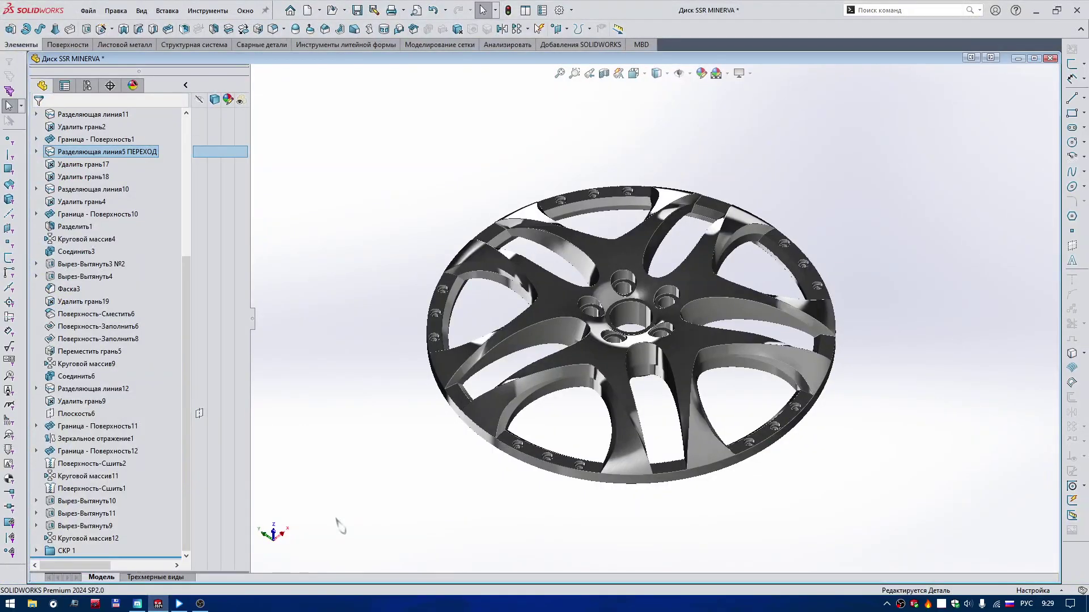
Step: Collapse the FeatureManager tree and orbit and zoom in close on the wheel face
middle_click_drag(340, 525, 365, 248)
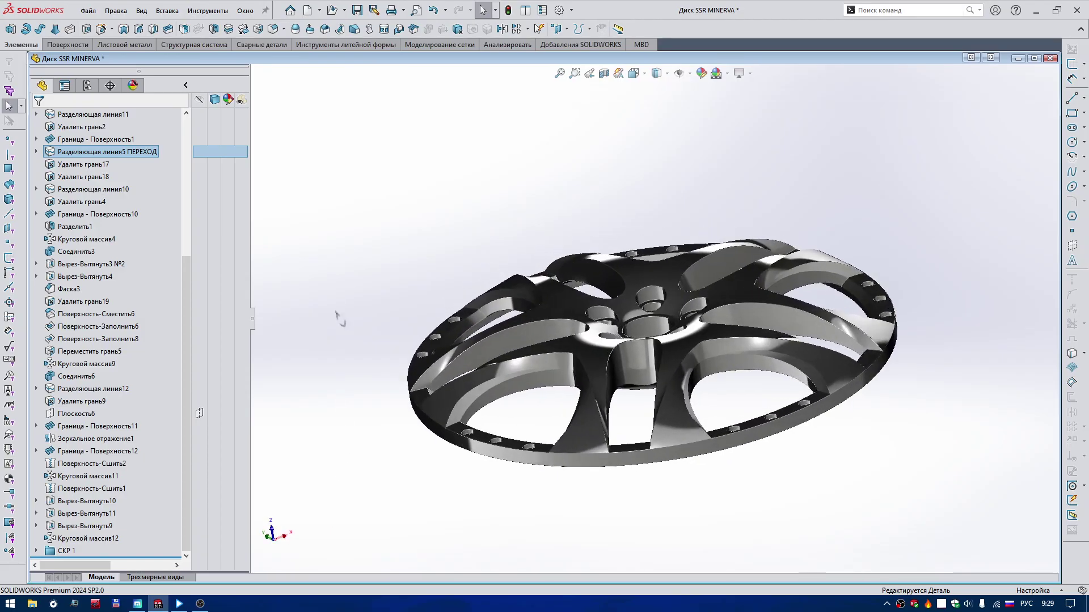
scroll(340, 211, "down", 3)
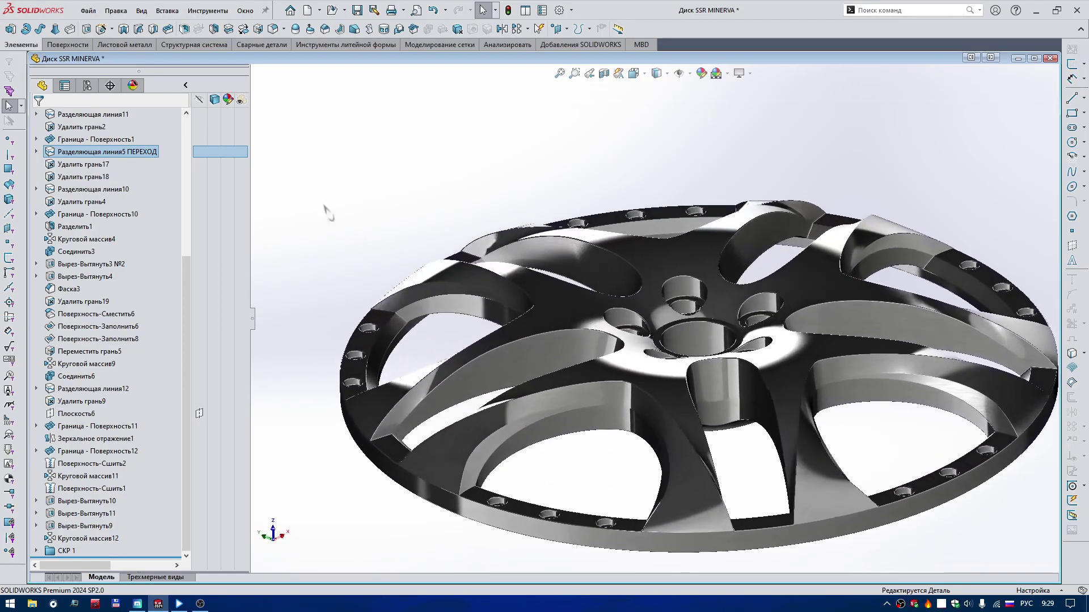
left_click(254, 321)
middle_click_drag(255, 321, 202, 214)
scroll(202, 213, "down", 3)
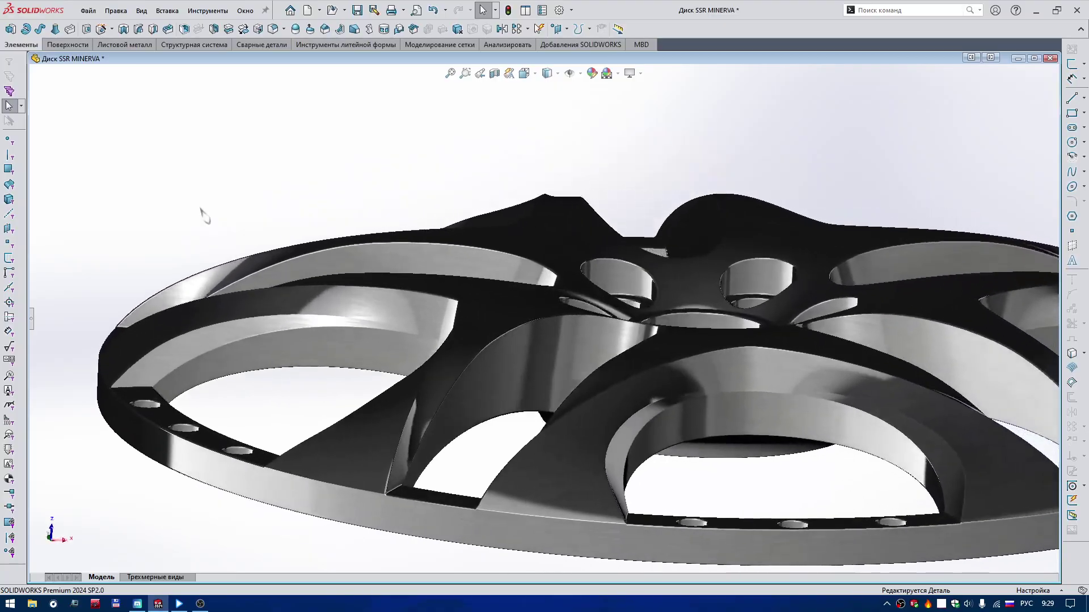
scroll(203, 213, "down", 4)
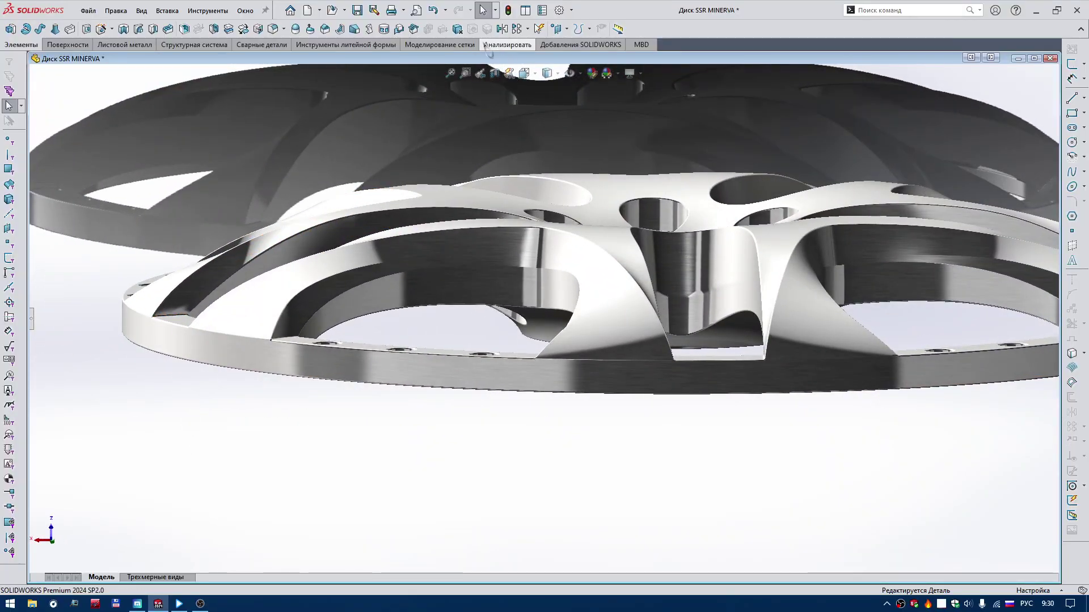
Step: Display horizontal zebra stripes on the wheel, then turn zebra stripes back off
left_click(438, 45)
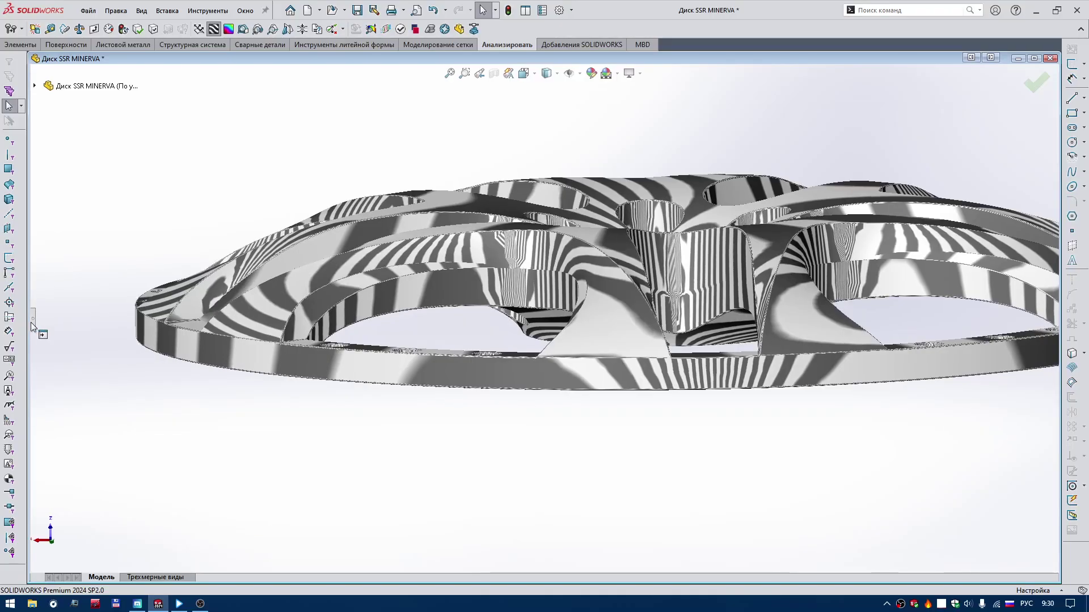
left_click(33, 320)
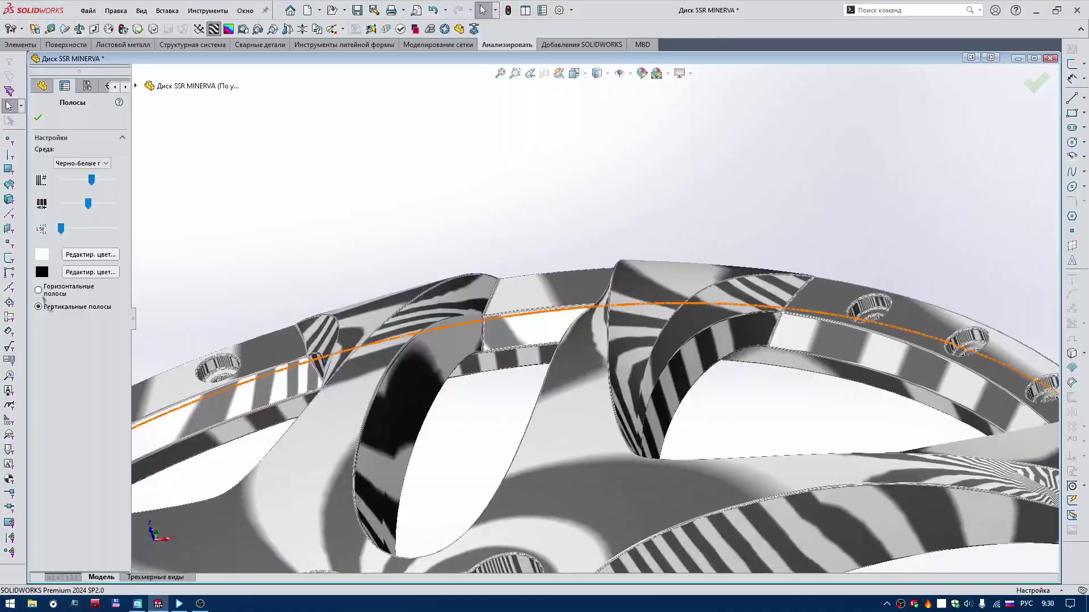
left_click(39, 290)
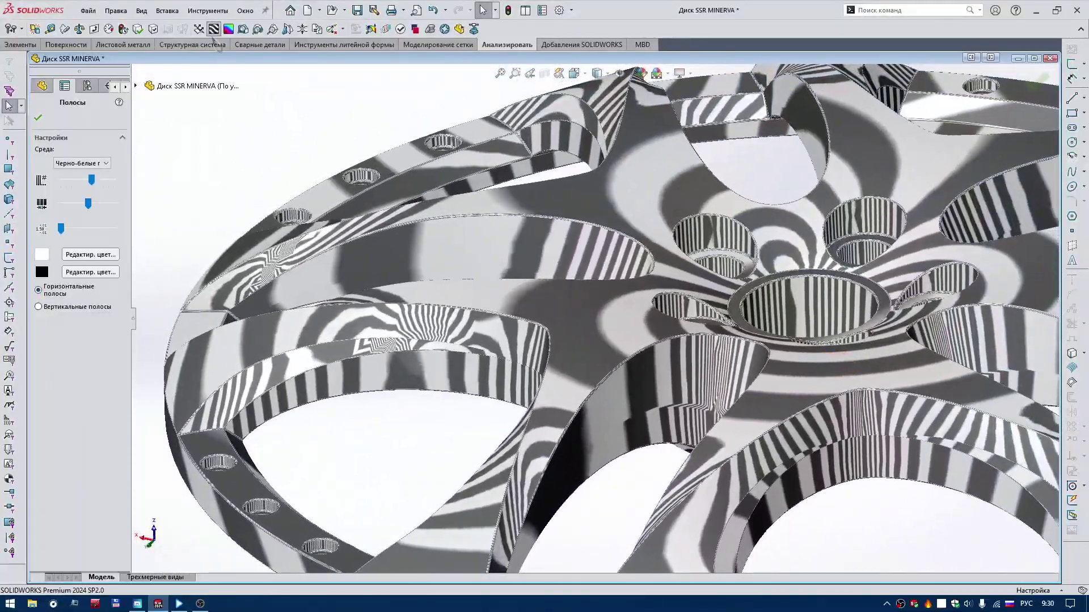
left_click(214, 28)
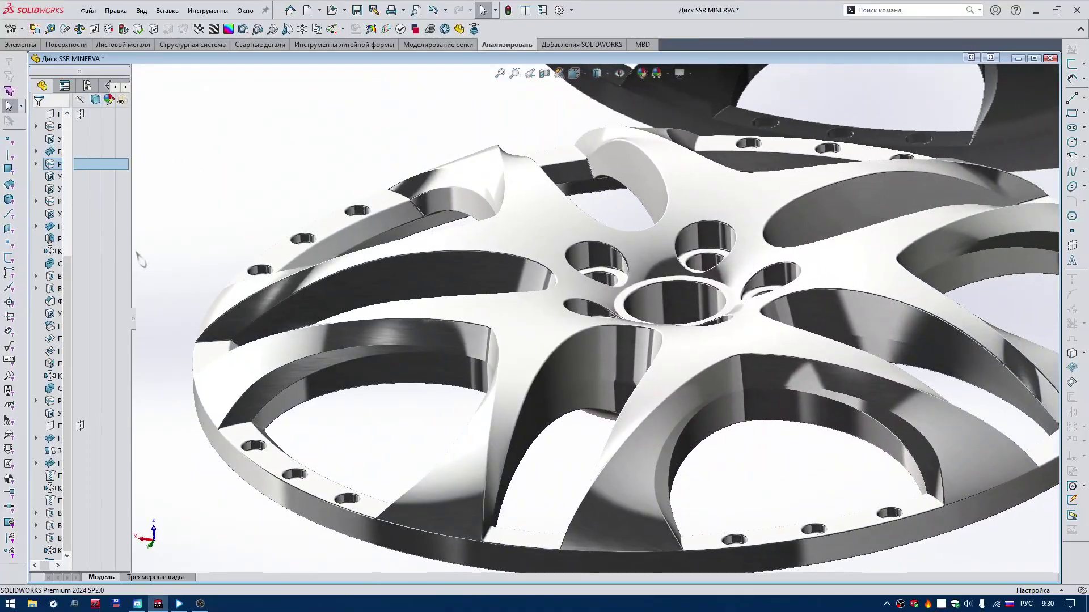
Step: Widen the FeatureManager tree and expand Повернуть1 to reveal its sketch Эскиз1
left_click_drag(130, 245, 238, 245)
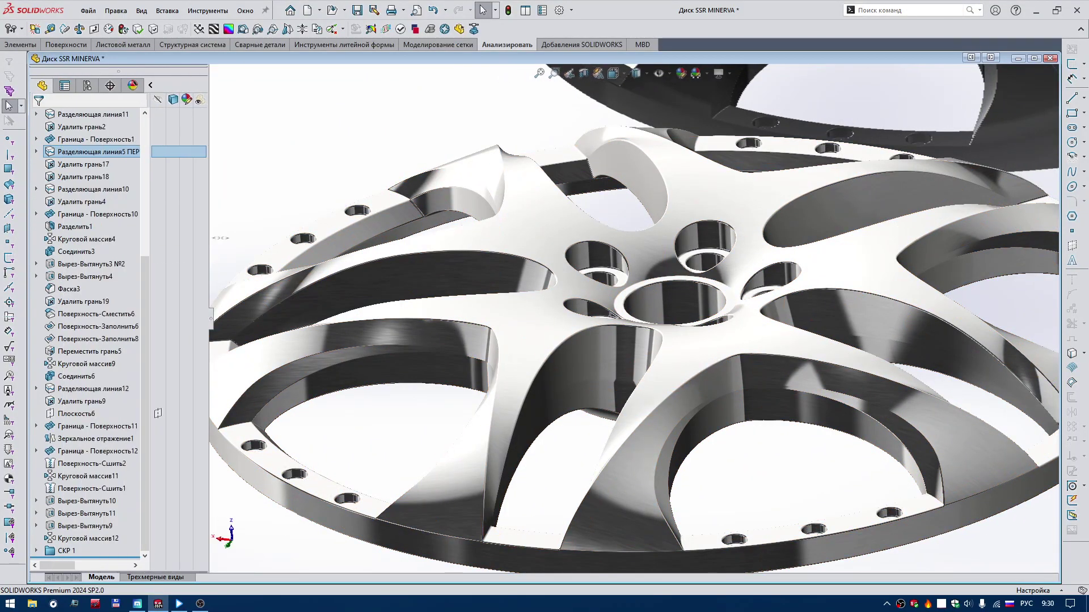
key("f")
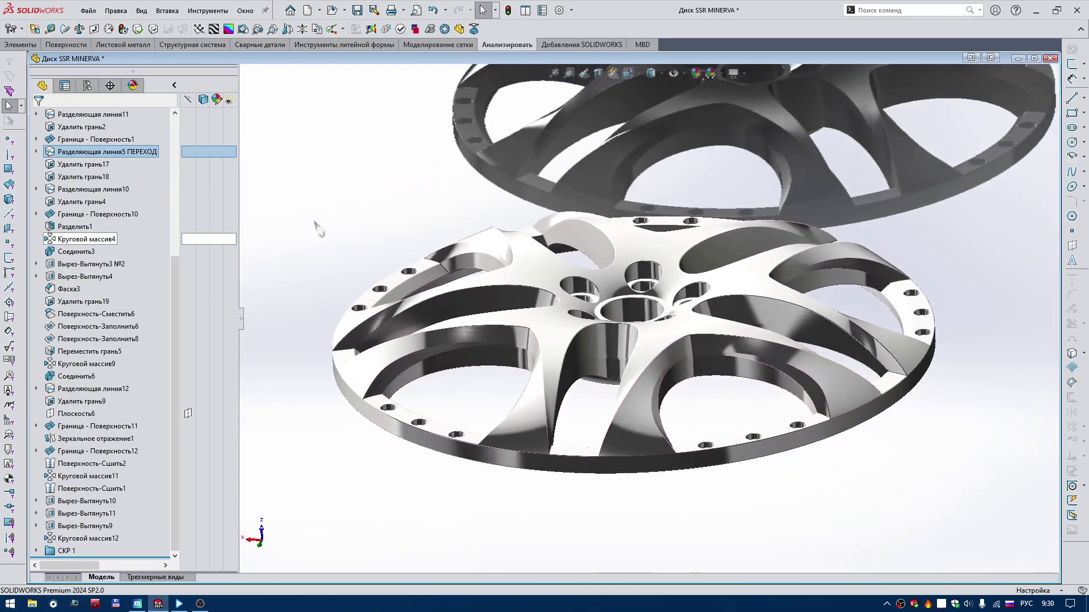
scroll(74, 283, "up", 4)
scroll(73, 292, "up", 1)
scroll(73, 292, "up", 2)
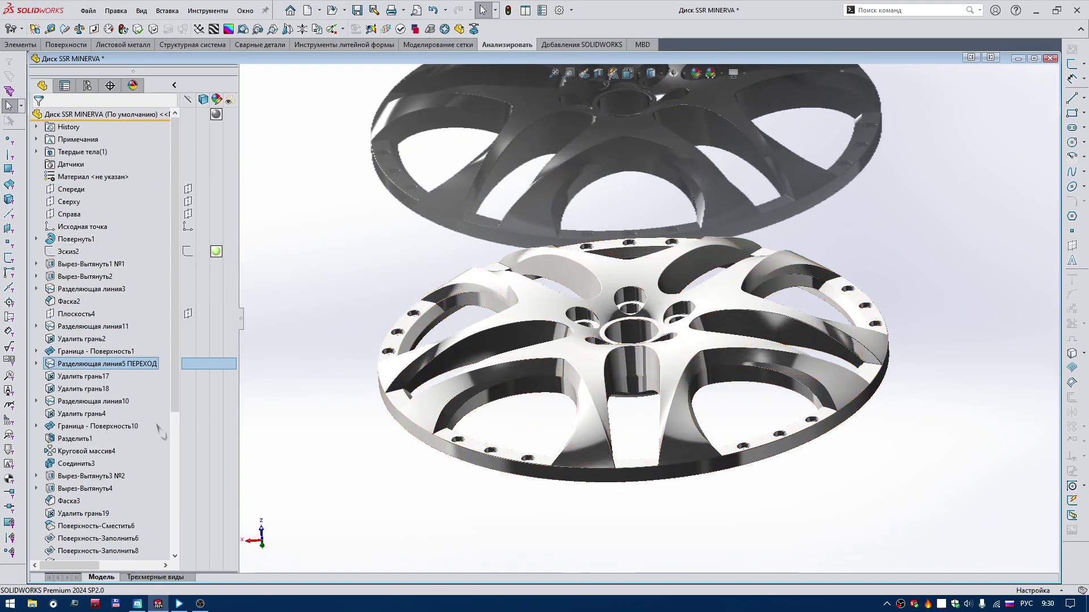
left_click(36, 239)
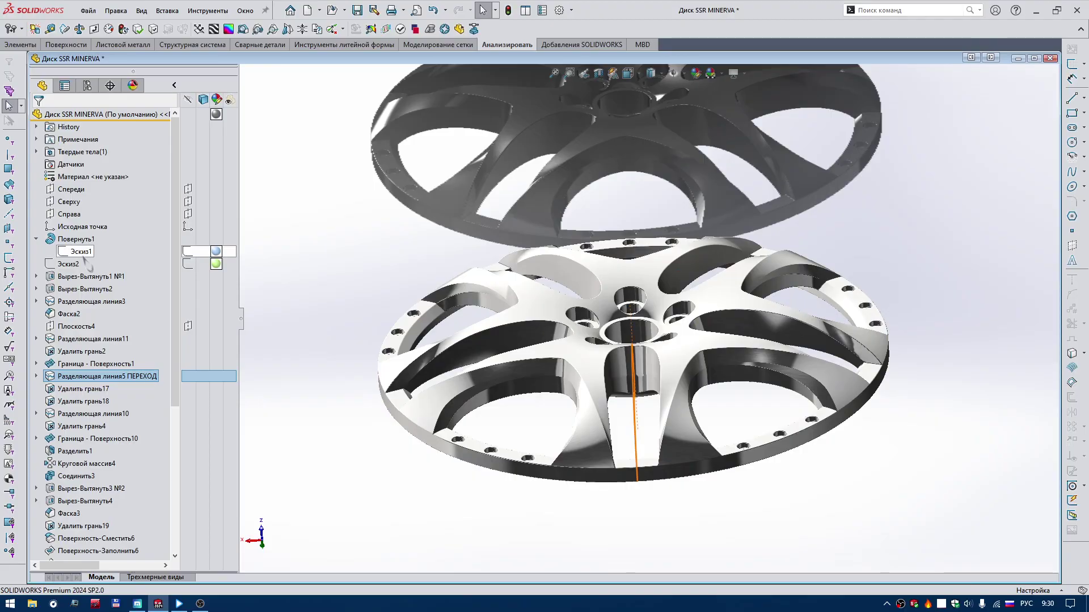
scroll(283, 281, "down", 1)
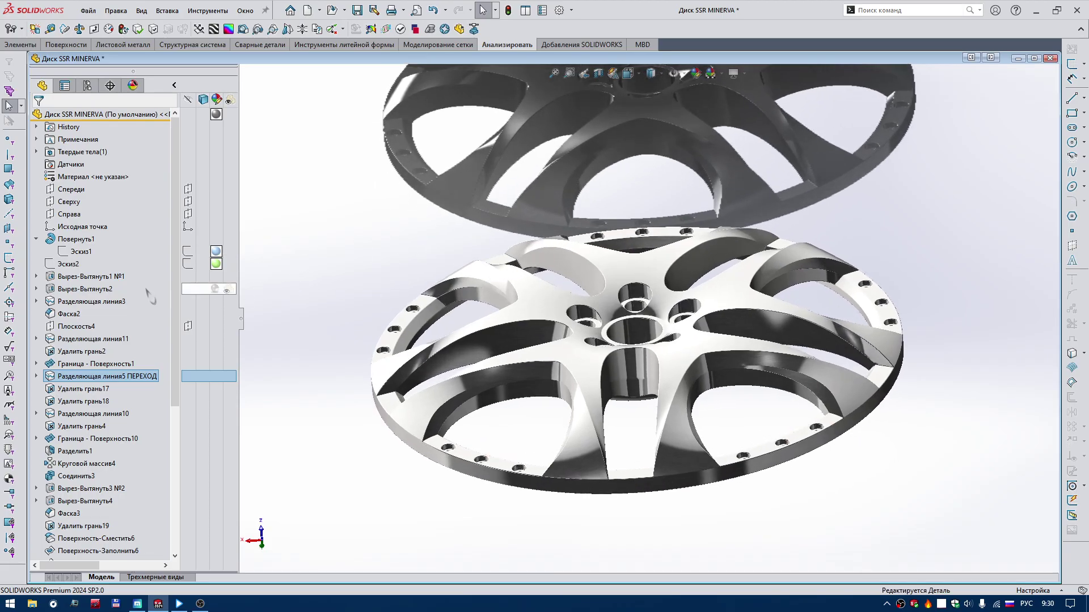
scroll(262, 257, "down", 1)
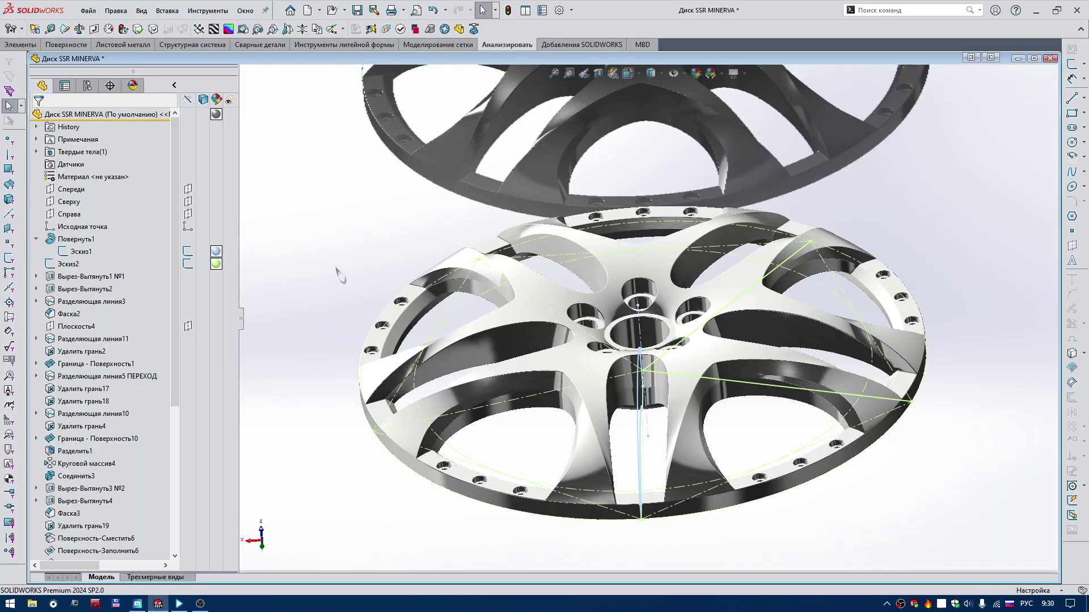
Step: Turn the wheel to a frontal view and roll the part back to just after Эскиз2
key("Up")
key("Up")
key("Up")
key("Up")
key("Up")
key("Up")
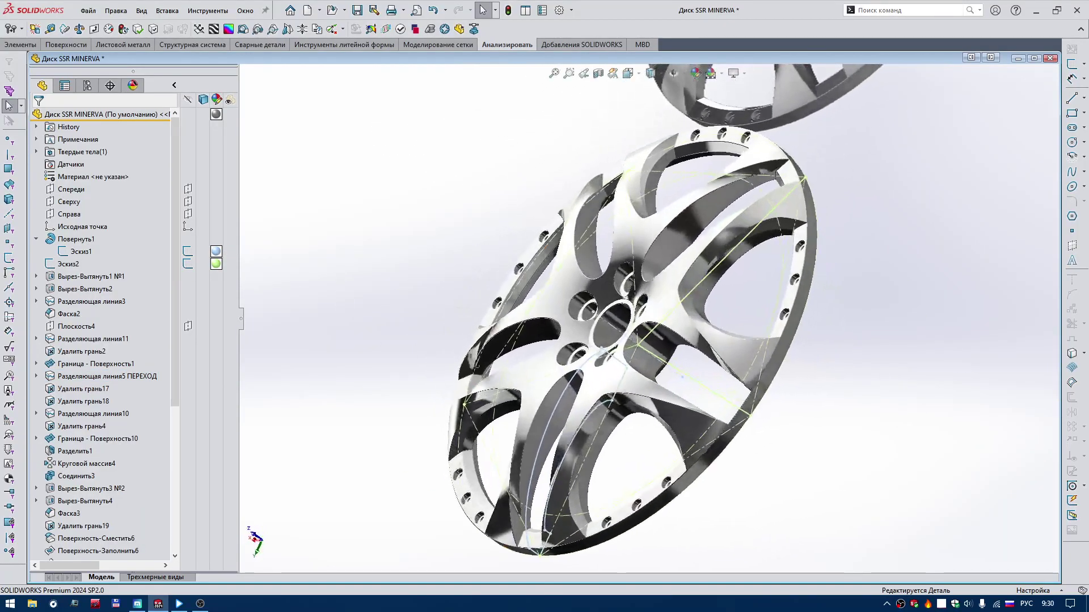
middle_click_drag(339, 276, 389, 311)
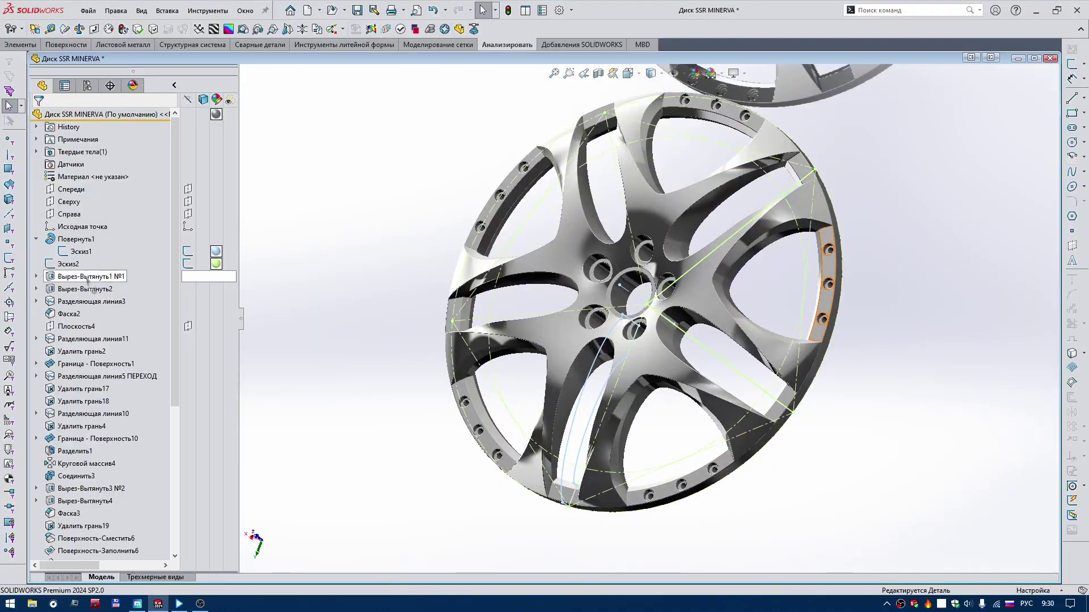
right_click(85, 276)
key("Escape")
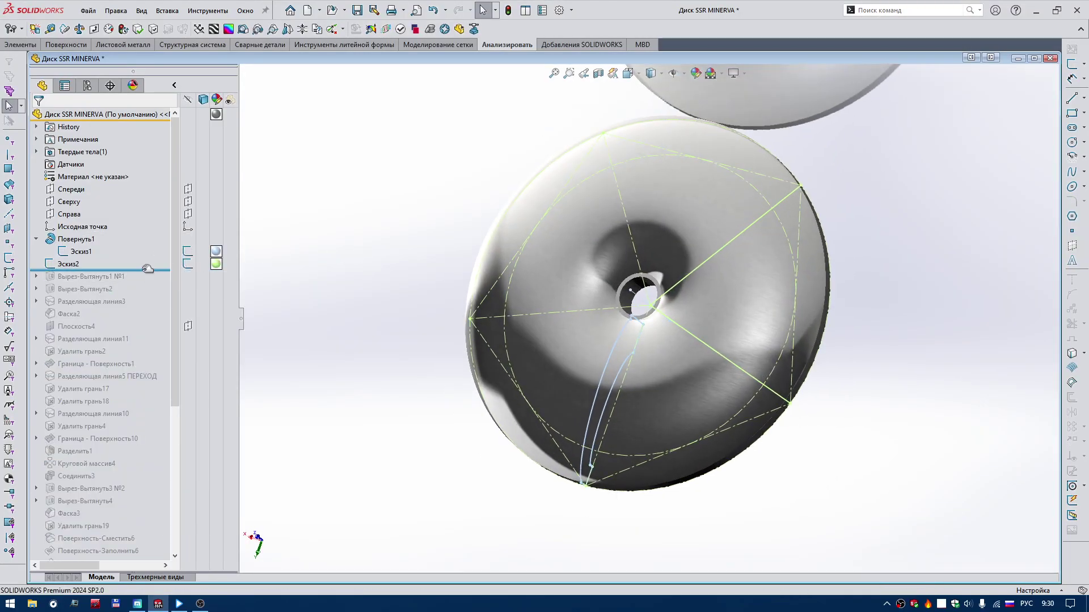
left_click_drag(147, 268, 135, 231)
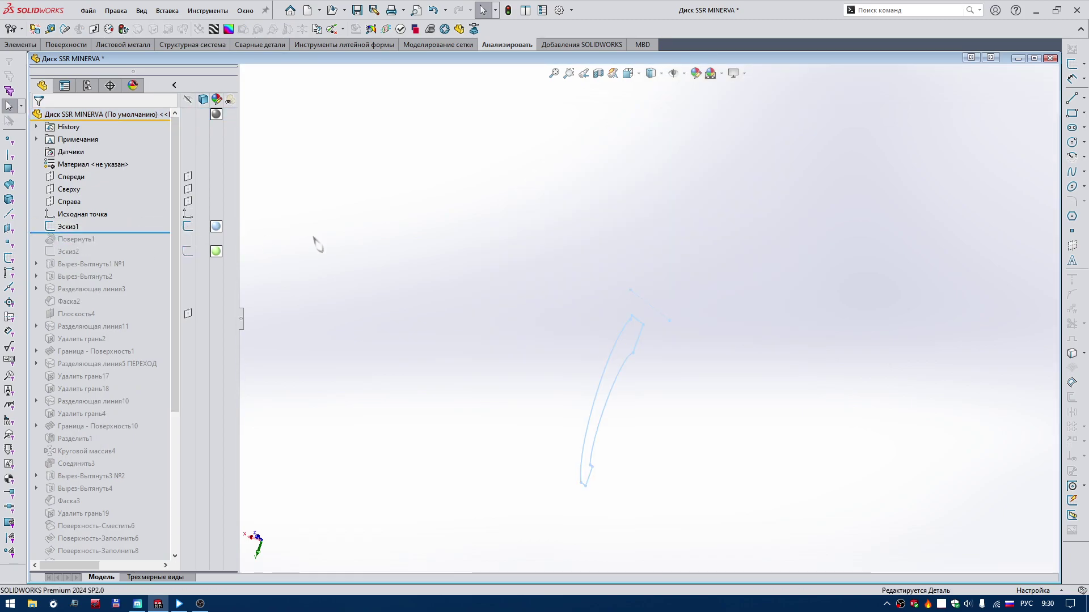
Step: Select the profile sketch Эскиз1, then start and cancel a new document
left_click(68, 226)
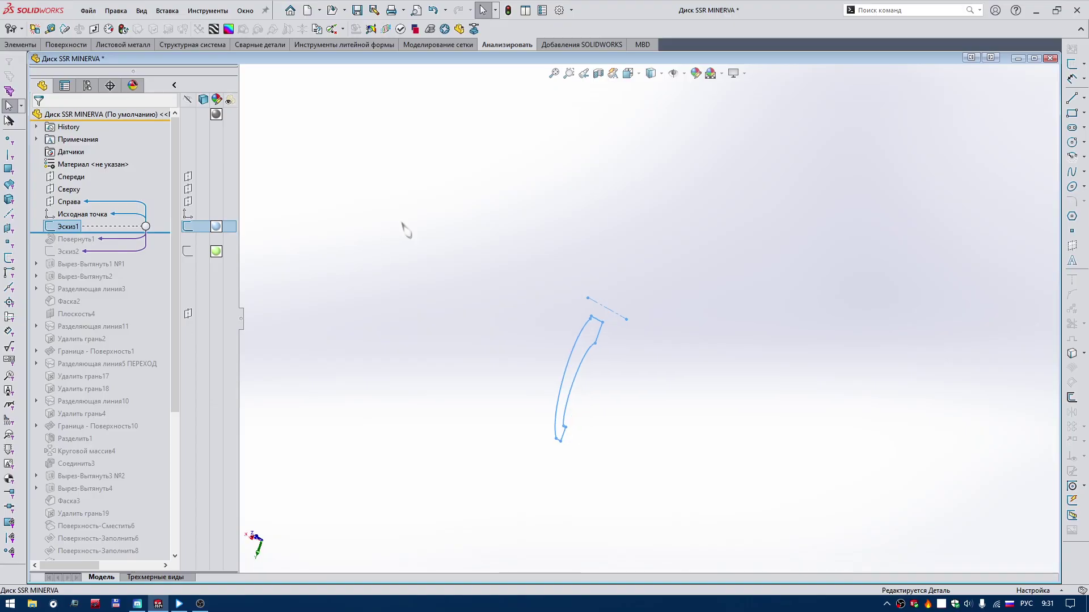
left_click(27, 48)
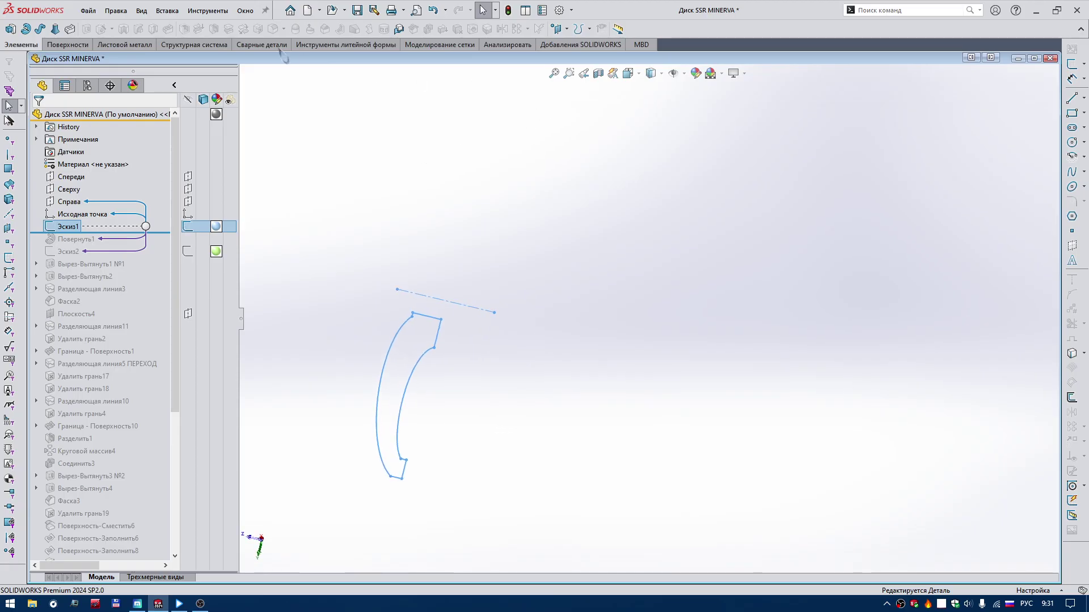
left_click(311, 10)
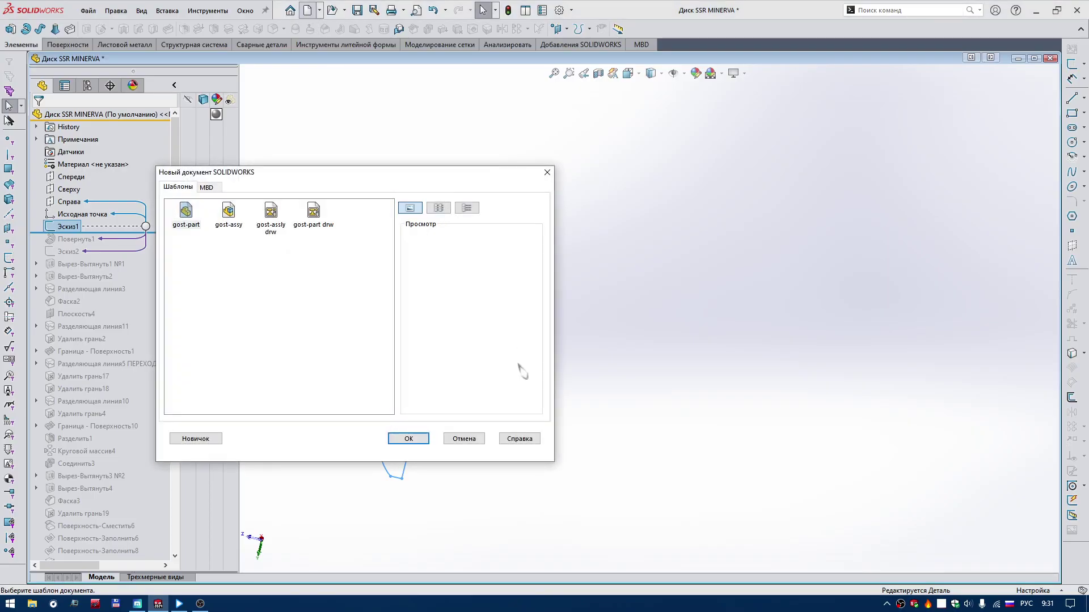
left_click(466, 440)
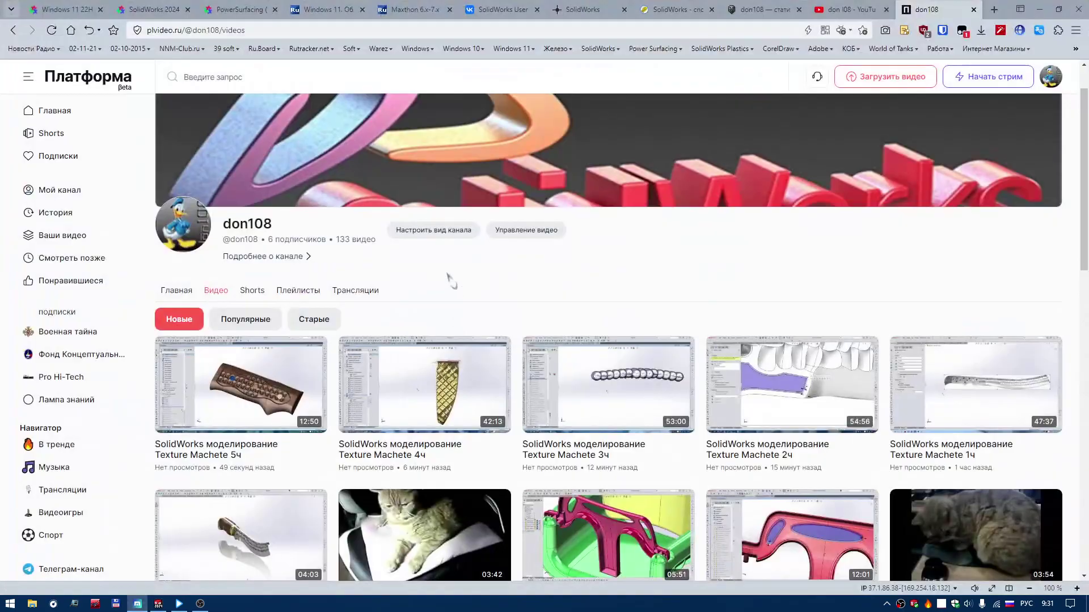
Step: Glance at the YouTube channel page, then scroll the Платформа channel video list
left_click(841, 16)
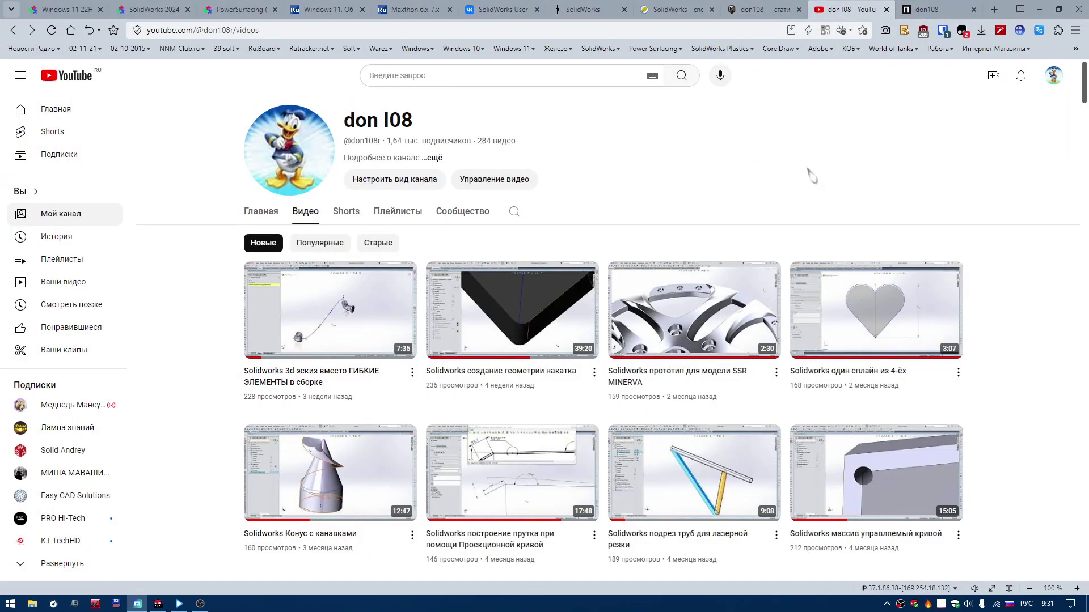
left_click(926, 9)
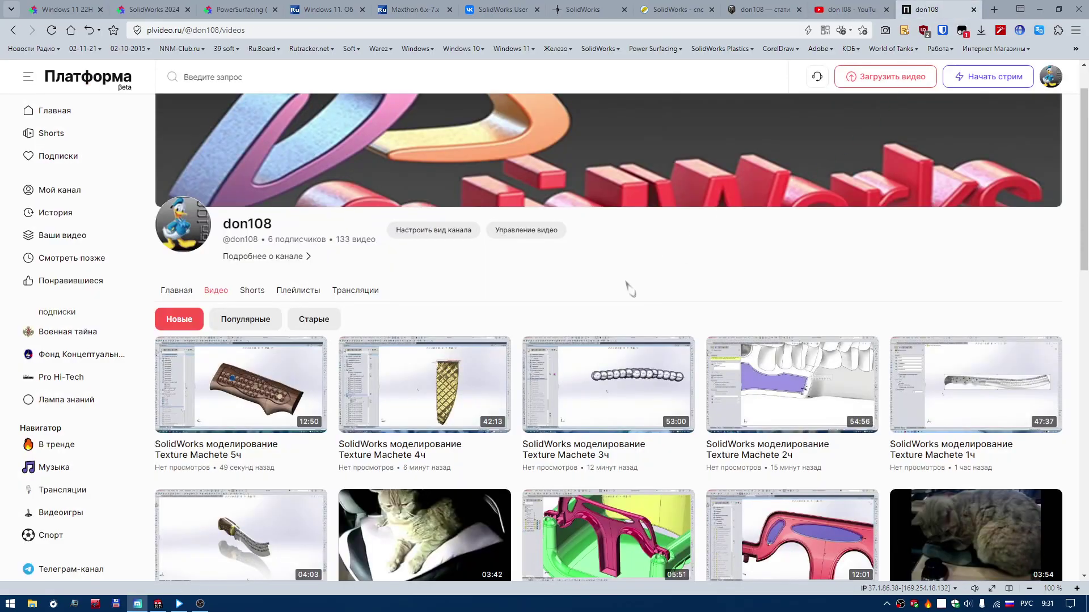
scroll(628, 289, "down", 3)
scroll(629, 290, "down", 4)
scroll(629, 289, "down", 2)
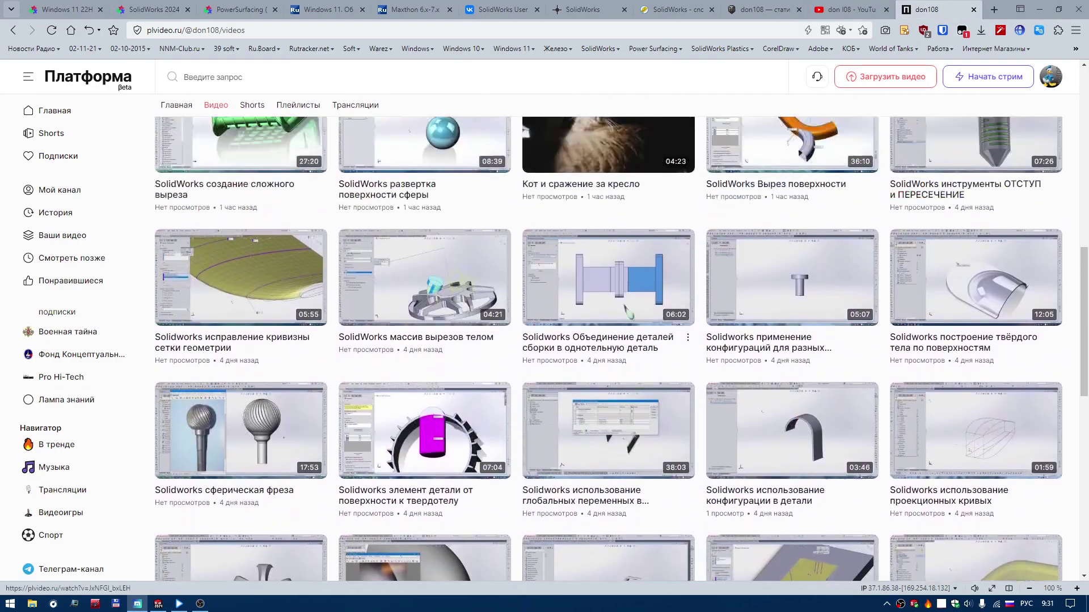
Step: Switch between the Платформа and YouTube tabs, browsing the YouTube channel videos
left_click(870, 12)
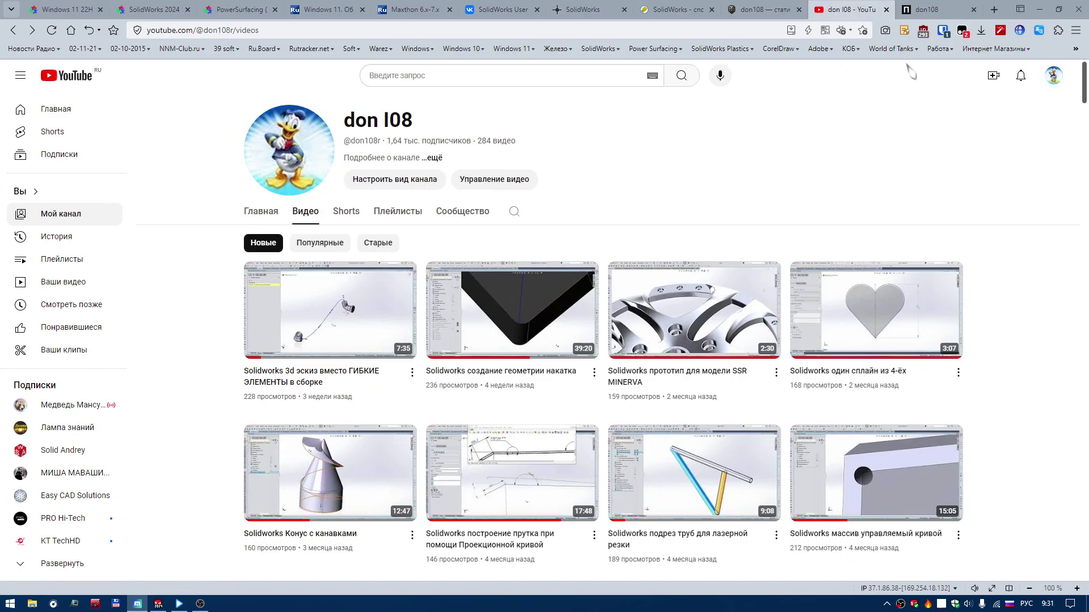
left_click(940, 12)
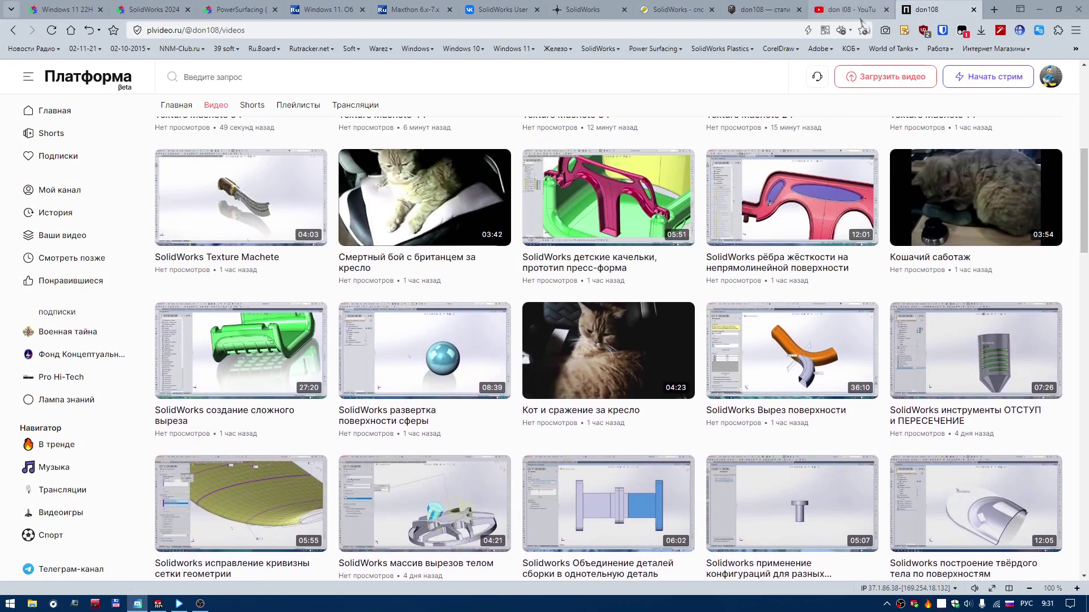
left_click(860, 11)
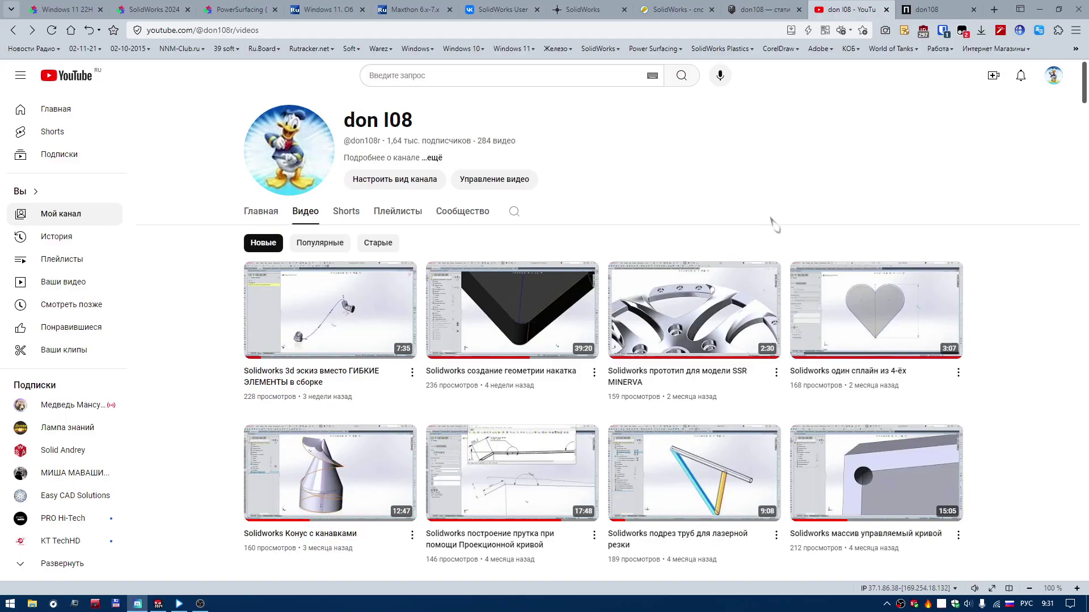
scroll(774, 224, "down", 2)
scroll(698, 471, "up", 2)
Step: Return to the Платформа tab and scroll through the channel's uploaded videos
left_click(919, 10)
scroll(658, 309, "up", 3)
scroll(657, 309, "up", 3)
scroll(658, 309, "up", 2)
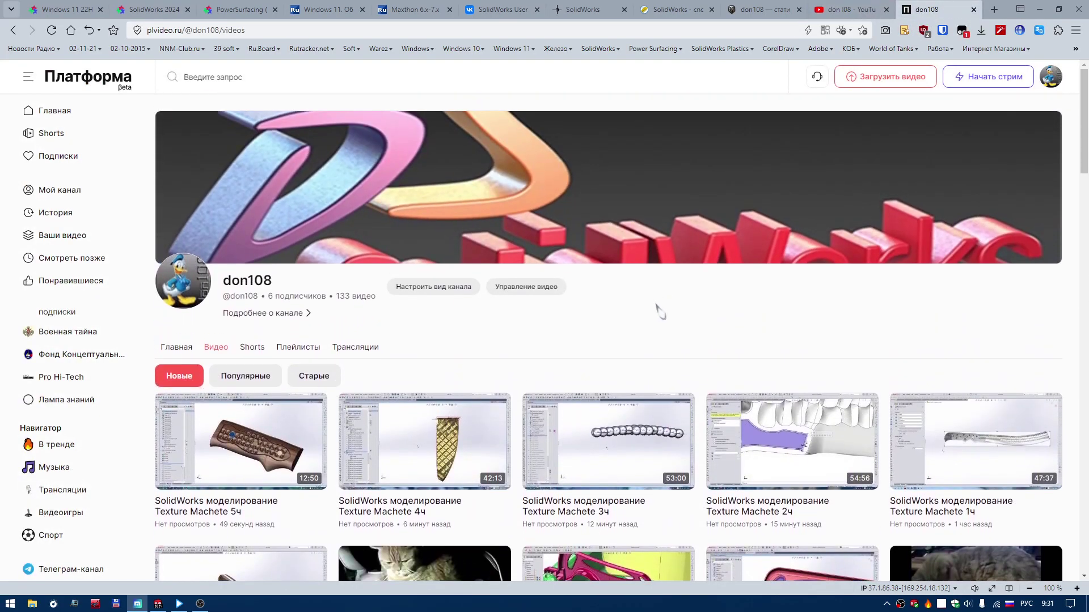
scroll(667, 366, "down", 3)
scroll(669, 367, "down", 2)
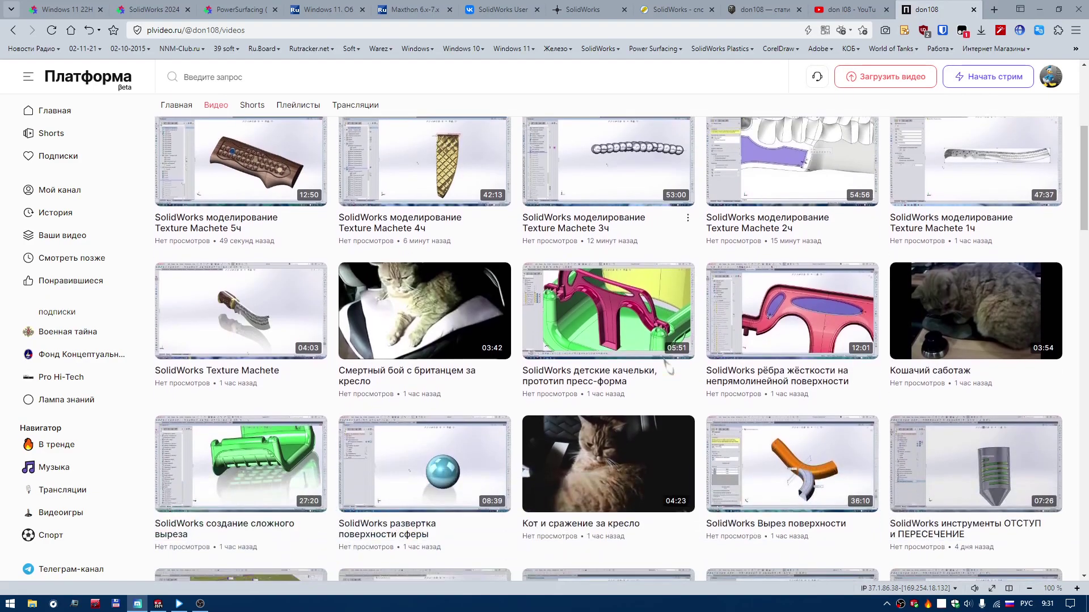
Step: Create a new part Деталь1 and begin a sketch on its Справа plane
left_click(1041, 14)
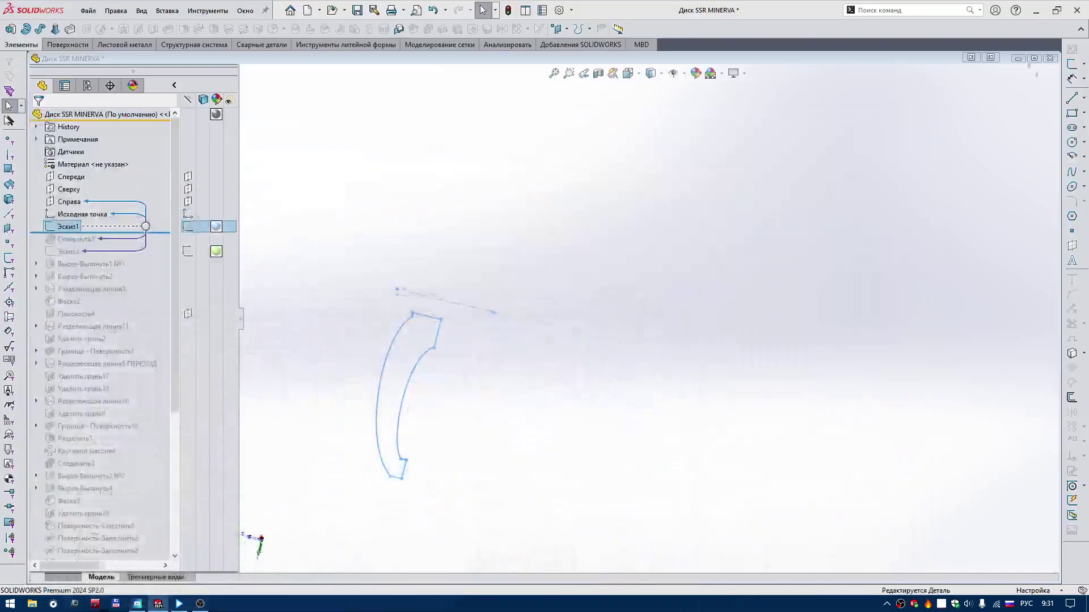
left_click(307, 9)
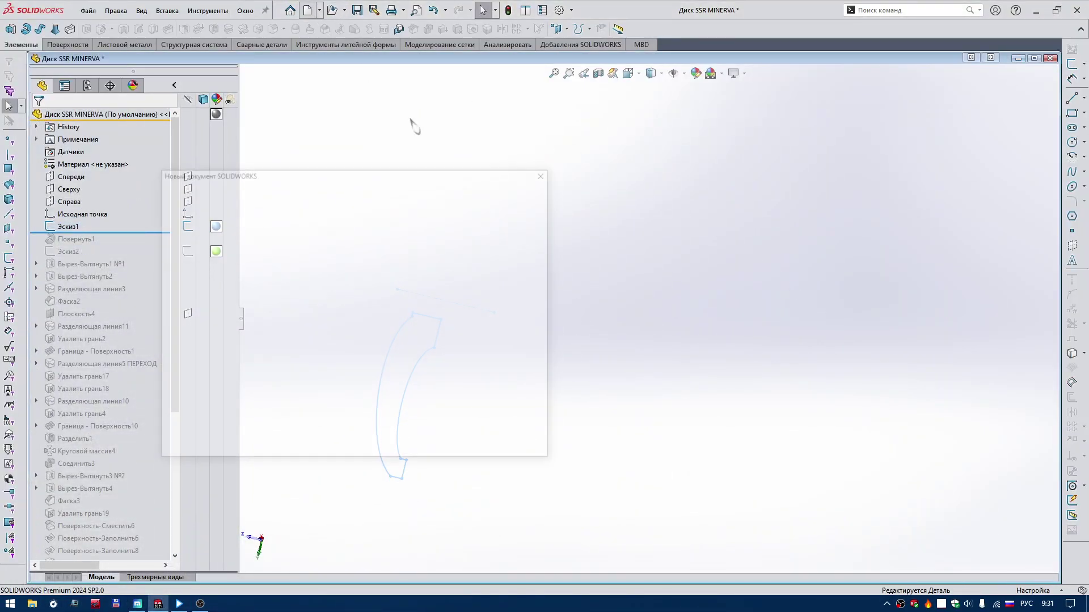
left_click(426, 442)
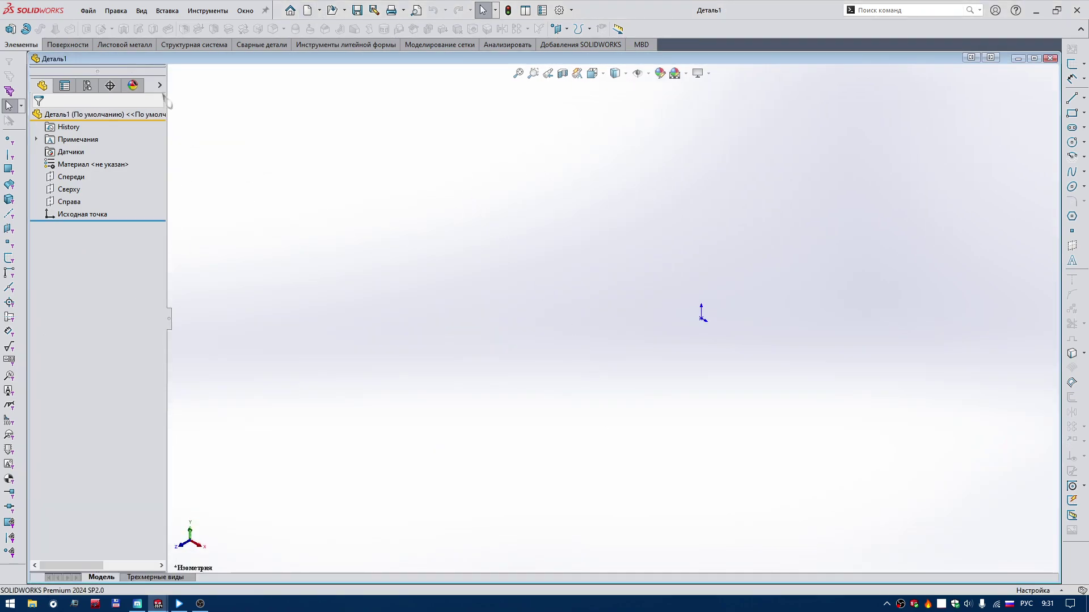
left_click(159, 85)
left_click(69, 202)
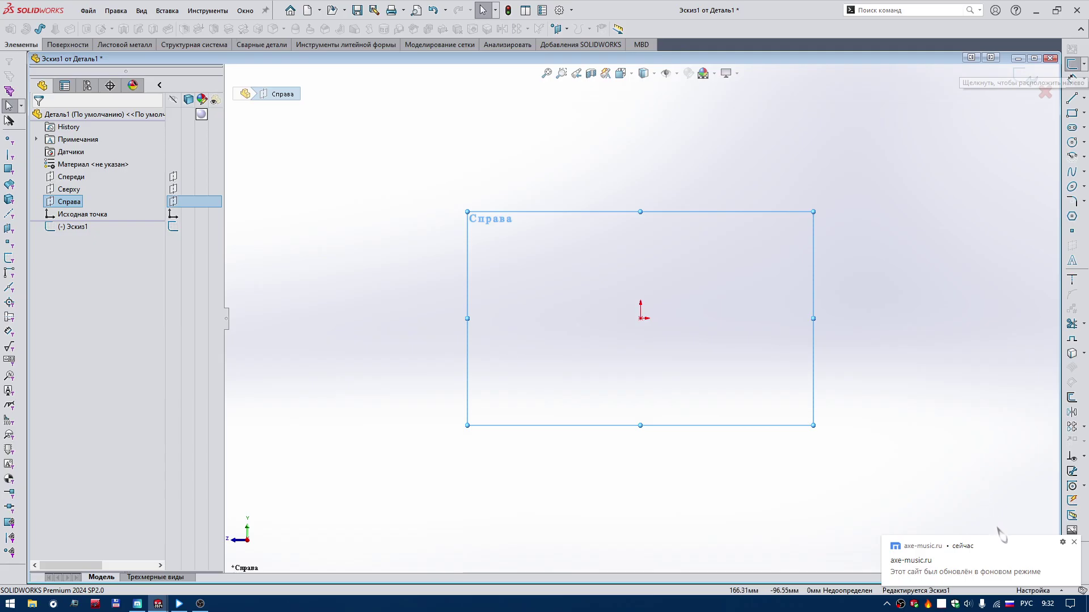
left_click(1074, 543)
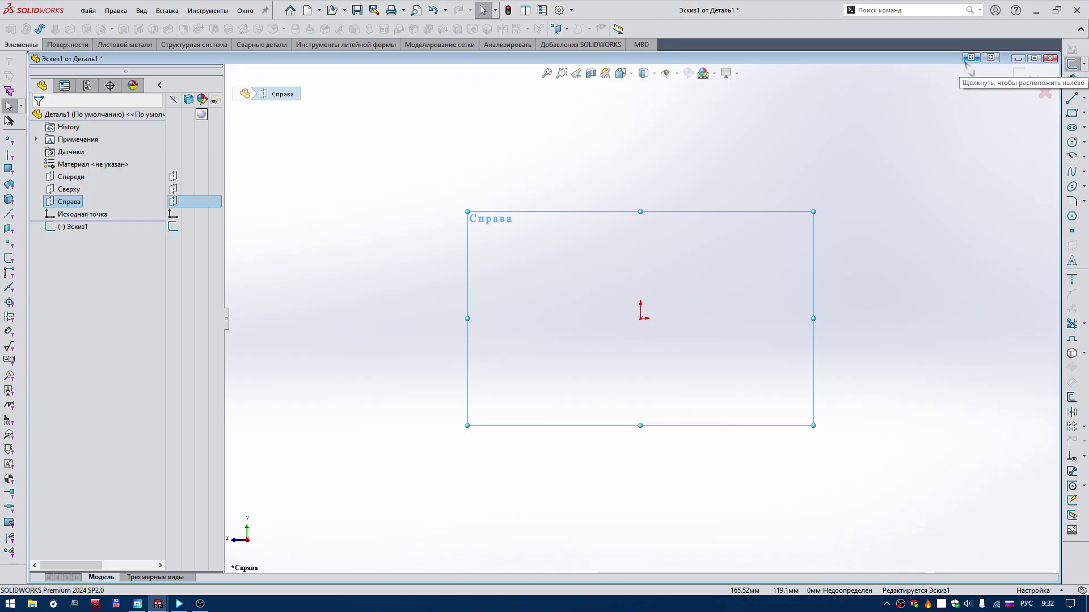
Step: Edit the wheel's Эскиз1 in Right view and box-select the whole profile with its dimensions
left_click(79, 226)
left_click(78, 197)
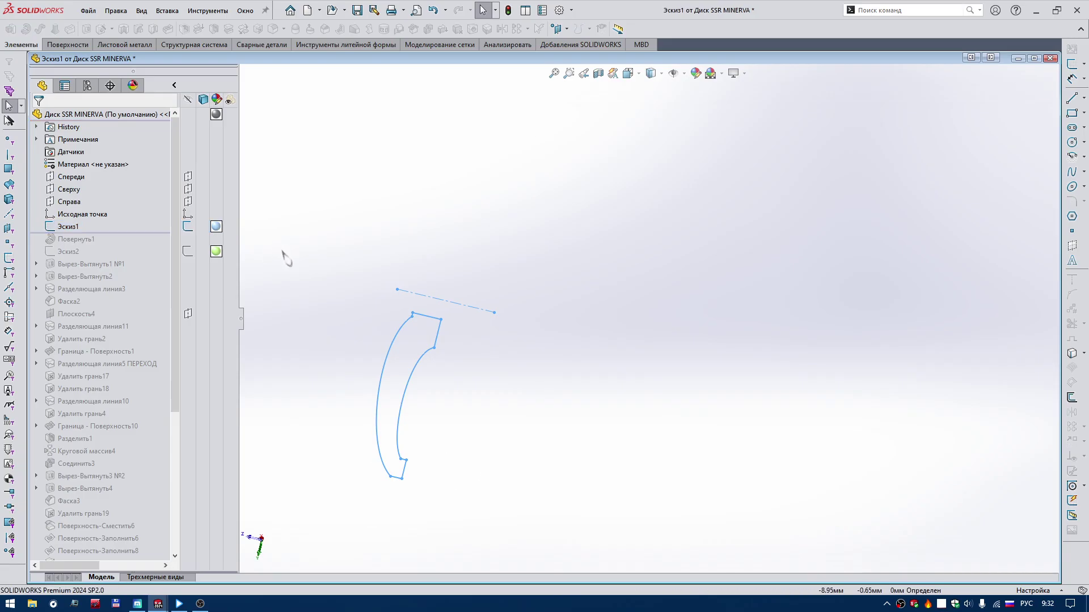
right_click_drag(379, 264, 400, 283)
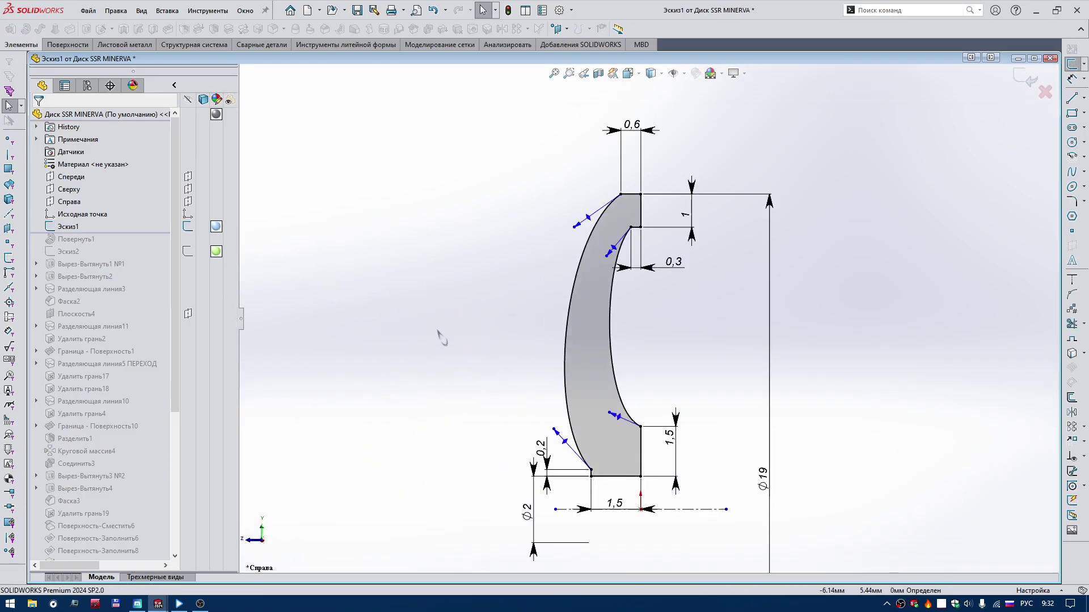
left_click_drag(483, 153, 773, 589)
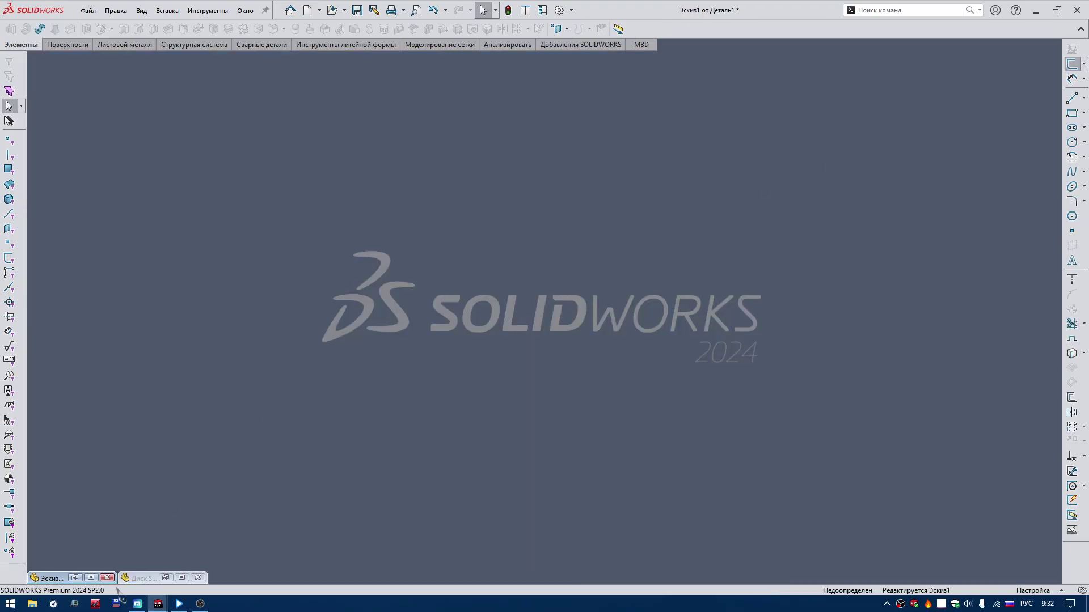
Step: Paste the copied wheel profile into Деталь1's Эскиз1 and zoom in on it
left_click(75, 578)
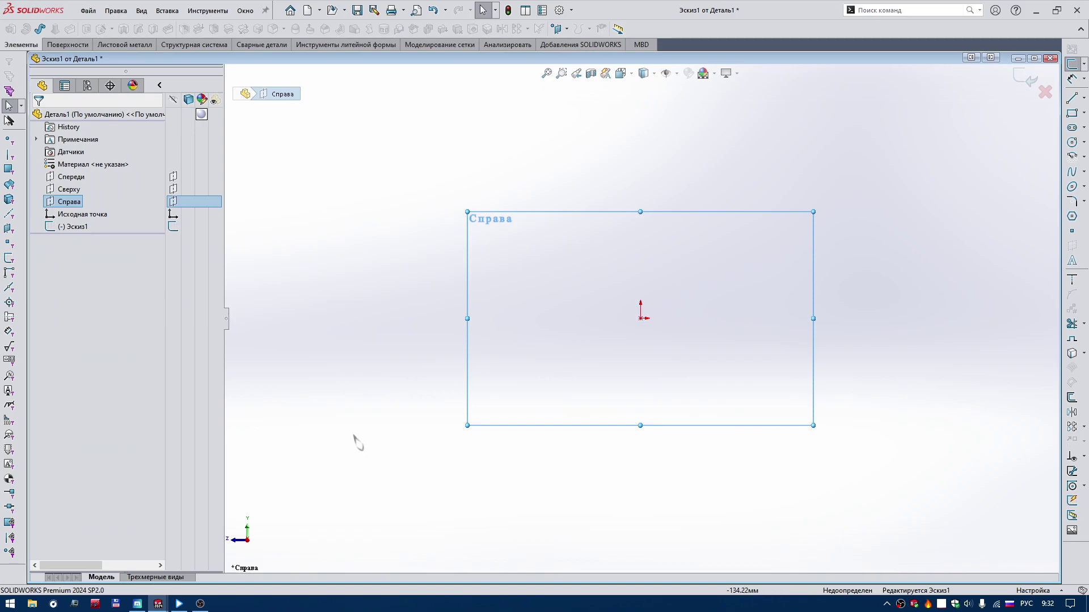
left_click(674, 377)
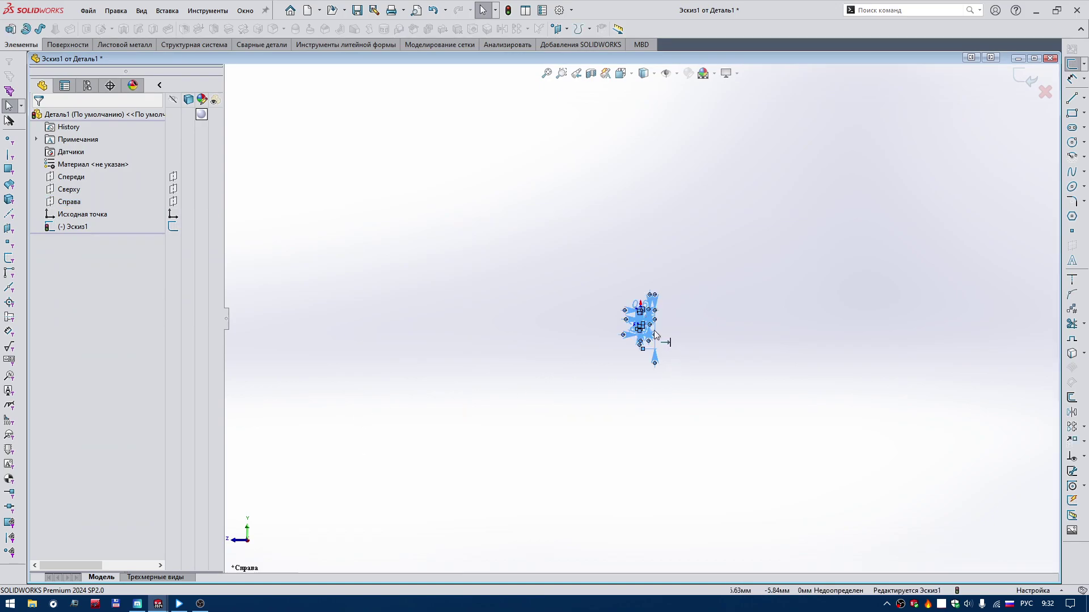
scroll(655, 332, "down", 2)
scroll(646, 329, "down", 2)
scroll(630, 322, "down", 3)
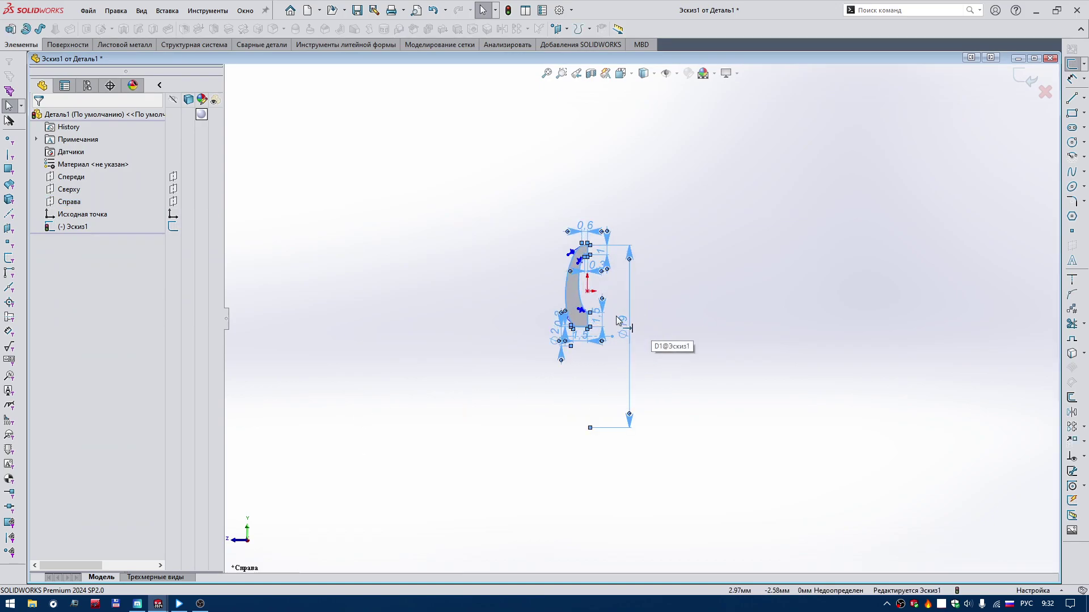
scroll(617, 320, "down", 5)
scroll(601, 392, "down", 1)
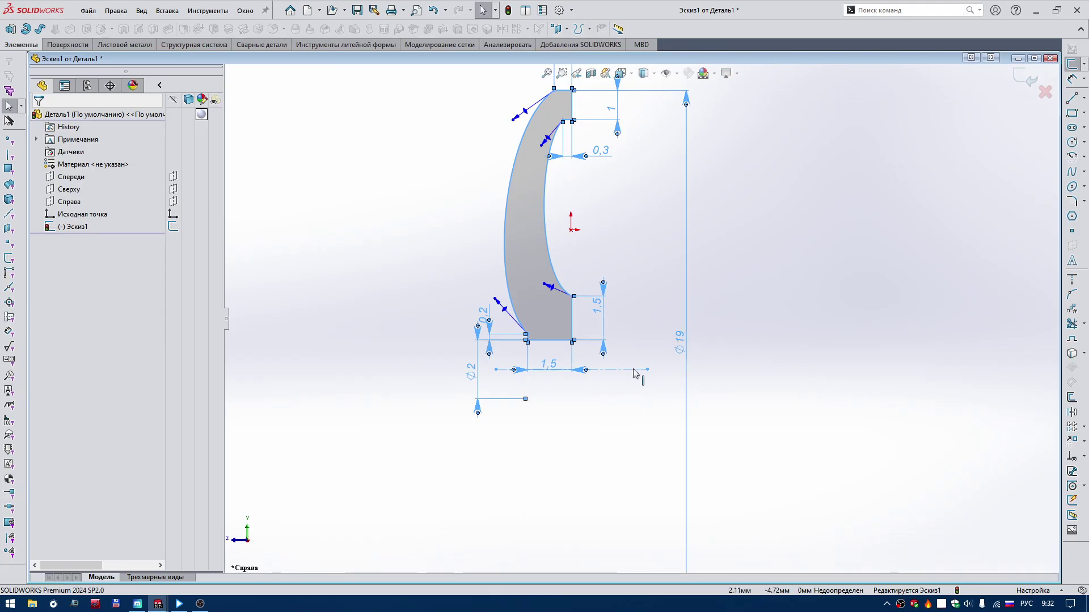
mouse_move(633, 341)
left_mouse_down()
mouse_move(553, 237)
mouse_move(633, 262)
left_mouse_up()
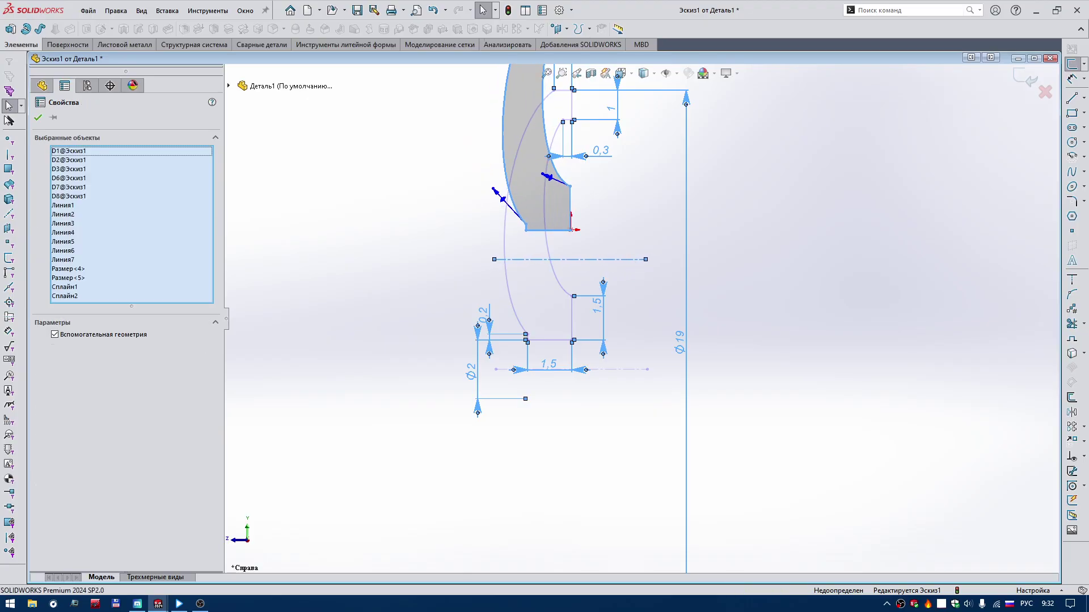
scroll(567, 238, "down", 4)
scroll(592, 278, "down", 2)
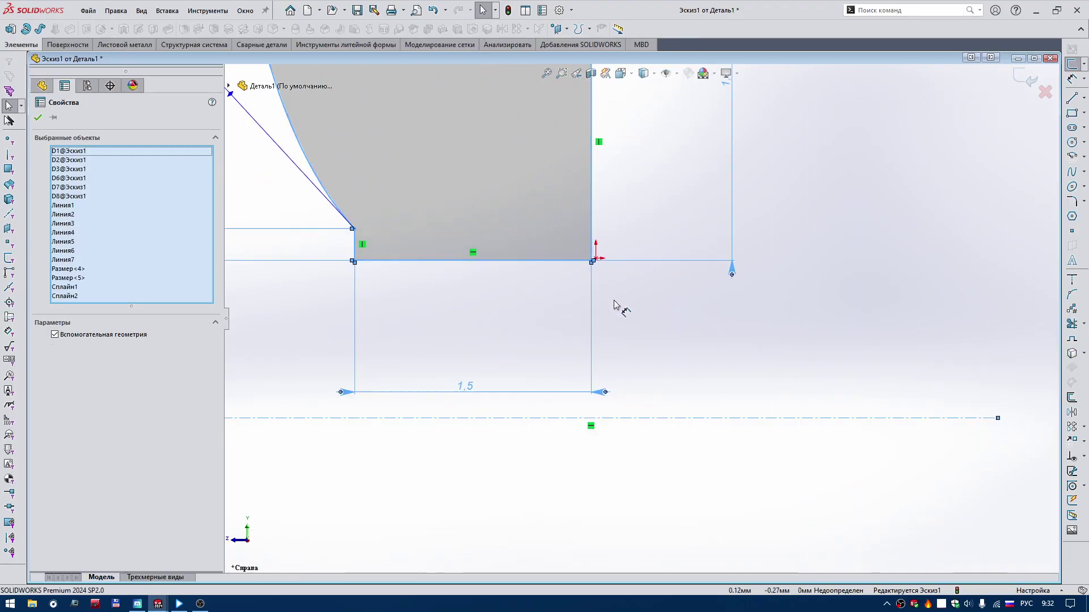
scroll(615, 301, "down", 2)
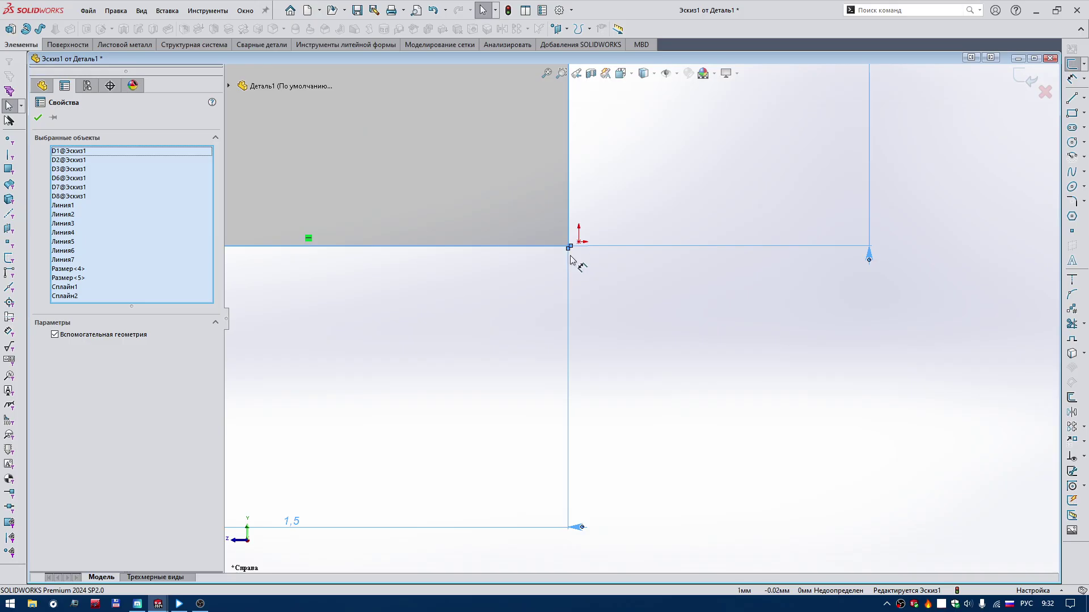
Step: Inspect the profile's bottom-right corner point, then box-select the entire sketch including dimensions
key("Escape")
scroll(584, 282, "up", 3)
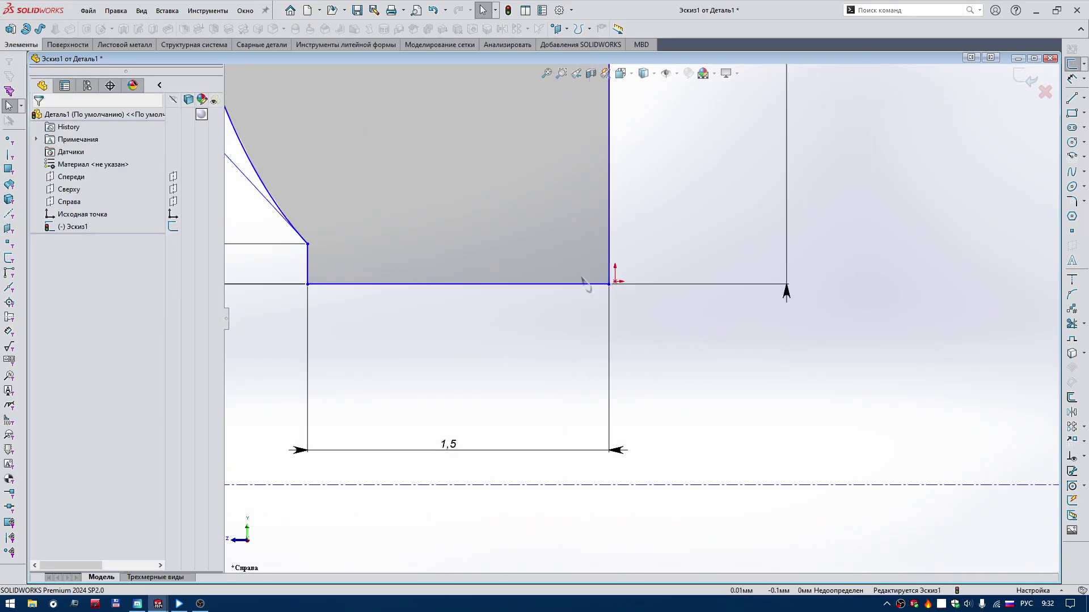
scroll(623, 292, "up", 3)
left_click(629, 308)
scroll(632, 311, "down", 3)
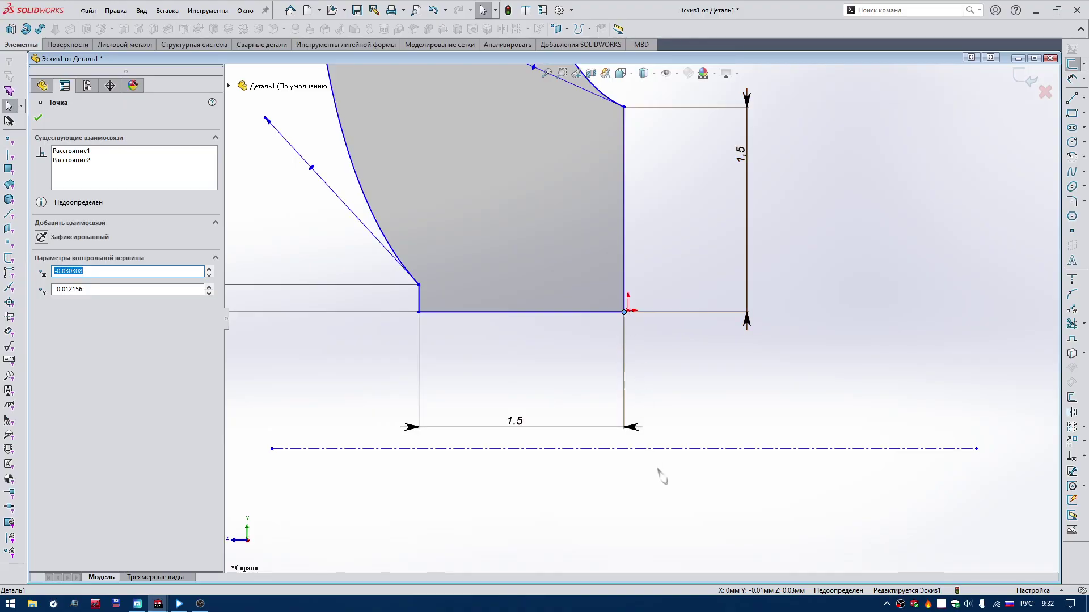
scroll(649, 431, "up", 2)
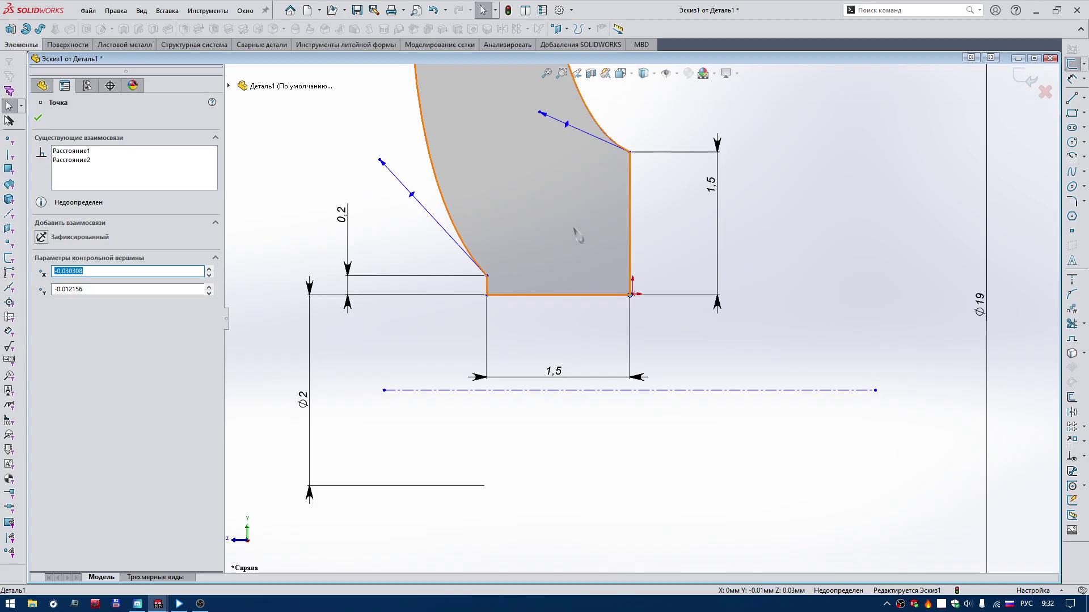
scroll(576, 231, "up", 1)
scroll(590, 231, "up", 2)
scroll(591, 230, "up", 3)
scroll(595, 233, "up", 1)
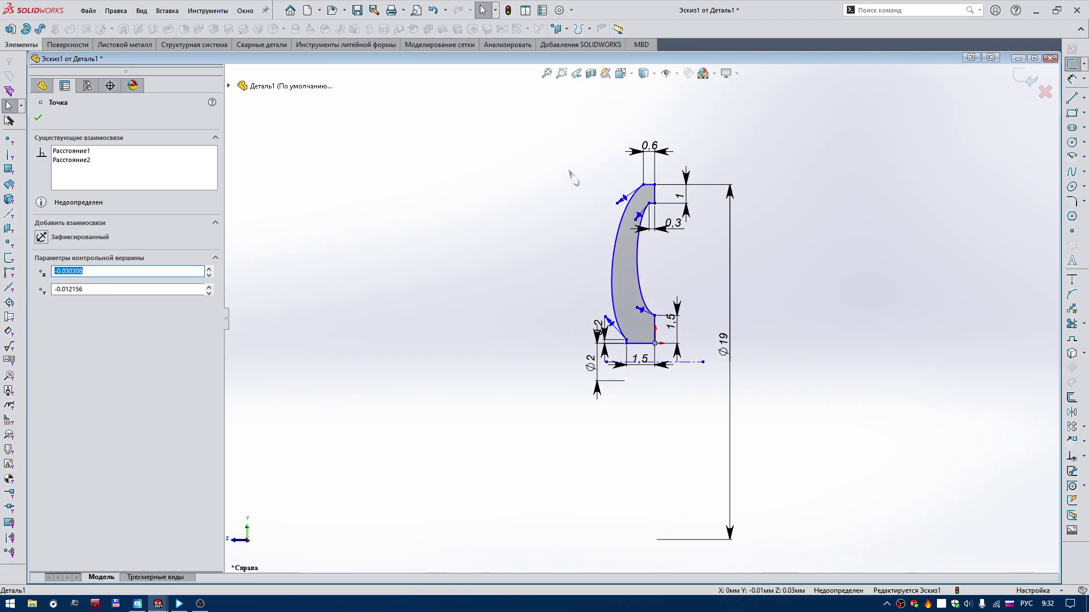
left_click_drag(546, 156, 827, 574)
left_click_drag(473, 124, 820, 573)
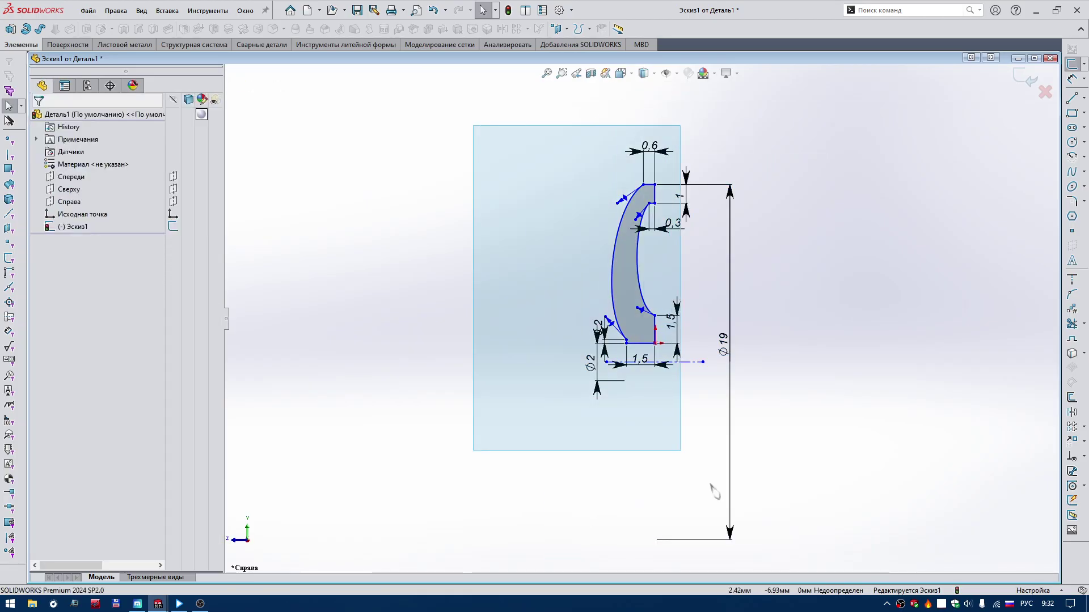
scroll(669, 362, "down", 4)
Step: Drag the pasted profile down so its horizontal centerline meets the sketch origin
key("Delete")
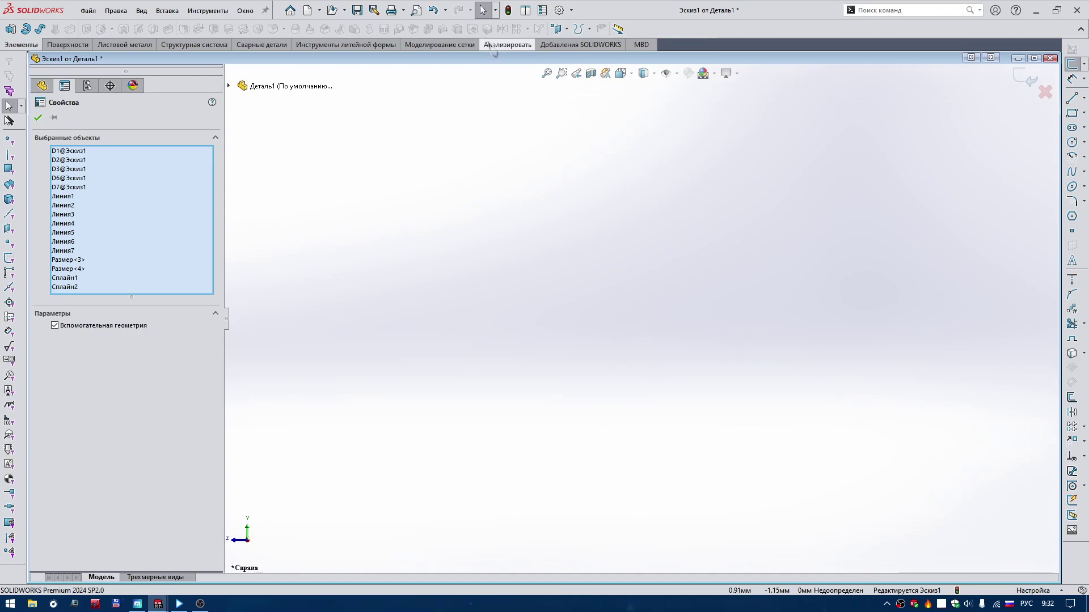
key("ctrl+z")
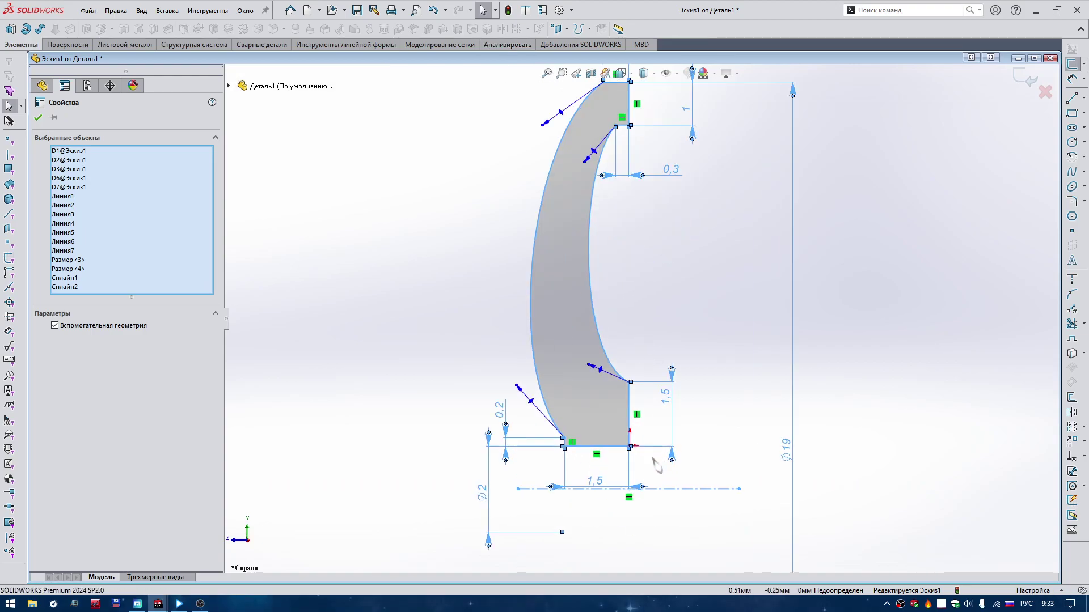
mouse_move(657, 492)
left_mouse_down()
mouse_move(640, 448)
mouse_move(656, 451)
left_mouse_up()
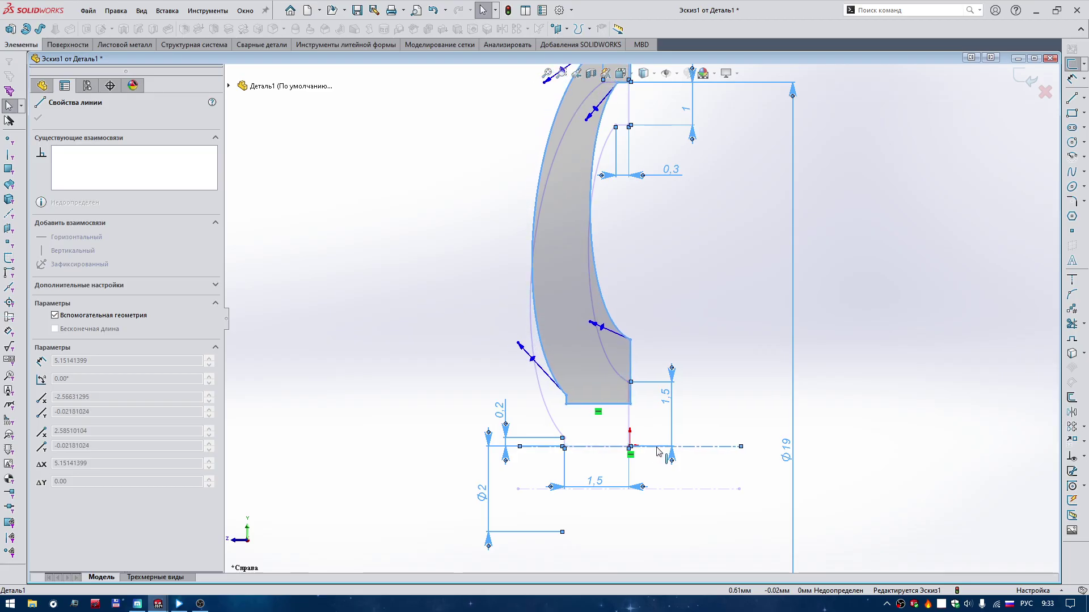
Step: Try selecting the sketch and origin, ending with only the horizontal centerline selected
key("ctrl+a")
scroll(634, 451, "down", 2)
scroll(634, 450, "down", 3)
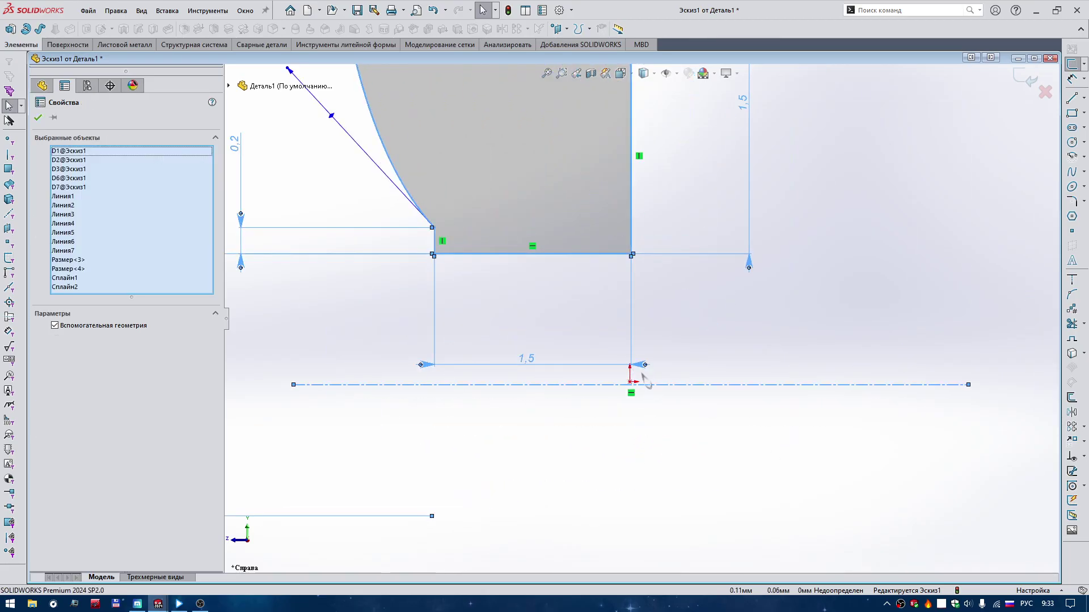
left_click(631, 383, "ctrl")
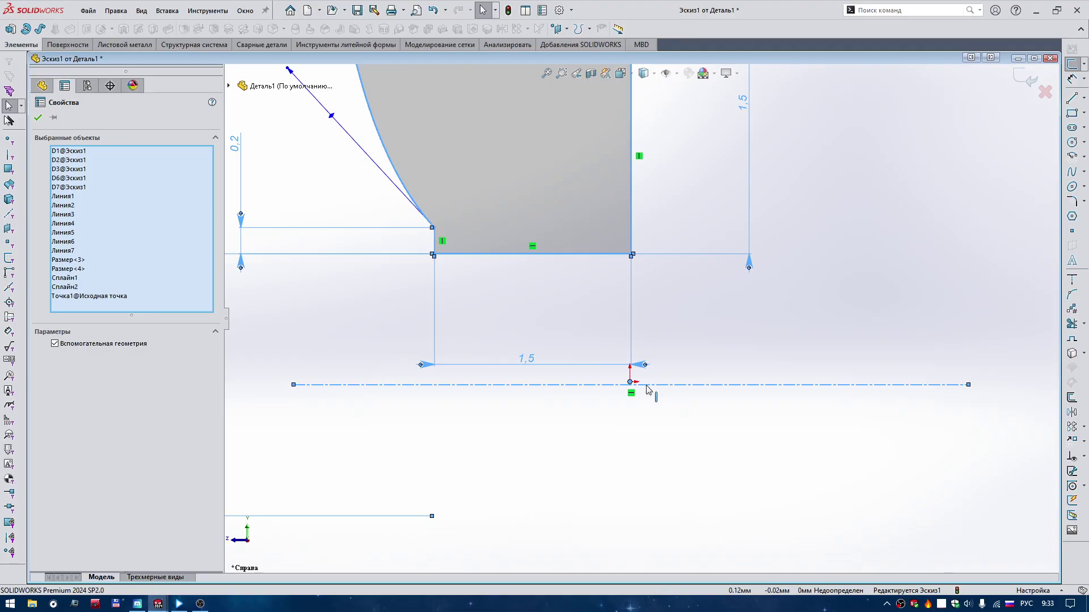
left_click(647, 387, "ctrl")
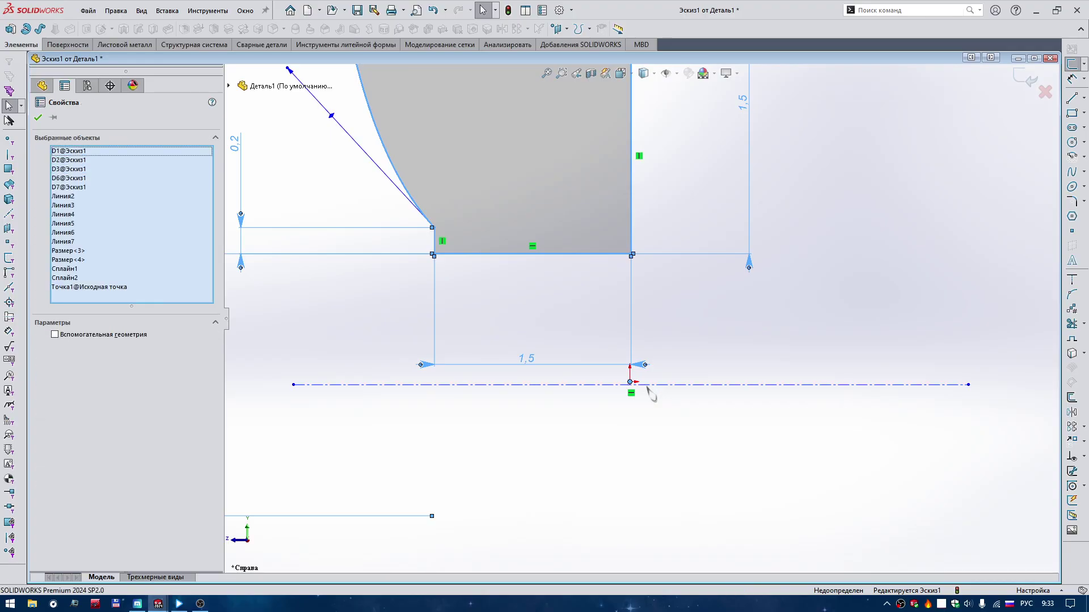
left_click(652, 417)
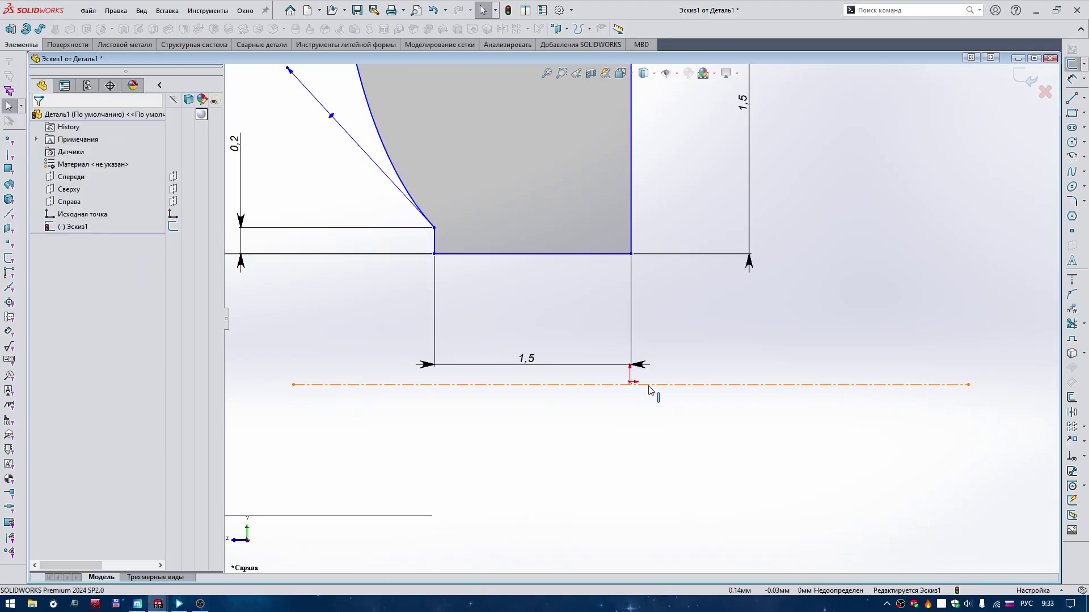
left_click(651, 390)
Step: Make the centerline coincident with the origin, then undo that relation
key("z")
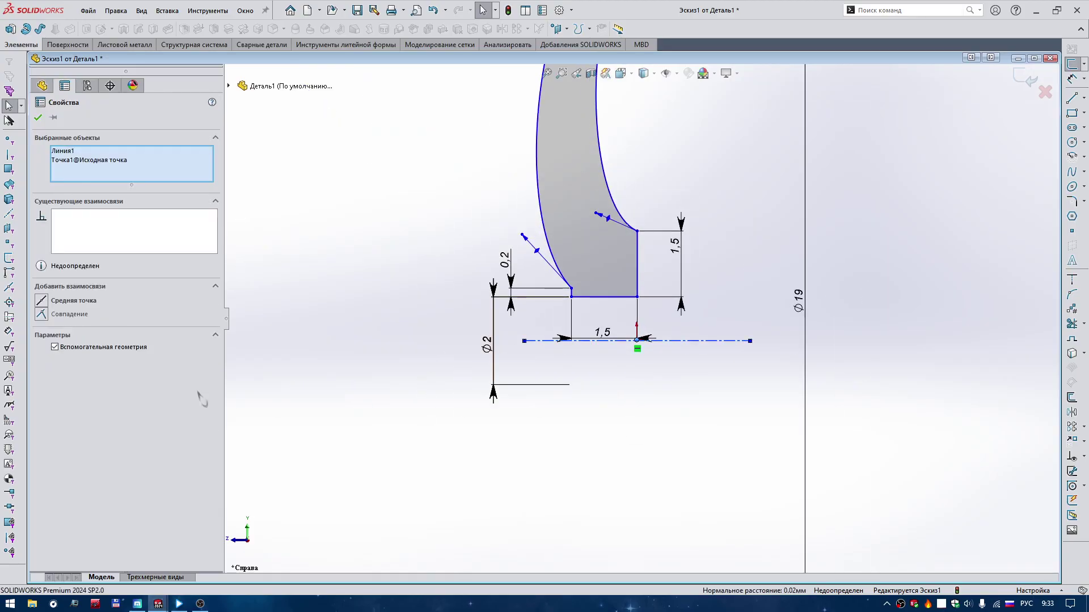
left_click(41, 315)
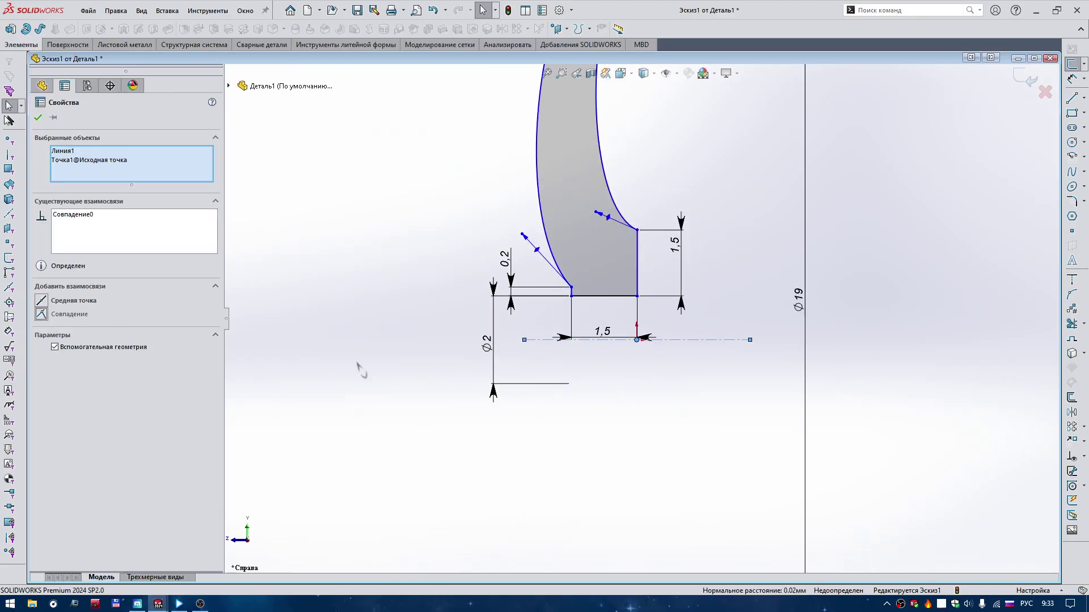
key("f")
scroll(693, 192, "down", 5)
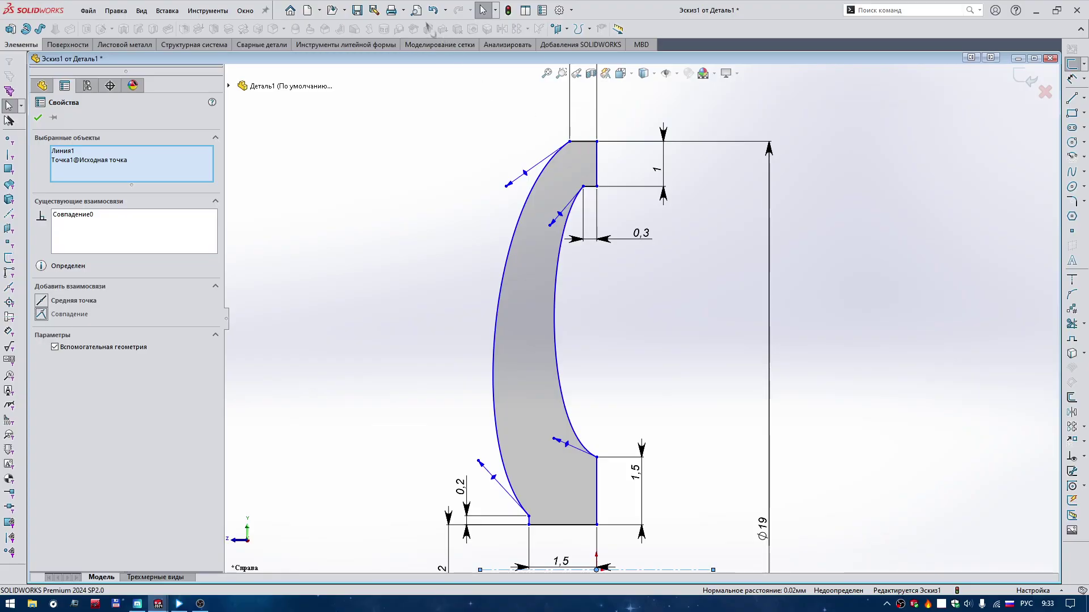
left_click(433, 10)
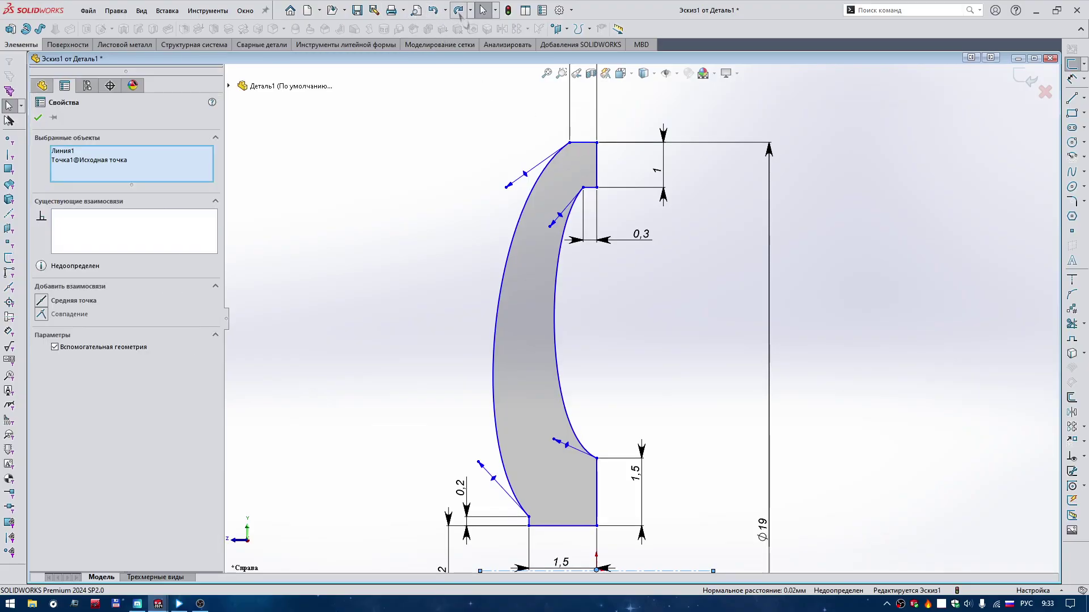
key("Escape")
Step: Select a vertical edge with the origin, dismiss its relation options, and refit the sketch
scroll(643, 493, "down", 2)
scroll(642, 493, "down", 1)
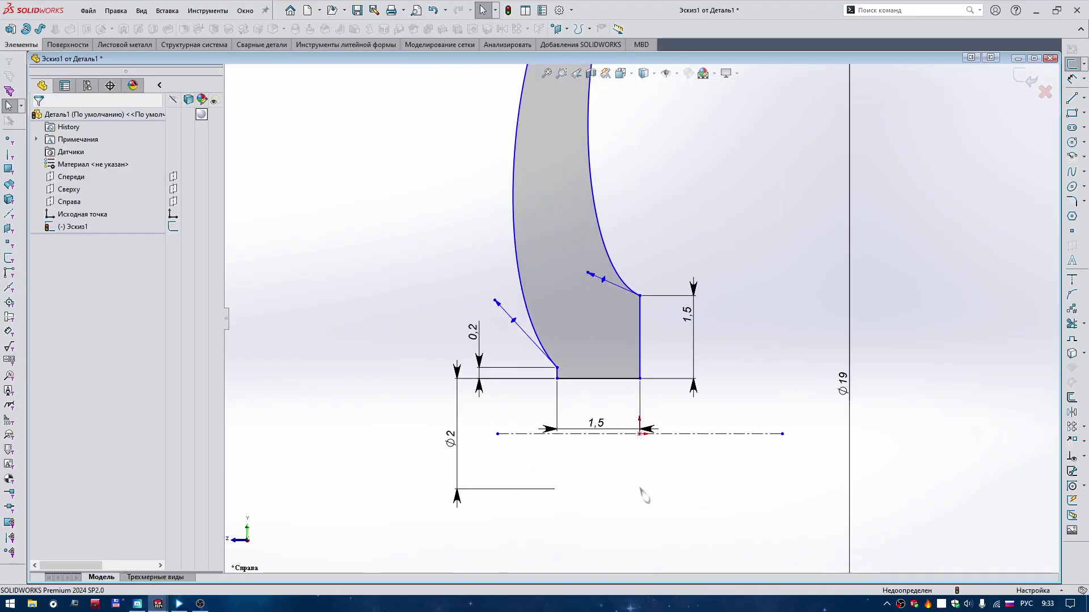
left_click(639, 369, "ctrl")
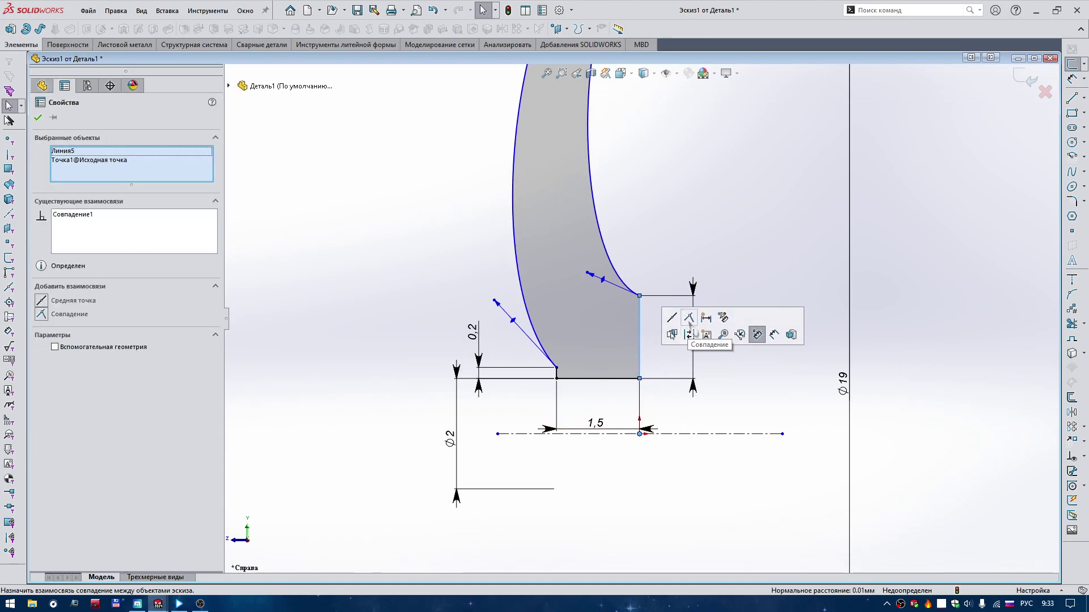
left_click(689, 319)
left_click(680, 248)
key("f")
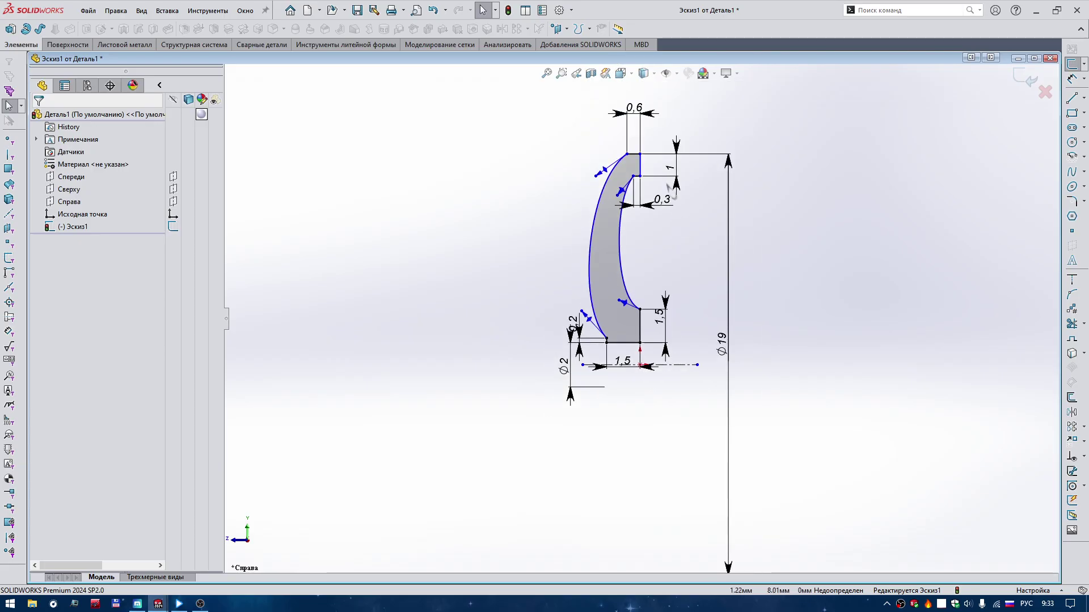
scroll(650, 209, "down", 2)
Step: Add a Collinear relation between the upper and lower vertical edges, Line2 and Line5
left_click(618, 187)
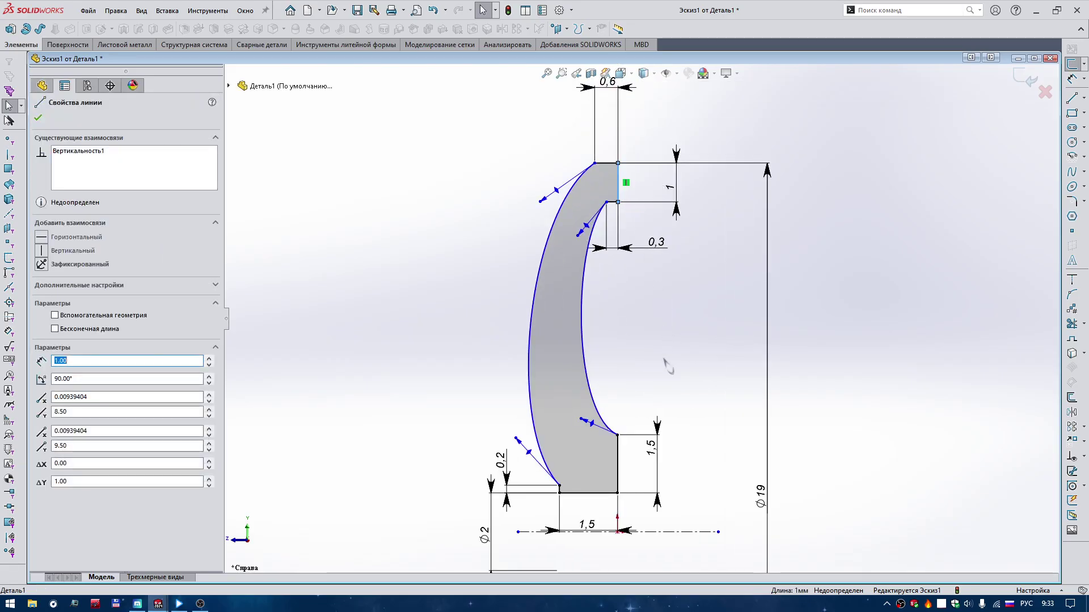
left_click(617, 464, "ctrl")
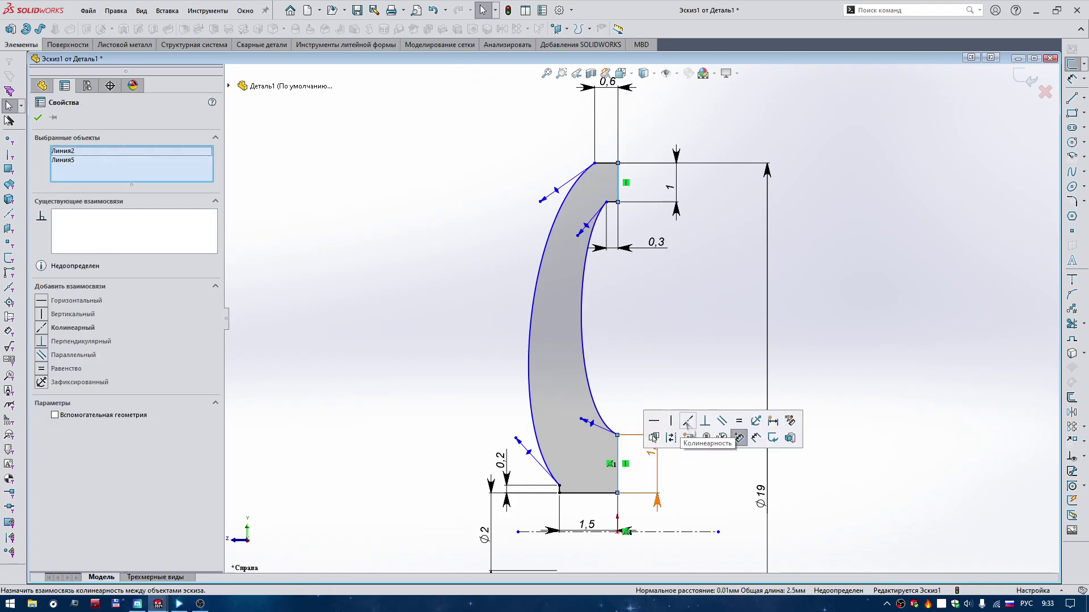
left_click(688, 421)
left_click(678, 355)
scroll(680, 351, "up", 2)
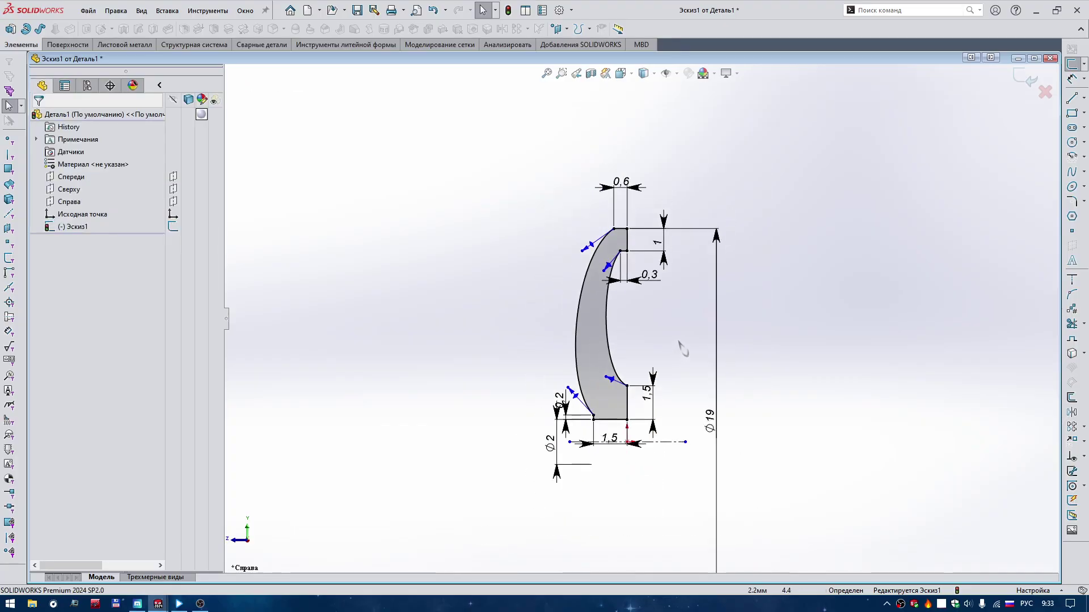
scroll(601, 397, "down", 4)
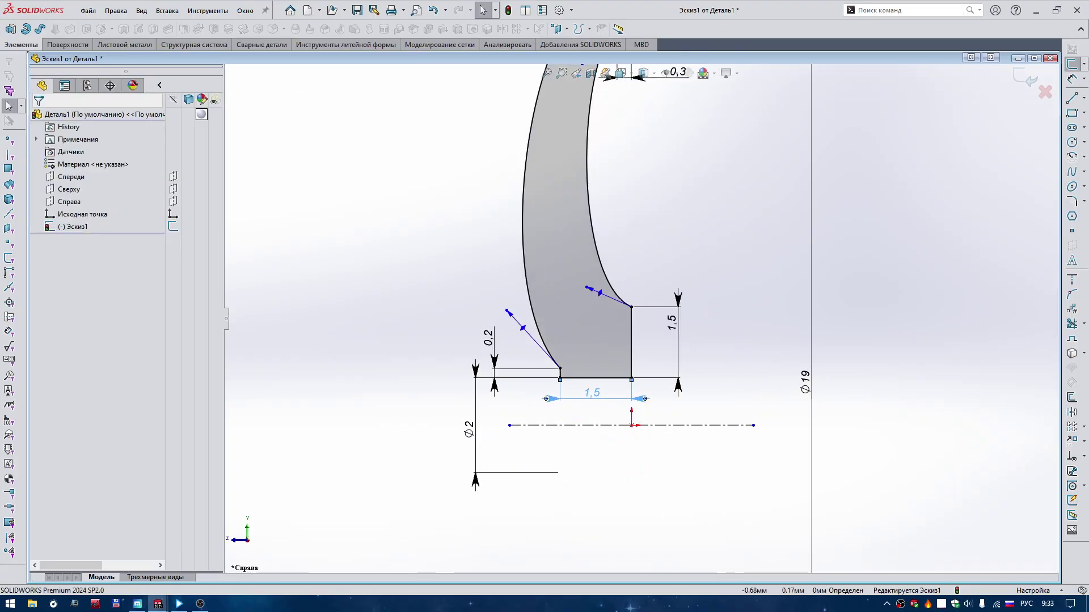
Step: Move the 1,5 dimension below the centreline and nudge the Ø2 dimension slightly left
left_click(598, 398)
scroll(634, 317, "up", 3)
scroll(654, 288, "down", 2)
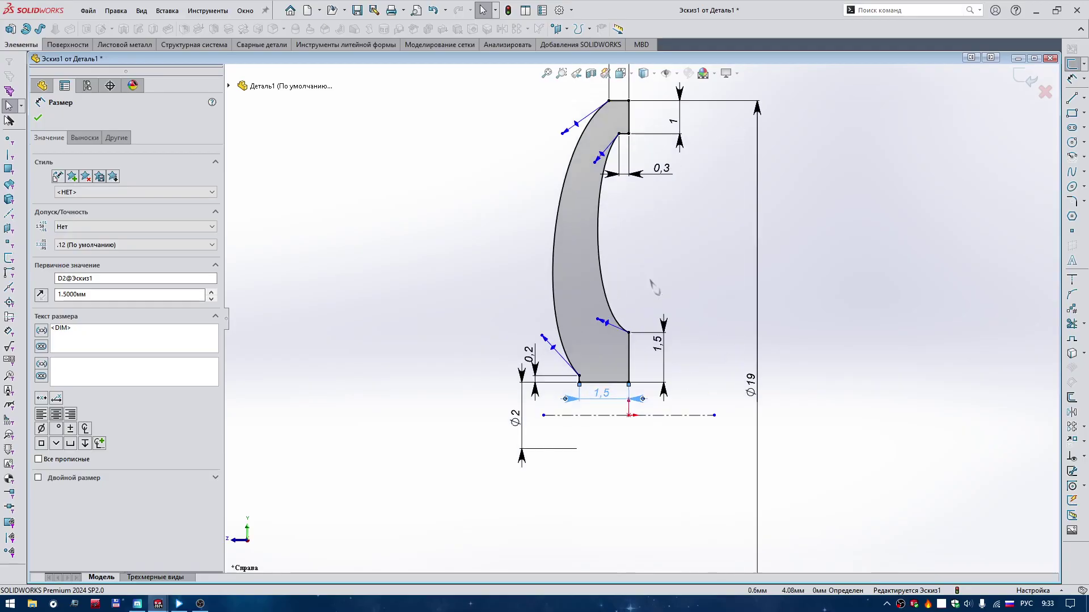
scroll(649, 292, "up", 2)
scroll(663, 362, "up", 2)
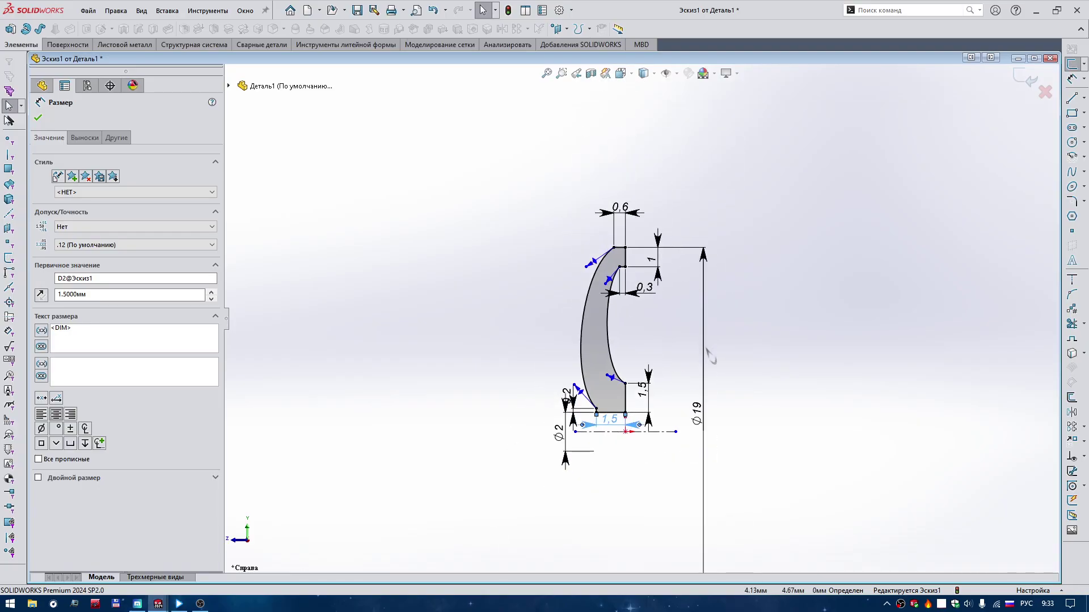
scroll(652, 404, "down", 2)
left_click_drag(587, 397, 578, 439)
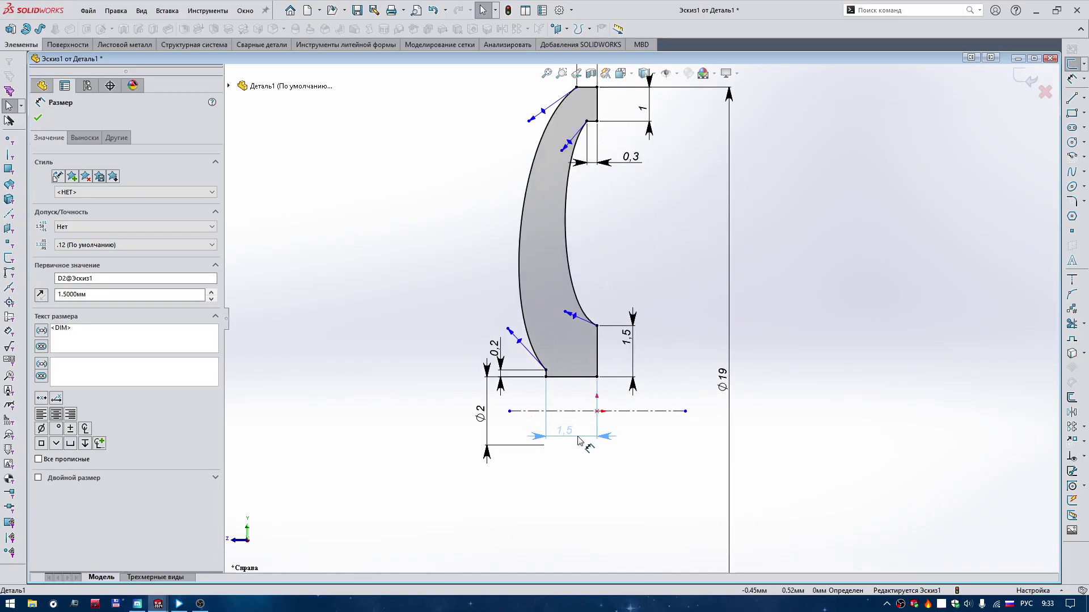
left_click_drag(502, 422, 471, 427)
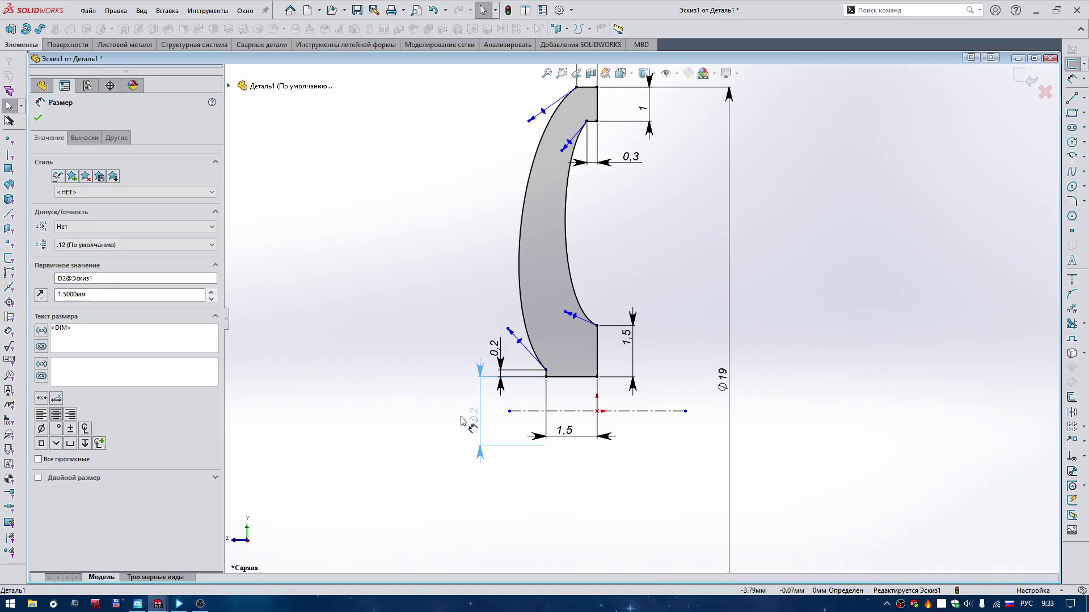
scroll(667, 448, "up", 1)
scroll(667, 446, "up", 1)
left_click(669, 438)
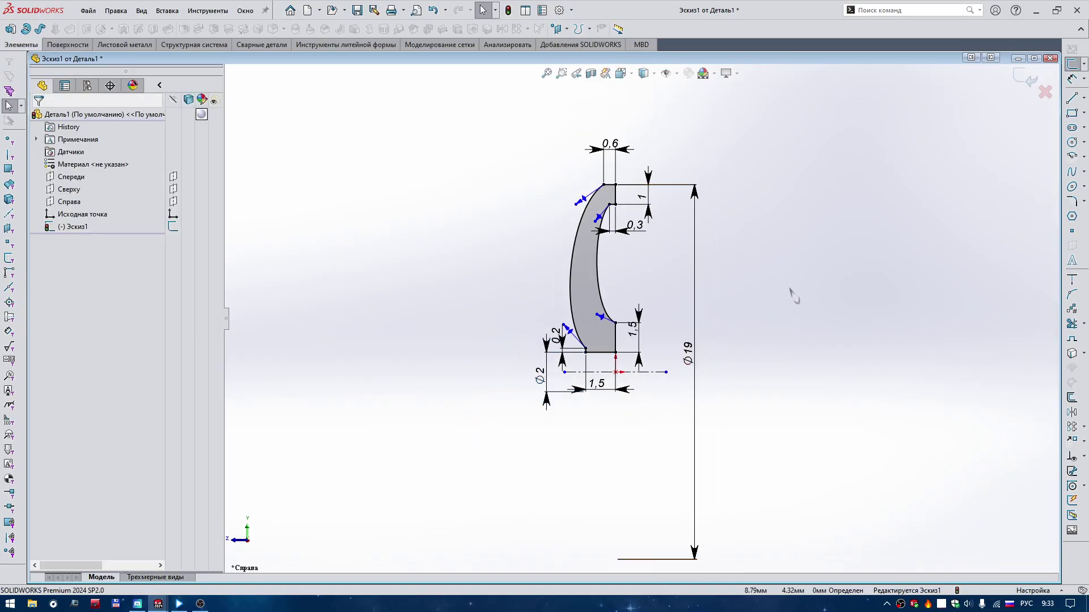
Step: Close sketch Эскиз1 and switch to the Диск SSR MINERVA document
scroll(660, 309, "down", 1)
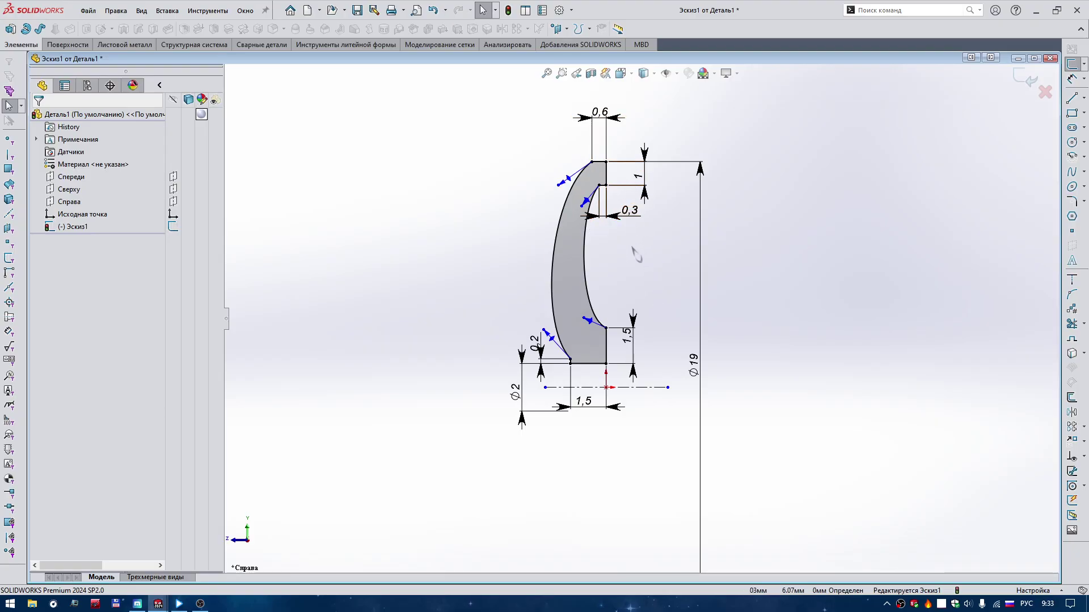
scroll(608, 221, "down", 1)
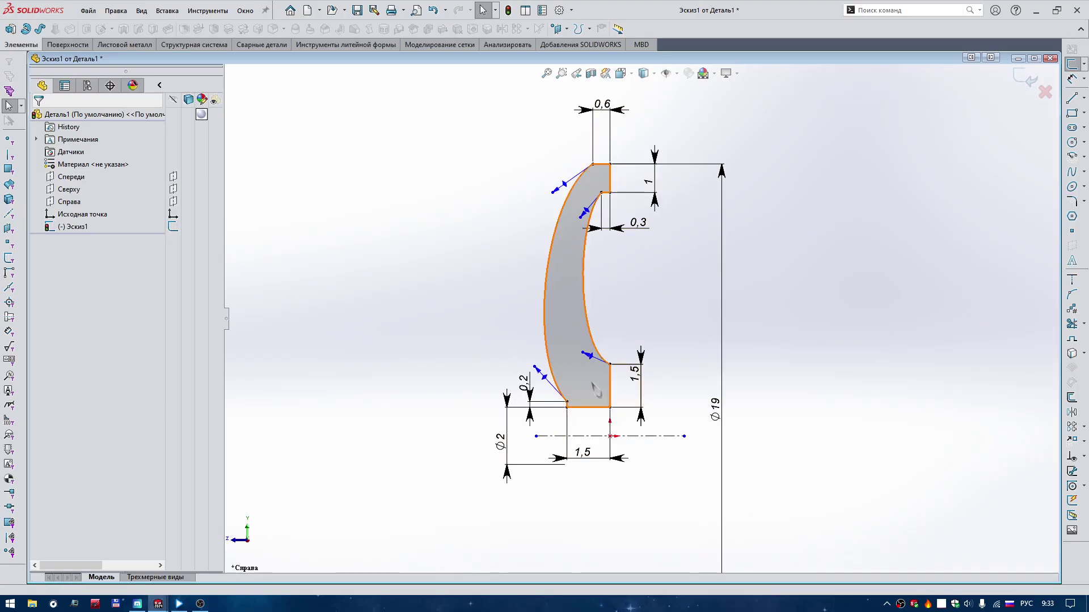
left_click(1026, 79)
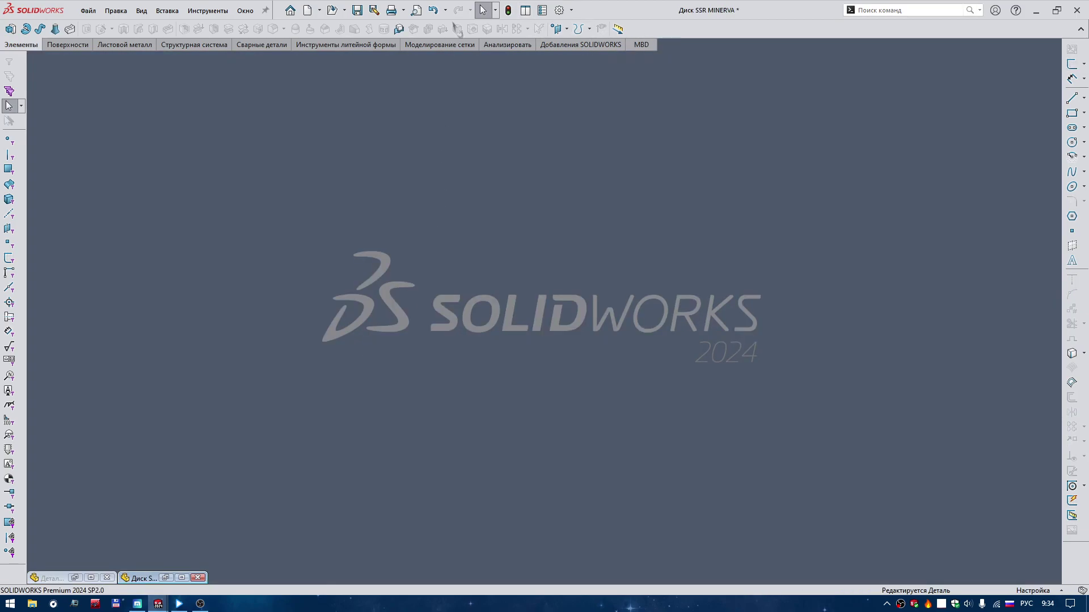
Step: In Деталь1, revolve Эскиз1 a full 360° about its centreline to create Повернуть1
left_click(91, 578)
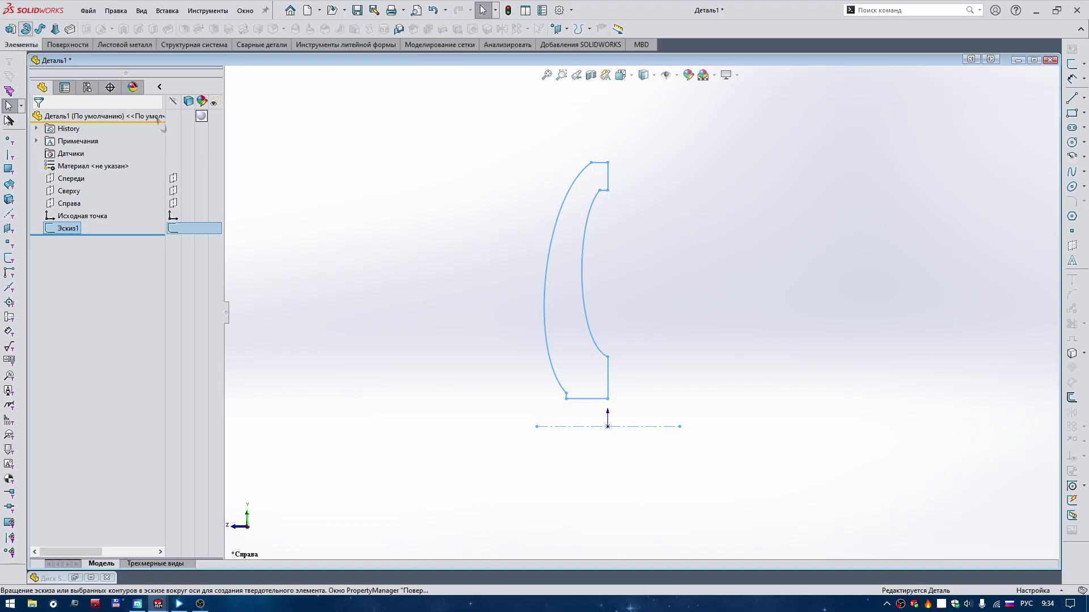
left_click(25, 28)
scroll(615, 422, "up", 3)
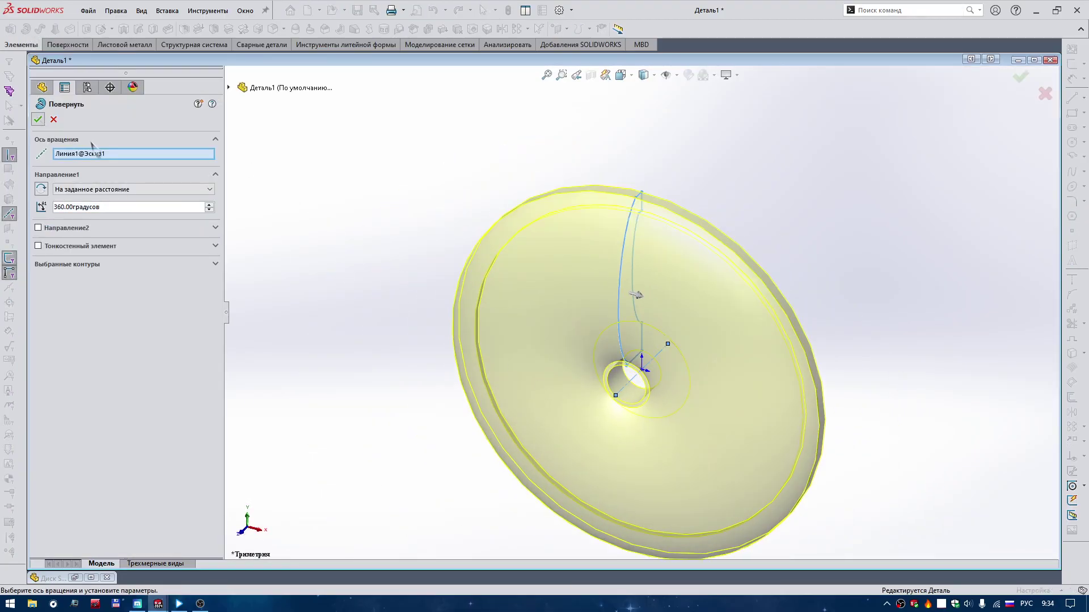
key("Return")
middle_click_drag(378, 189, 389, 245)
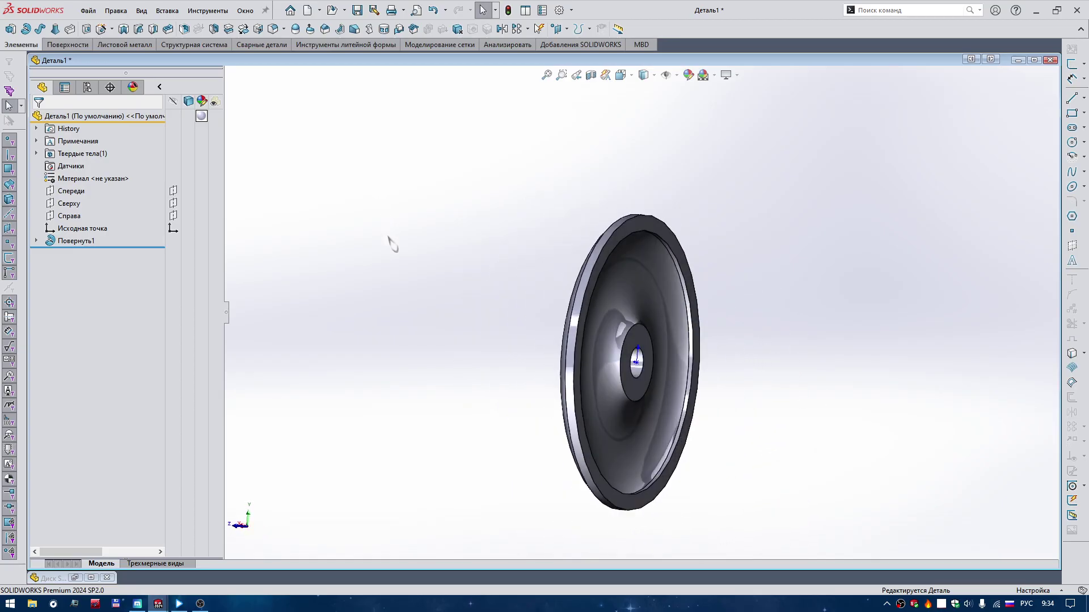
Step: Expand Повернуть1 and make the profile sketch Эскиз1 visible on the disc
left_click(36, 241)
left_click(91, 254)
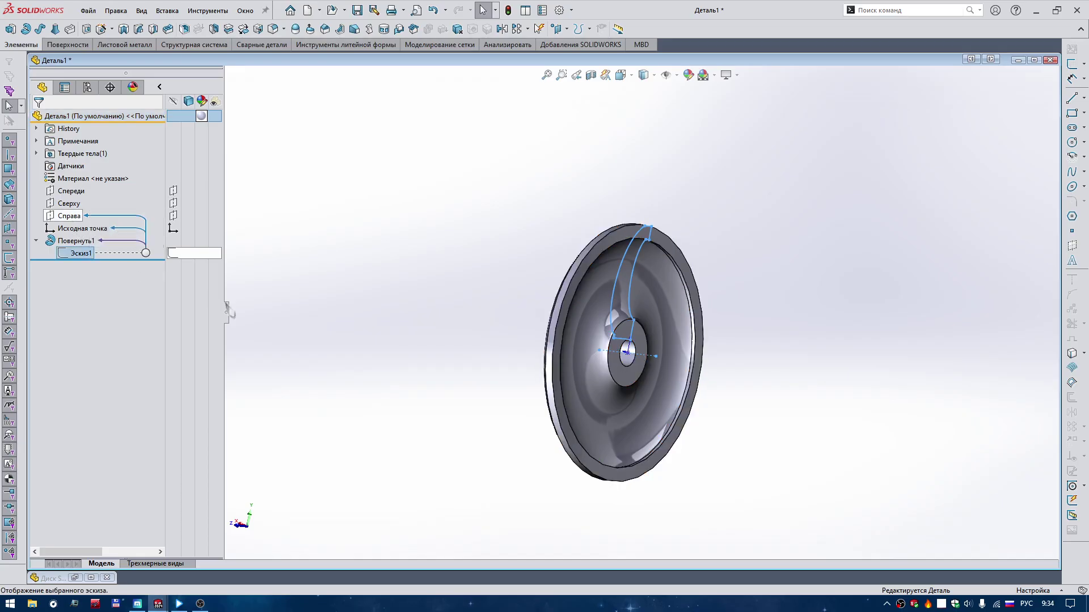
right_click_drag(227, 310, 275, 279)
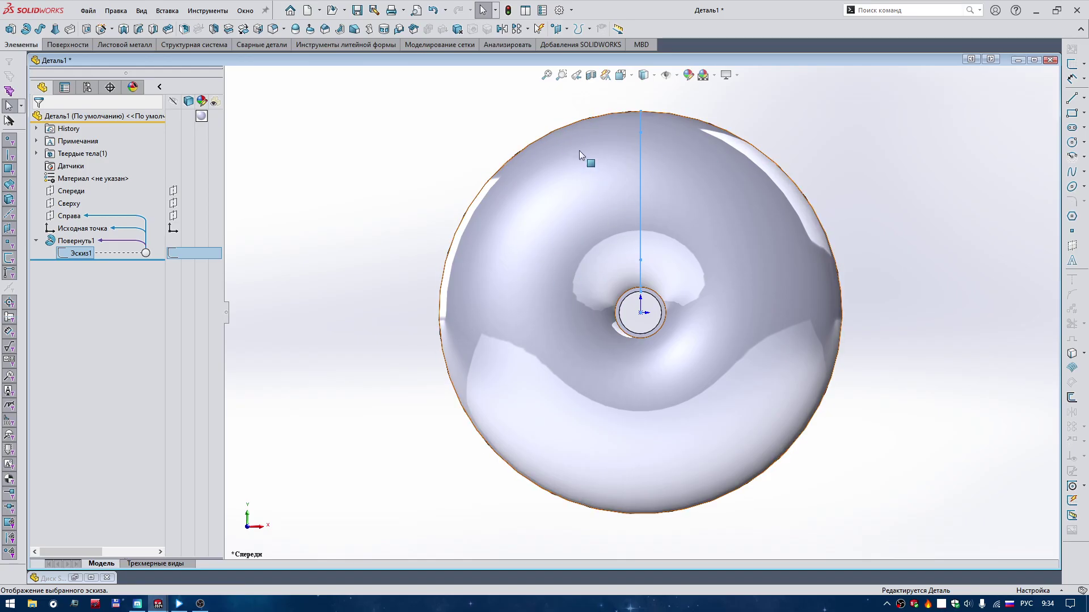
left_click(420, 241)
scroll(454, 244, "up", 3)
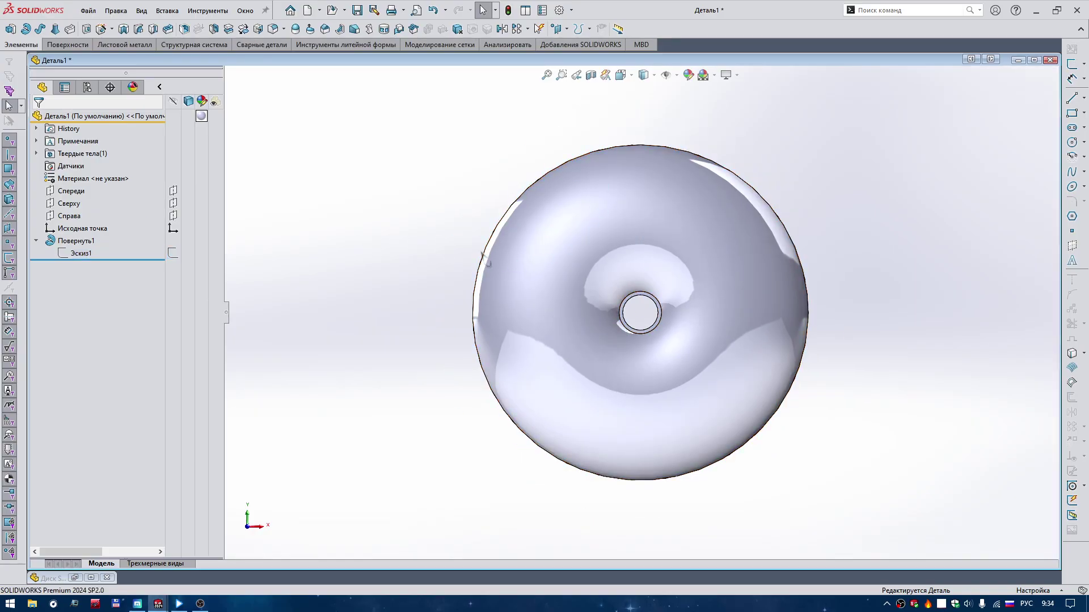
mouse_move(454, 244)
middle_mouse_down()
mouse_move(483, 258)
mouse_move(454, 274)
middle_mouse_up()
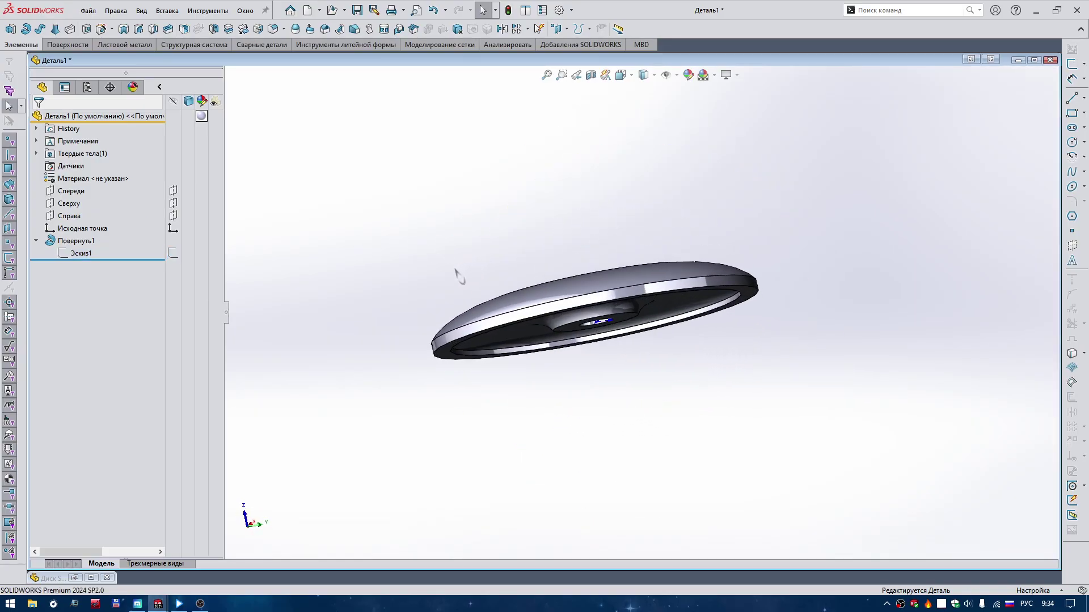
left_click(79, 253)
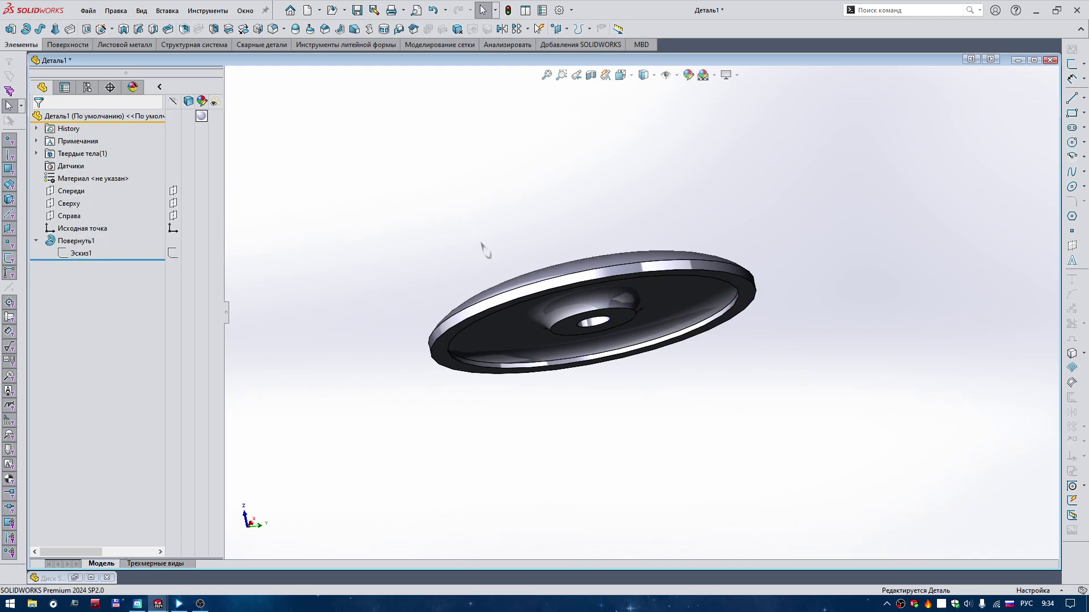
middle_click_drag(484, 246, 448, 227)
left_click(173, 253)
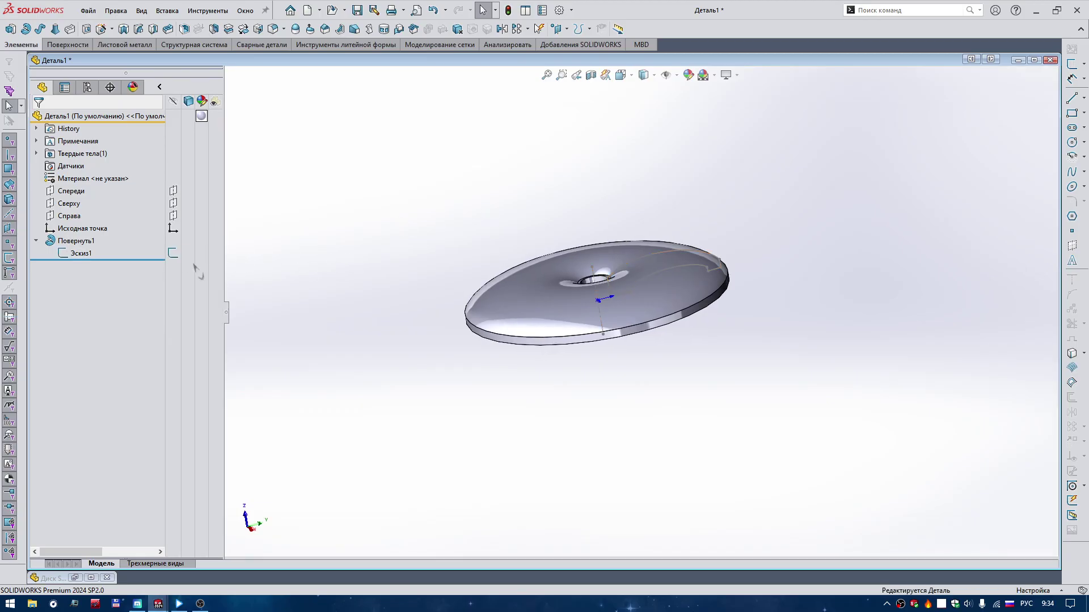
Step: Set Эскиз1's sketch colour to cyan (63, 236, 255)
right_click(81, 253)
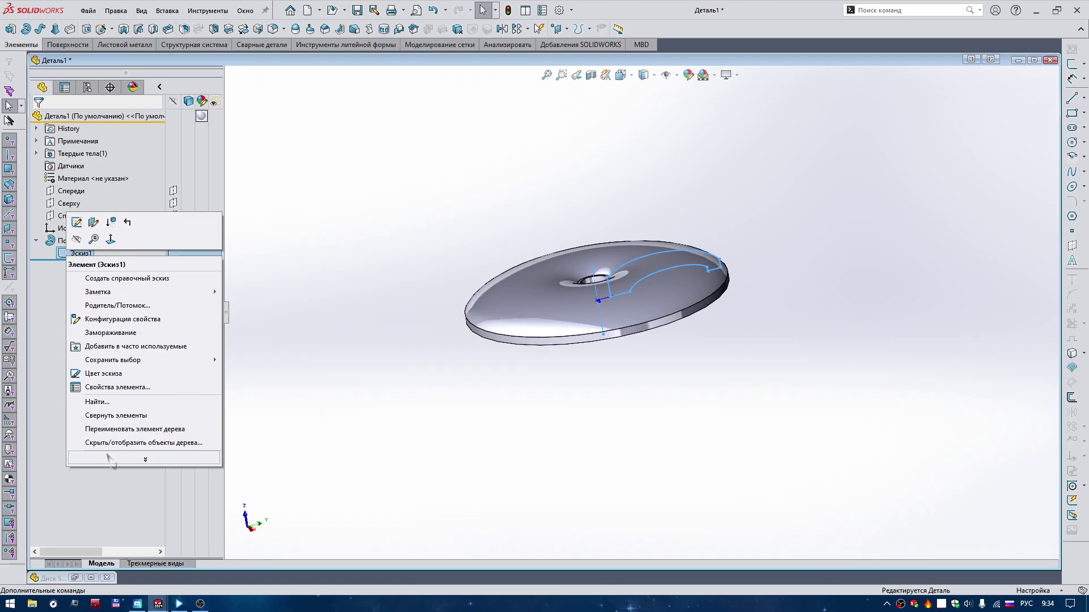
left_click(96, 374)
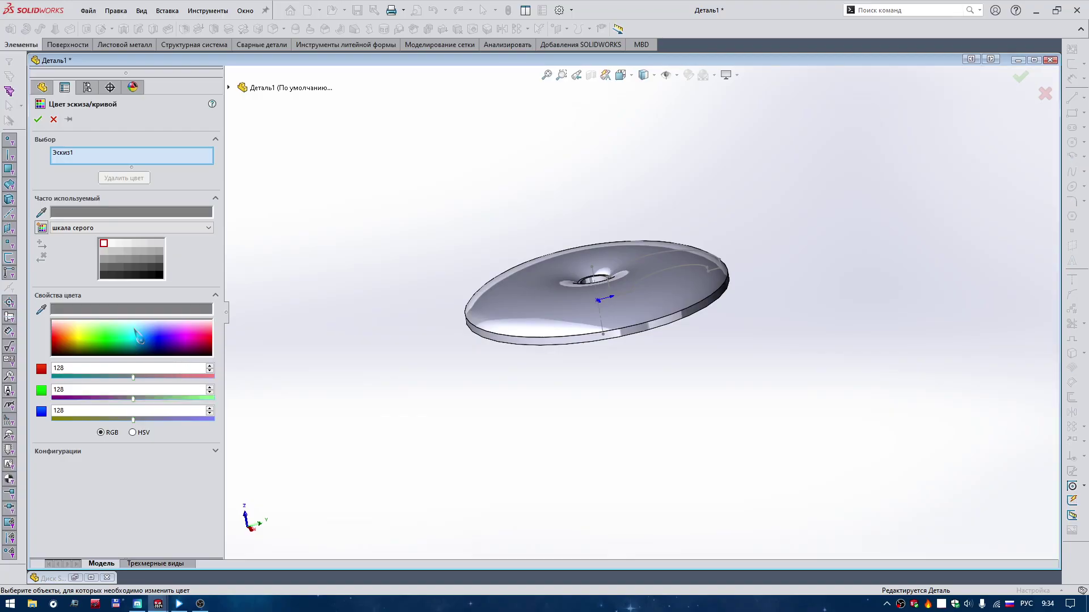
left_click(138, 341)
left_click(37, 119)
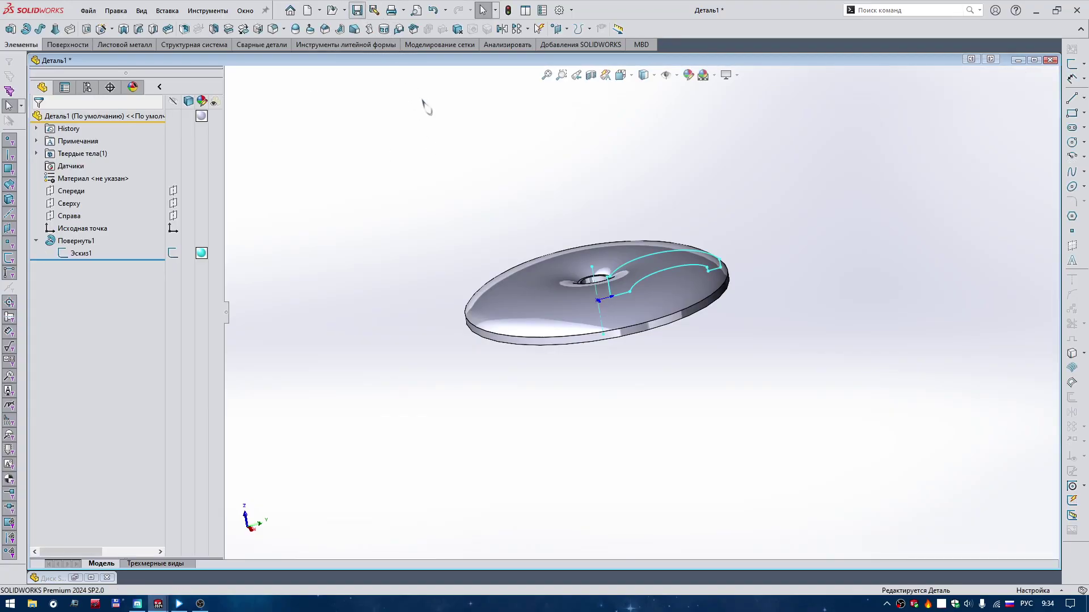
key("ctrl+s")
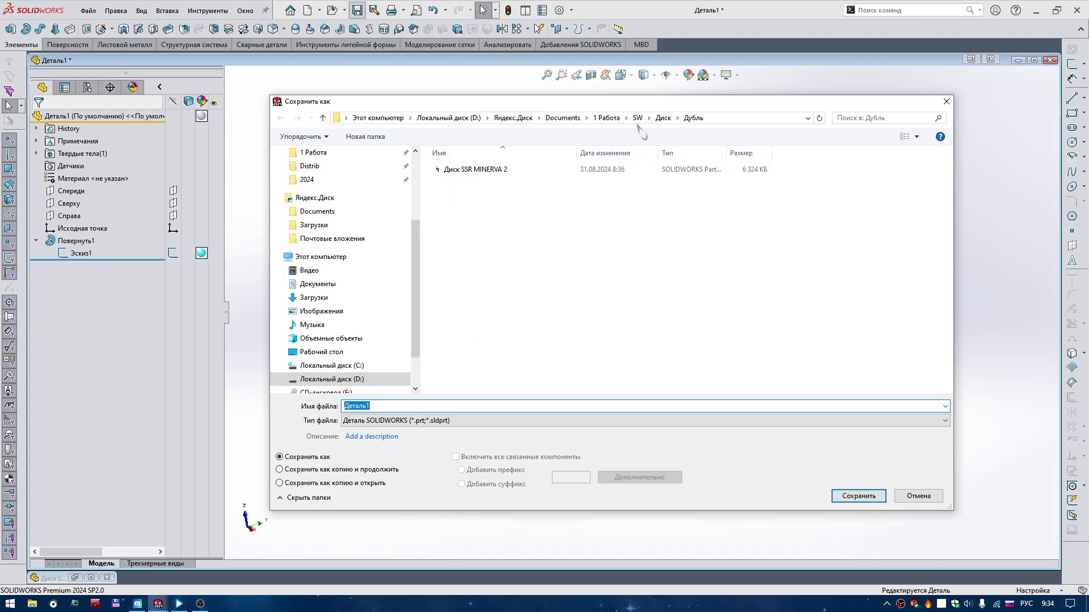
Step: In the Диск folder, name the file 'Диск SSR MINERVA ВД' and save it
left_click(662, 118)
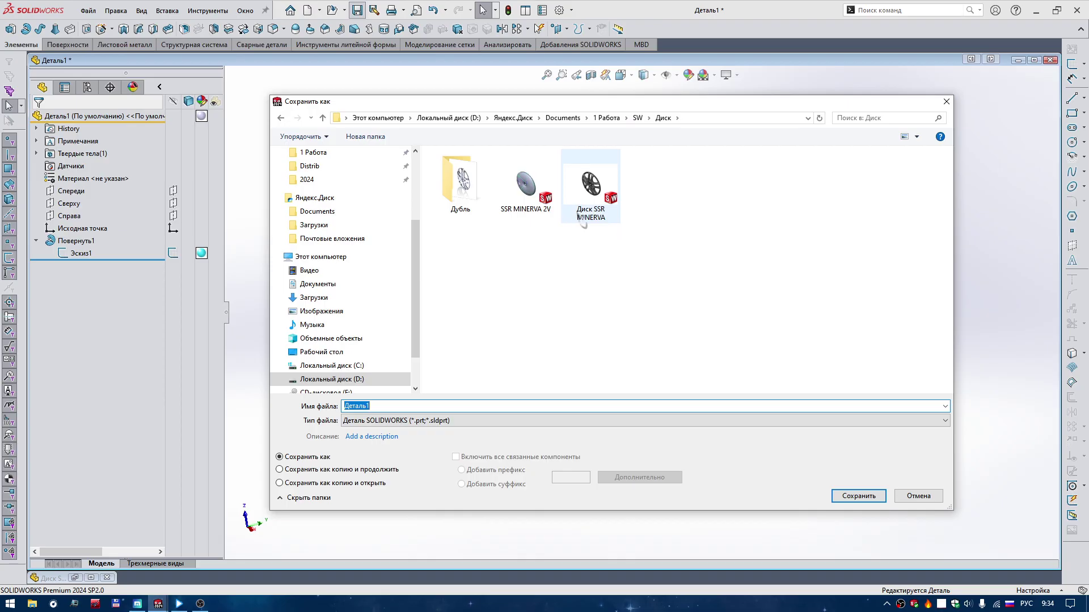
left_click(589, 218)
double_click(408, 406)
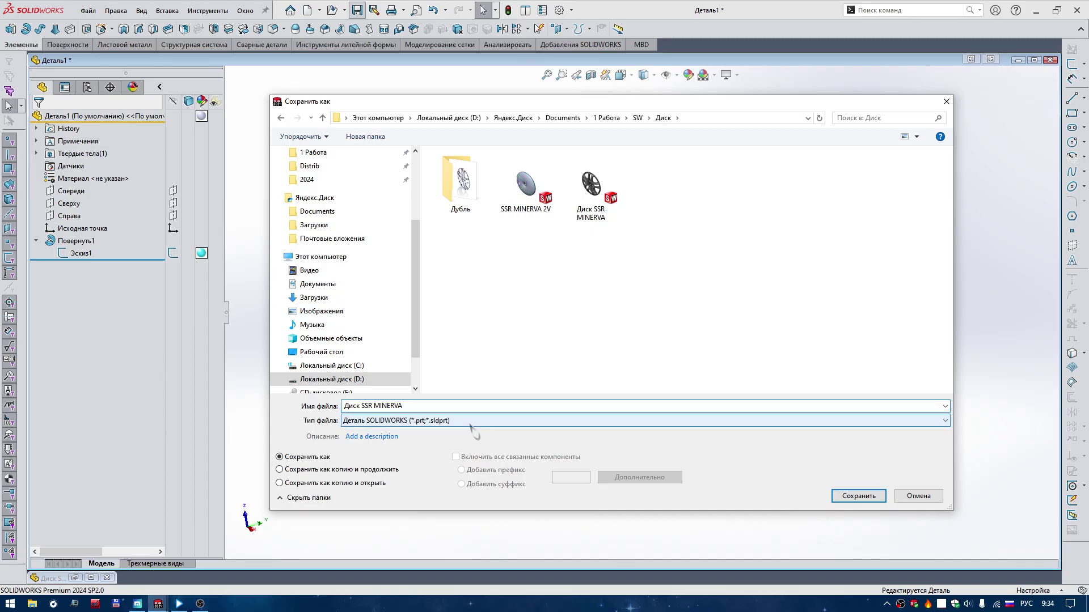
type(" 2вд")
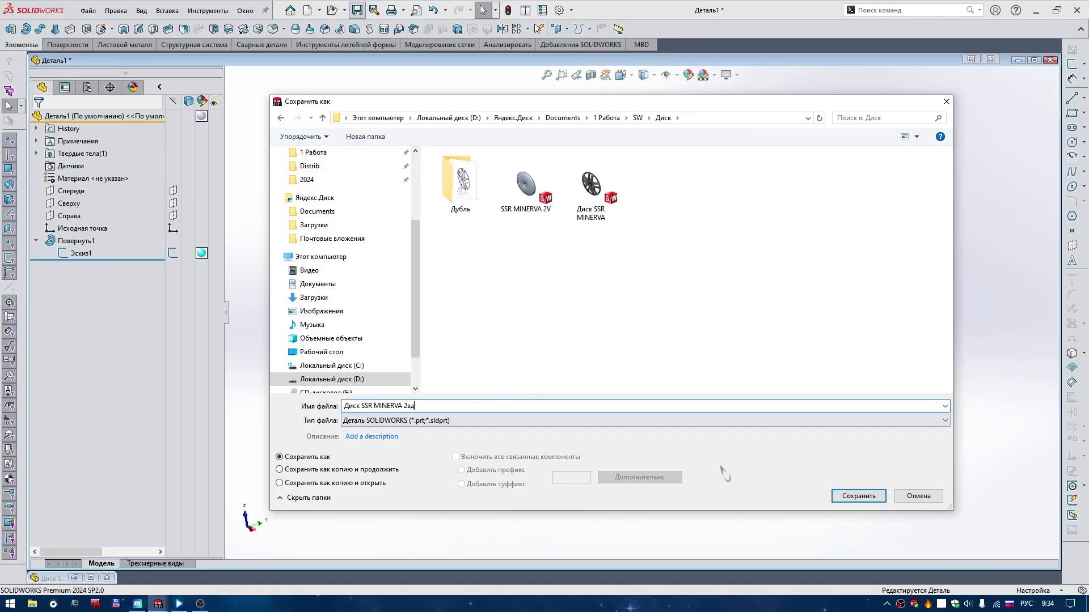
left_click(875, 500)
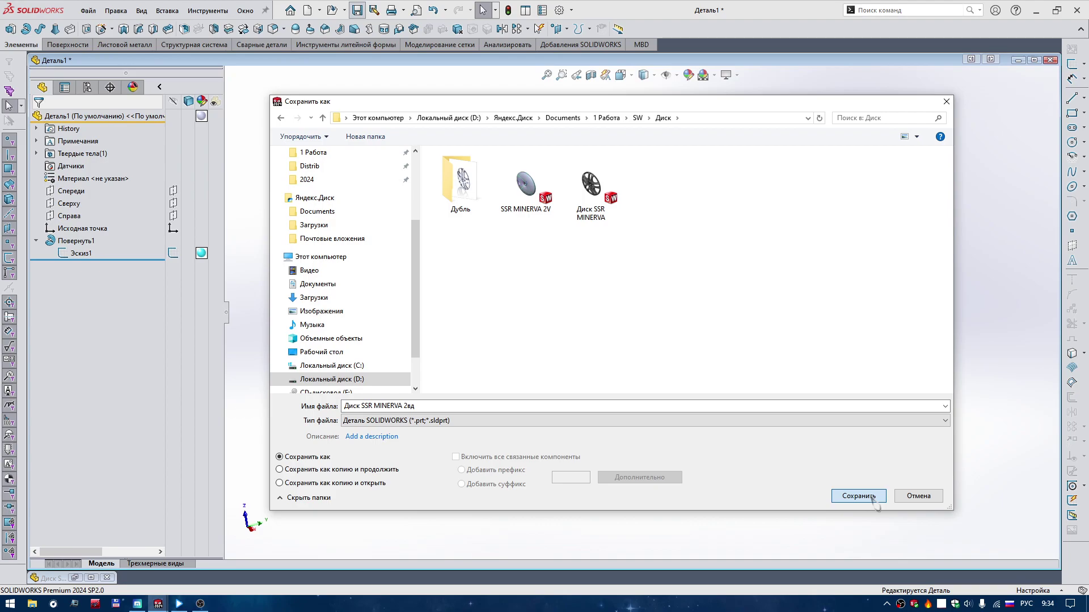
left_click(406, 406)
key("ctrl+a")
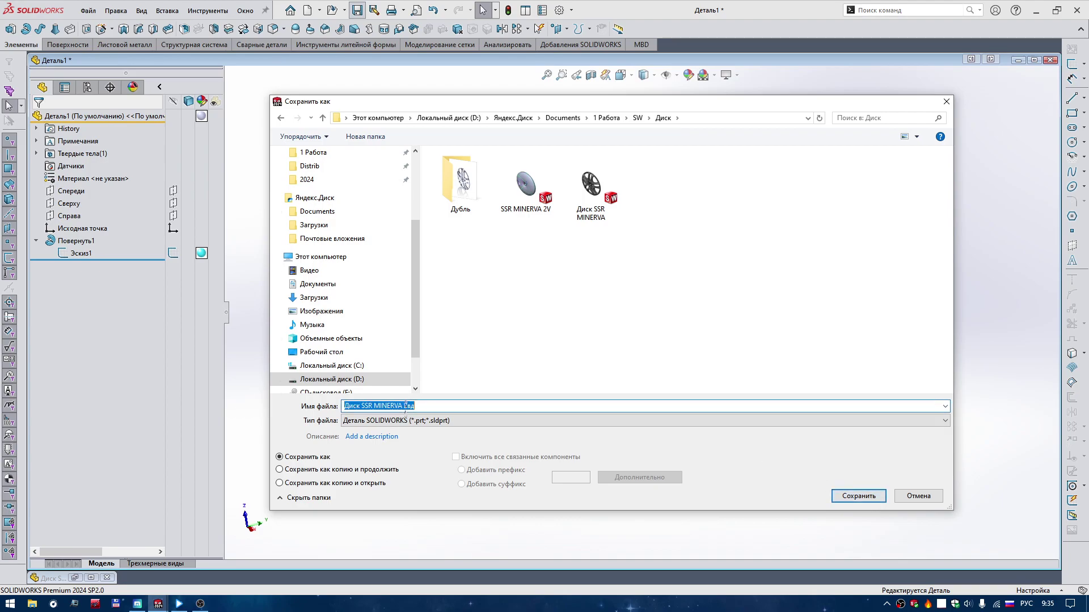
key("BackSpace")
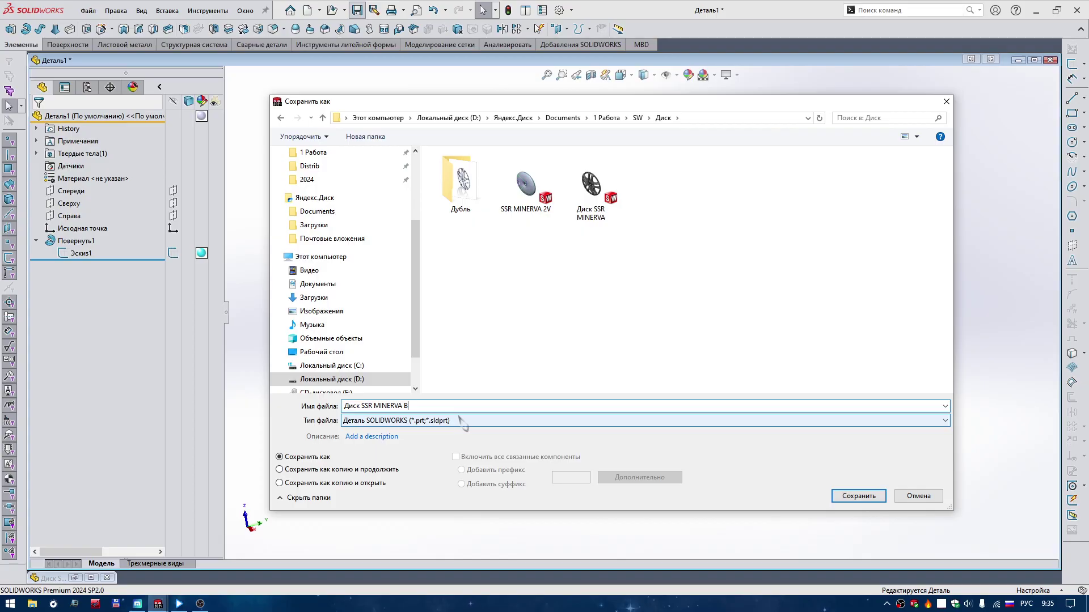
type("Д")
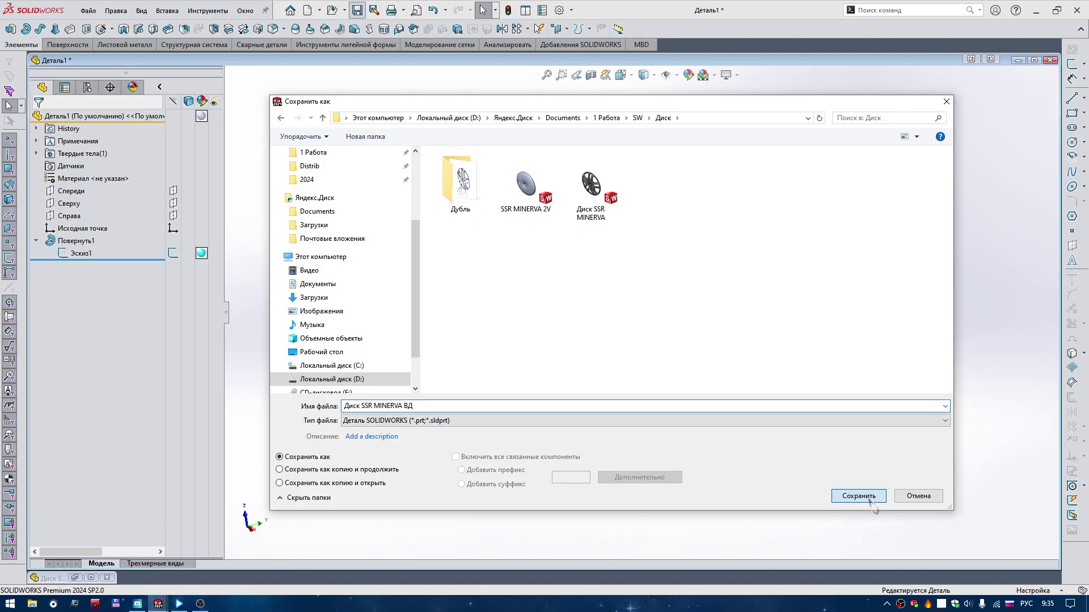
left_click(870, 499)
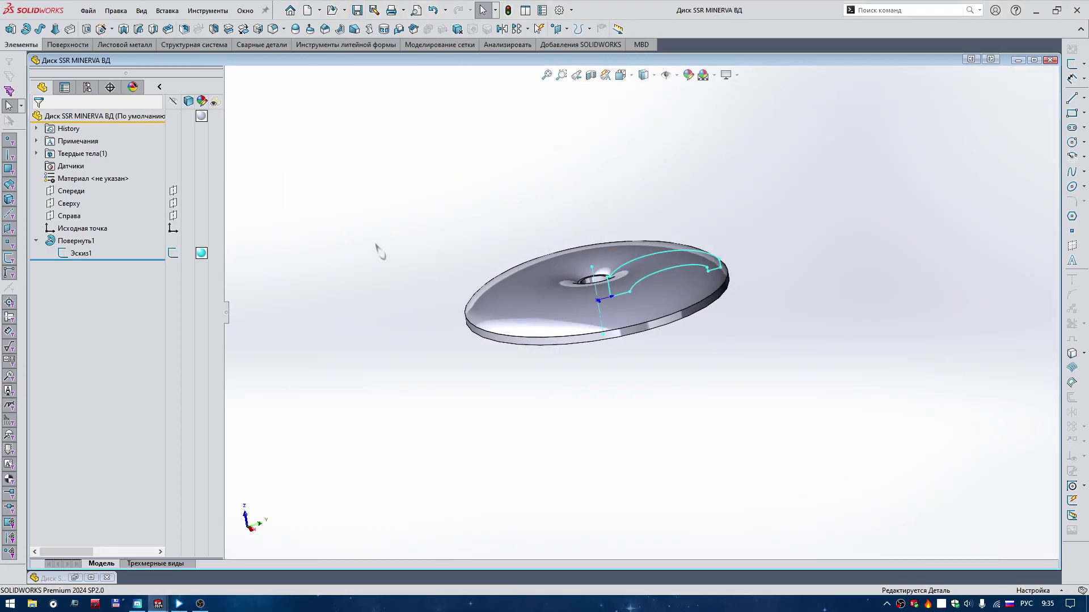
Step: Show the front view, select the Спереди plane, and minimise the ВД part window
right_click_drag(381, 262, 407, 222)
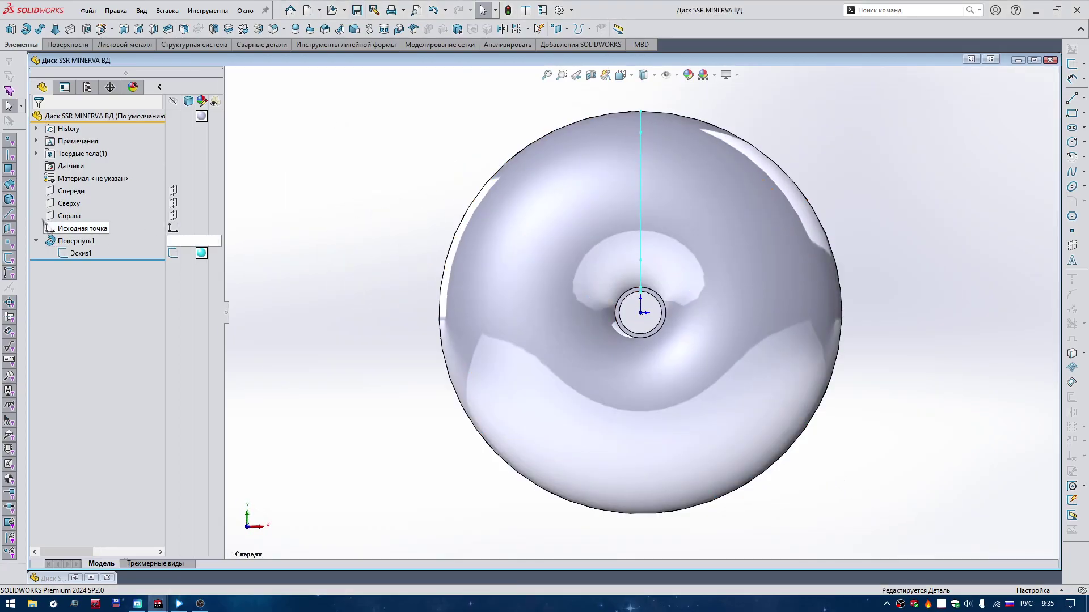
left_click(71, 191)
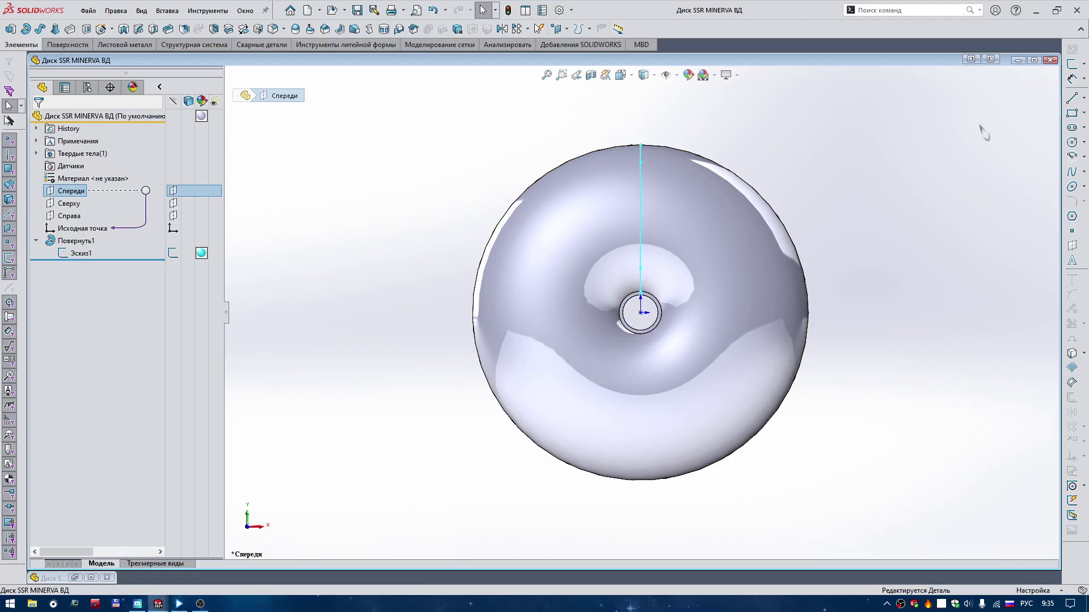
left_click(1019, 60)
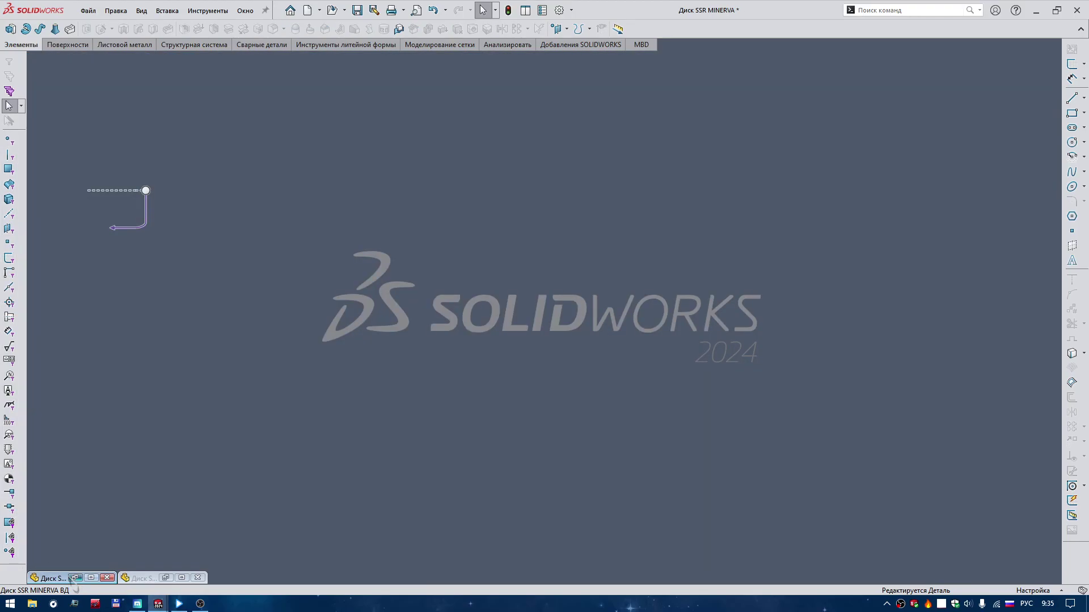
Step: In the original disc part, roll back below Эскиз2, edit it and select all its geometry
left_click(74, 578)
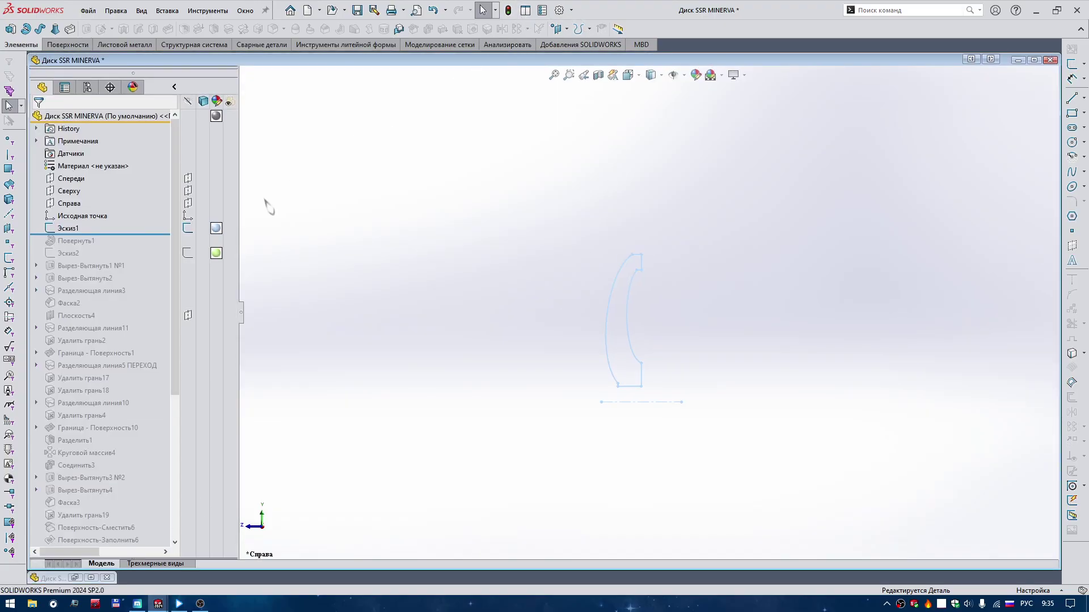
right_click_drag(257, 229, 287, 195)
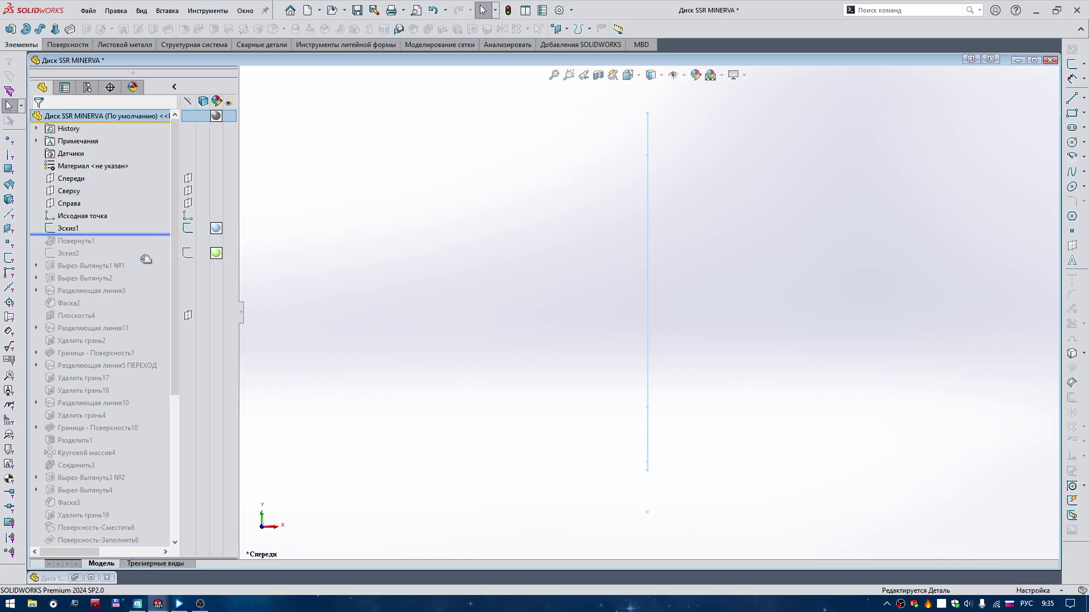
left_click_drag(147, 260, 146, 265)
key("f")
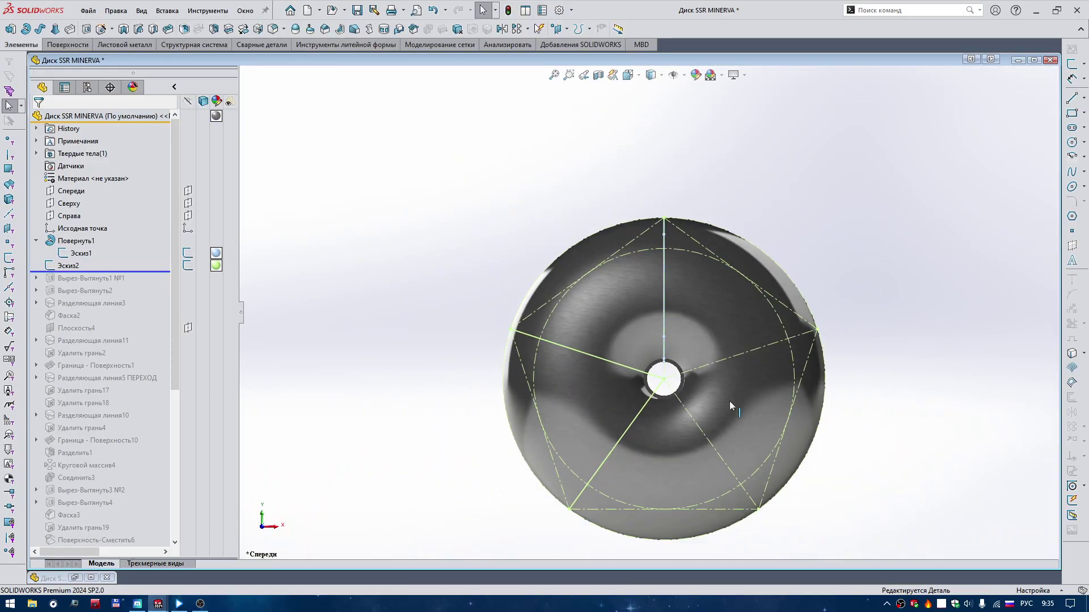
left_click(68, 266)
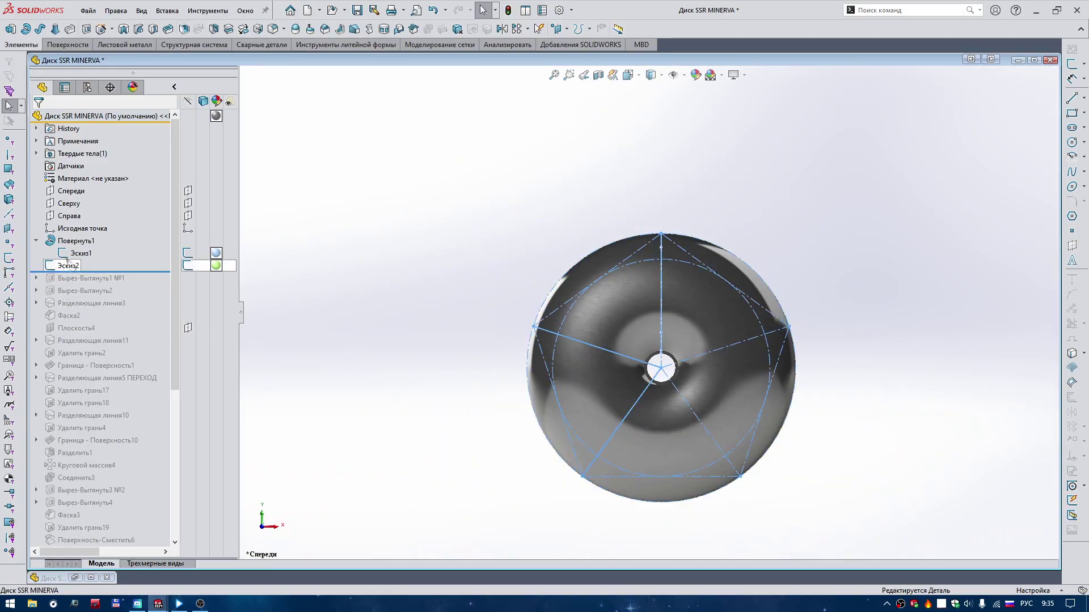
left_click(79, 232)
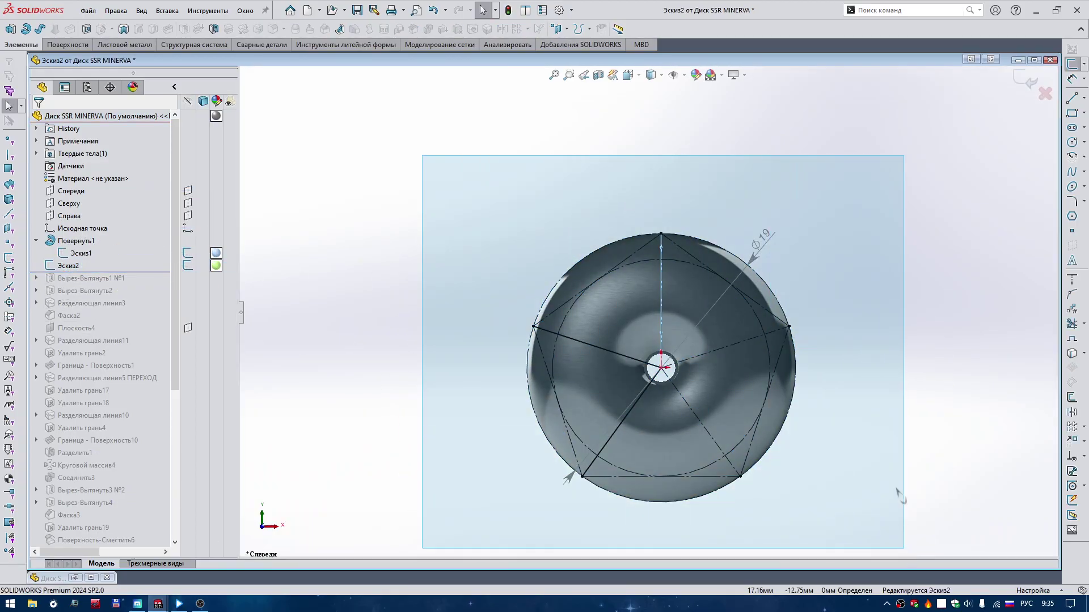
key("ctrl+a")
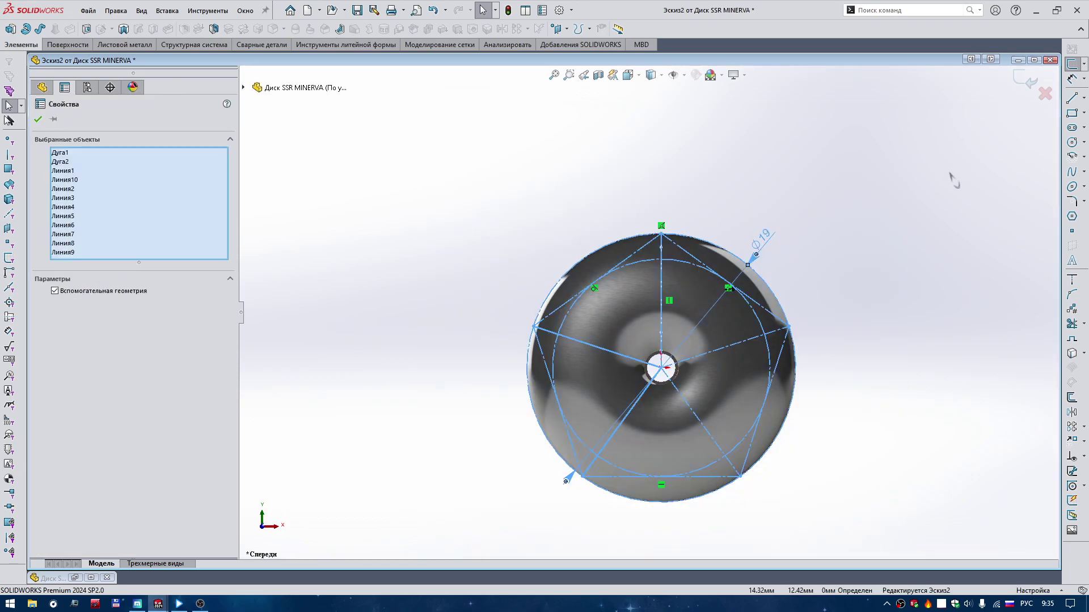
Step: Exit Эскиз2, minimise the original part, and restore the Диск SSR MINERVA ВД part
left_click(1045, 94)
left_click(1018, 60)
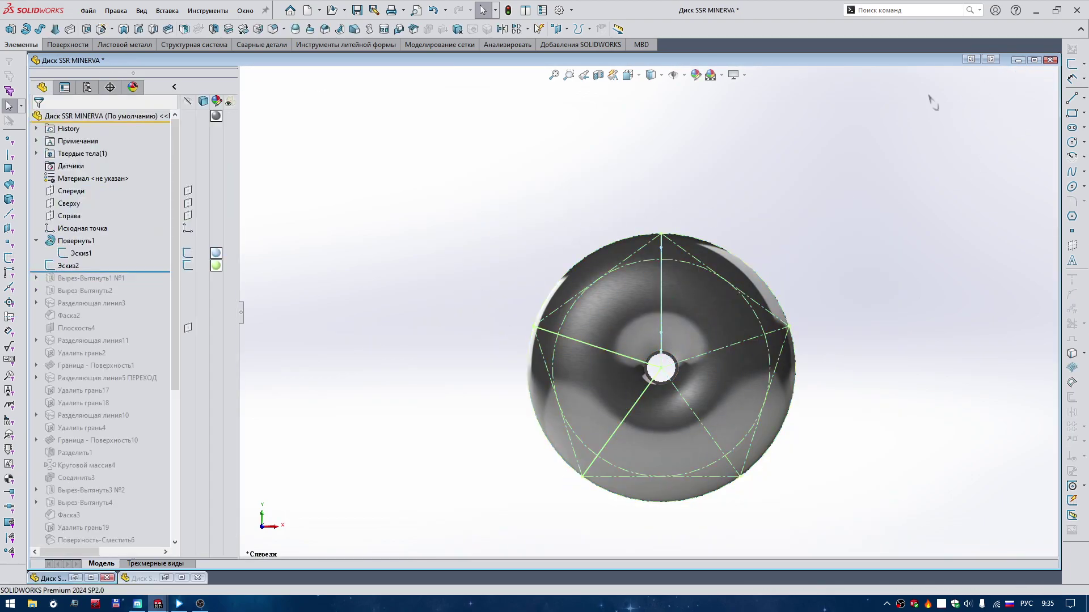
mouse_move(141, 577)
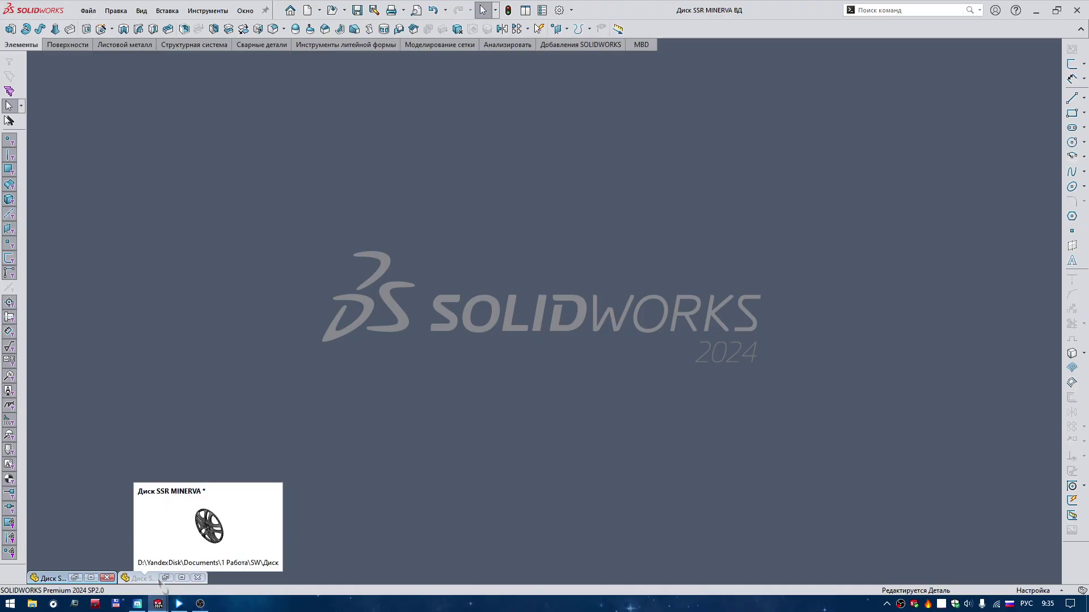
left_click(75, 578)
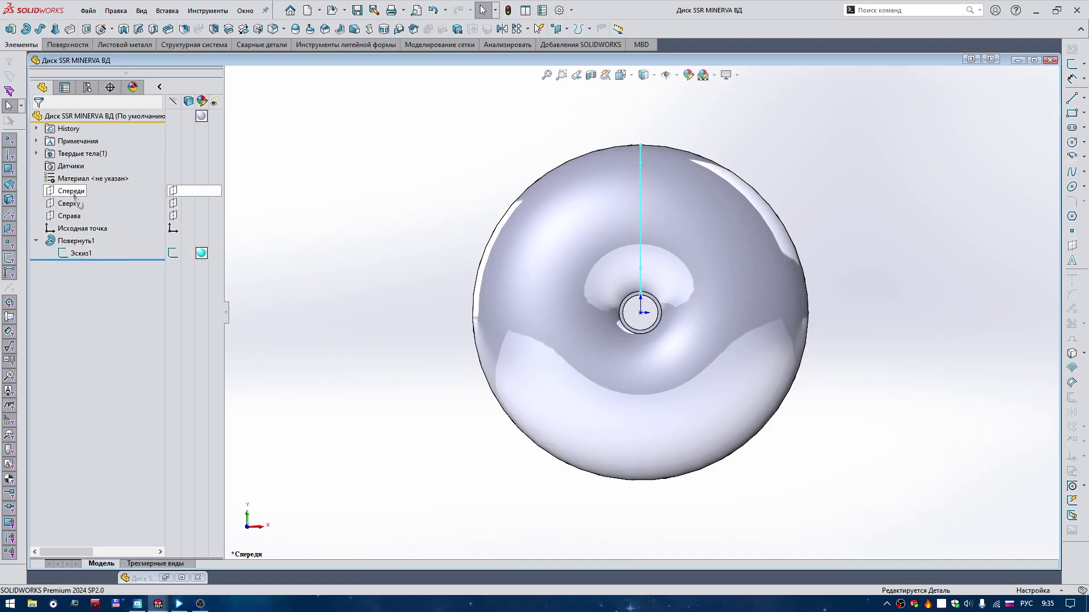
Step: Start a sketch on the Спереди plane and select the spoke and pentagon edge lines
left_click(72, 191)
left_click(74, 176)
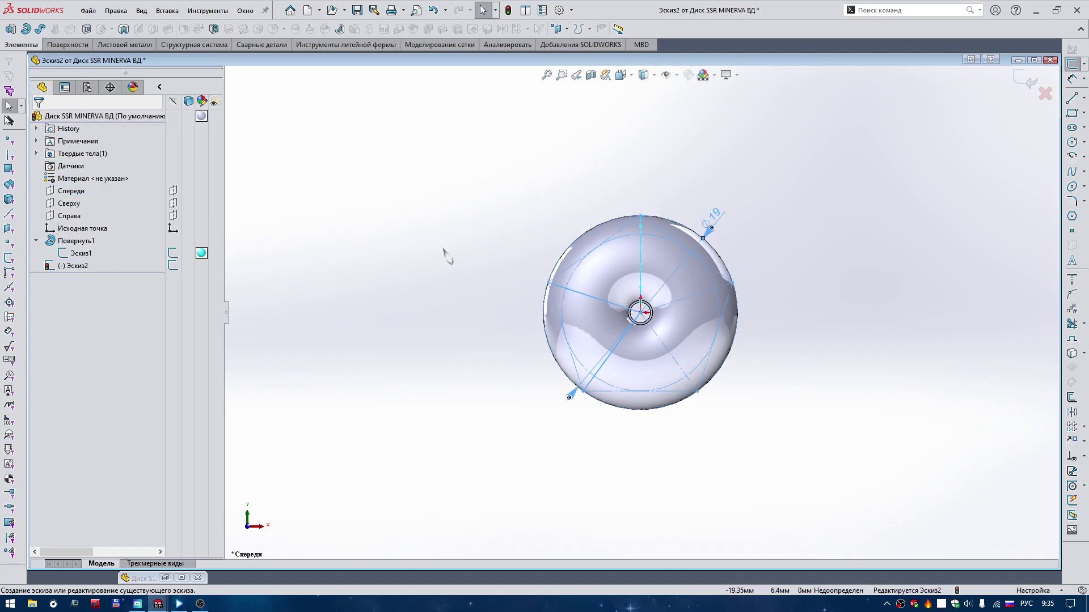
scroll(661, 311, "down", 5)
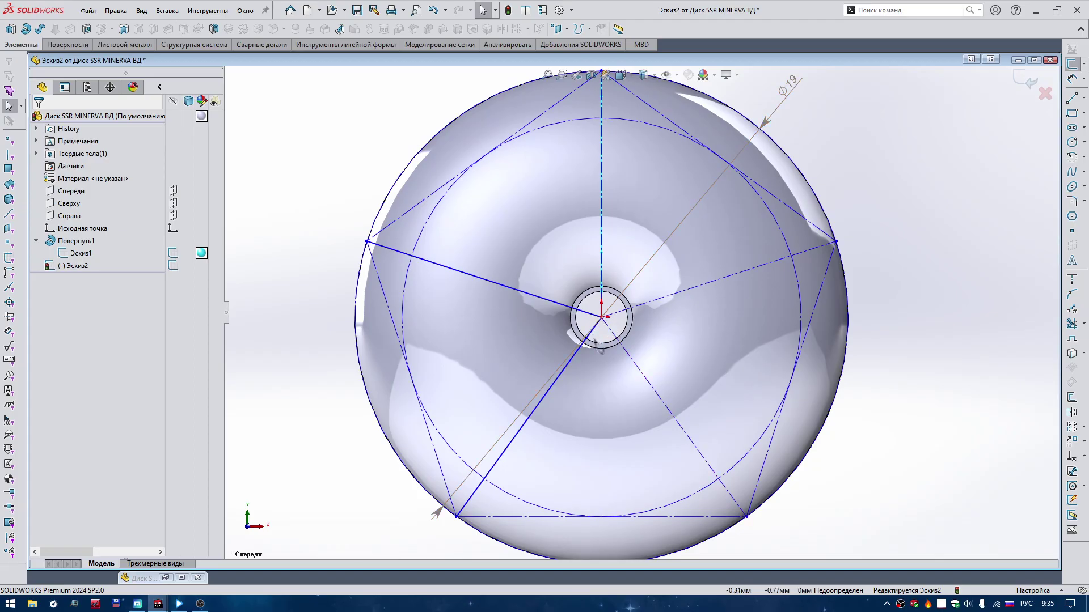
left_click(591, 339)
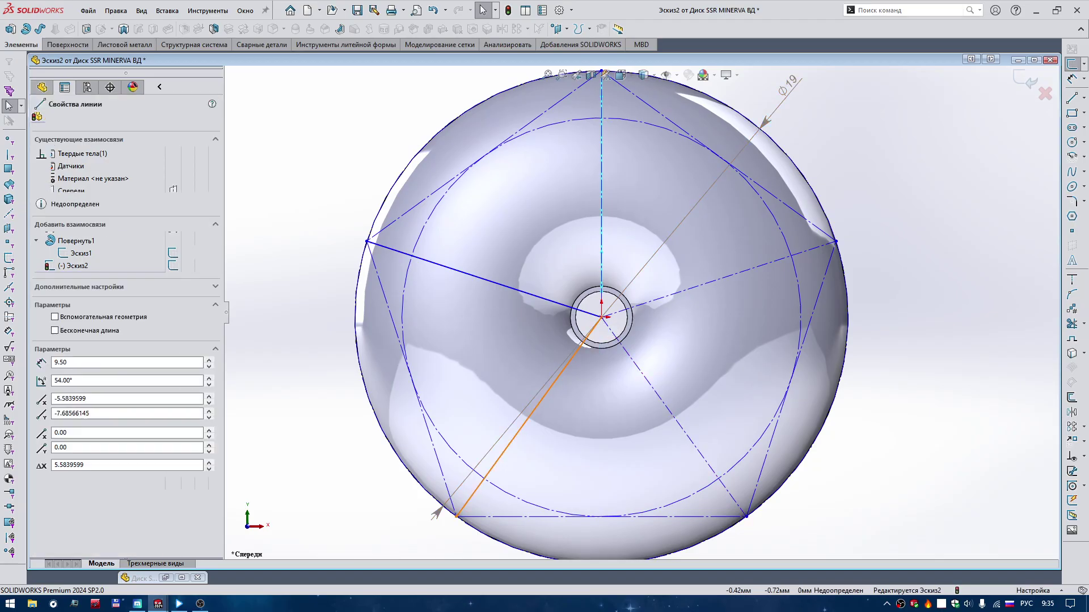
left_click(578, 311, "ctrl")
left_click(659, 301, "ctrl")
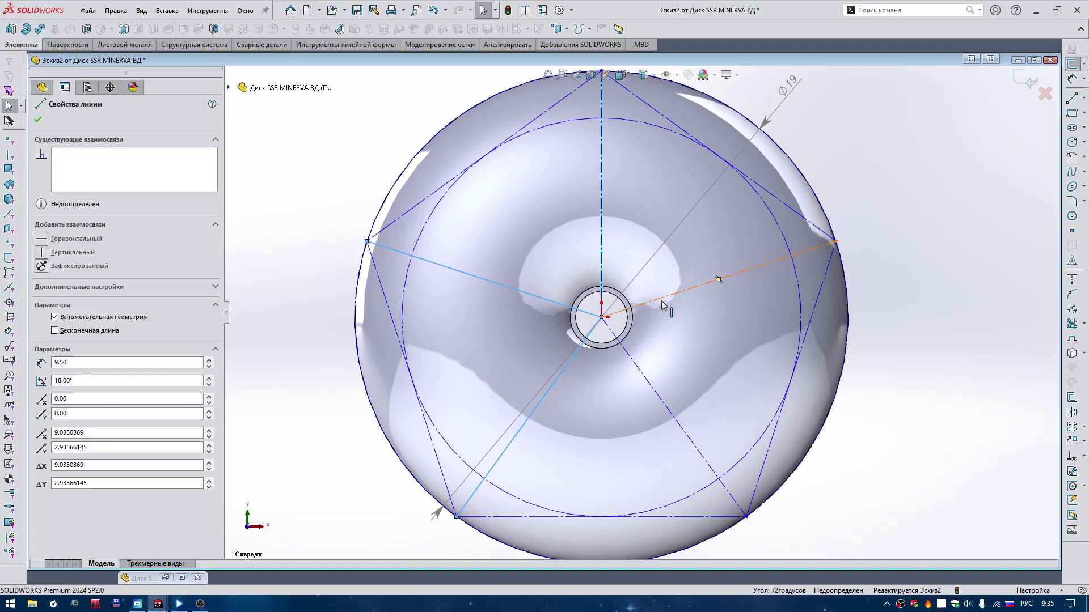
left_click(902, 341)
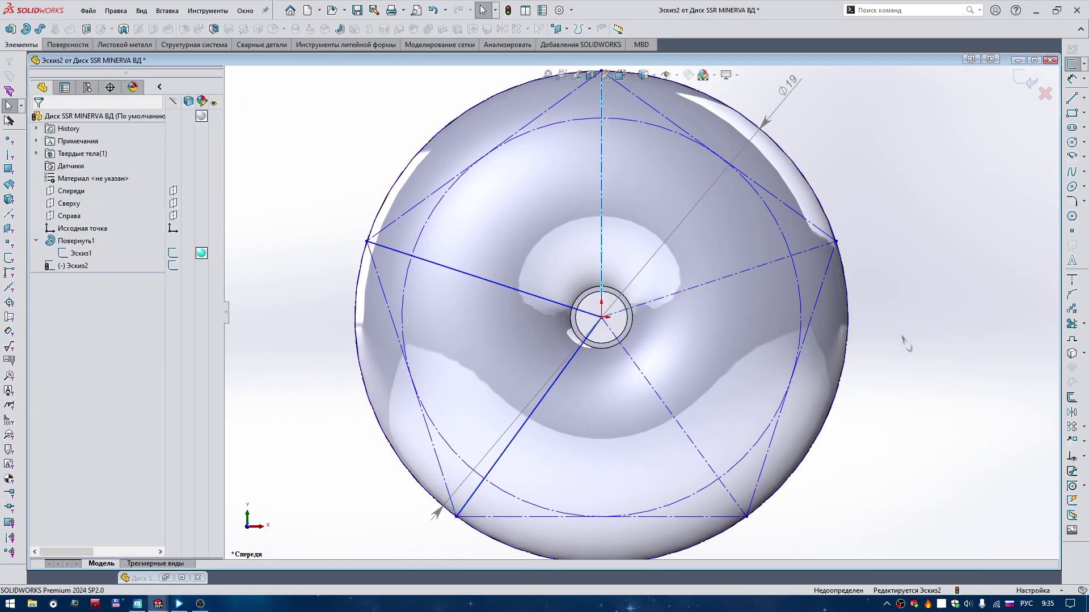
left_click(675, 516)
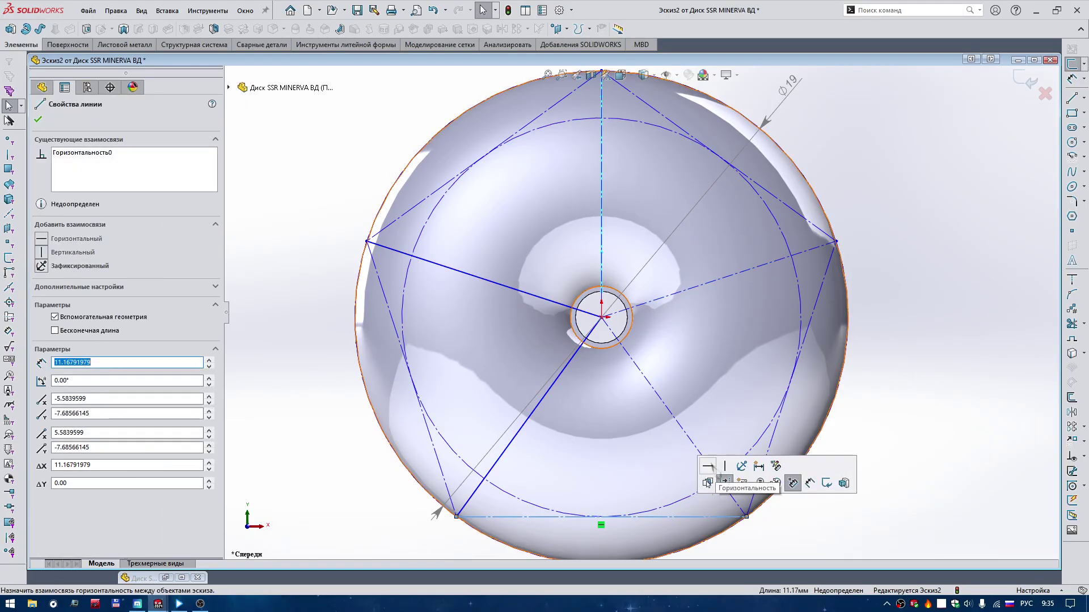
left_click(874, 408)
Step: Dimension the angle between two adjacent spokes at 72°
middle_click_drag(855, 404, 785, 378, "ctrl")
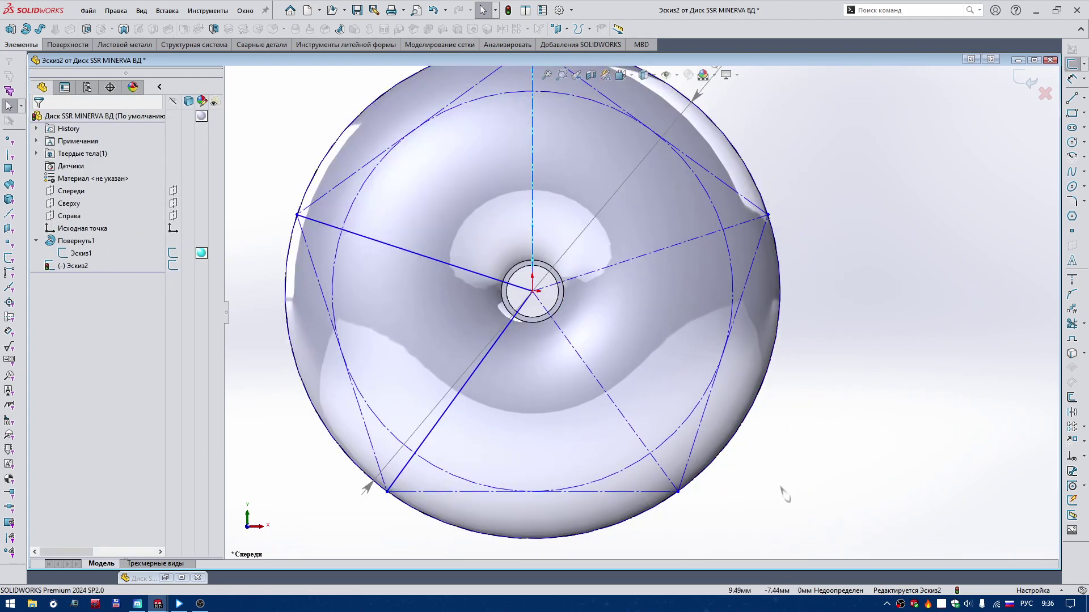
left_click(440, 261)
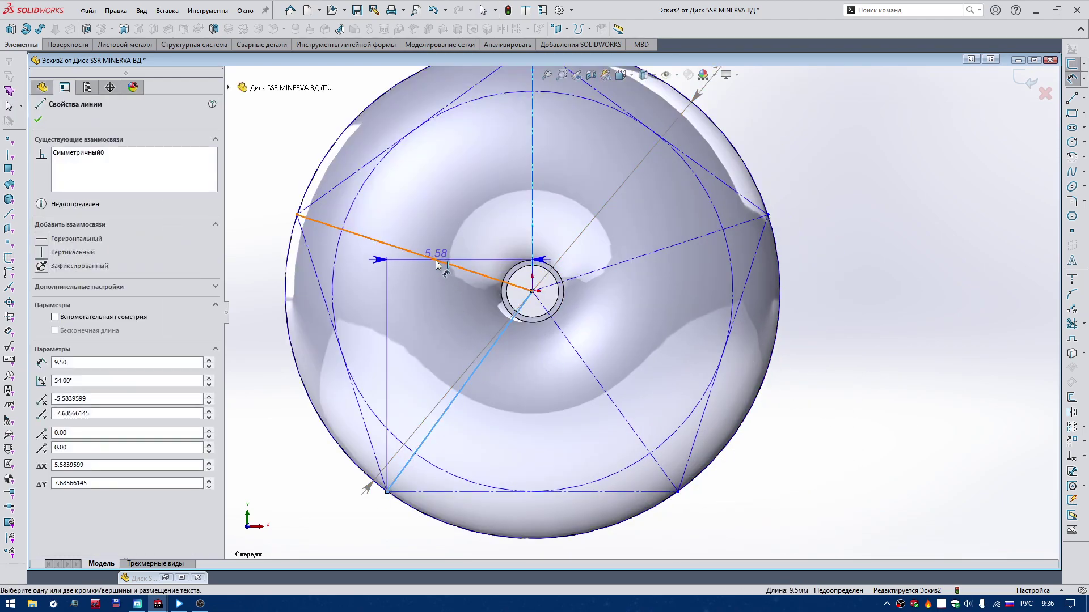
double_click(286, 425)
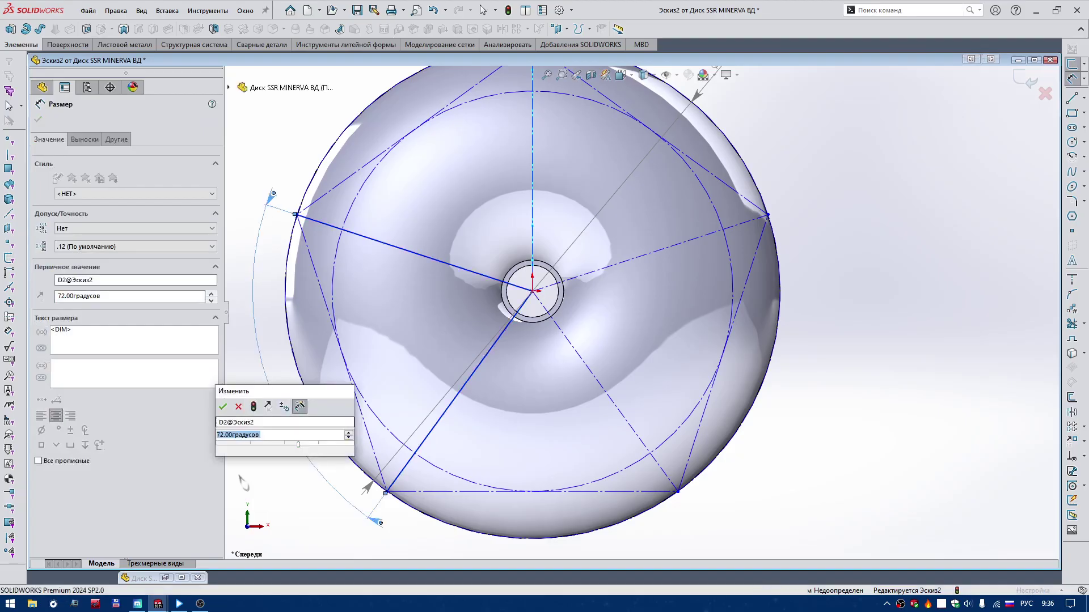
left_click(223, 407)
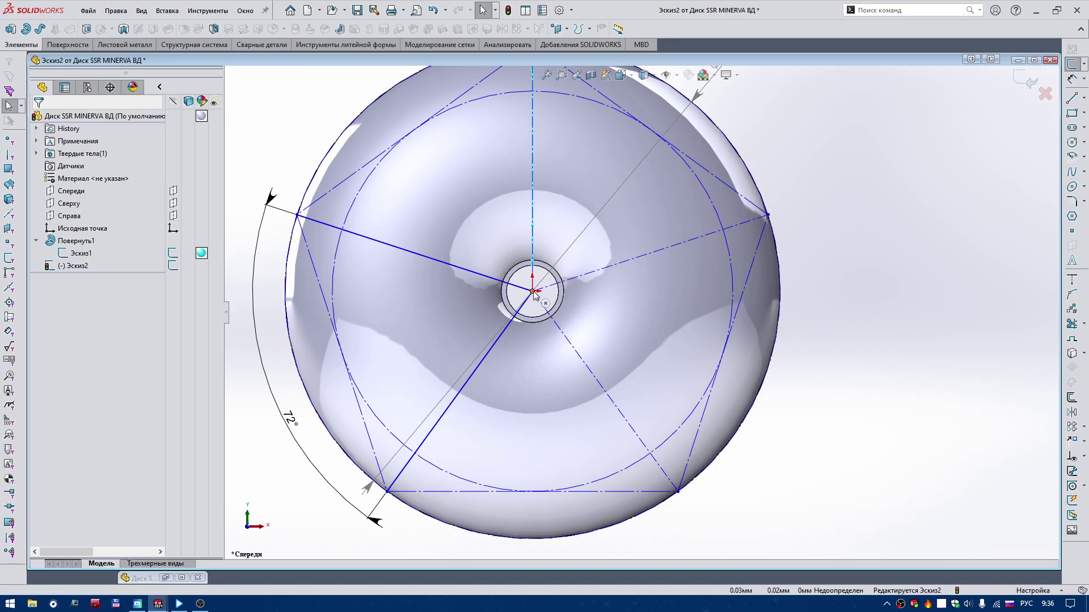
Step: Select pentagon vertices and the bottom edge, then undo an accidental centre-point move
left_click(769, 215)
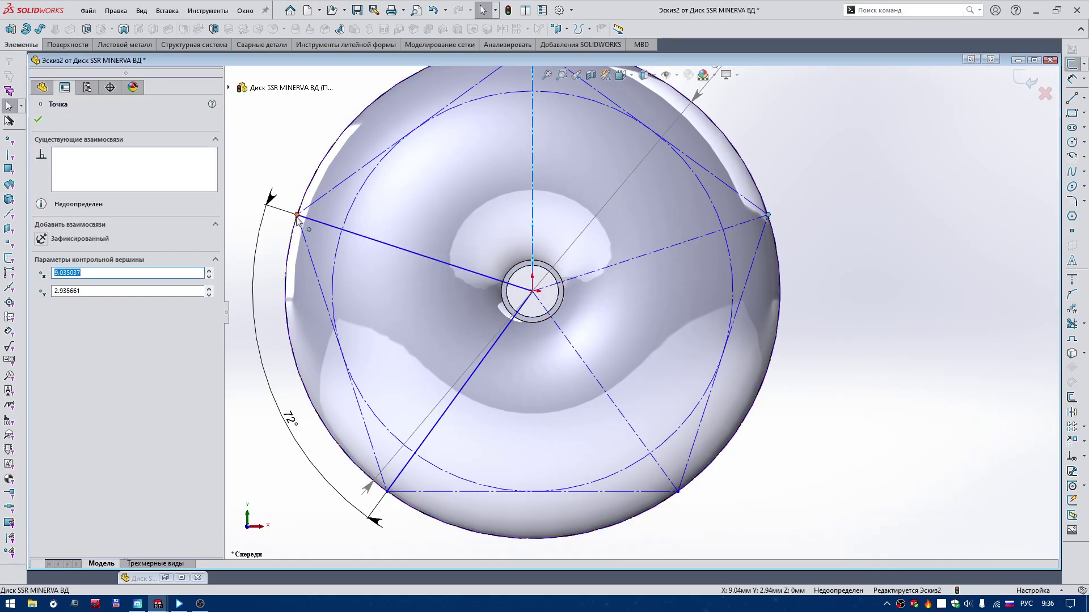
left_click(533, 204)
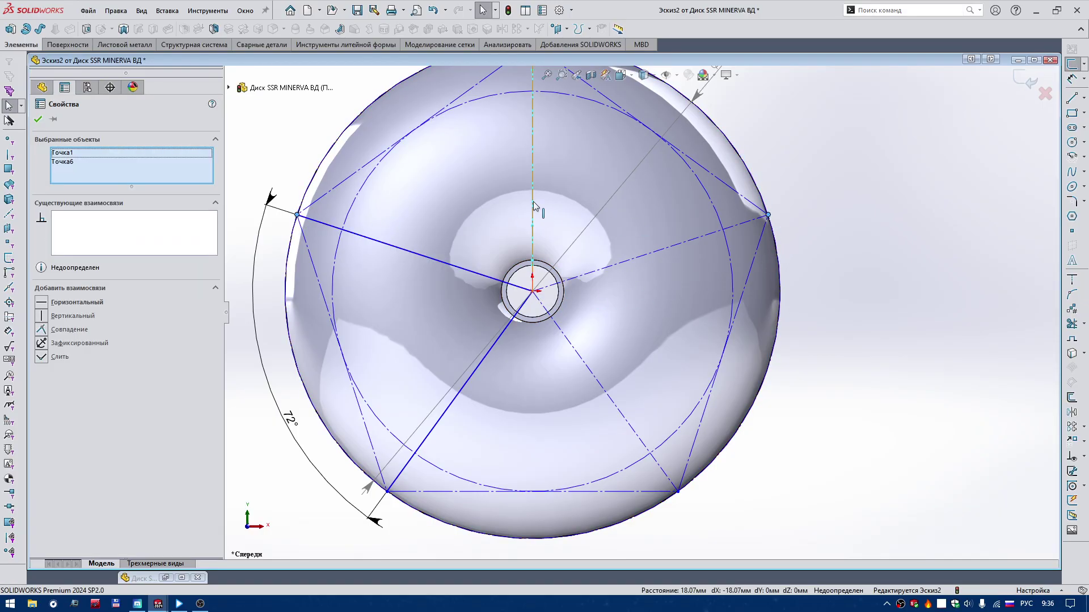
left_click(563, 184, "ctrl")
left_click(696, 498)
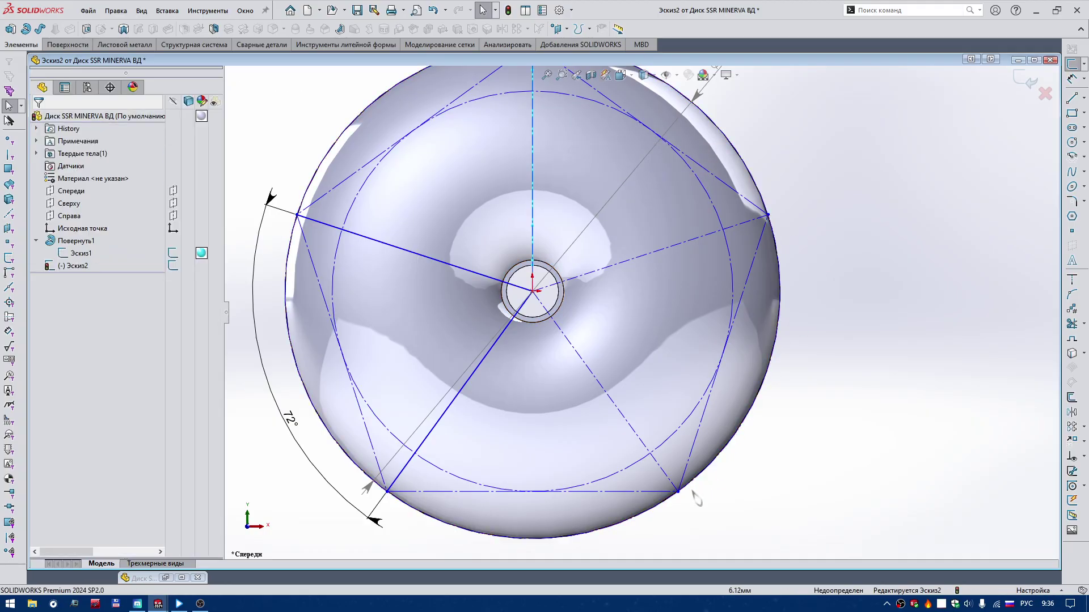
left_click(679, 493)
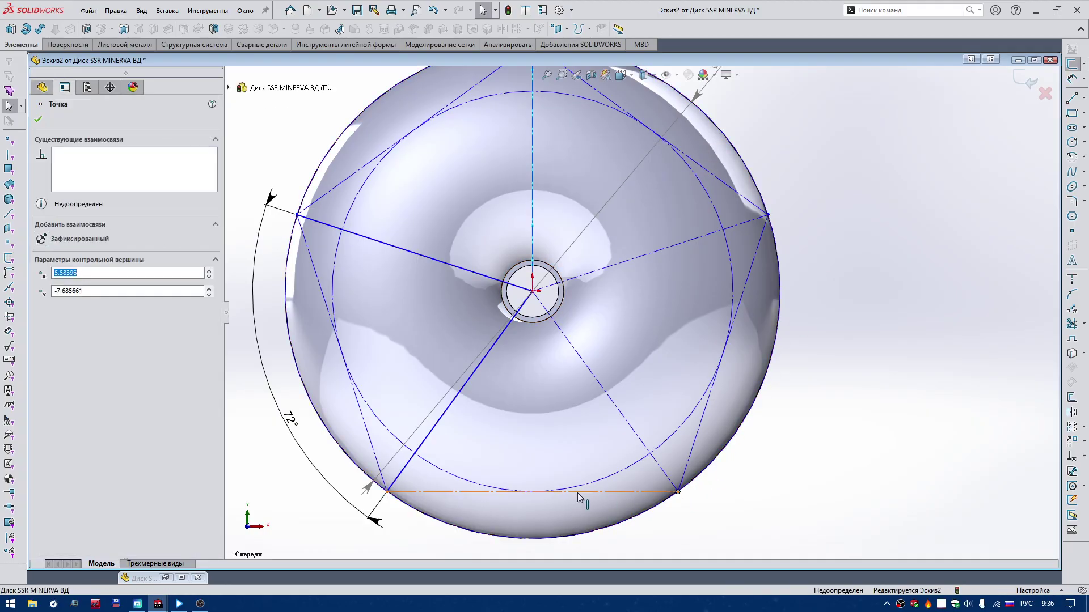
left_click(387, 491, "ctrl")
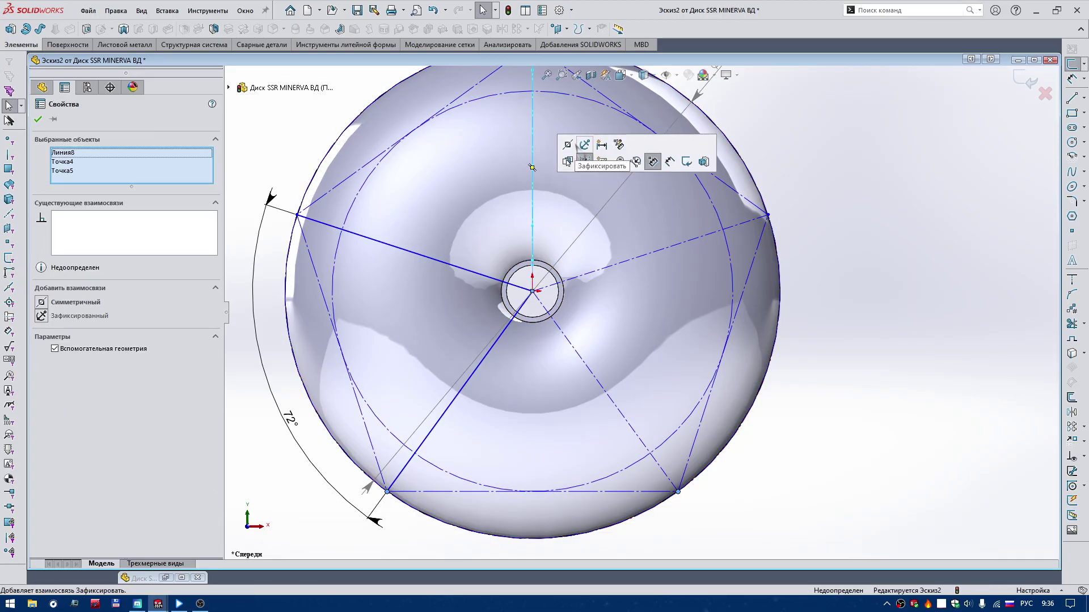
left_click(685, 496)
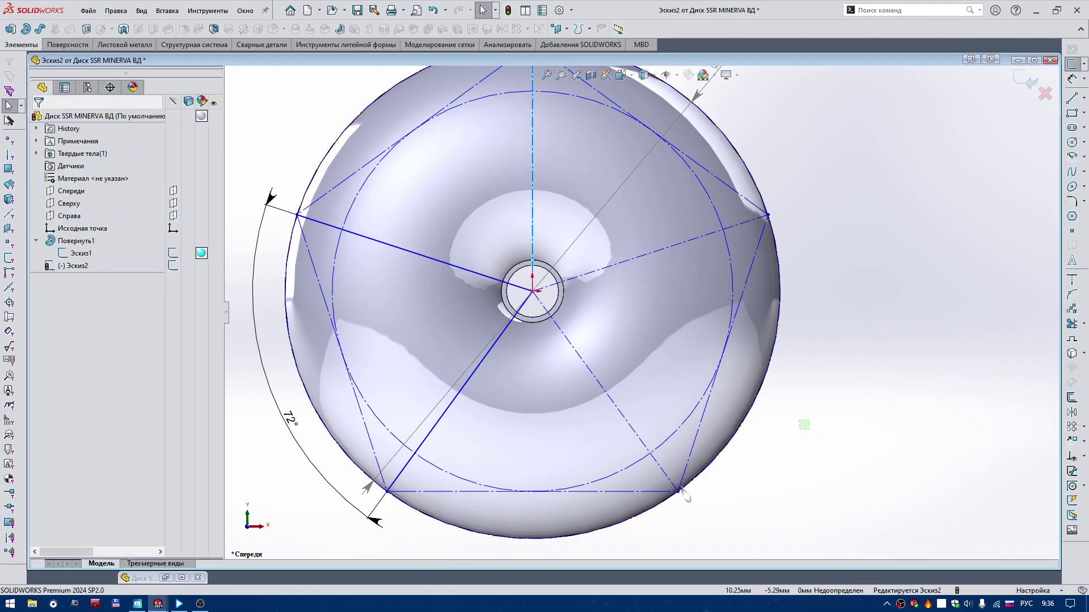
left_click(625, 492)
left_click(782, 561)
left_click_drag(533, 294, 530, 320)
key("ctrl+z")
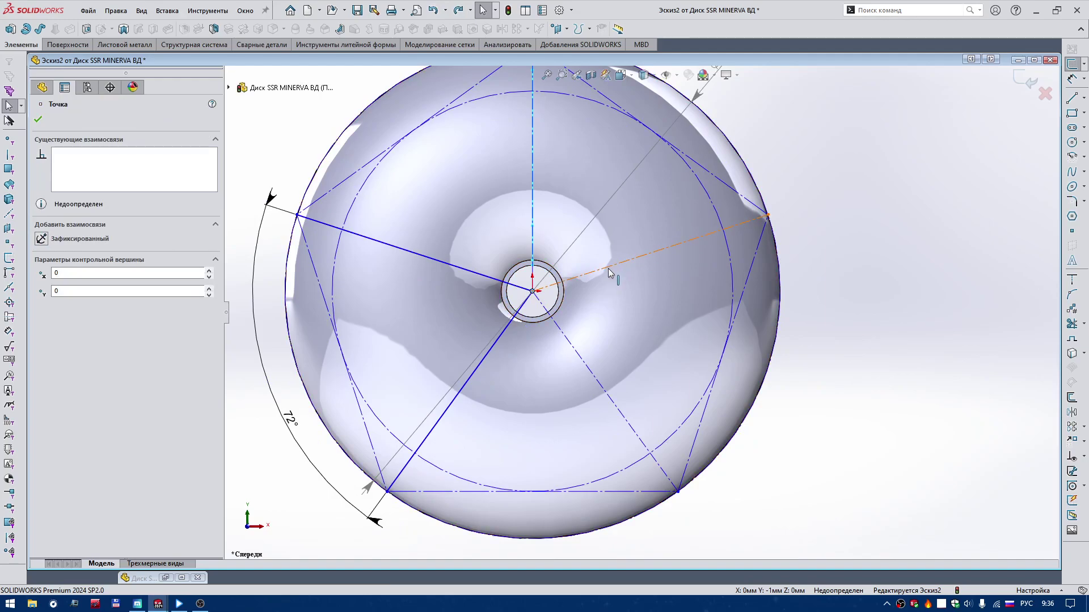
Step: Make the five radial lines equal, then drag the centre point off the origin
left_click(533, 239)
left_click(492, 280, "ctrl")
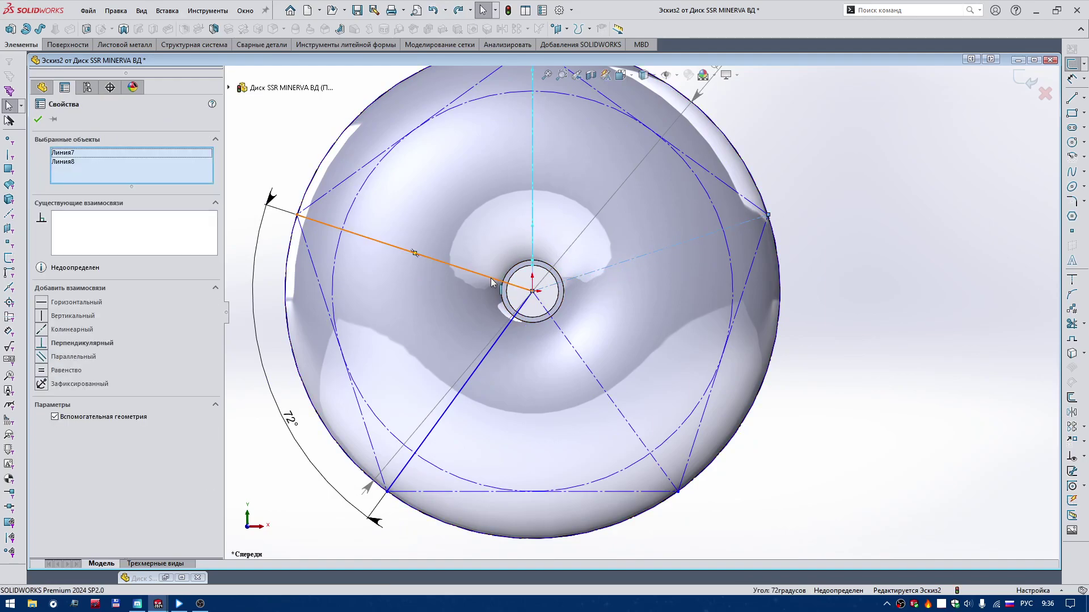
left_click(524, 325, "ctrl")
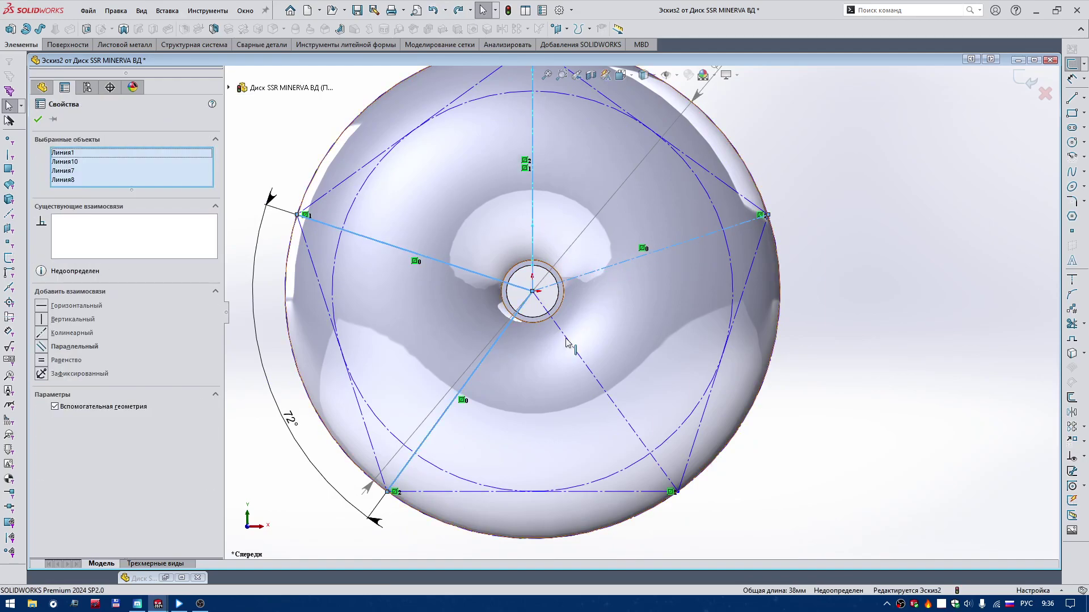
left_click(590, 340, "ctrl")
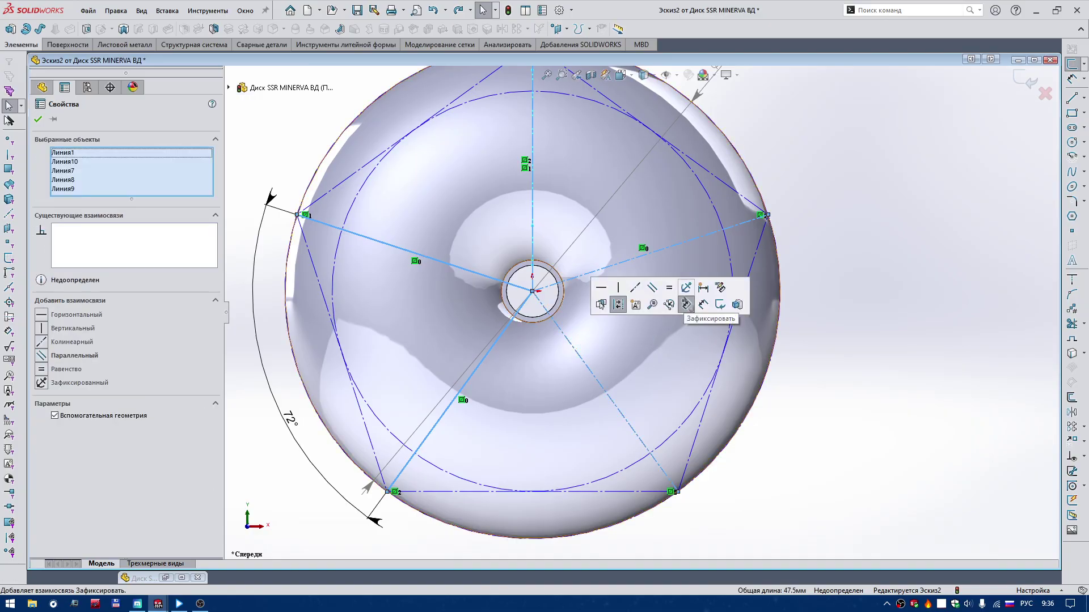
left_click(686, 305)
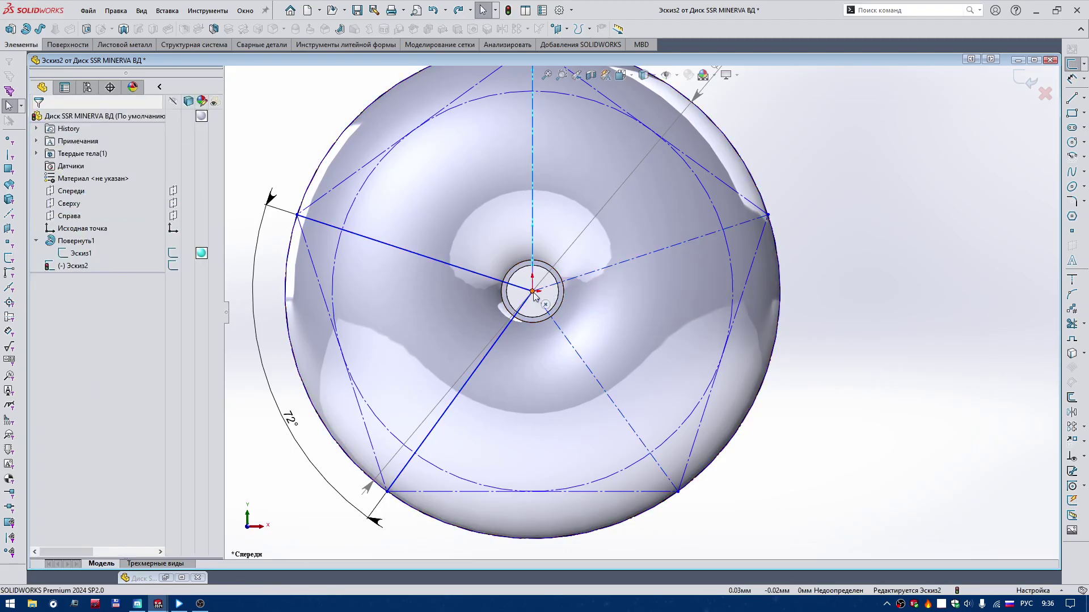
left_click_drag(534, 296, 532, 297)
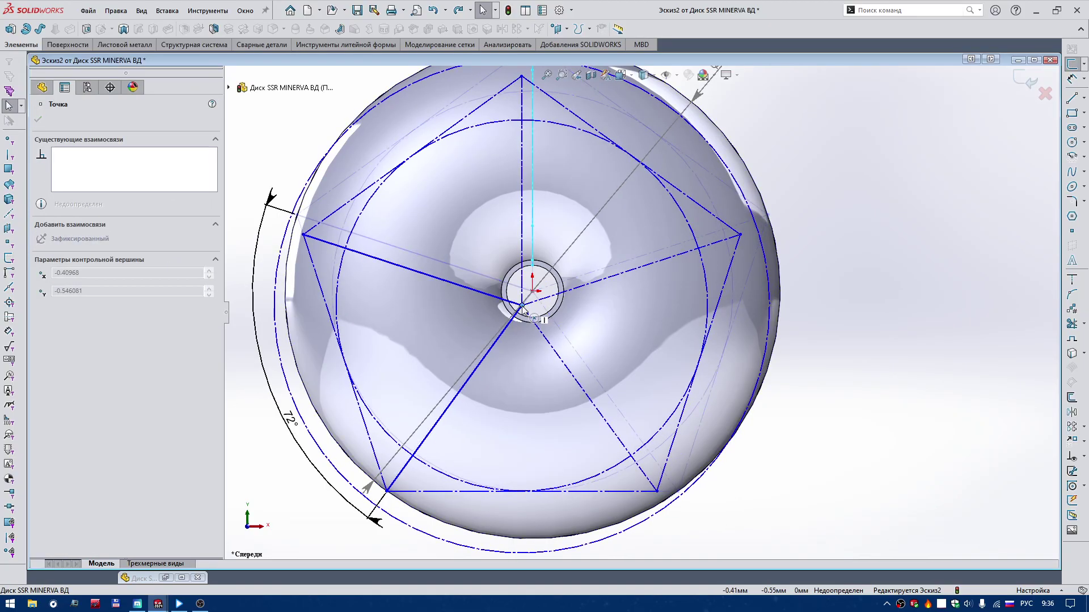
Step: Make the centre point coincident with the origin and the top vertex with Эскиз1's point
left_click(532, 291, "ctrl")
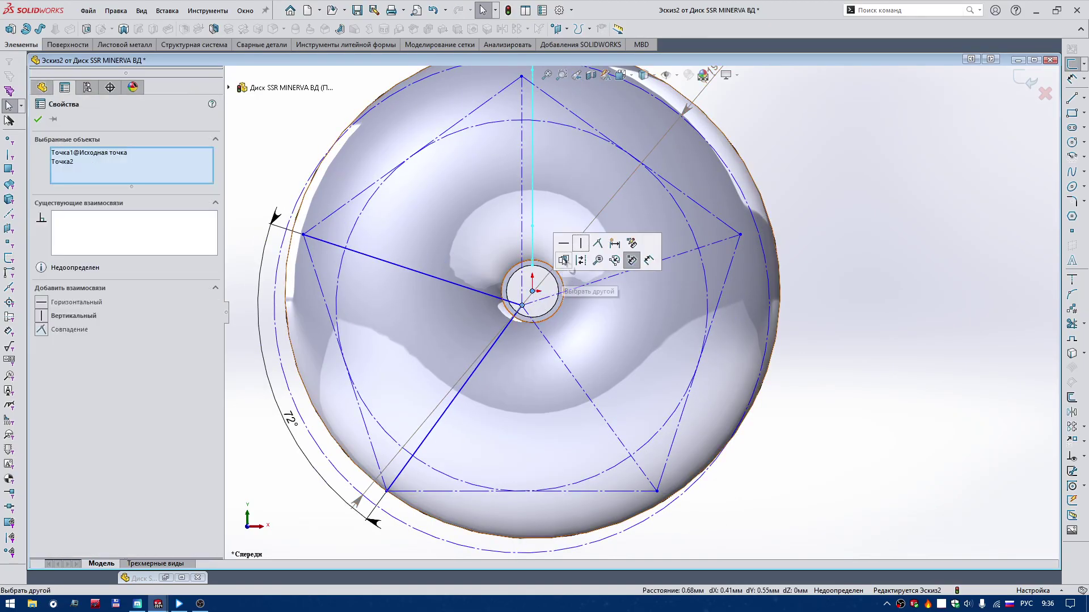
left_click(631, 259)
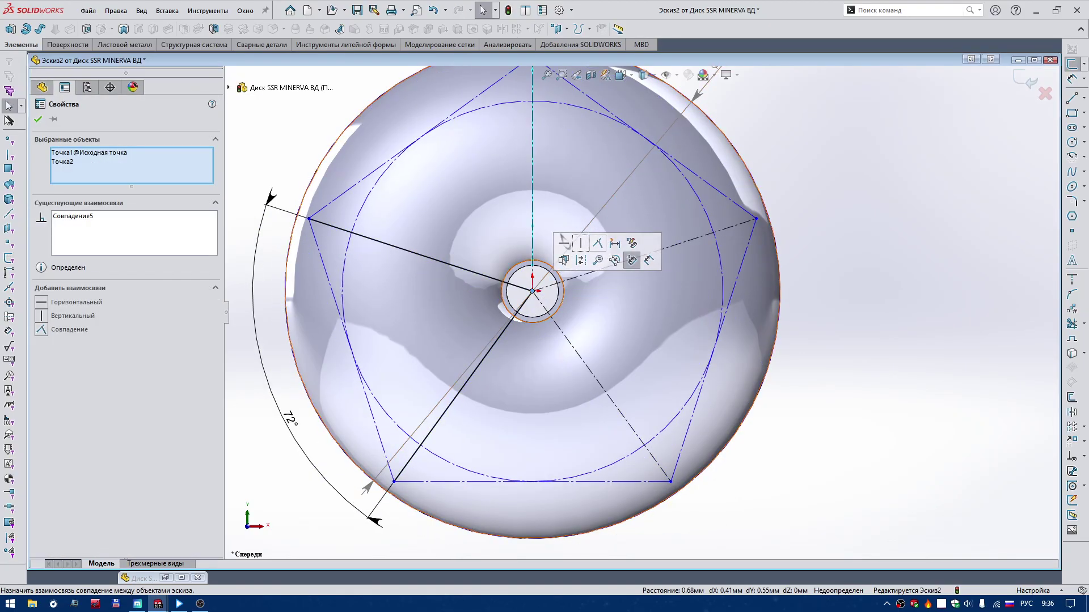
scroll(641, 312, "up", 1)
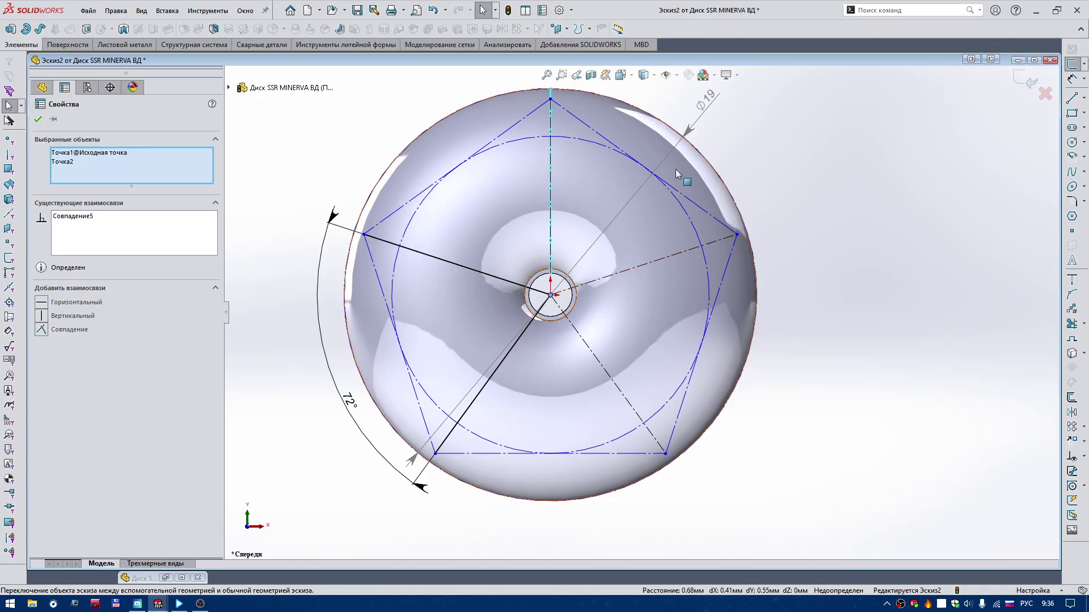
scroll(638, 311, "up", 1)
left_click(563, 137)
middle_click_drag(563, 138, 557, 149)
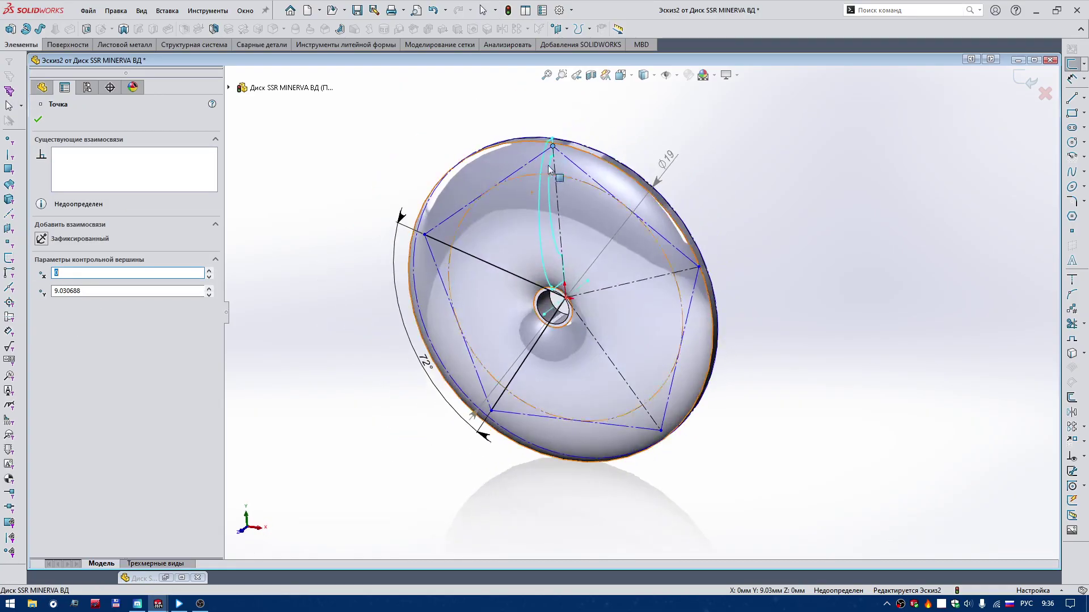
scroll(555, 152, "down", 3)
left_click(579, 191, "ctrl")
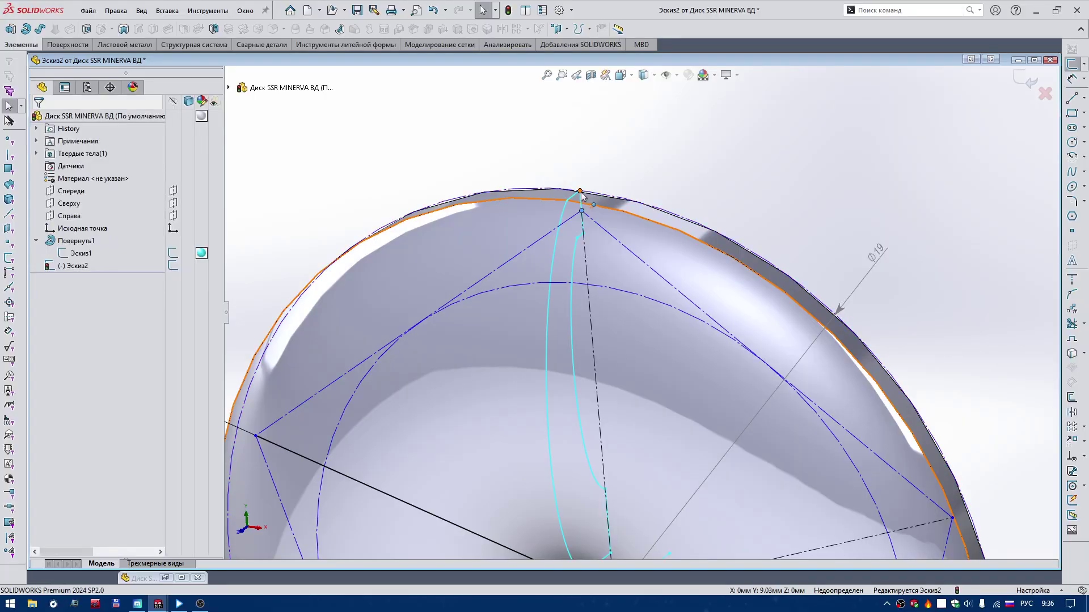
left_click(647, 143)
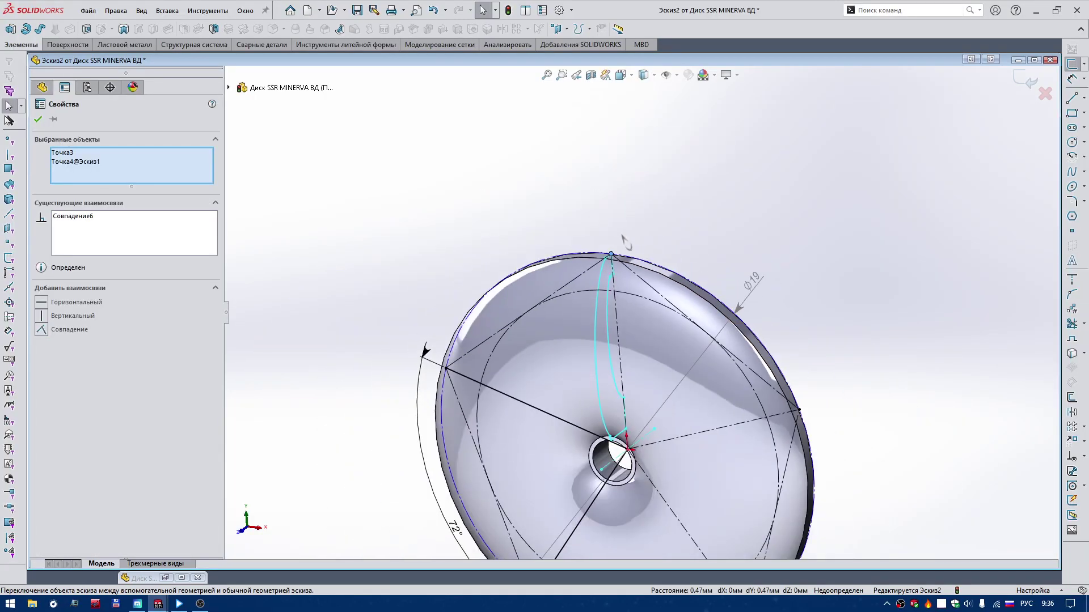
Step: Make the Ø19 construction circle coradial with the disc's outer edge
key("ctrl+1")
middle_click_drag(509, 398, 492, 419)
left_click(487, 418)
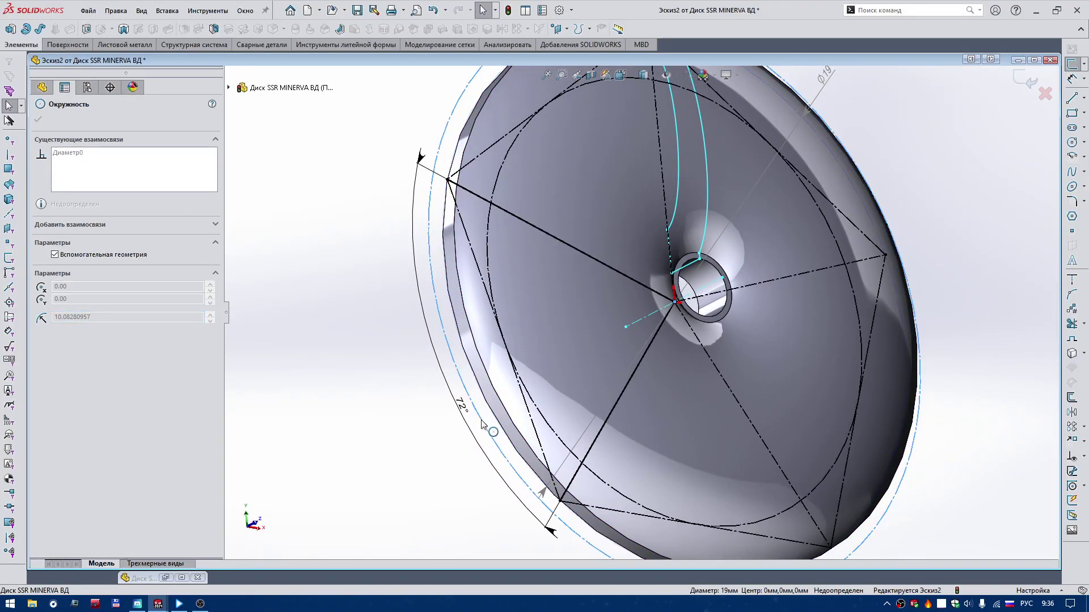
left_click(491, 414, "ctrl")
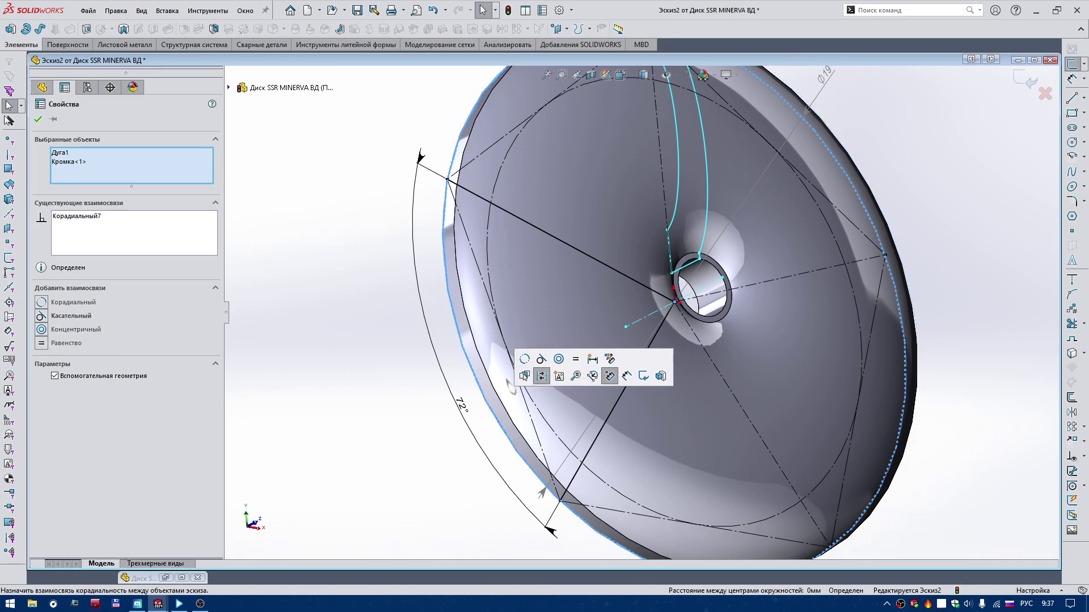
left_click(541, 359)
Step: Finish the fully defined pentagon sketch Эскиз2 with Ctrl+B
scroll(664, 306, "up", 3)
right_click_drag(436, 376, 466, 346)
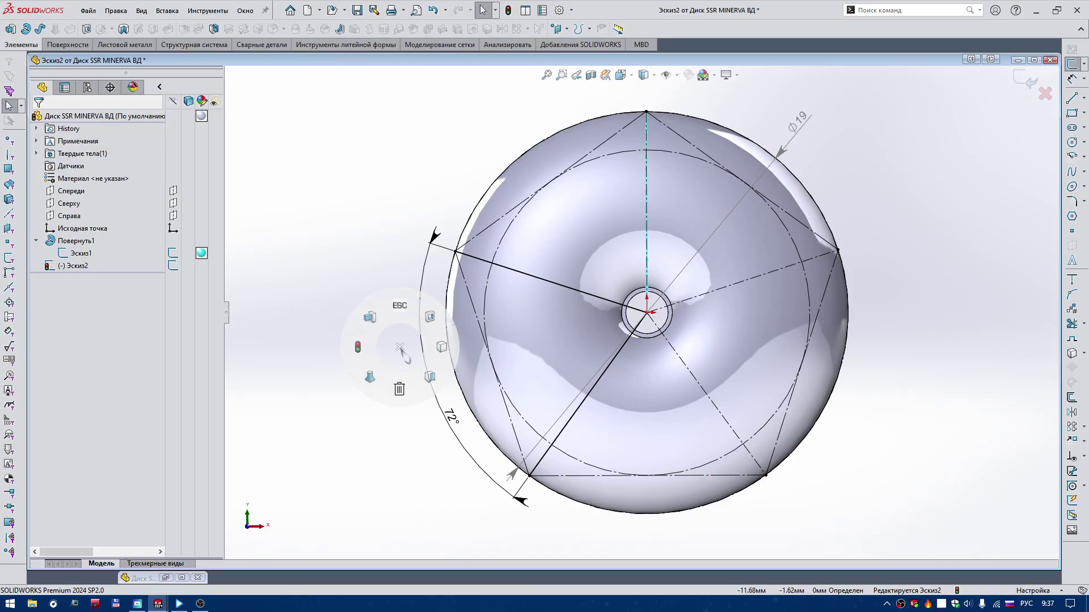
middle_click_drag(545, 304, 139, 268)
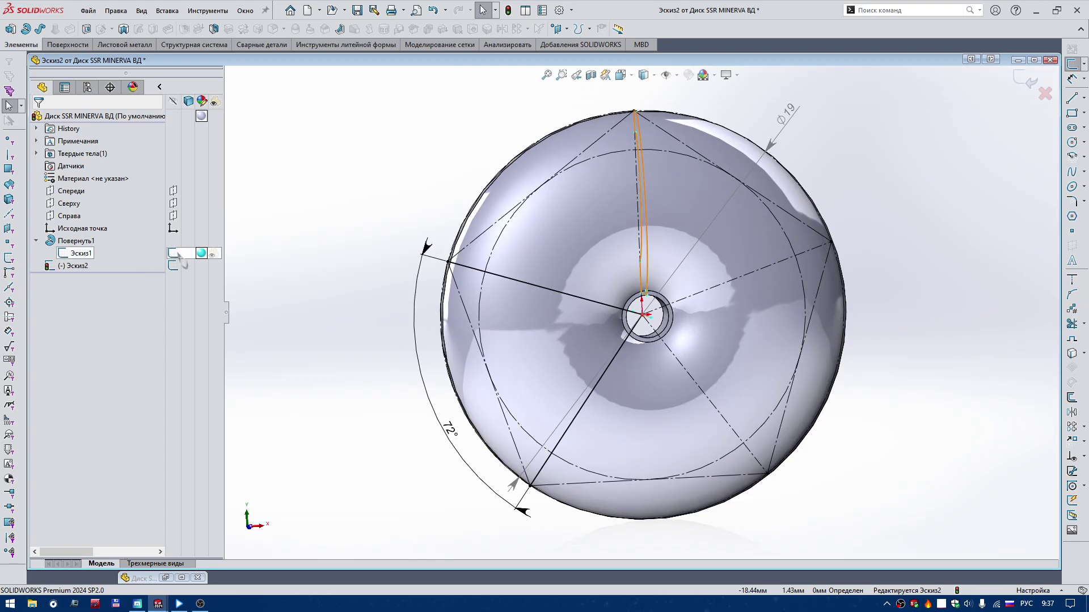
key("ctrl+b")
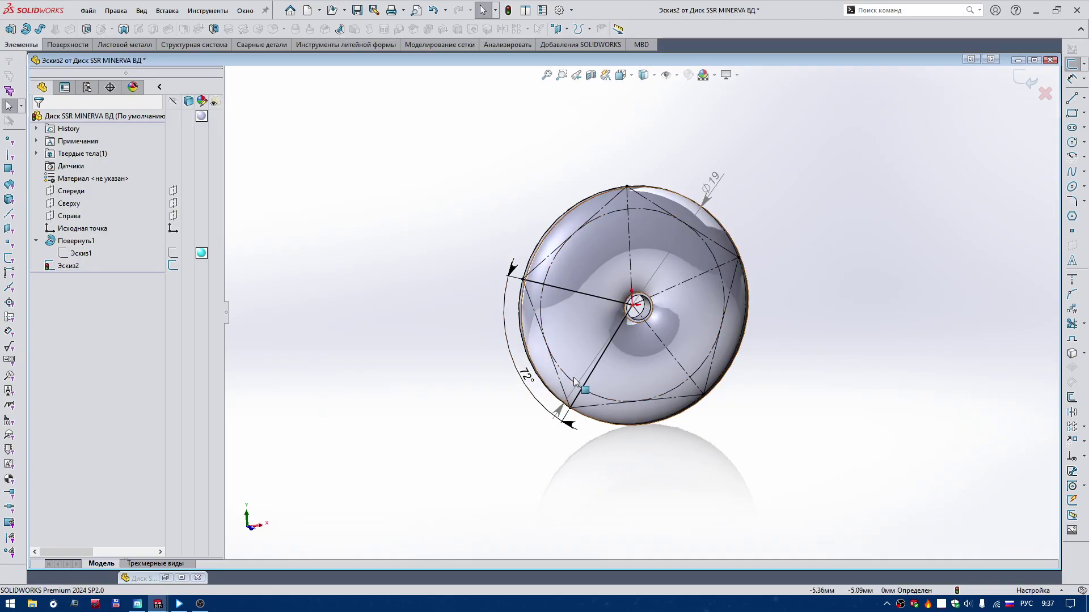
middle_click_drag(577, 380, 164, 521)
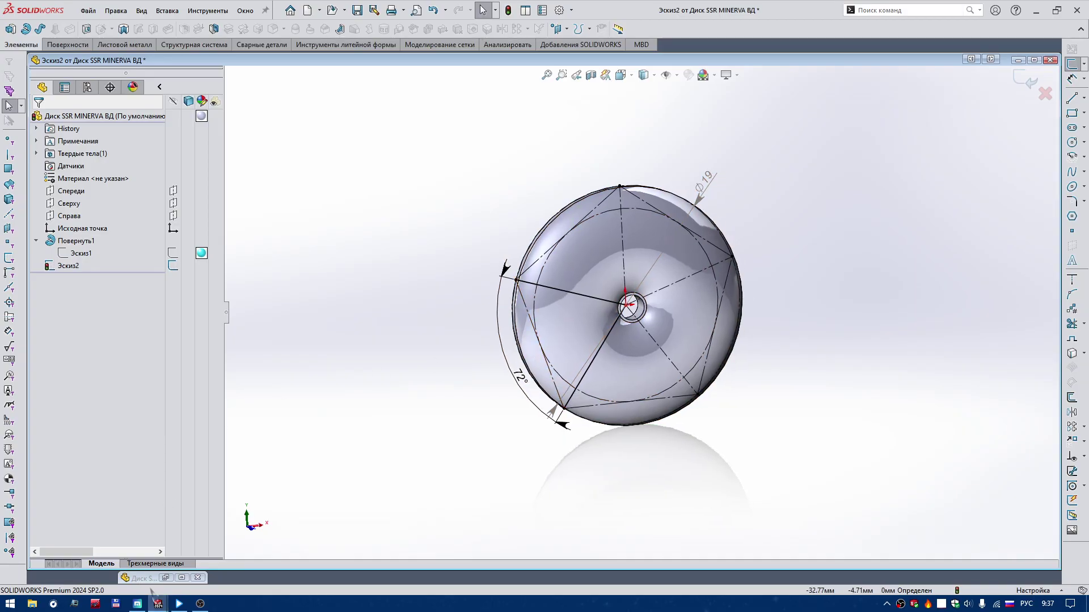
Step: In Total Commander, go to SW\Диск and open the wheel photo 3.jpg in XnView
left_click(116, 604)
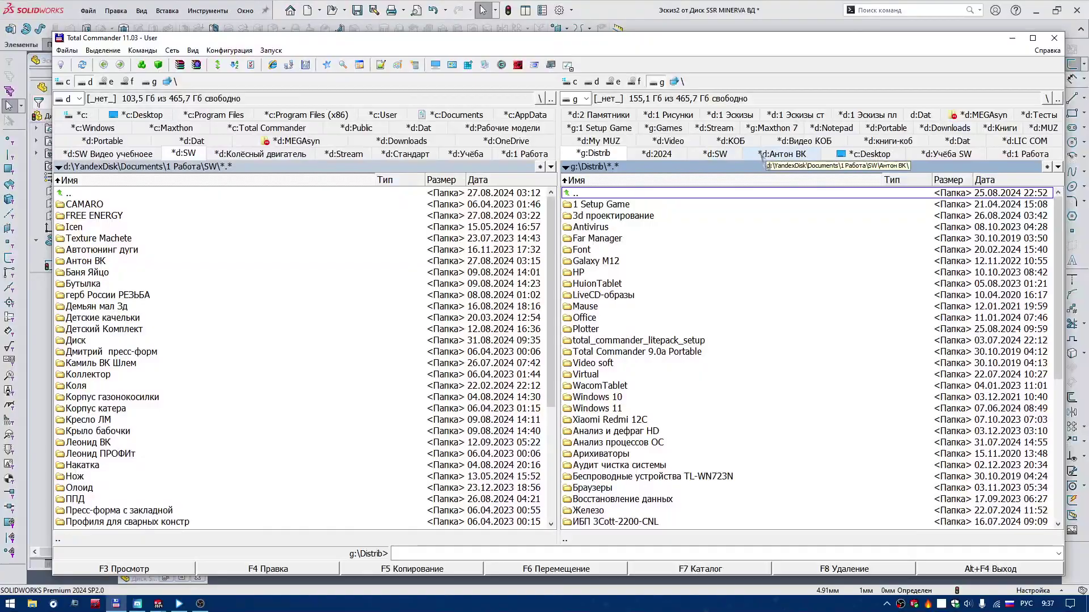
left_click(767, 154)
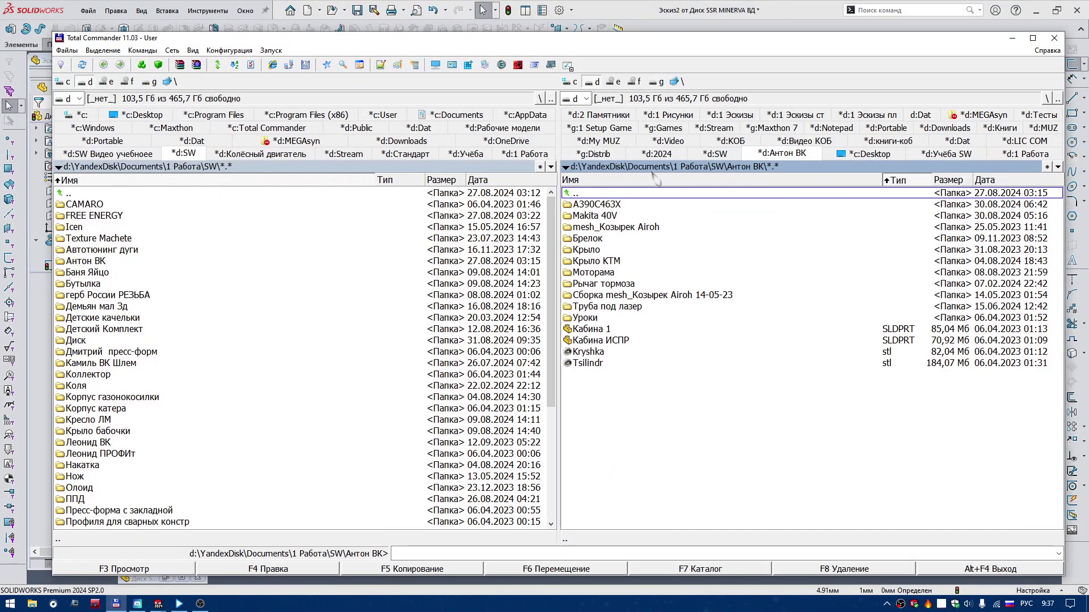
left_click(707, 154)
double_click(606, 343)
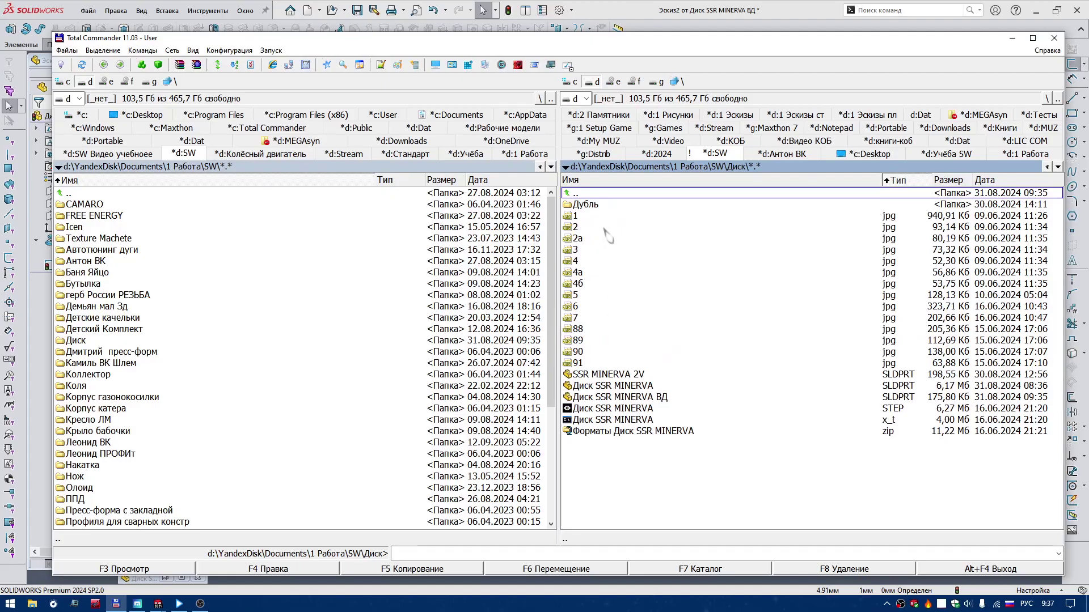
double_click(581, 248)
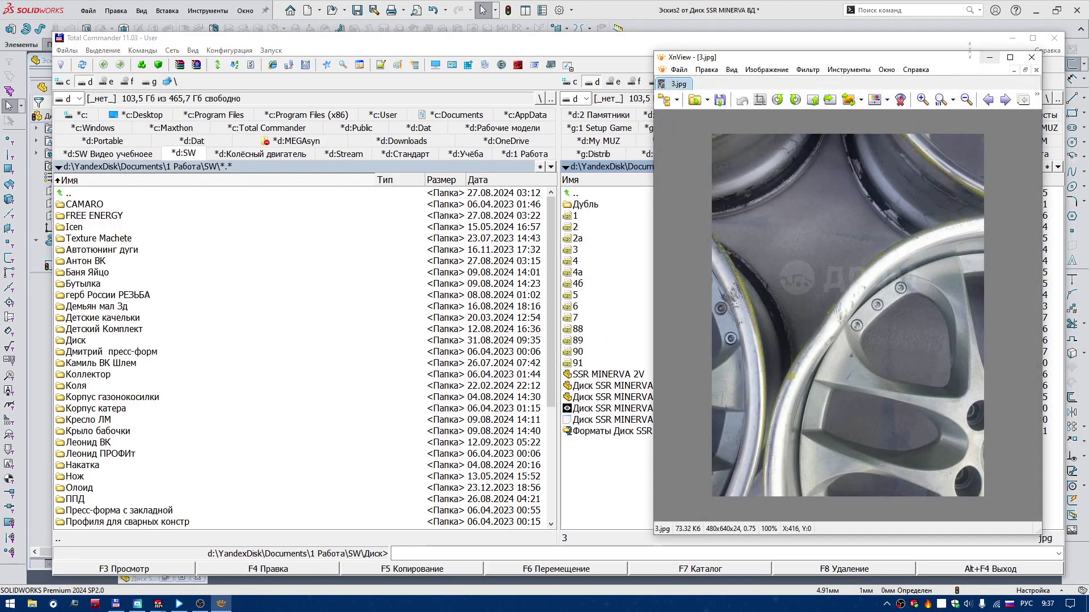
Step: Minimise Total Commander to reveal the XnView photo
left_click(989, 57)
right_click(982, 43)
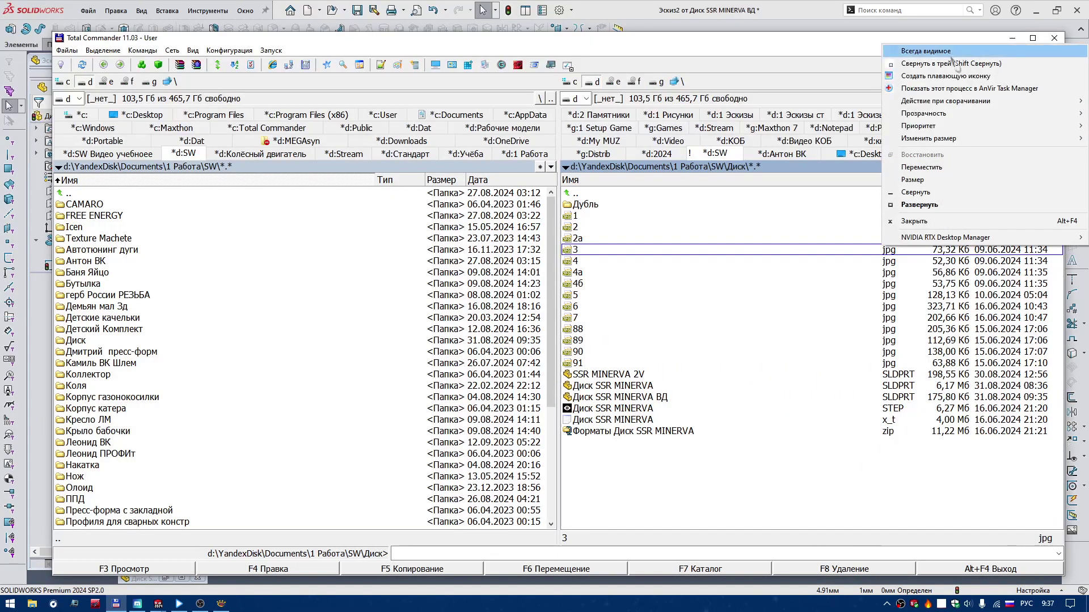
left_click(1014, 39)
Step: Step XnView back to the full-wheel photo 2a.jpg, then minimise the viewer
right_click(953, 58)
left_click(882, 341)
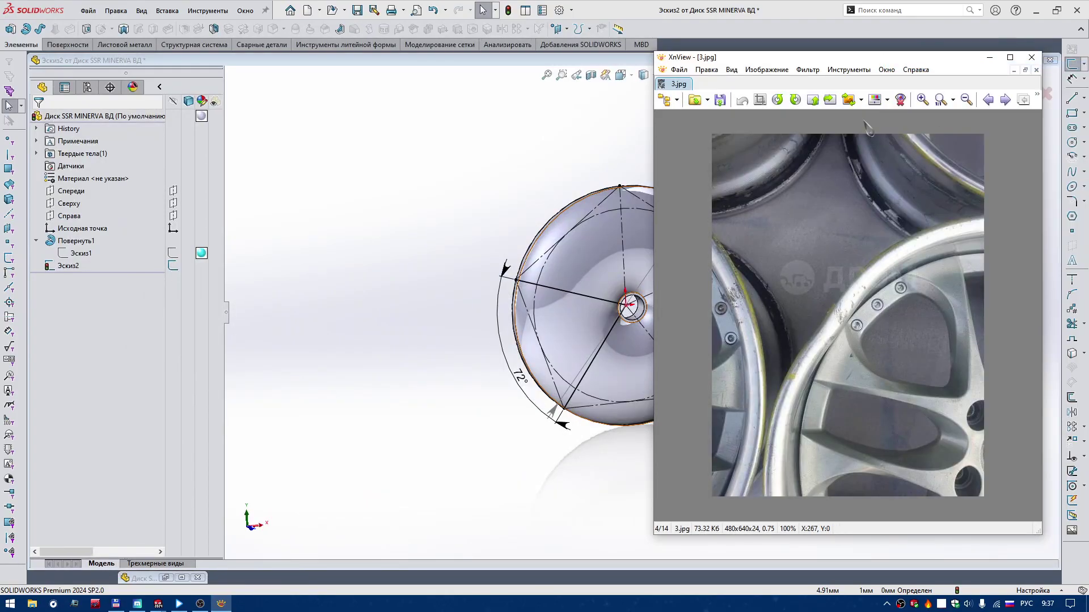
left_click(991, 105)
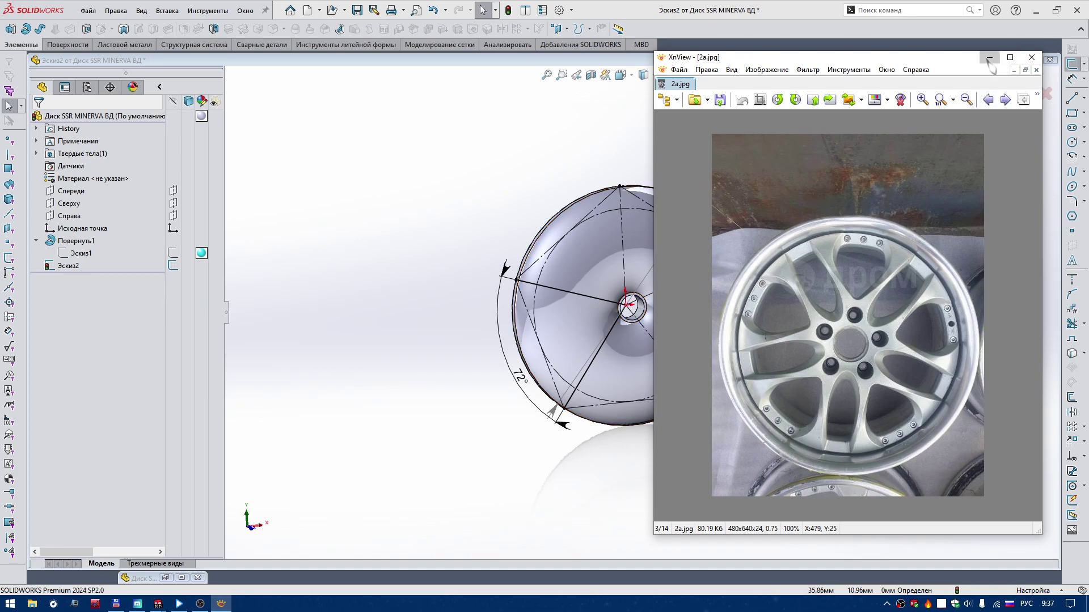
left_click(988, 58)
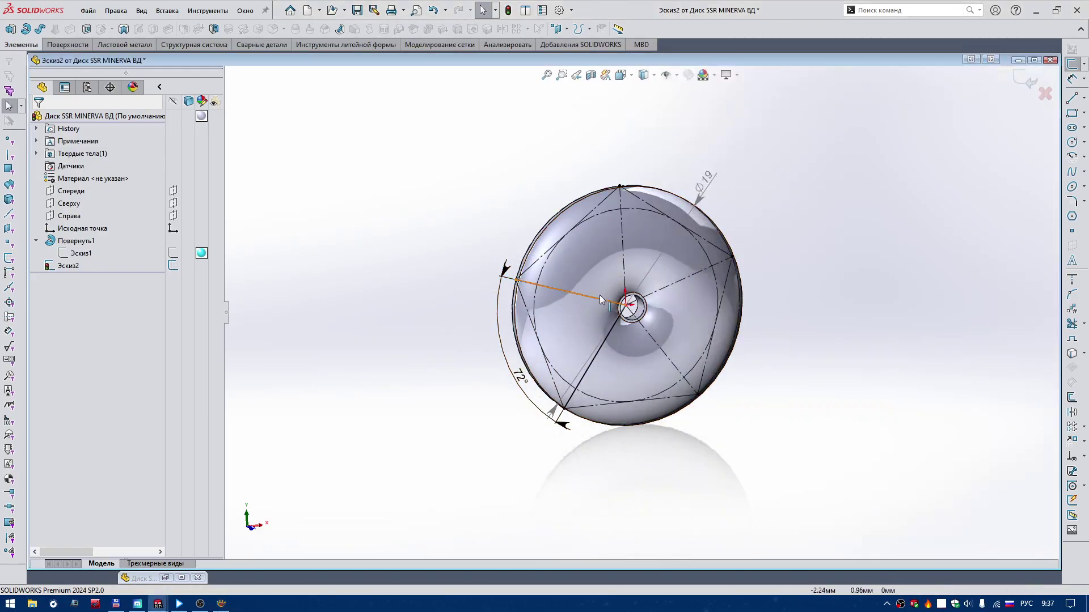
Step: Compare the sketch with the wheel photo 2a.jpg, then minimise XnView again
right_click_drag(298, 355, 356, 319)
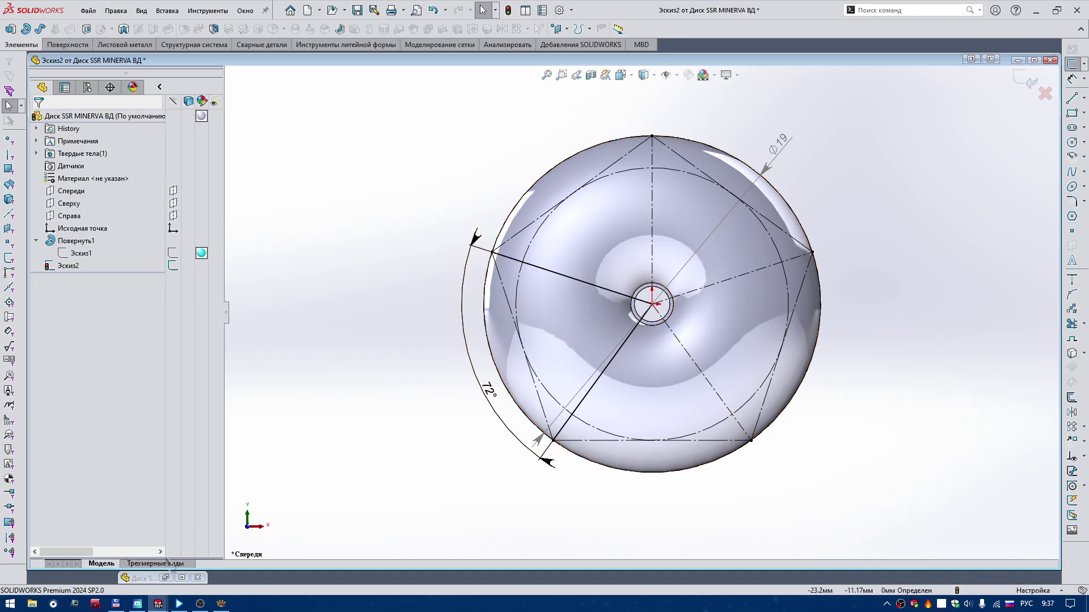
left_click(221, 603)
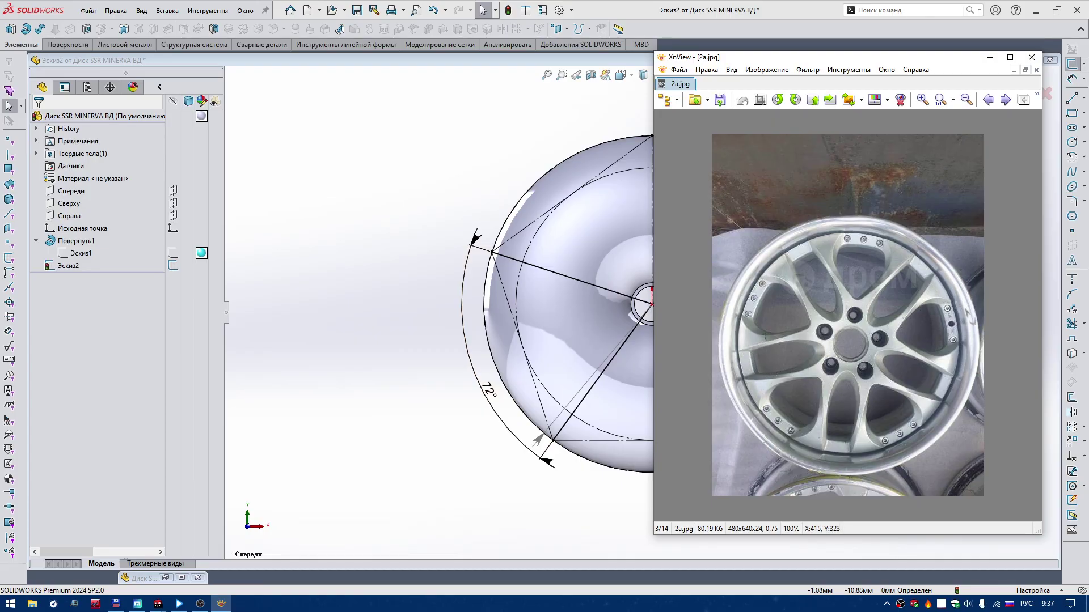
left_click(989, 62)
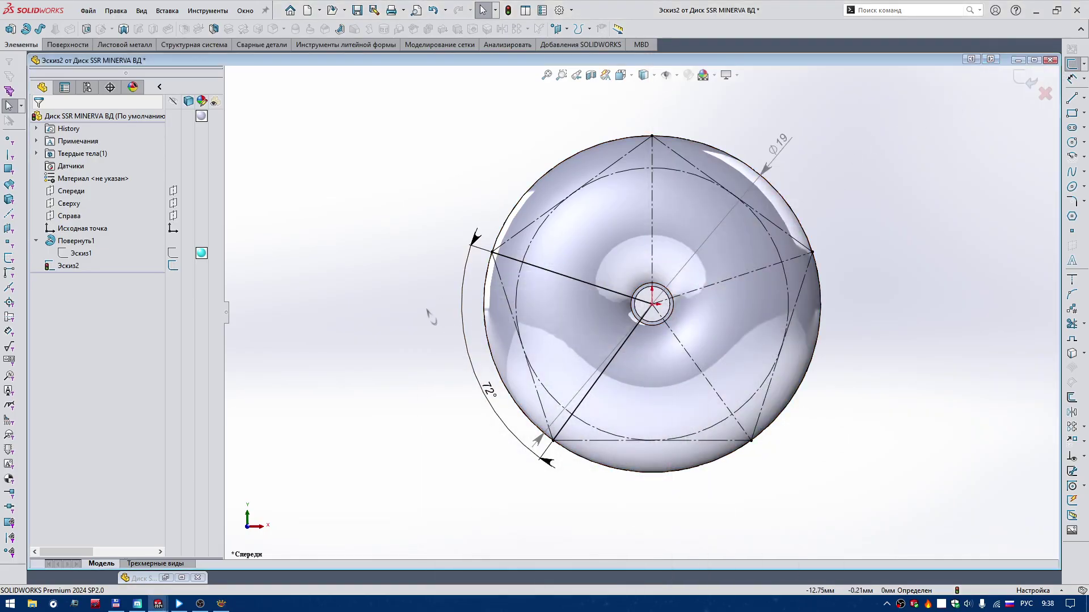
Step: Move the 72° angular dimension further out from the disc and exit the sketch
scroll(693, 321, "down", 2)
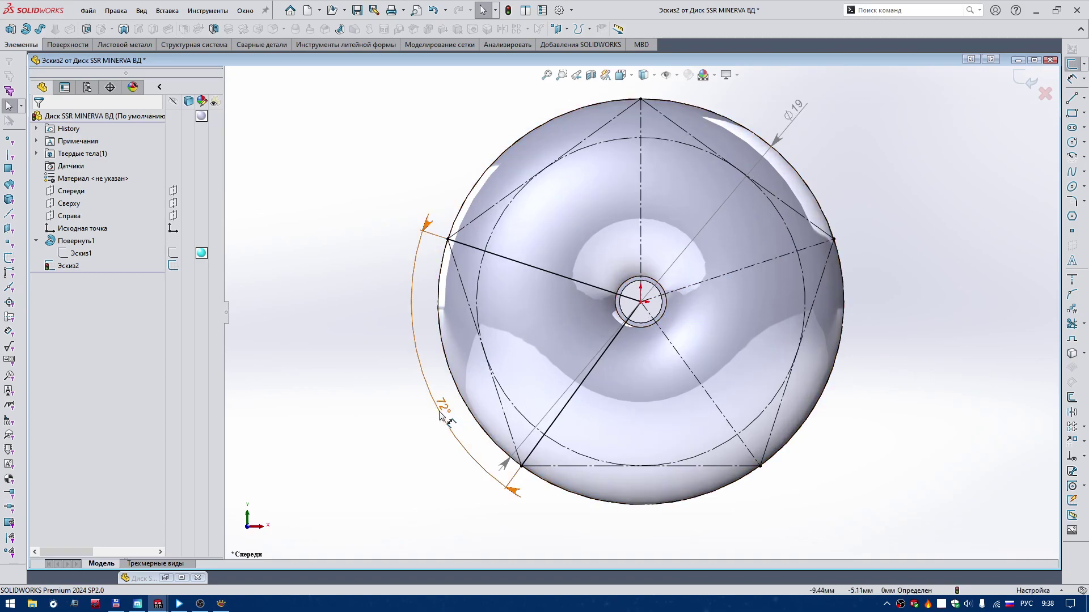
left_click_drag(440, 415, 416, 433)
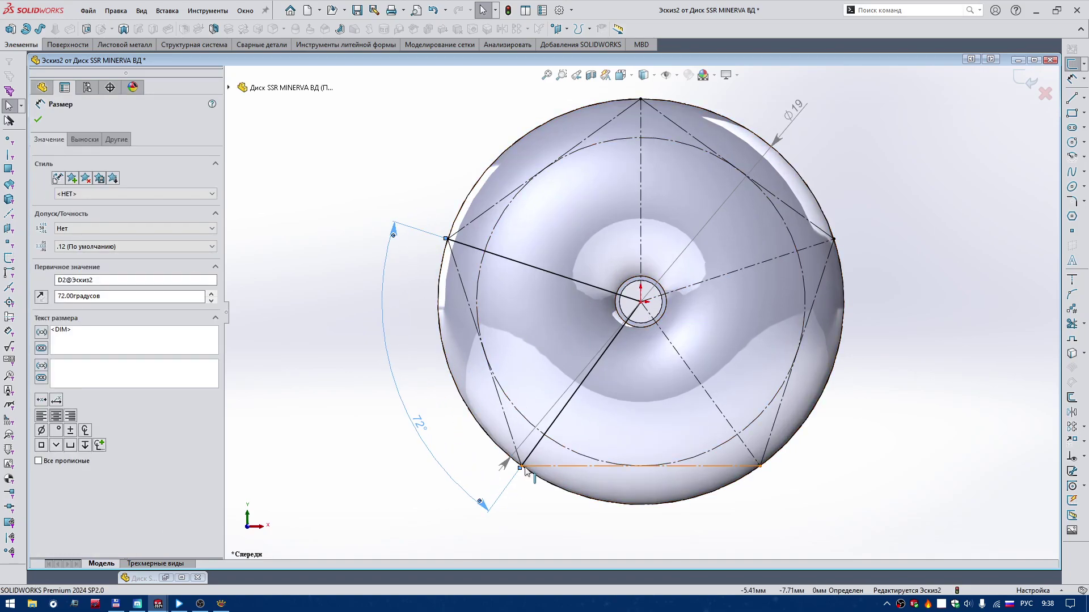
key("f")
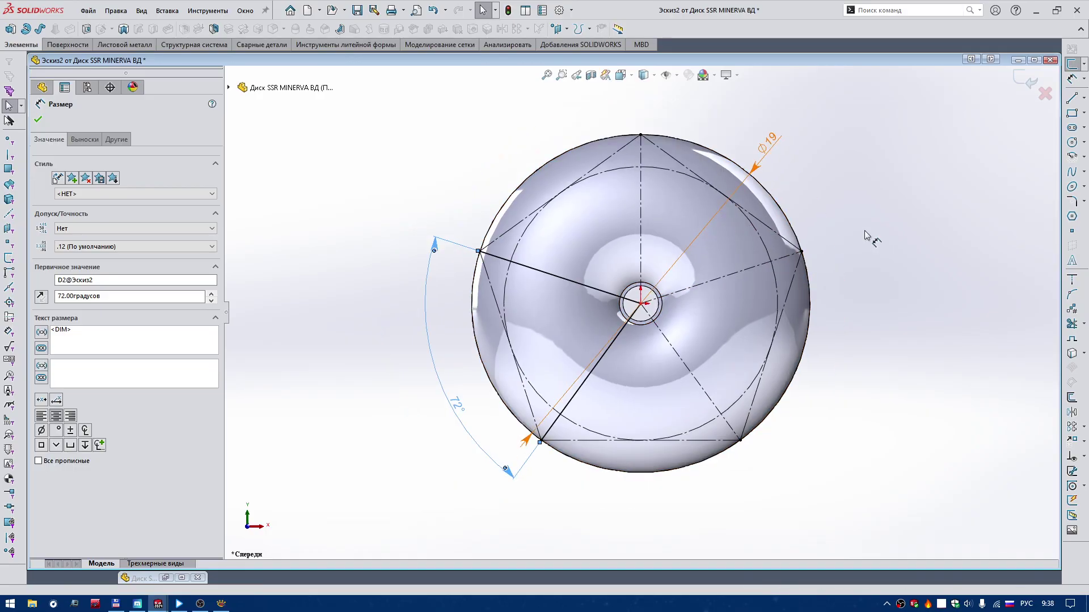
left_click(1025, 79)
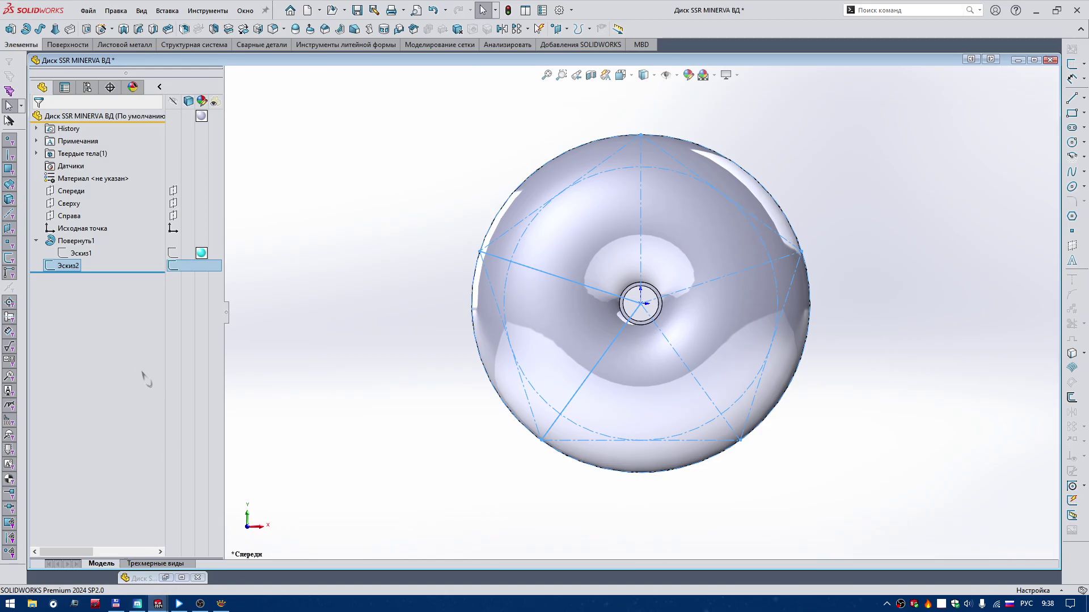
Step: Restore the MINERVA disc and roll it forward to include cut Вырез-Вытянуть1 №1
left_click(166, 577)
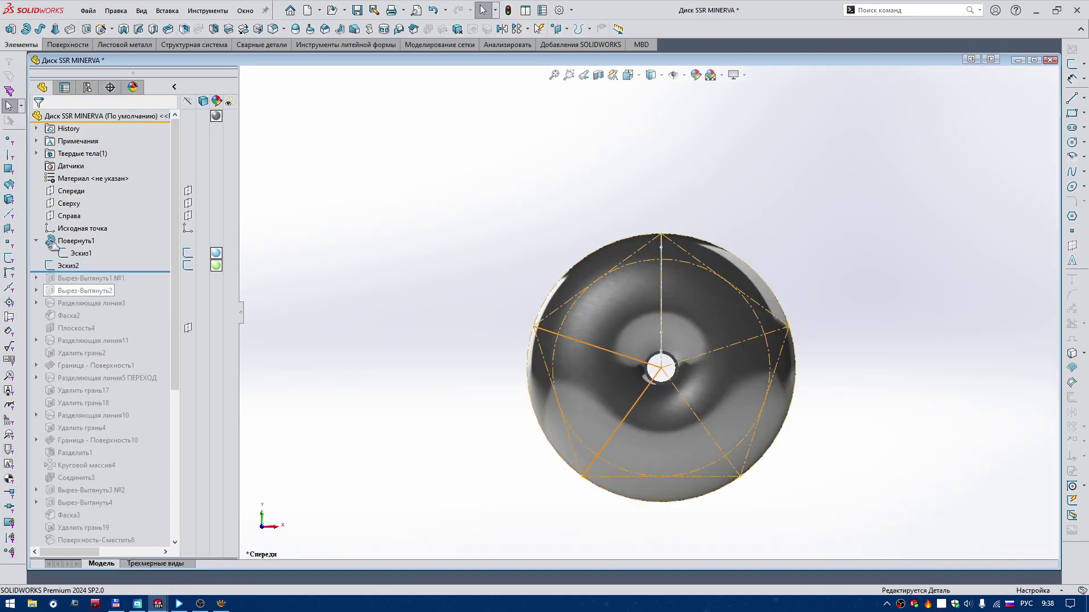
left_click_drag(68, 276, 142, 283)
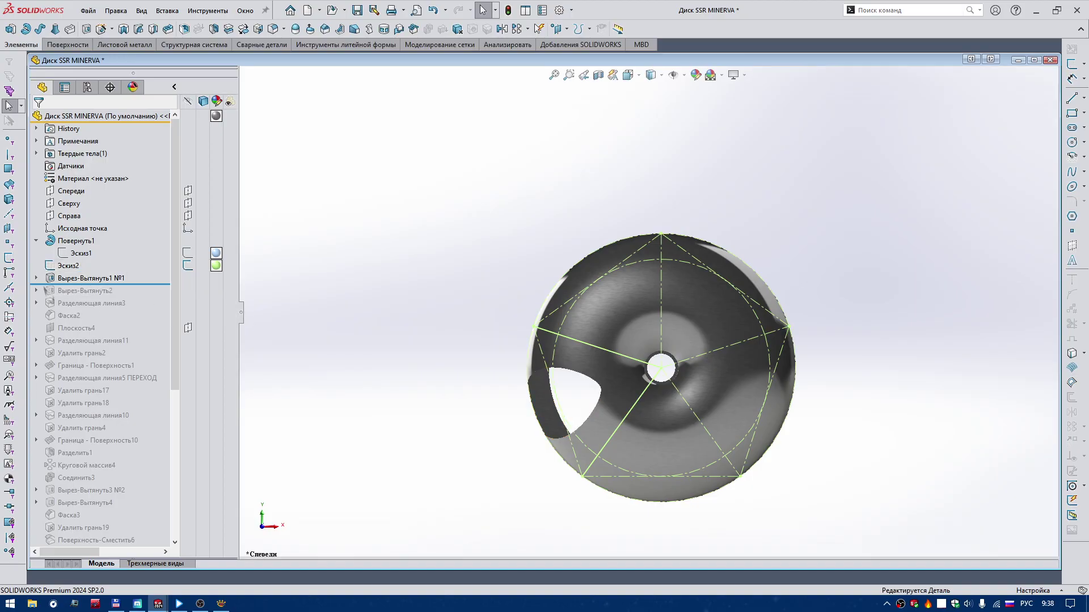
left_click(37, 278)
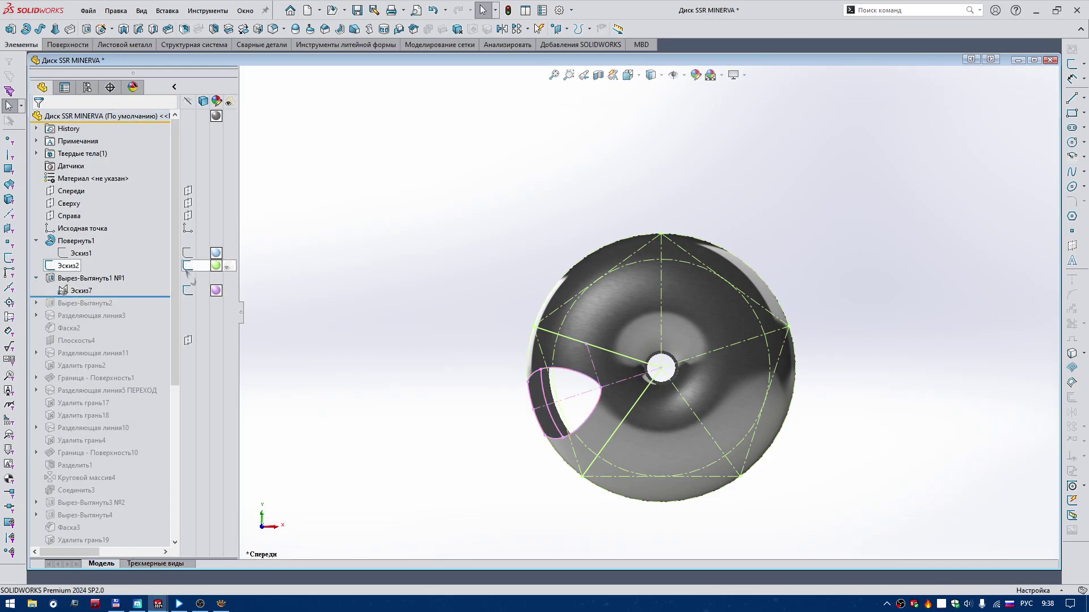
left_click(63, 291)
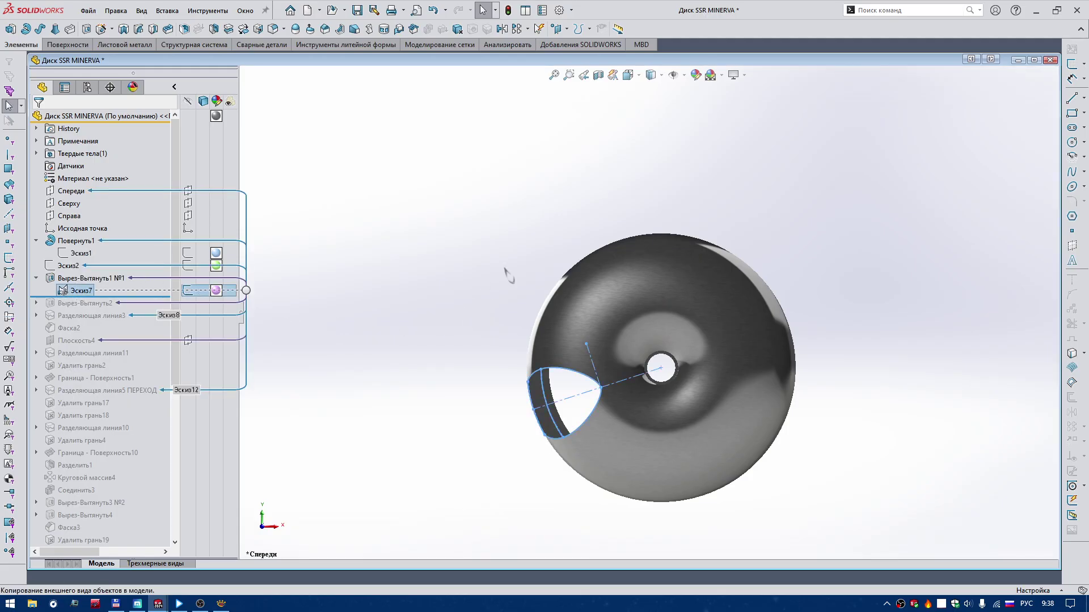
Step: Start a sketch on the Спереди plane in the ВД disc, then edit MINERVA's Эскиз7
left_click(1017, 60)
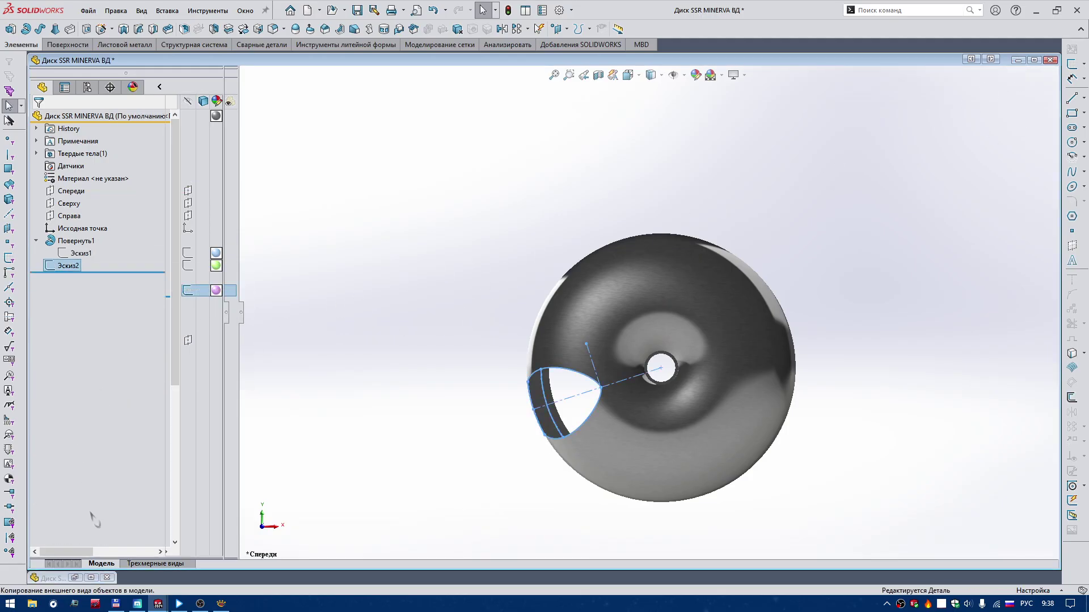
left_click(63, 266)
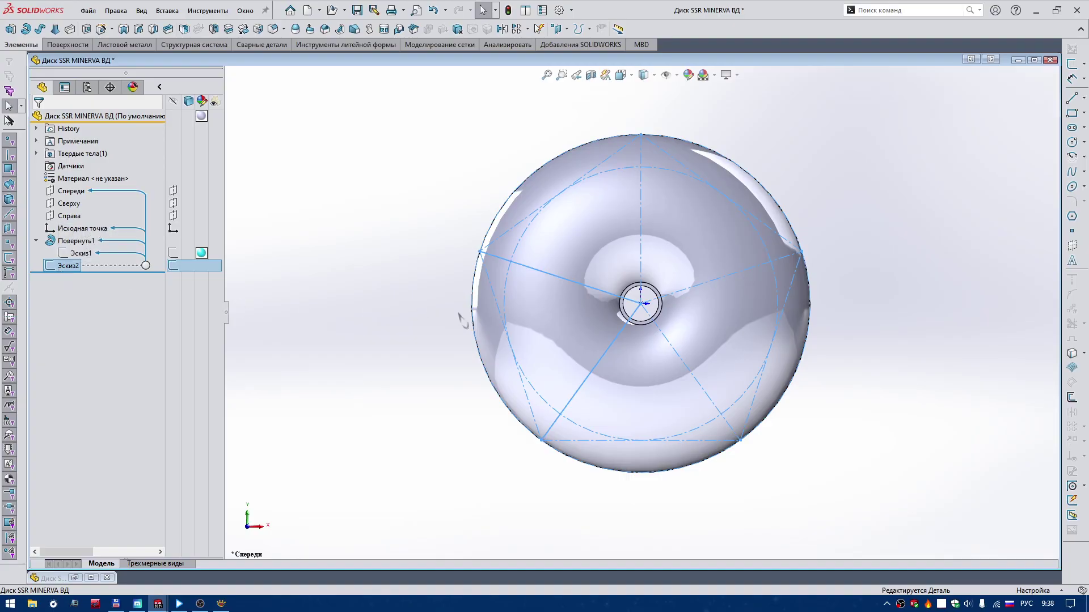
left_click(81, 193)
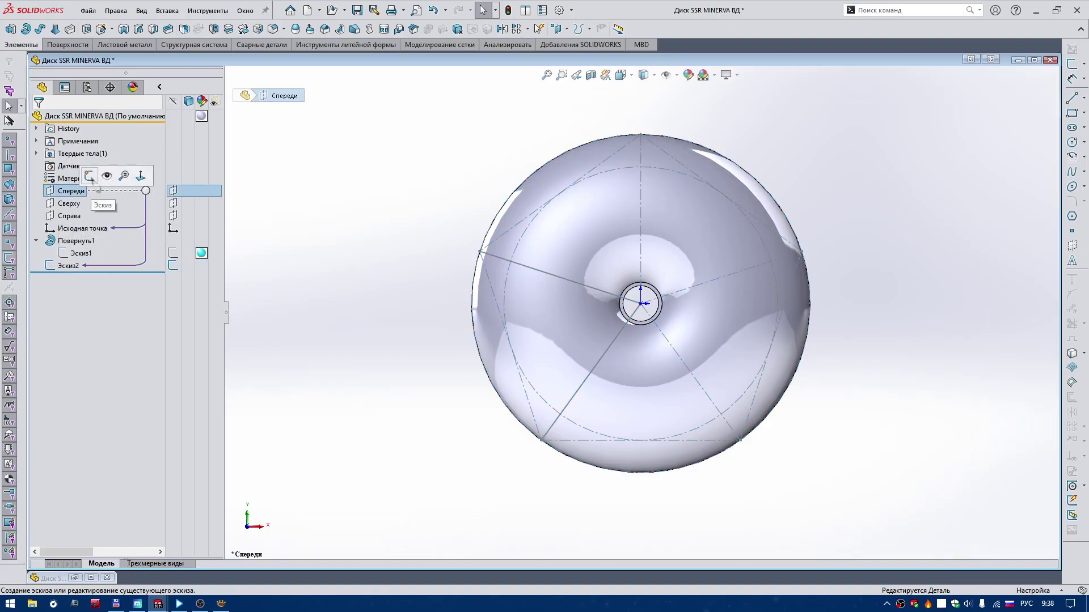
left_click(90, 176)
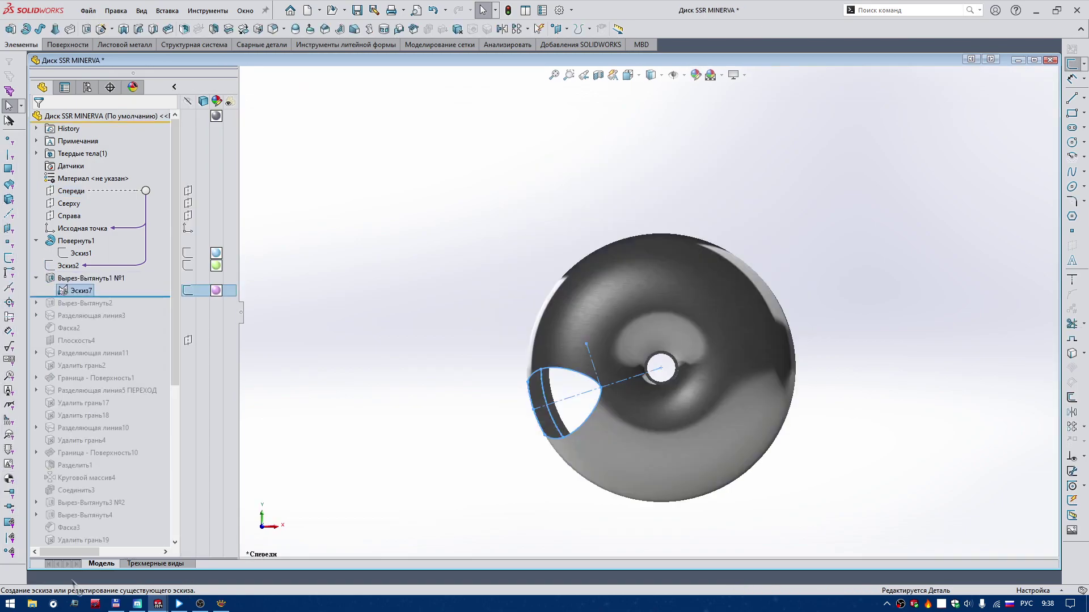
right_click(83, 292)
left_click(88, 258)
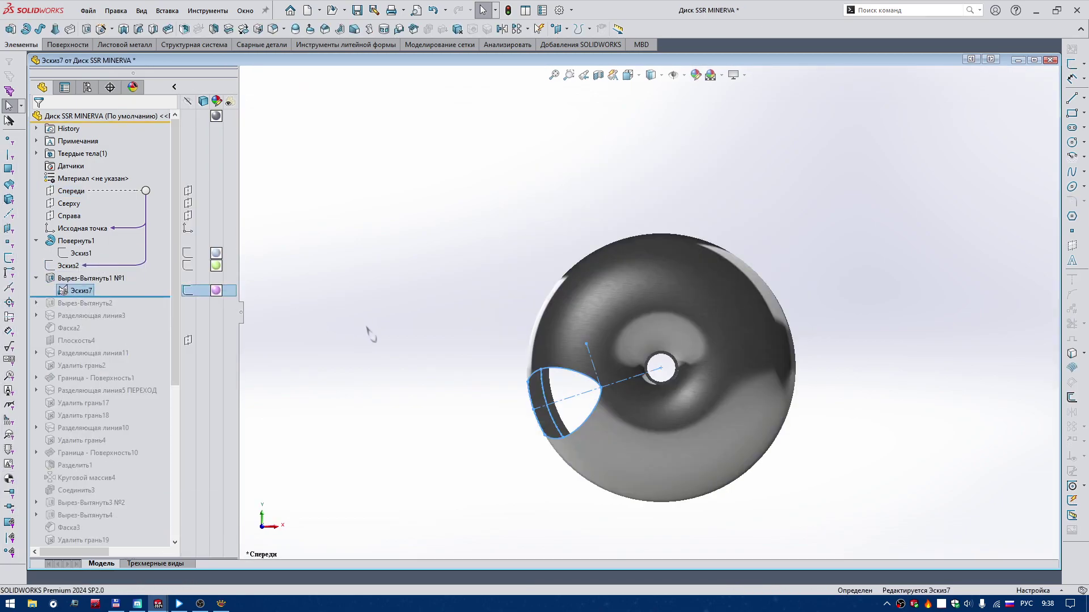
Step: Copy all Эскиз7 entities into the ВД part's new Эскиз3
left_click_drag(368, 289, 787, 535)
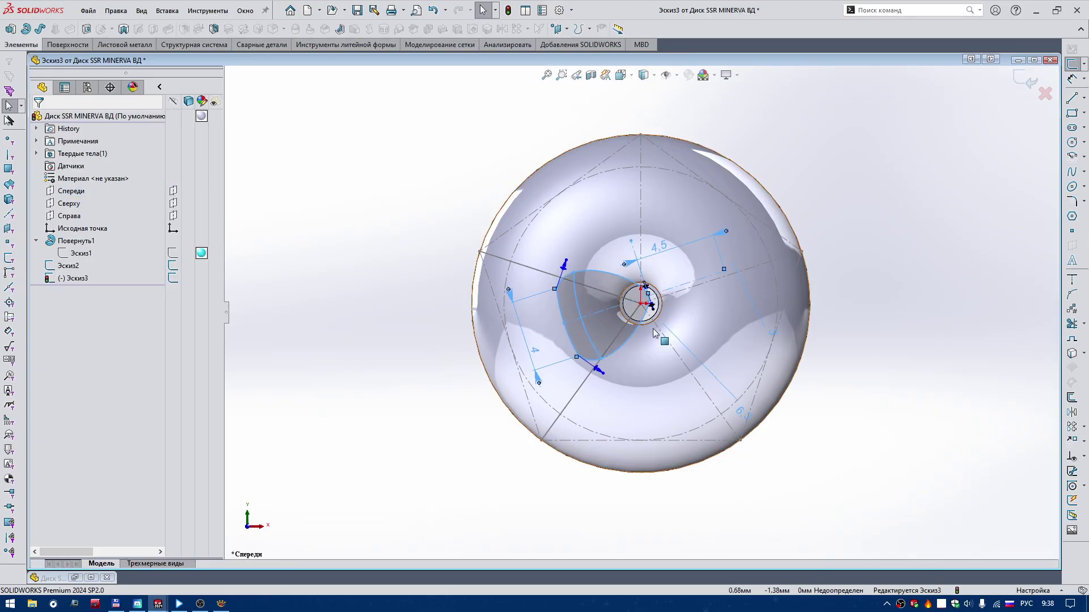
scroll(645, 317, "down", 2)
scroll(645, 314, "down", 2)
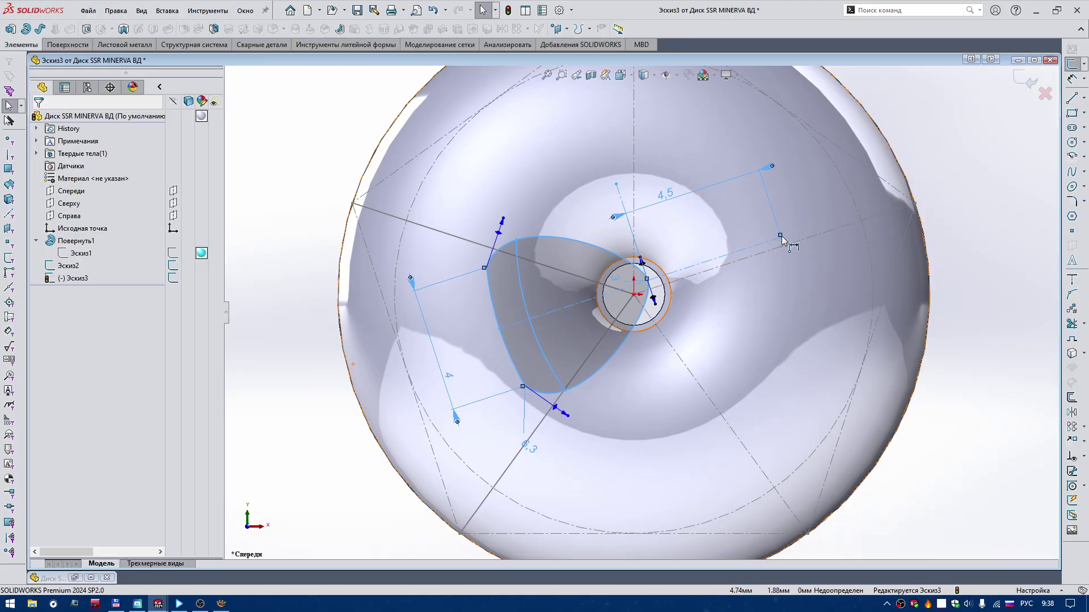
scroll(789, 253, "down", 2)
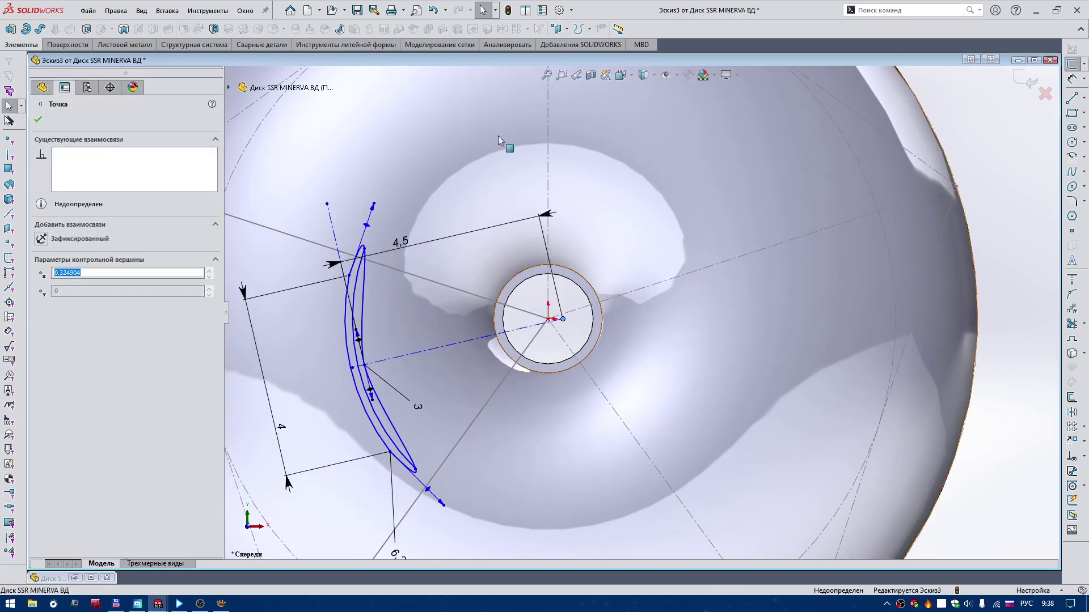
left_click(432, 9)
Step: Select the whole pasted profile and drag it left toward the disc rim
left_click(761, 235)
scroll(629, 300, "up", 5)
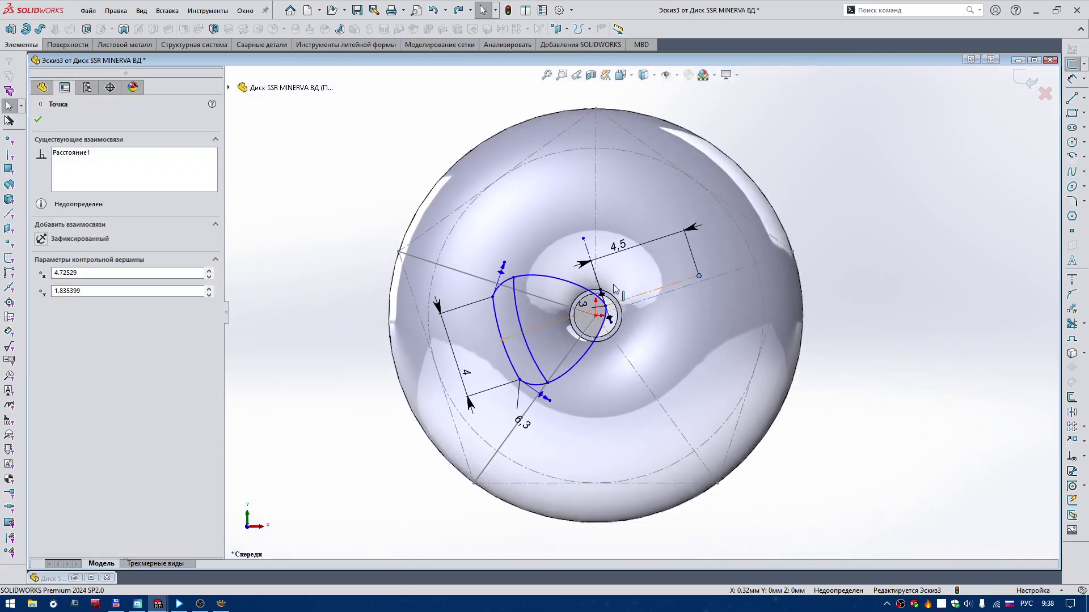
left_click_drag(300, 166, 779, 507)
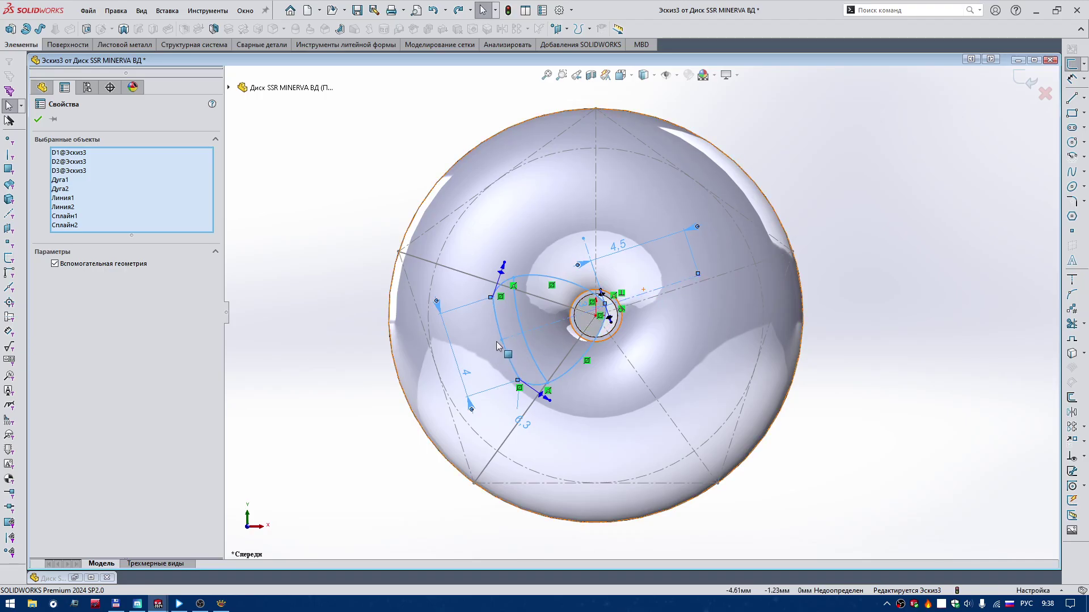
left_click_drag(501, 340, 436, 367)
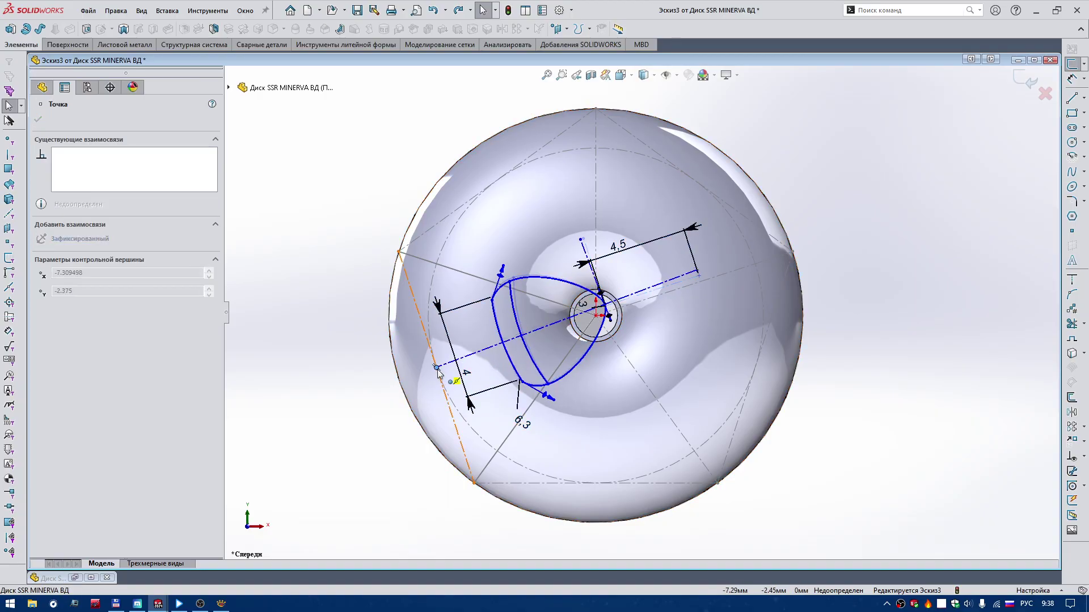
left_click(432, 10)
left_click_drag(251, 145, 881, 546)
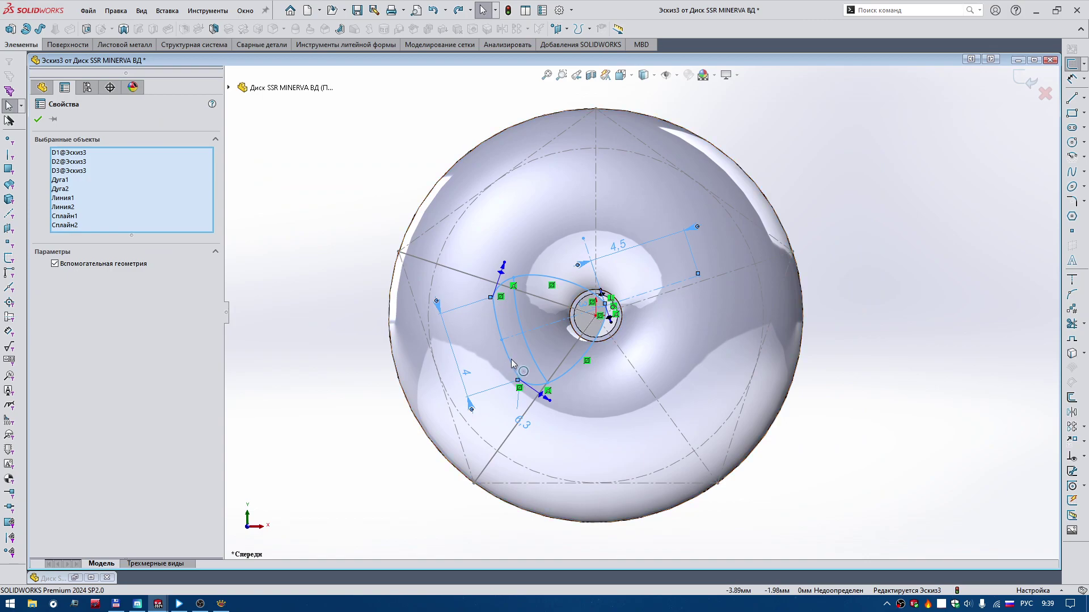
left_click_drag(513, 364, 409, 404)
key("ctrl+a")
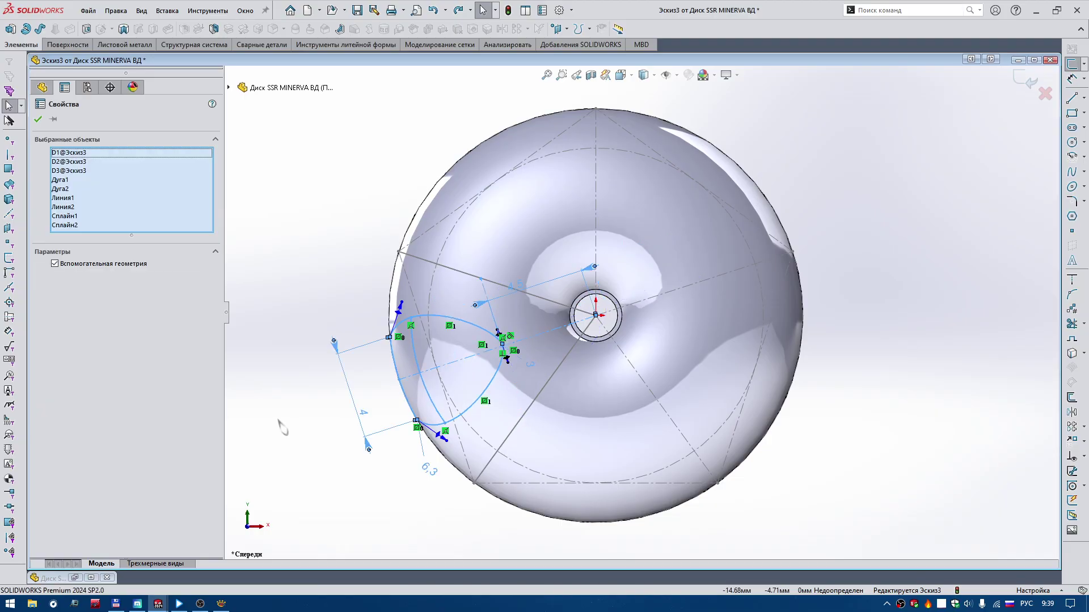
Step: Make the profile's apex point coincident with the sketch origin
key("Escape")
scroll(600, 336, "down", 4)
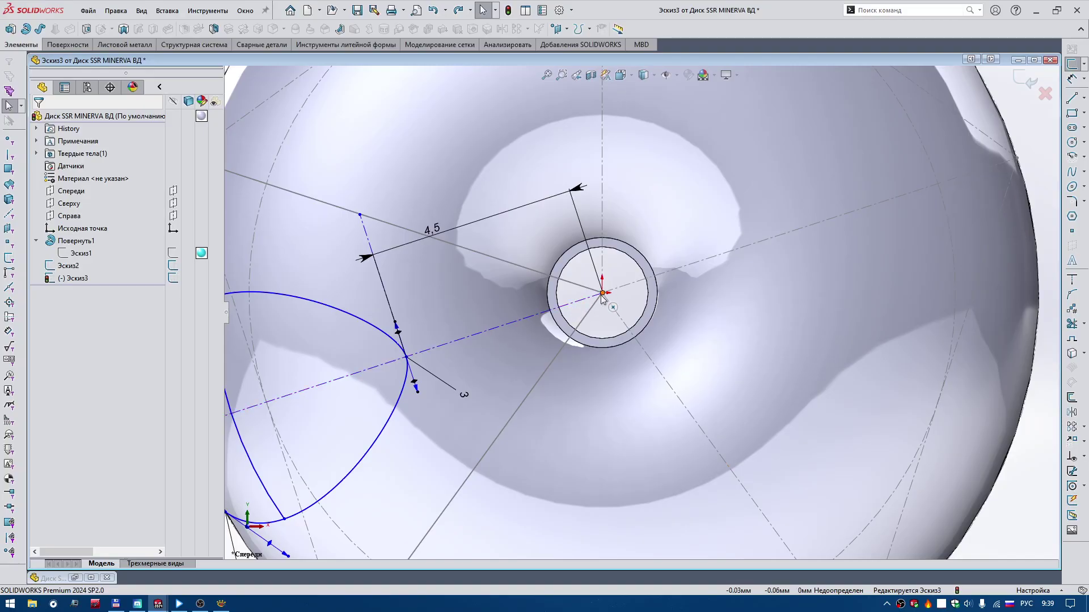
left_click_drag(602, 294, 601, 306)
left_click(534, 108)
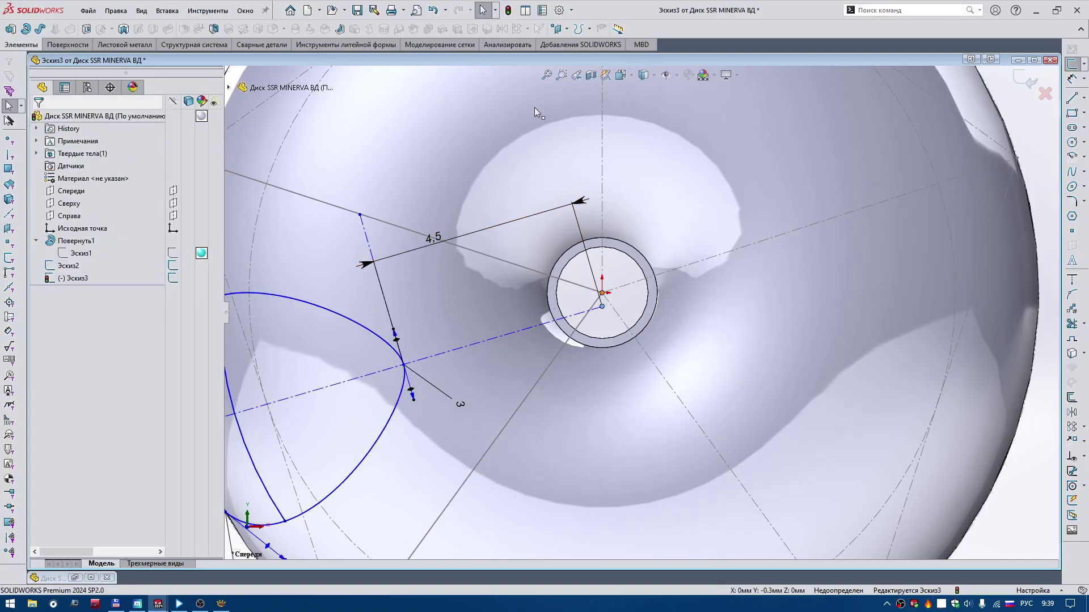
left_click_drag(535, 107, 630, 323)
left_click(42, 329)
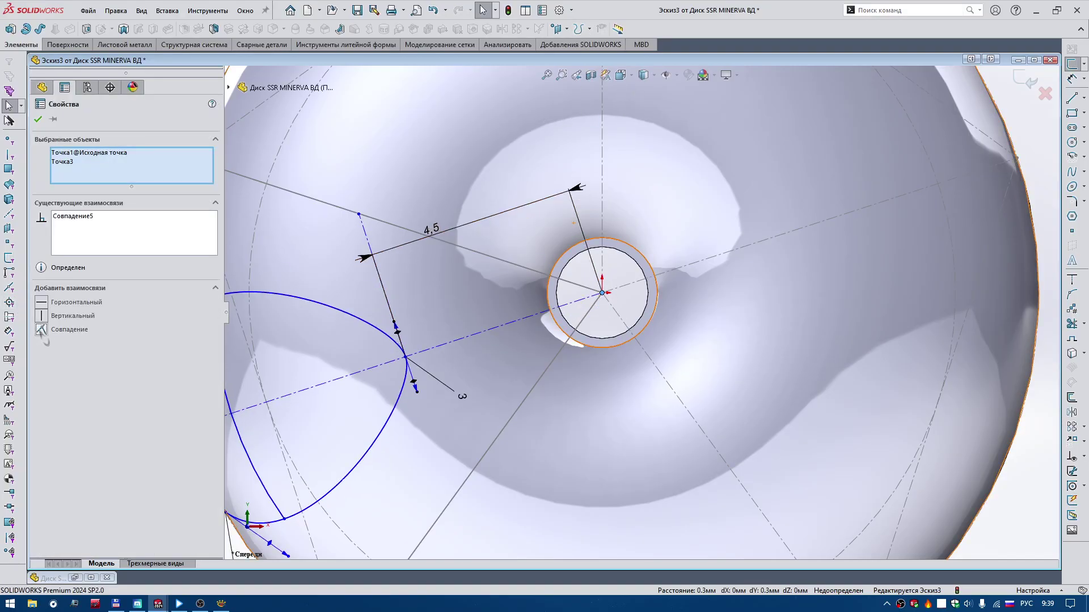
Step: Make the profile's centre line collinear with the Эскиз2 spoke line
left_click(653, 276)
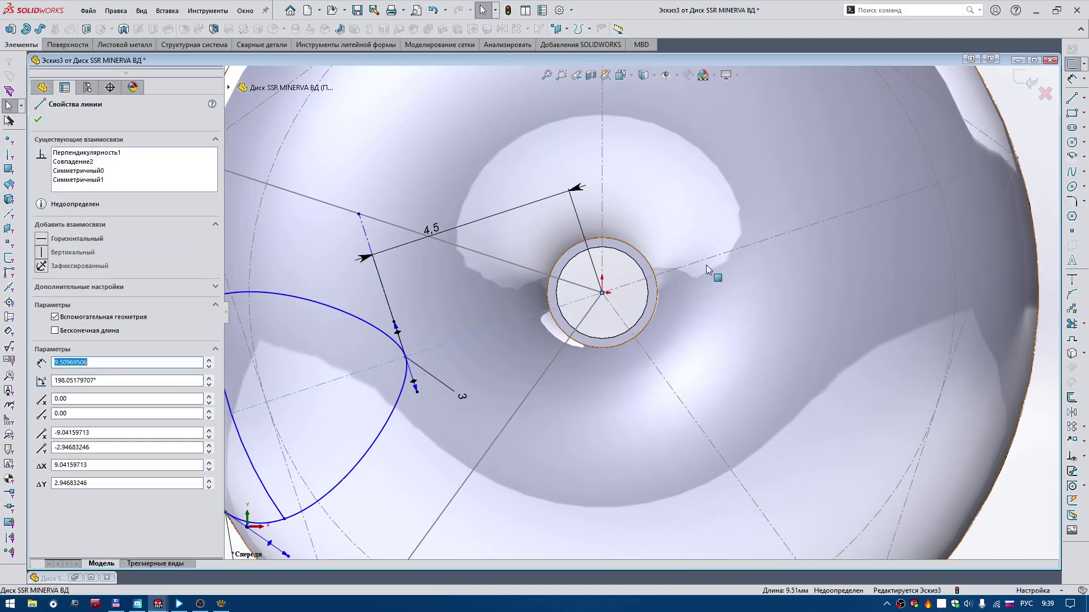
left_click(707, 259, "ctrl")
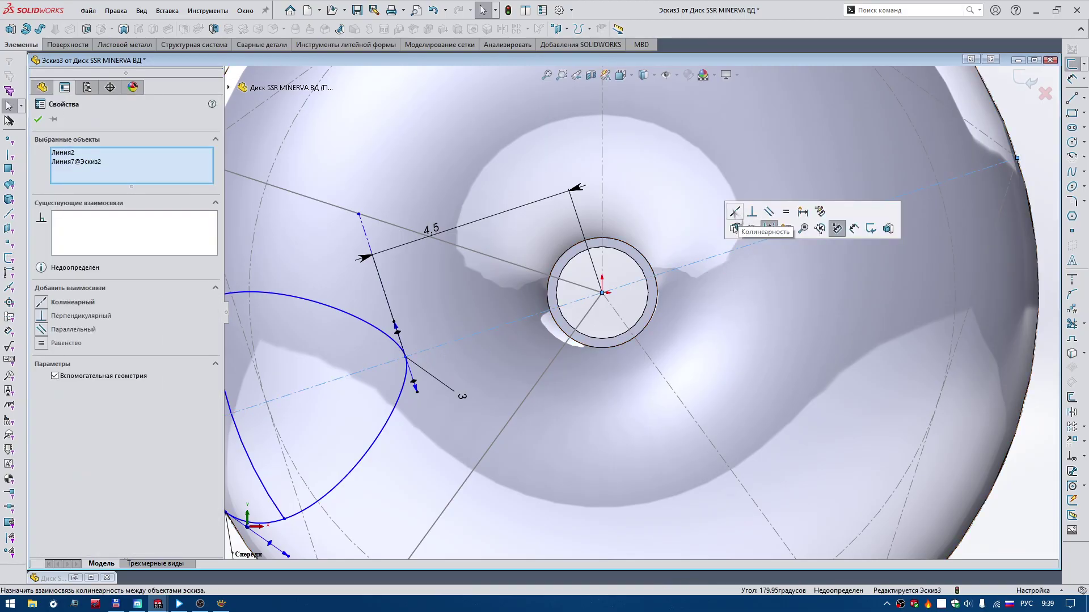
left_click(735, 212)
scroll(623, 295, "up", 3)
scroll(489, 327, "down", 3)
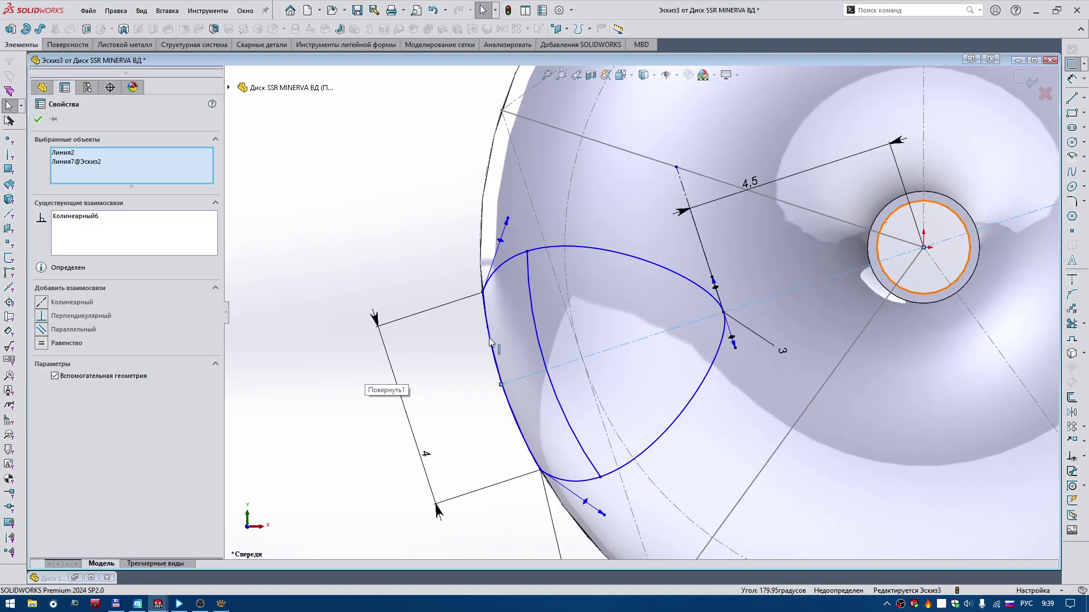
Step: Hide the disc body and make the profile's outer arc coradial with the Эскиз2 rim arc
left_click(491, 342)
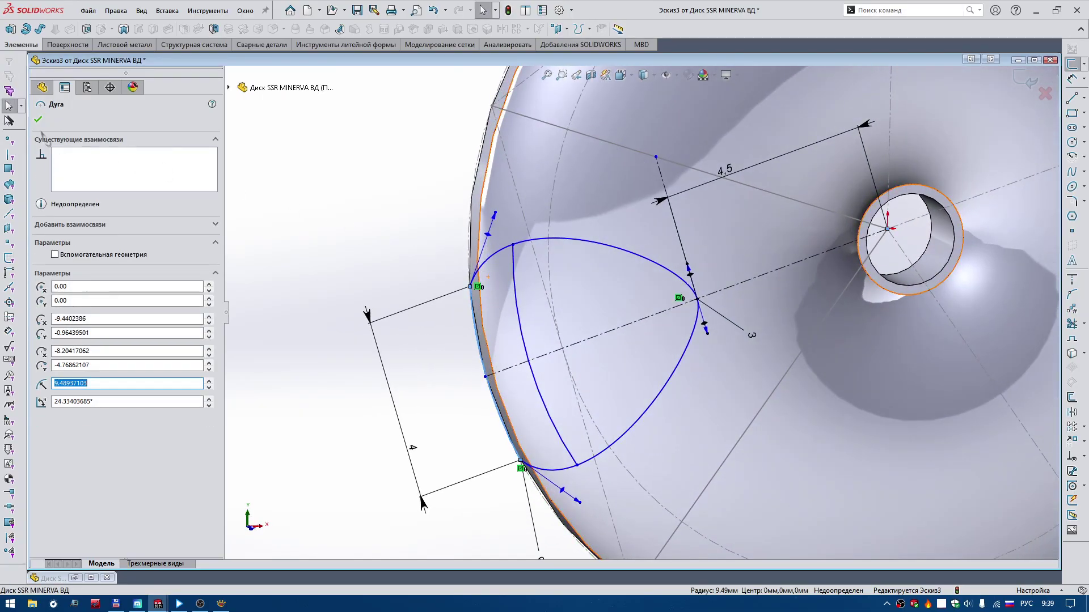
left_click(39, 119)
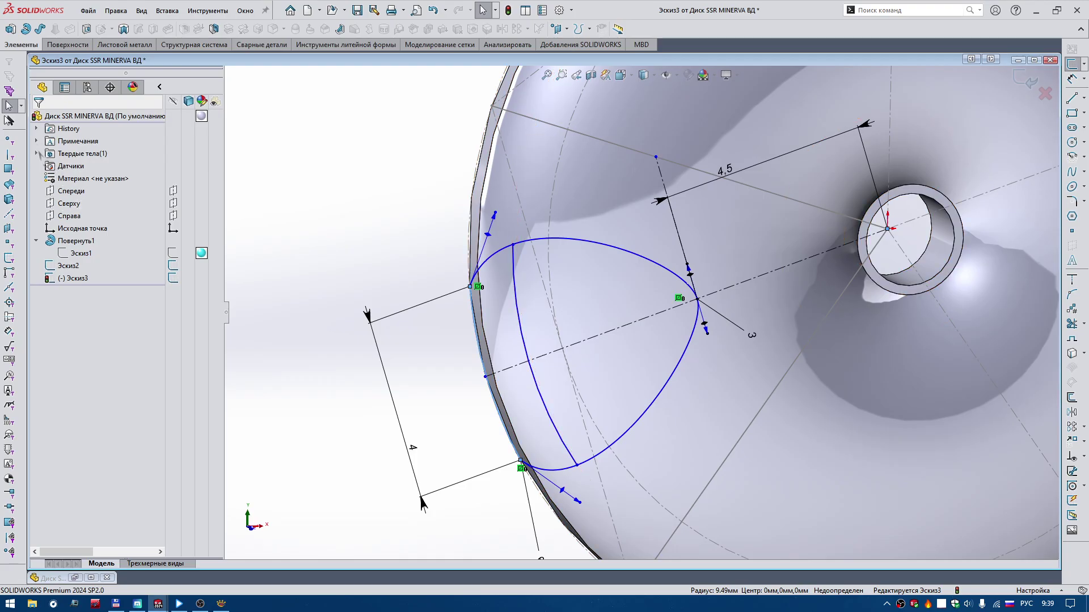
left_click(37, 154)
left_click(173, 166)
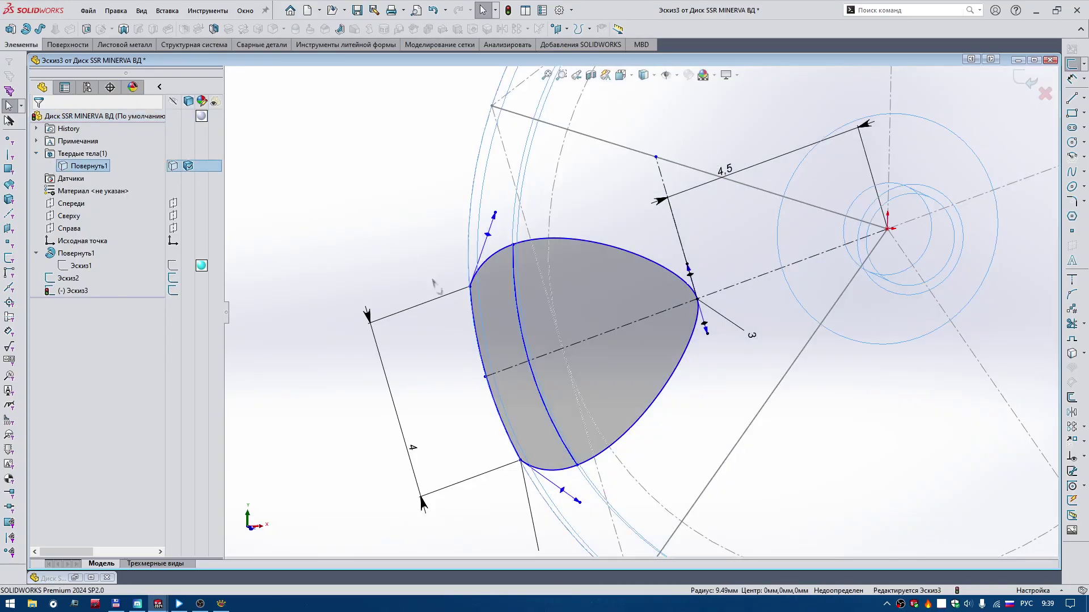
left_click(476, 323)
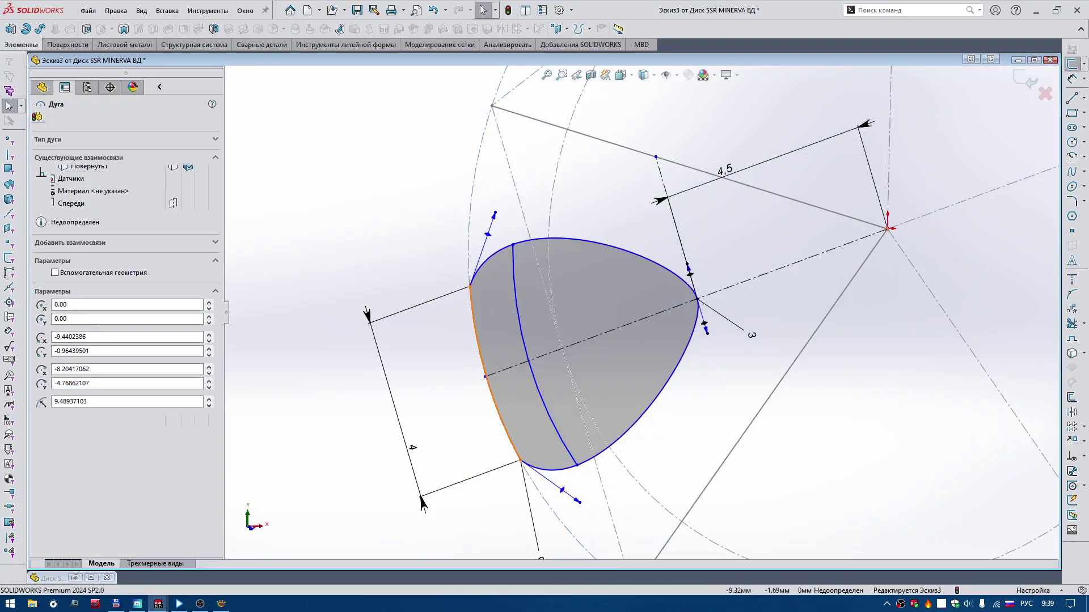
left_click(471, 245, "ctrl")
left_click(504, 195)
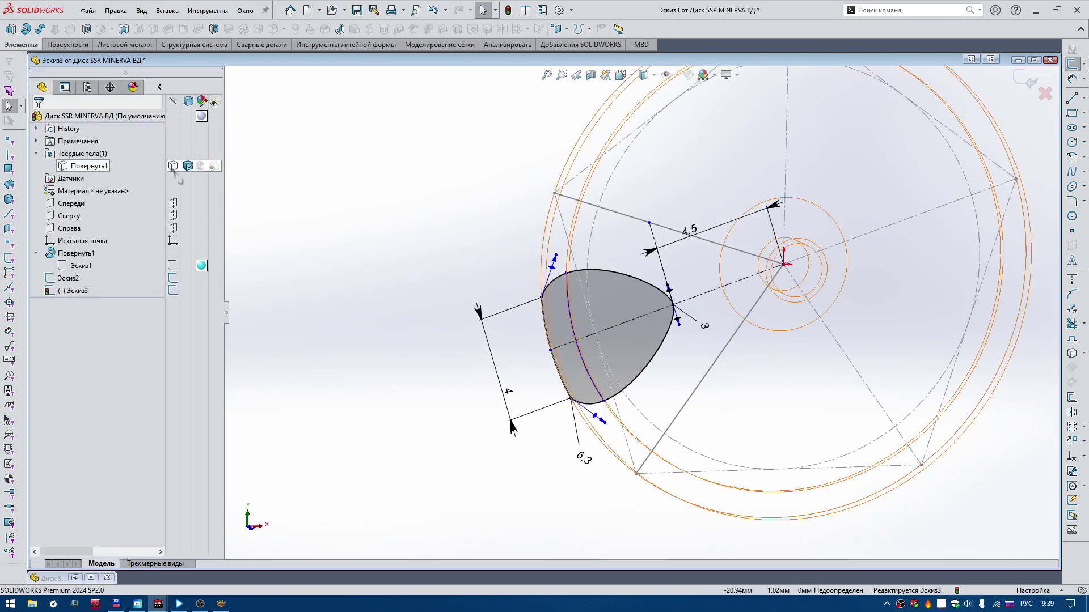
Step: Make the profile arc near the rim tangent to the disc edge
right_click_drag(343, 204, 317, 170)
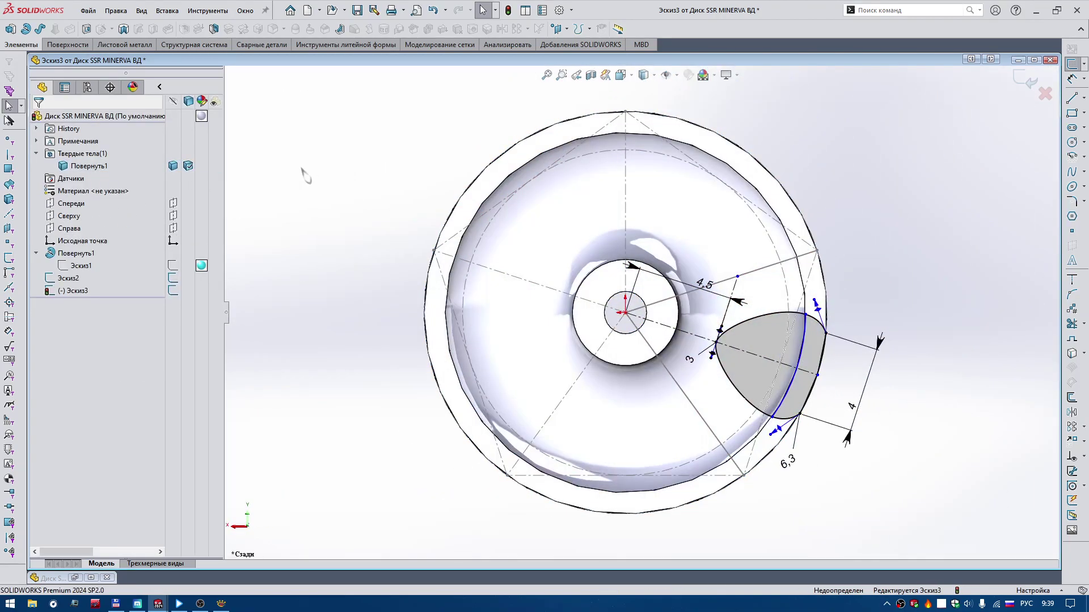
scroll(817, 354, "down", 5)
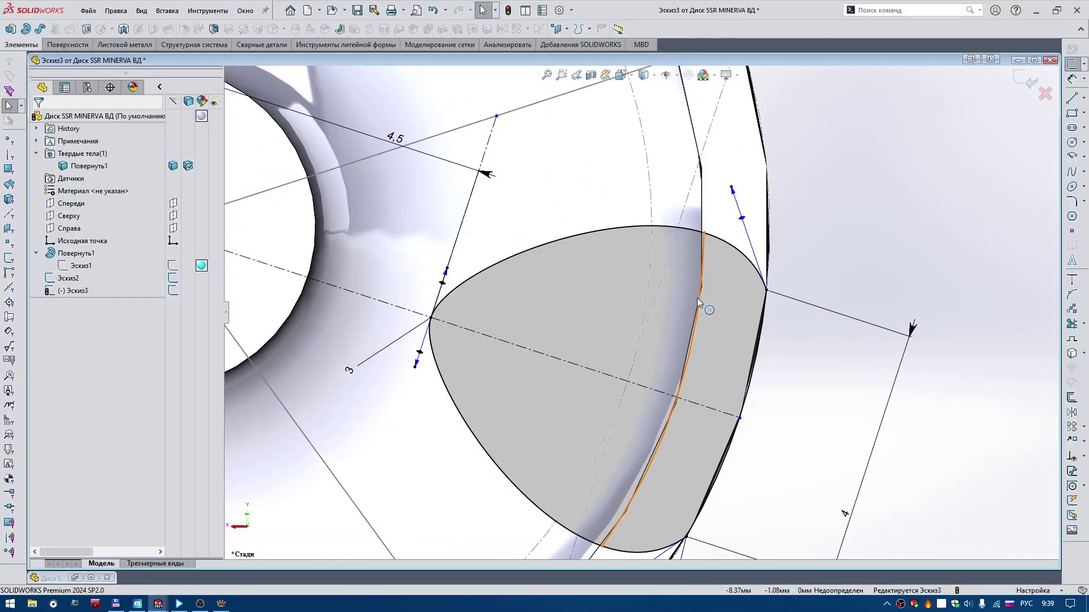
left_click(696, 298)
left_click(711, 198, "ctrl")
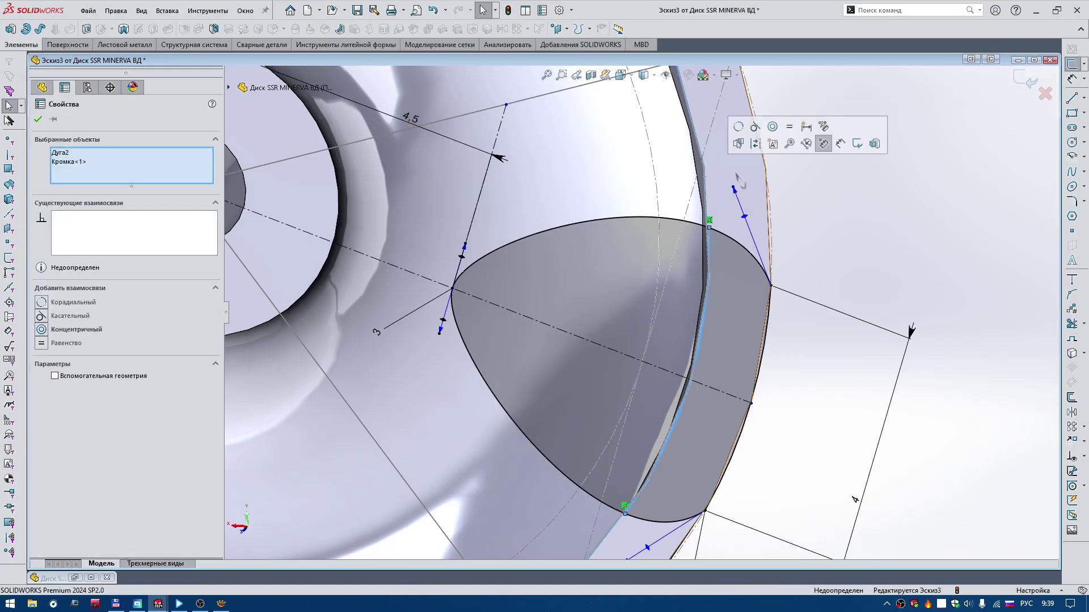
left_click(754, 127)
key("Escape")
Step: Delete the sketch point's coincident relation Совпадение0
scroll(828, 193, "up", 2)
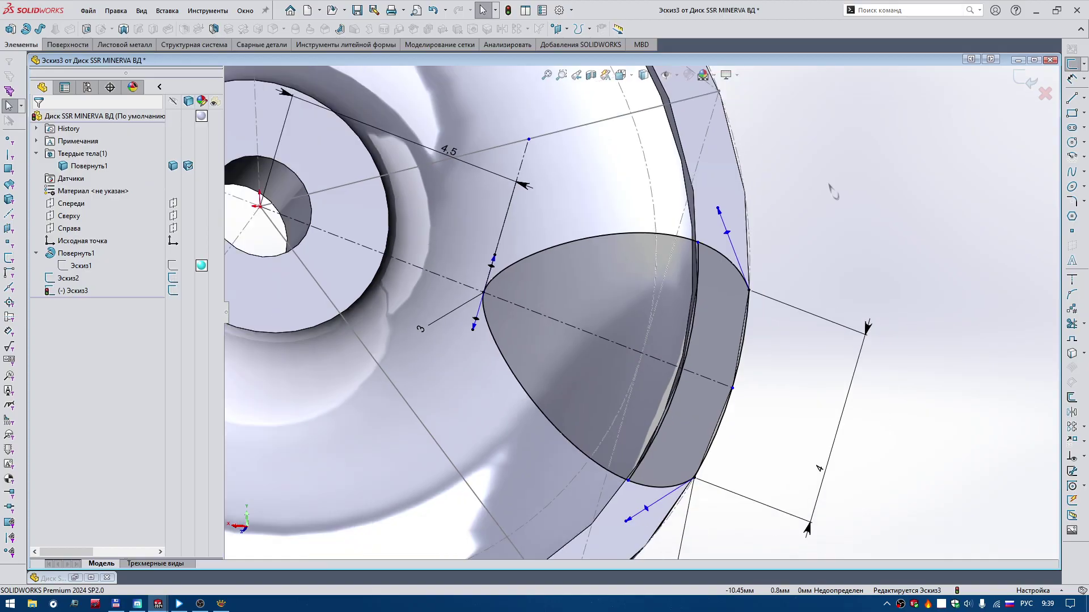
scroll(828, 193, "up", 2)
left_click(630, 446)
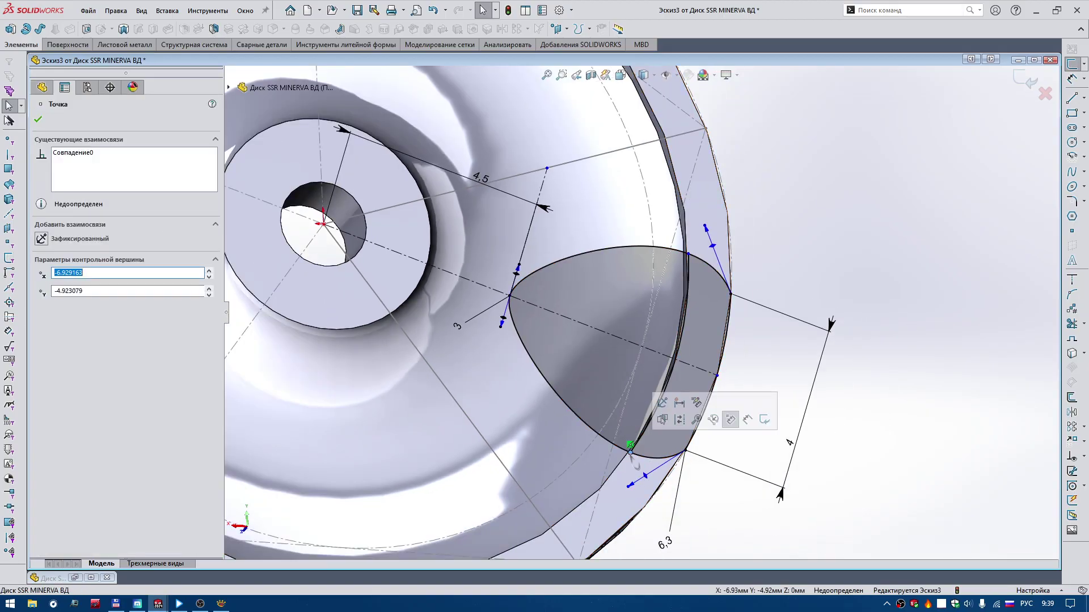
left_click(73, 153)
key("Delete")
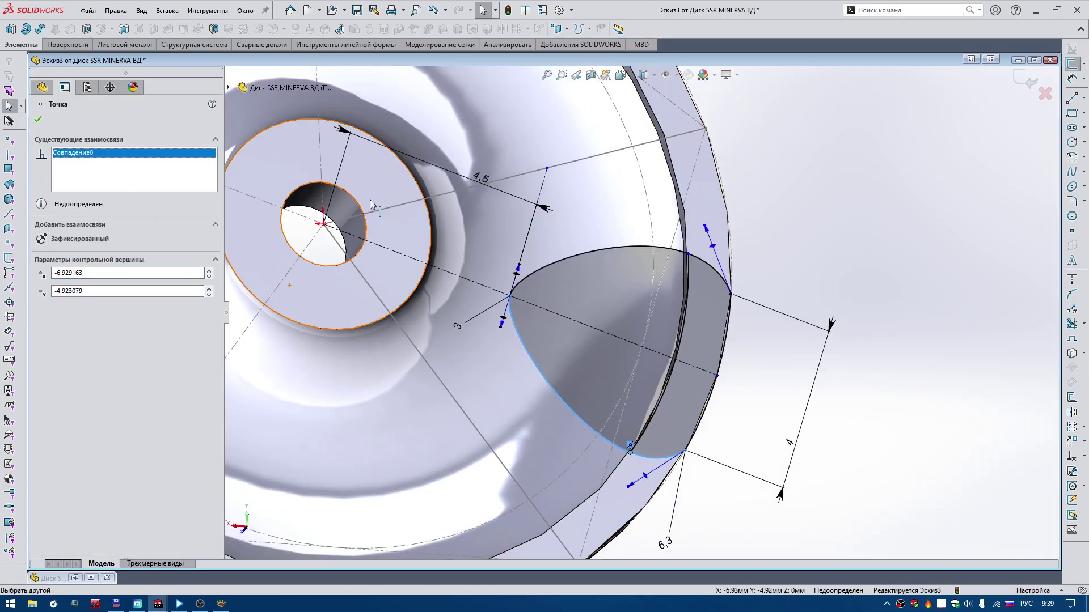
key("Escape")
Step: With Повернуть1 hidden and a front view, make the point the midpoint of the left arc
left_click(85, 165)
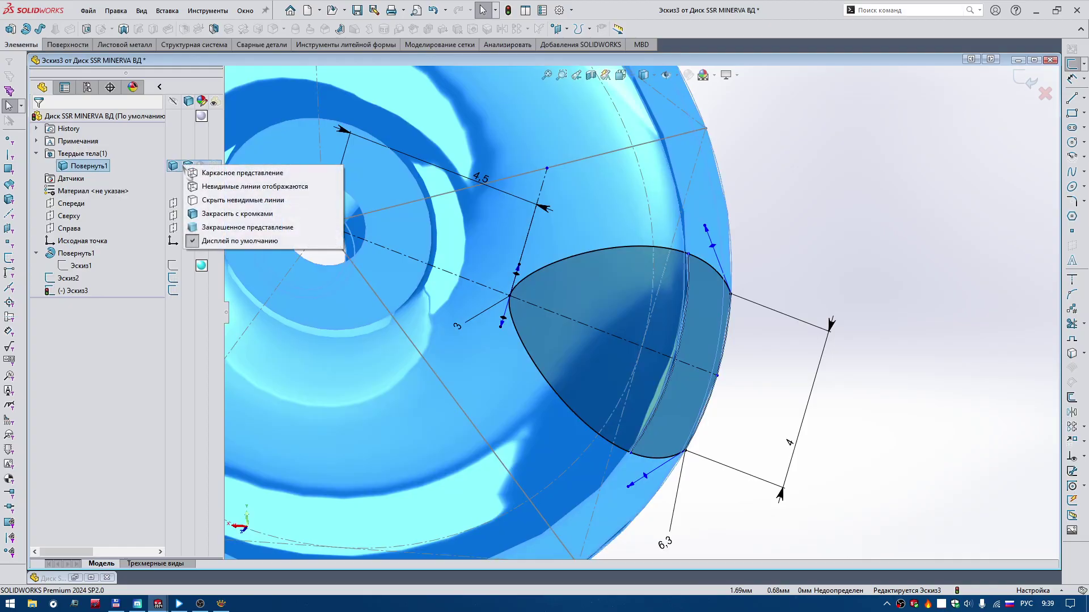
left_click(173, 166)
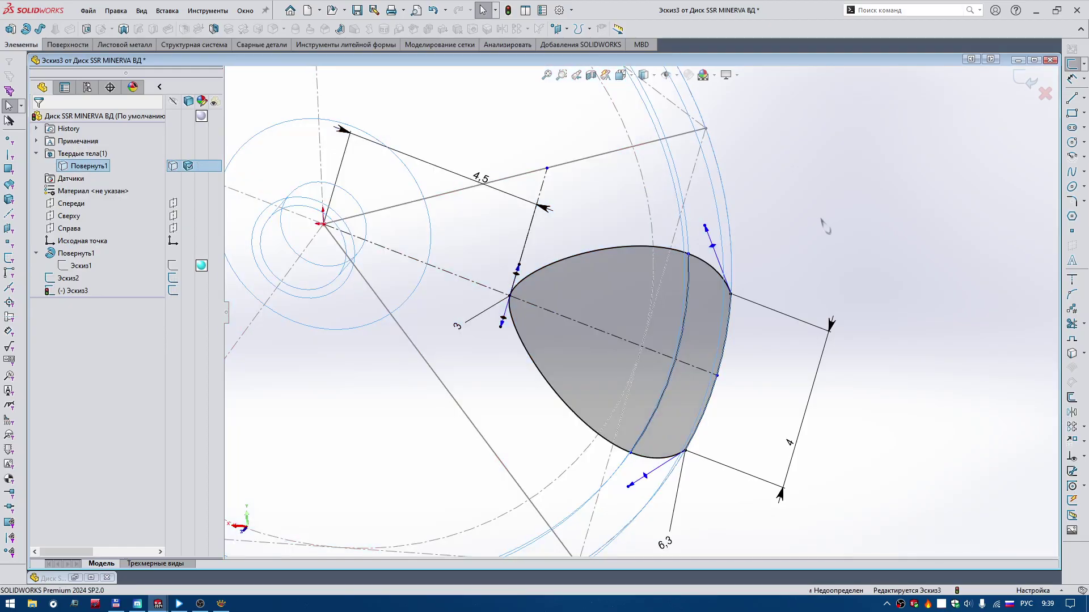
right_click_drag(815, 216, 865, 180)
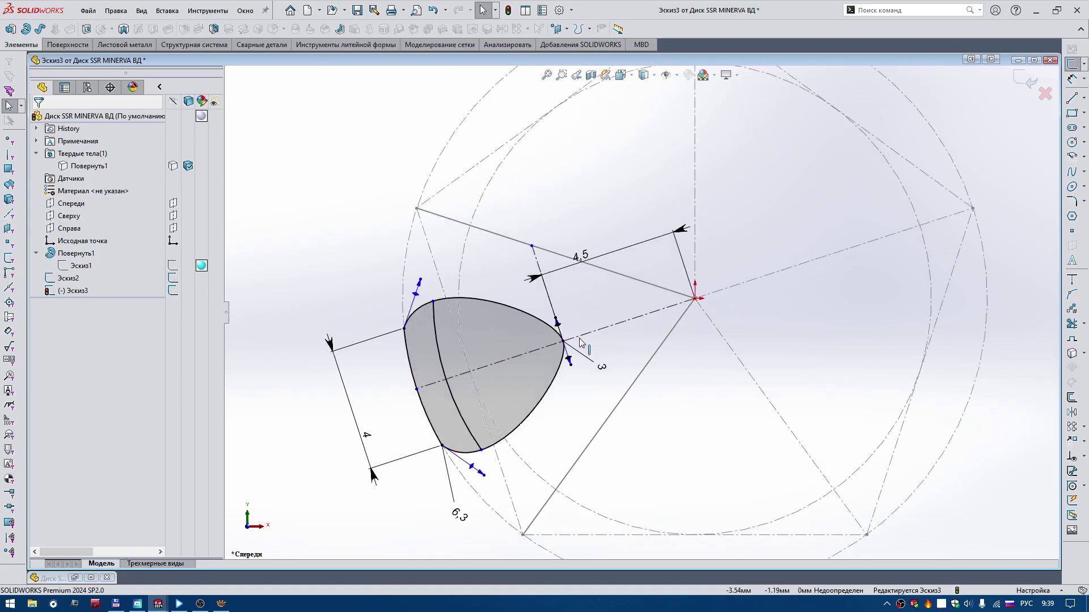
scroll(594, 335, "down", 5)
scroll(606, 338, "down", 2)
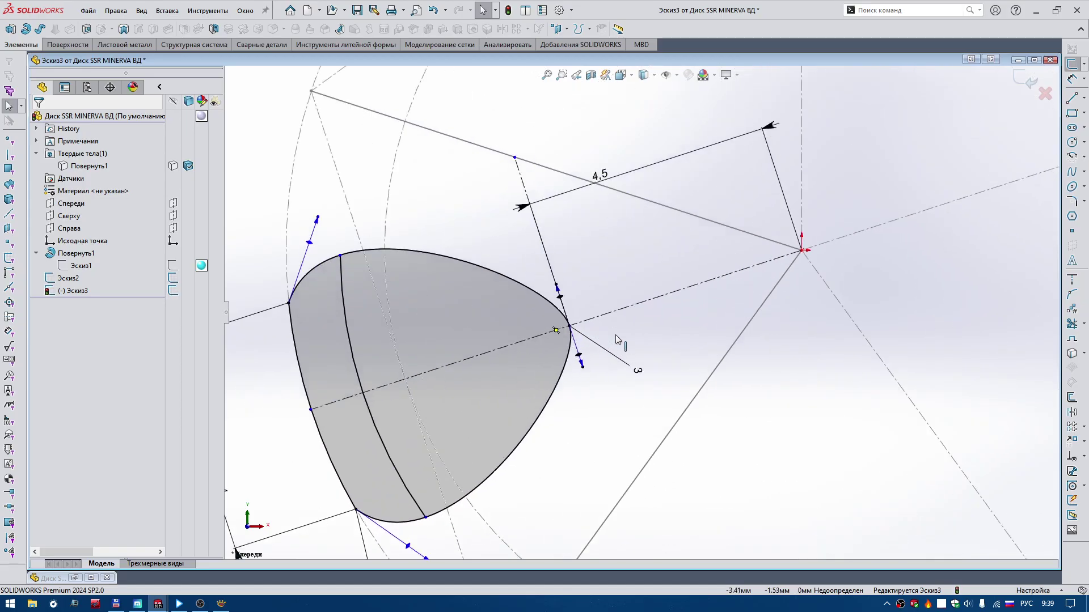
left_click(311, 410)
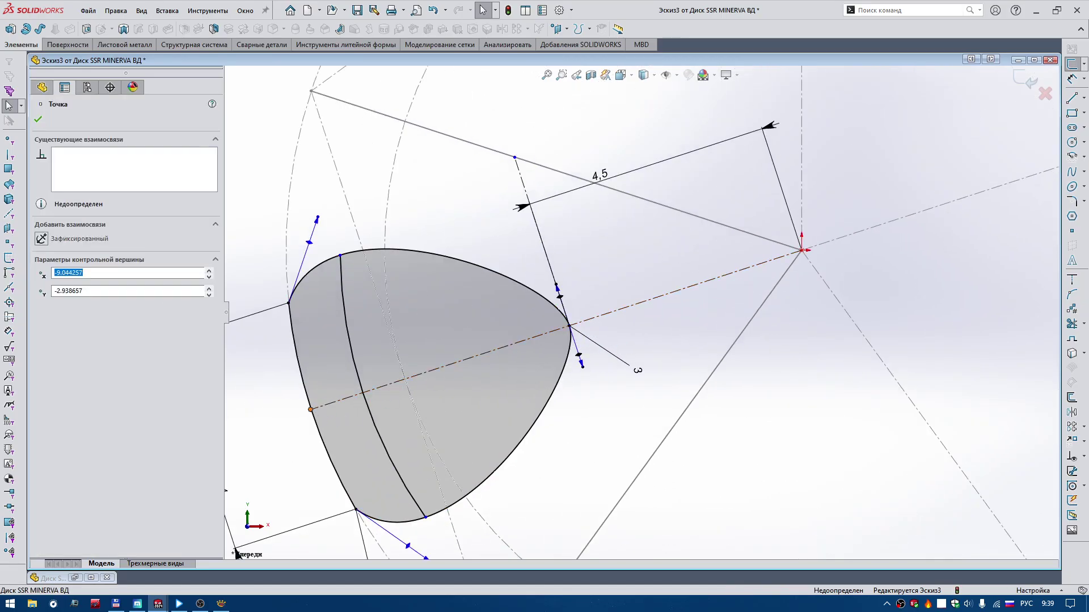
left_click(299, 383, "ctrl")
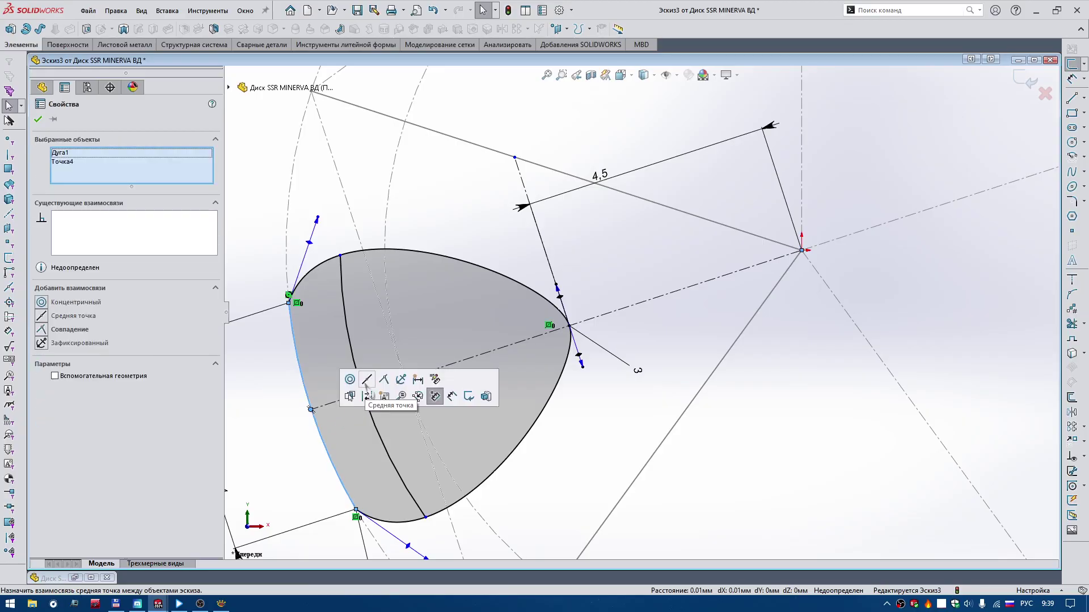
left_click(367, 381)
key("Escape")
key("f")
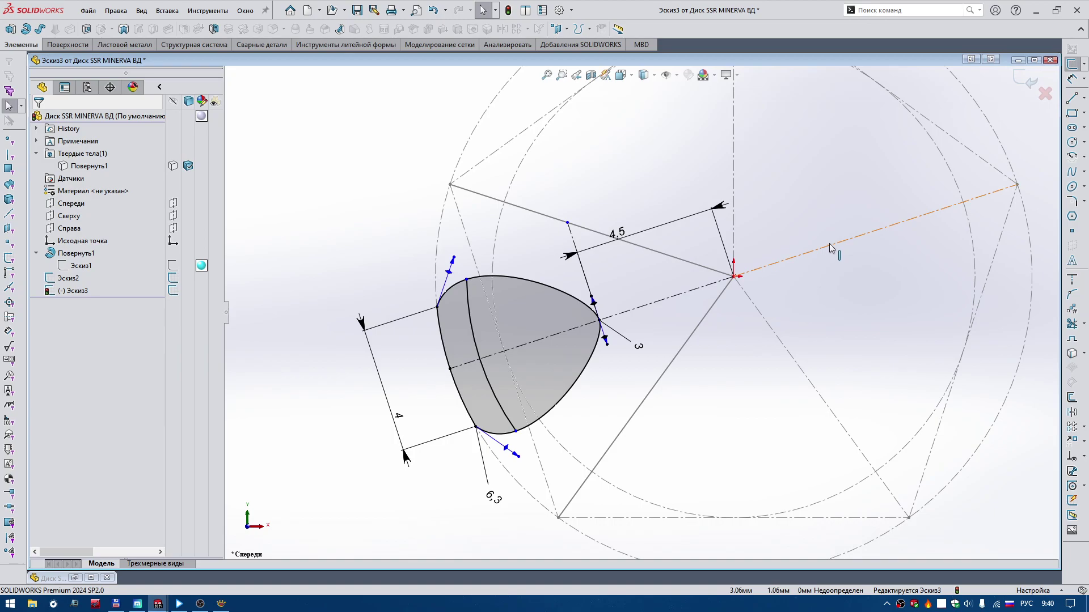
scroll(641, 309, "up", 2)
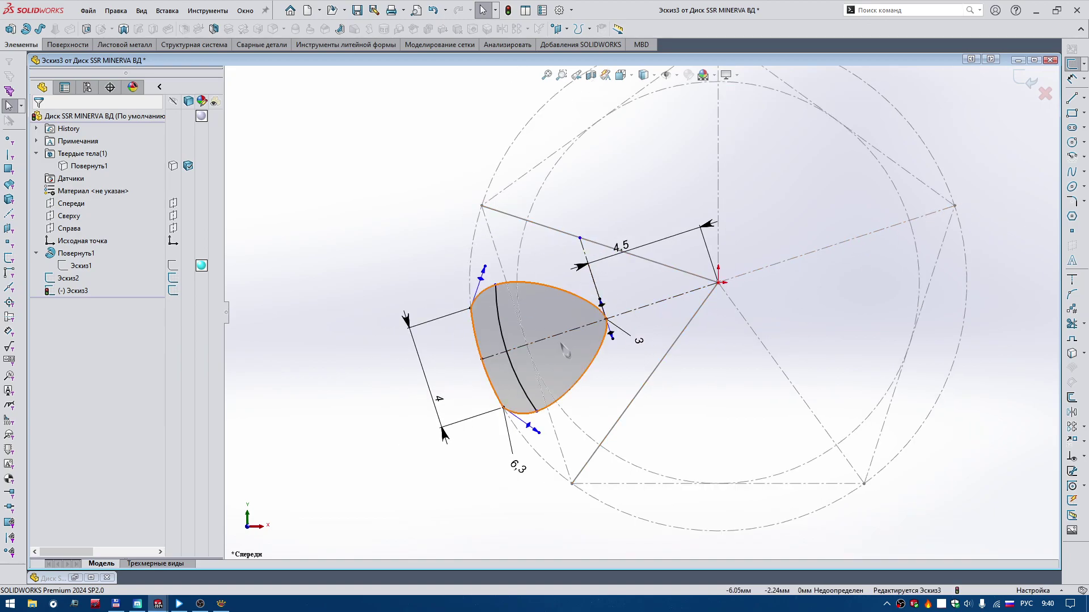
scroll(546, 344, "down", 4)
scroll(438, 311, "up", 2)
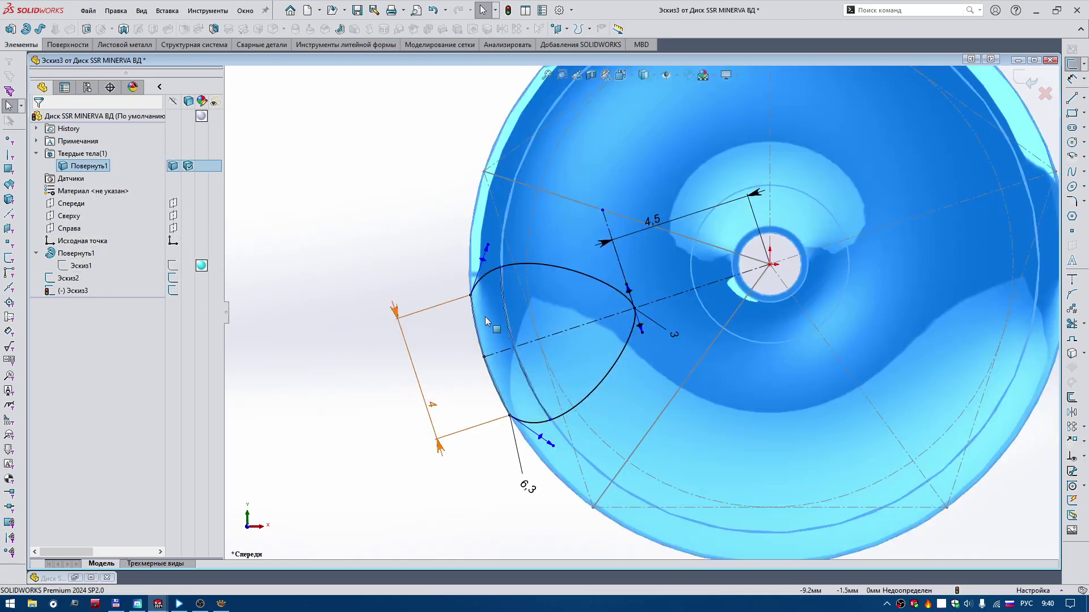
Step: Orbit the model to compare the profile with the wheel body, then return to front view
left_click(88, 166)
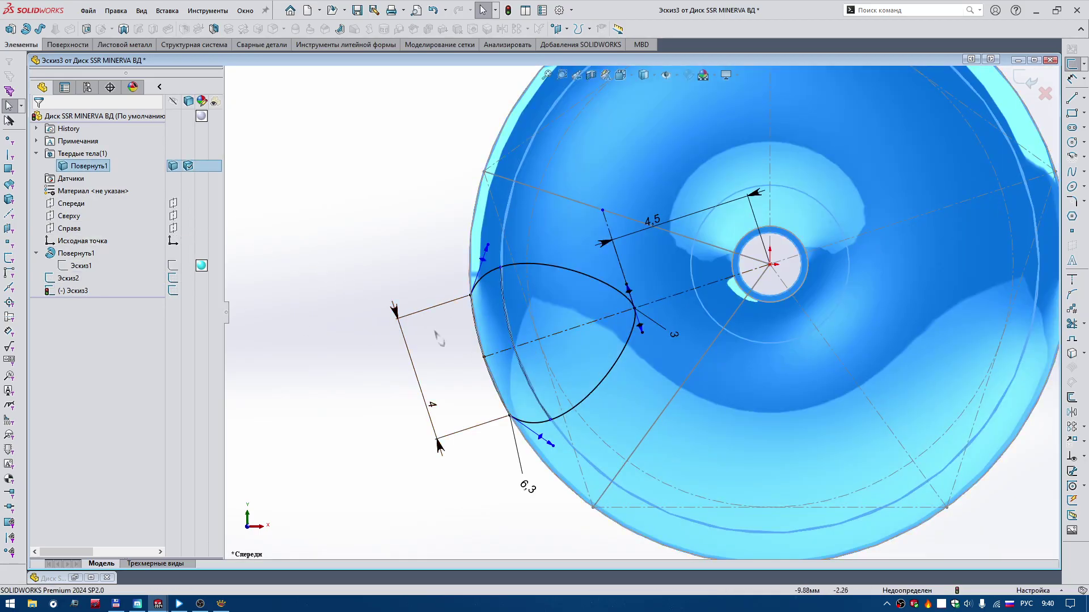
middle_click_drag(437, 338, 605, 295)
left_click(627, 316)
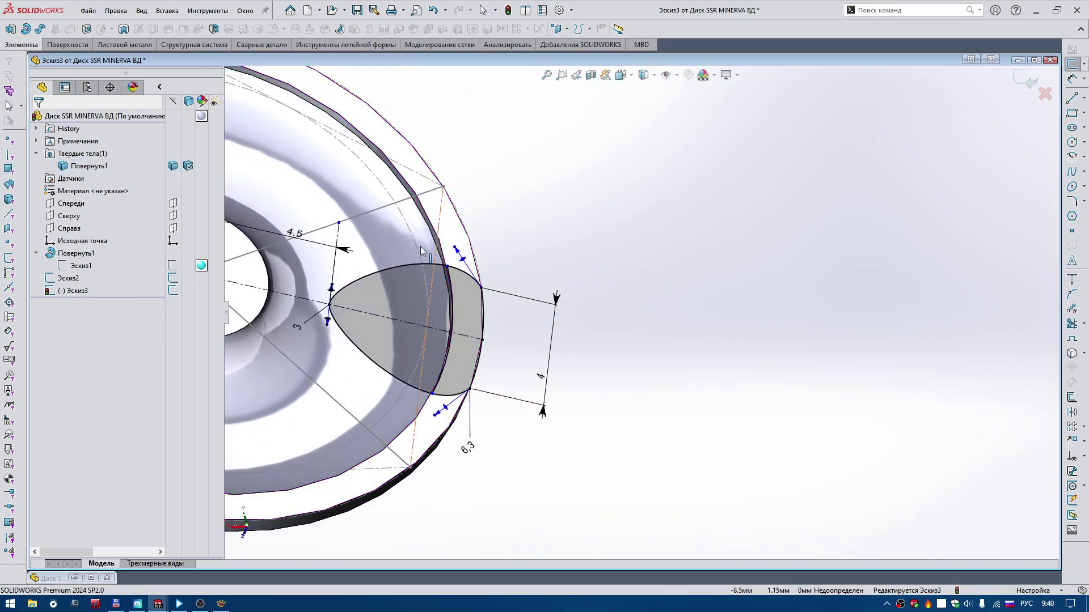
scroll(421, 250, "down", 3)
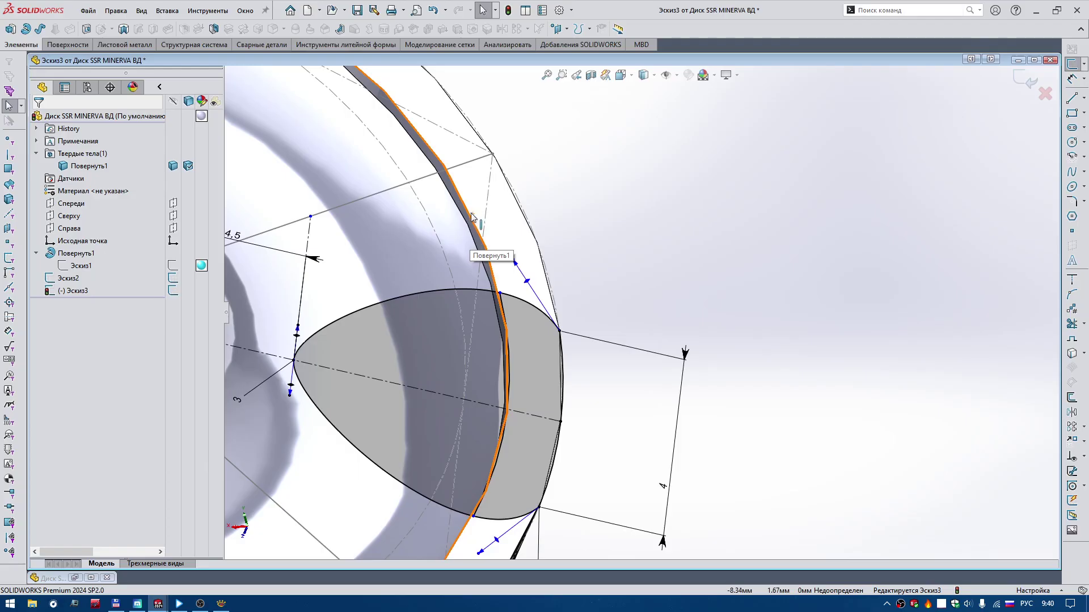
scroll(640, 313, "up", 2)
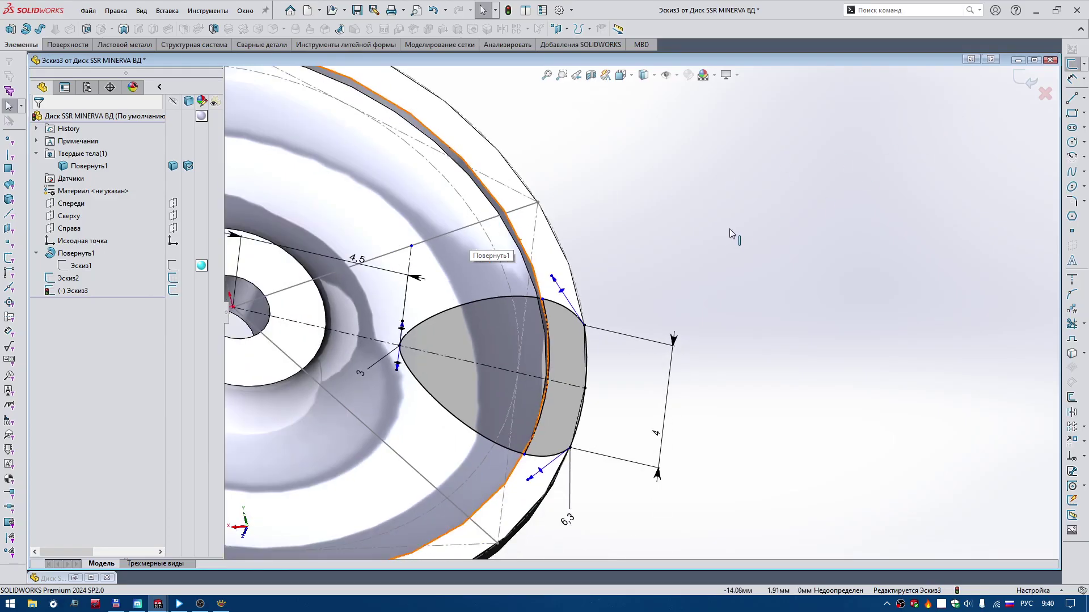
right_click_drag(656, 243, 688, 219)
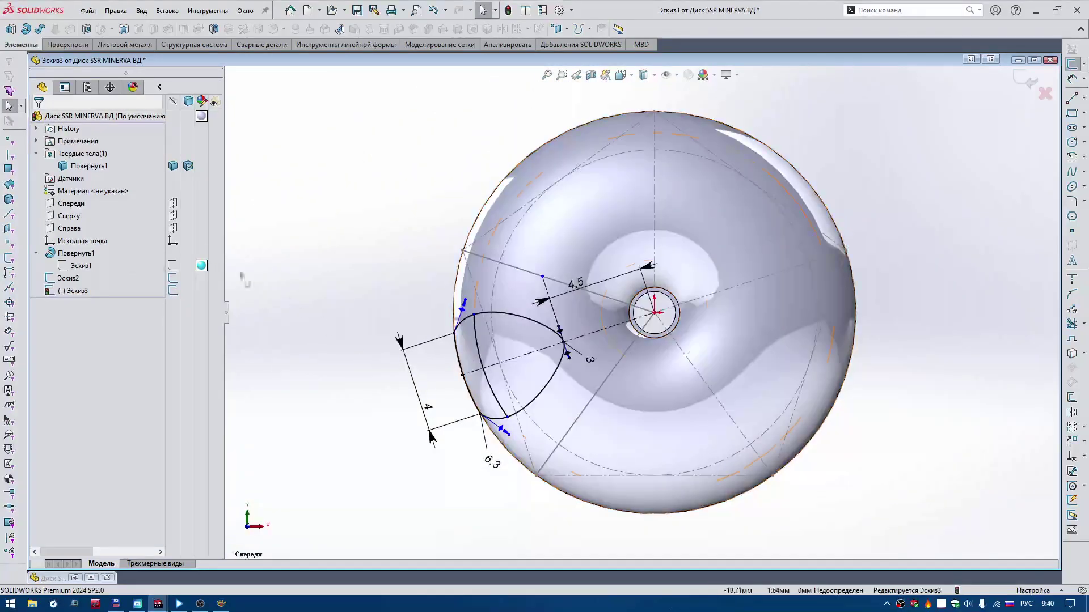
left_click(173, 165)
scroll(575, 345, "down", 1)
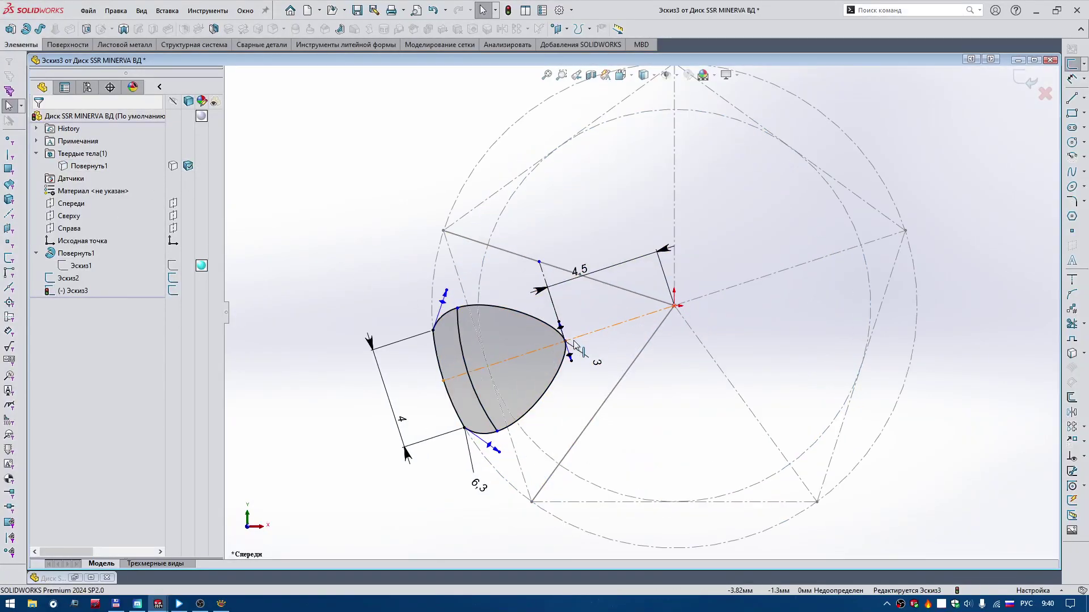
scroll(575, 344, "down", 1)
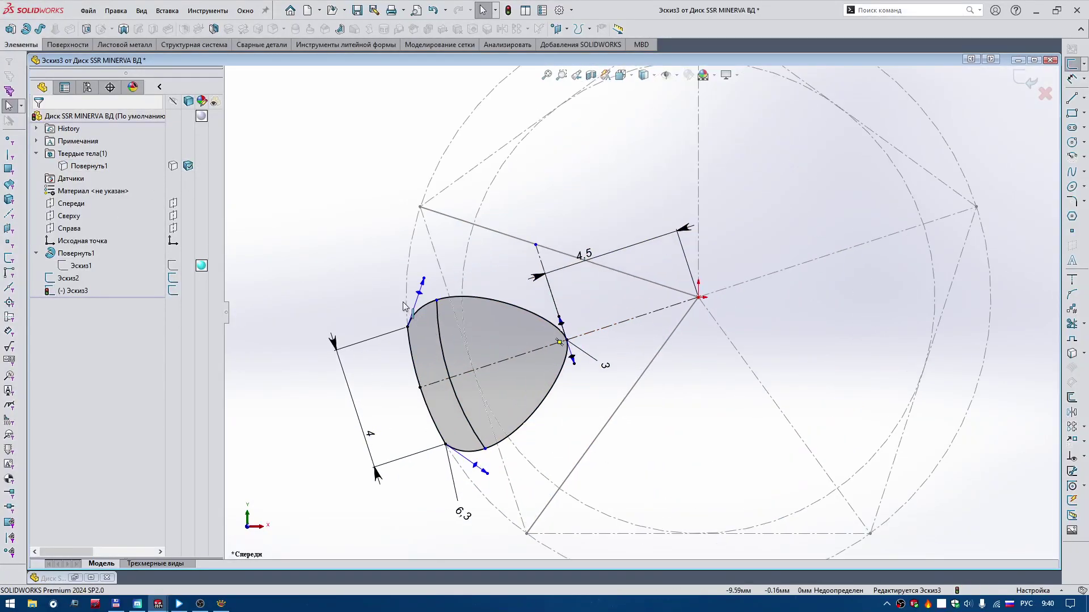
Step: Undo an accidental change to the upper spline, then switch to the wheel photo 2a.jpg
left_click(499, 302)
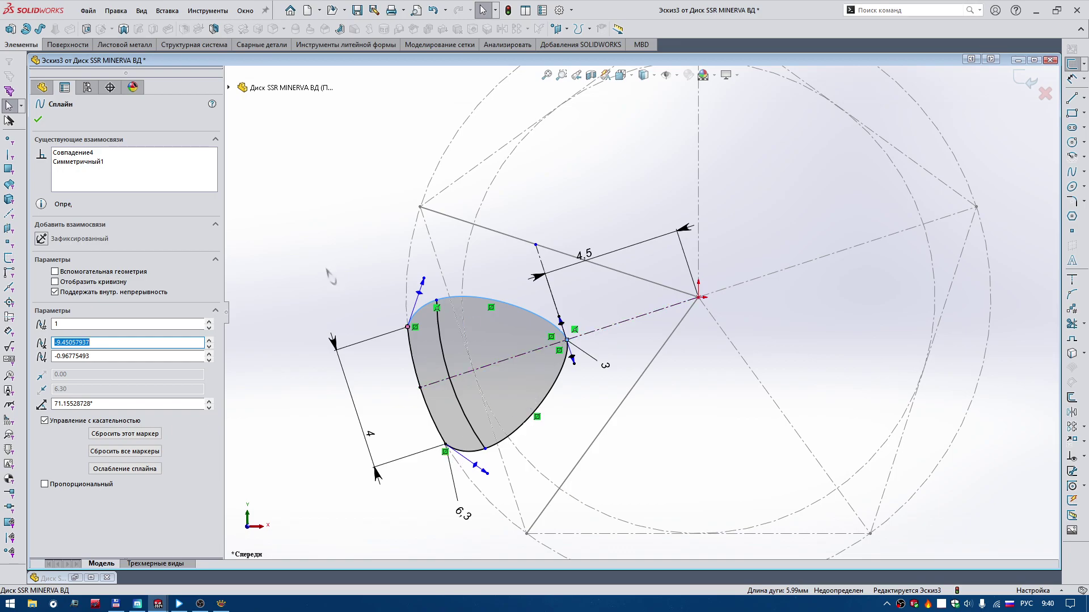
left_click(307, 267)
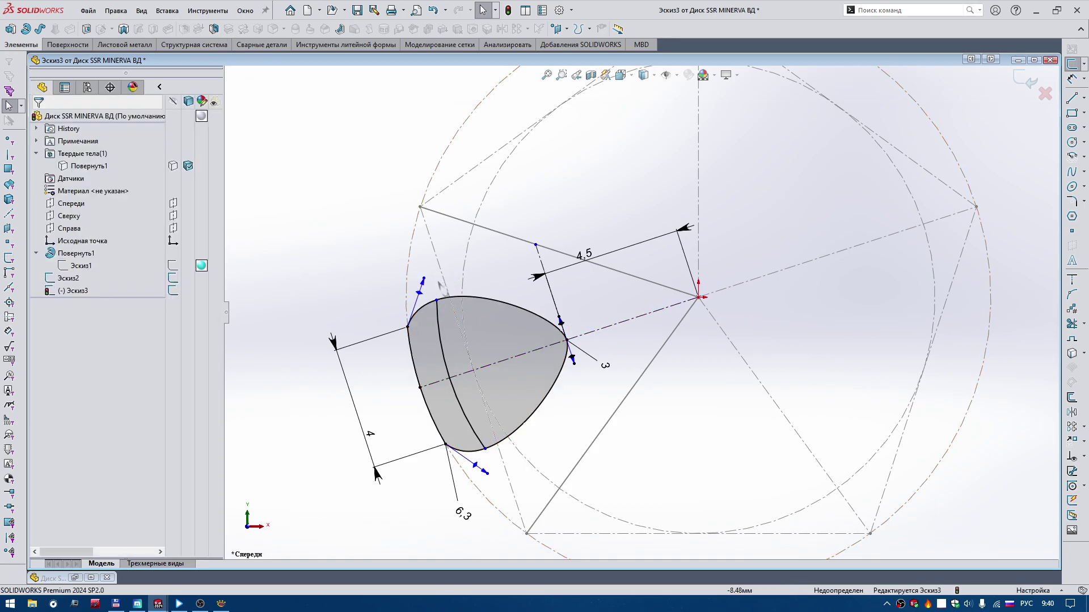
left_click(420, 274)
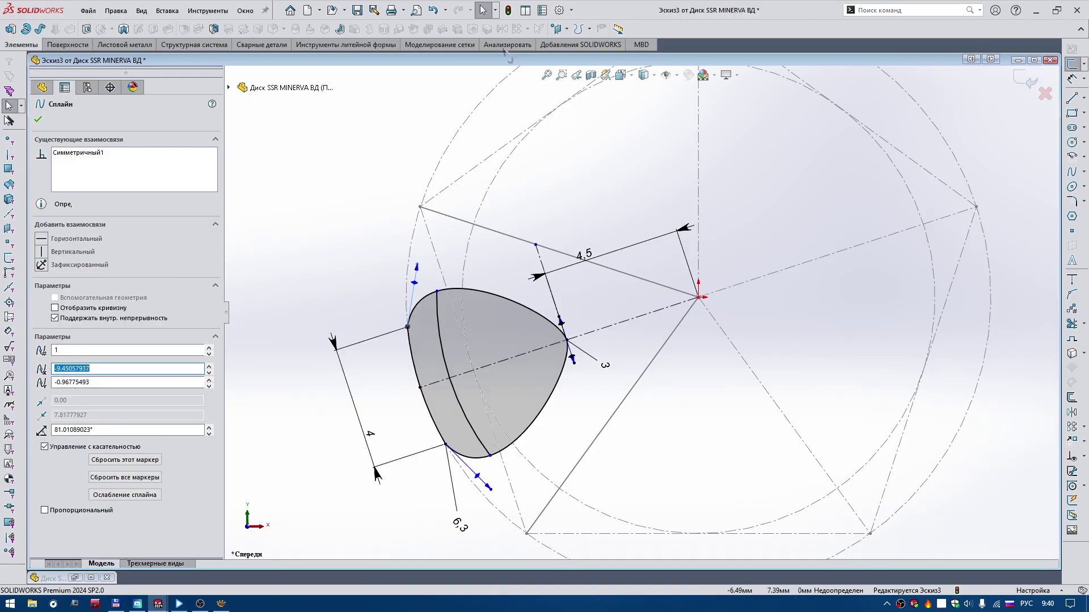
left_click(435, 11)
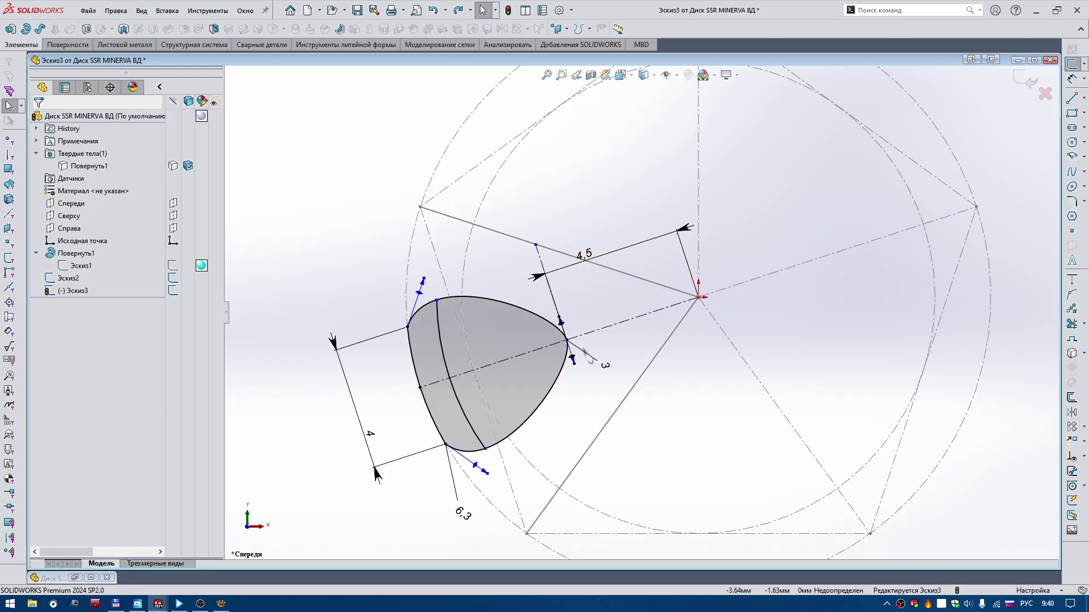
scroll(579, 364, "down", 3)
scroll(664, 254, "up", 1)
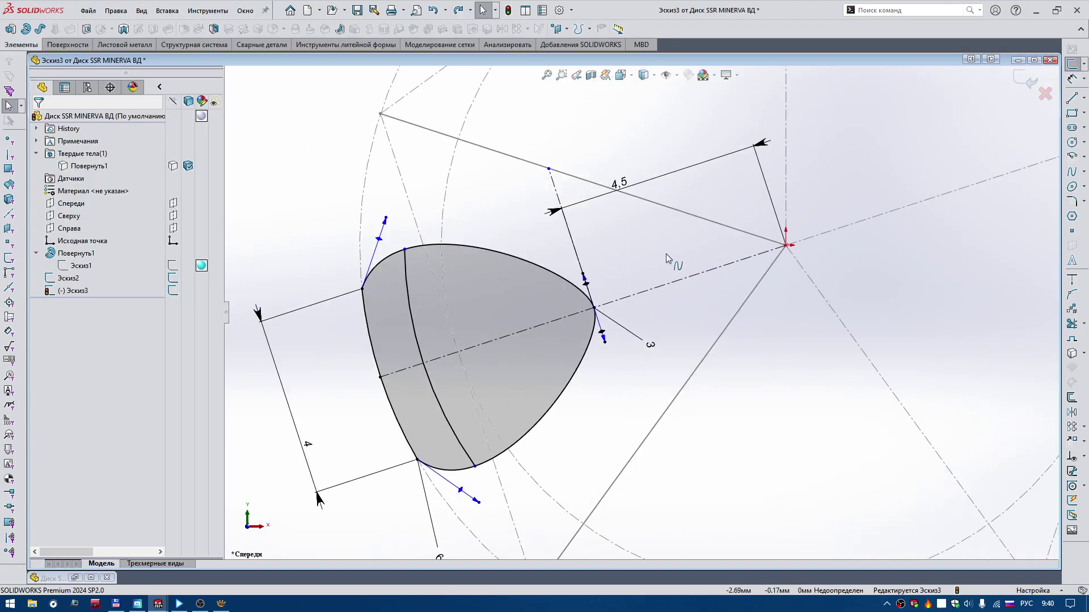
scroll(705, 263, "up", 2)
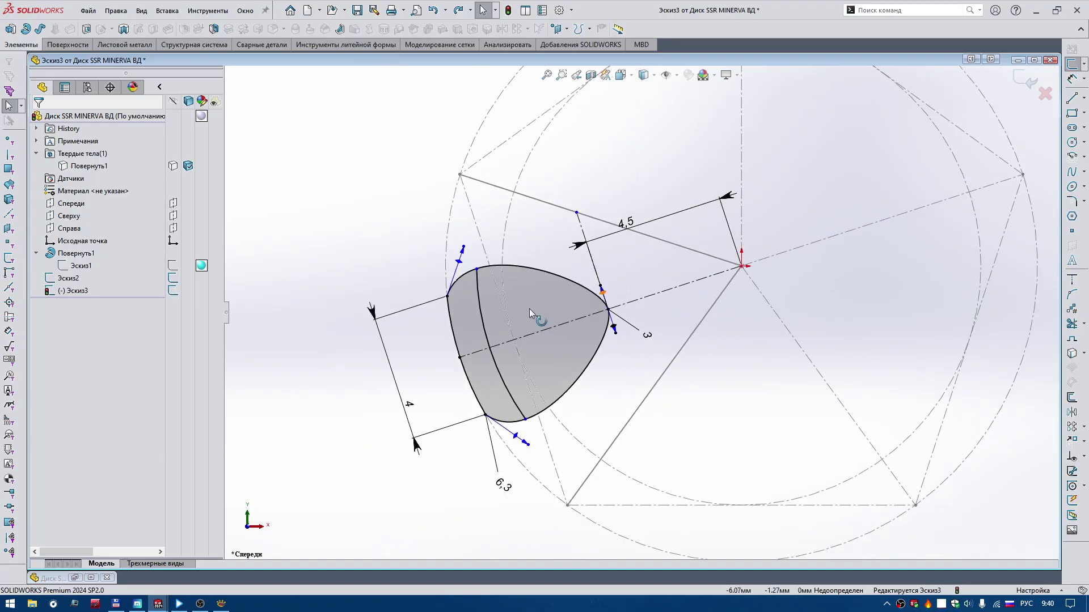
left_click(89, 166)
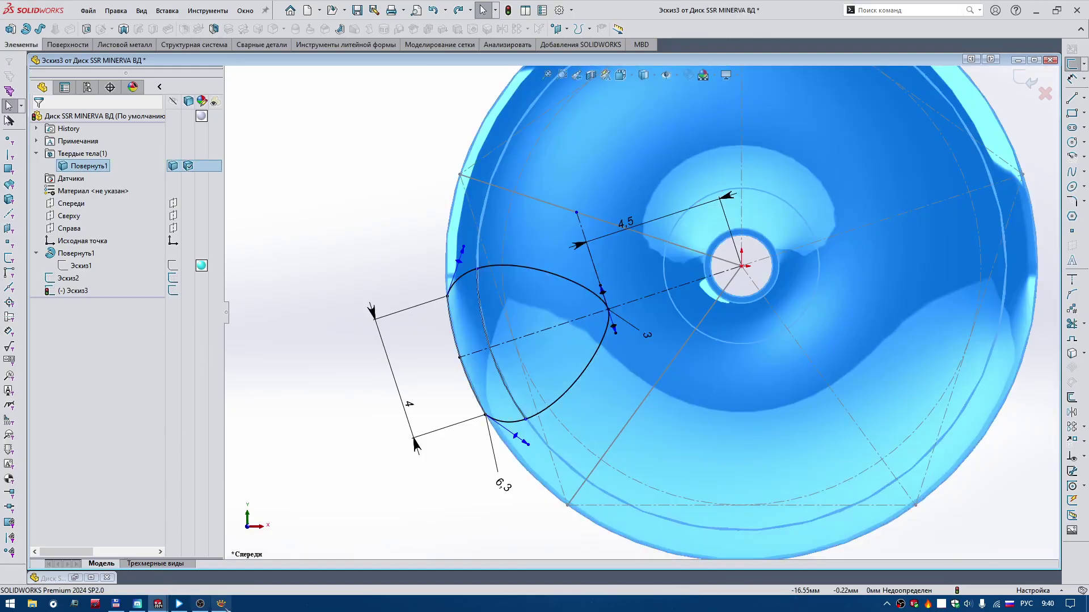
key("alt+Tab")
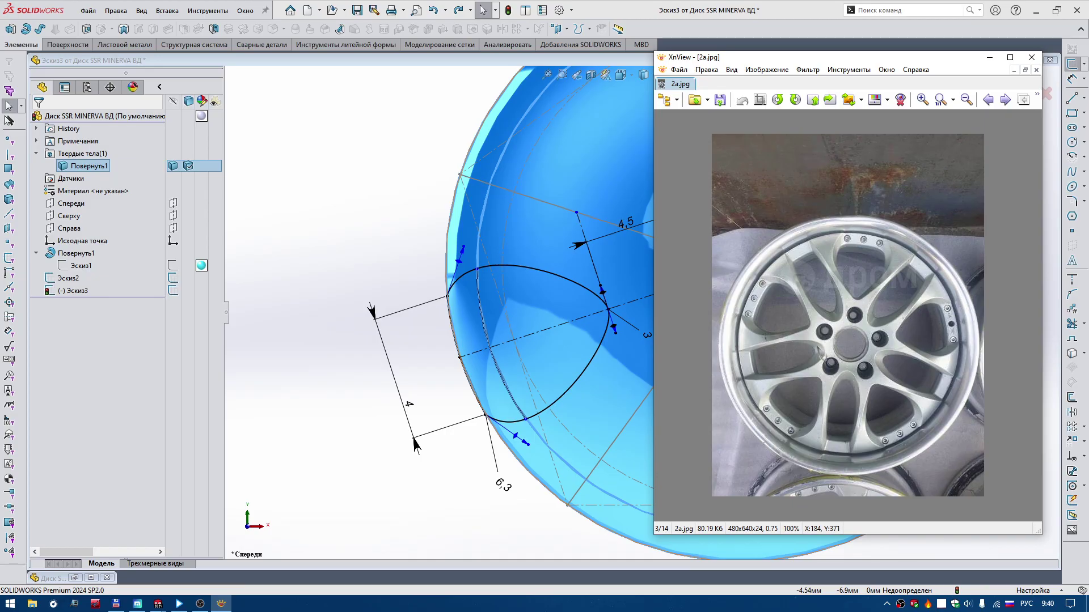
Step: Nudge the 4,5 offset dimension upward, recheck the wheel photo, and return to the model
left_click(990, 59)
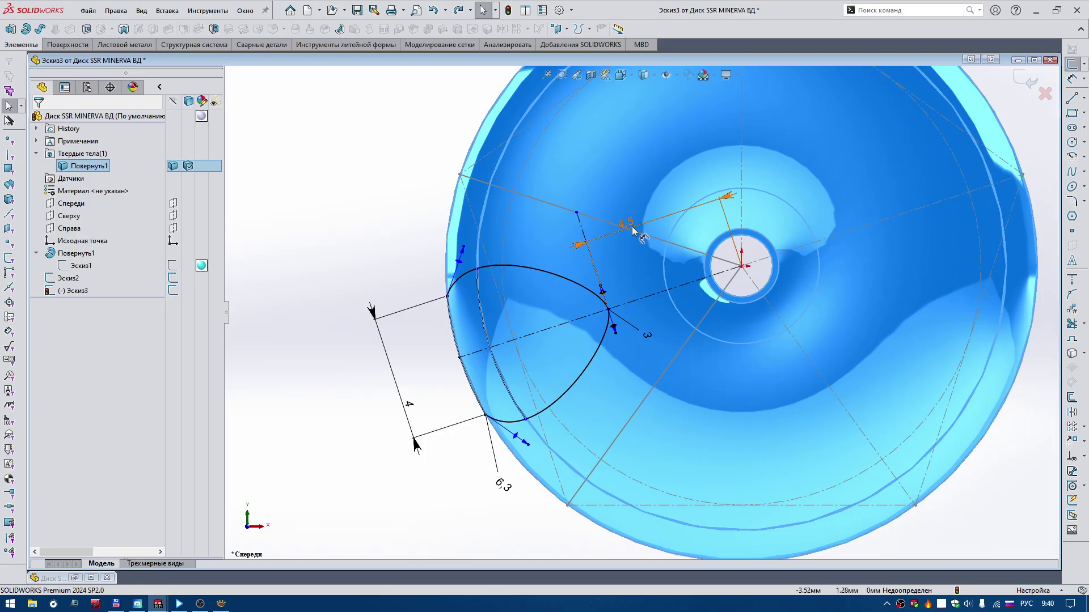
left_click_drag(633, 228, 631, 216)
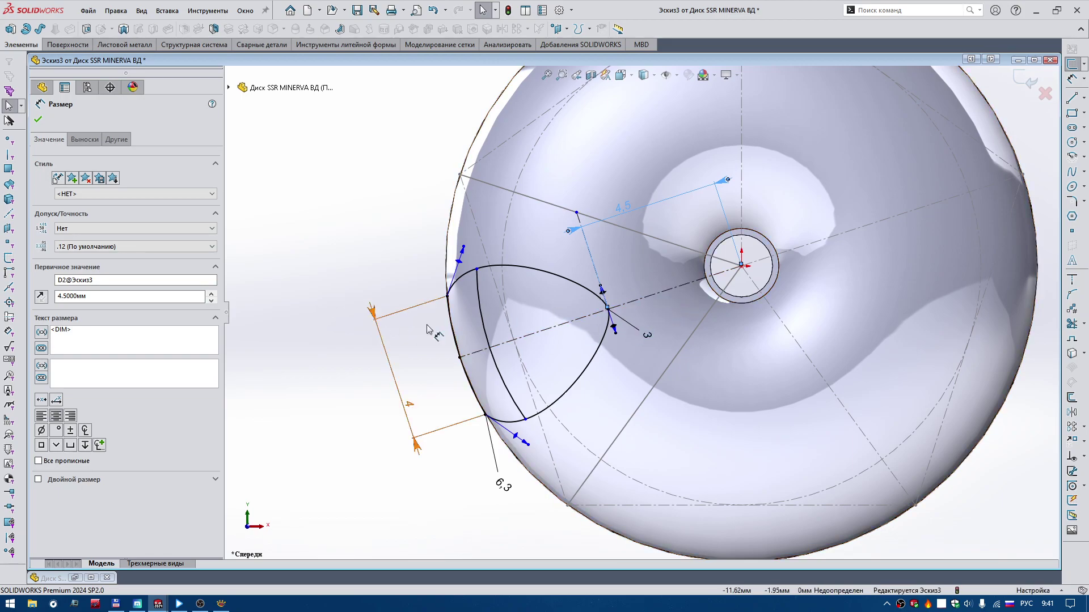
left_click(324, 265)
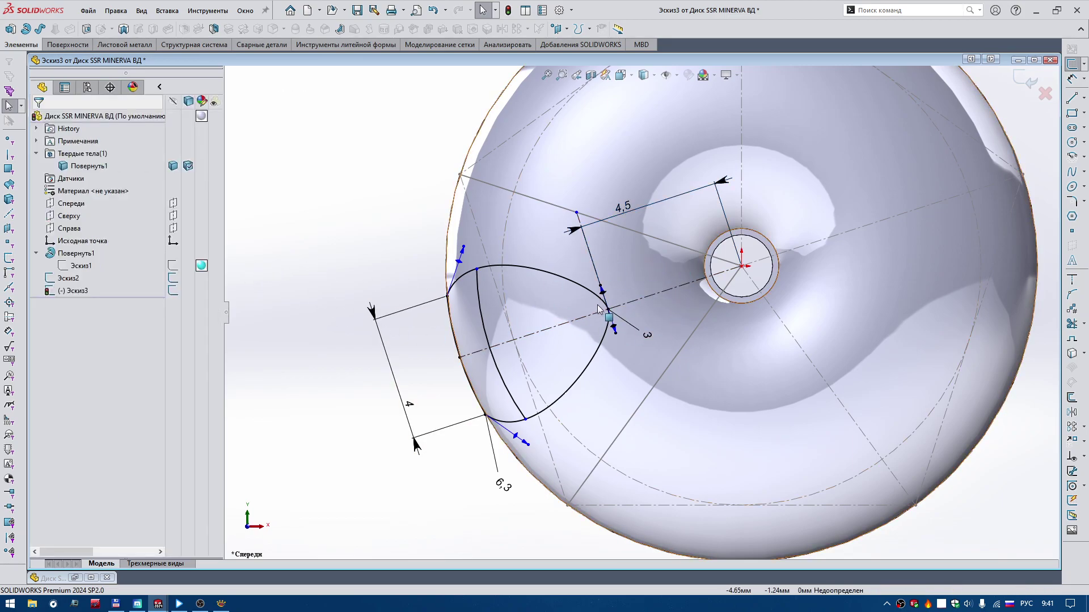
left_click(221, 603)
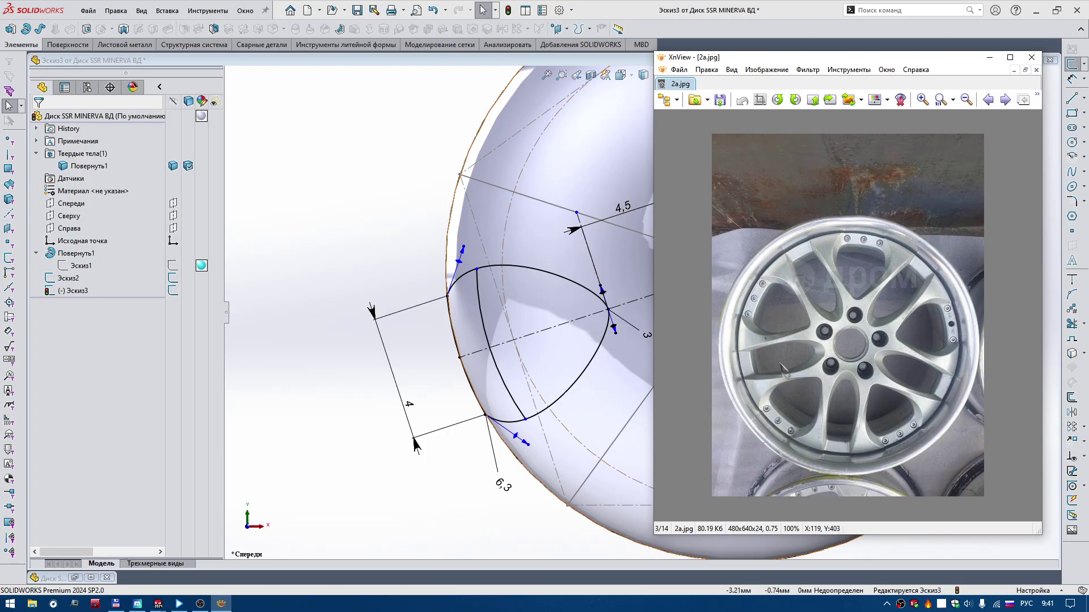
left_click(570, 285)
left_click(990, 58)
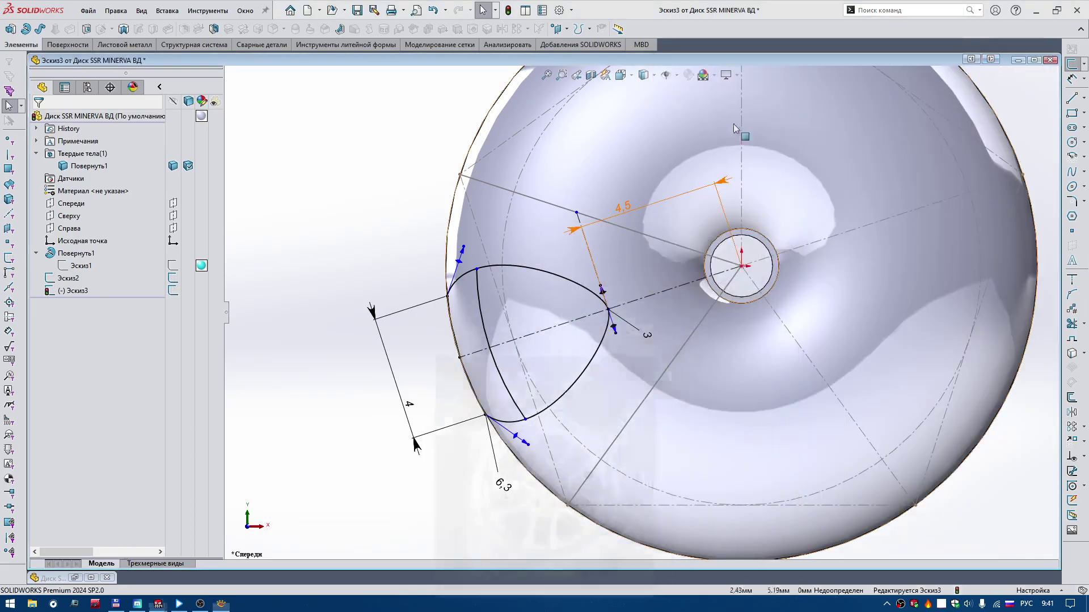
scroll(626, 336, "down", 2)
scroll(626, 337, "down", 1)
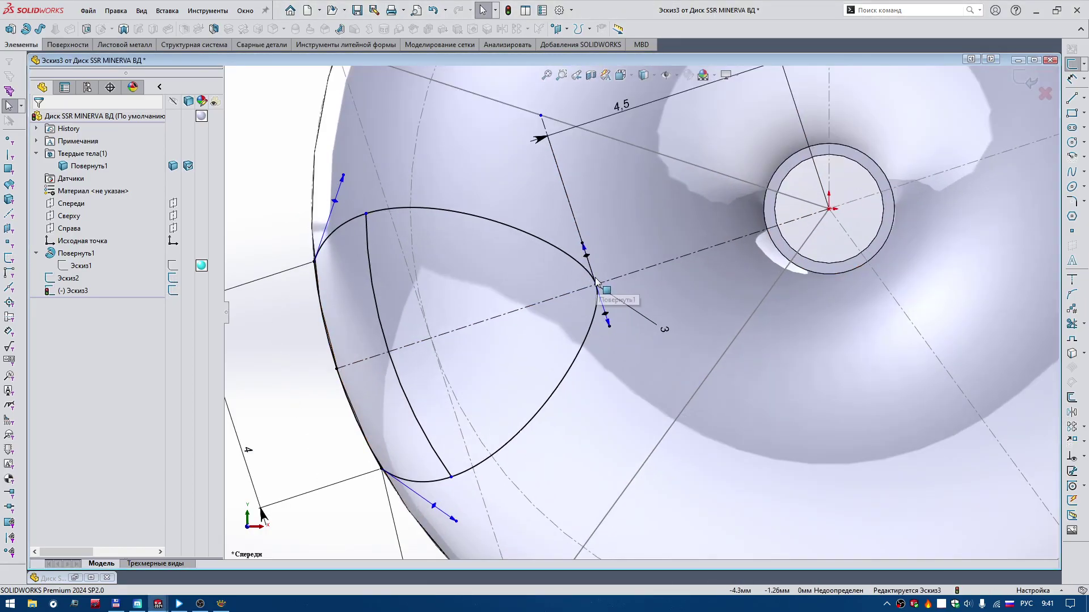
left_click(600, 306)
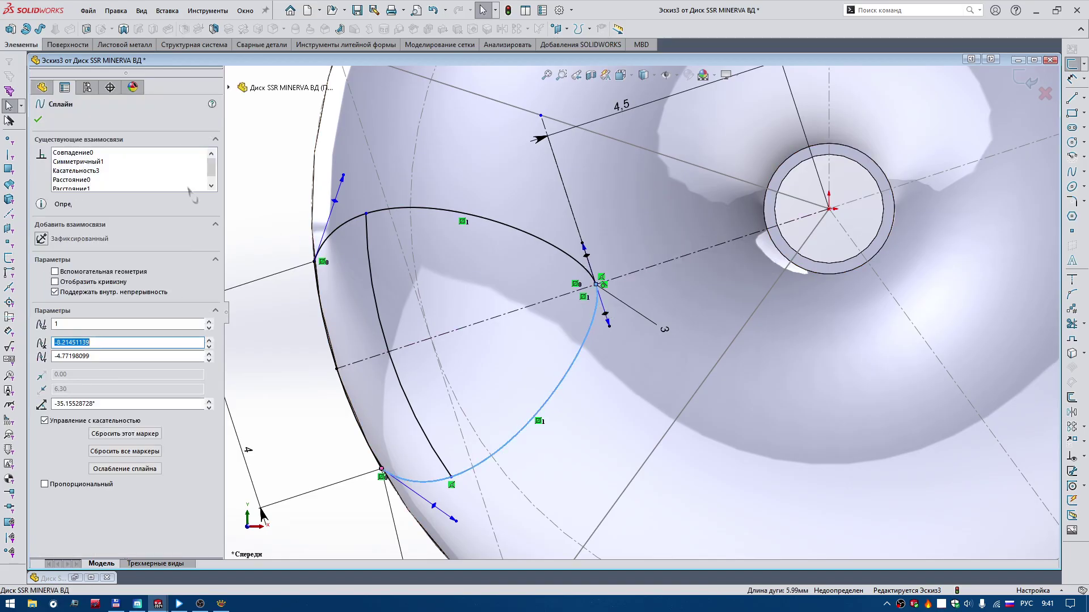
left_click(70, 171)
scroll(619, 273, "up", 1)
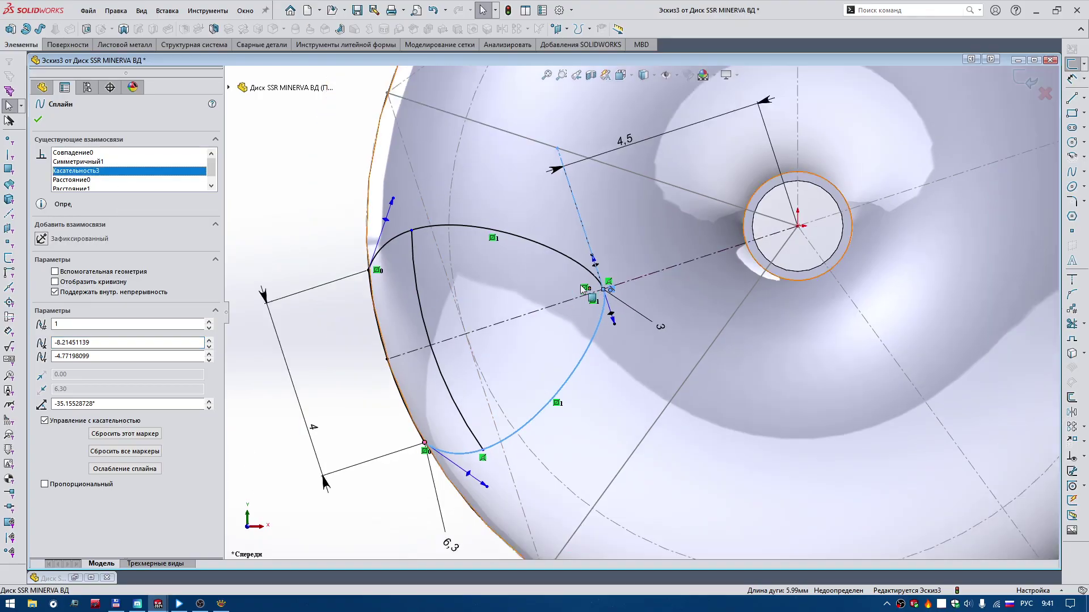
scroll(618, 273, "down", 1)
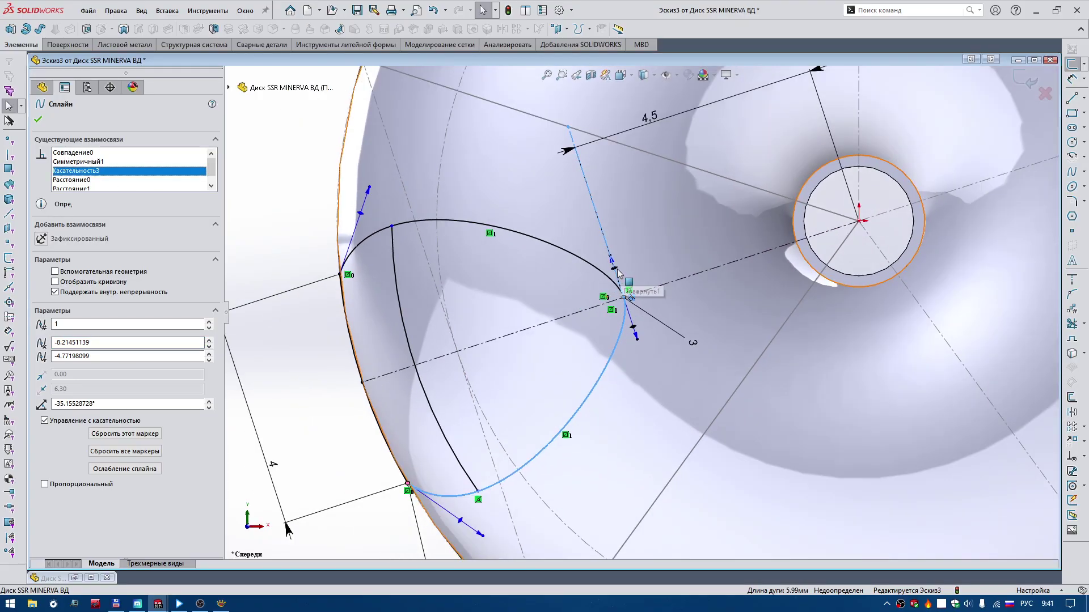
key("Escape")
left_click(567, 126)
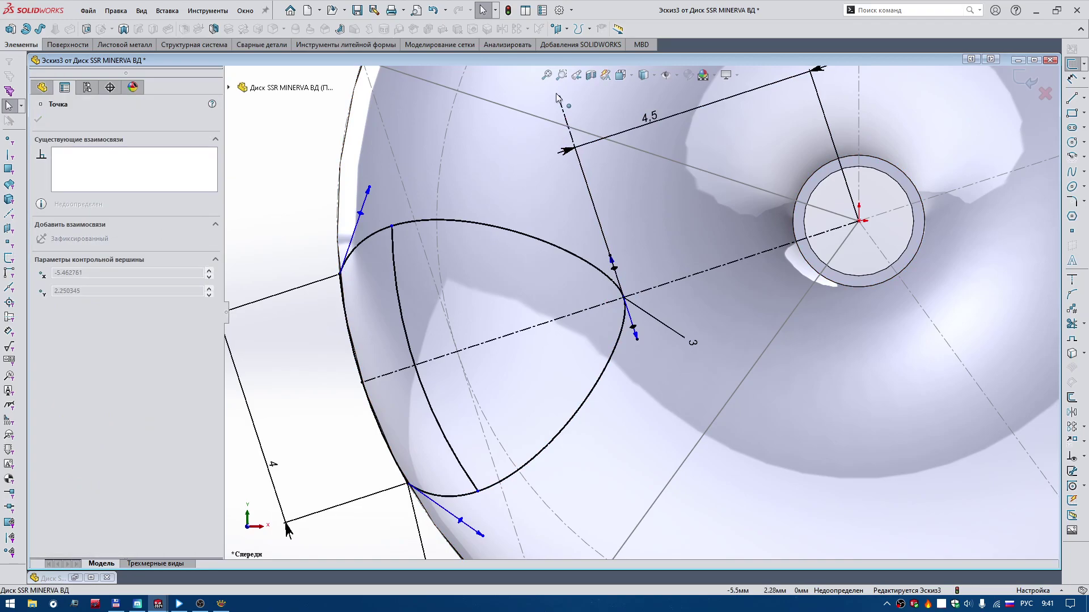
scroll(512, 142, "up", 2)
key("Escape")
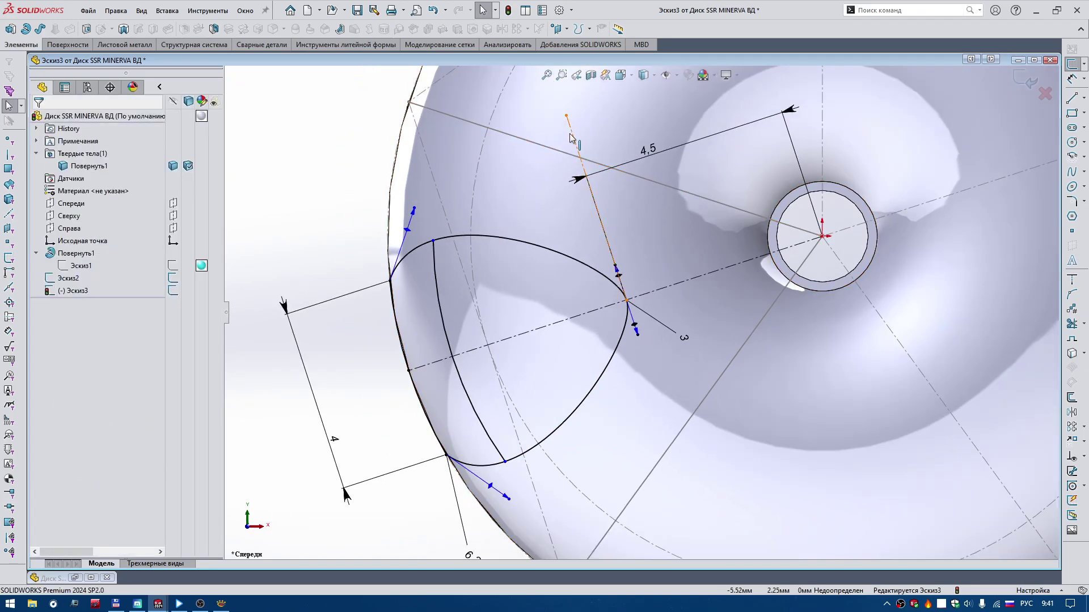
left_click(571, 136)
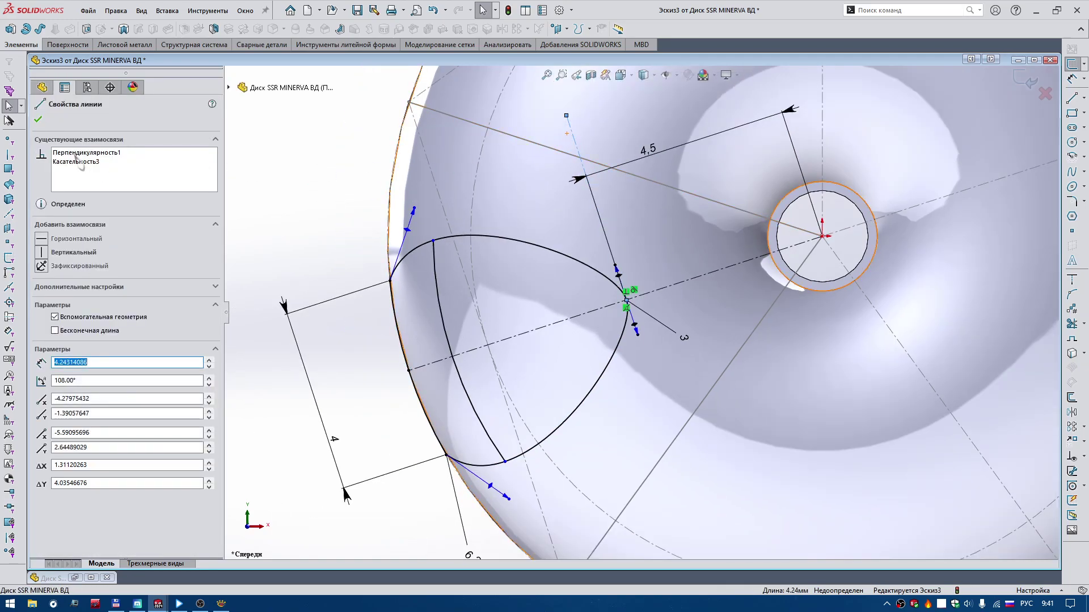
key("Escape")
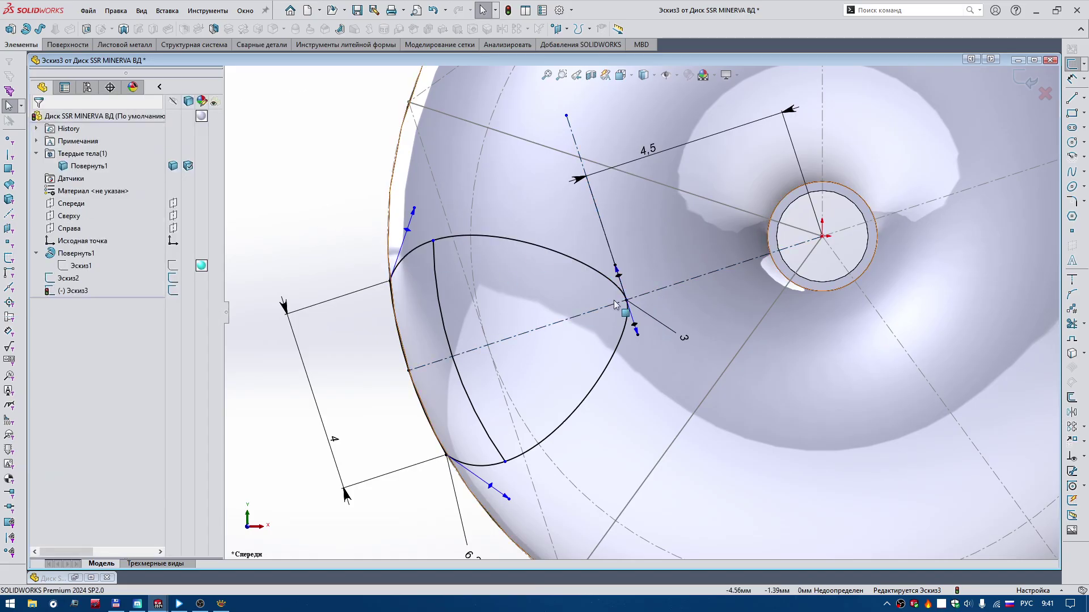
scroll(616, 305, "down", 3)
left_click(623, 282)
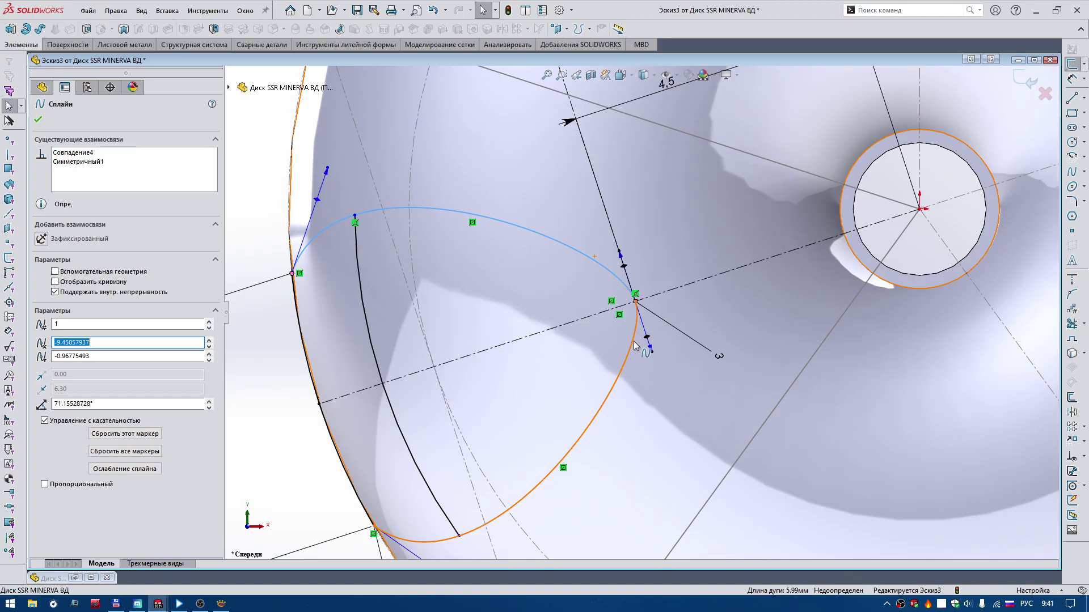
scroll(635, 346, "up", 2)
left_click(326, 349)
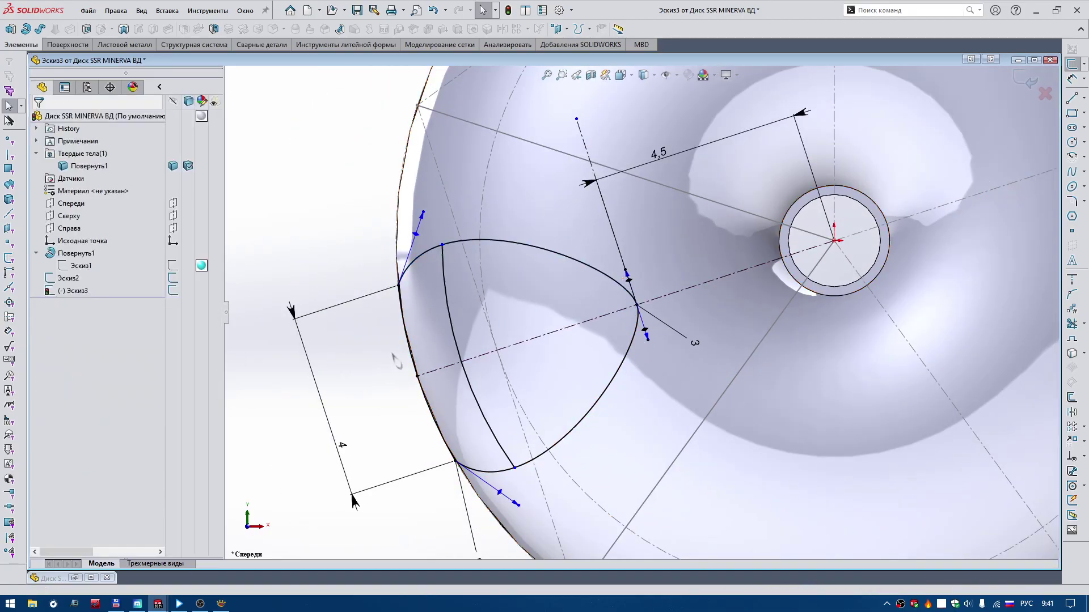
scroll(400, 465, "up", 1)
key("z")
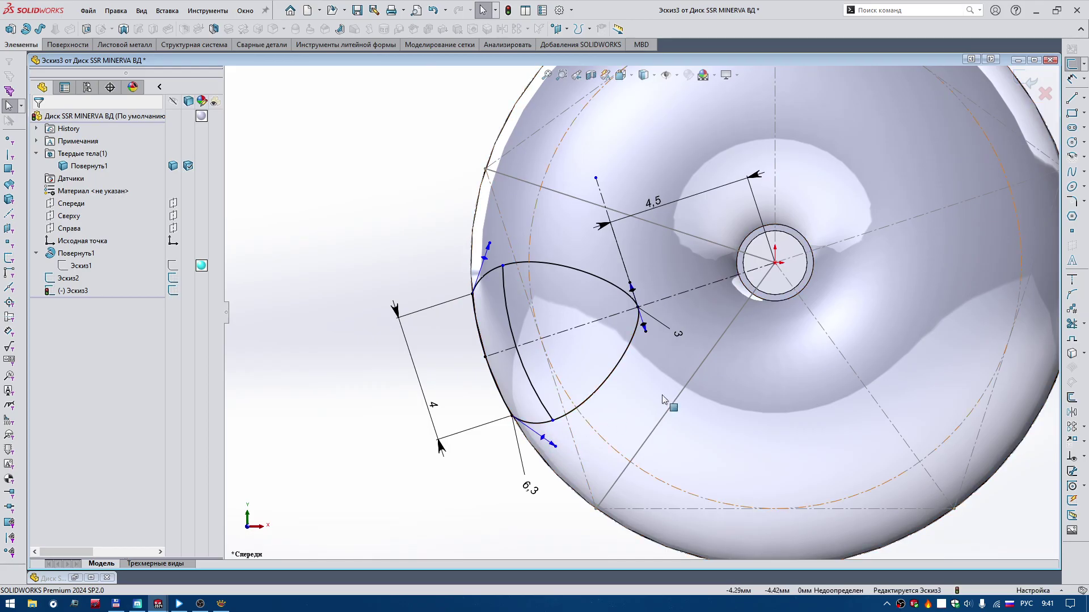
scroll(650, 331, "down", 2)
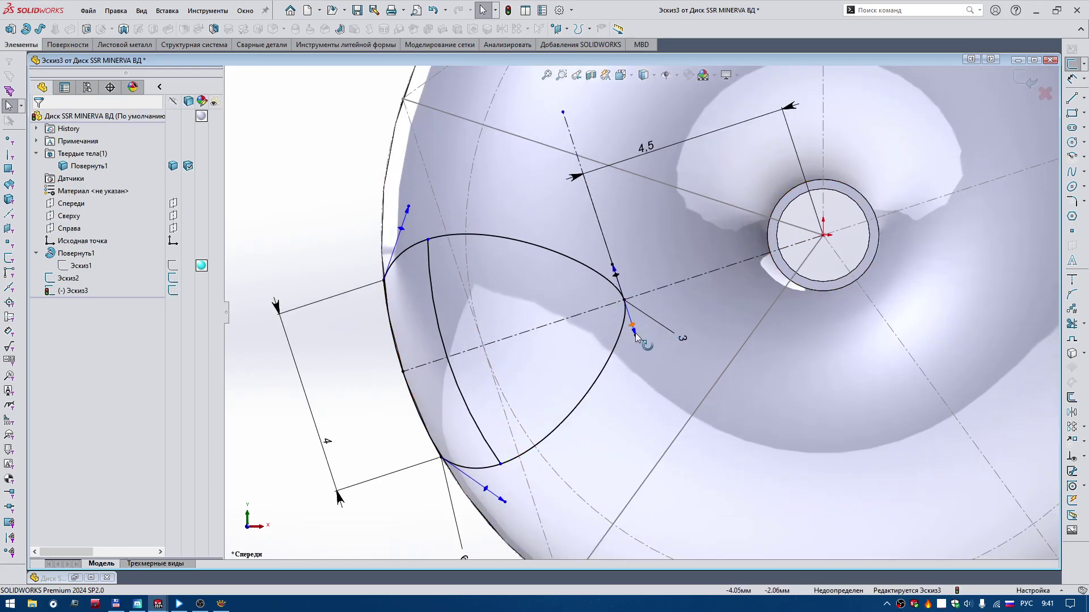
scroll(638, 335, "up", 1)
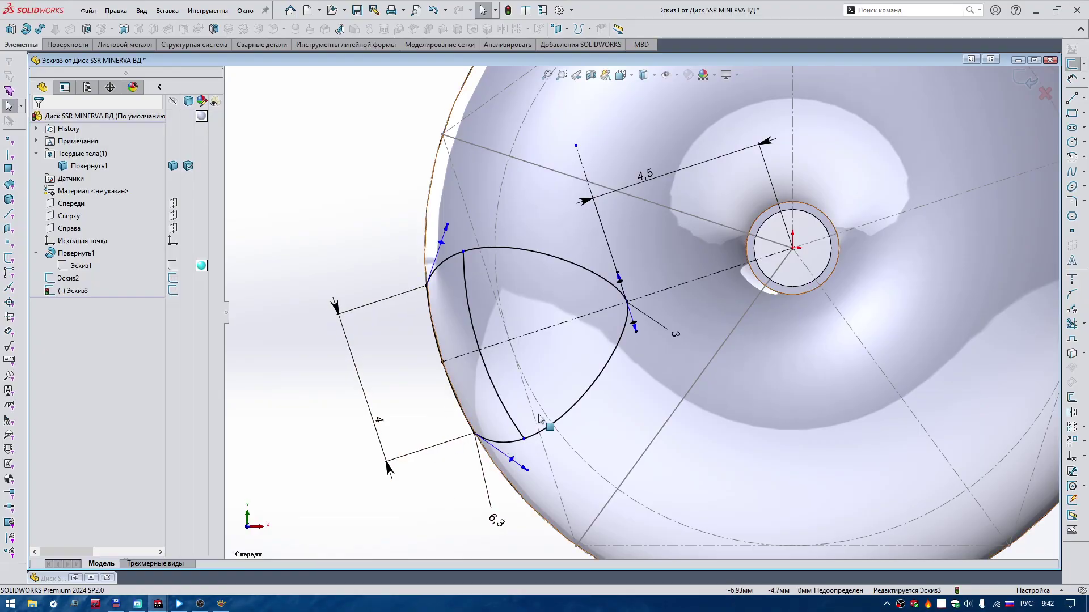
scroll(638, 318, "up", 1)
Step: Exit Эскиз3, trial an extruded cut with an Offset start, then cancel it
left_click(1031, 83)
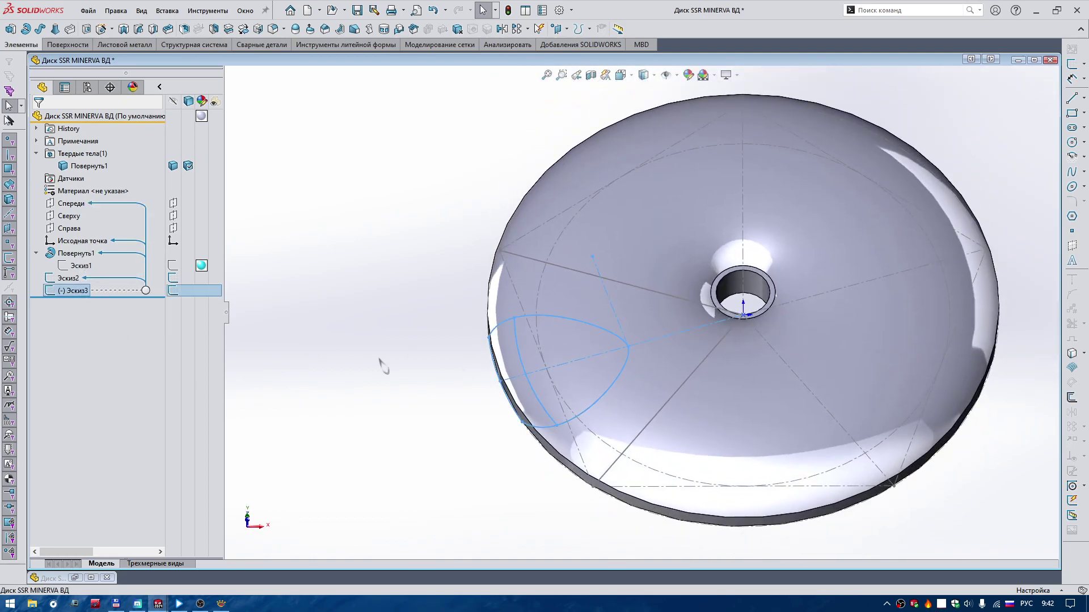
right_click_drag(380, 361, 449, 281)
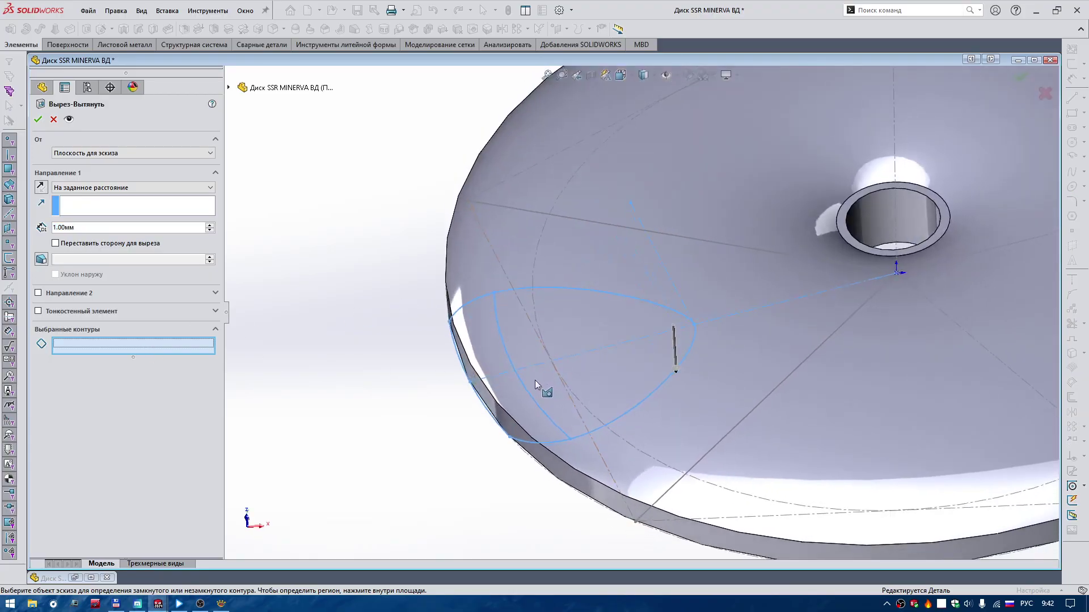
left_click(111, 153)
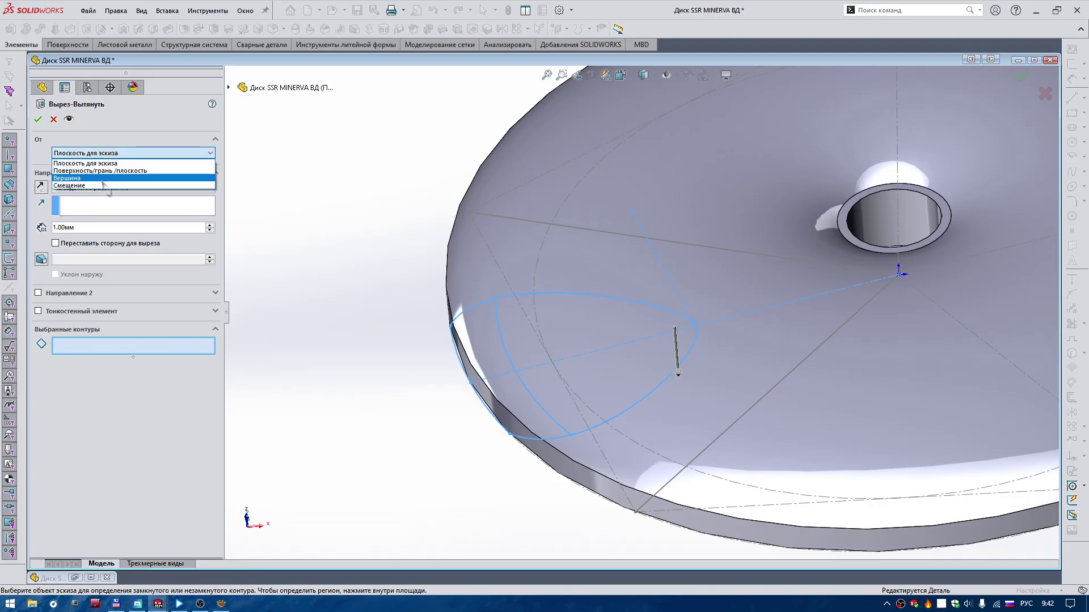
left_click(105, 192)
middle_click_drag(370, 282, 494, 413)
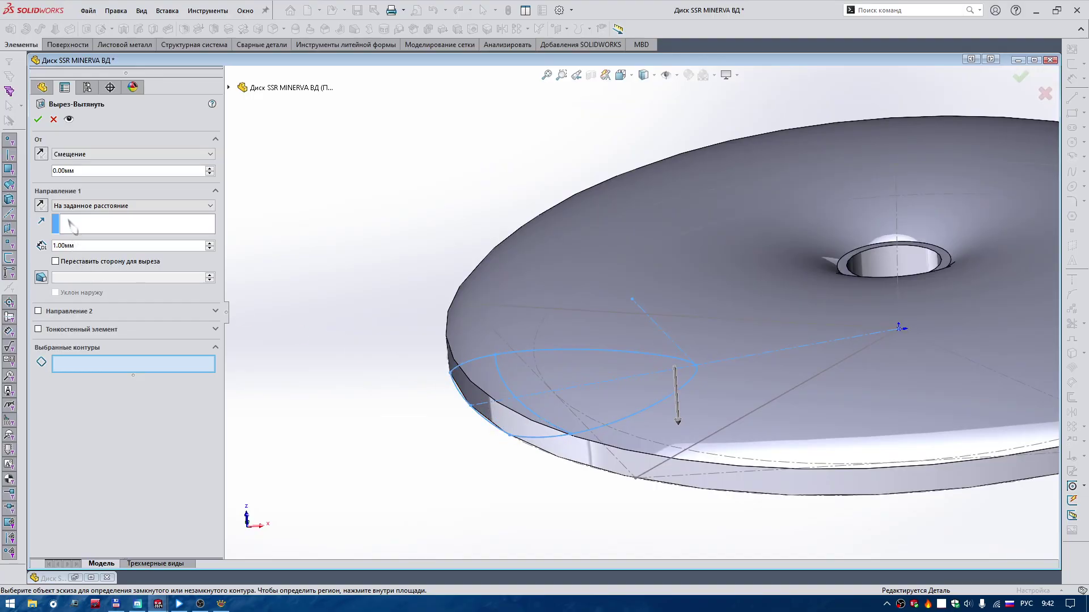
left_click(53, 119)
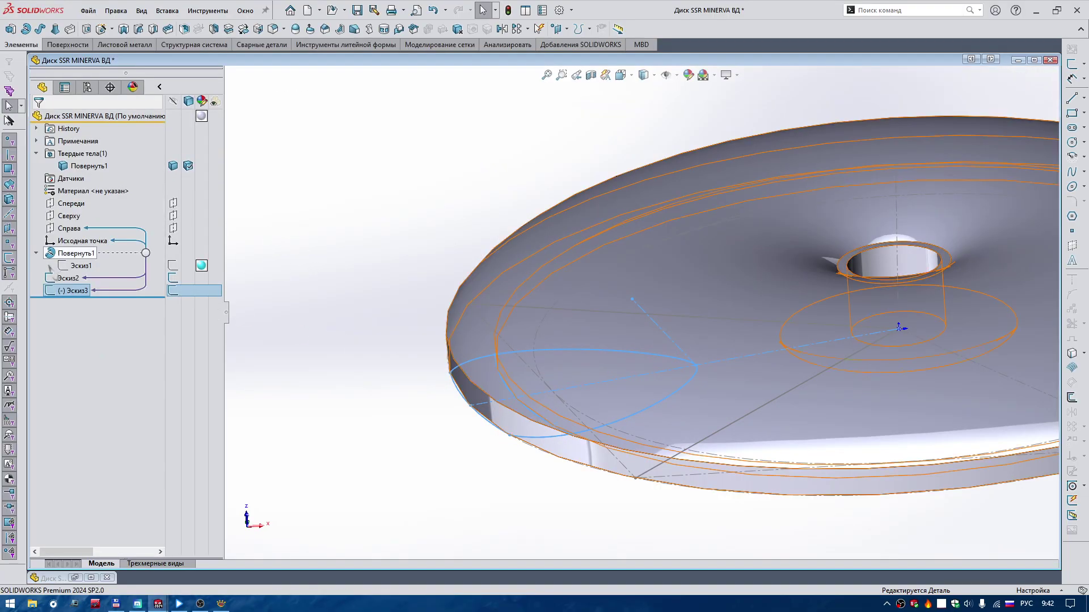
Step: Review Эскиз1's dimensions, then start an extruded cut on Эскиз3 with the mouse gesture
left_click(111, 277)
left_click(89, 232)
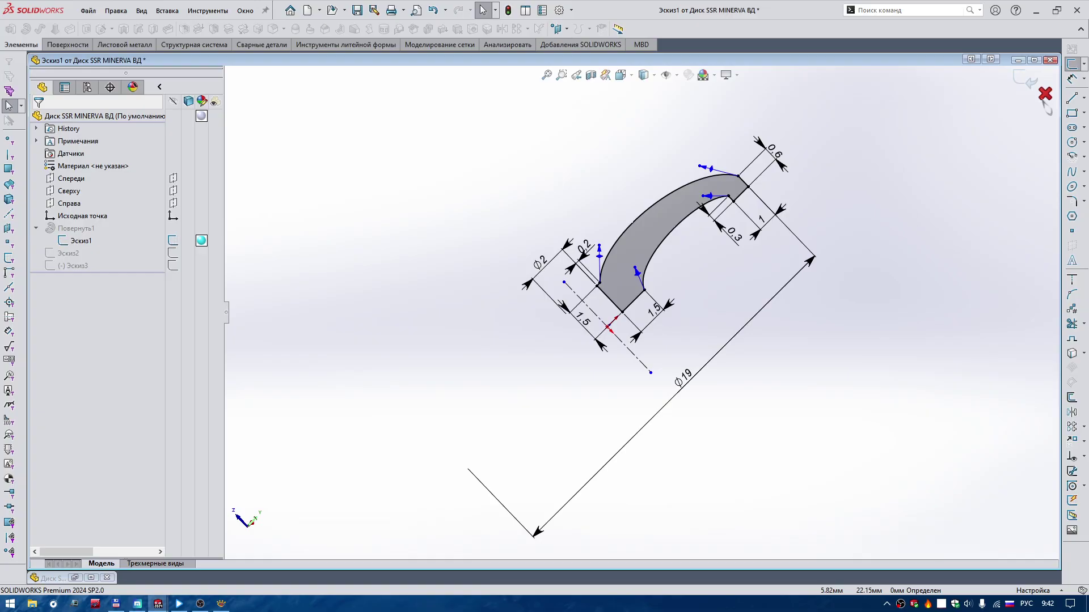
left_click(1045, 94)
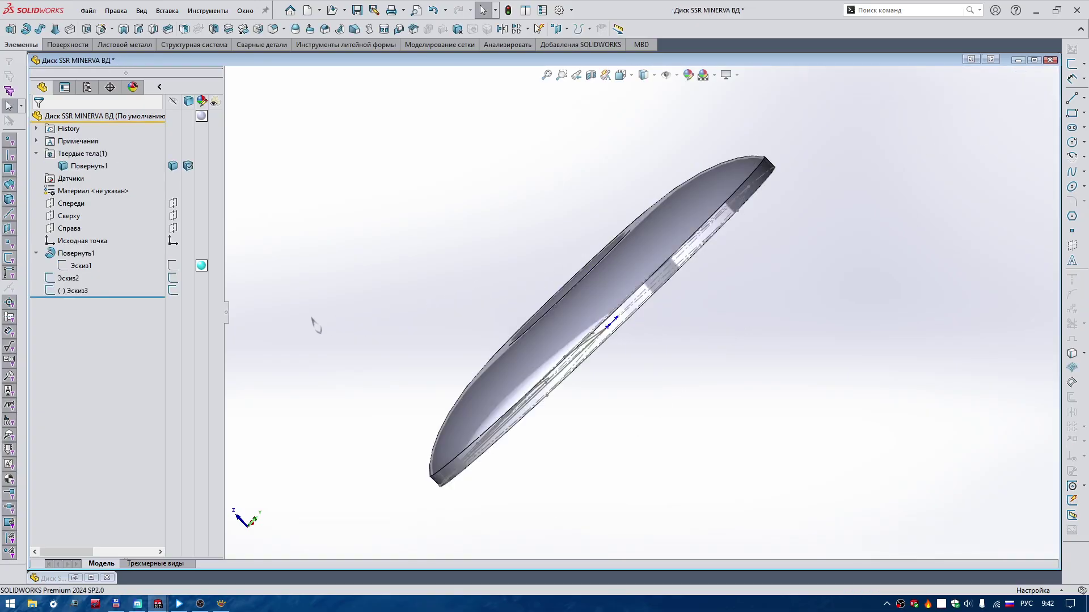
left_click(69, 290)
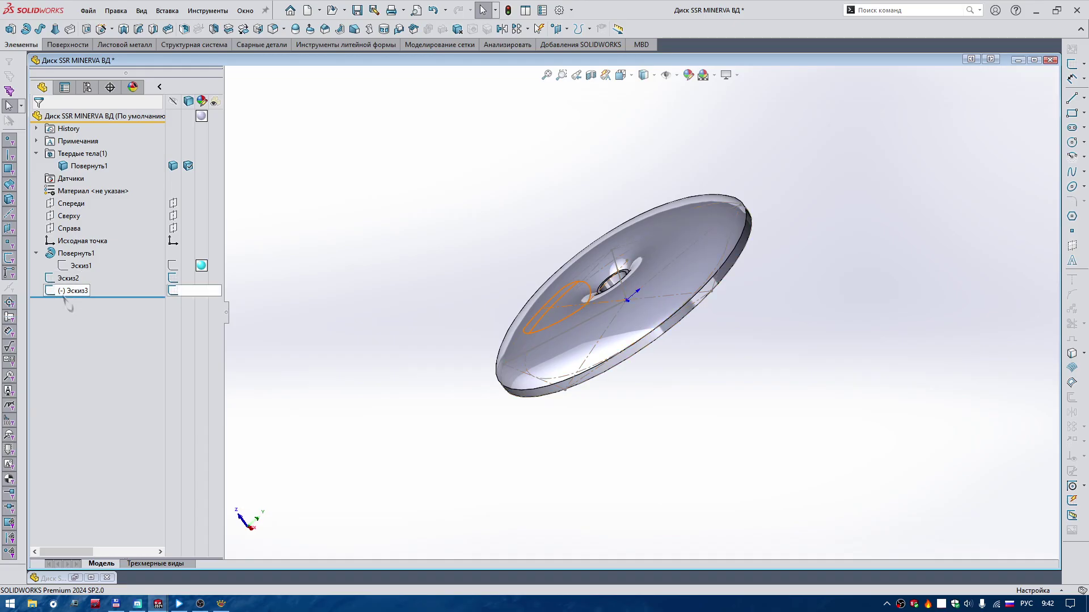
right_click_drag(378, 352, 397, 311)
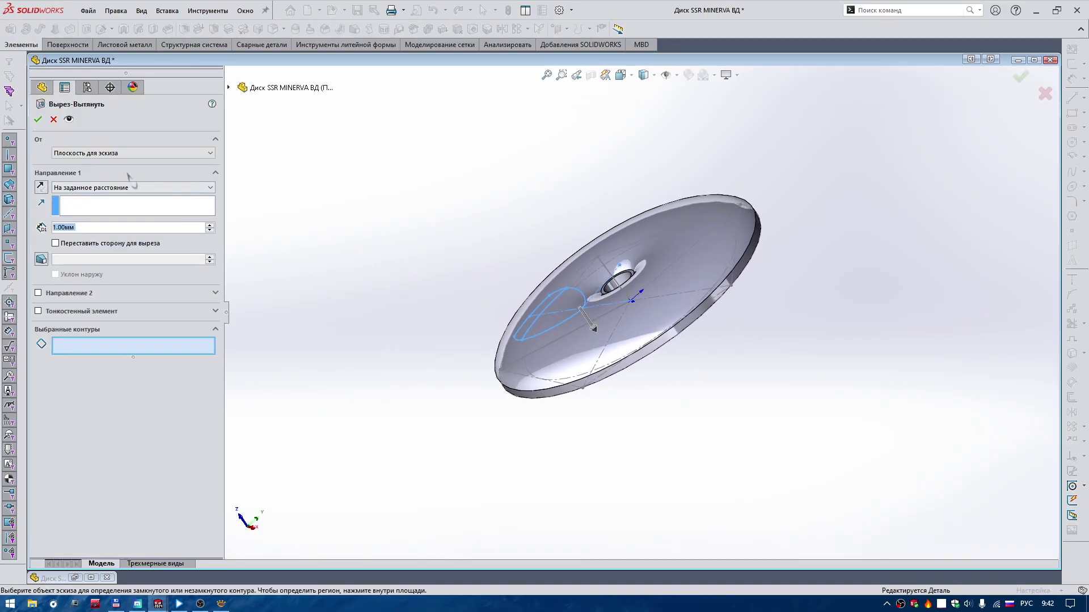
Step: Set the cut to start from an Offset of 0.60 mm, checking profile sketch Эскиз1
left_click(99, 154)
left_click(69, 176)
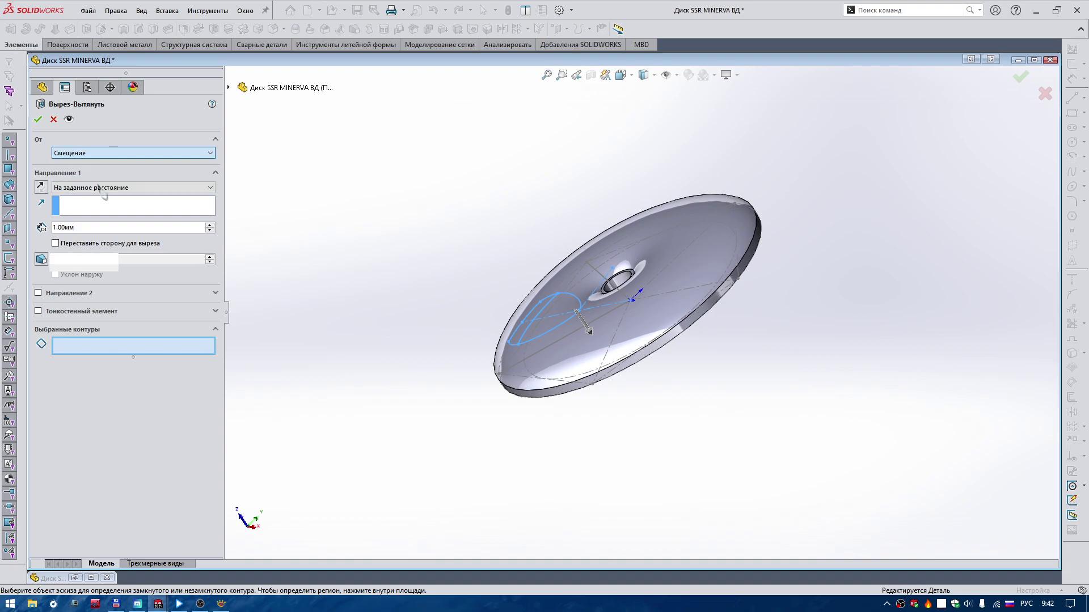
left_click(228, 88)
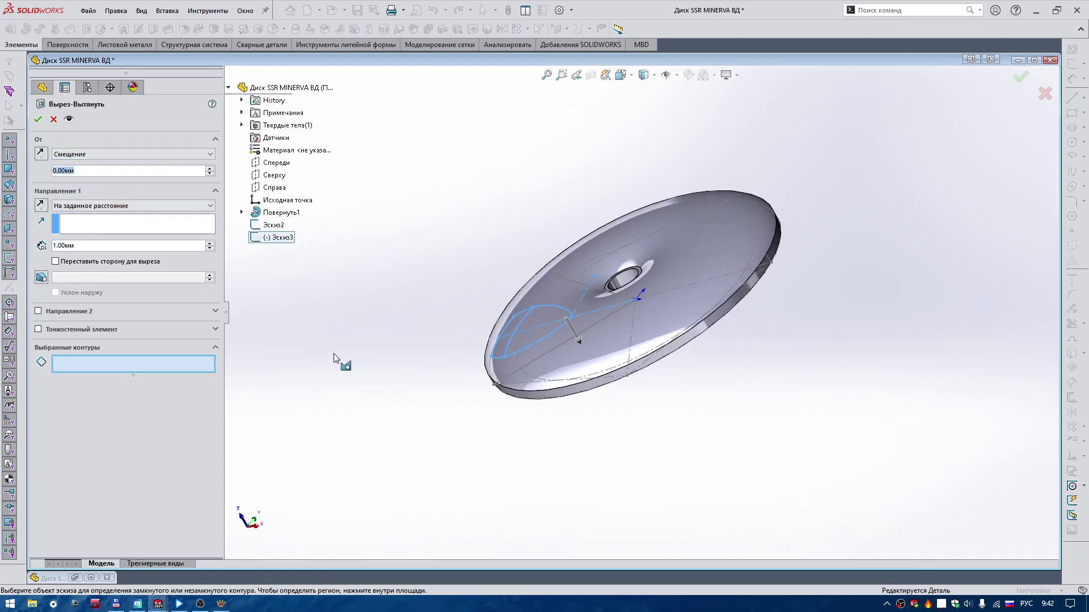
type("=")
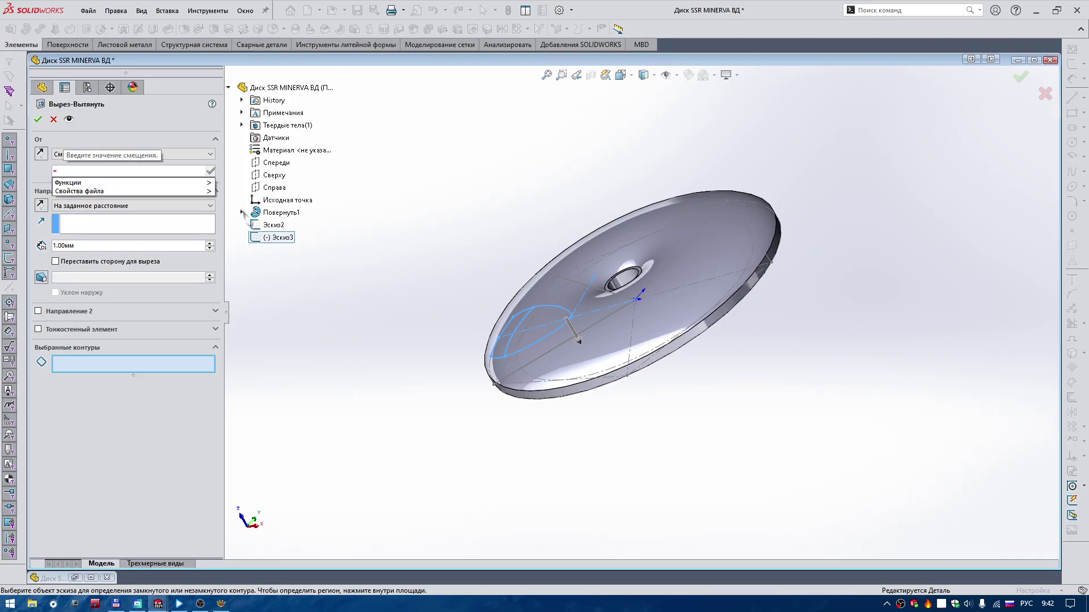
left_click(241, 212)
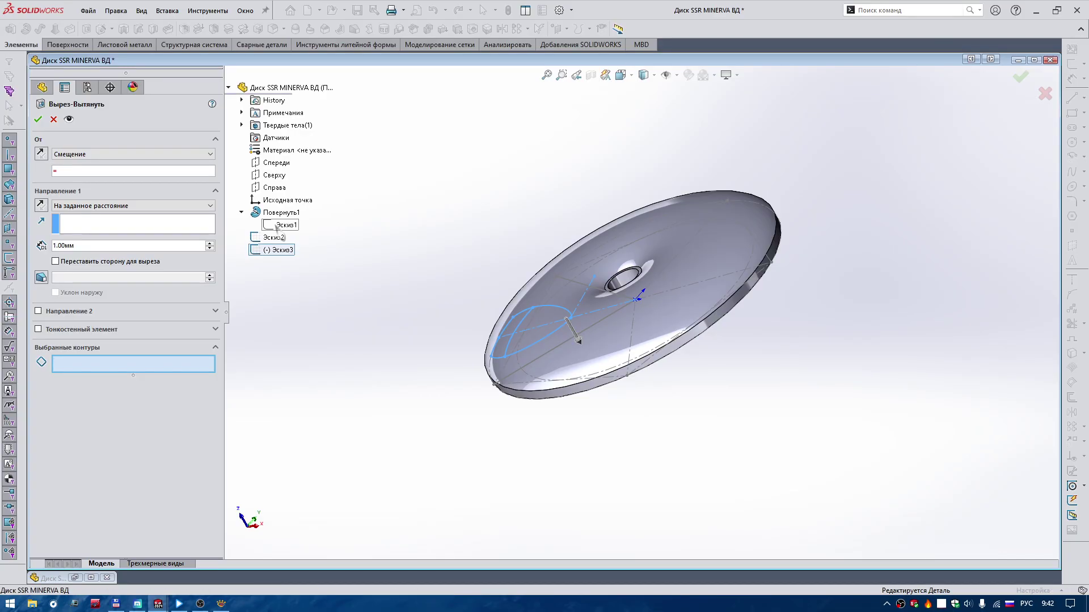
right_click(276, 227)
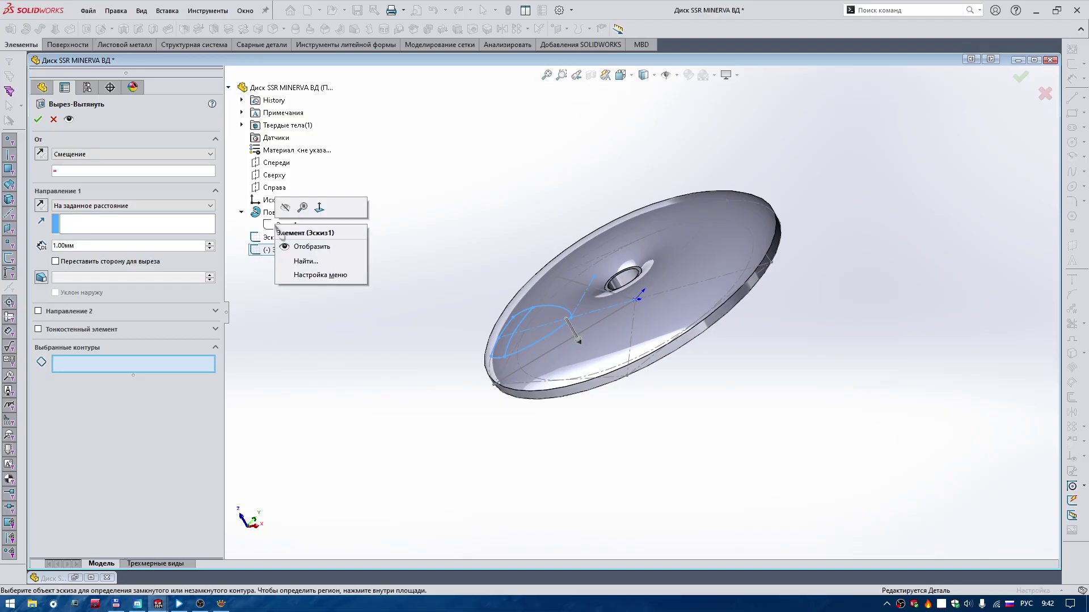
left_click(297, 262)
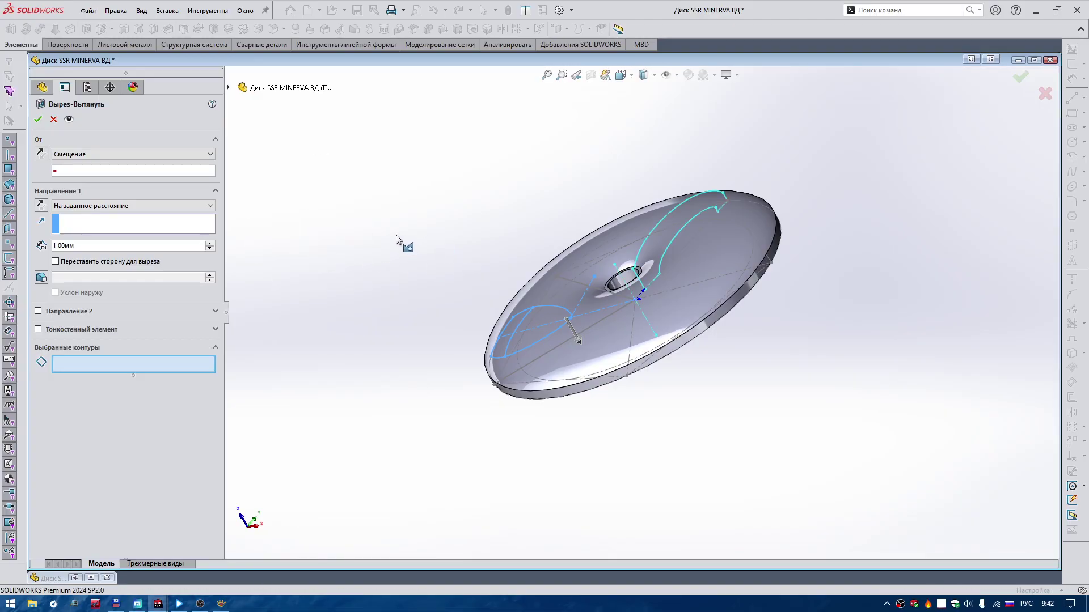
left_click(229, 88)
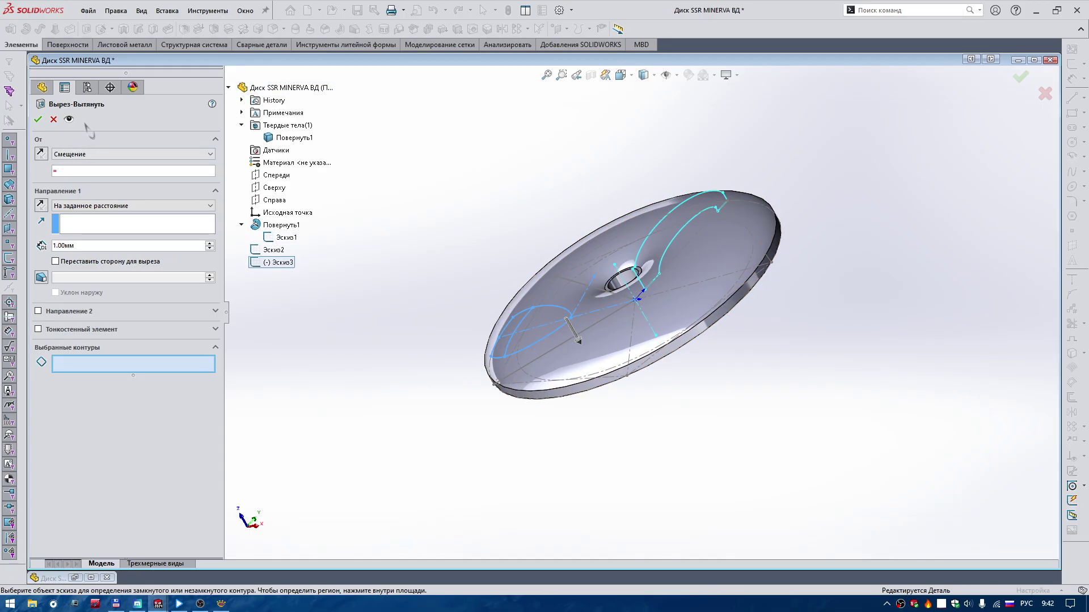
right_click(288, 117)
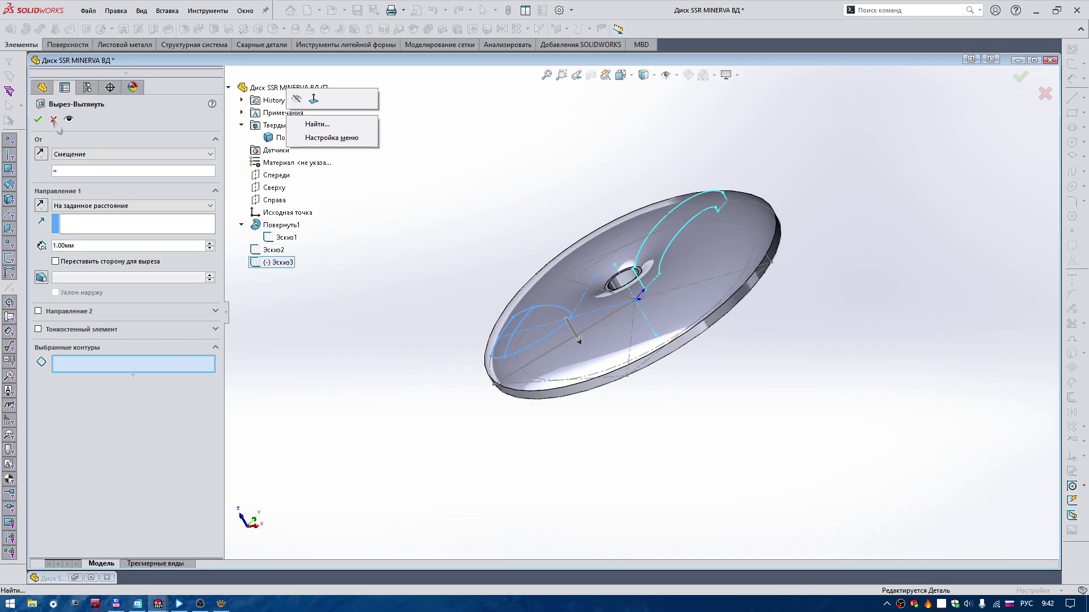
left_click(68, 175)
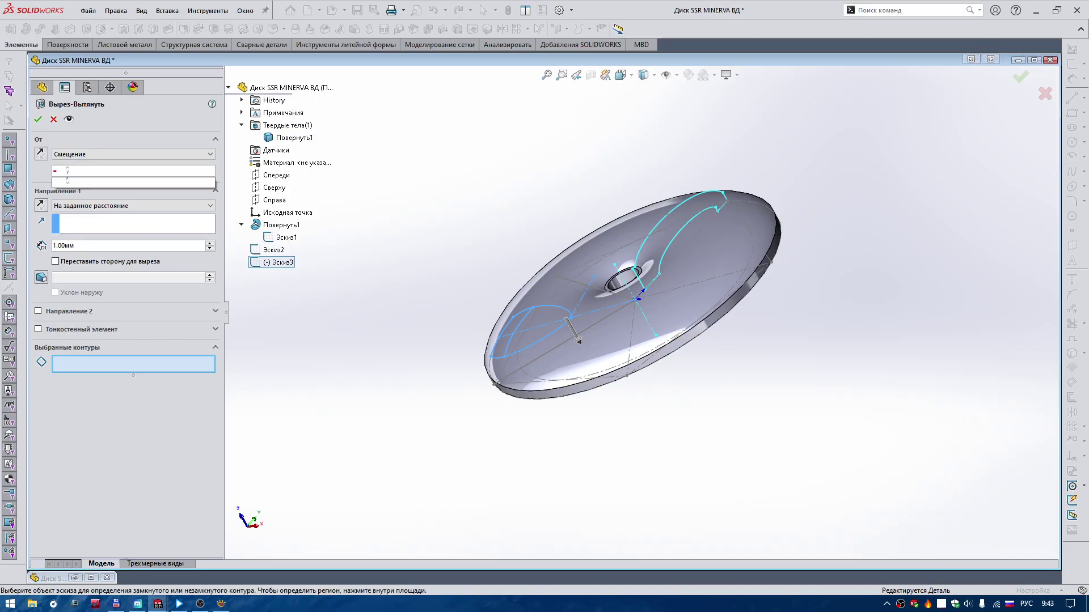
type(",6")
key("Return")
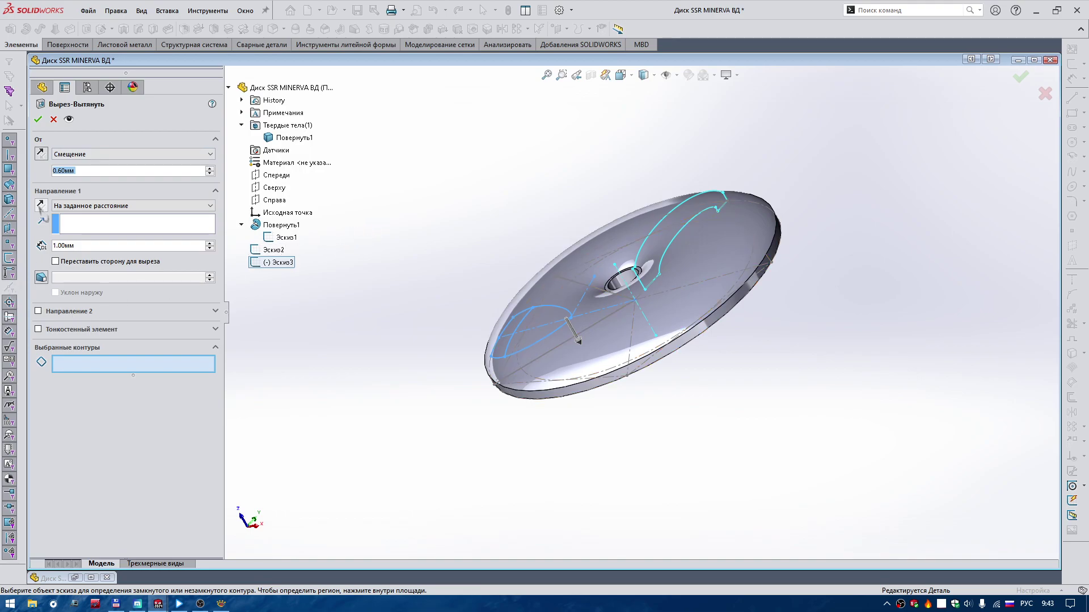
Step: Set the end condition to Up To Next, pick the Эскиз3 contour, and confirm
left_click(90, 206)
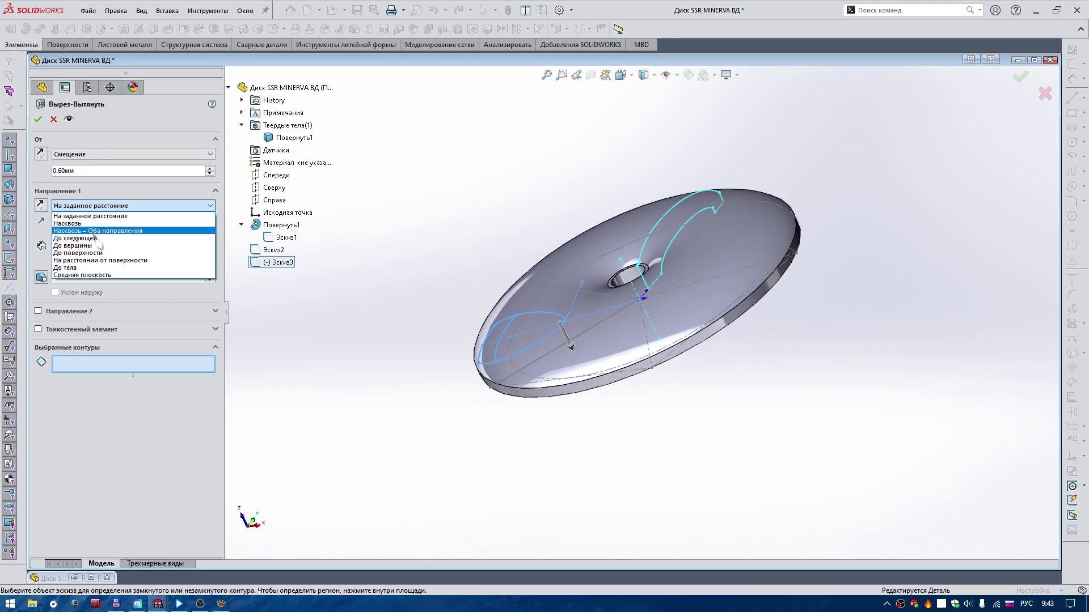
left_click(97, 238)
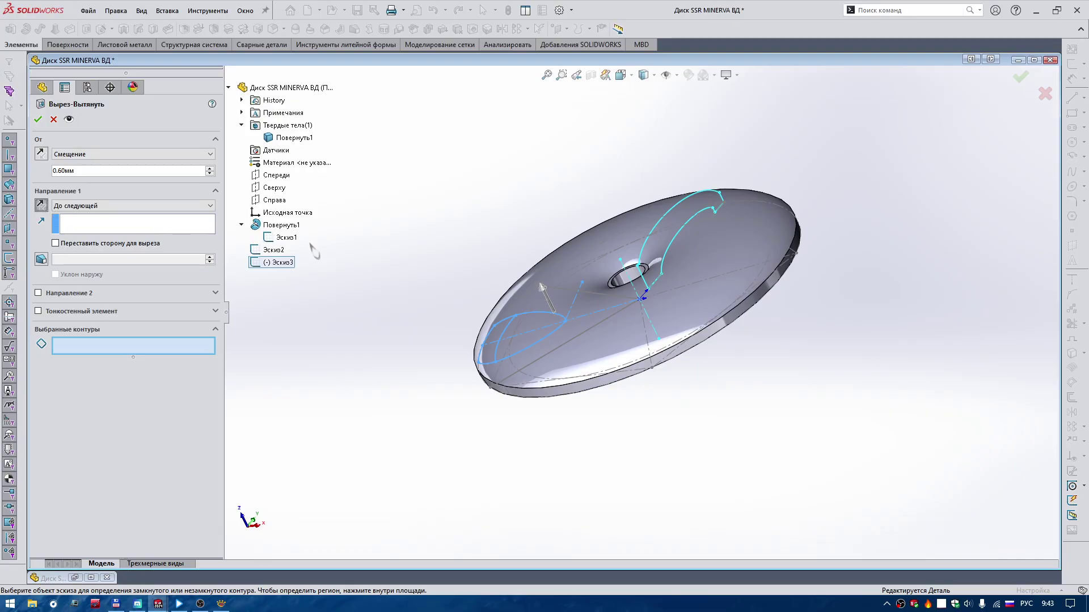
scroll(518, 343, "down", 5)
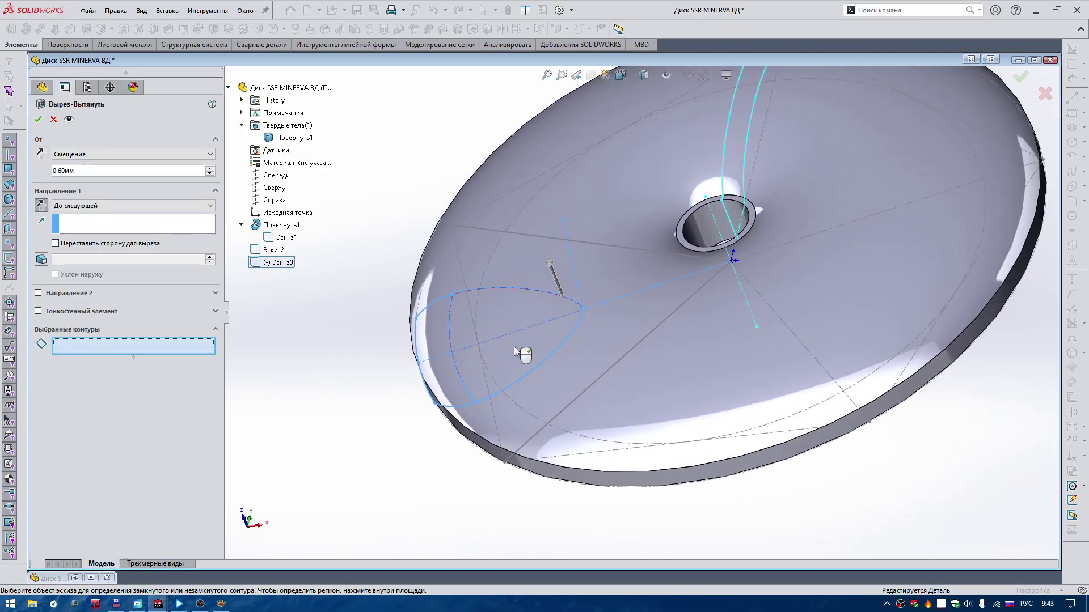
left_click(518, 383)
middle_click_drag(304, 325, 103, 221)
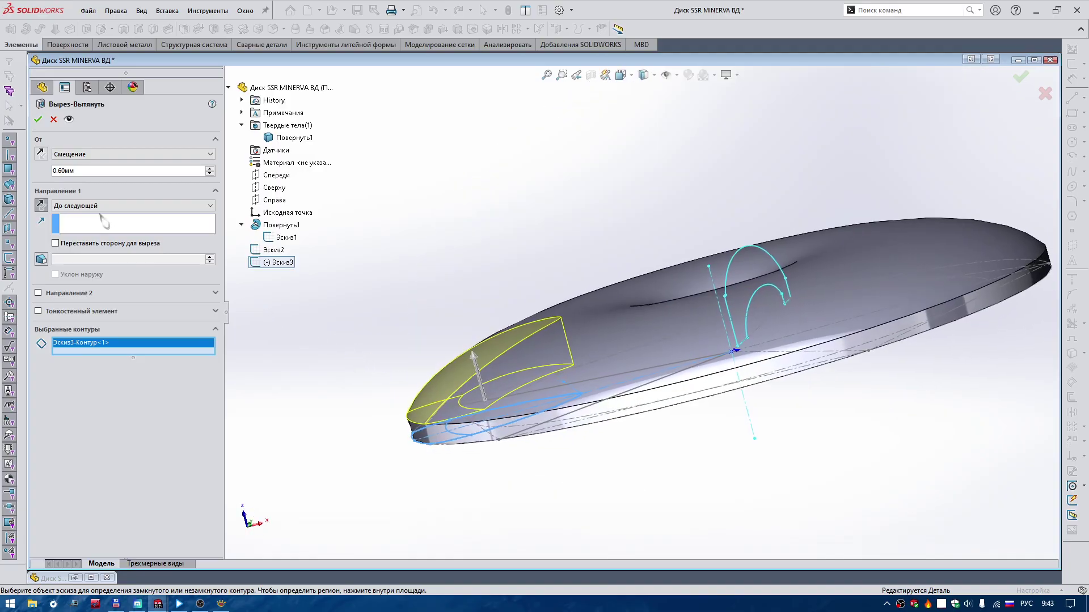
left_click(38, 120)
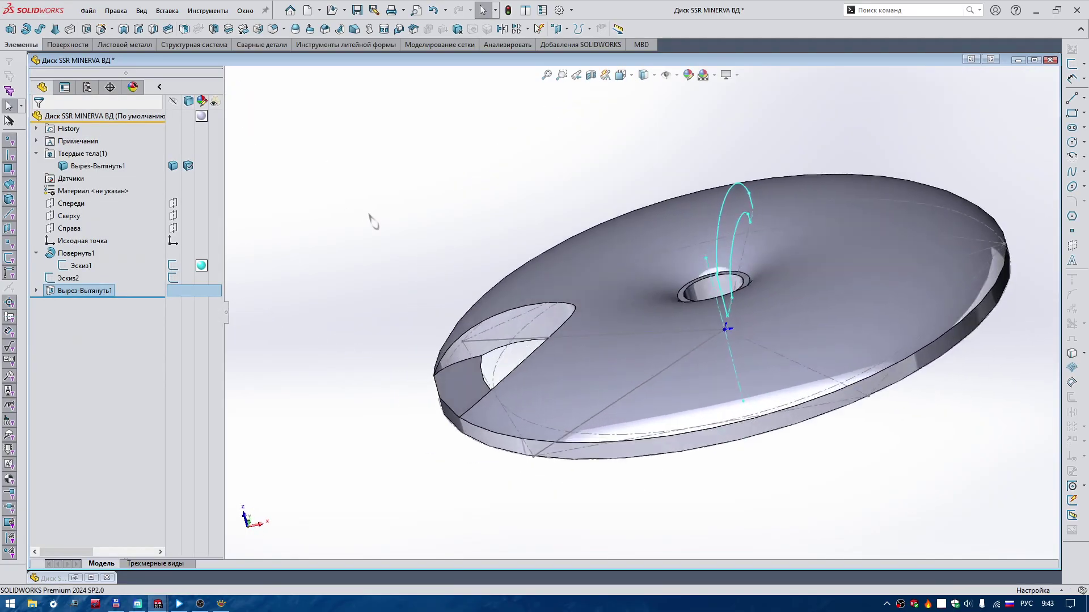
Step: Inspect the cut's sketch Эскиз2, then turn on Show Feature Dimensions for the disc
middle_click_drag(373, 221, 131, 306)
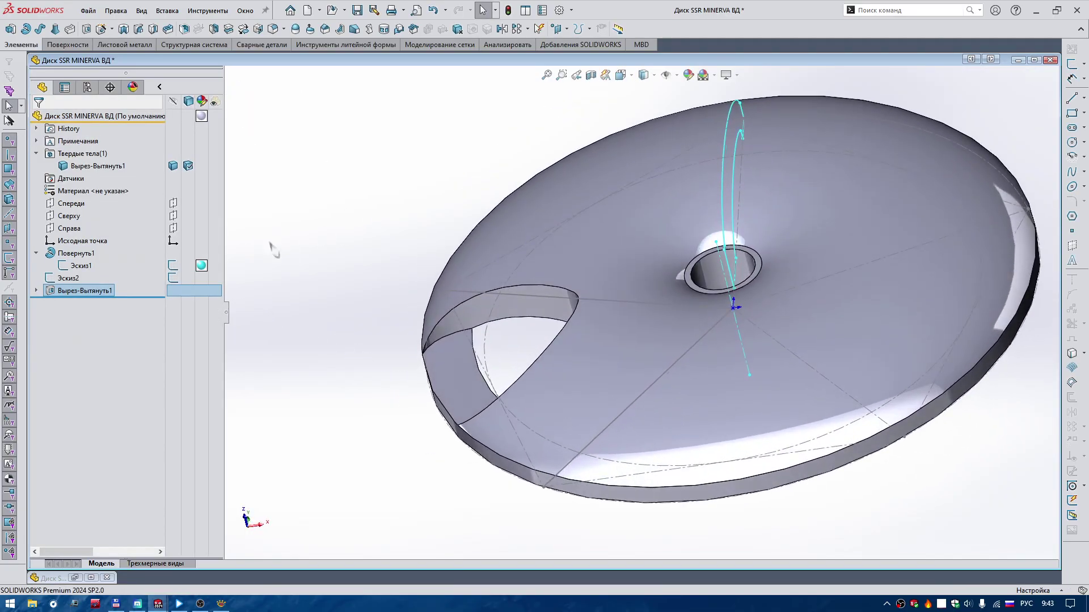
left_click(36, 291)
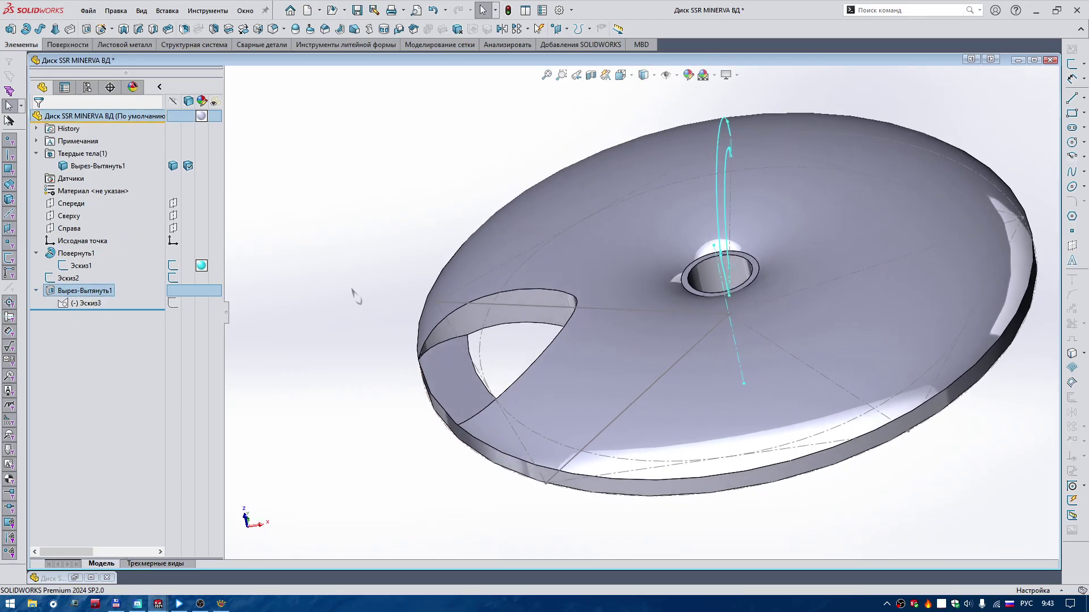
middle_click_drag(611, 225, 351, 291)
left_click(51, 279)
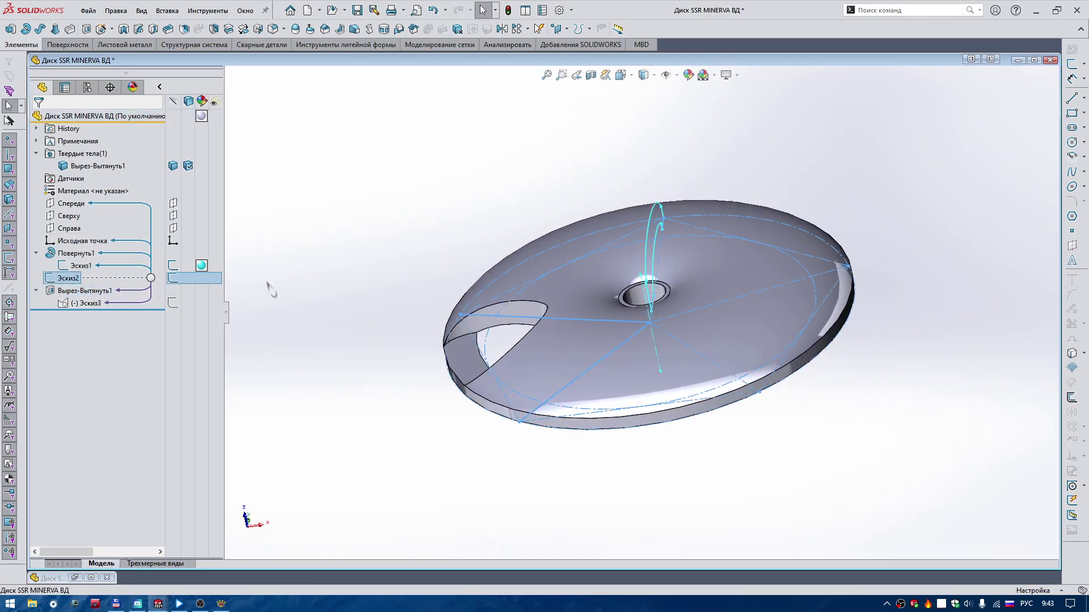
right_click(69, 144)
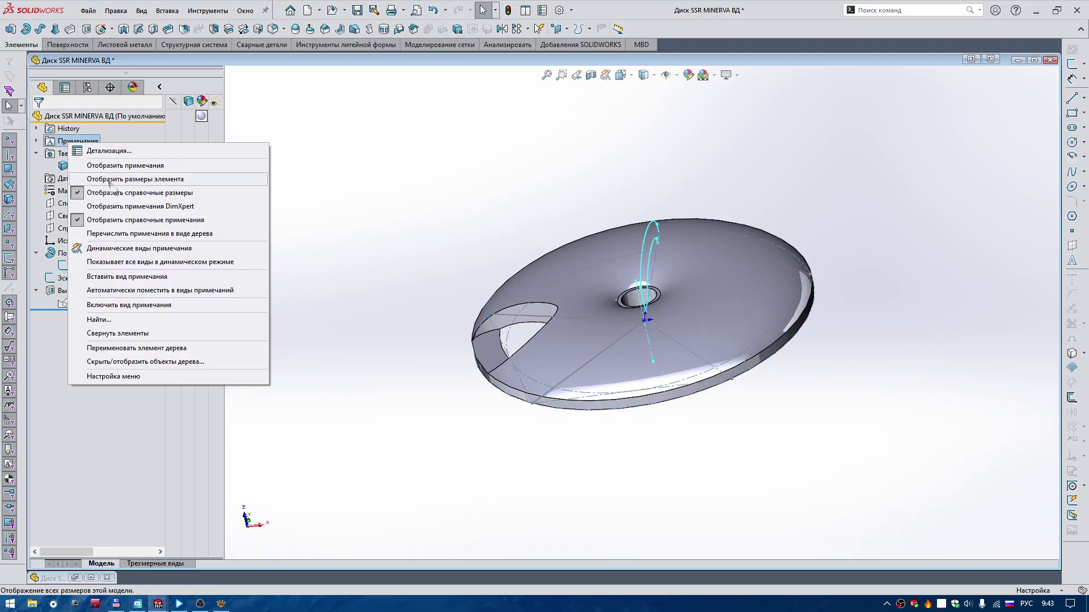
left_click(109, 181)
Step: Select Вырез-Вытянуть1 to display its 0.6 mm offset dimension D19
mouse_move(326, 209)
middle_mouse_down()
mouse_move(601, 245)
mouse_move(340, 277)
middle_mouse_up()
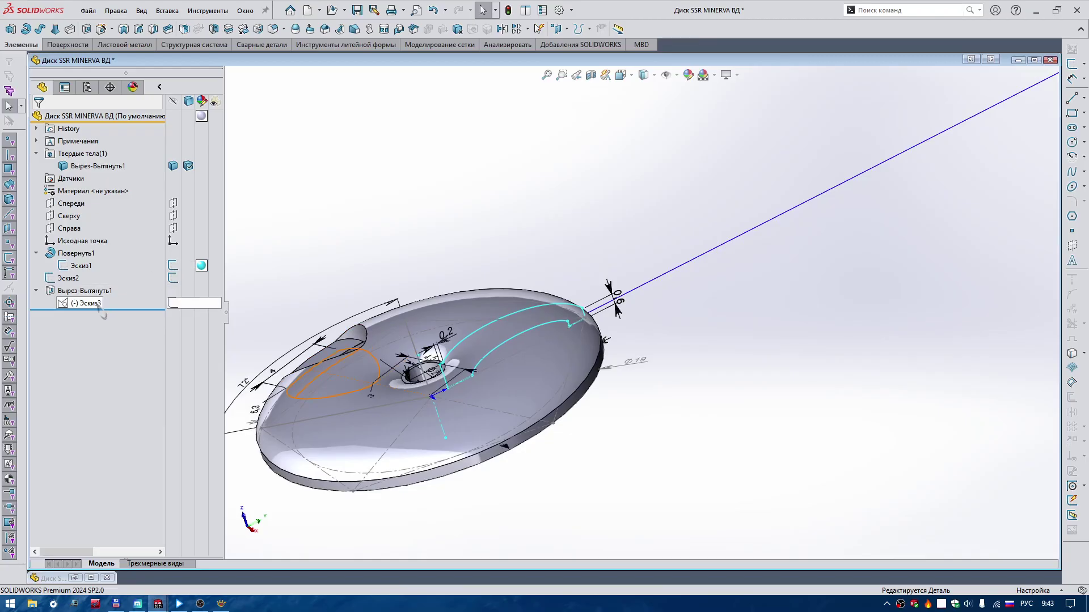
left_click(85, 291)
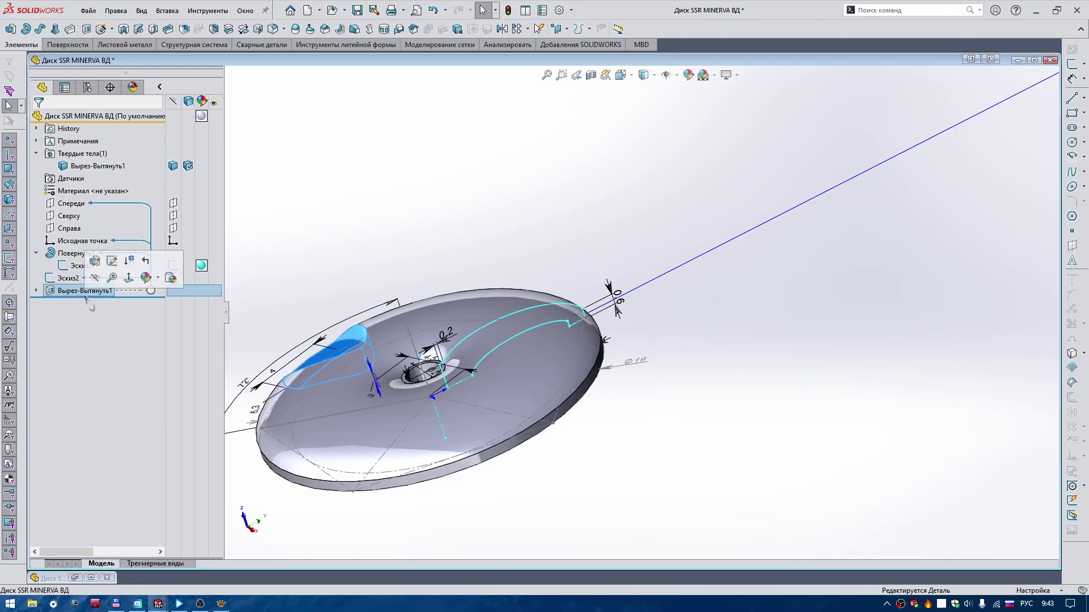
middle_click_drag(329, 318, 397, 306)
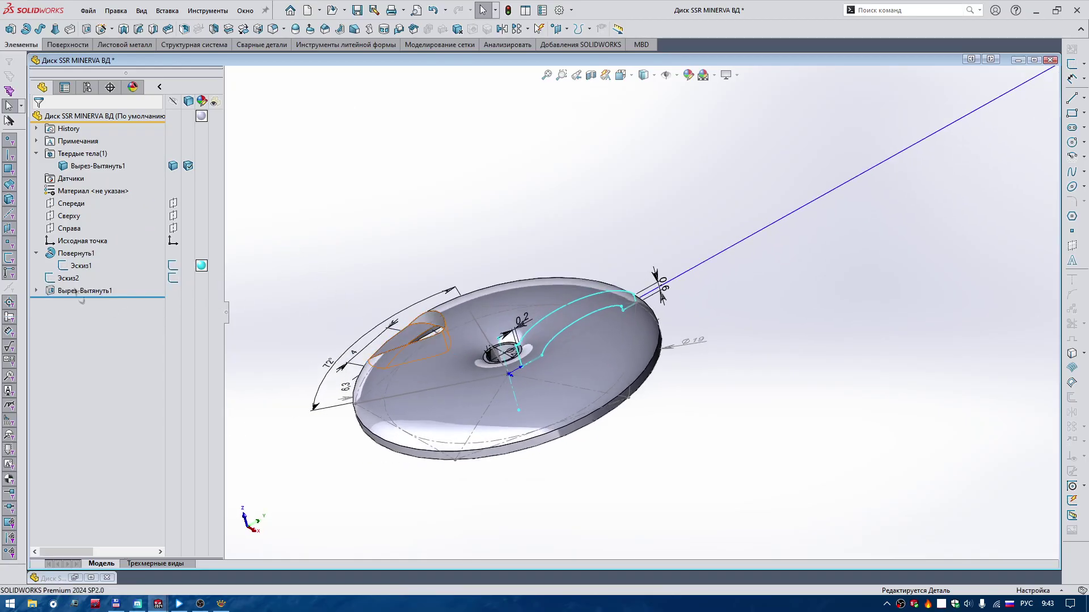
left_click(68, 294)
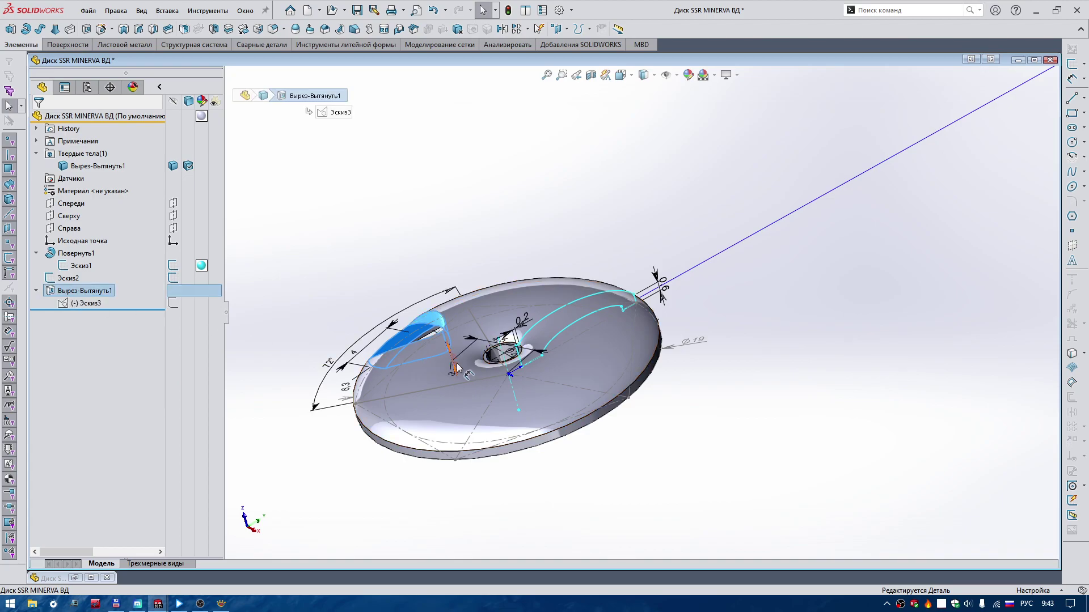
left_click_drag(456, 368, 282, 317)
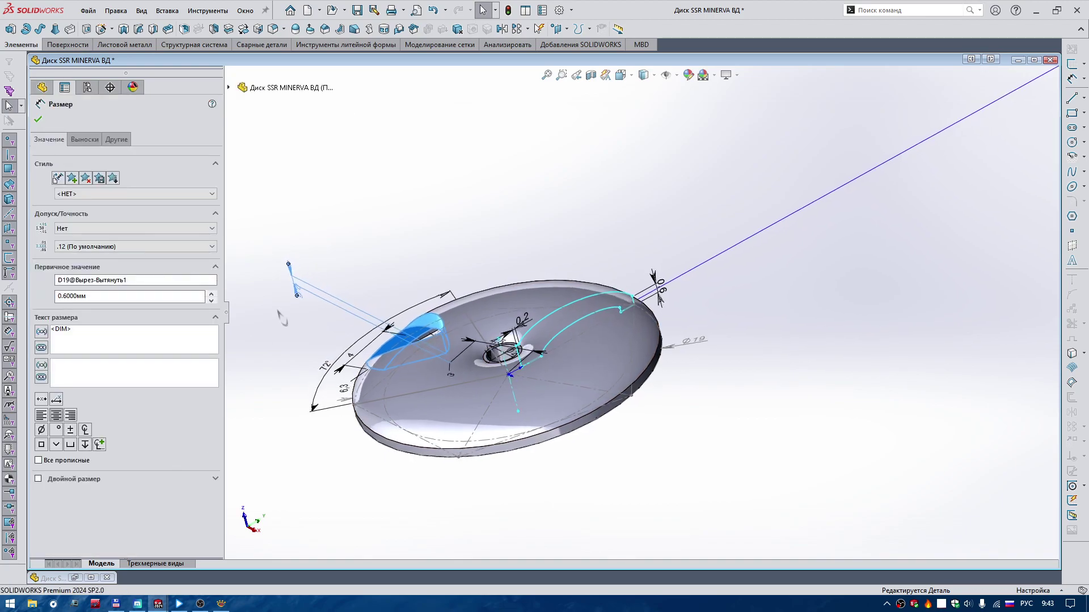
Step: Make the cut's offset D19 equal D7@Эскиз1 through a linking equation
mouse_move(281, 317)
middle_mouse_down()
mouse_move(330, 304)
mouse_move(318, 314)
middle_mouse_up()
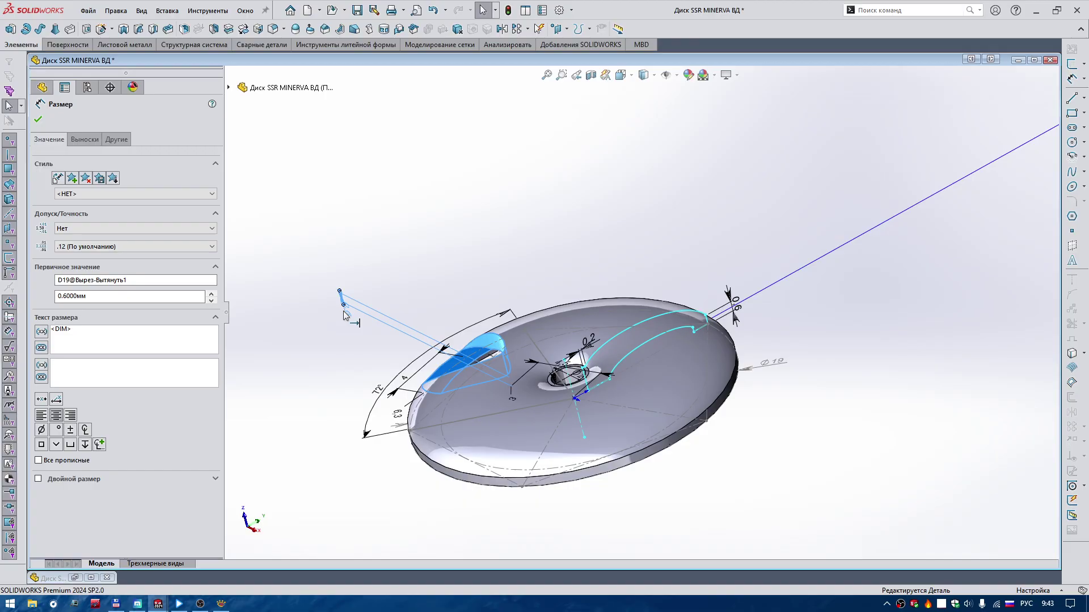
double_click(349, 320)
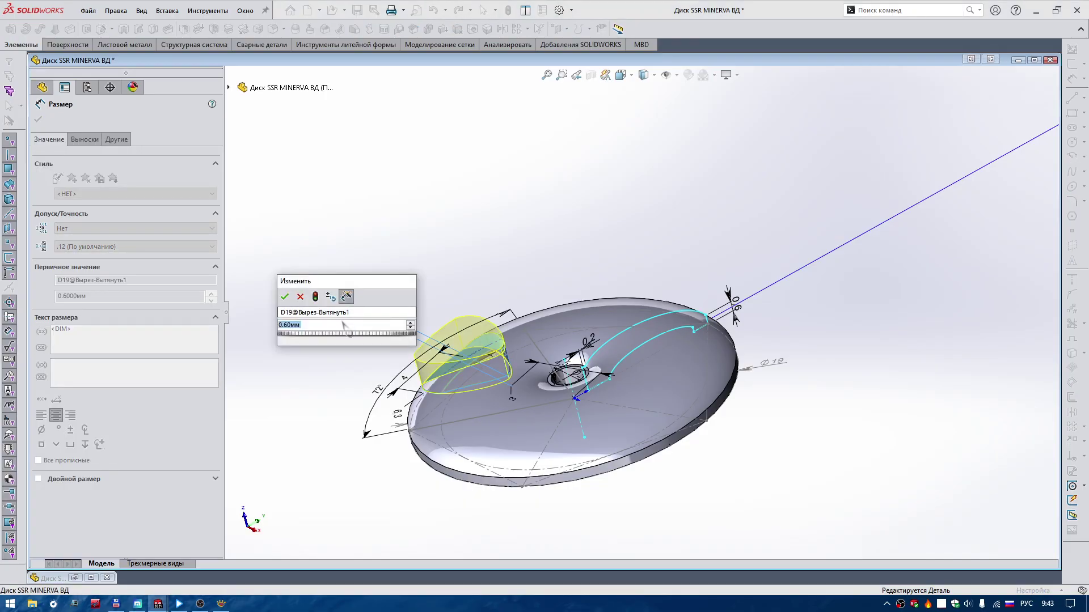
right_click(357, 332)
type("=\"D7@Эскиз1\"")
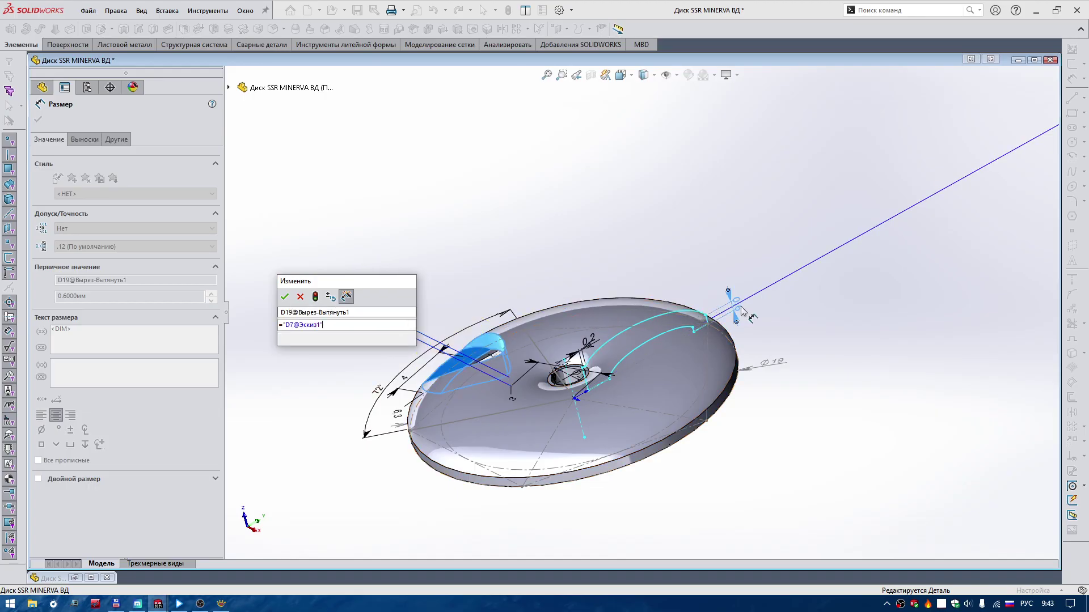
left_click(730, 320)
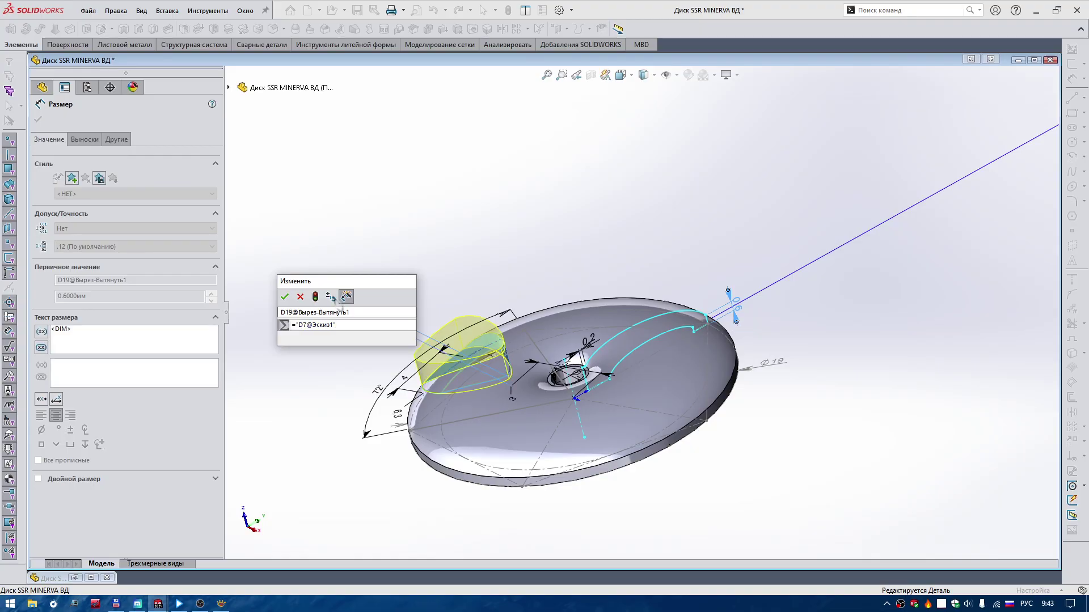
left_click(286, 297)
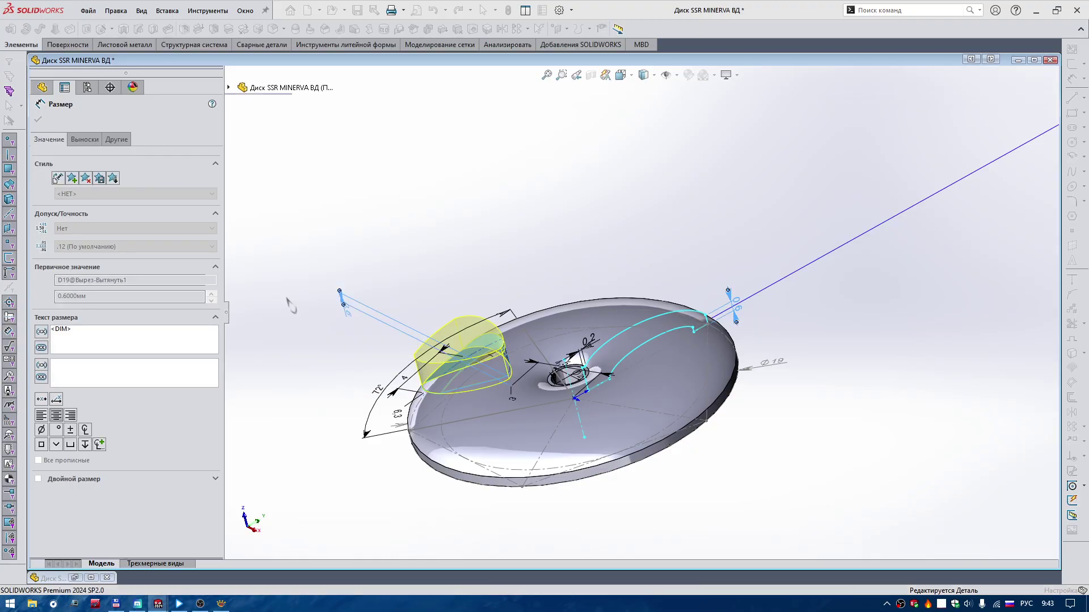
left_click(322, 289)
Step: Review sketches Эскиз1 and Эскиз3 in the tree and check Эскиз3's properties
middle_click_drag(321, 288, 329, 317)
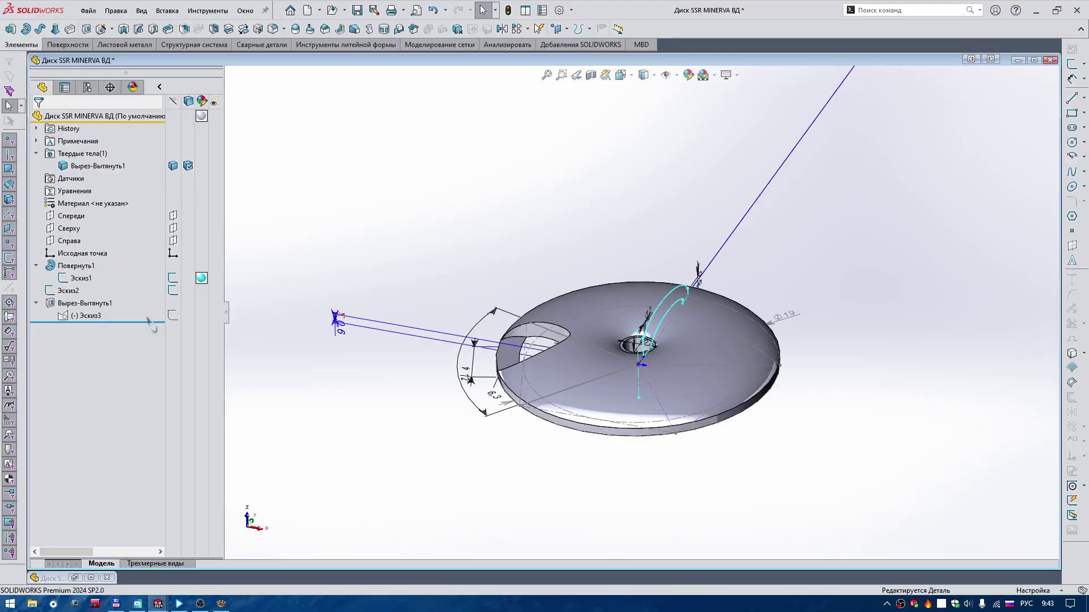
scroll(327, 321, "down", 2)
scroll(549, 403, "down", 5)
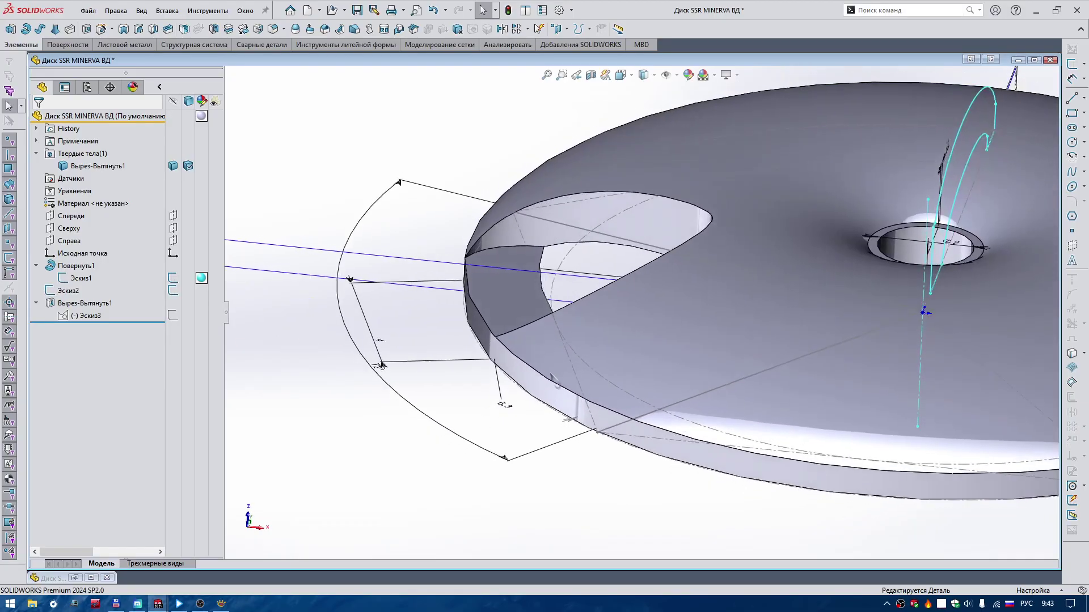
scroll(549, 403, "down", 5)
scroll(549, 403, "up", 3)
scroll(562, 385, "up", 3)
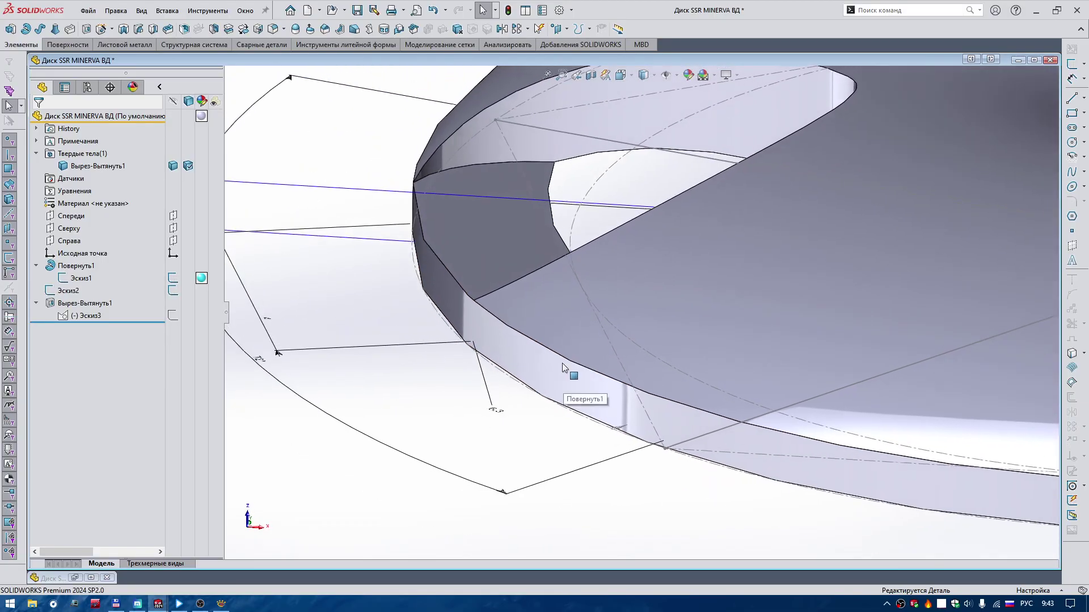
scroll(573, 349, "up", 3)
scroll(586, 339, "up", 3)
left_click(80, 277)
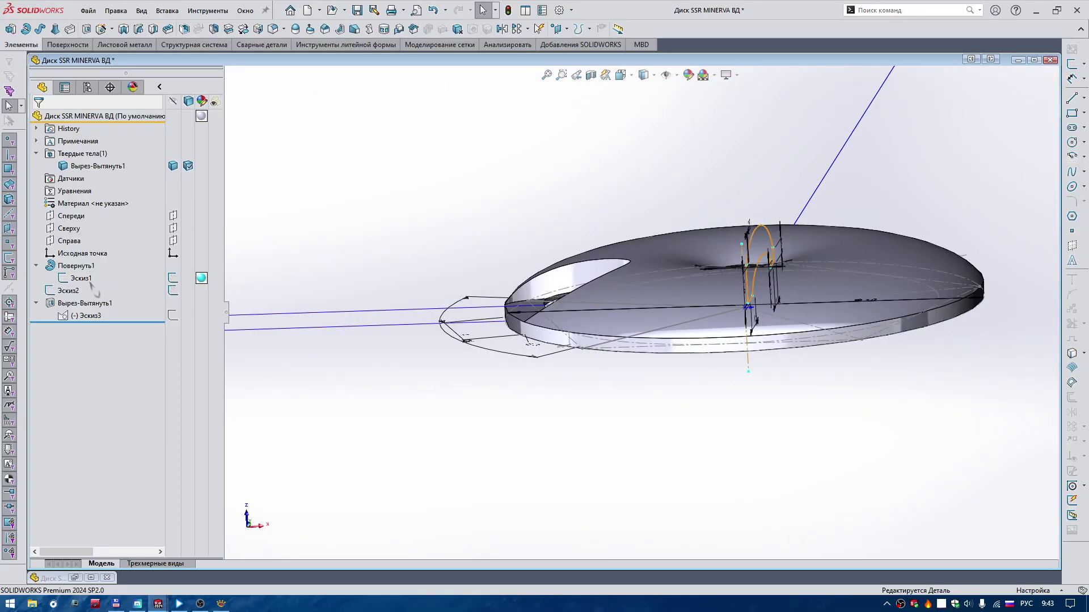
mouse_move(334, 311)
middle_mouse_down()
mouse_move(779, 254)
mouse_move(835, 236)
mouse_move(386, 184)
mouse_move(341, 238)
middle_mouse_up()
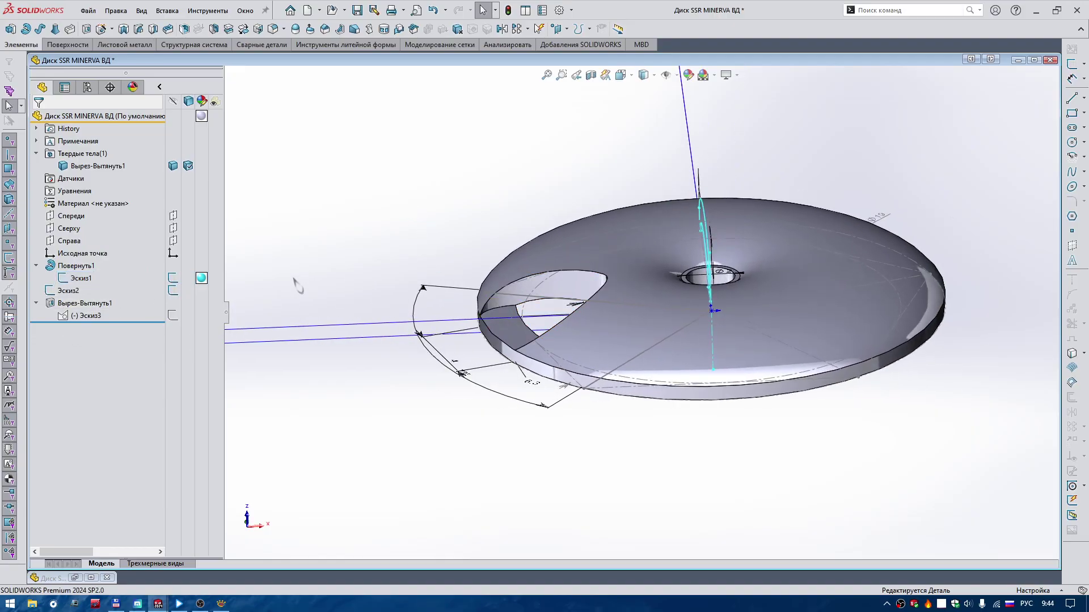
left_click(76, 316)
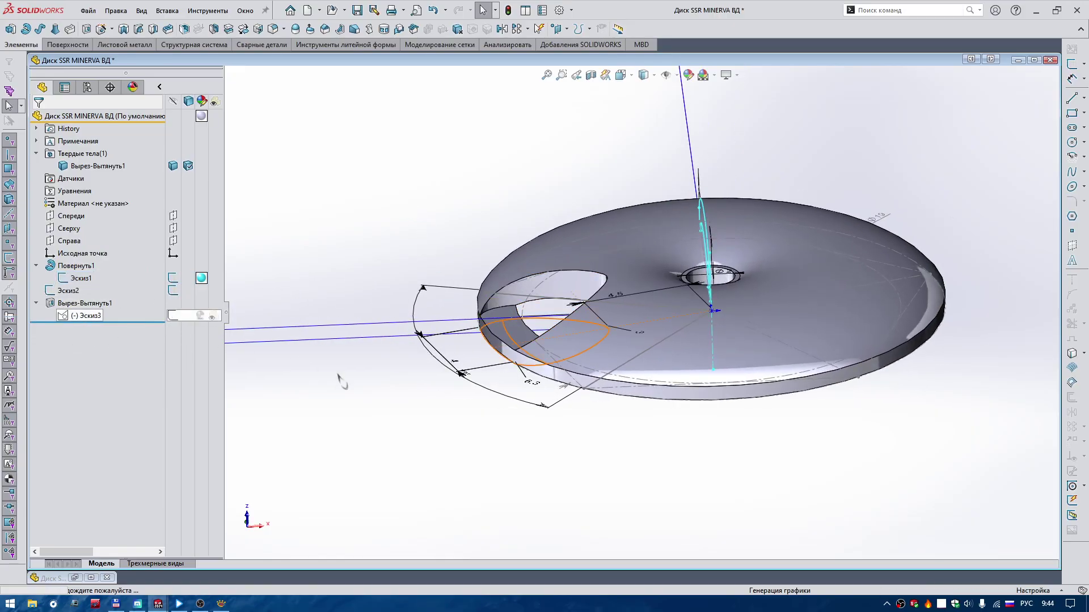
right_click(79, 324)
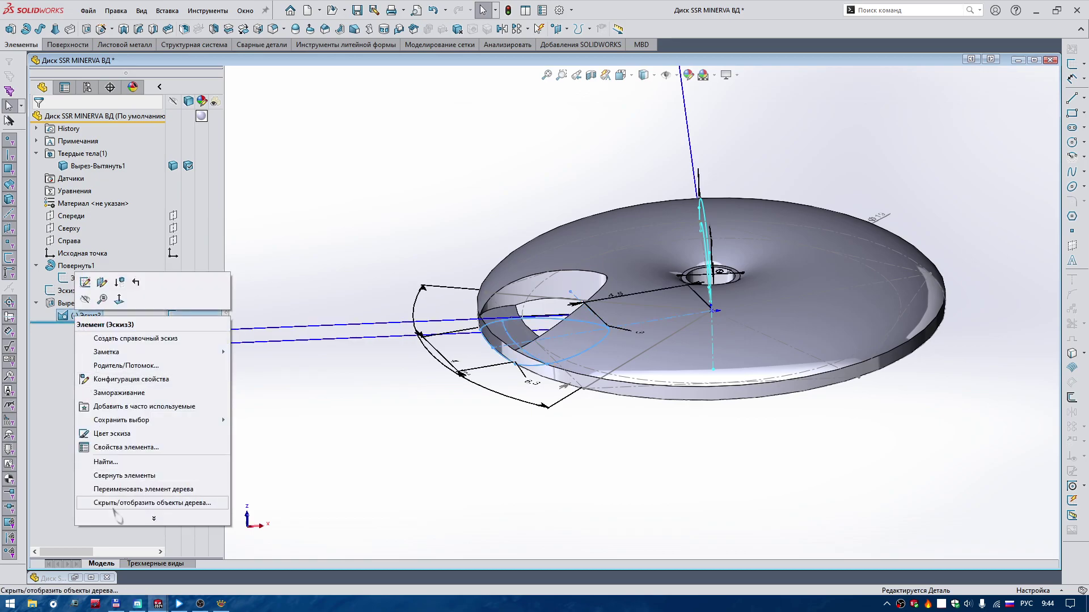
left_click(108, 452)
left_click(544, 356)
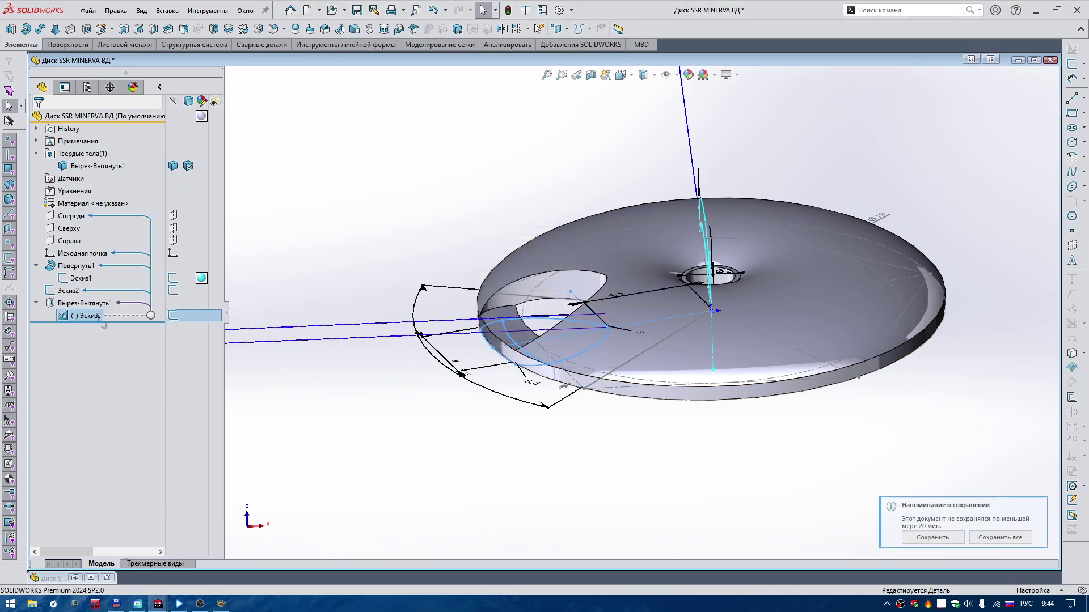
Step: Set Эскиз3's sketch colour to teal, RGB 0, 199, 175
right_click(79, 316)
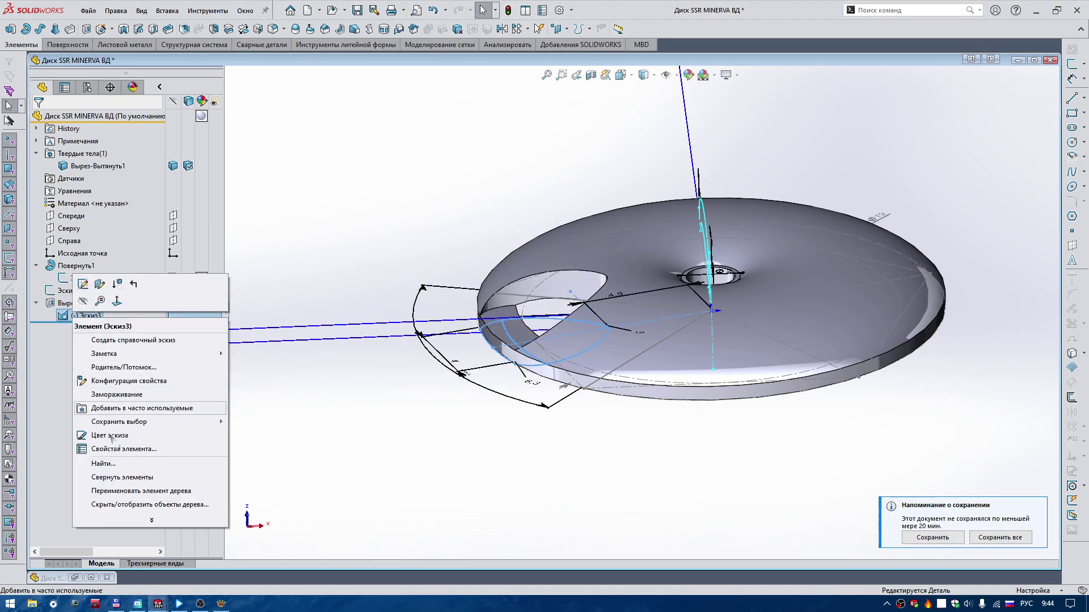
left_click(116, 446)
left_click(129, 334)
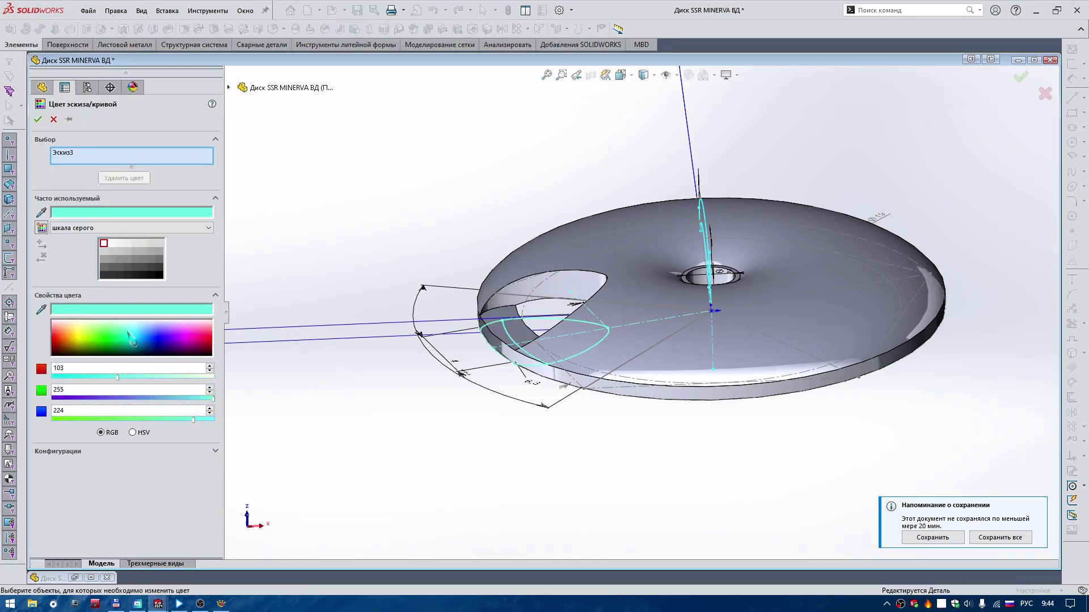
left_click(130, 344)
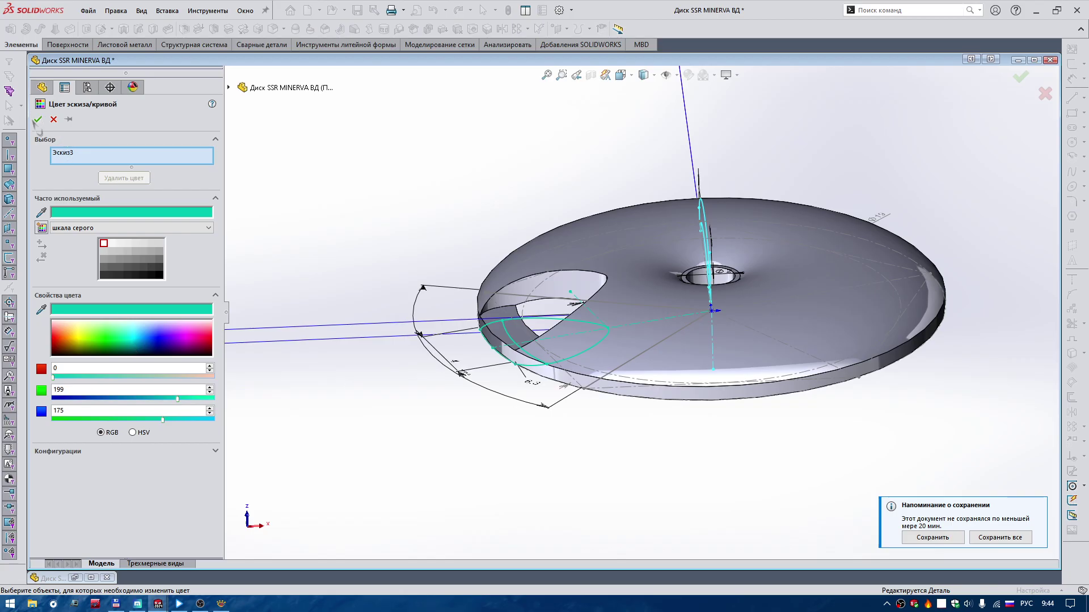
key("Return")
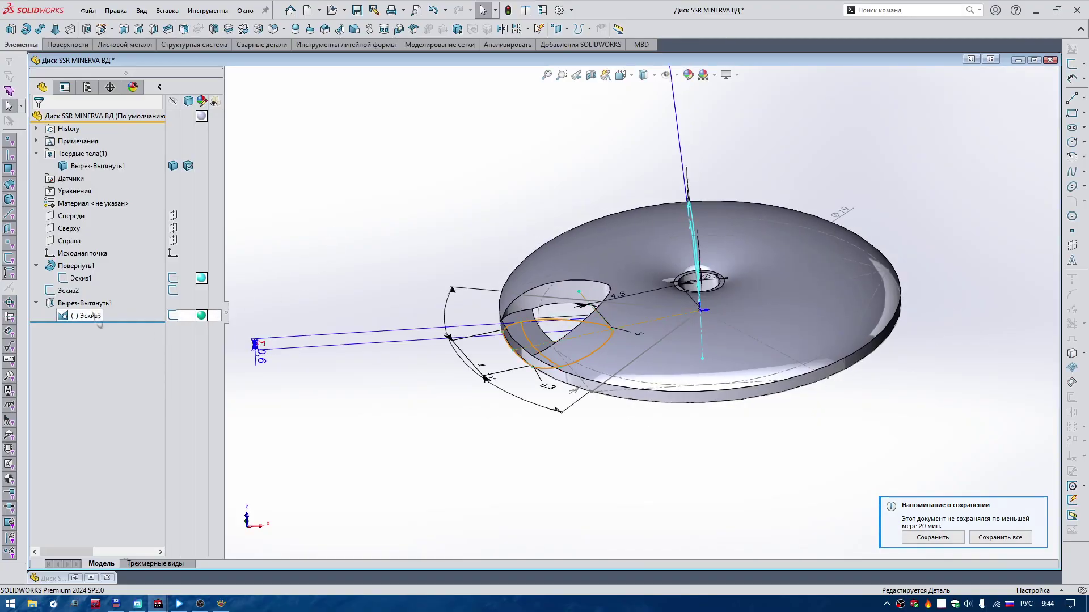
Step: Start an extruded cut with Эскиз3's inner region as the profile, Up To Next
right_click_drag(328, 437, 430, 361)
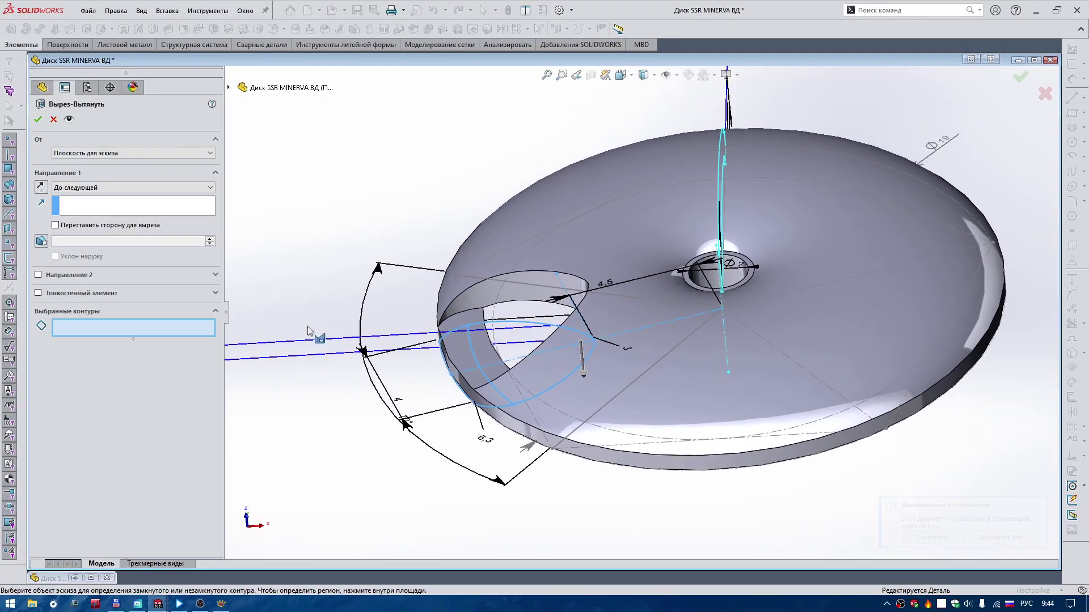
left_click(509, 338)
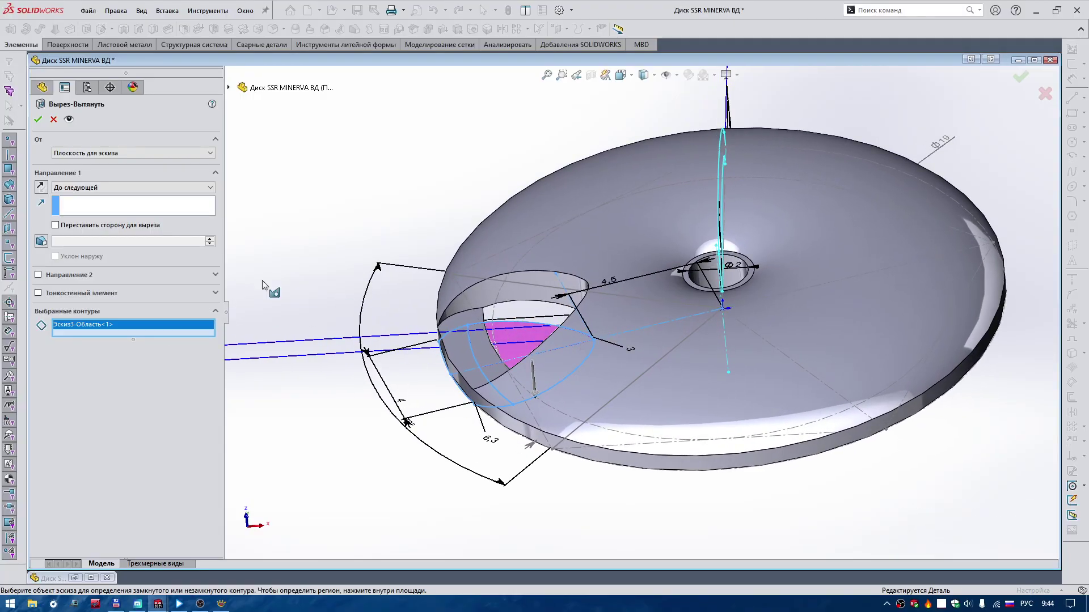
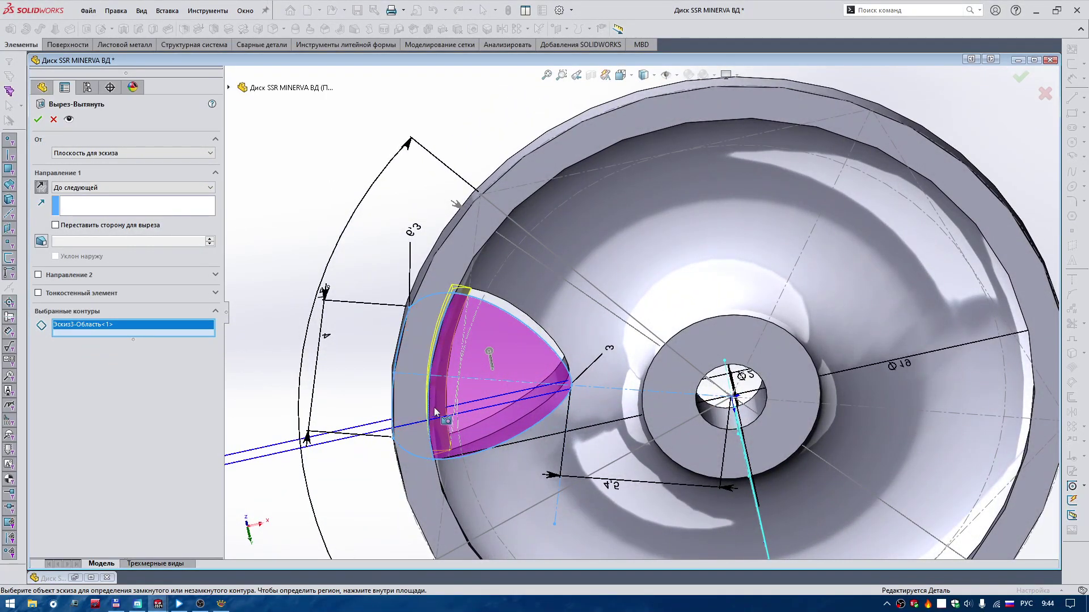
Step: Orbit to a tilted top view and confirm Вырез-Вытянуть2, cutting the window up to the next face
middle_click_drag(434, 407, 78, 219)
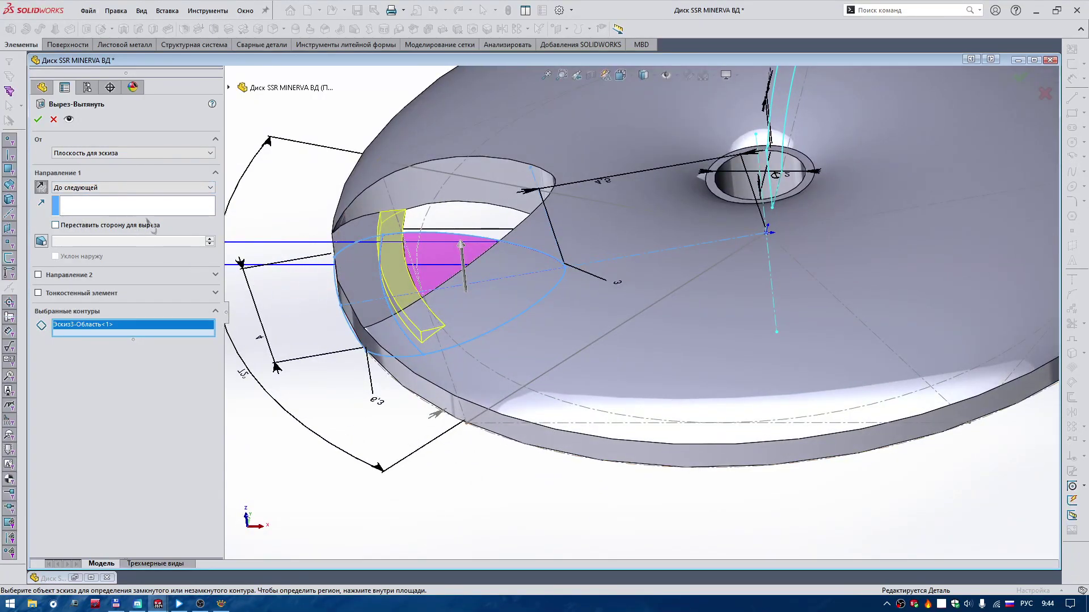
left_click(38, 119)
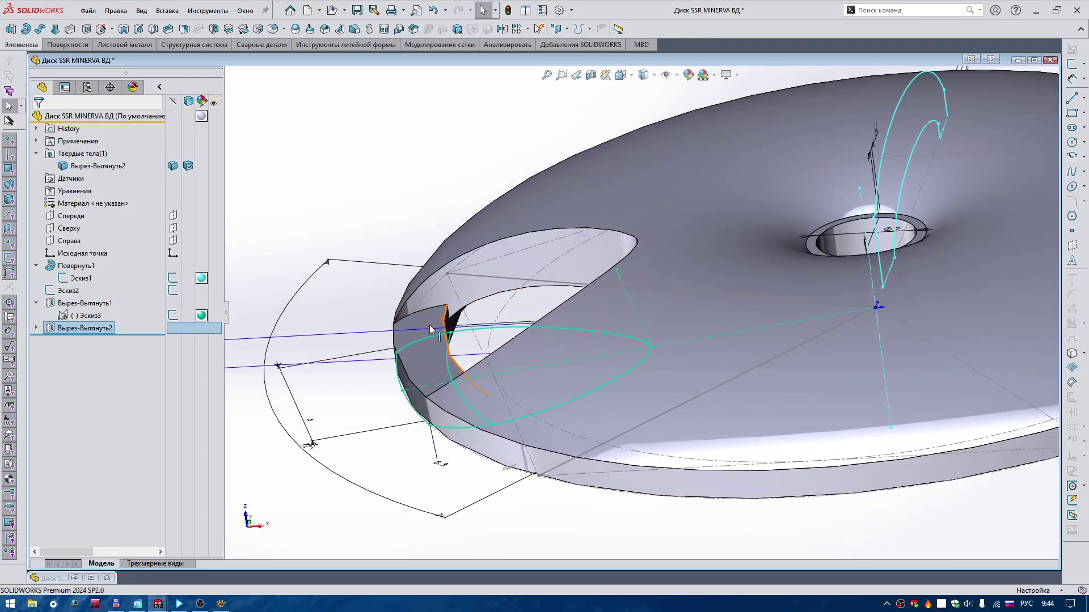
Step: Orbit and zoom around the new window cut to inspect the disc face and hub
mouse_move(381, 379)
middle_mouse_down()
mouse_move(469, 348)
mouse_move(420, 327)
mouse_move(567, 361)
middle_mouse_up()
scroll(468, 349, "up", 3)
scroll(419, 326, "down", 3)
scroll(568, 361, "up", 2)
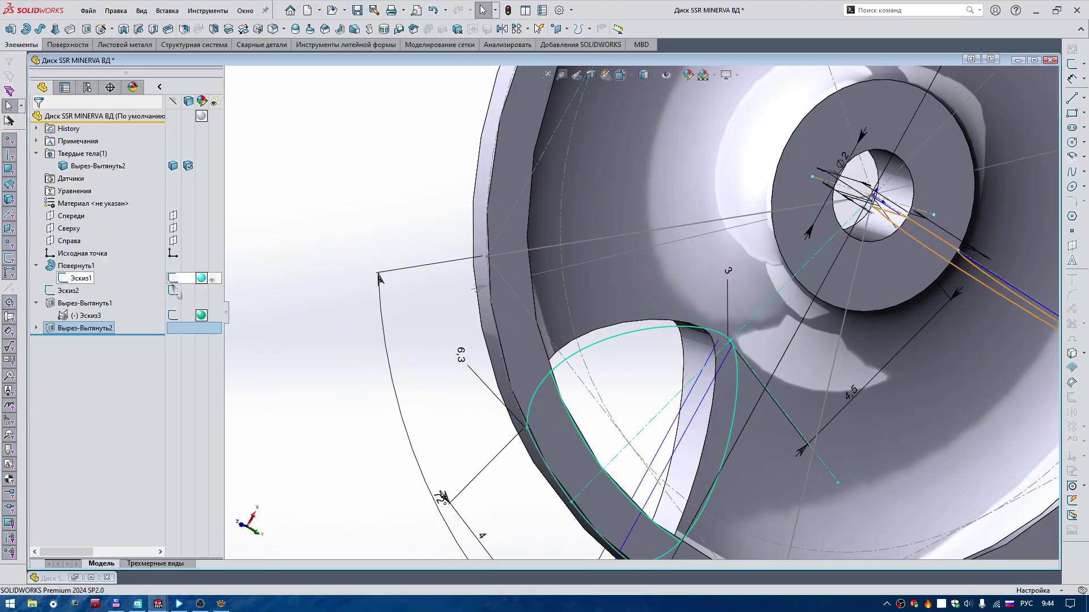
scroll(284, 336, "down", 3)
middle_click_drag(284, 335, 599, 466)
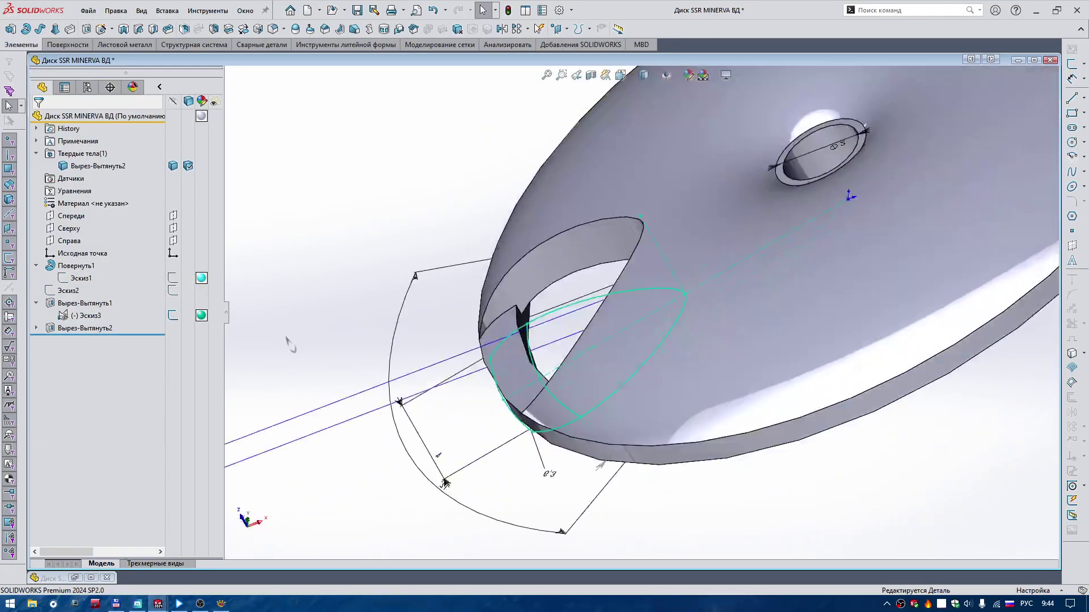
middle_click_drag(256, 339, 238, 187)
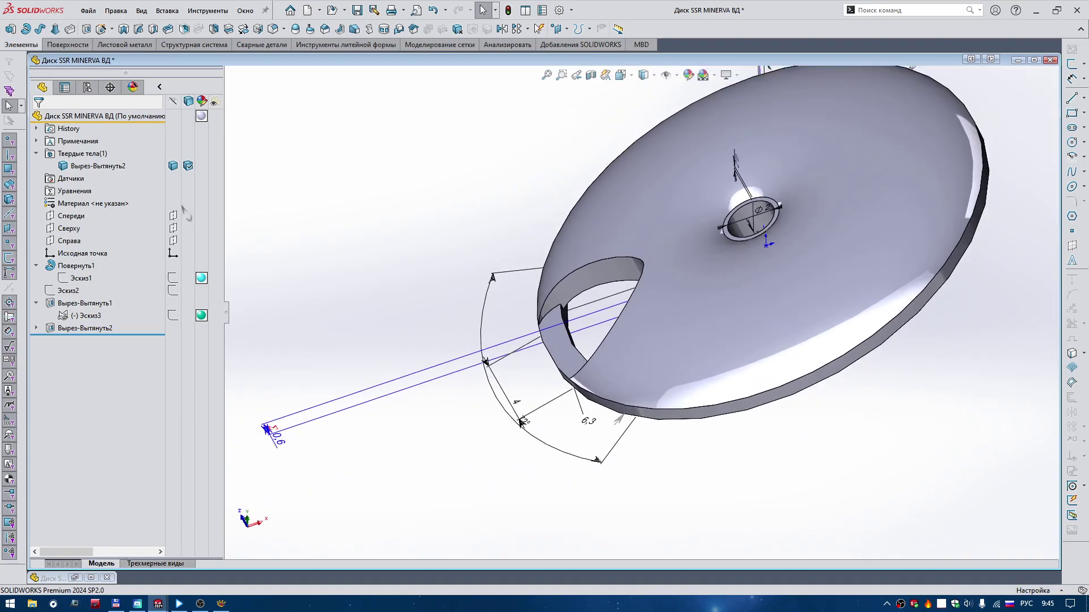
Step: Turn off Отобразить размеры элемента under Примечания so the feature dimensions disappear
right_click(72, 141)
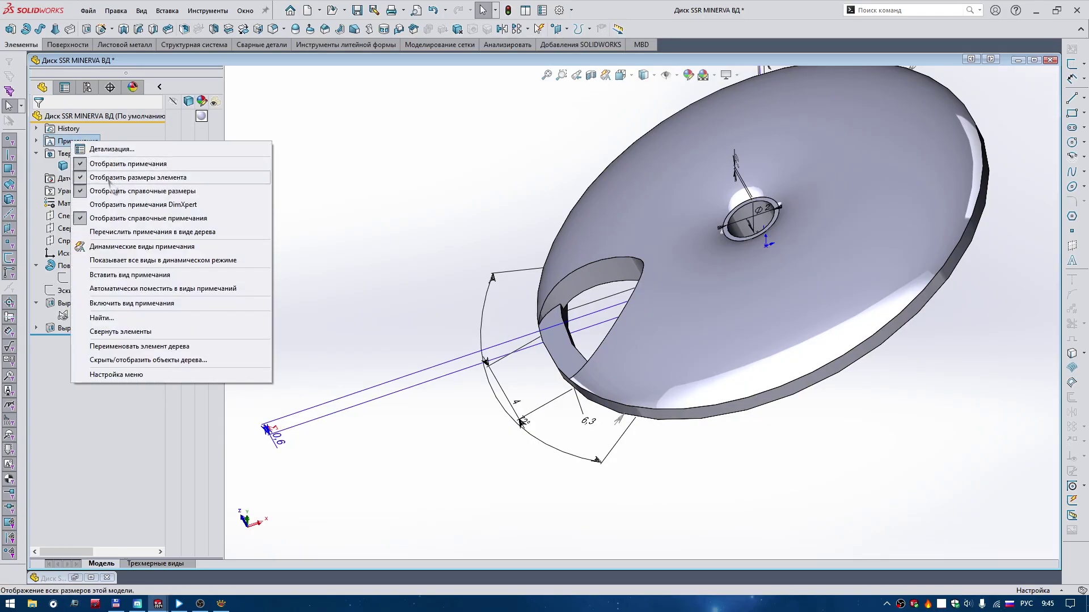
left_click(109, 178)
middle_click_drag(384, 243, 377, 246)
scroll(273, 284, "up", 3)
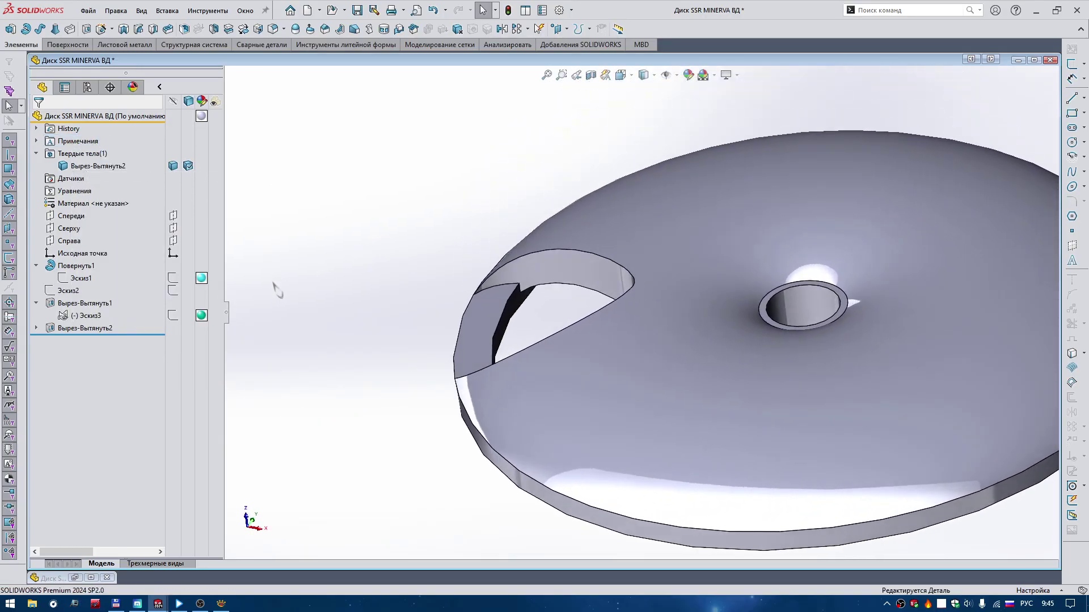
right_click_drag(260, 287, 262, 291)
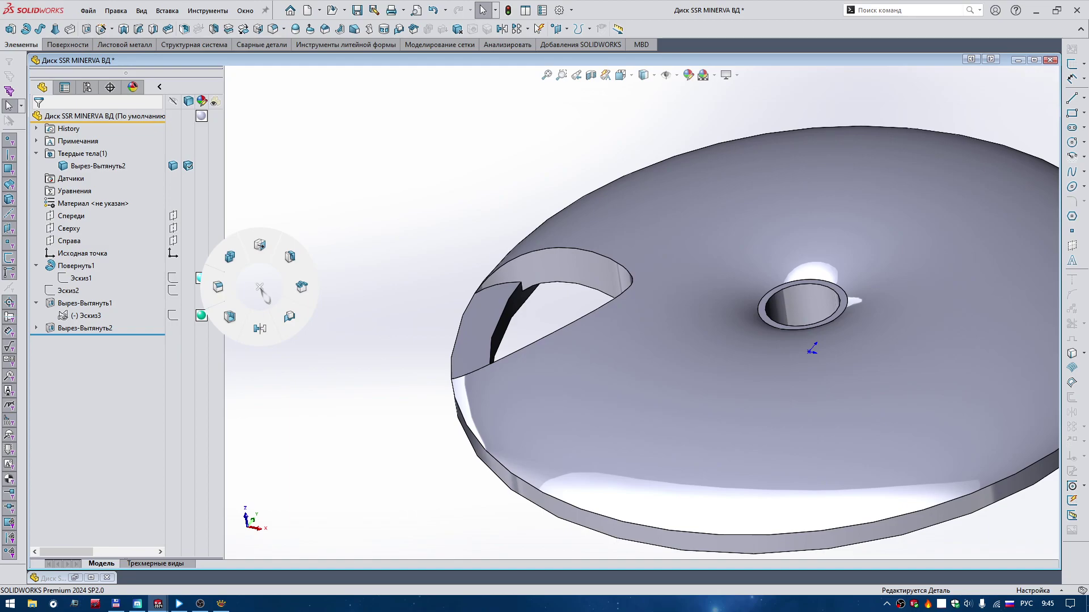
Step: Add a 0.3 mm, 45° chamfer (Фаска1) to the window cut's inner edge
left_click(289, 33)
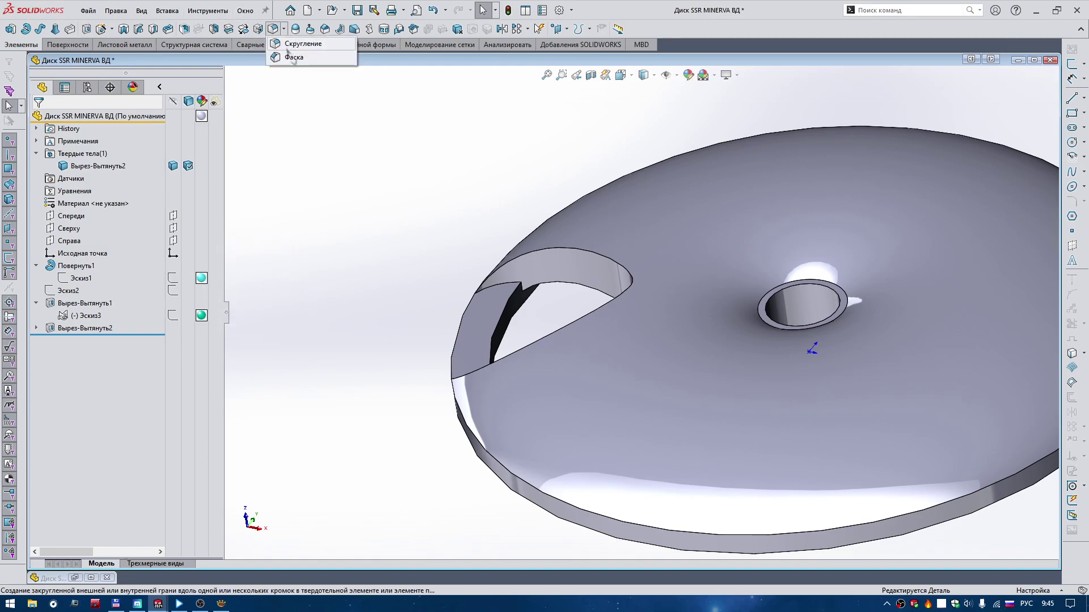
left_click(294, 57)
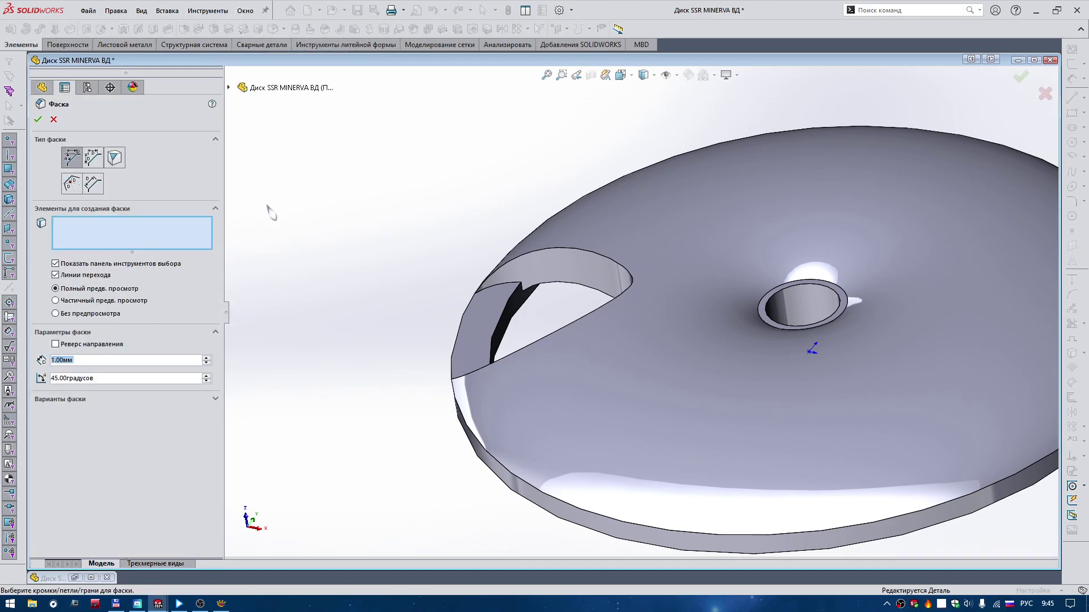
scroll(533, 322, "down", 2)
scroll(533, 322, "down", 2)
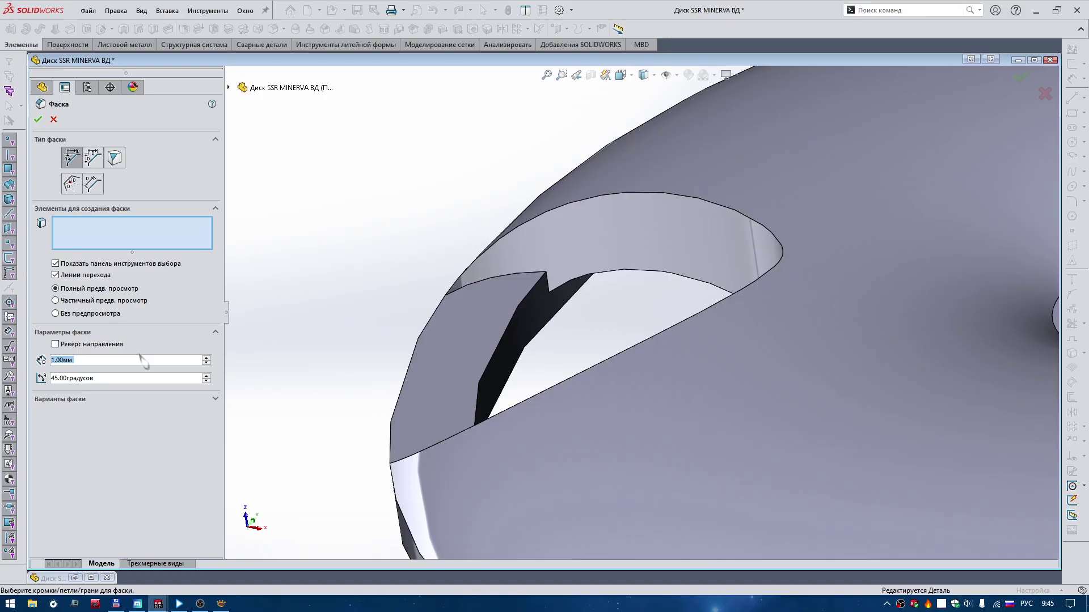
type("0.3")
key("Return")
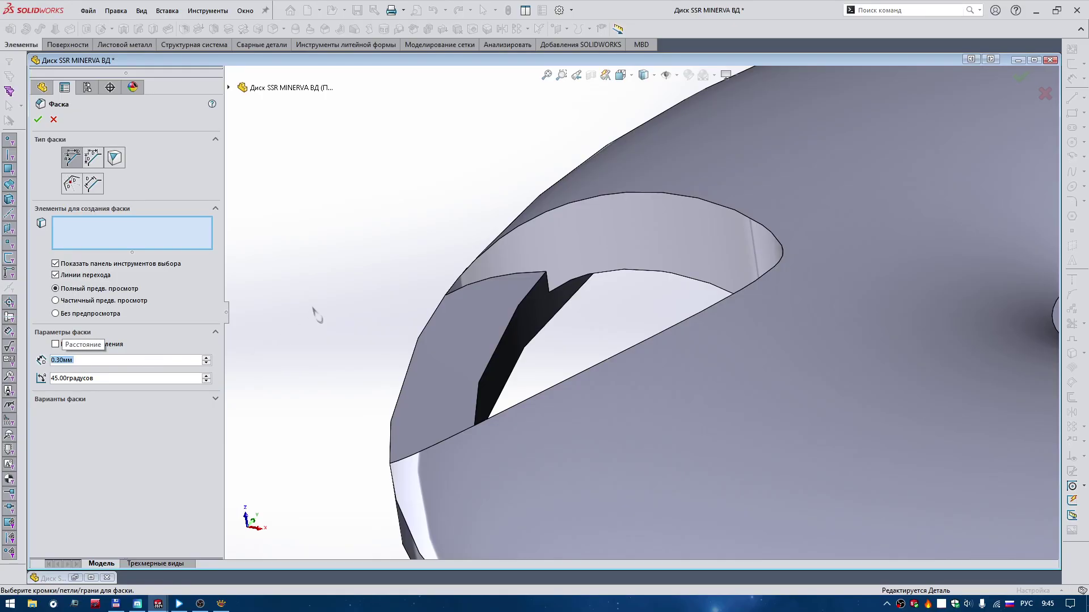
left_click(519, 313)
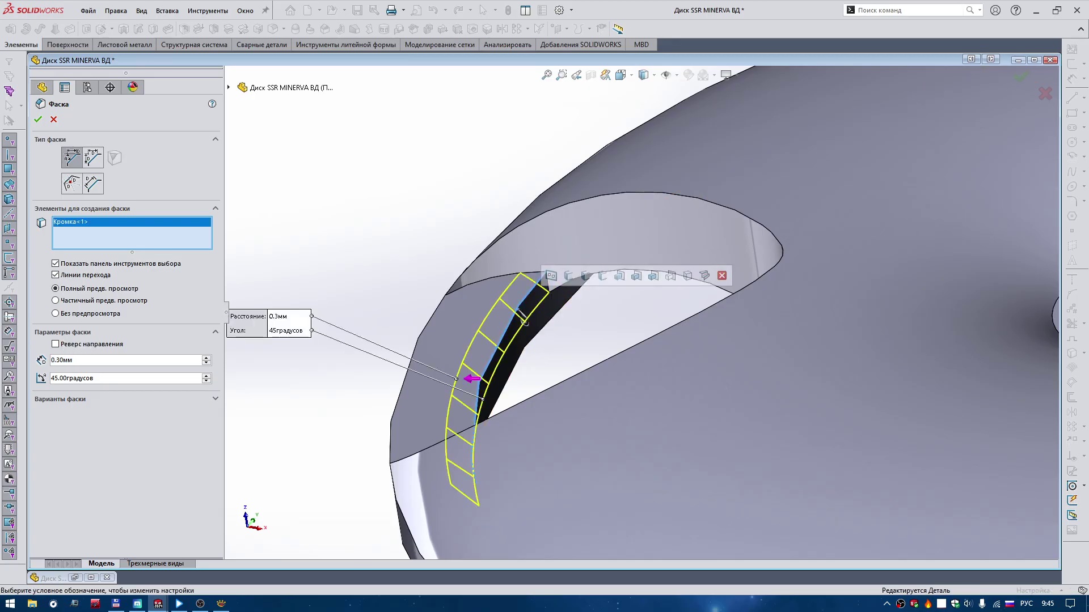
right_click(517, 312)
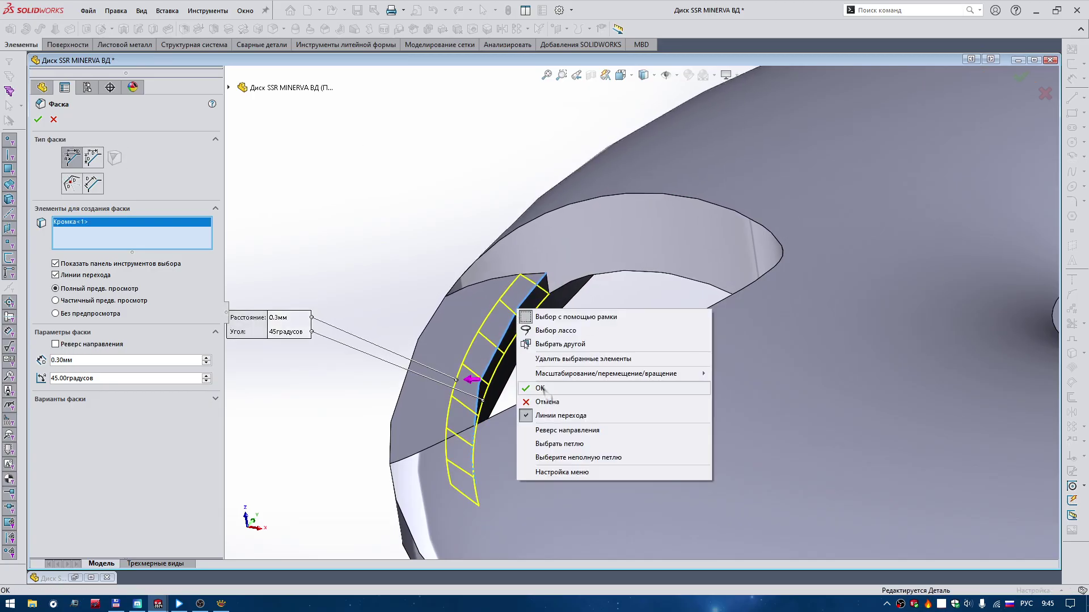
left_click(540, 388)
Step: Zoom and orbit around the model to inspect the chamfered cutout
scroll(570, 316, "down", 3)
scroll(628, 282, "down", 3)
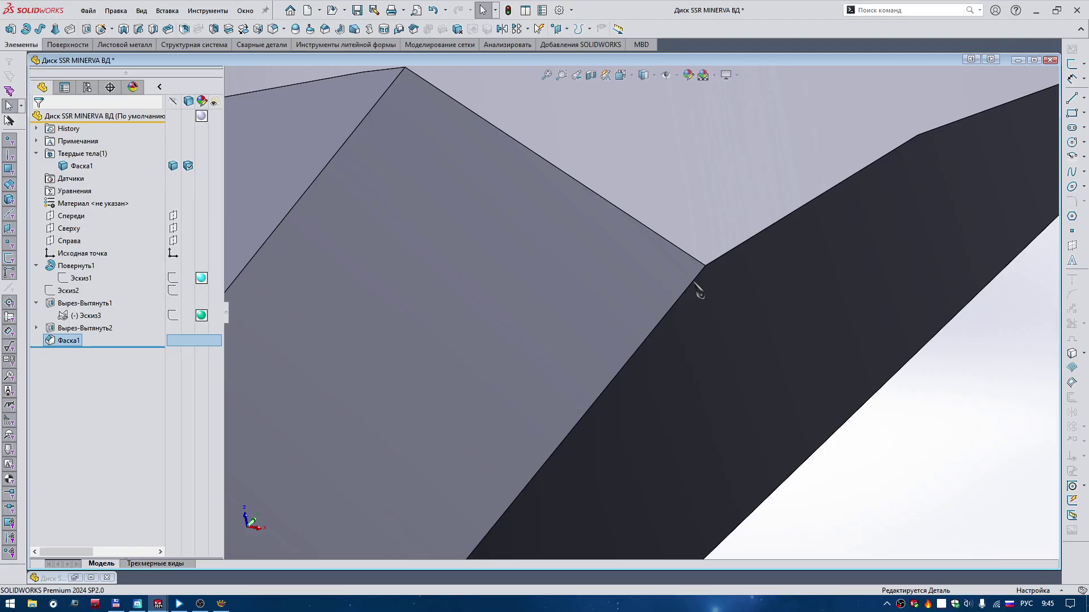
scroll(698, 287, "up", 2)
scroll(698, 287, "up", 2)
scroll(698, 287, "up", 2)
scroll(696, 282, "up", 3)
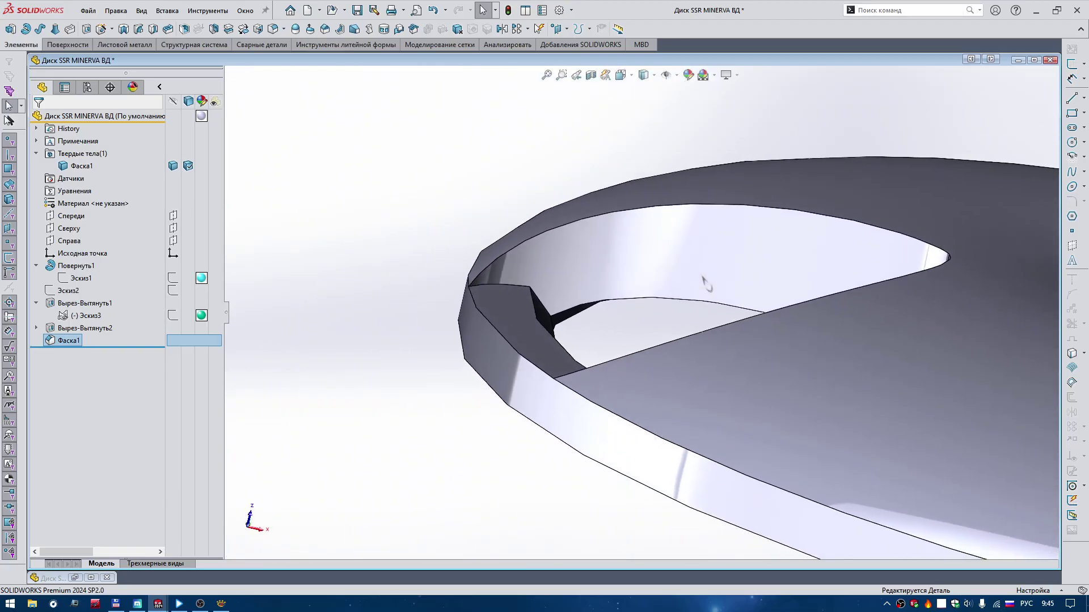
middle_click_drag(705, 291, 438, 210)
scroll(438, 210, "down", 2)
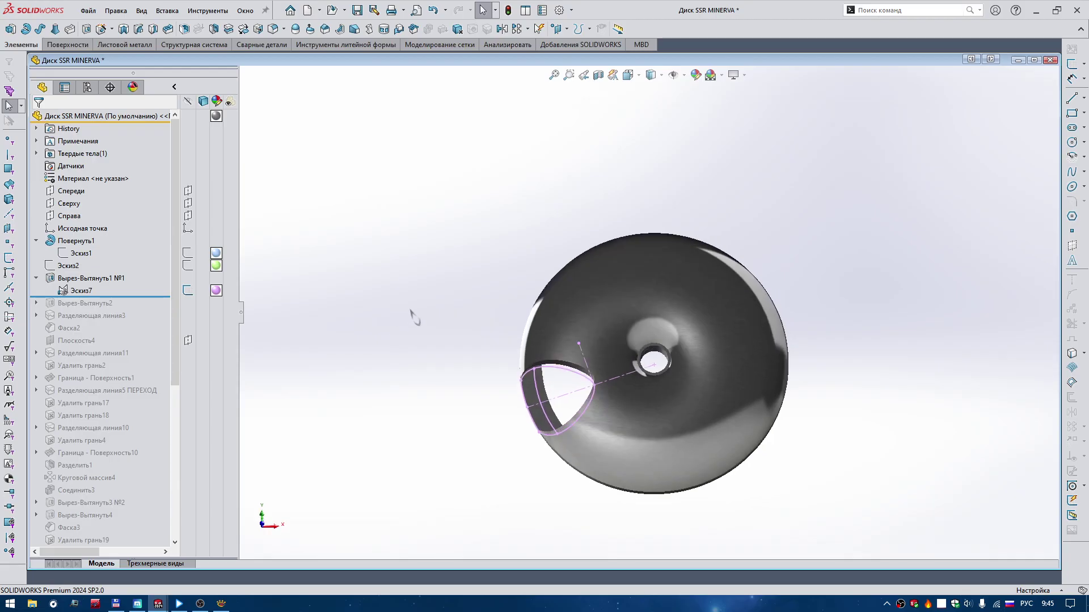
Step: Roll the history forward past Вырез-Вытянуть2 and highlight its sketch Эскиз7 on the model
left_click_drag(157, 296, 157, 307)
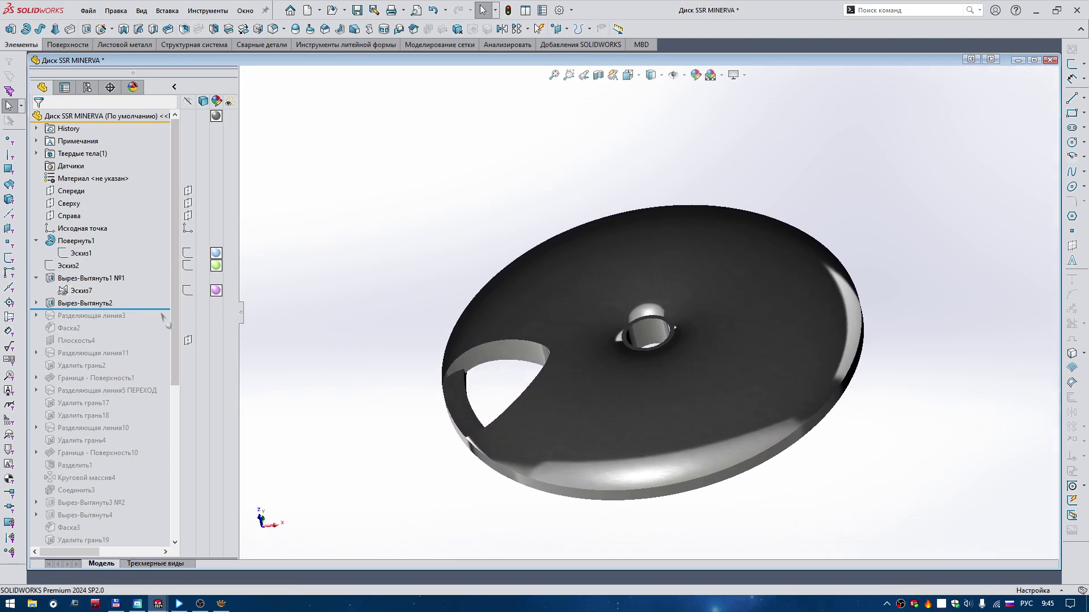
left_click(36, 303)
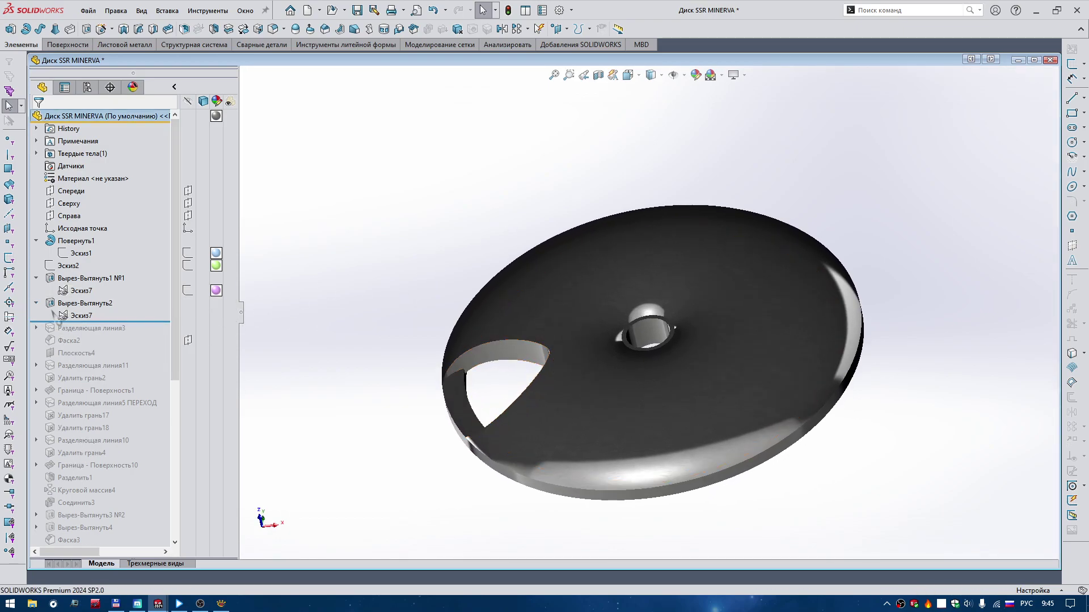
left_click(79, 316)
mouse_move(303, 340)
middle_mouse_down()
mouse_move(393, 364)
mouse_move(414, 340)
middle_mouse_up()
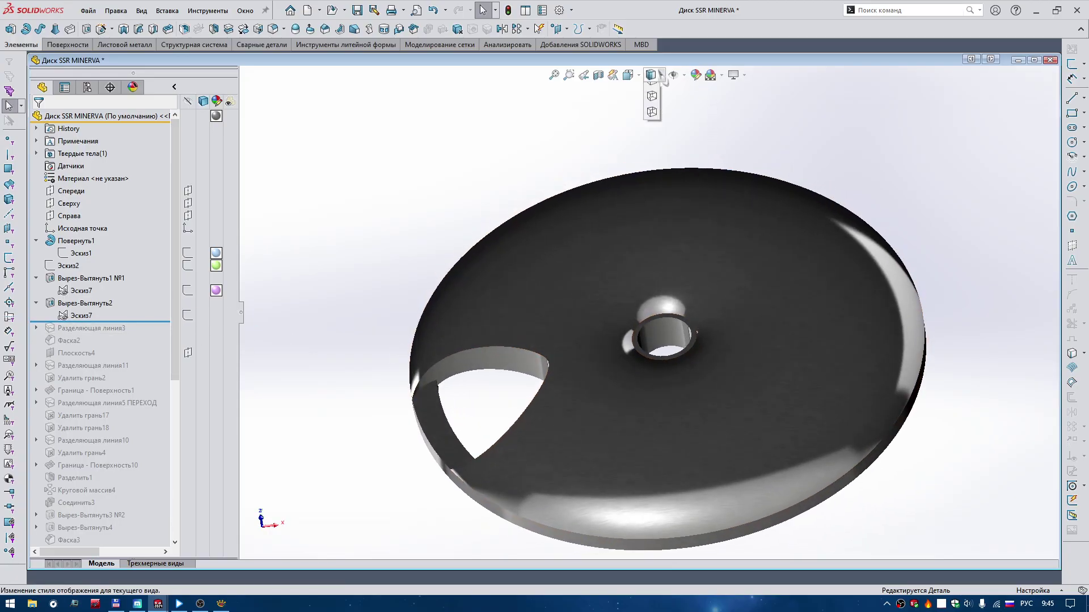
Step: Show the model shaded with edges in plain grey, without realistic rendering
left_click(651, 91)
left_click(738, 75)
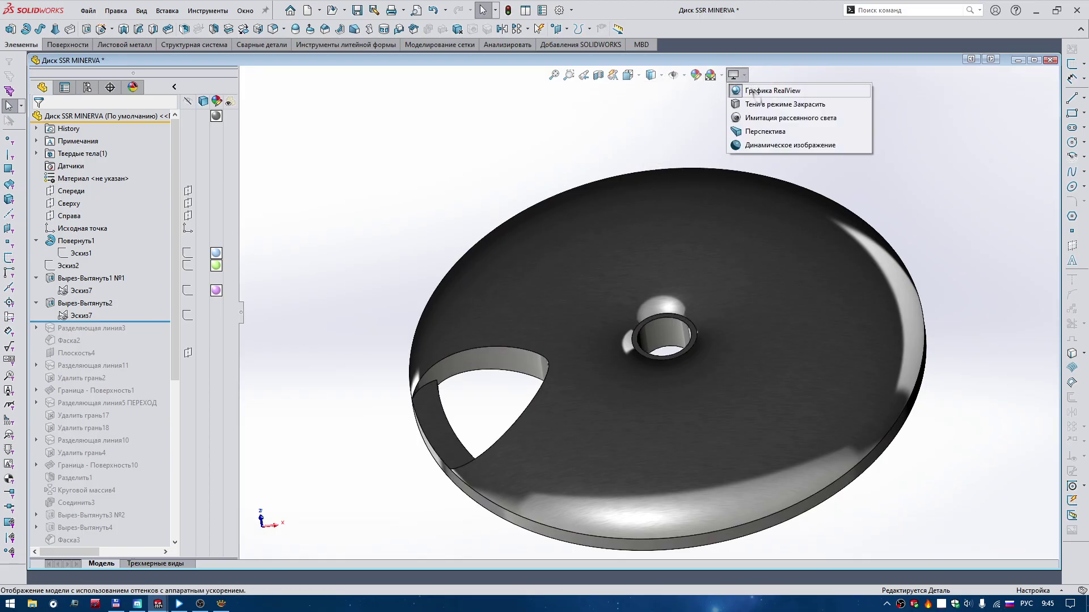
scroll(448, 352, "down", 4)
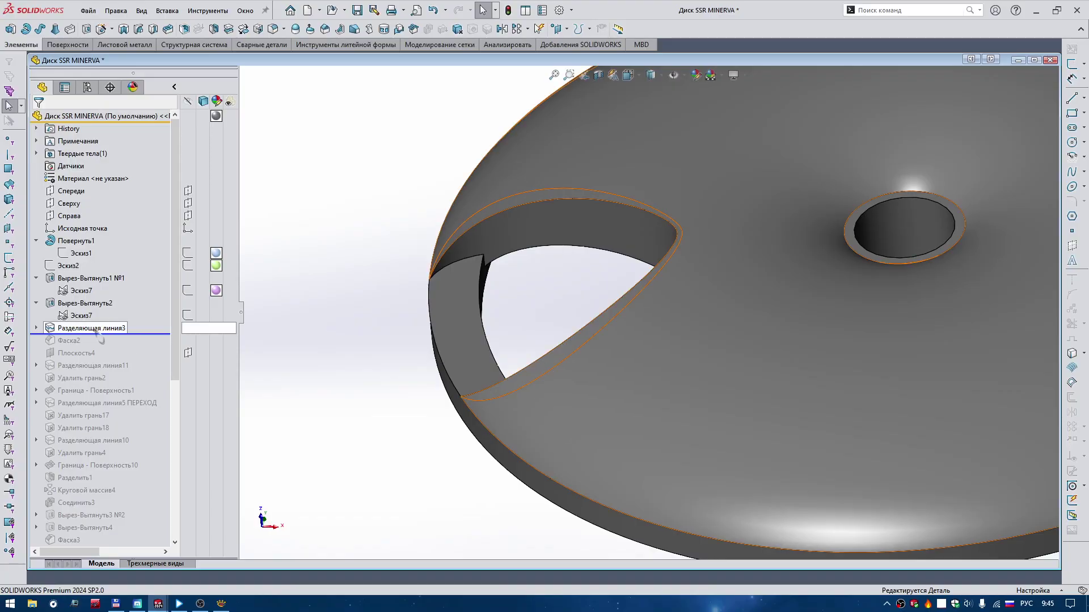
middle_click_drag(363, 352, 272, 345)
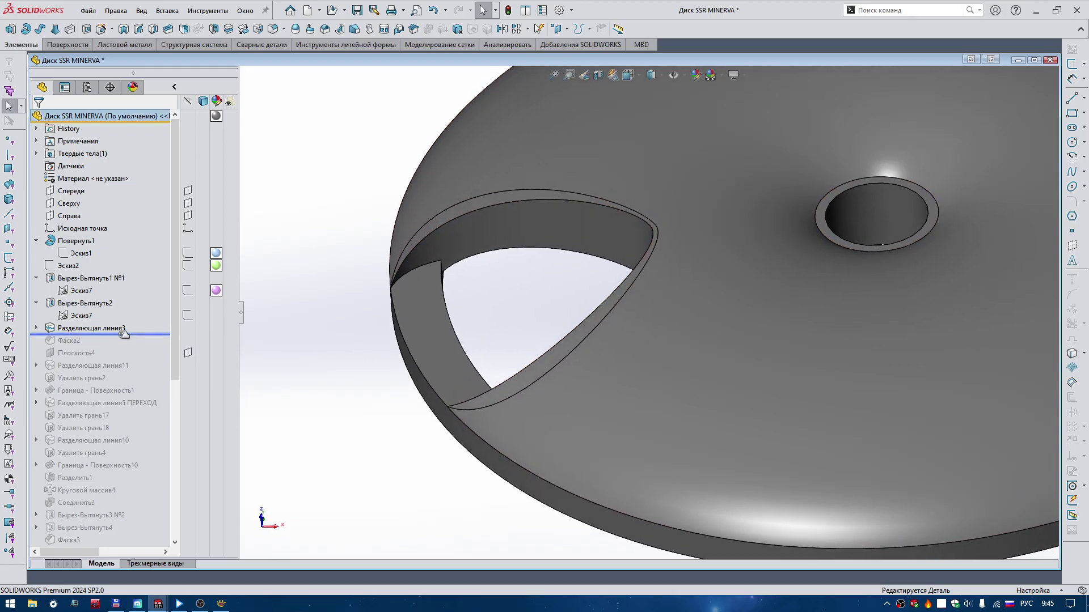
Step: Roll the history forward to Разделяющая линия3, highlight Эскиз8, and view the disc from the front
left_click_drag(118, 347, 116, 346)
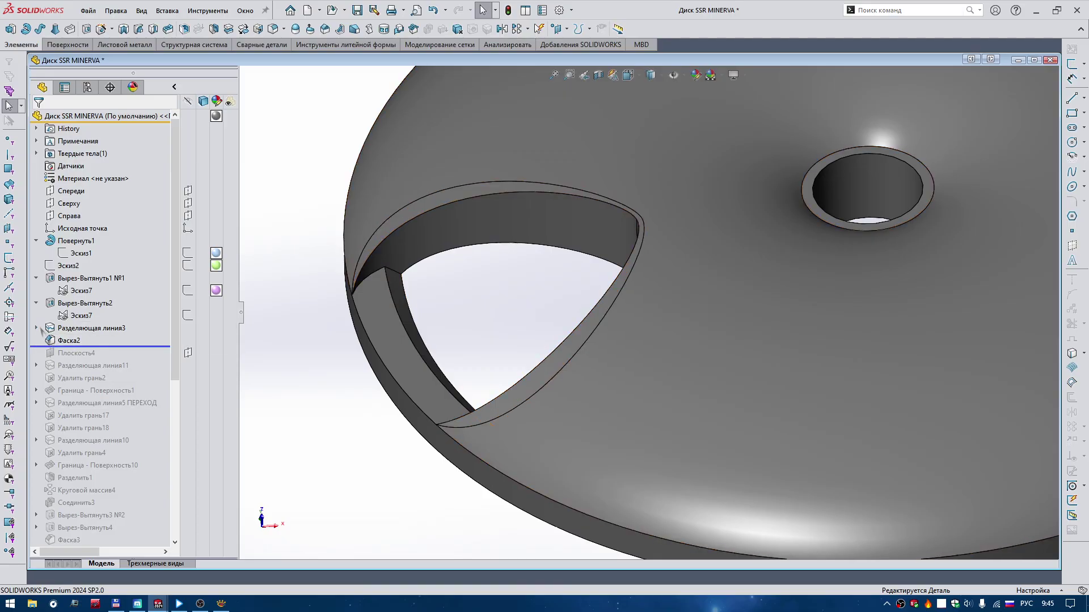
left_click(37, 328)
left_click(81, 341)
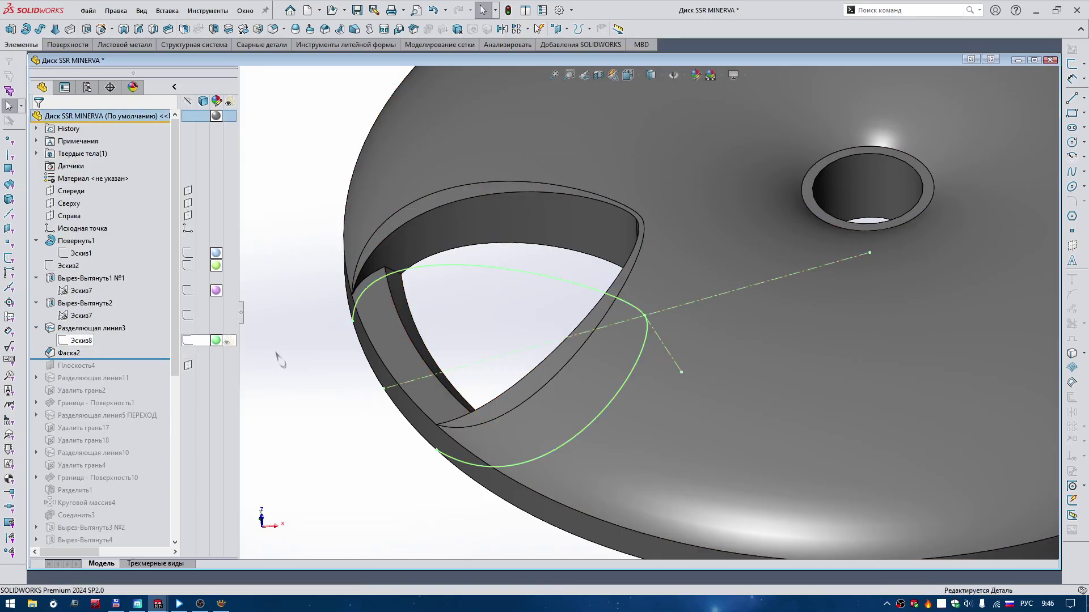
key("space")
left_click(287, 335)
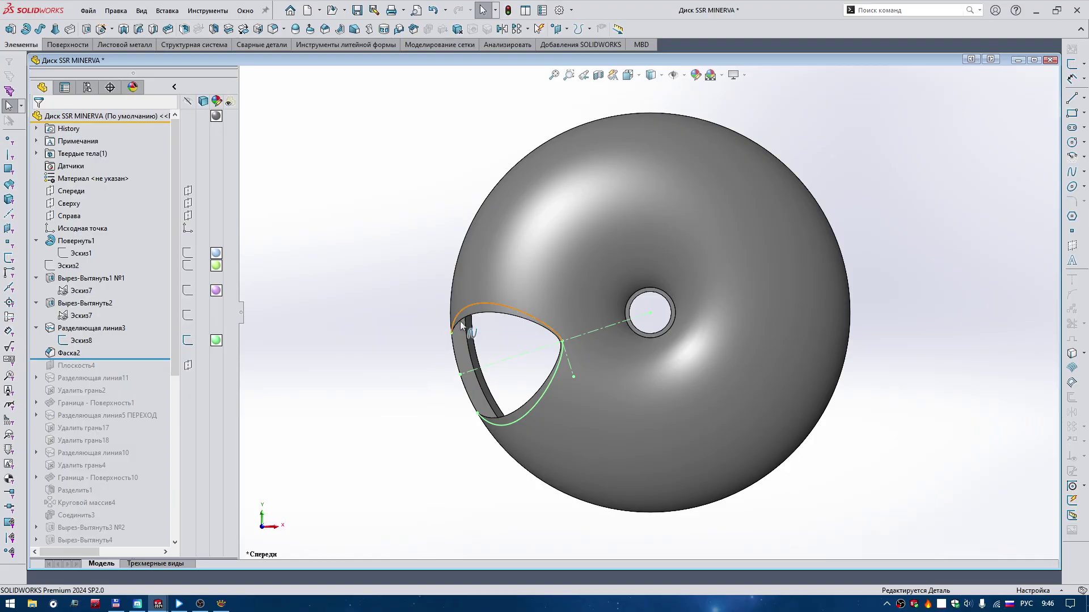
scroll(471, 317, "down", 1)
scroll(472, 336, "down", 2)
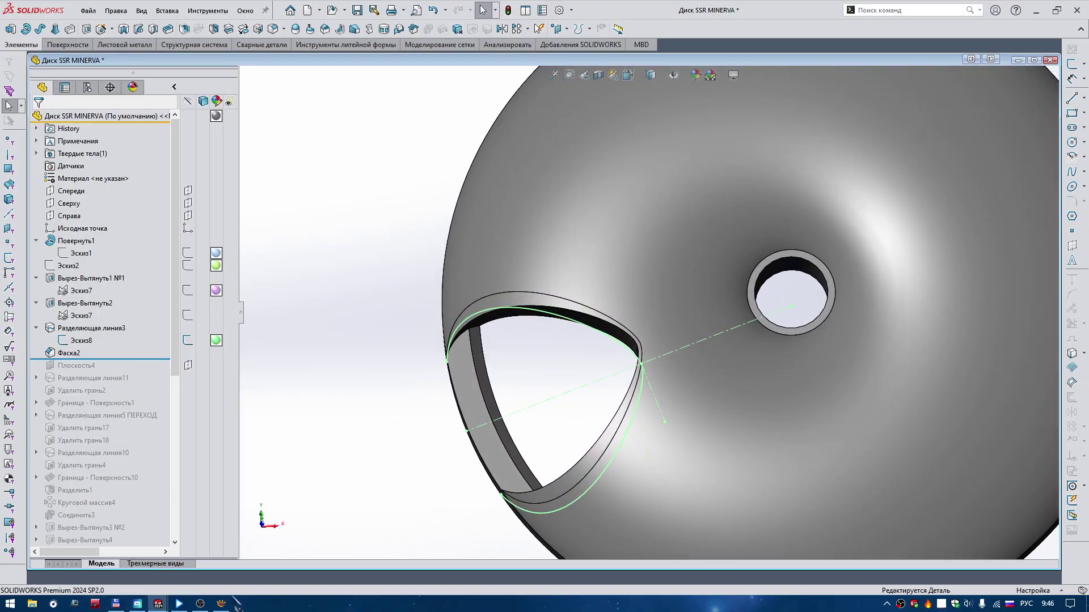
Step: Bring up the wheel reference photo 2a.jpg, then minimize it
left_click(221, 604)
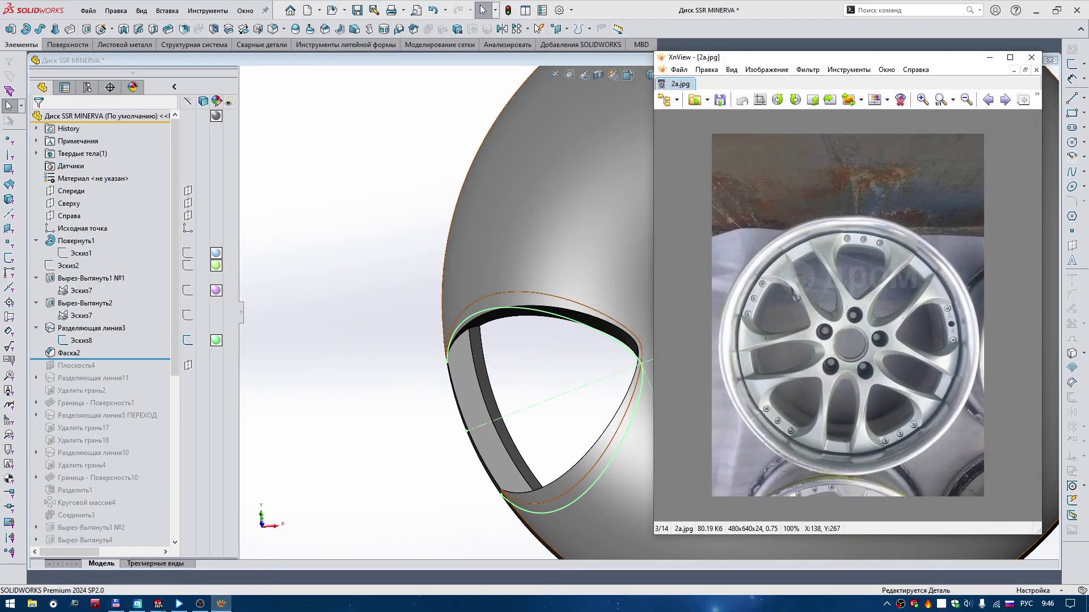
scroll(788, 294, "up", 3)
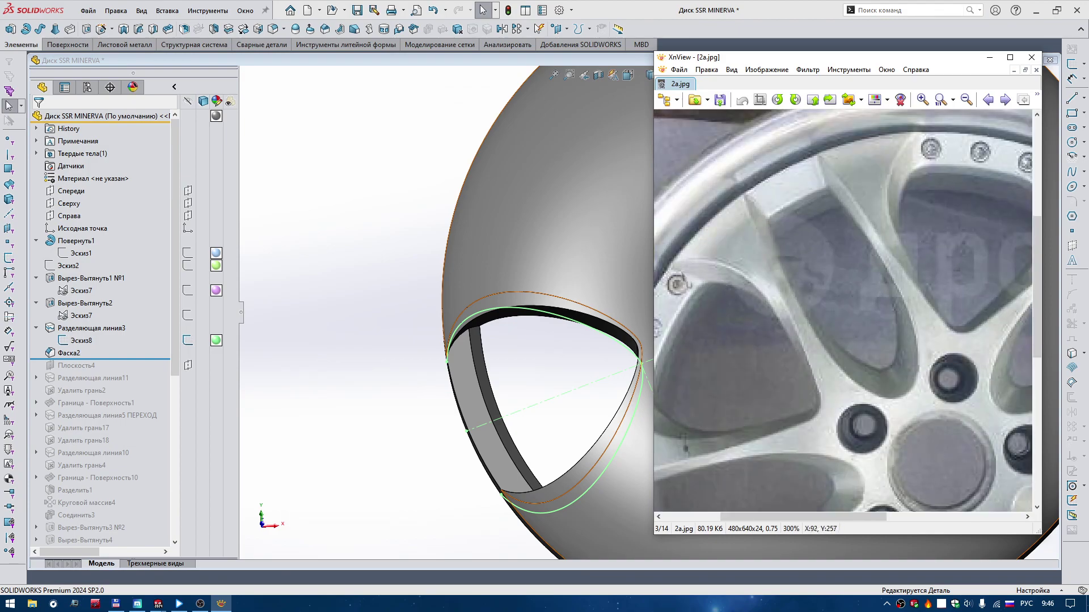
left_click(990, 57)
Step: Switch to the ВД disc part and turn the view toward the Front plane
left_click(757, 118)
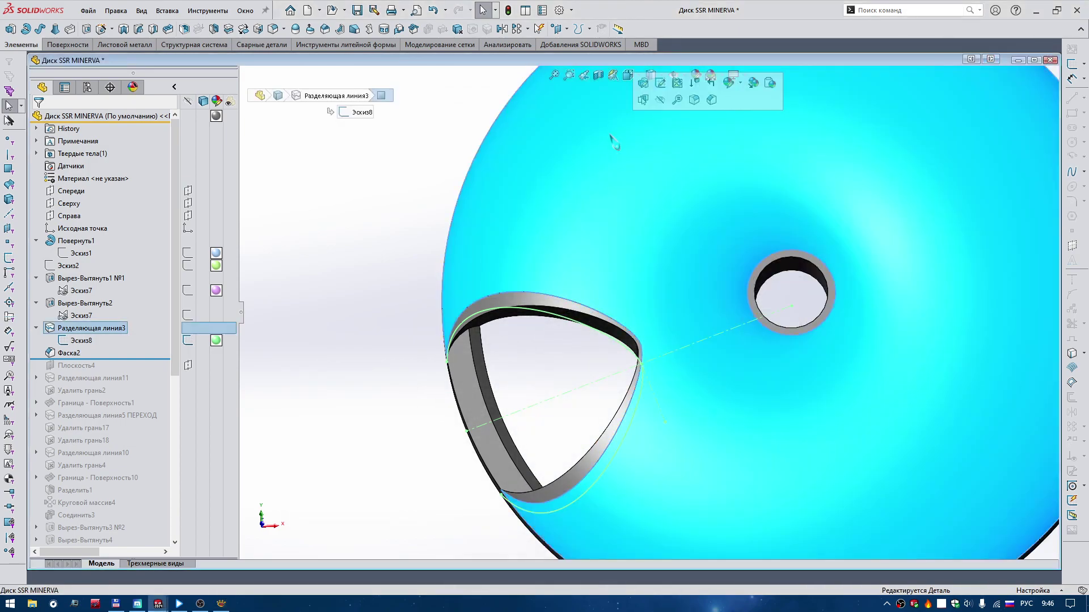
left_click(368, 205)
left_click(1018, 60)
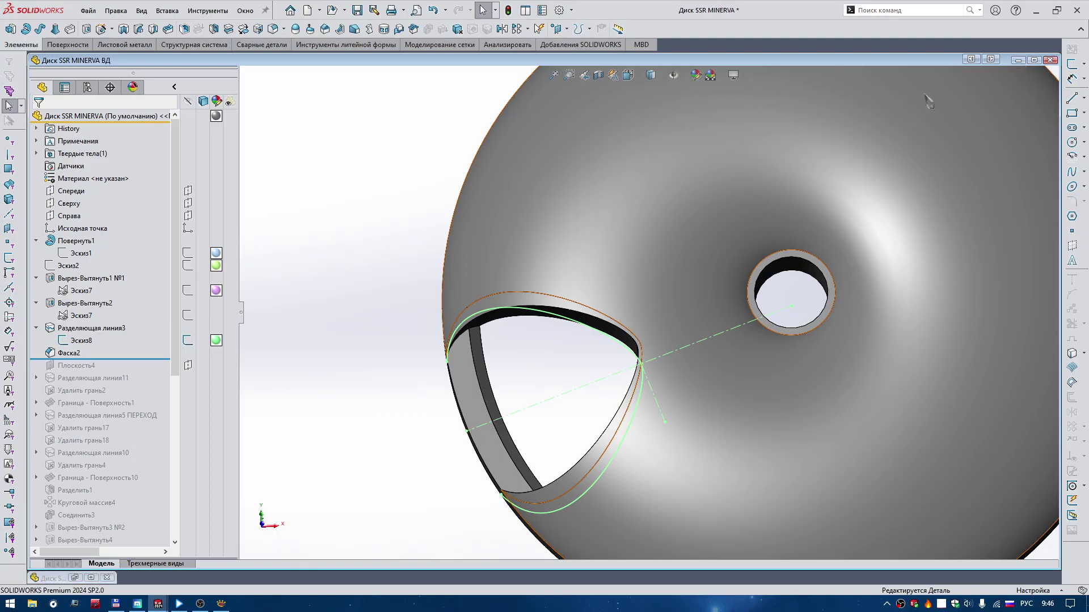
left_click(416, 227)
right_click_drag(557, 262, 618, 207)
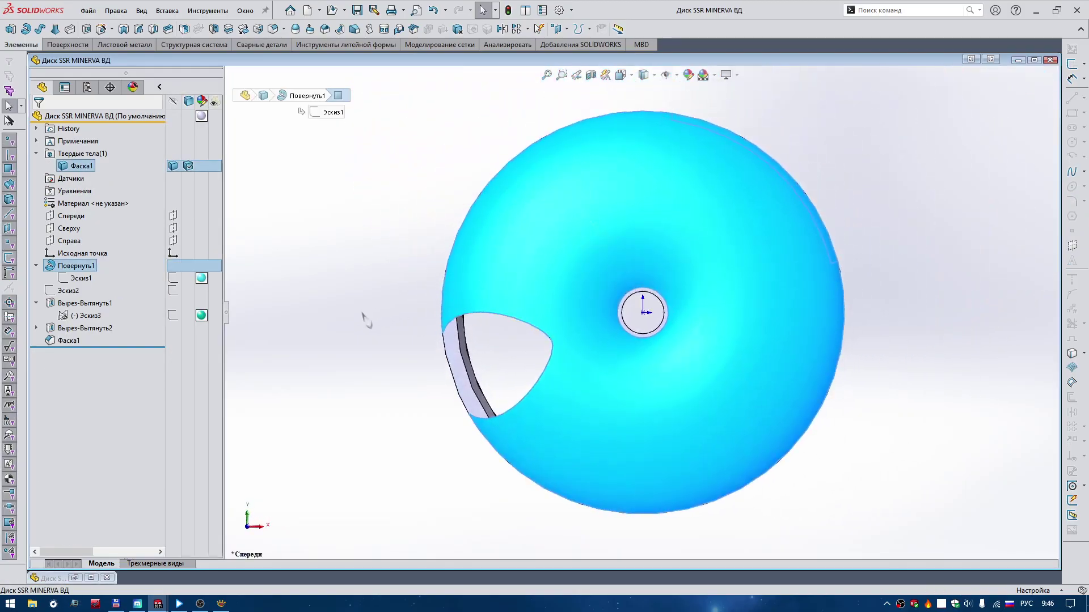
key("Escape")
Step: Start a new sketch, Эскиз4, on the Спереди plane and select Эскиз3's curves
left_click(78, 216)
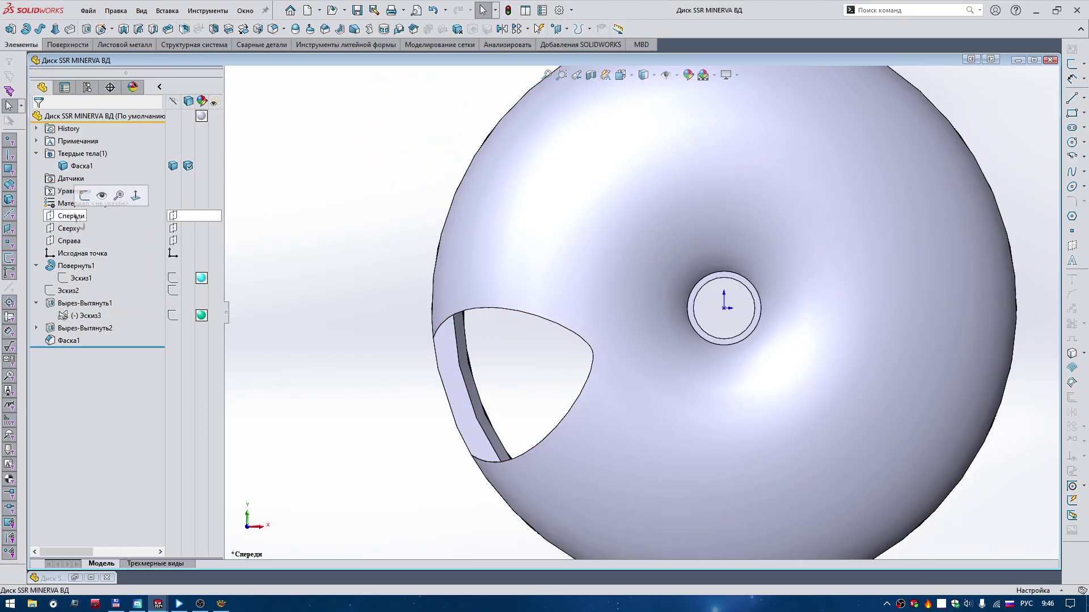
left_click(84, 196)
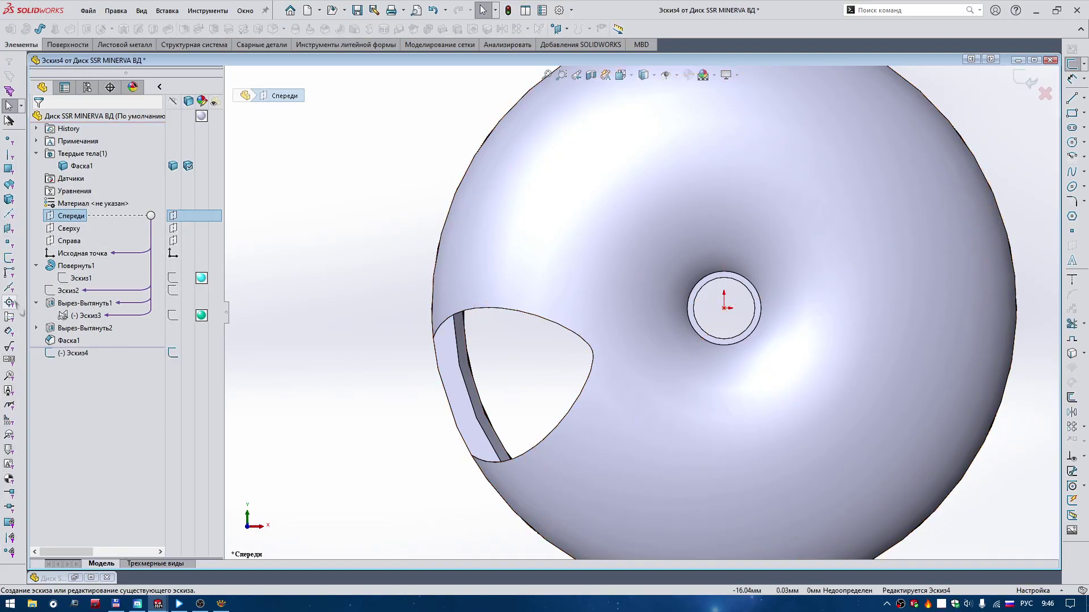
mouse_move(88, 316)
left_click(174, 321)
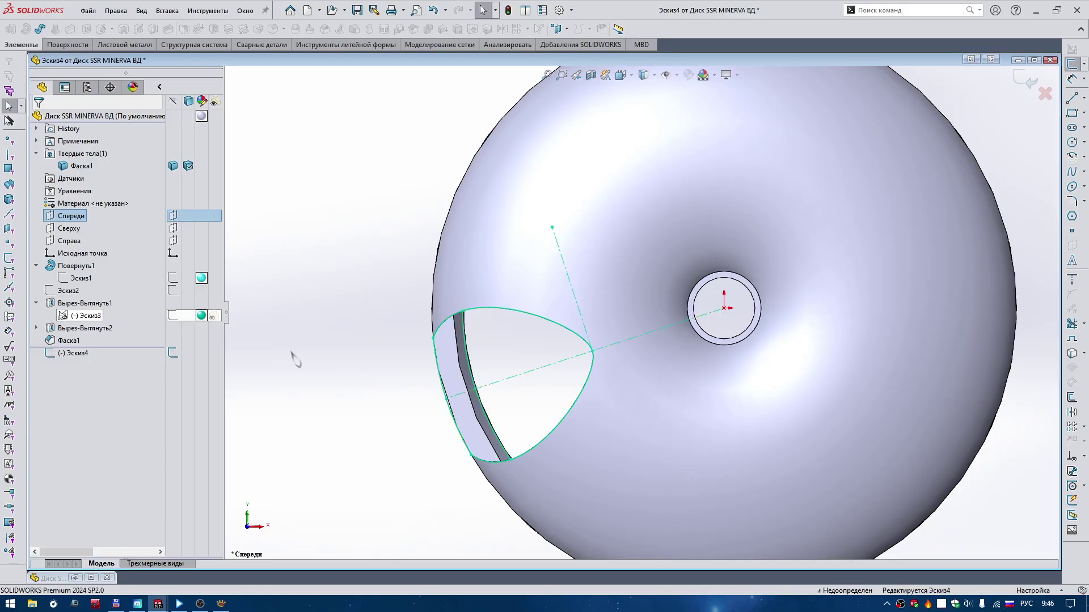
scroll(363, 394, "down", 2)
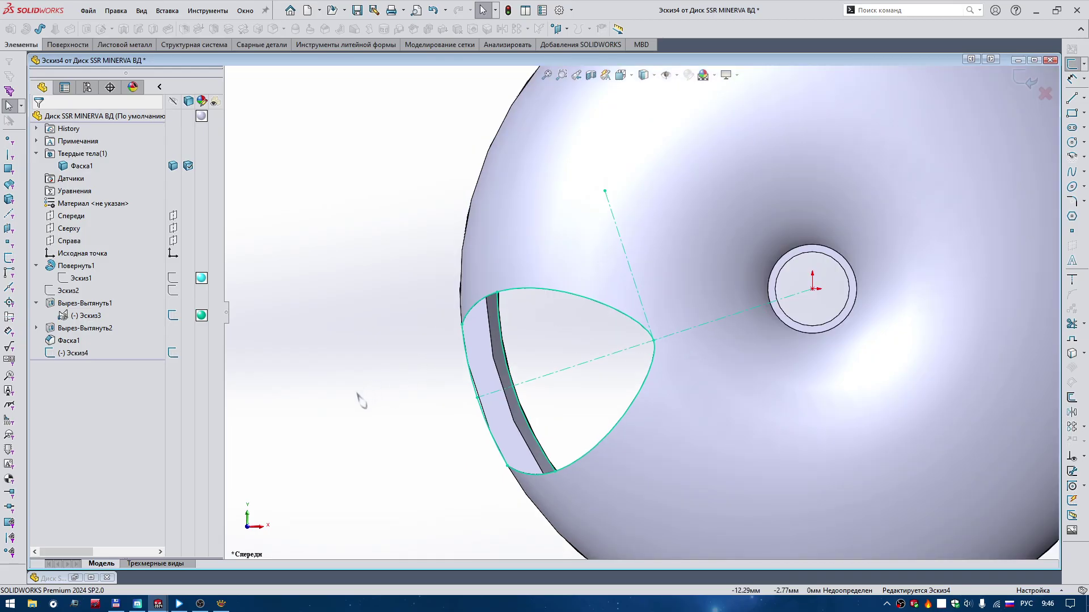
Step: Return to Диск SSR MINERVA and edit Эскиз8, viewed straight from the front
left_click(75, 578)
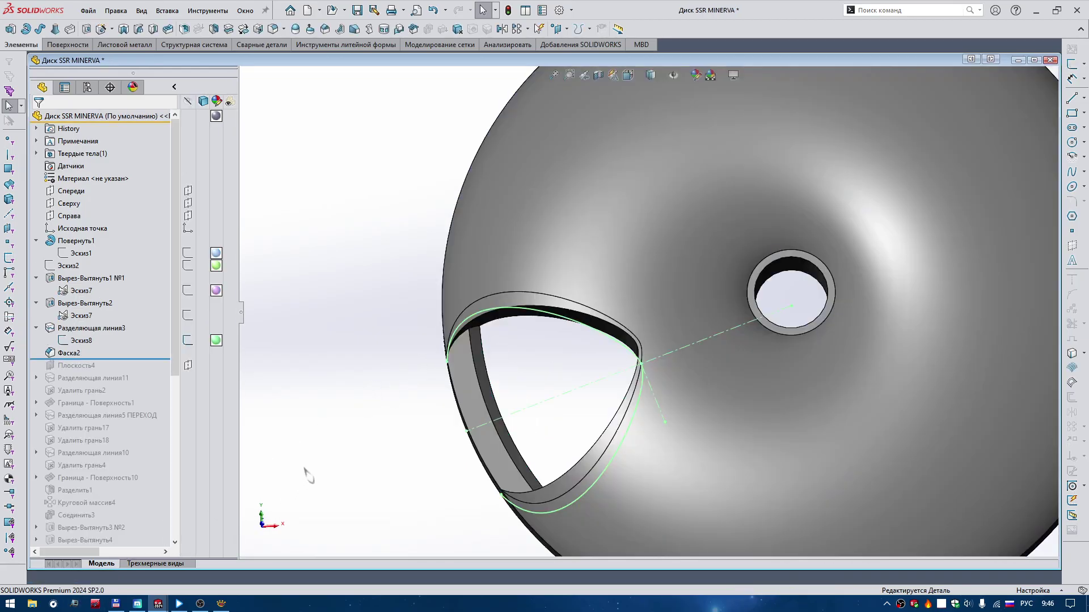
left_click(81, 340)
left_click(104, 307)
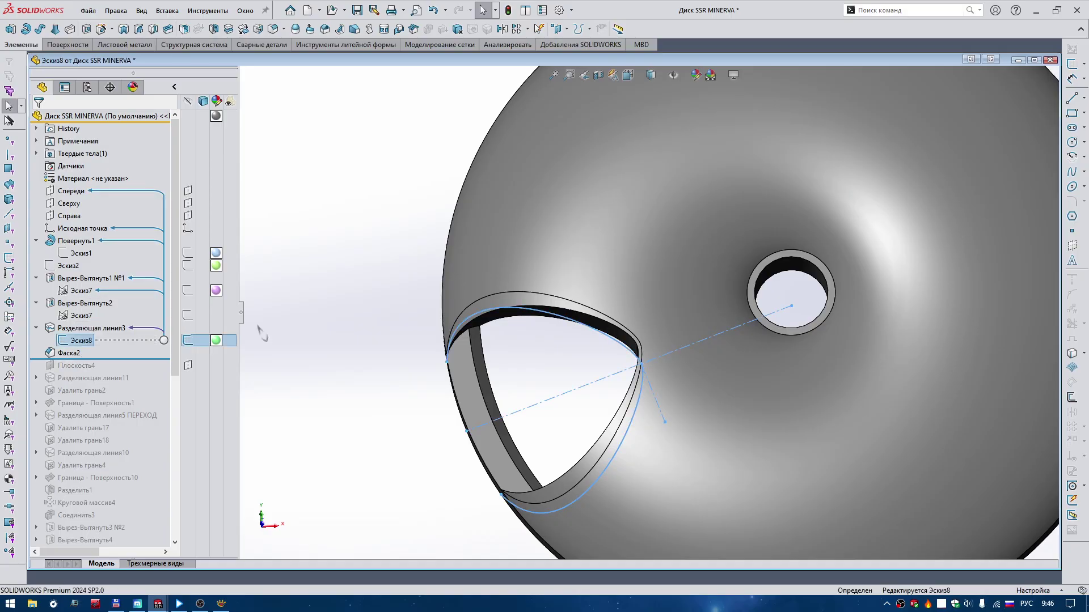
right_click_drag(312, 347, 340, 309)
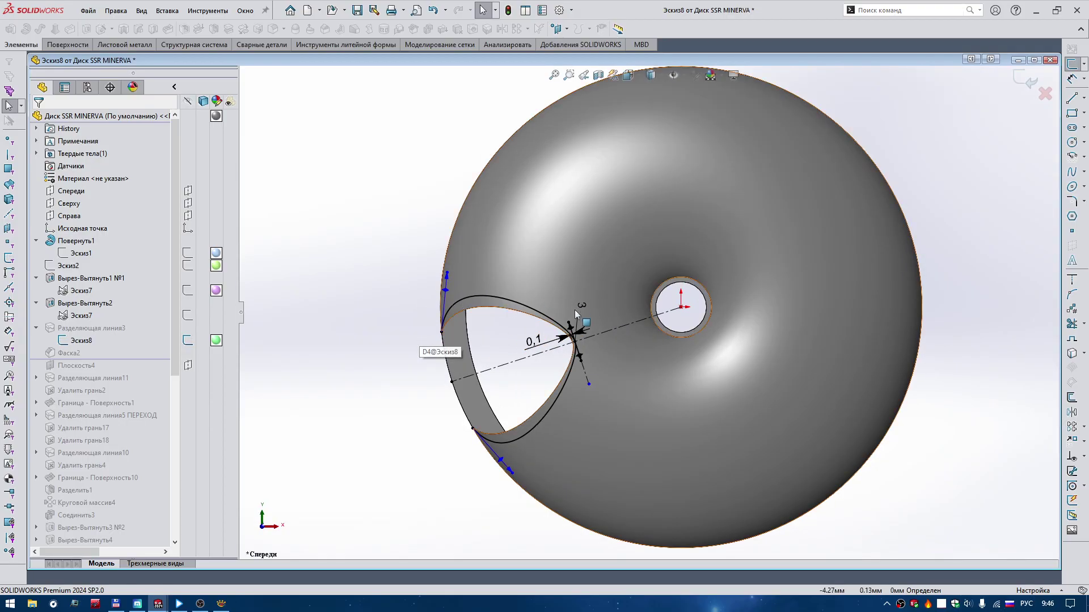
Step: Zoom in on the window outline and box-select all its splines, lines and dimension
scroll(584, 340, "up", 3)
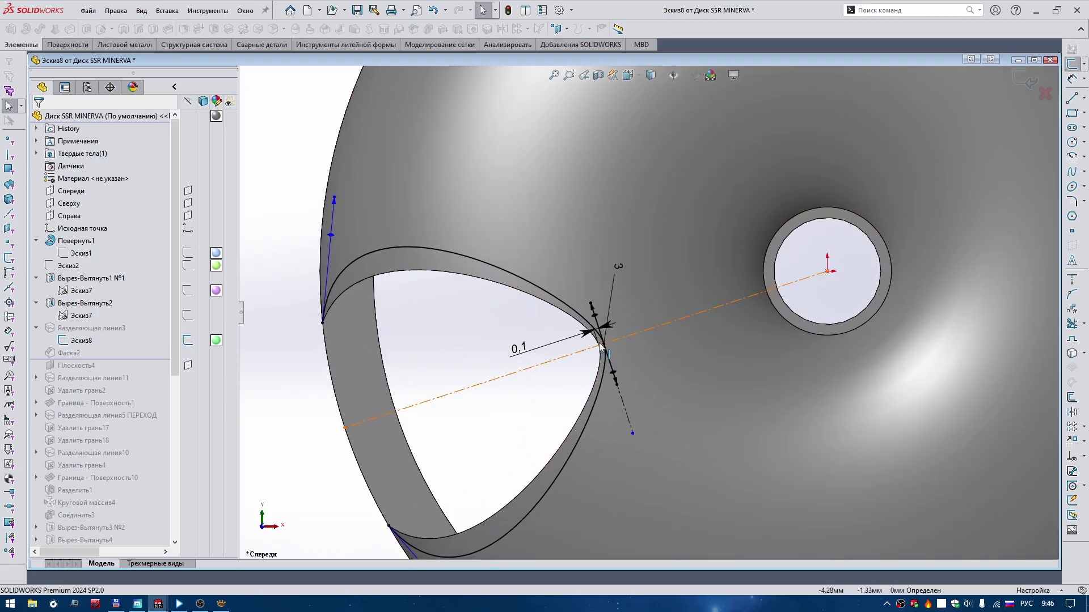
scroll(604, 343, "down", 1)
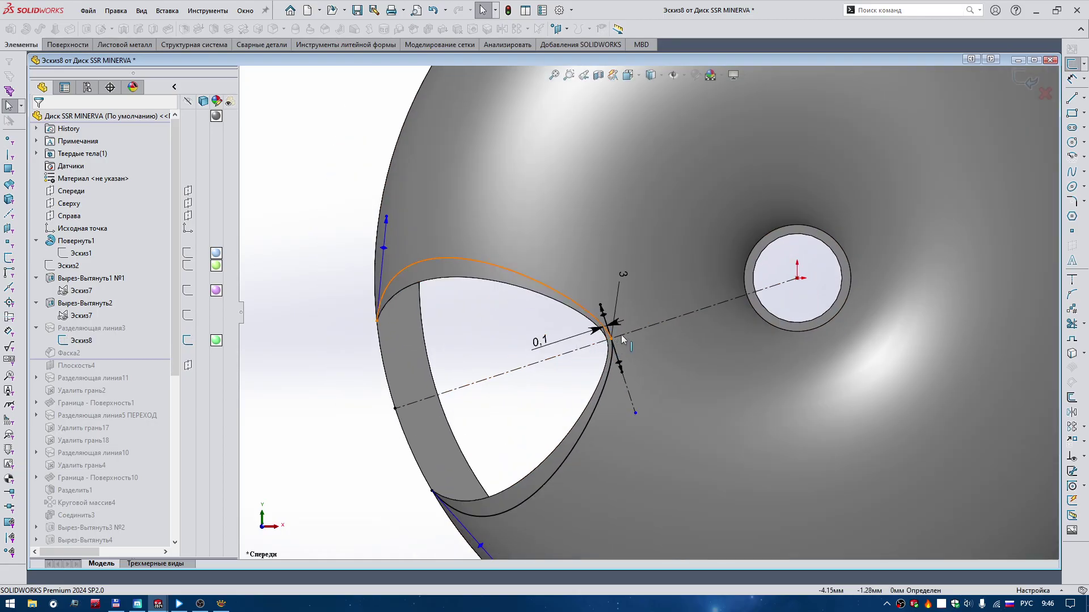
scroll(618, 340, "up", 2)
scroll(614, 342, "up", 1)
scroll(604, 340, "up", 1)
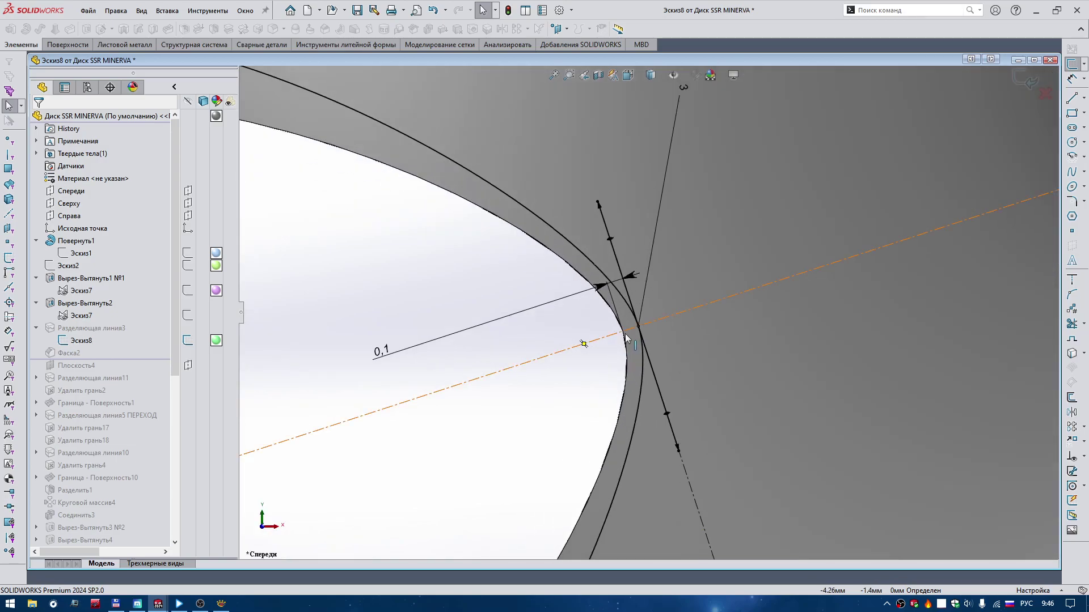
scroll(624, 337, "up", 1)
scroll(627, 338, "up", 1)
scroll(625, 338, "up", 1)
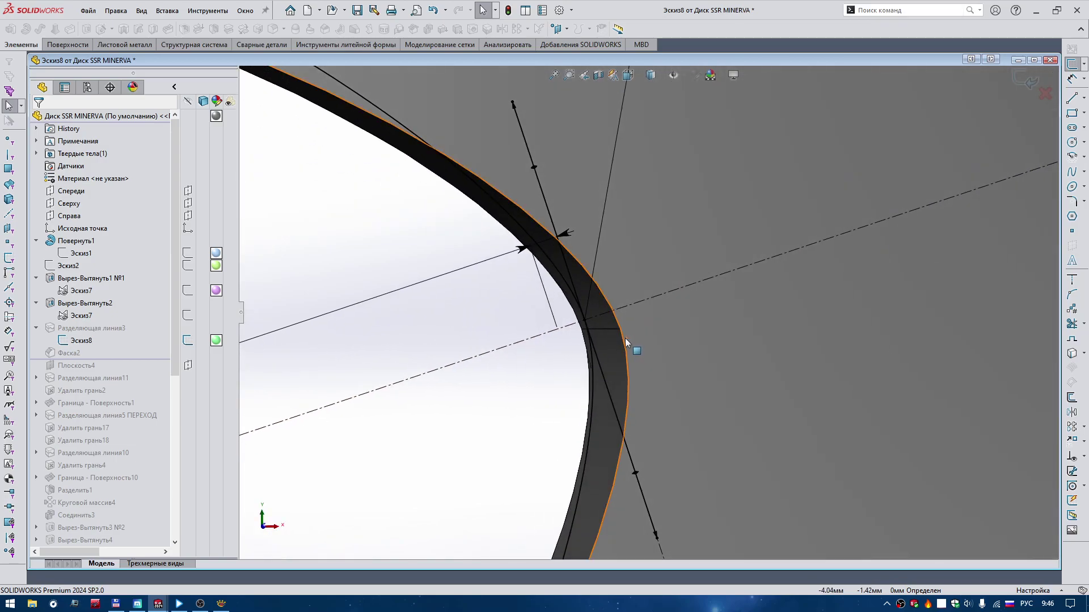
scroll(616, 315, "up", 1)
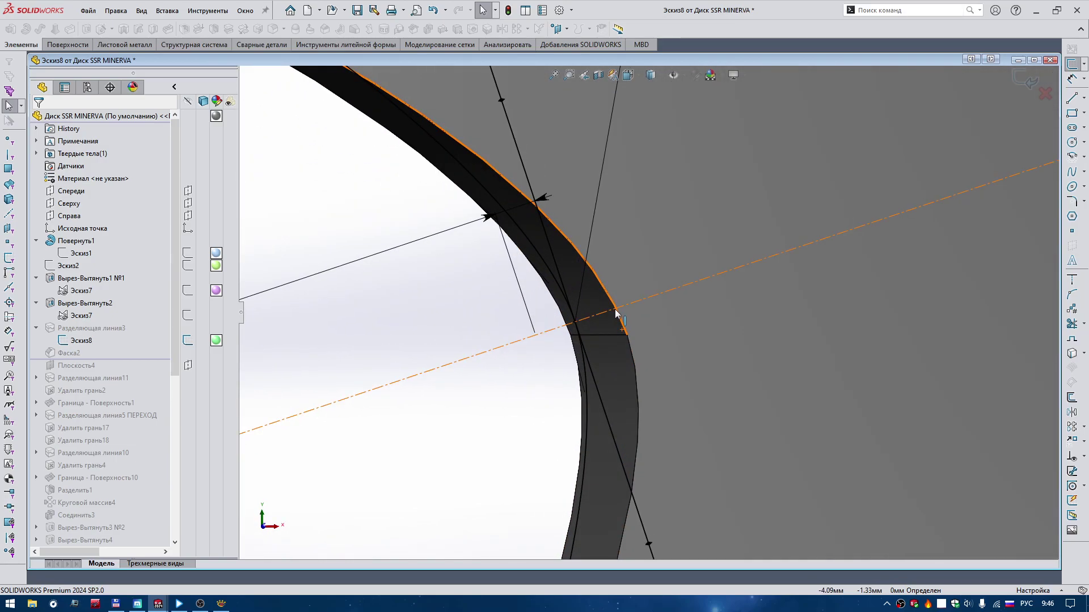
scroll(624, 326, "up", 2)
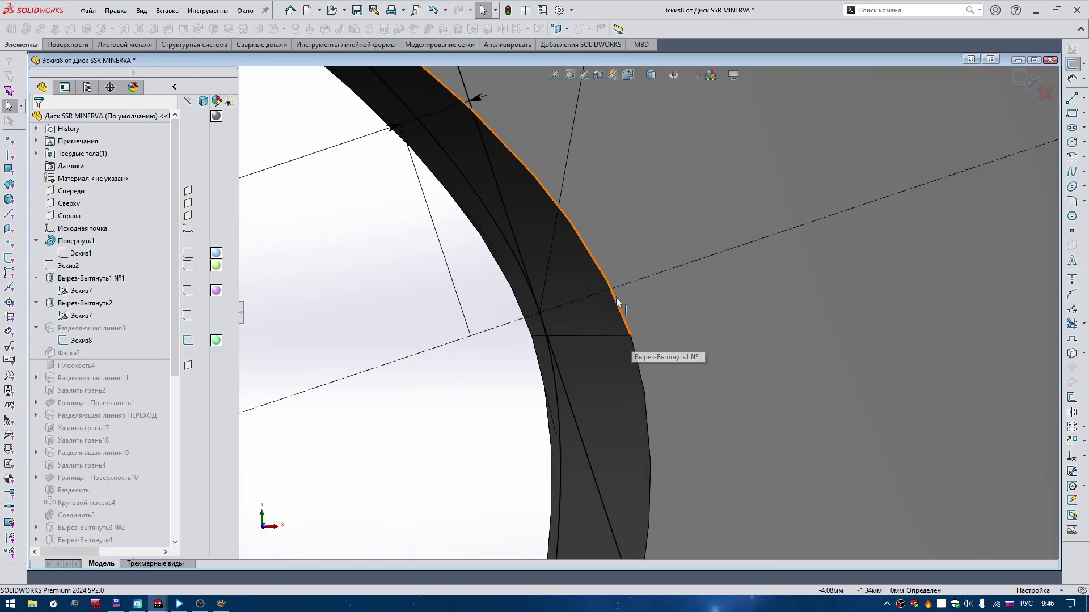
scroll(636, 340, "up", 1)
scroll(636, 336, "up", 1)
scroll(636, 332, "up", 1)
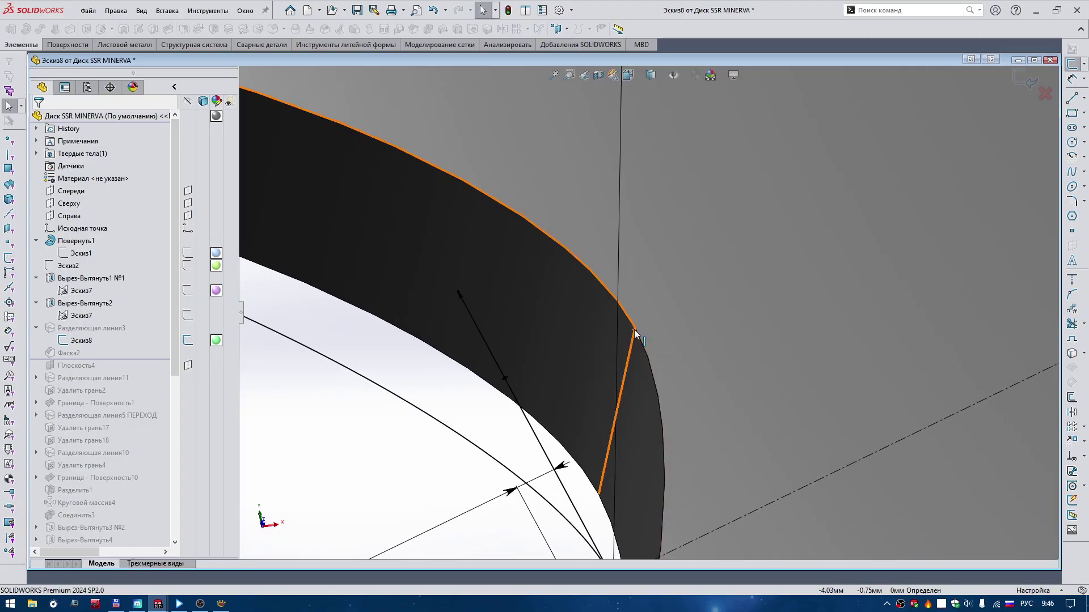
scroll(637, 338, "up", 1)
scroll(636, 337, "up", 1)
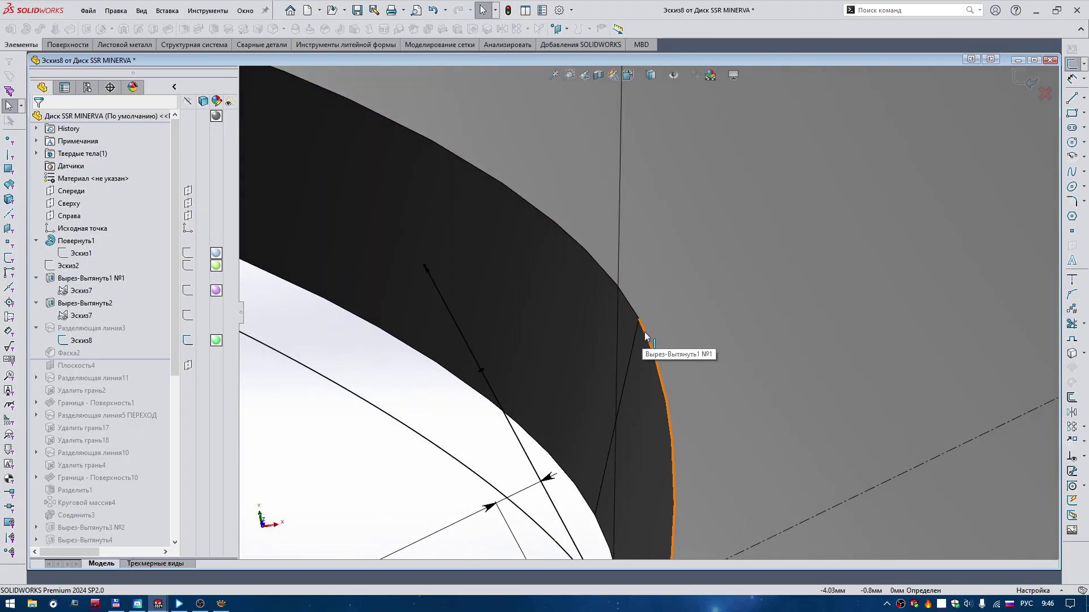
scroll(647, 335, "down", 2)
scroll(567, 385, "down", 2)
scroll(523, 413, "down", 2)
scroll(523, 413, "down", 3)
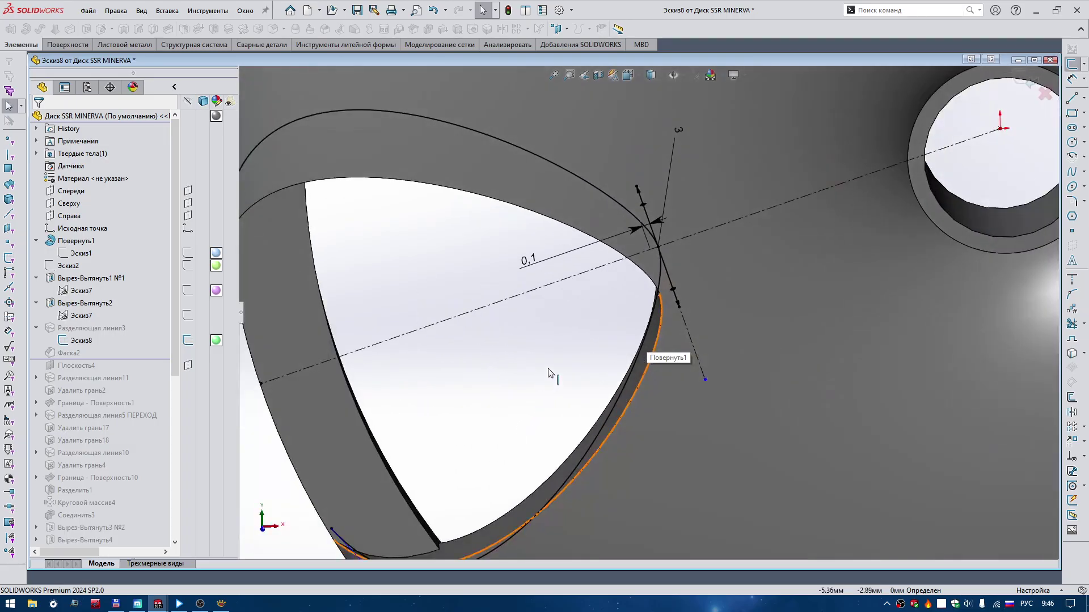
scroll(558, 391, "down", 2)
scroll(570, 322, "up", 2)
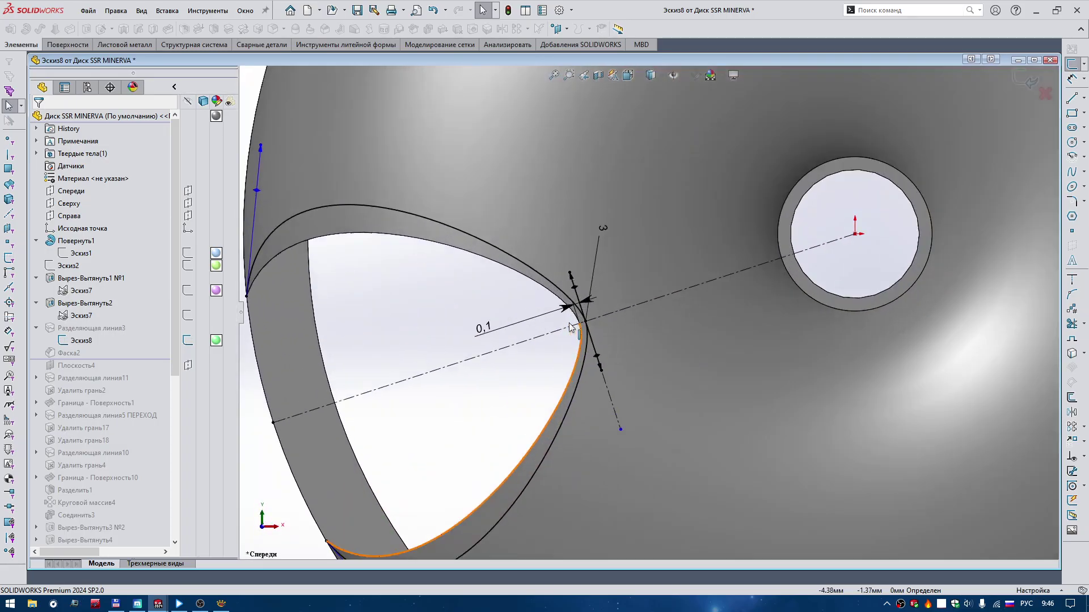
scroll(488, 334, "up", 2)
scroll(610, 329, "down", 2)
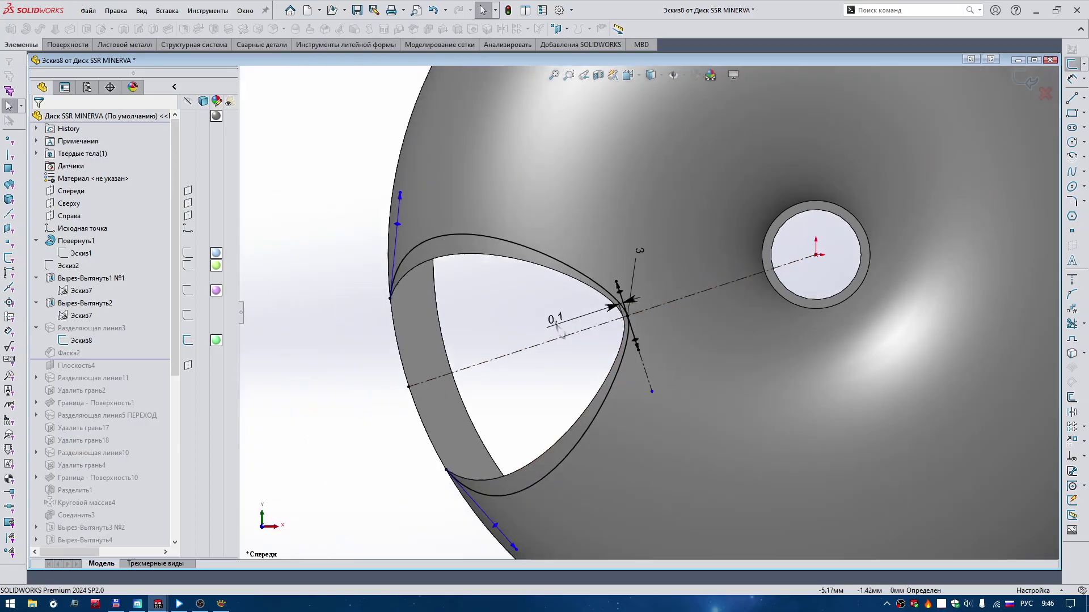
scroll(559, 329, "down", 2)
left_click_drag(356, 142, 880, 550)
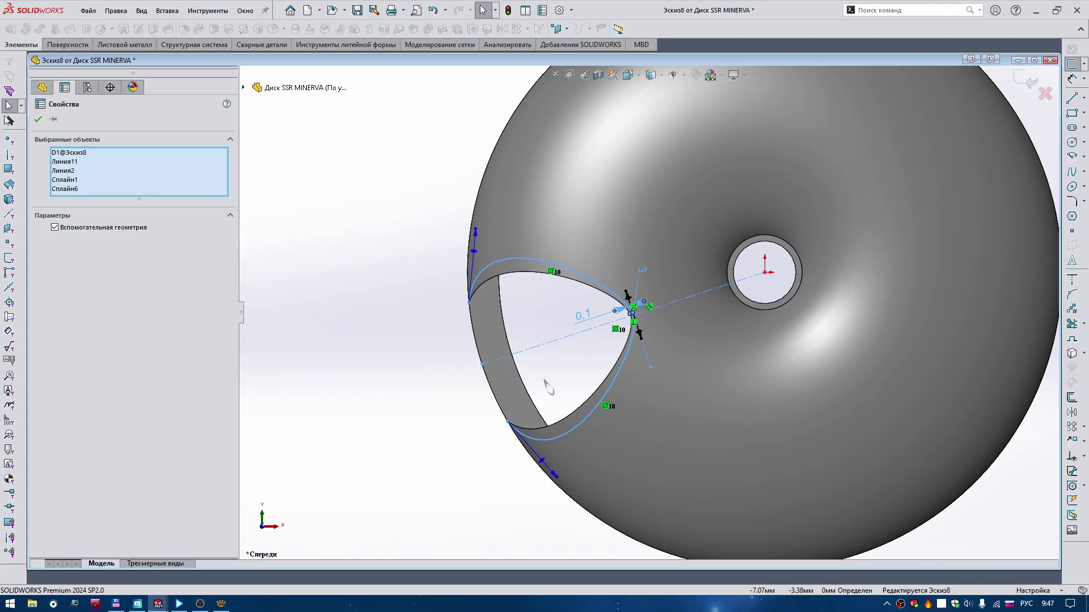
Step: Paste the copied Эскиз8 curves into the ВД part's Эскиз4, beside the zoomed-to-fit disc
left_click(416, 399)
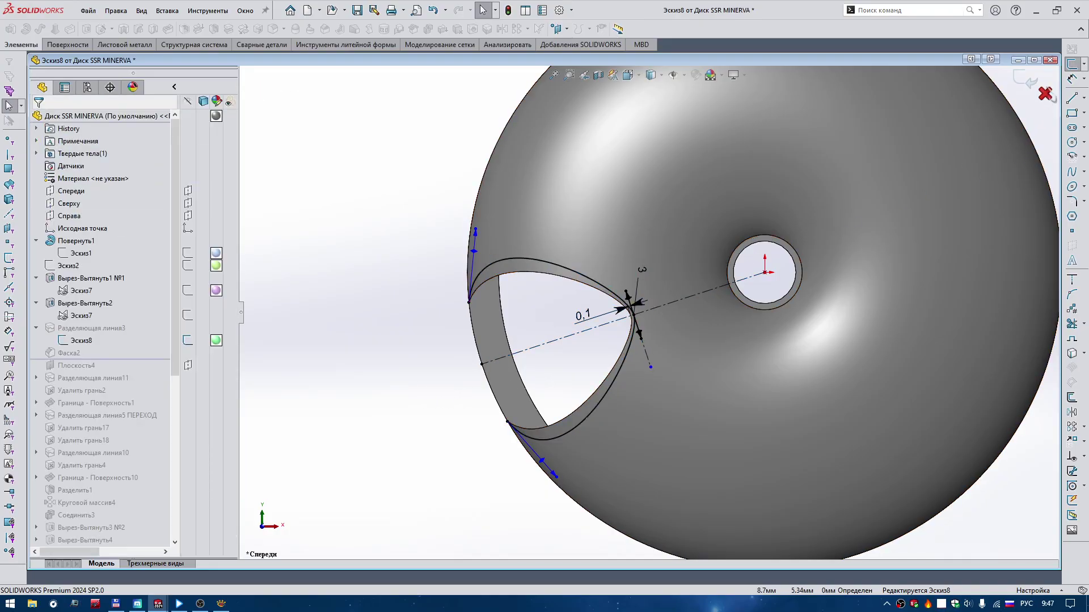
left_click(1018, 60)
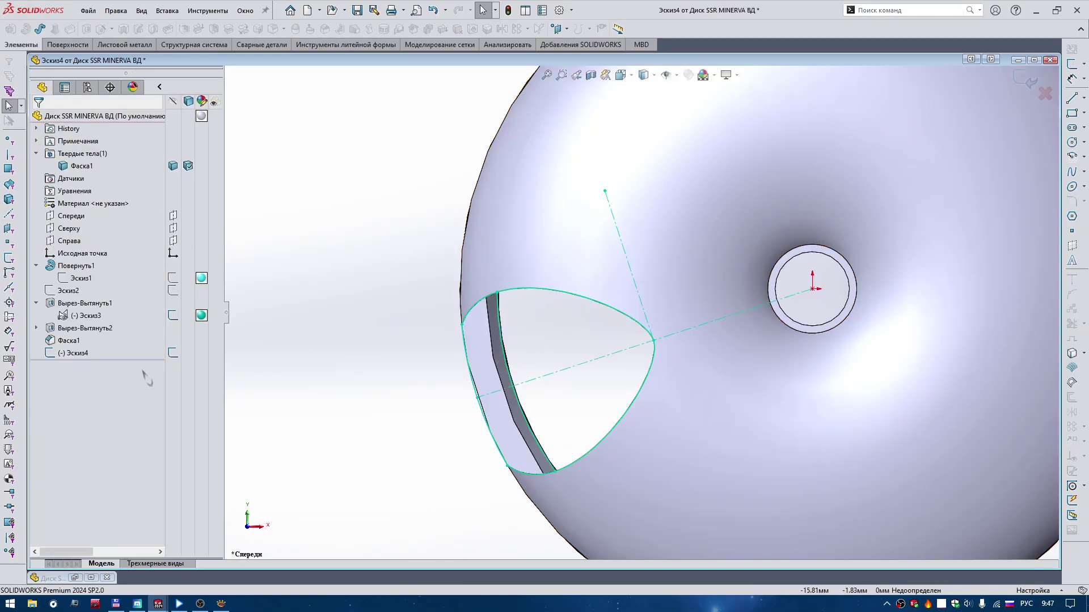
key("f")
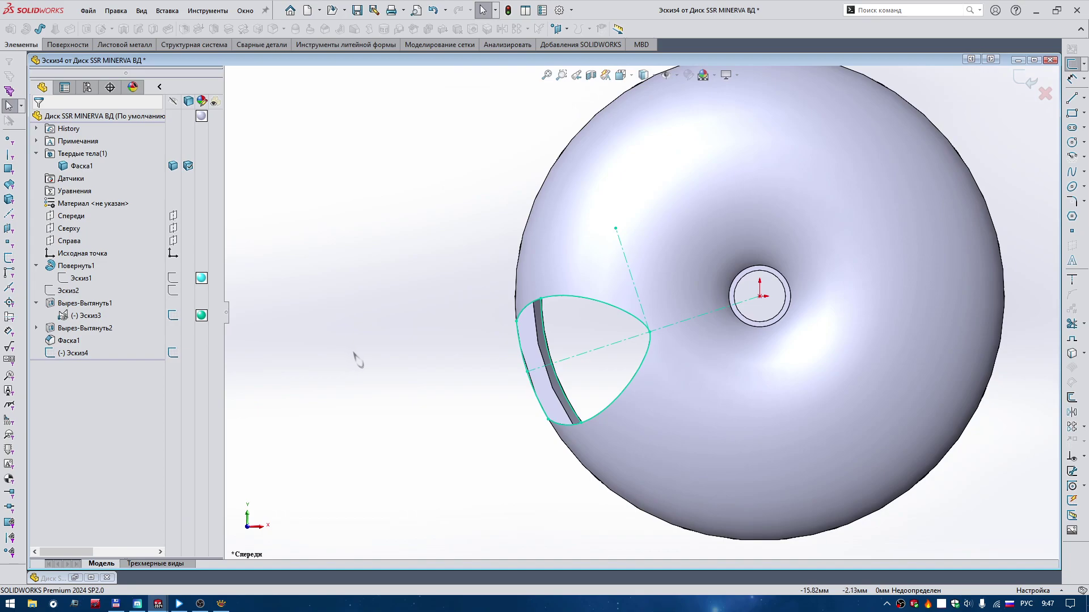
key("ctrl+v")
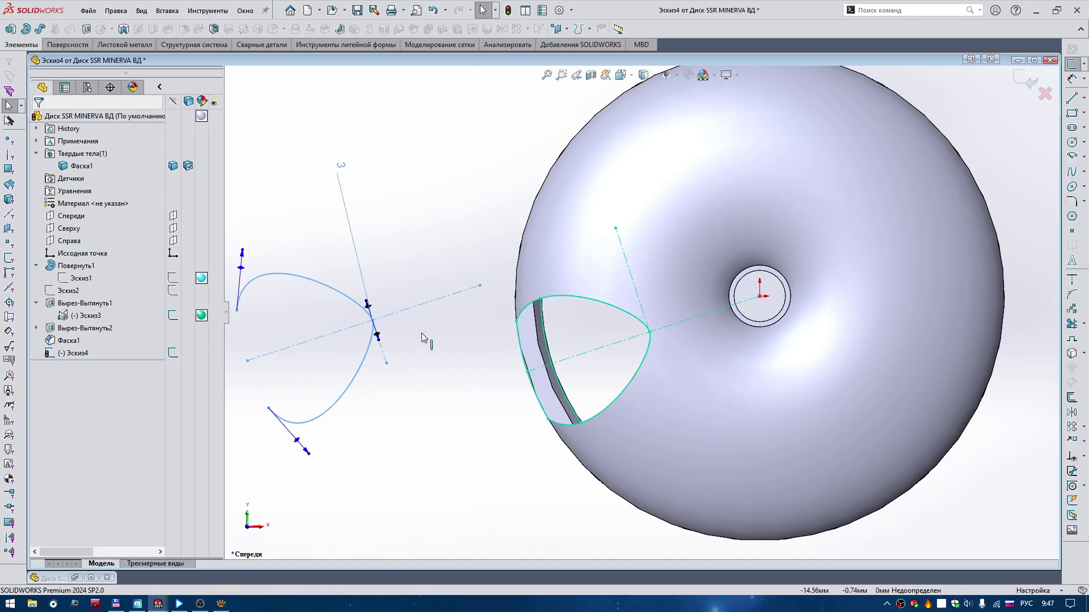
Step: Move the pasted curves from beside the disc onto its window cut edge
left_click_drag(422, 338, 666, 332)
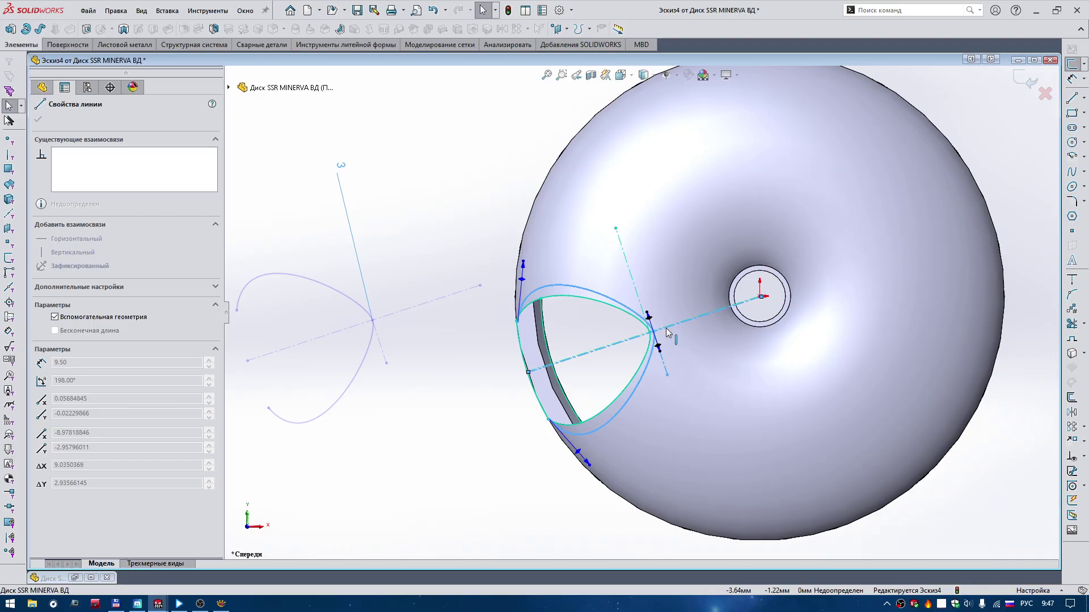
scroll(667, 333, "down", 1)
scroll(667, 333, "down", 2)
scroll(667, 332, "down", 2)
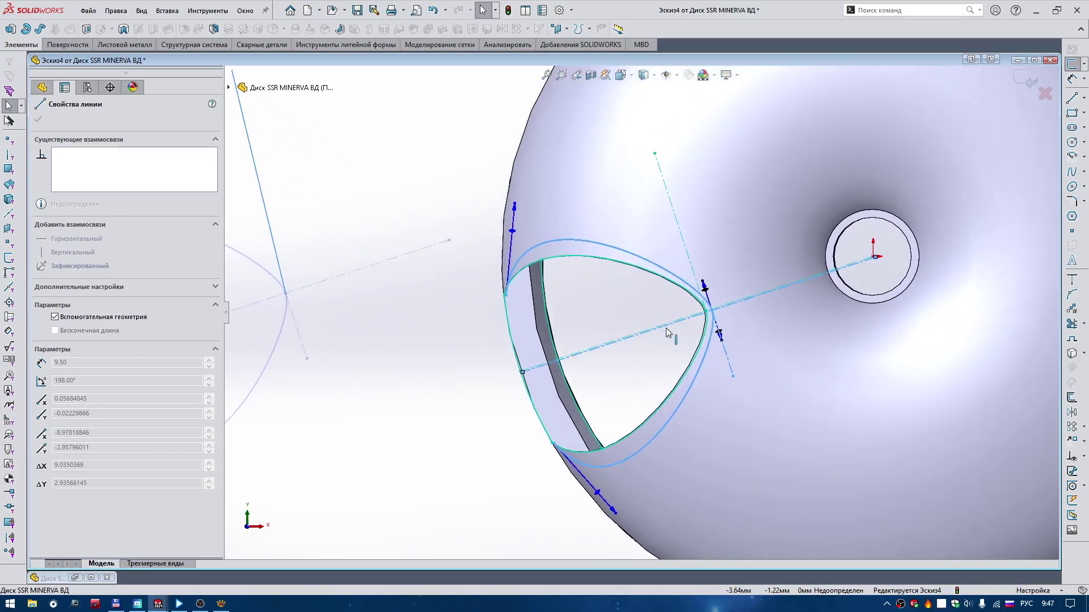
scroll(667, 333, "down", 2)
scroll(667, 333, "down", 2)
mouse_move(666, 328)
left_mouse_down()
mouse_move(915, 200)
mouse_move(868, 210)
left_mouse_up()
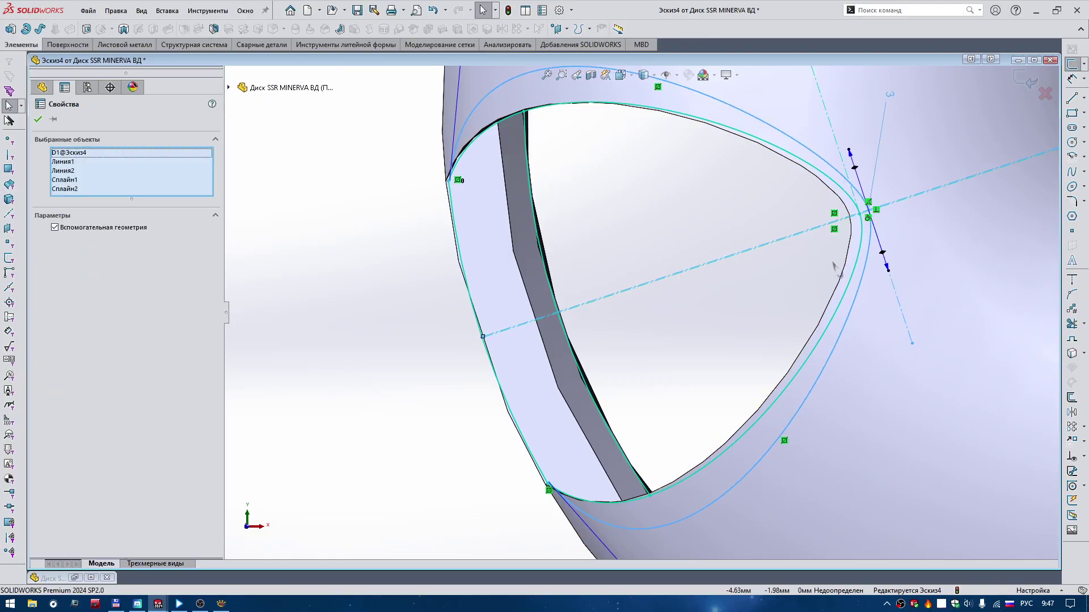
Step: Attach the construction line's end to the spline intersection and review its relations
left_click(833, 266)
scroll(648, 315, "up", 2)
scroll(648, 315, "up", 3)
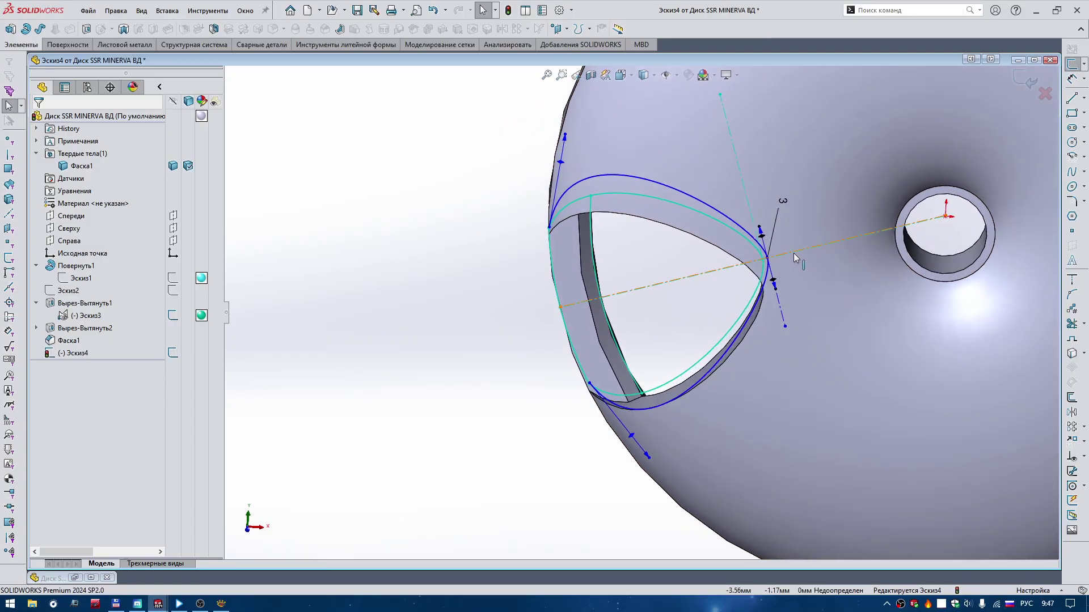
left_click(793, 254)
scroll(794, 254, "down", 5)
scroll(791, 259, "down", 2)
Step: Make Эскиз4's axis line Линия1 collinear with Линия2@Эскиз3
scroll(784, 271, "down", 2)
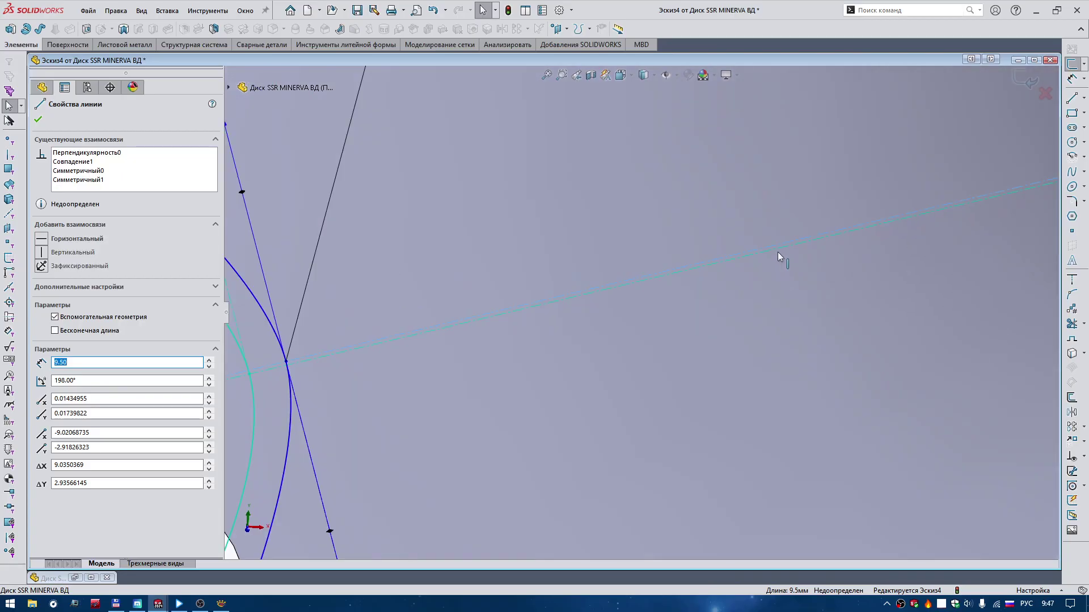
left_click(774, 253, "ctrl")
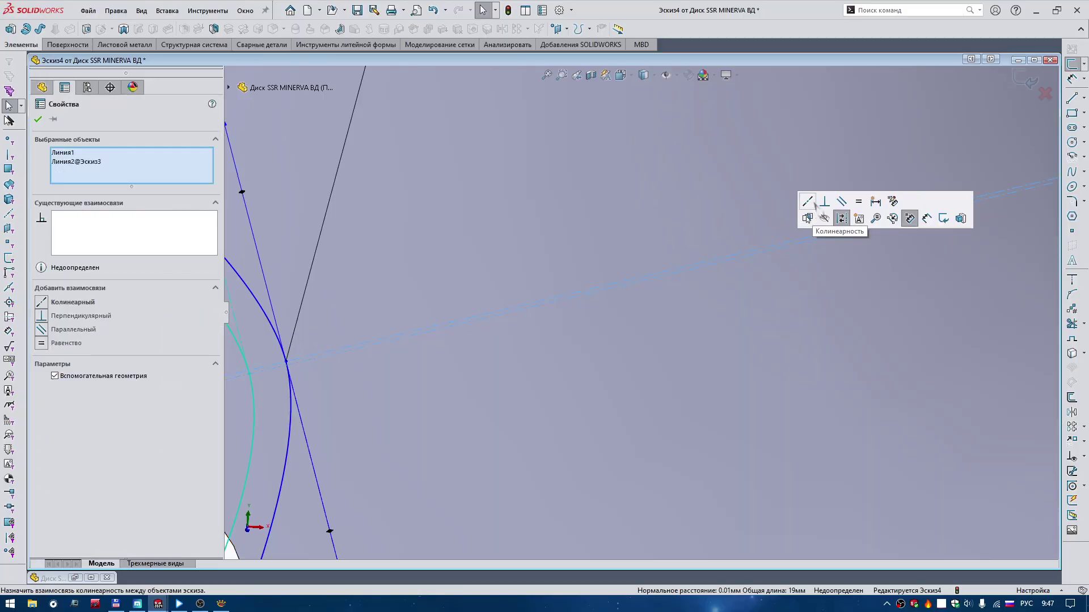
left_click(842, 216)
scroll(700, 265, "up", 3)
scroll(699, 264, "up", 2)
scroll(445, 481, "down", 3)
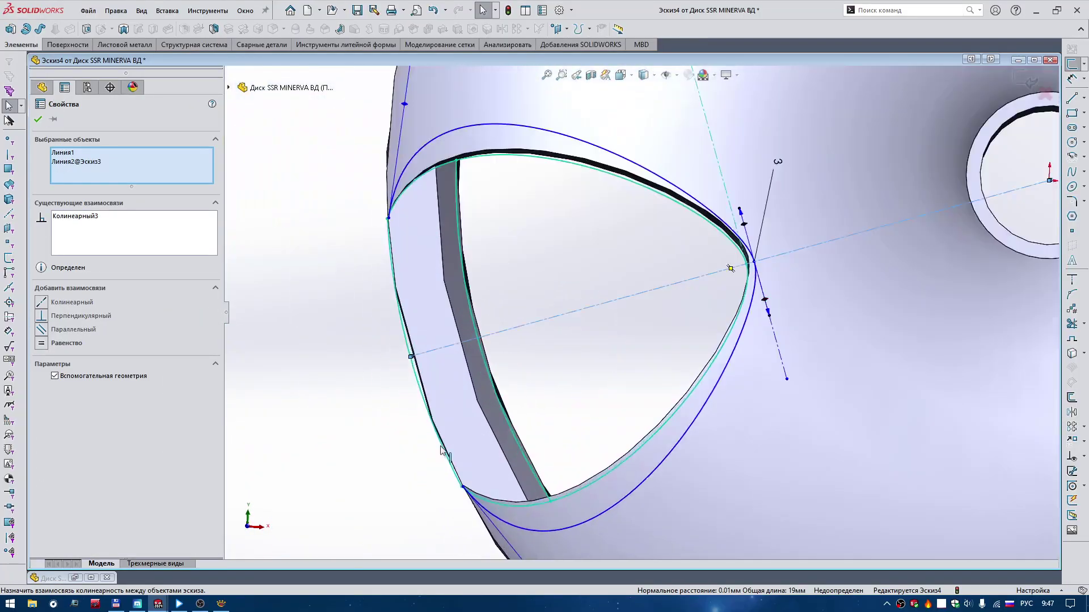
Step: Make the lower-corner spline end Точка6 coincident with Точка6@Эскиз3
left_click(448, 480)
scroll(446, 466, "down", 2)
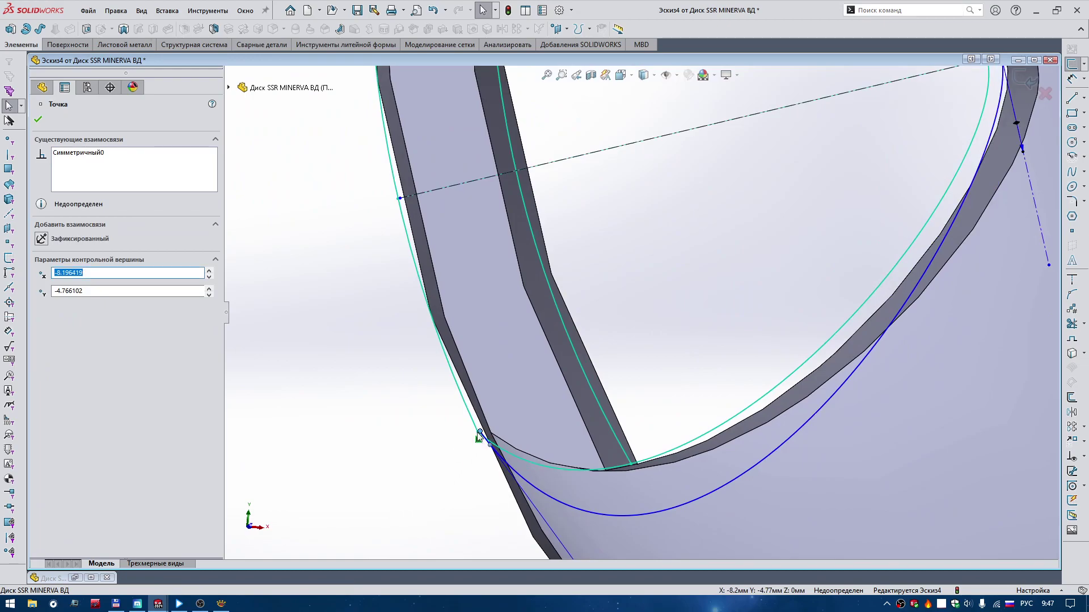
left_click(488, 446, "ctrl")
left_click(590, 394)
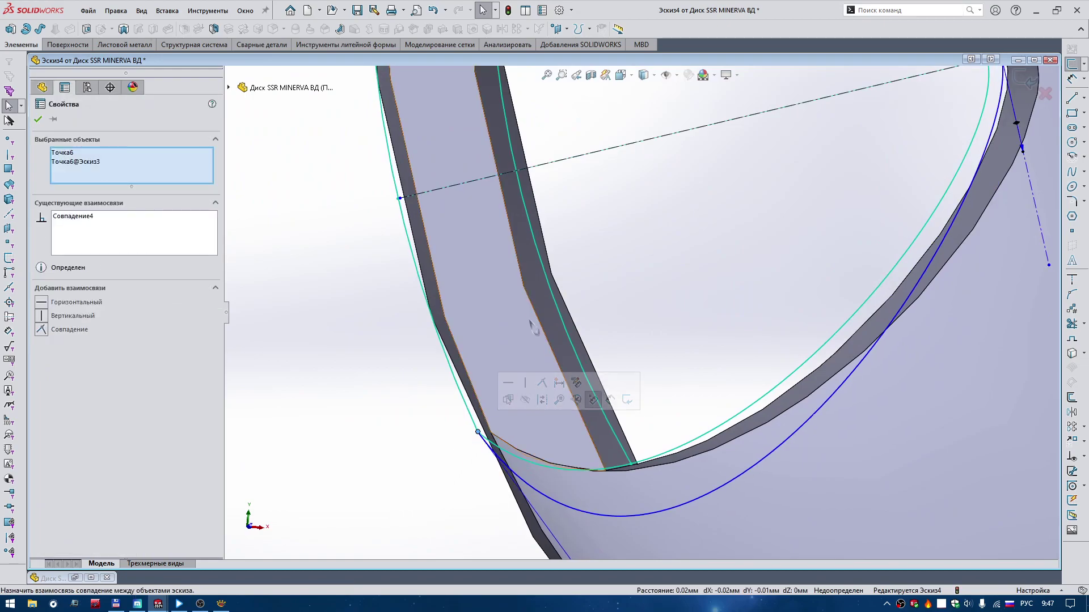
scroll(555, 210, "up", 3)
scroll(554, 210, "down", 3)
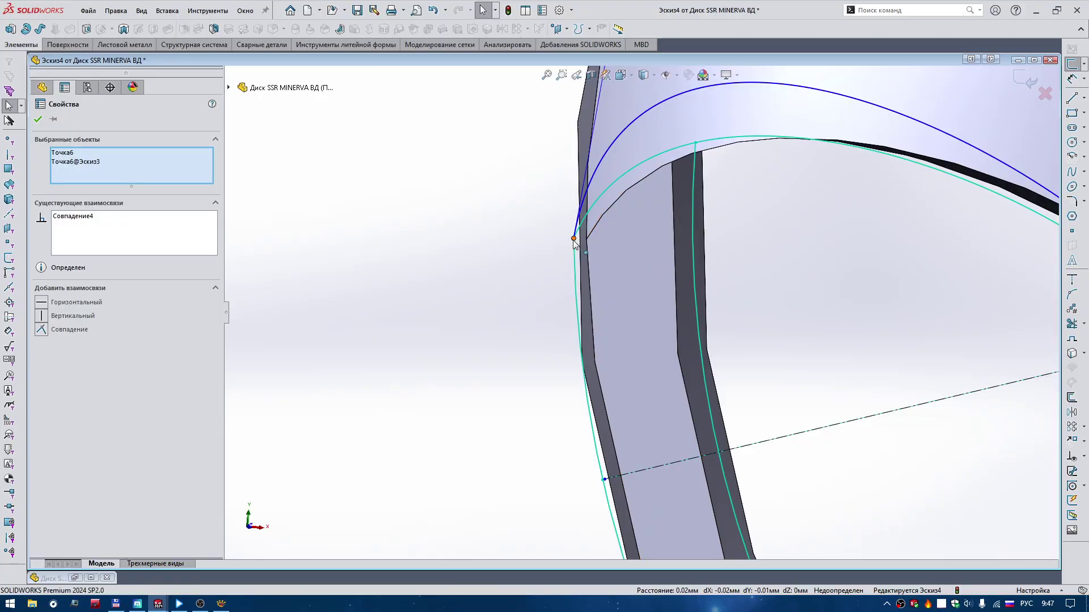
left_click(574, 239)
scroll(572, 249, "up", 3)
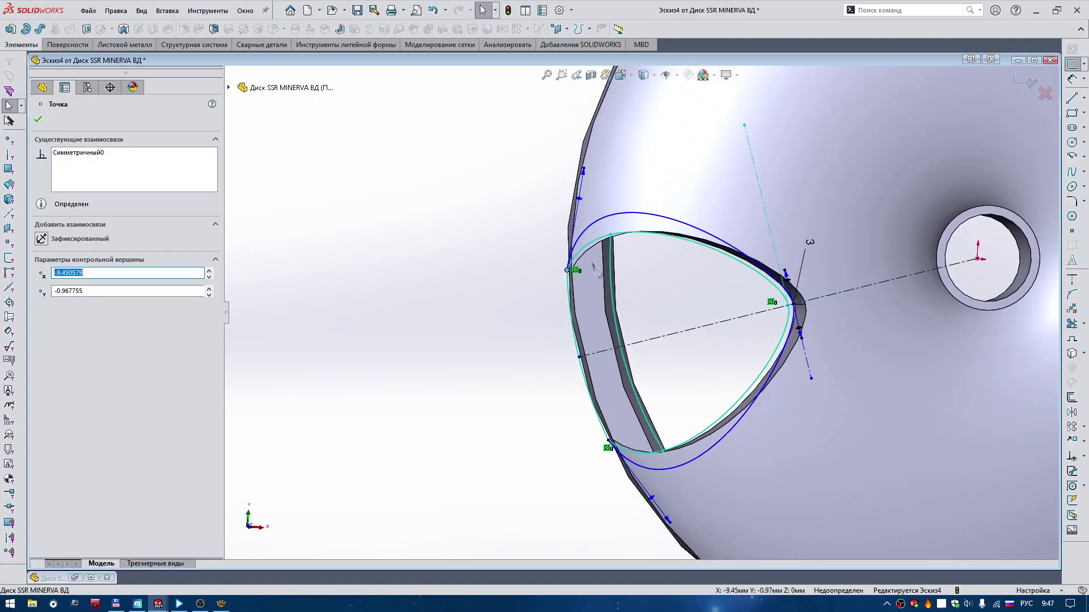
Step: Select and clear the spline and window-cut edge, then reorient the view around the opening
left_click(663, 472)
key("Escape")
scroll(606, 363, "down", 2)
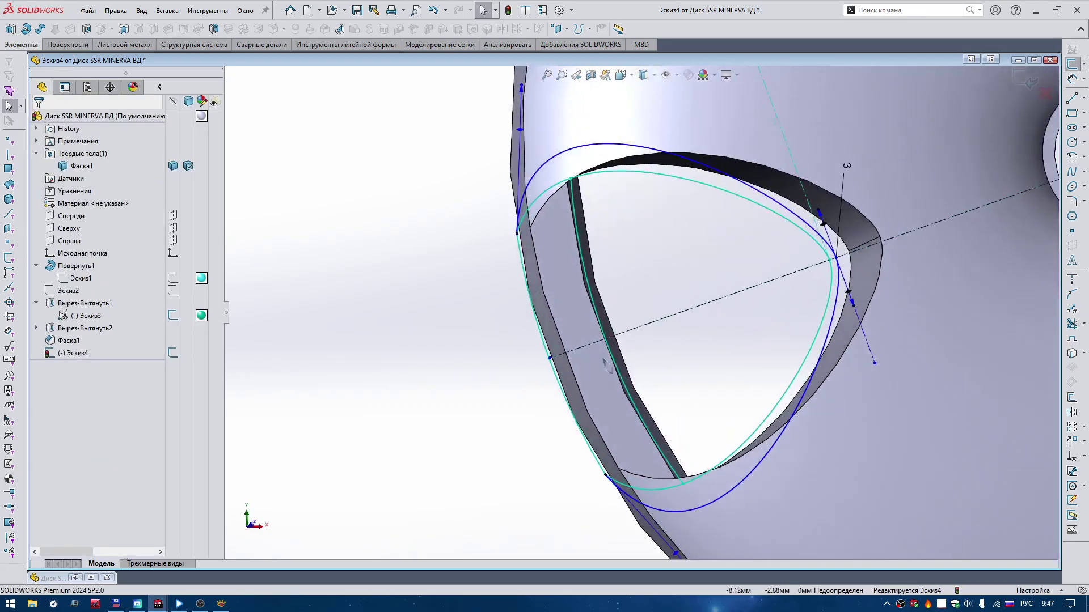
scroll(608, 365, "down", 1)
left_click(564, 377)
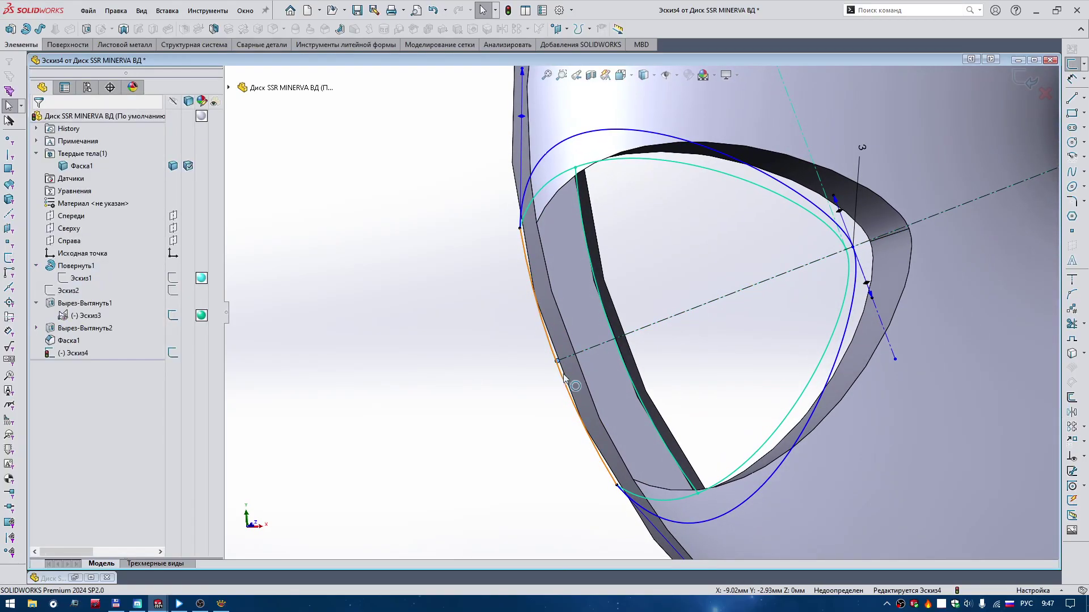
left_click(564, 377)
key("Escape")
scroll(689, 365, "up", 1)
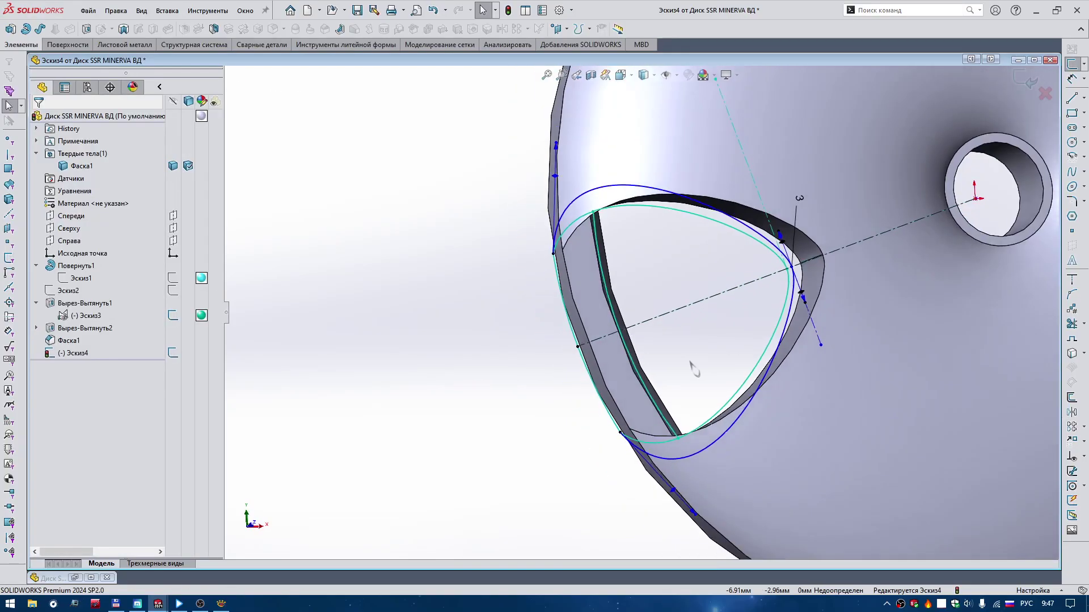
middle_click_drag(690, 365, 646, 300)
right_click_drag(646, 299, 649, 306)
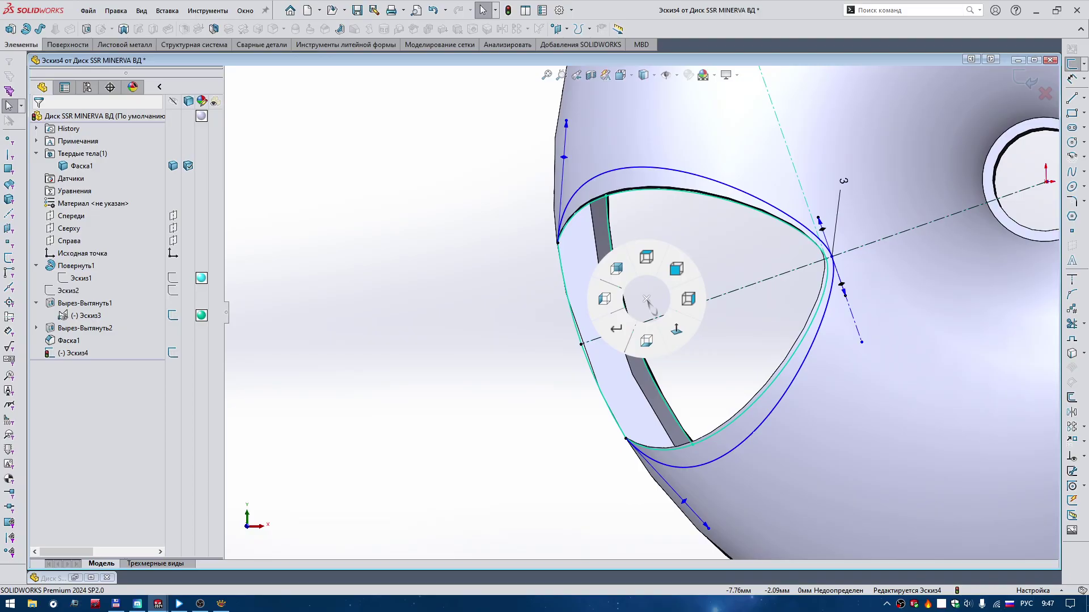
Step: Check the coincident relation on the spline end point at the window's right corner
left_click(832, 258)
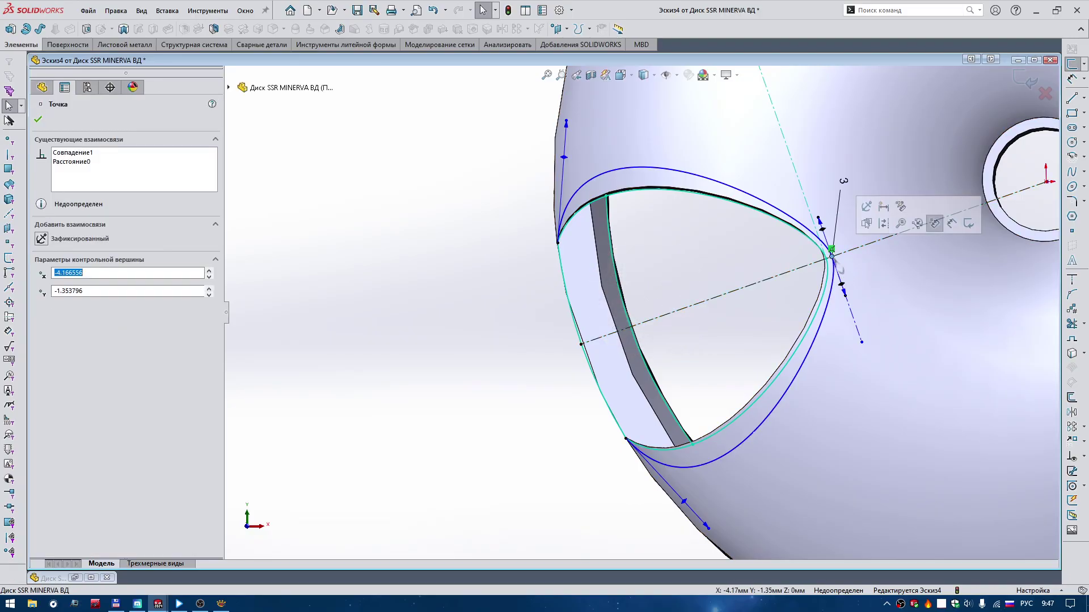
left_click(90, 152)
scroll(379, 299, "up", 3)
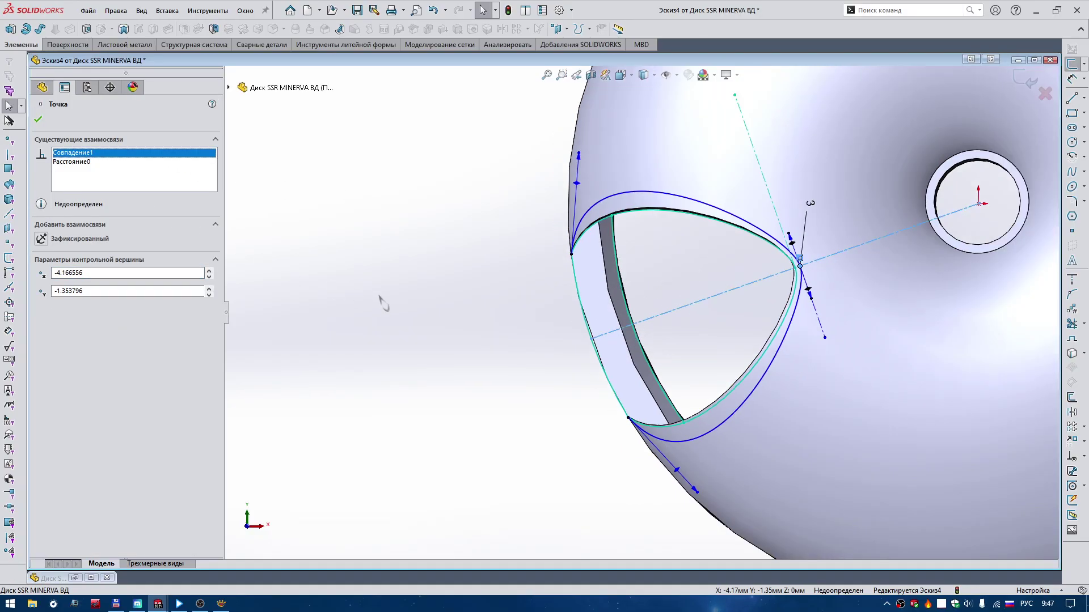
left_click(383, 302)
scroll(688, 297, "down", 3)
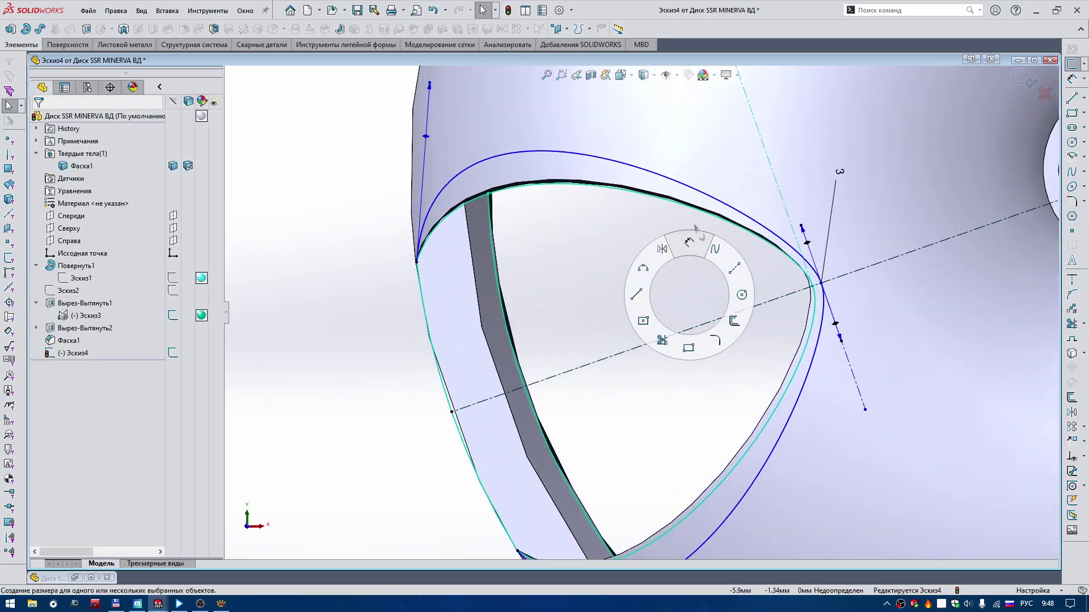
Step: Dimension the two right-corner spline end points 0.1 mm apart, then fit the part in view
right_click_drag(689, 293, 723, 333)
left_click(814, 287)
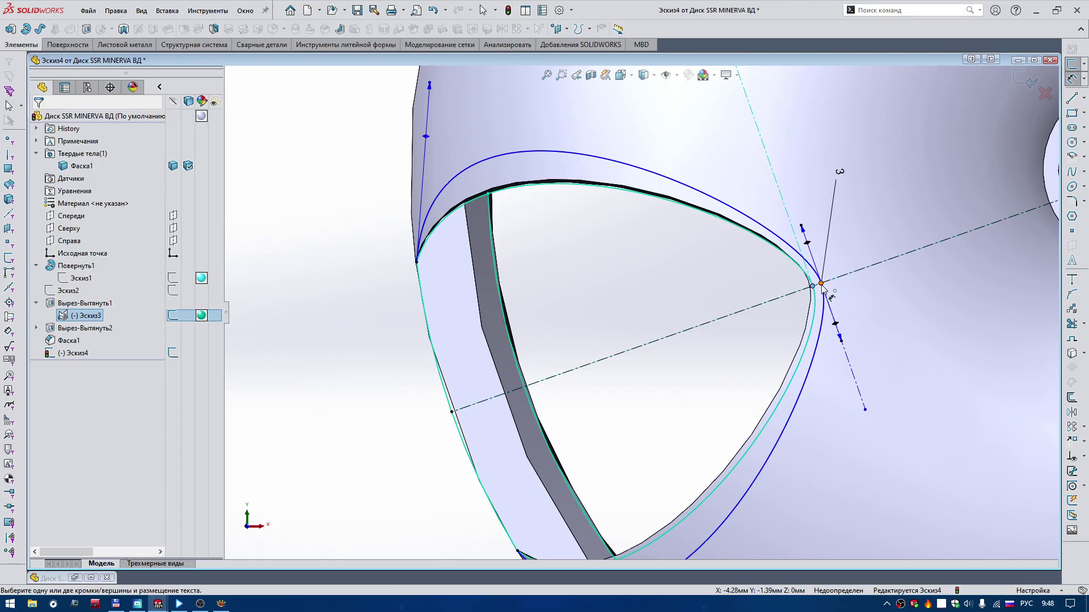
left_click(820, 347)
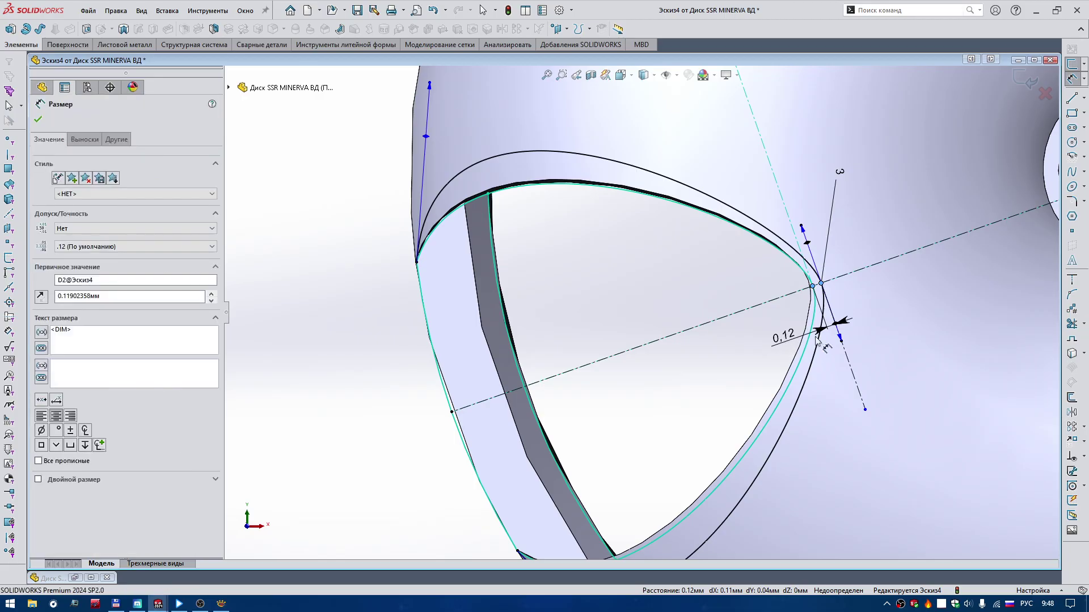
key("Return")
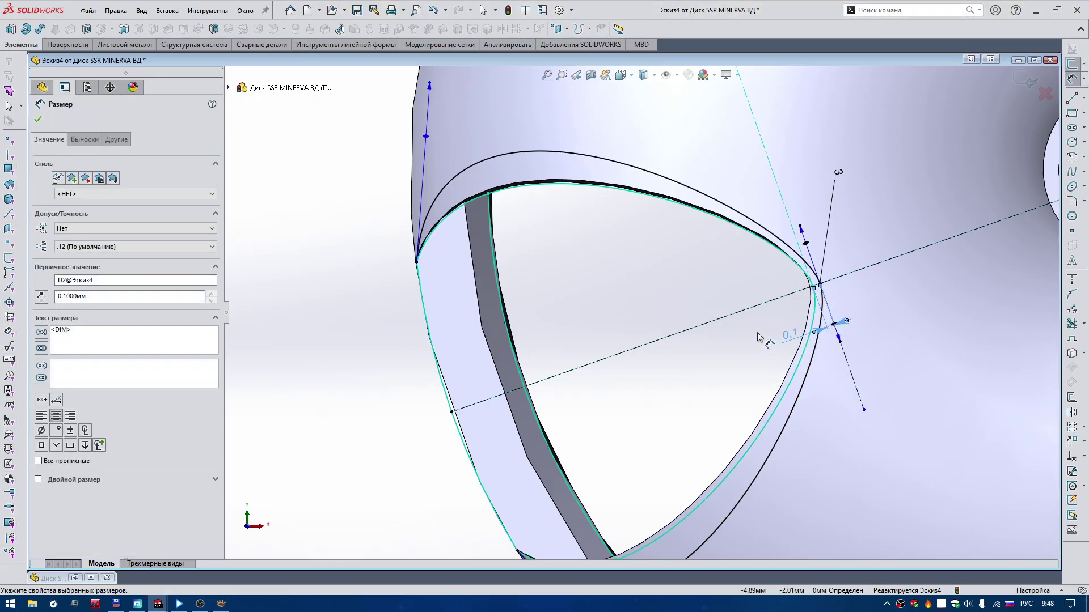
left_click(686, 287)
right_click_drag(687, 276, 594, 301)
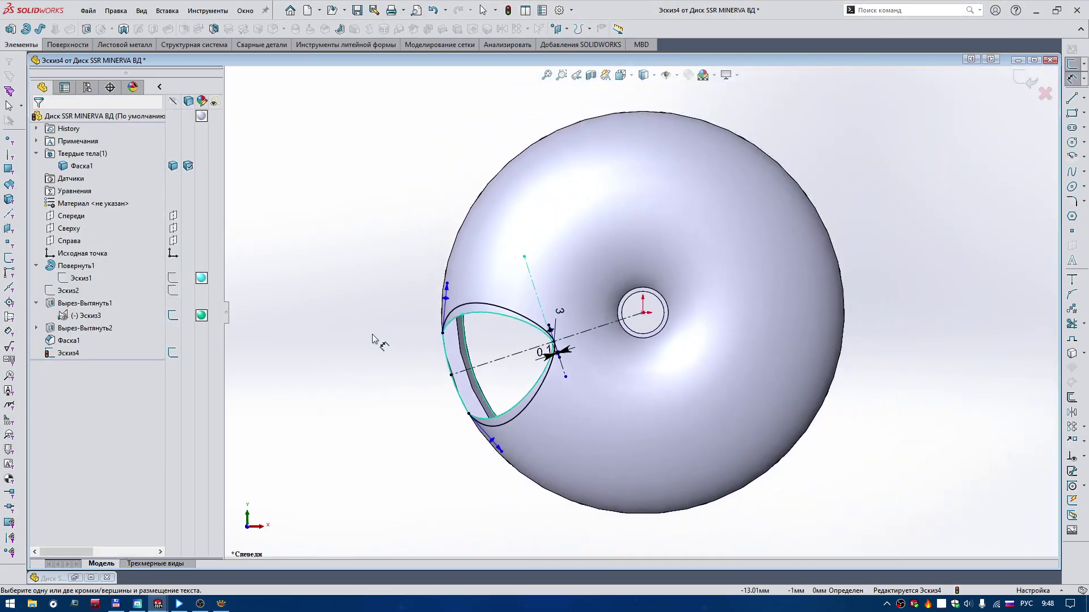
Step: Zoom and orbit around the window cut to inspect the hole's inner wall
scroll(535, 328, "down", 4)
right_click_drag(415, 359, 331, 298)
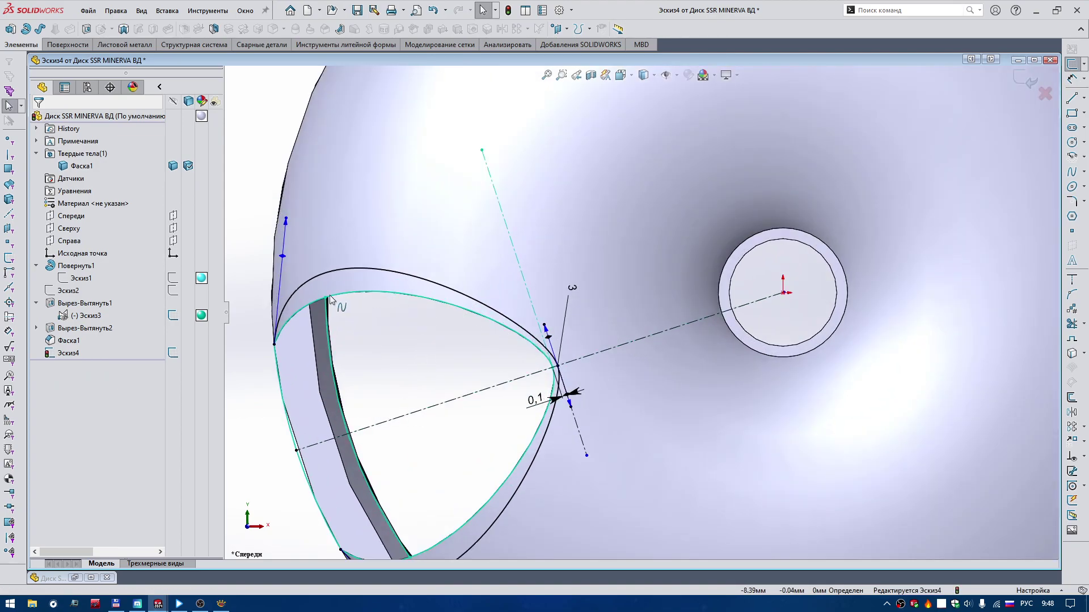
scroll(638, 312, "up", 2)
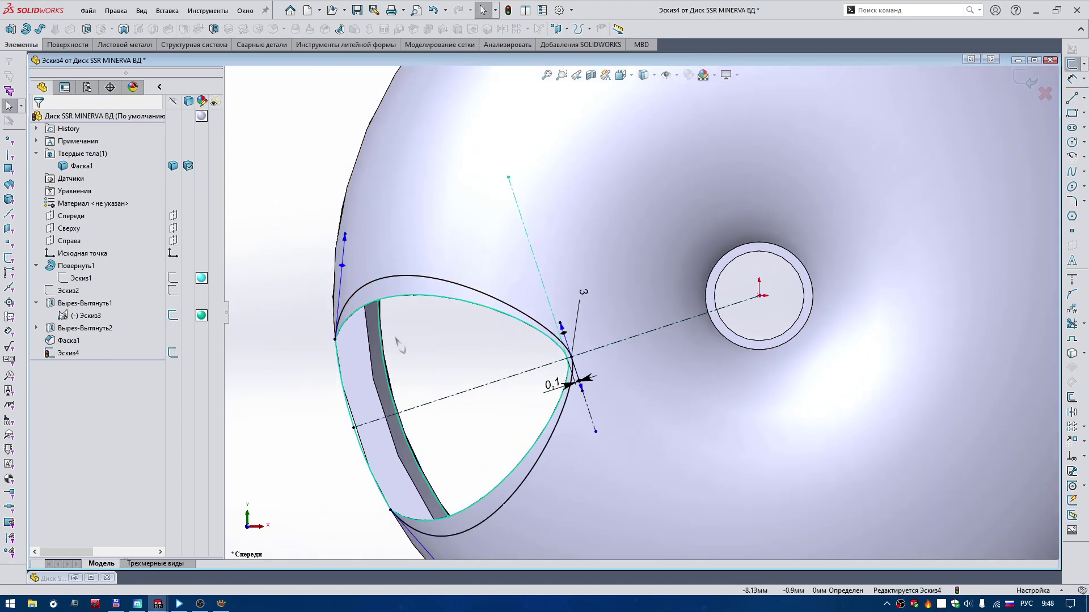
scroll(601, 374, "down", 2)
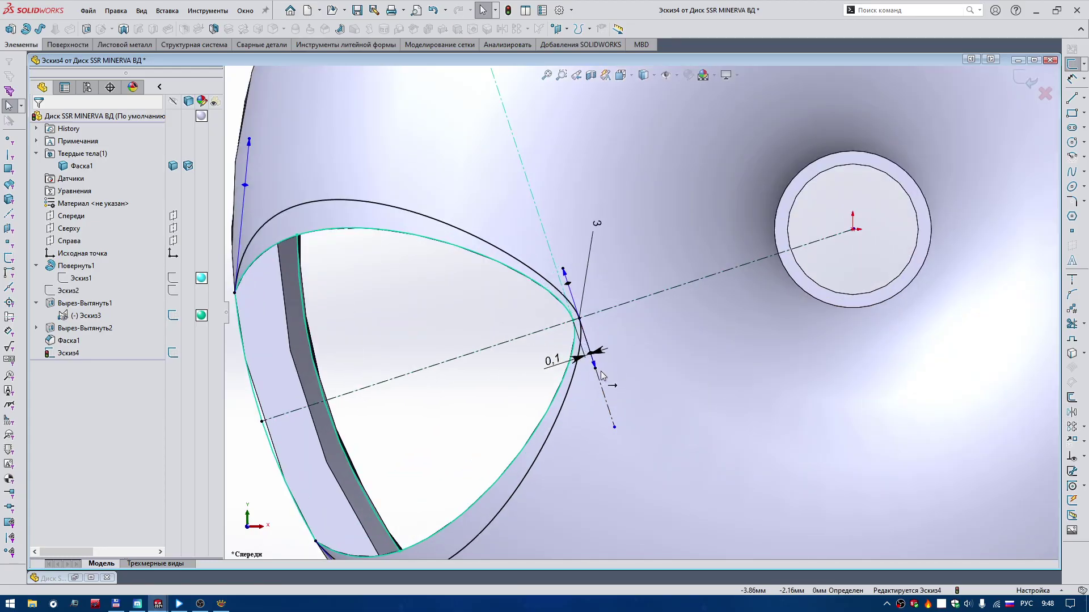
scroll(637, 313, "up", 3)
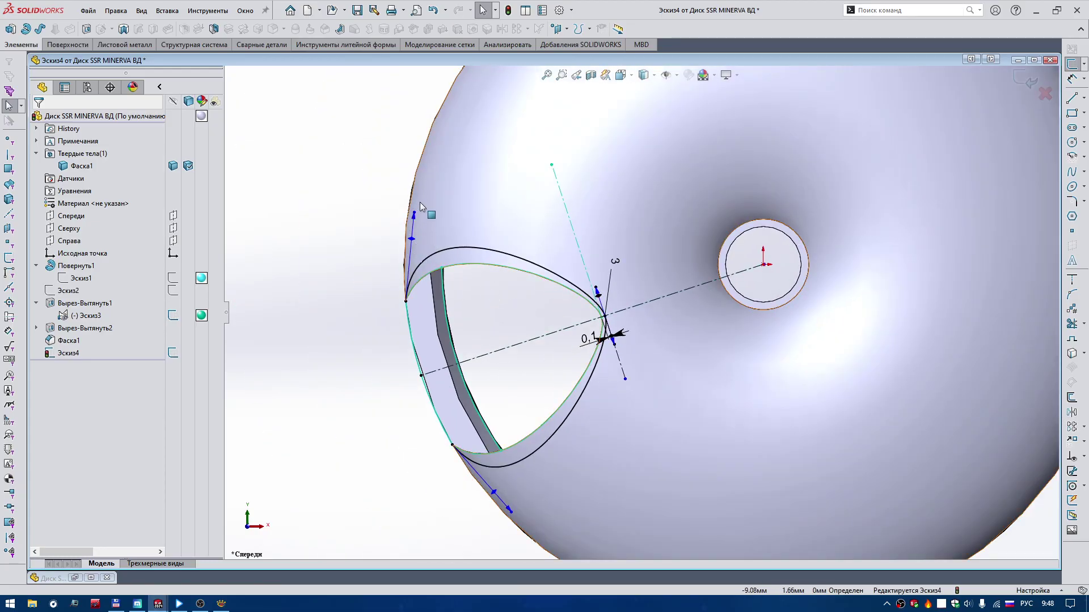
scroll(433, 201, "down", 2)
scroll(612, 351, "up", 1)
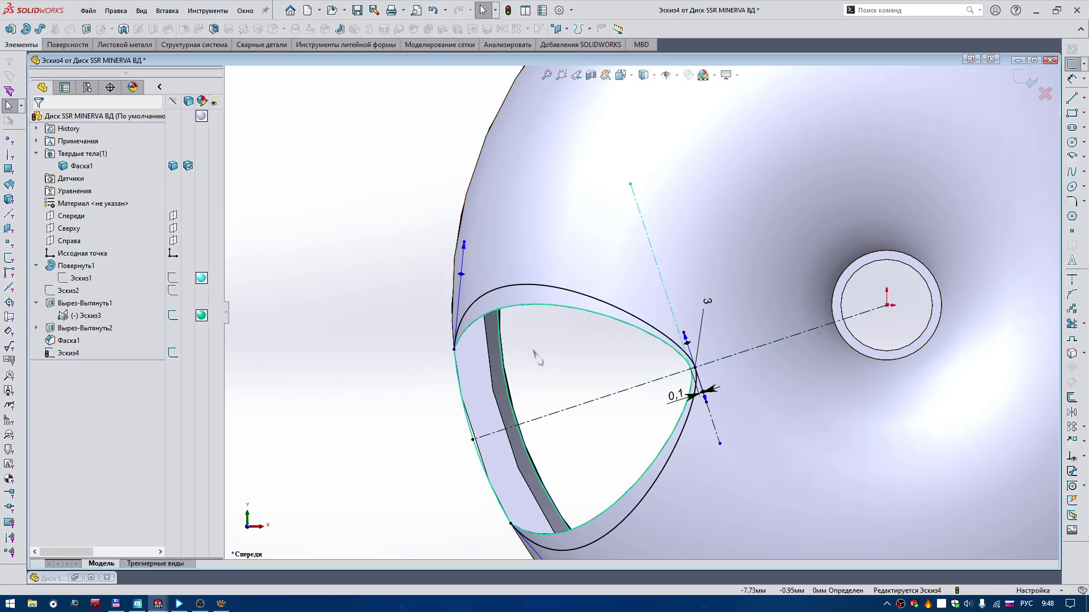
scroll(503, 358, "down", 1)
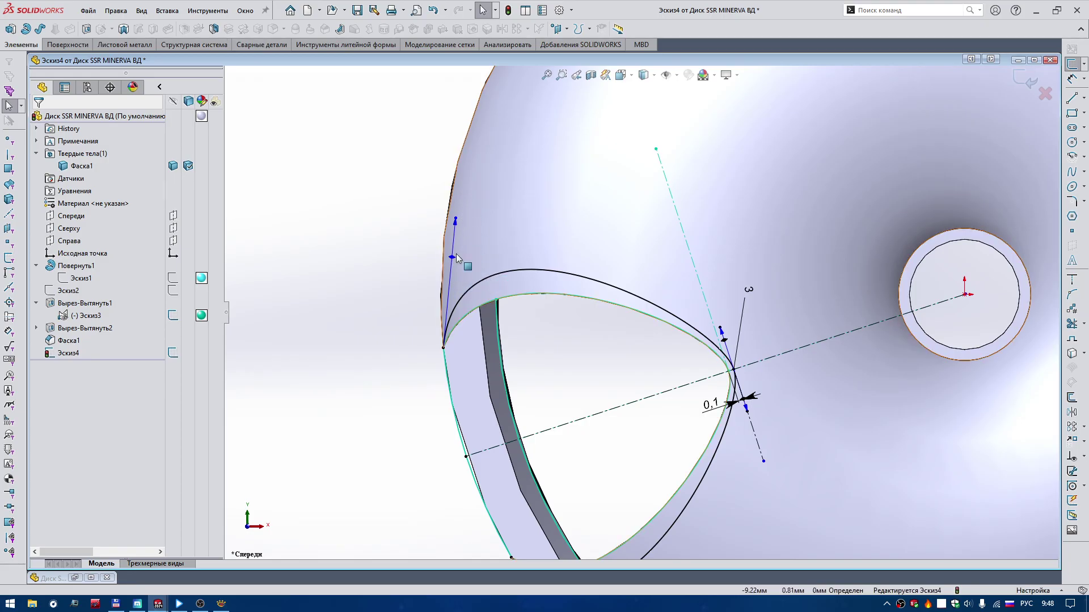
middle_click_drag(481, 309, 473, 334)
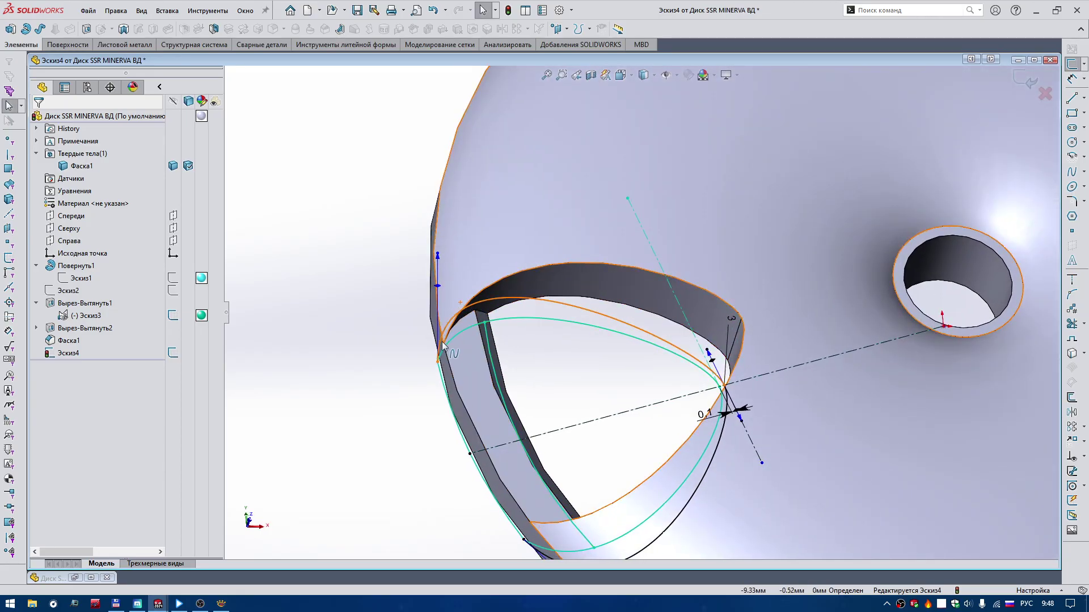
scroll(496, 343, "up", 3)
scroll(454, 369, "up", 1)
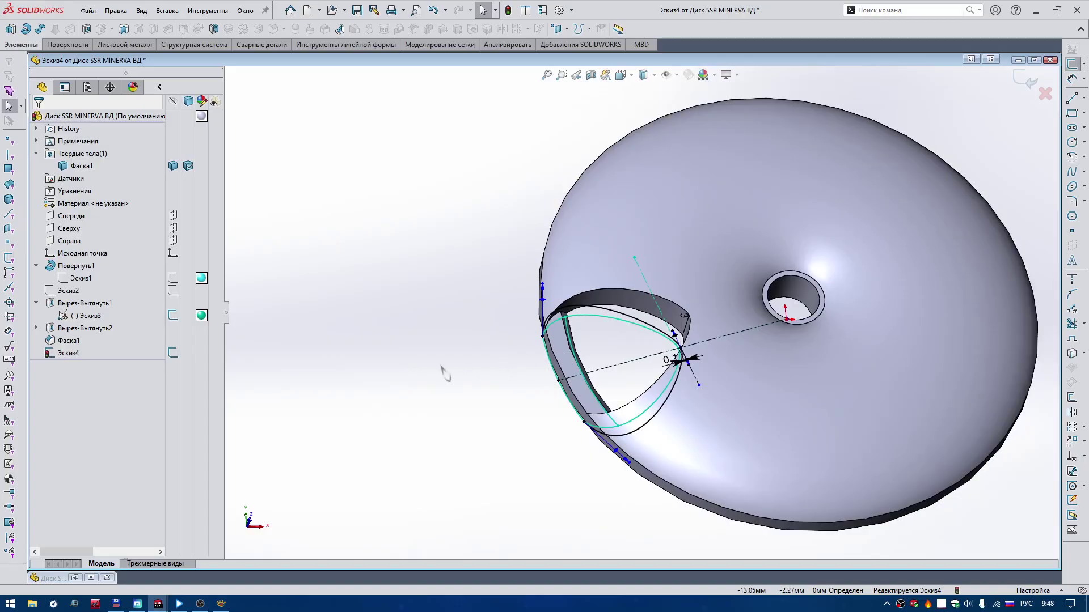
Step: Show Эскиз1 and check its dimensions against Эскиз4, then exit Эскиз4
left_click(174, 278)
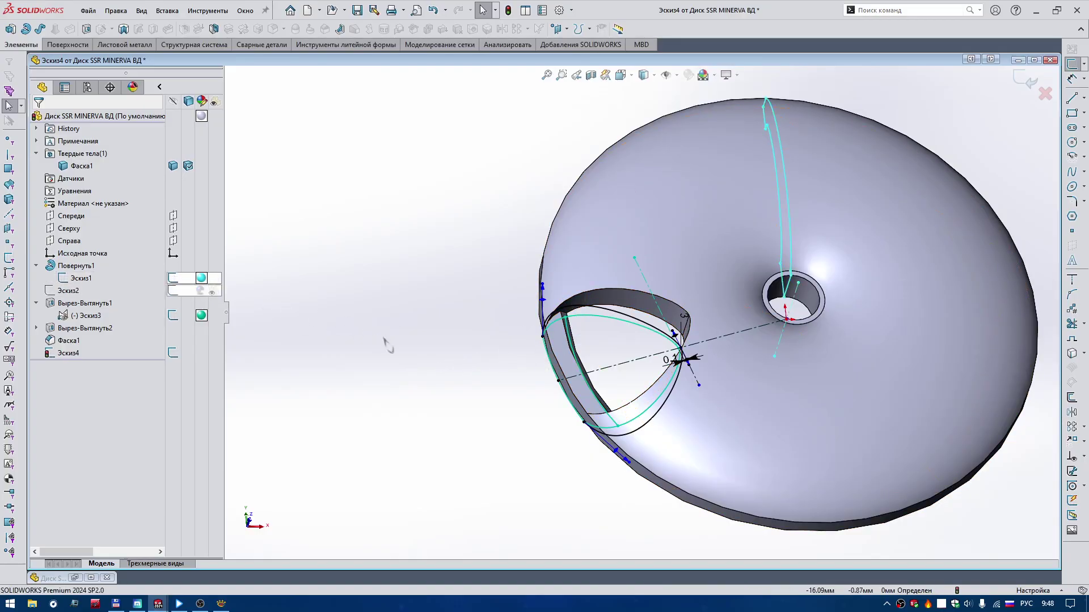
mouse_move(511, 345)
middle_mouse_down()
mouse_move(578, 323)
mouse_move(294, 345)
middle_mouse_up()
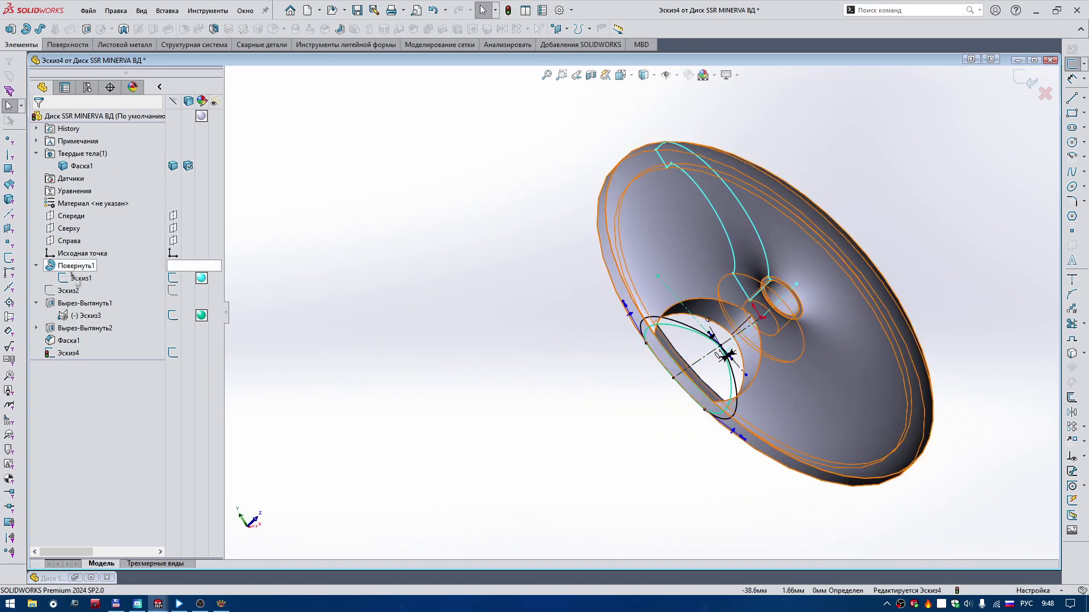
left_click(70, 278)
scroll(626, 134, "down", 2)
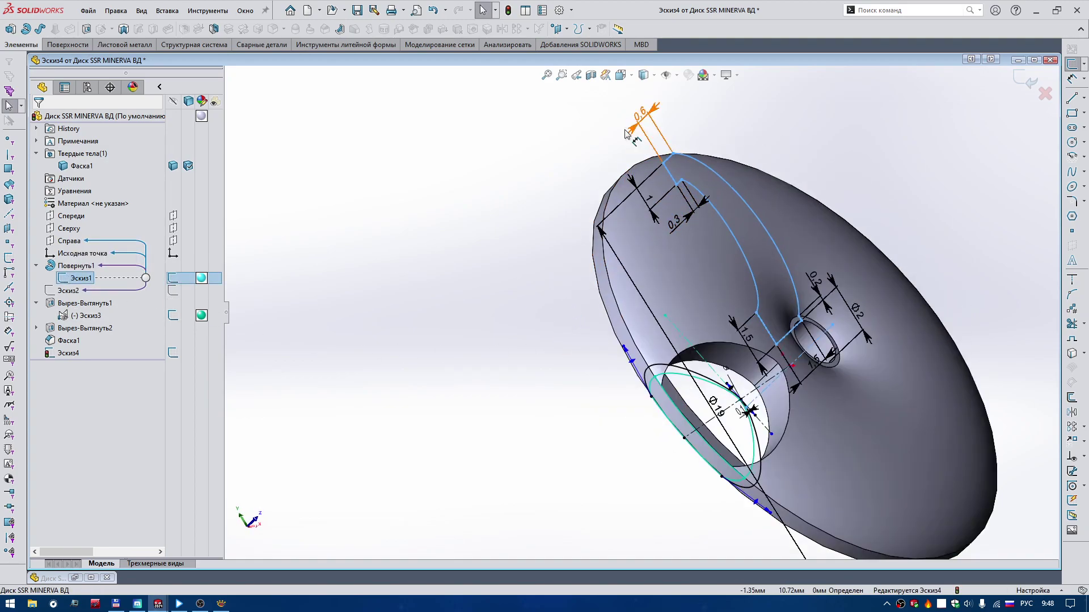
scroll(532, 262, "up", 3)
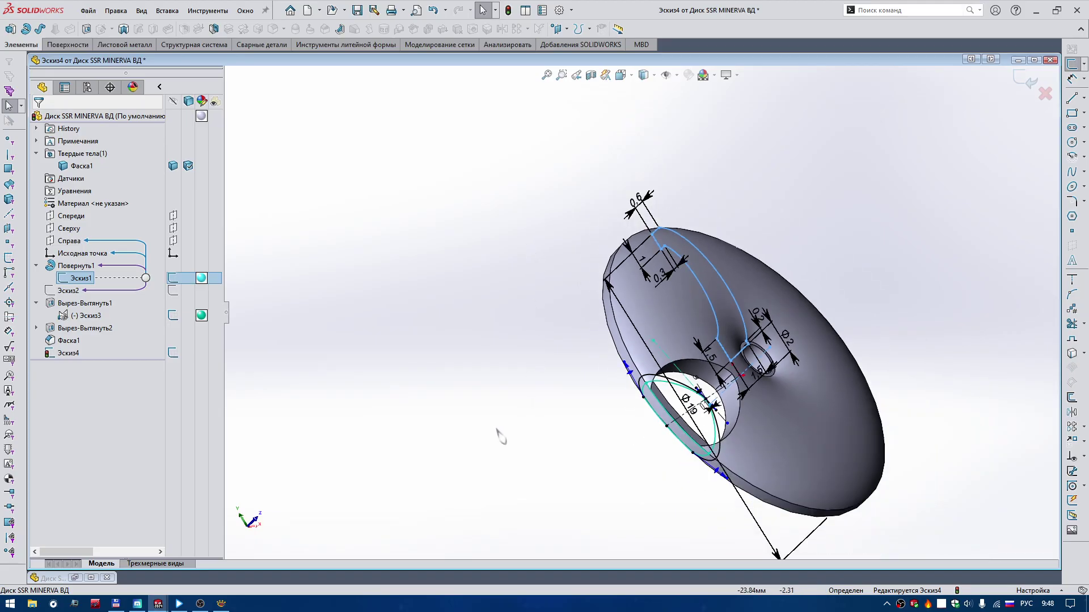
left_click(588, 375)
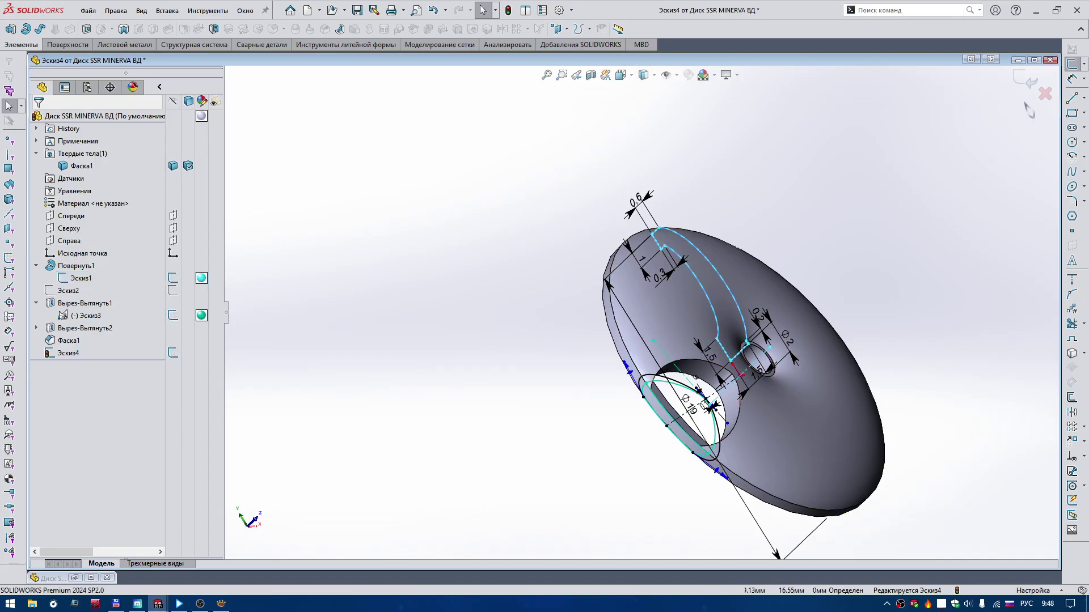
key("Left")
key("Left")
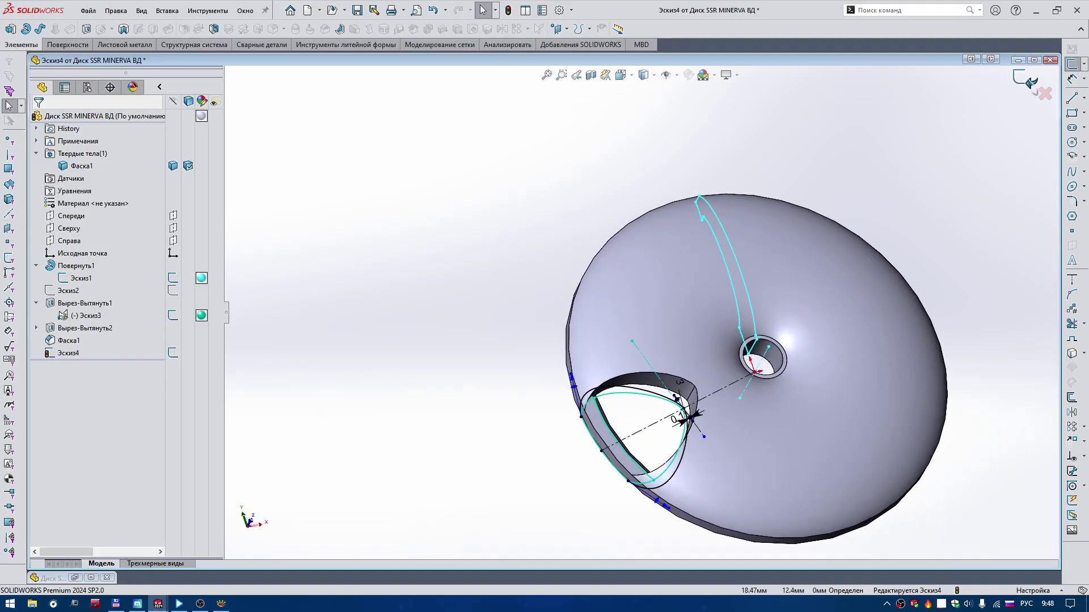
left_click(1028, 81)
Step: Create a projection split line Разделяющая линия1 from Эскиз4 onto the disc's torus face
right_click_drag(450, 279, 422, 279)
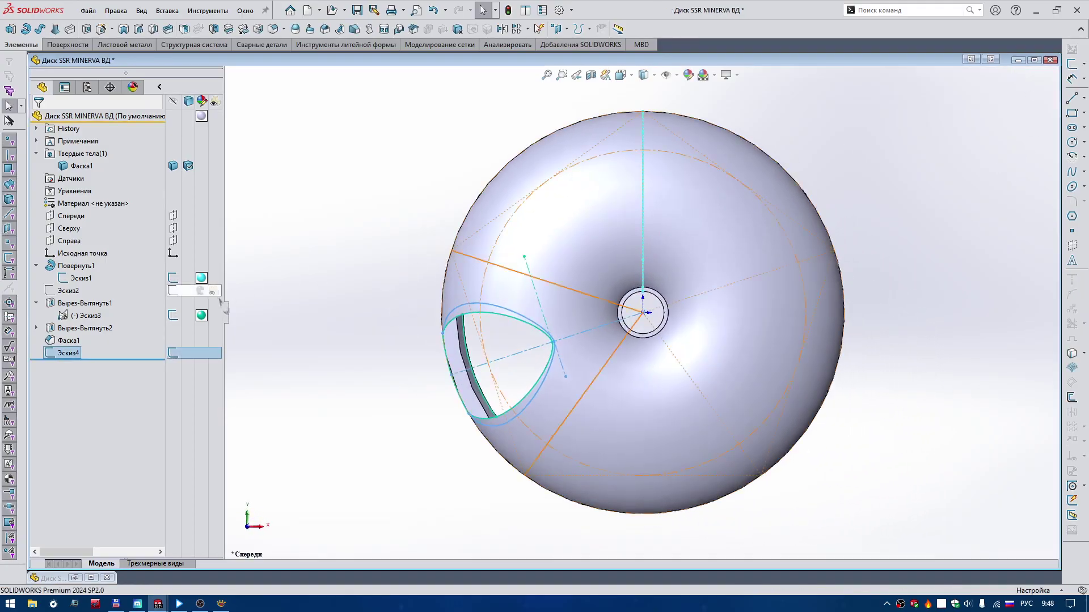
scroll(449, 375, "down", 2)
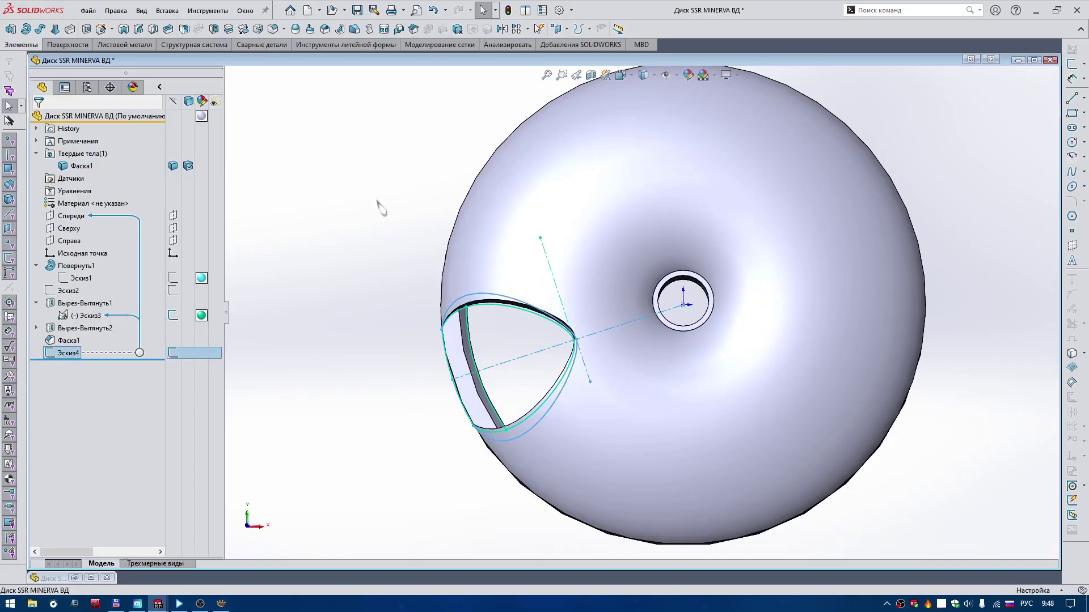
left_click(589, 28)
left_click(595, 41)
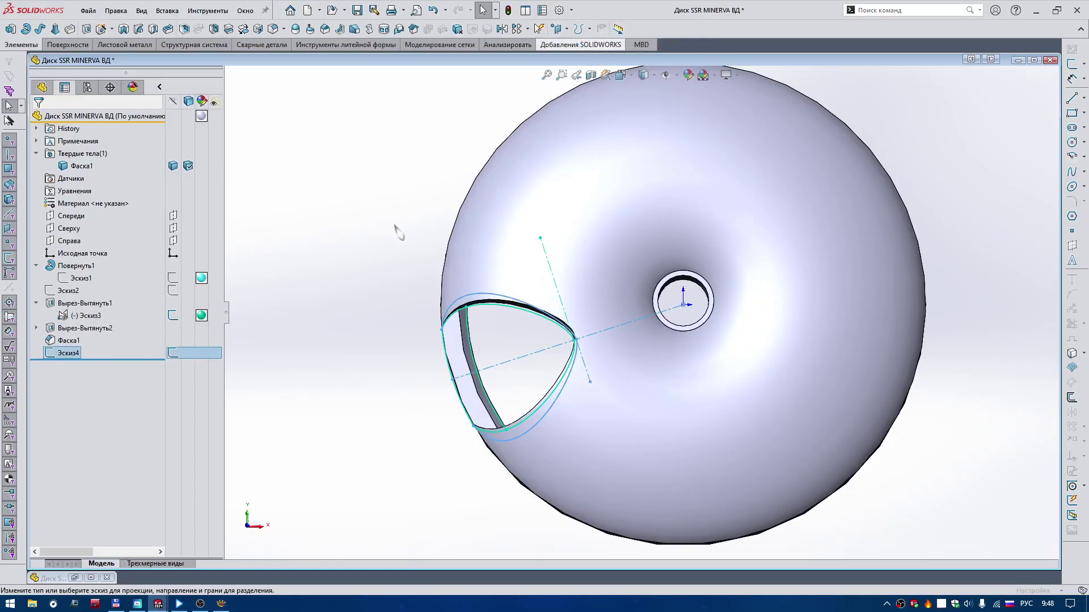
left_click(471, 287)
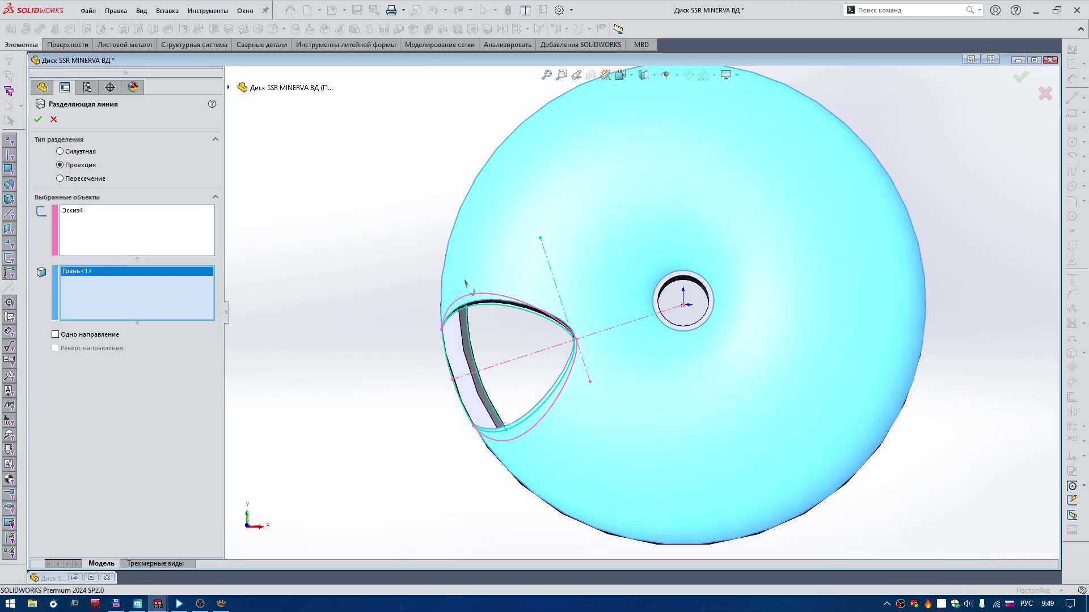
right_click_drag(397, 301, 369, 328)
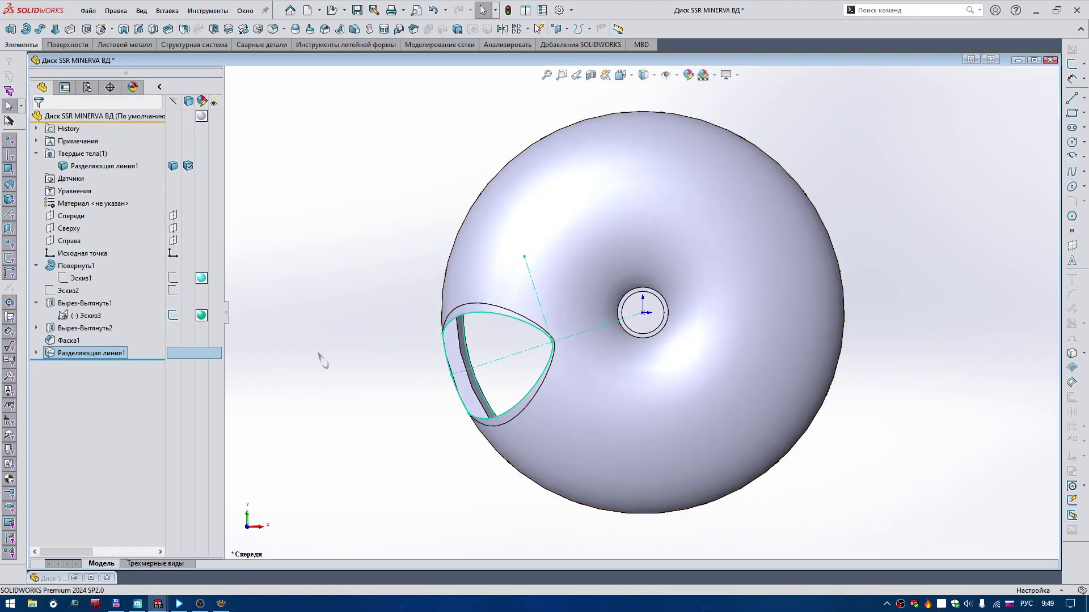
Step: Zoom toward the window opening and select the new split band face
scroll(538, 355, "down", 5)
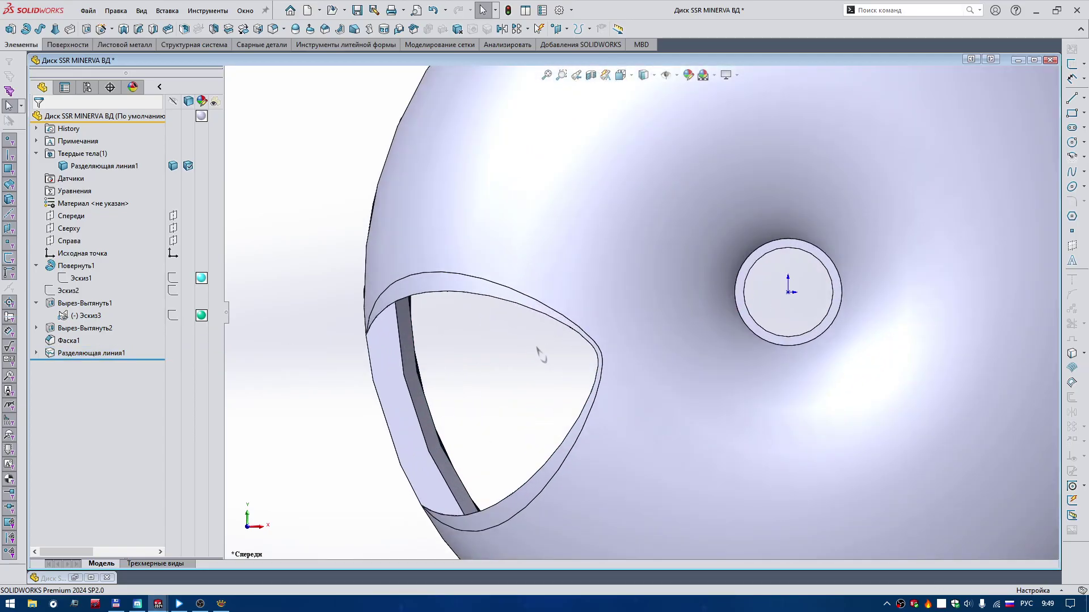
mouse_move(537, 355)
middle_mouse_down()
mouse_move(552, 365)
mouse_move(438, 285)
middle_mouse_up()
scroll(546, 363, "down", 3)
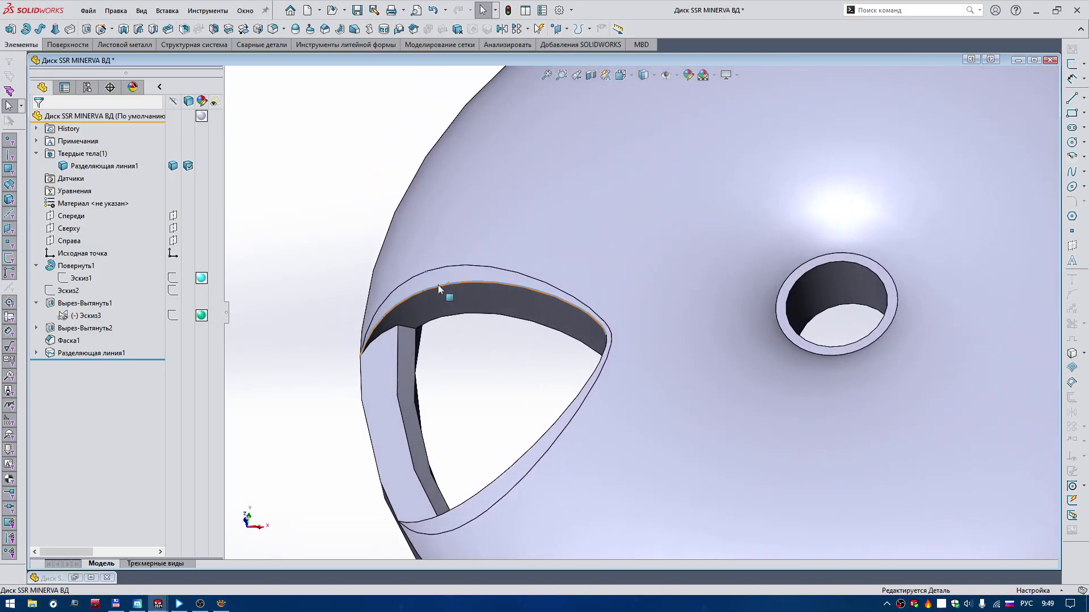
left_click(438, 285)
left_click(426, 281)
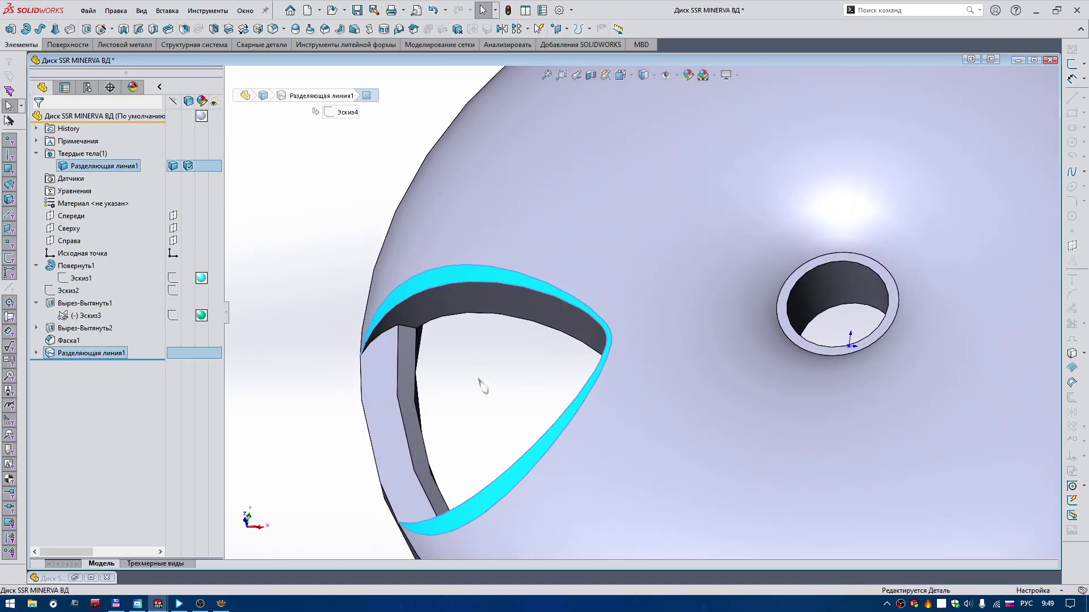
right_click_drag(251, 478, 280, 451)
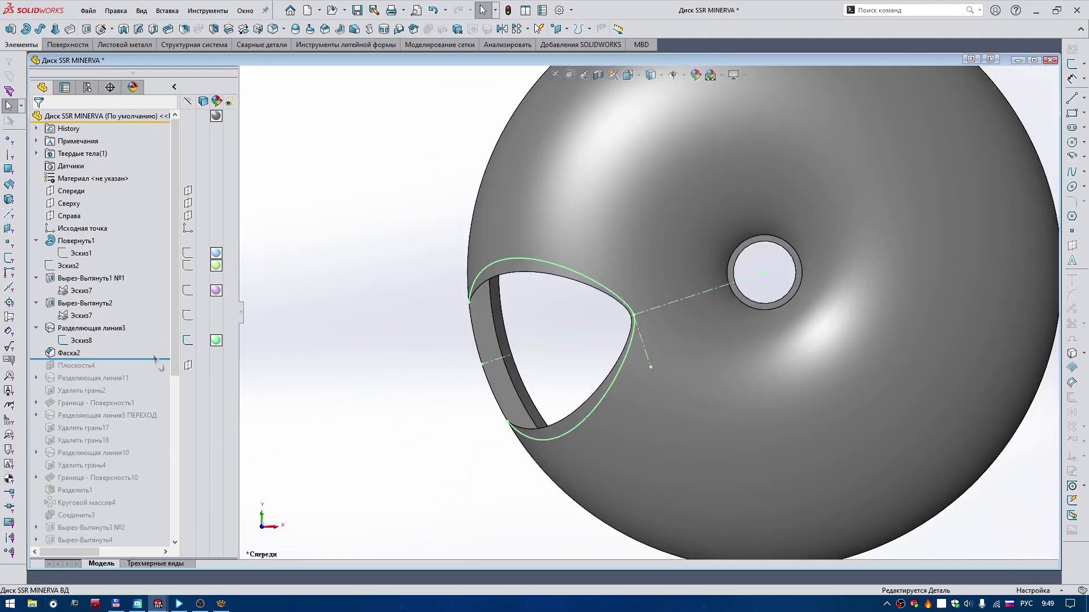
Step: Roll Диск SSR MINERVA back to Плоскость4, inspect that plane, then minimize its window
left_click_drag(161, 357, 161, 371)
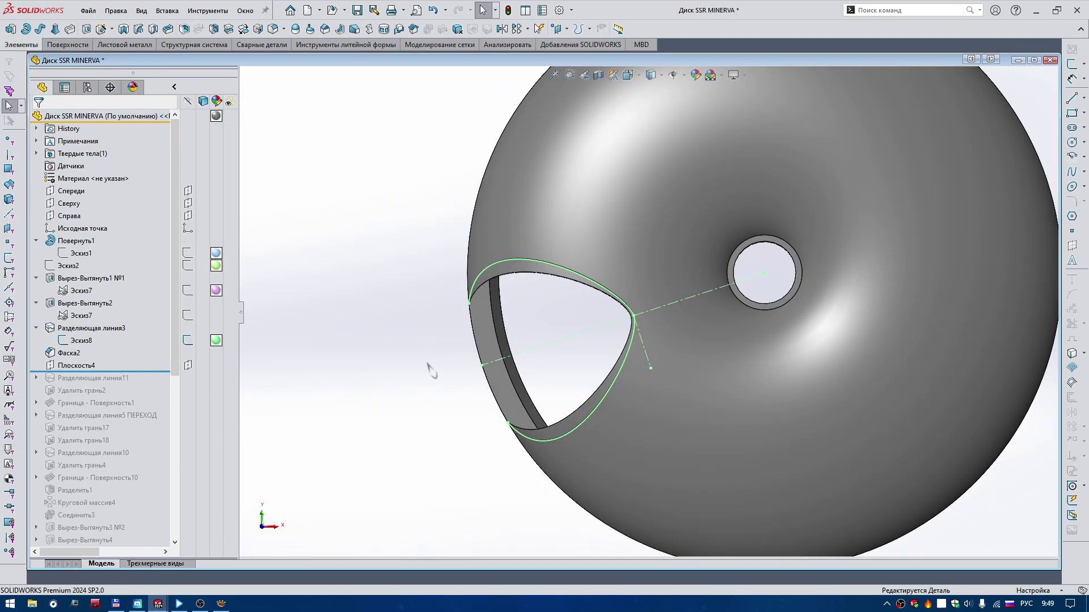
scroll(517, 340, "down", 3)
mouse_move(408, 358)
middle_mouse_down()
mouse_move(518, 340)
mouse_move(501, 364)
middle_mouse_up()
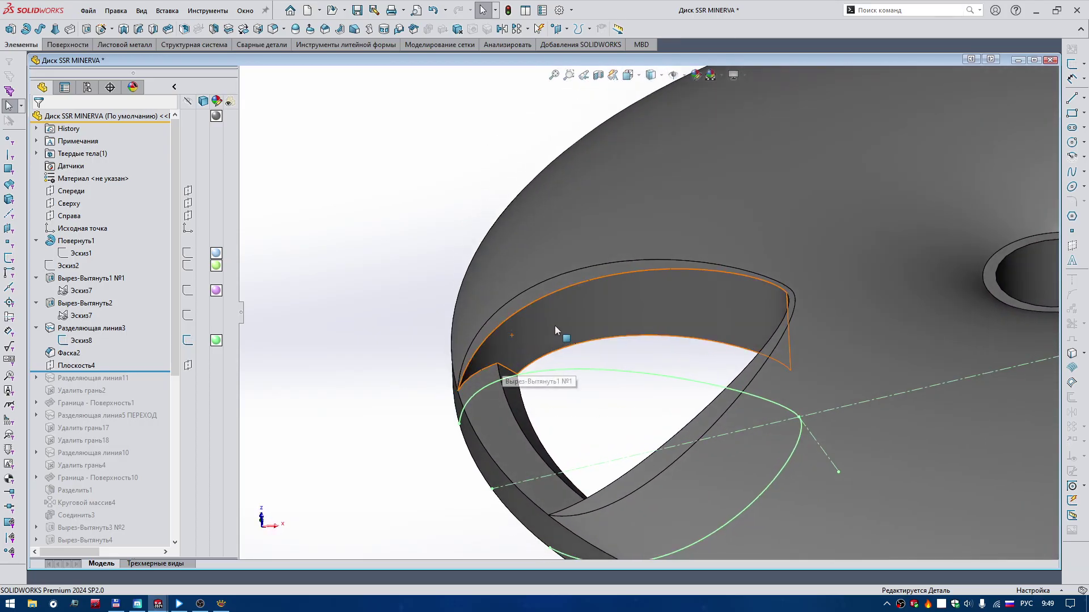
middle_click_drag(741, 296, 896, 362)
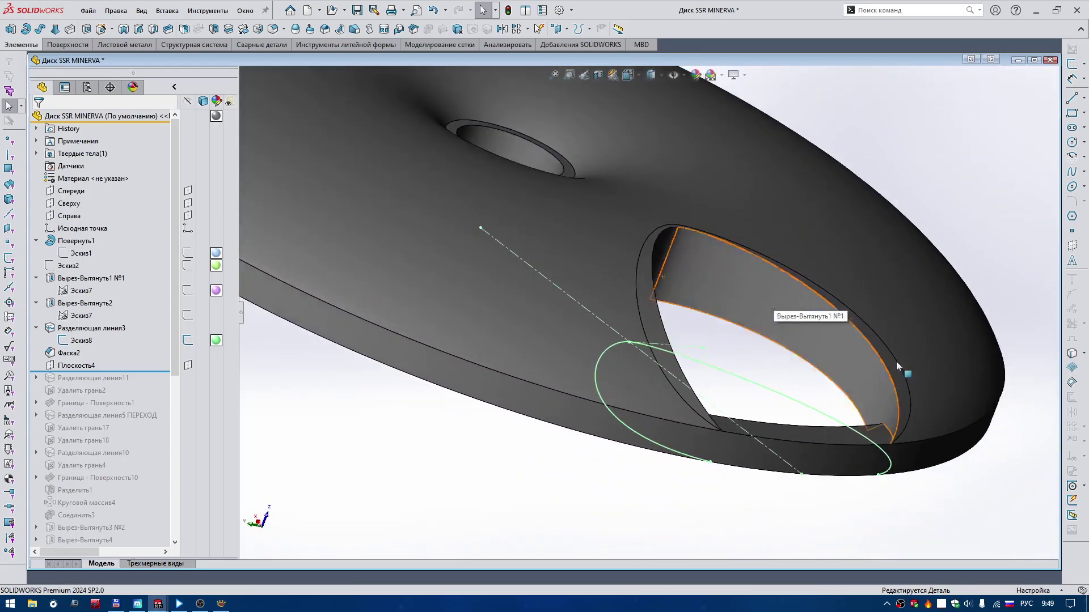
scroll(896, 362, "up", 3)
left_click(71, 365)
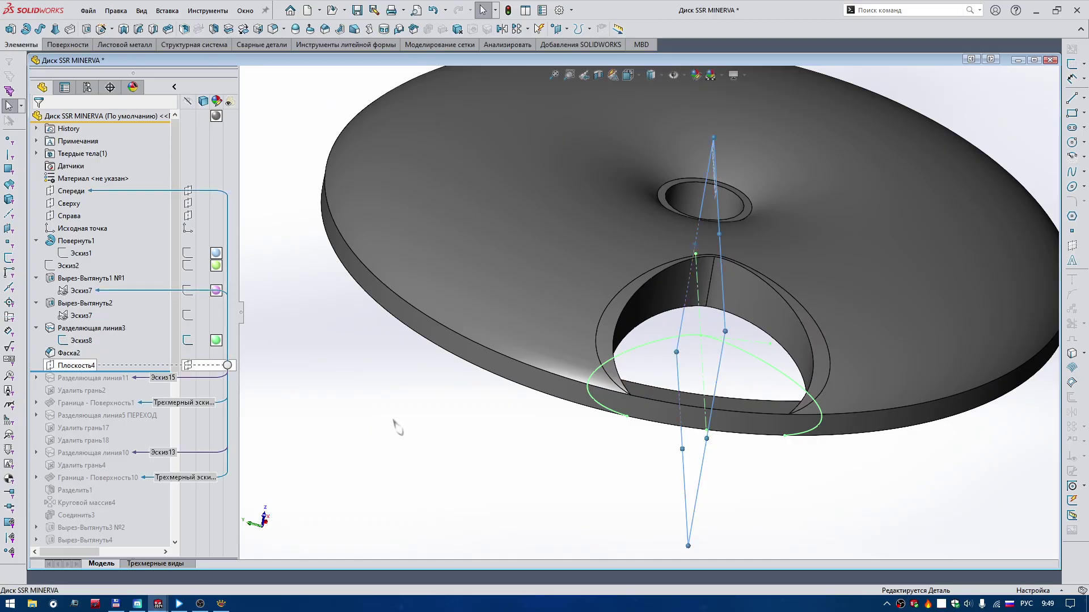
scroll(401, 423, "up", 2)
middle_click_drag(403, 424, 1018, 135)
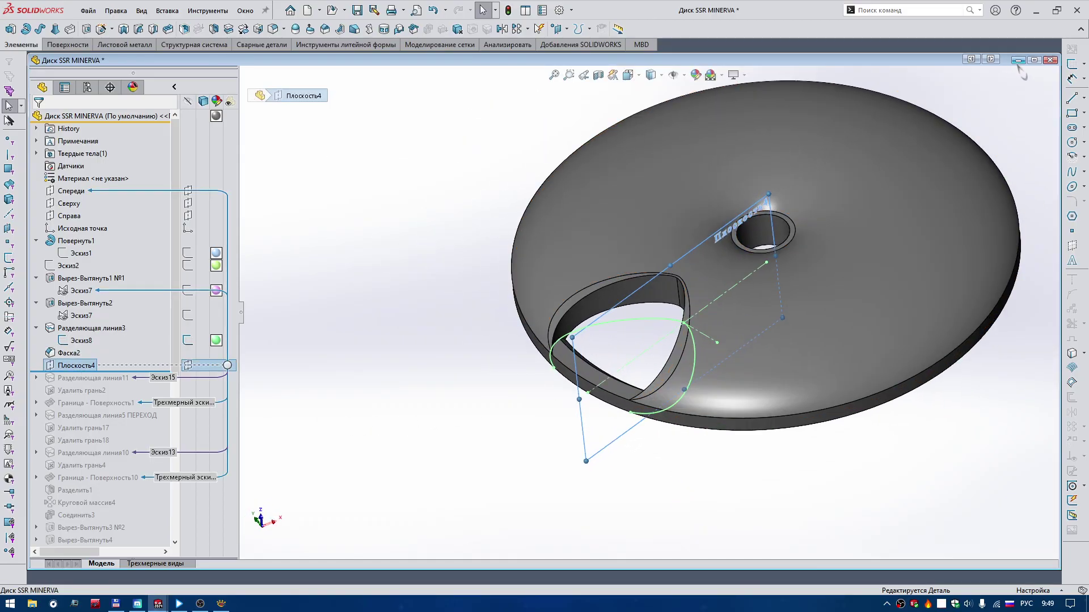
left_click(1018, 60)
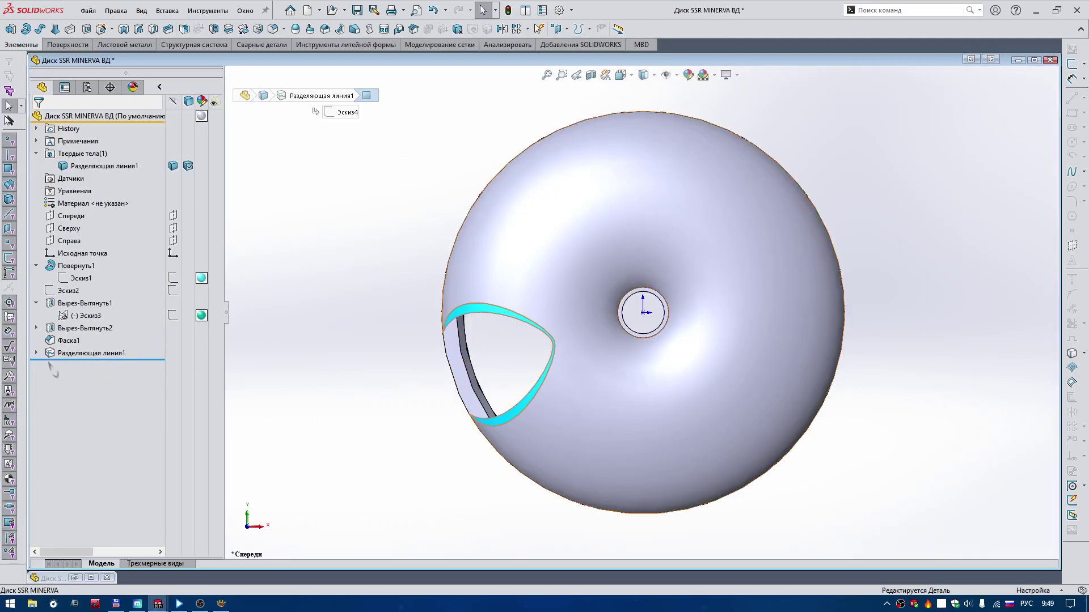
Step: Create reference plane Плоскость1 from Линия1@Эскиз4 and the Спереди plane
left_click(36, 352)
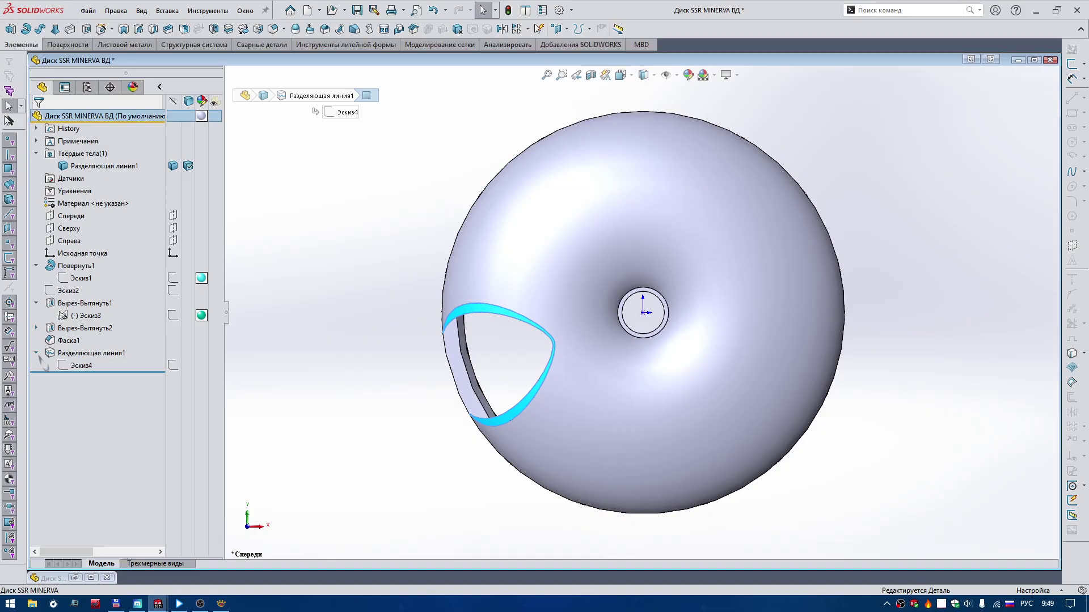
middle_click_drag(298, 408, 318, 413)
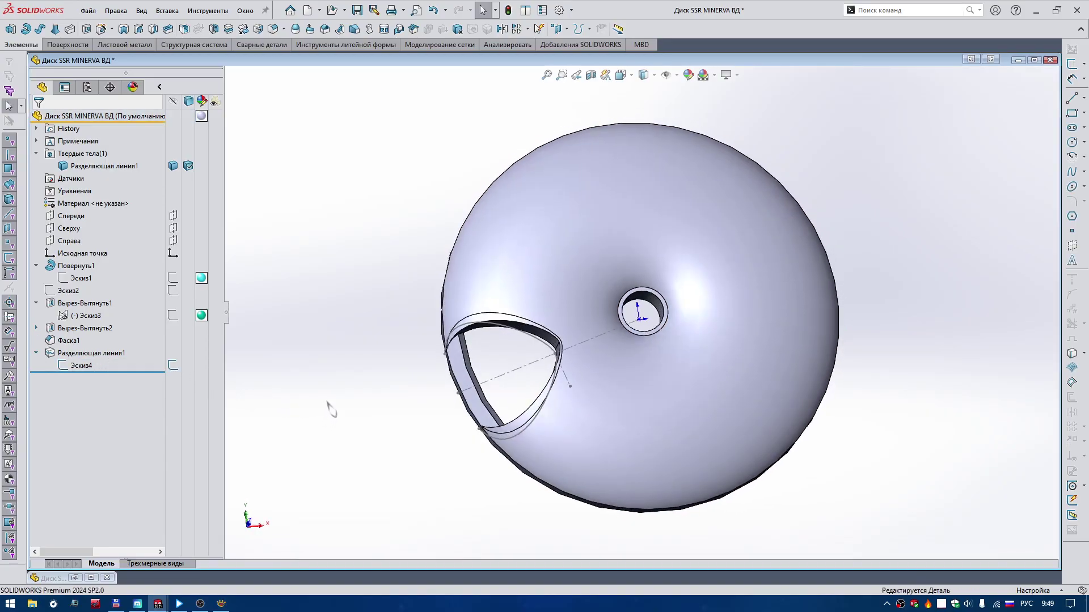
right_click_drag(323, 415, 514, 381)
left_click(512, 379)
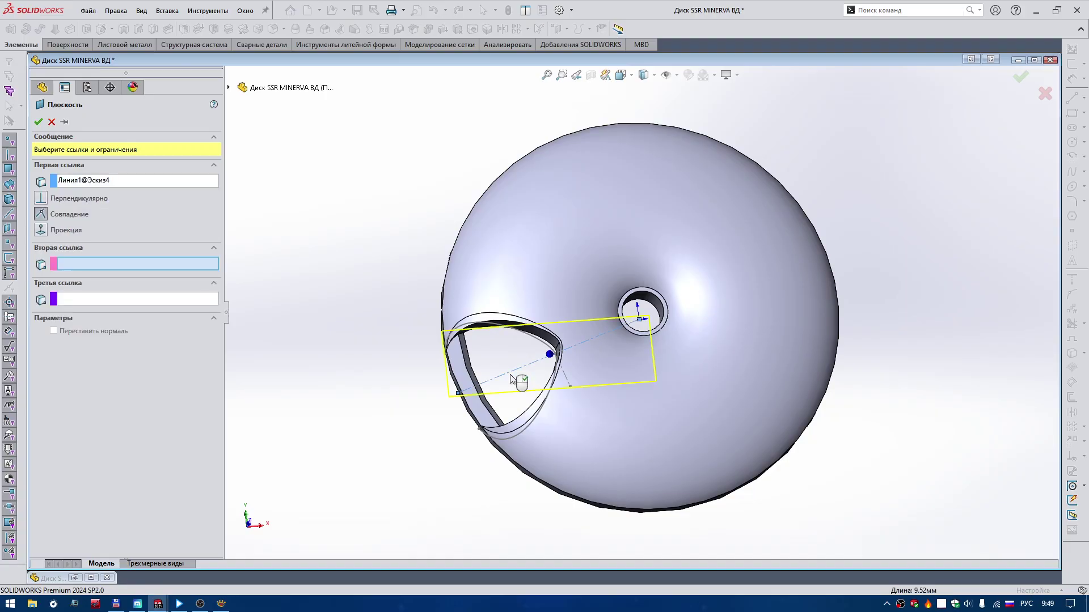
left_click(229, 88)
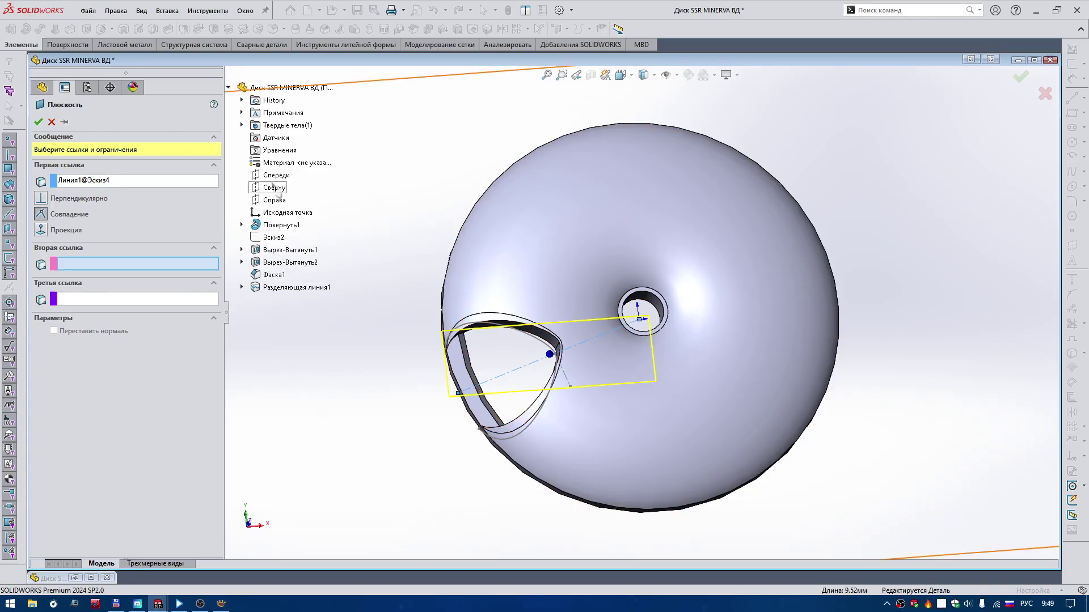
left_click(276, 175)
mouse_move(509, 315)
middle_mouse_down()
mouse_move(627, 265)
mouse_move(564, 409)
middle_mouse_up()
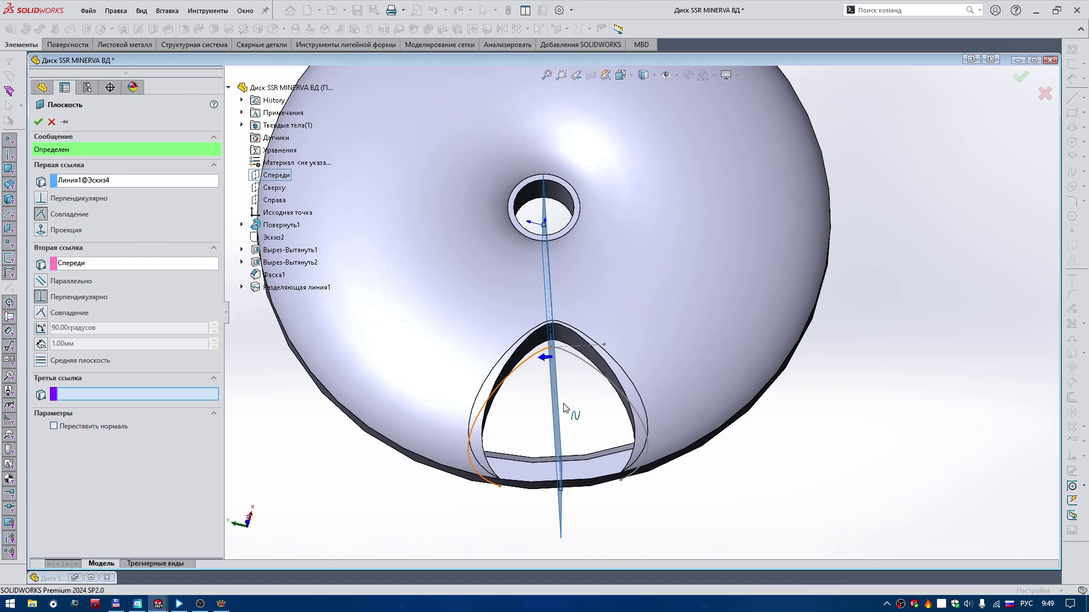
left_click(39, 121)
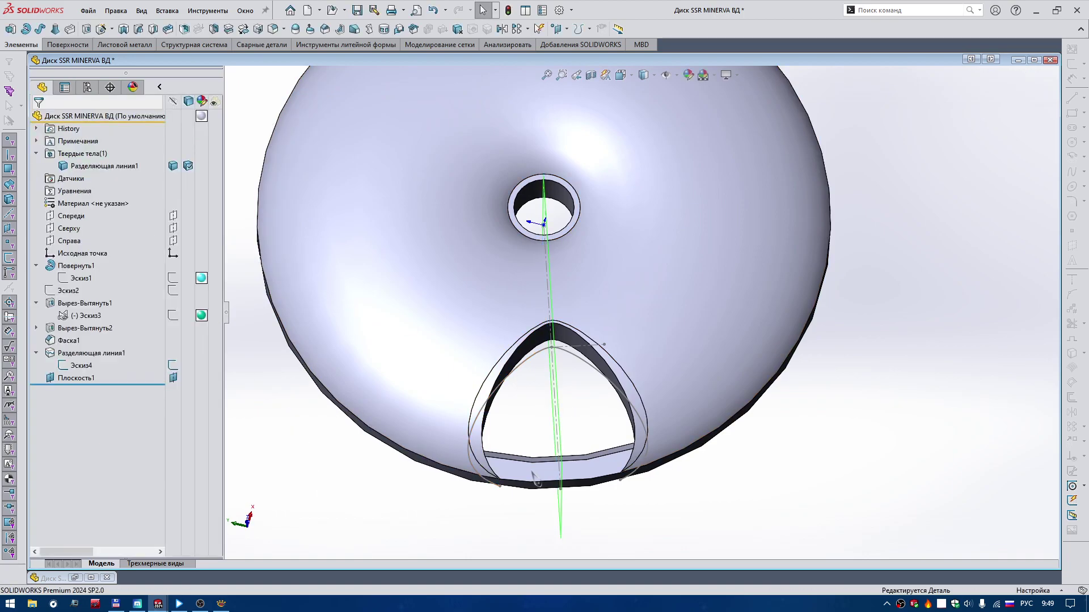
middle_click_drag(323, 495, 232, 393)
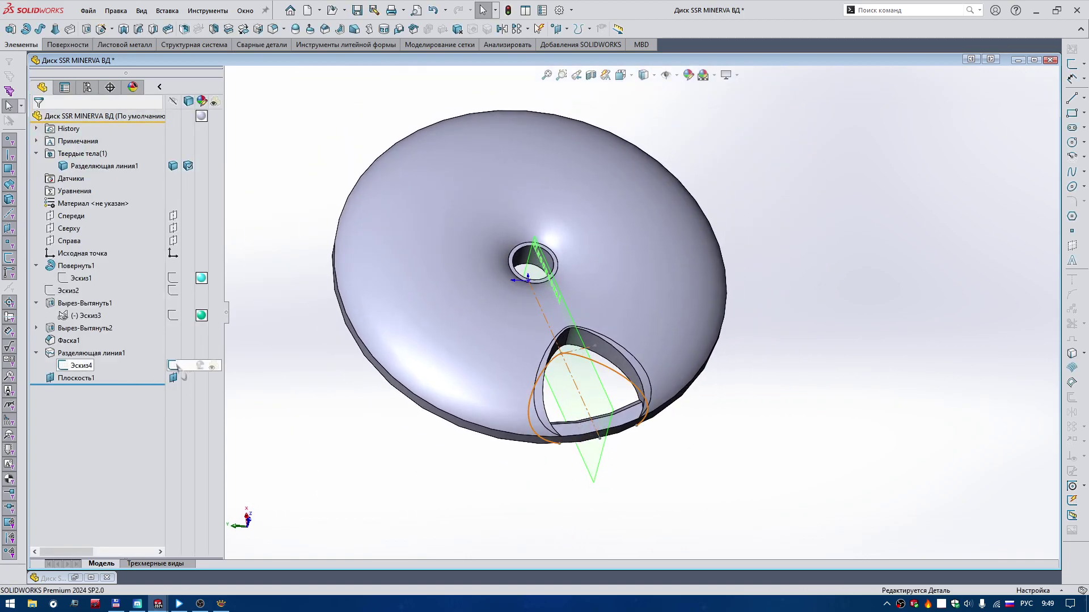
Step: Set Эскиз4's sketch colour to violet, RGB 129, 63, 255
right_click(75, 368)
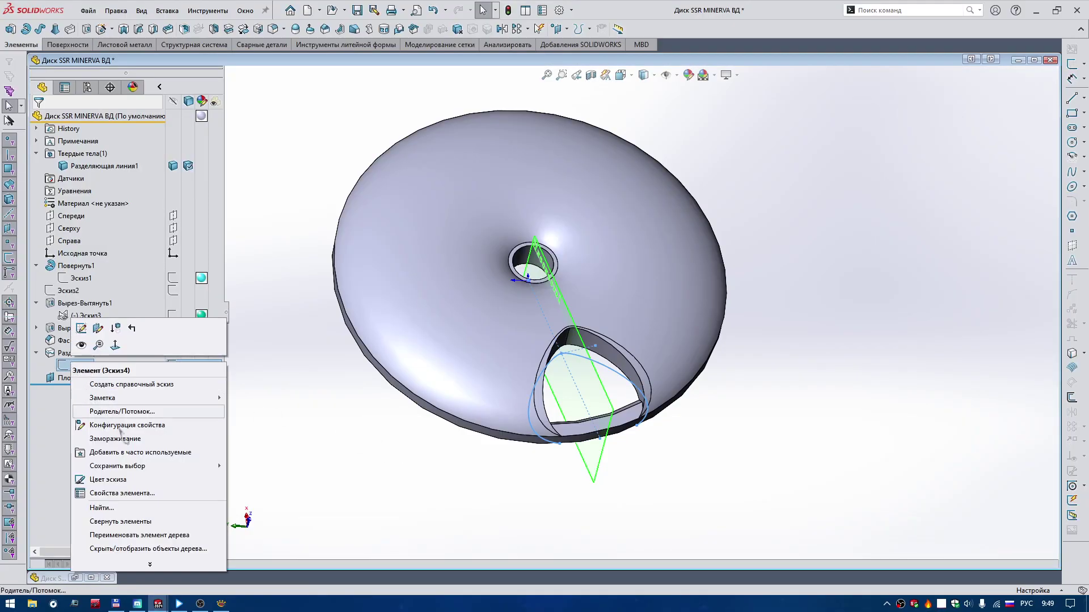
left_click(110, 481)
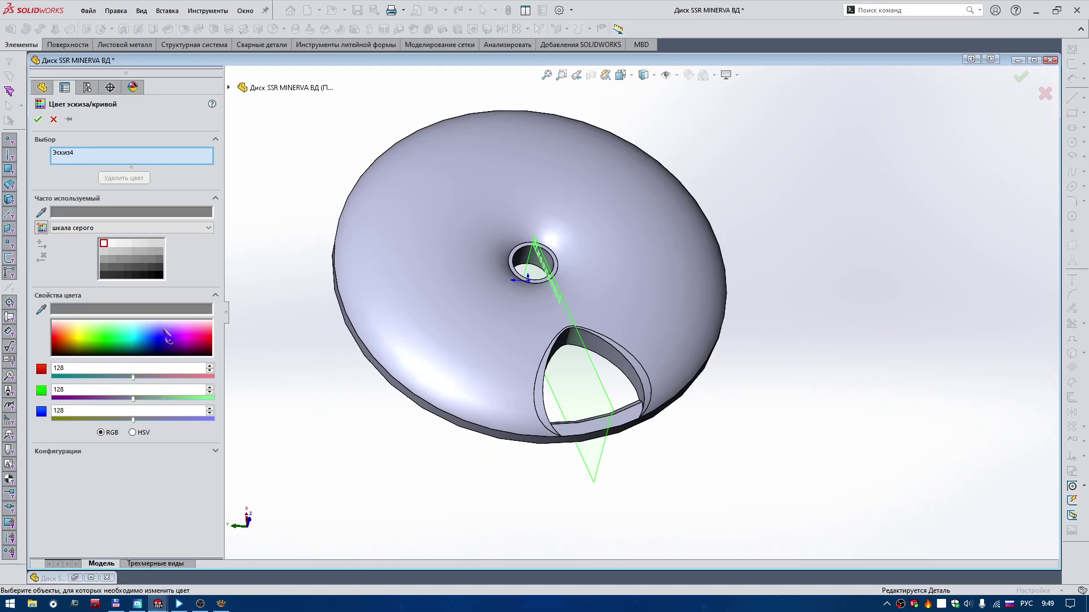
left_click(164, 325)
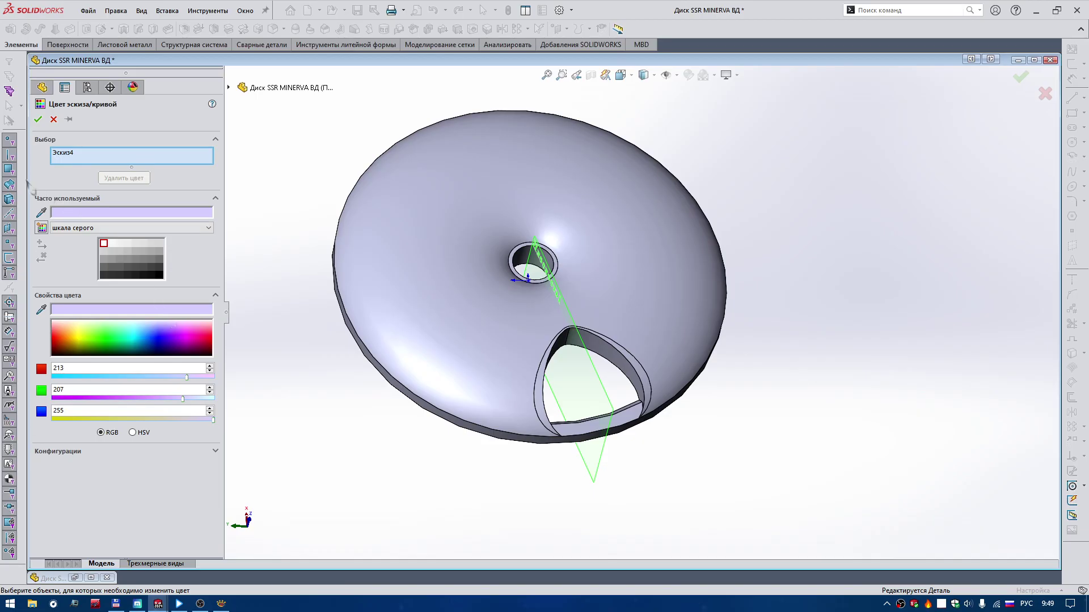
left_click(164, 322)
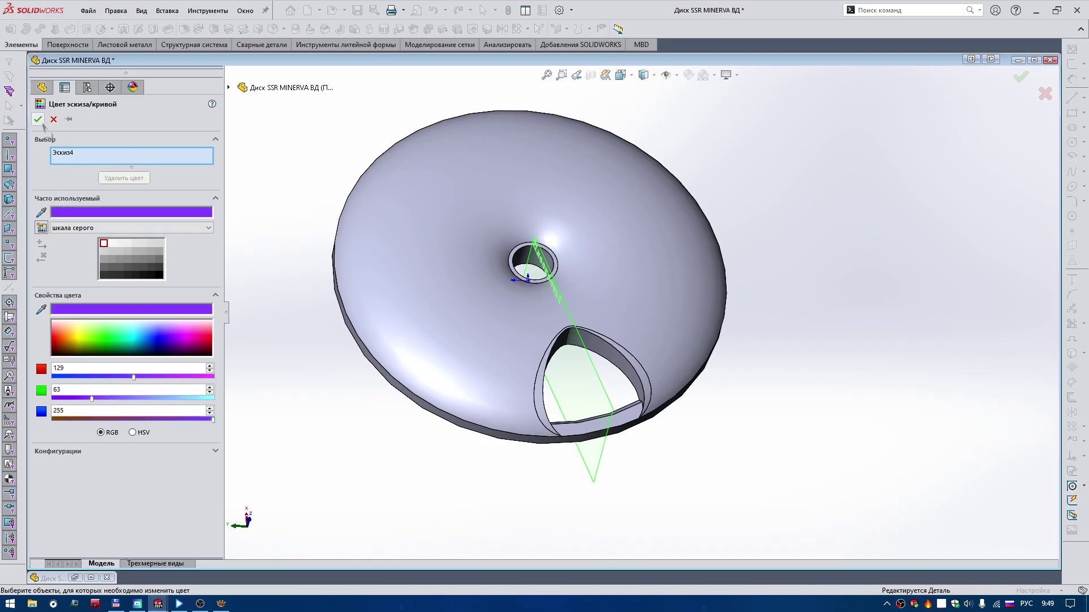
key("Return")
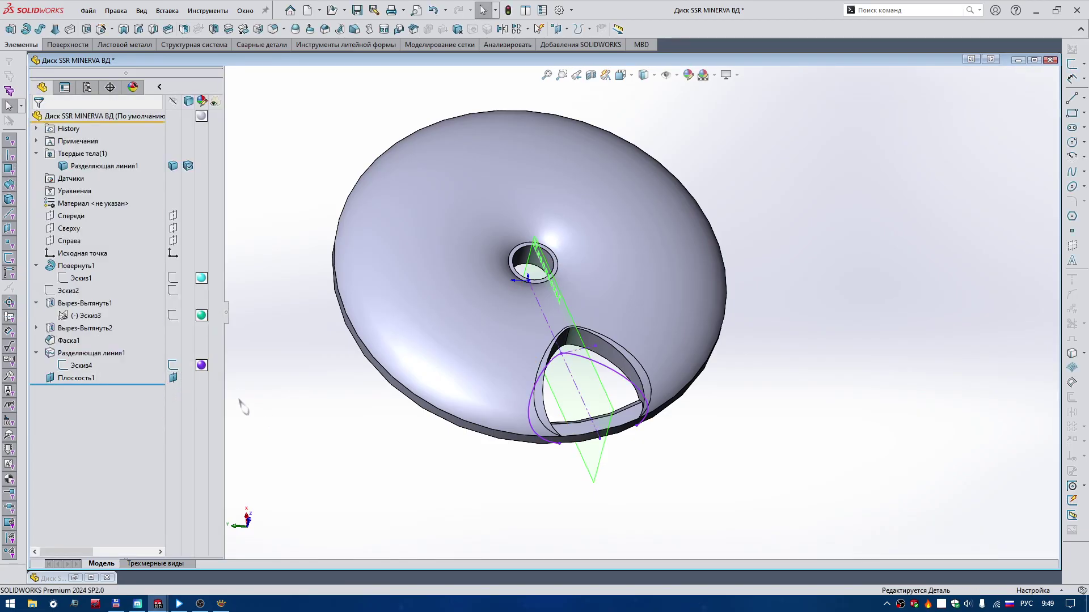
middle_click_drag(396, 408, 340, 392)
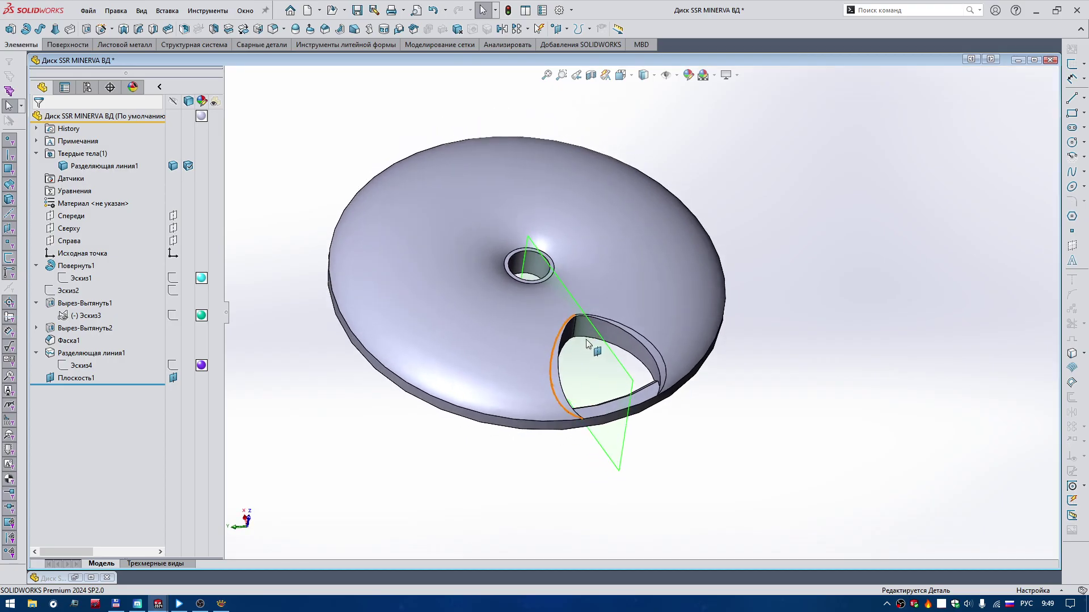
Step: Open a sketch on Плоскость1 and draw a two-point straight spline across the cut-out
left_click(76, 378)
left_click(97, 368)
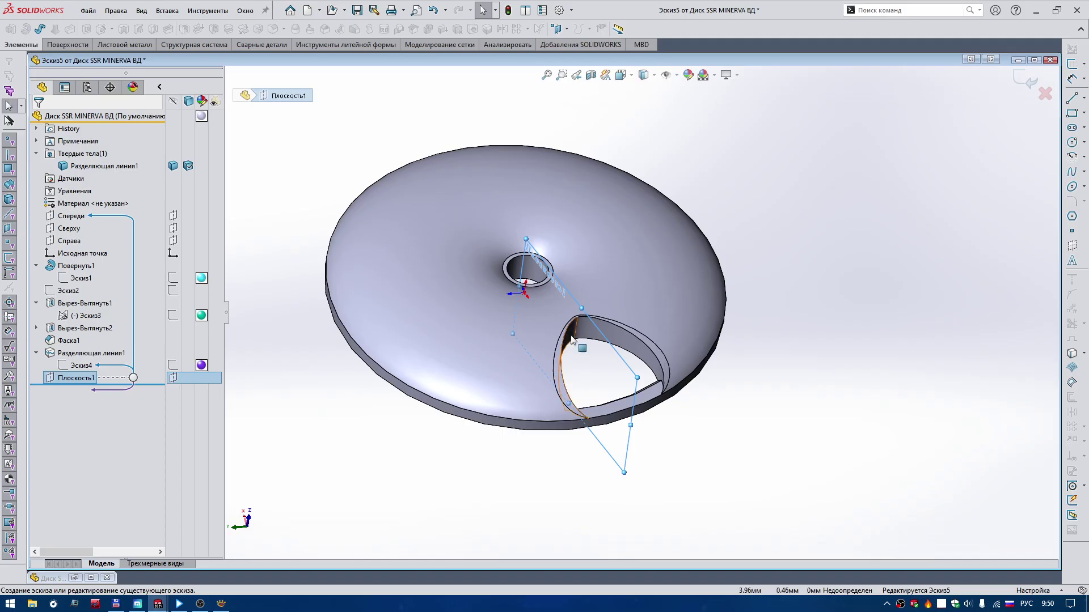
middle_click_drag(569, 324, 590, 431)
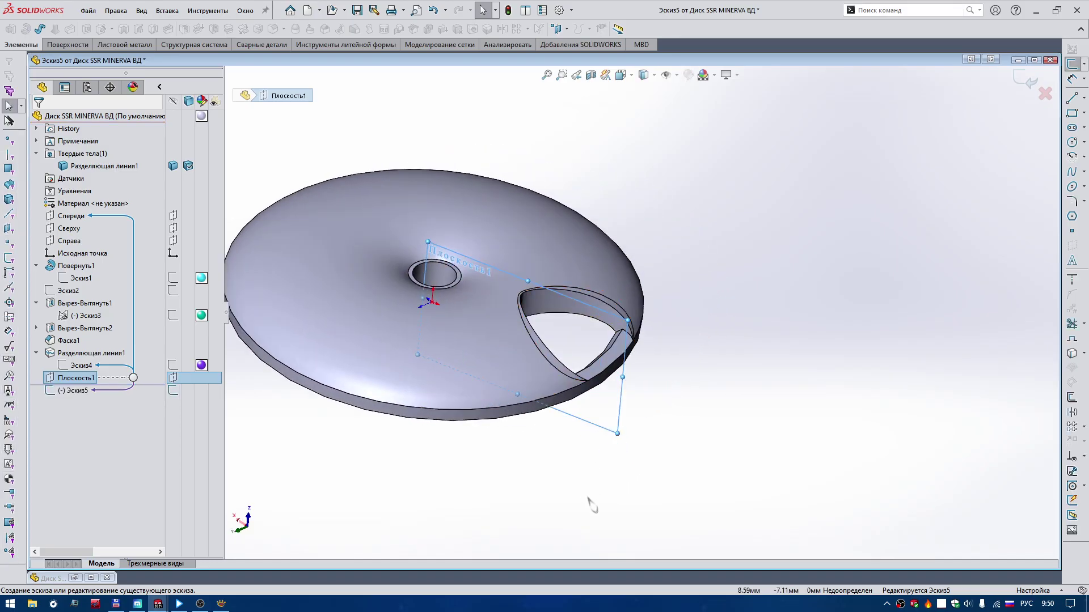
mouse_move(583, 498)
right_mouse_down()
mouse_move(602, 494)
mouse_move(608, 452)
right_mouse_up()
scroll(590, 348, "down", 2)
scroll(567, 329, "down", 2)
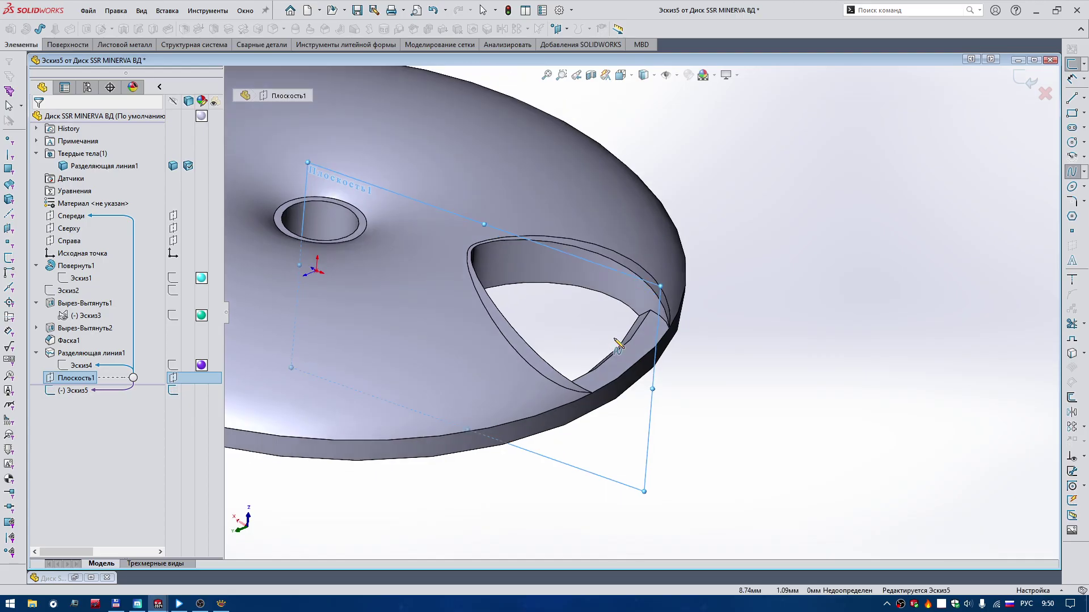
left_click(505, 295)
left_click(615, 337)
right_click_drag(498, 311, 493, 292)
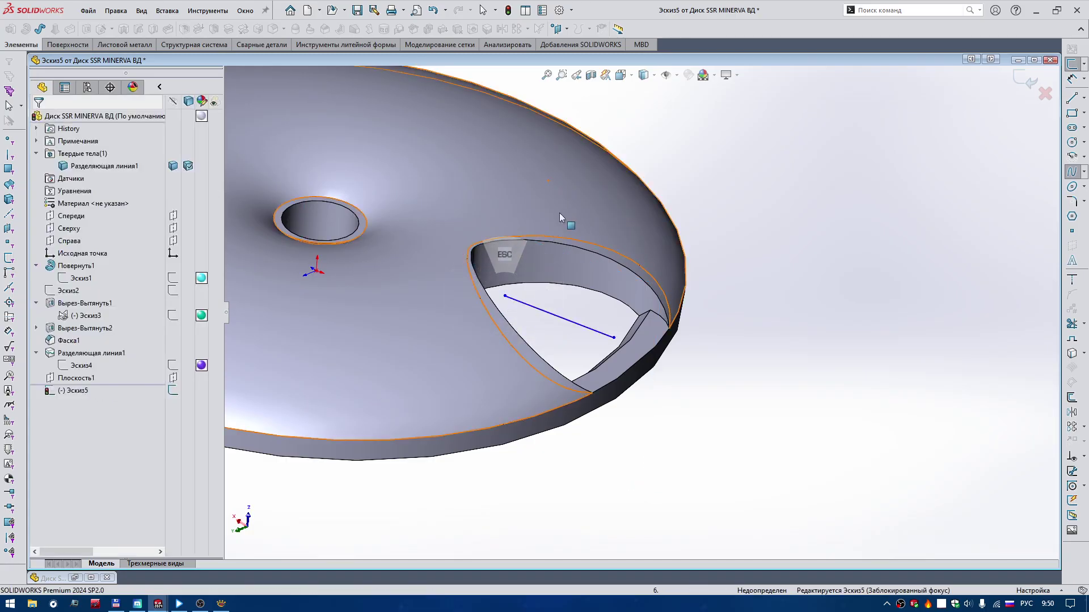
Step: In Диск SSR MINERVA, roll back to Разделяющая линия11 and examine the Эскиз15 curve
key("ctrl+Tab")
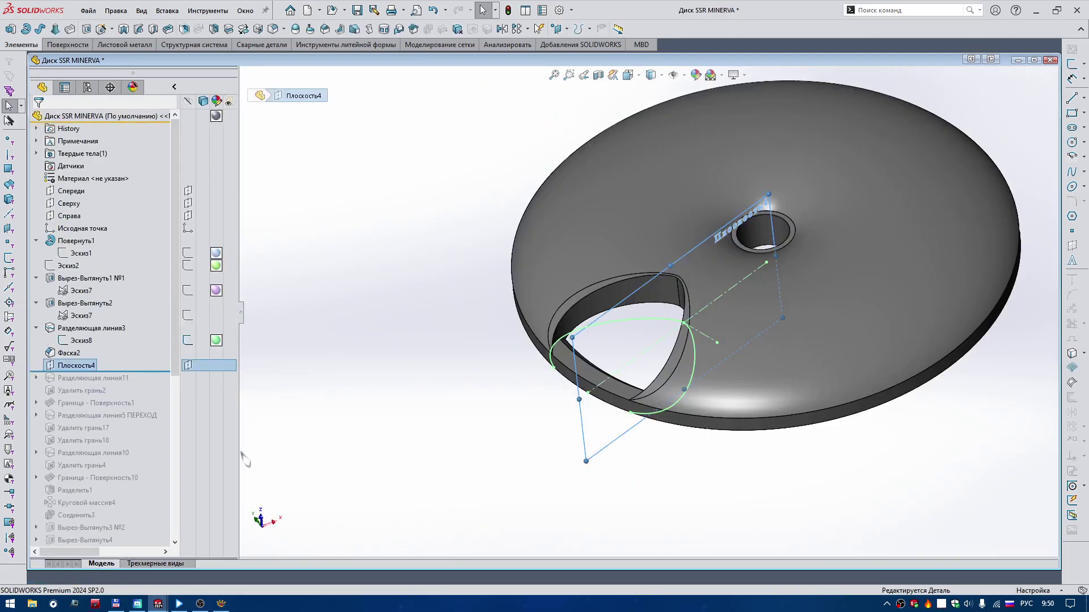
mouse_move(93, 378)
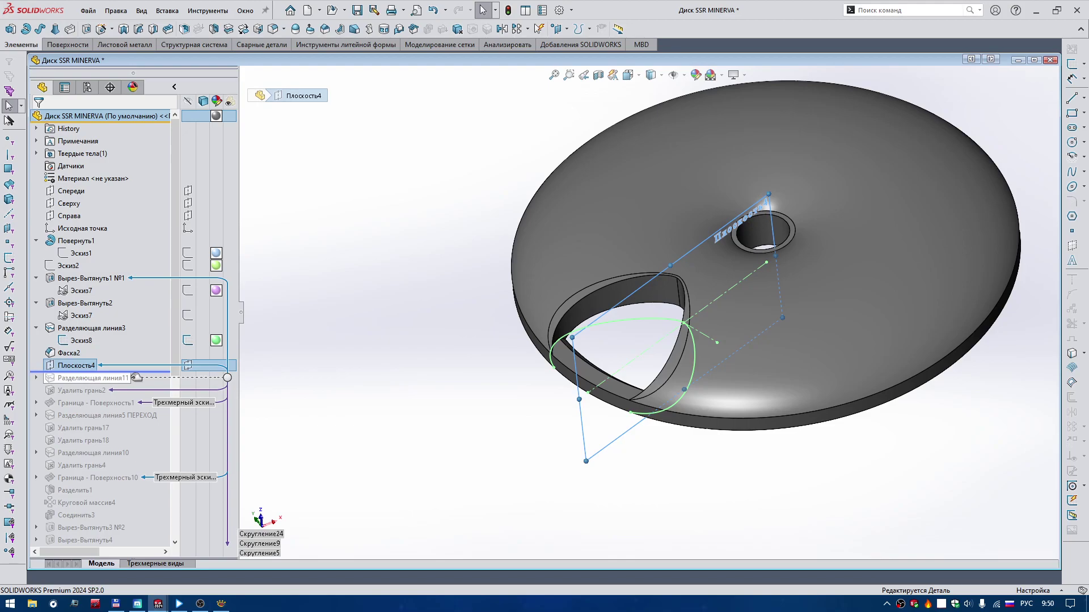
left_click_drag(136, 382, 38, 386)
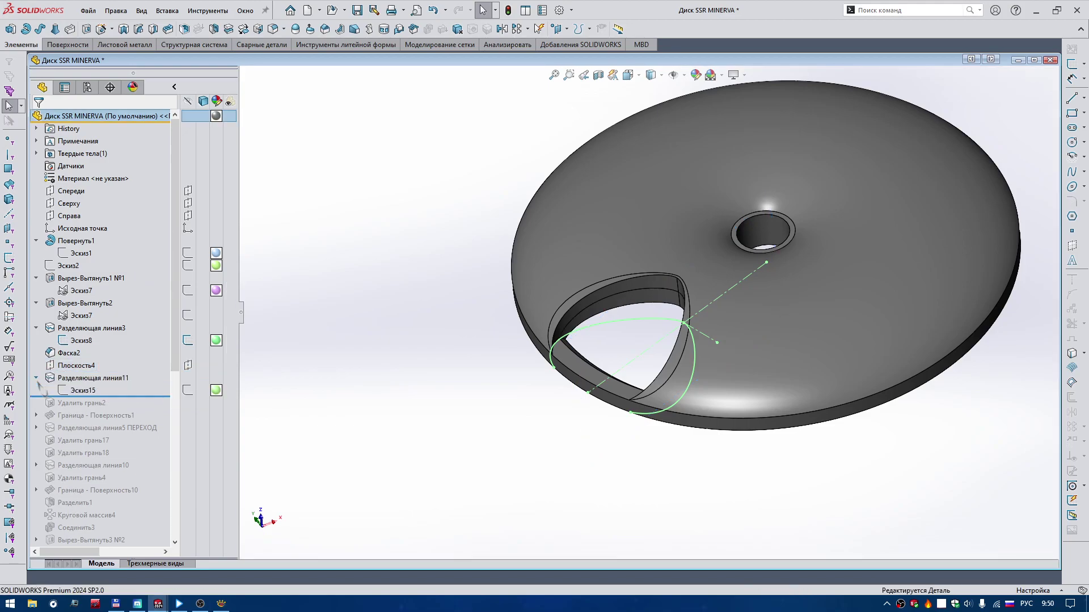
left_click(82, 391)
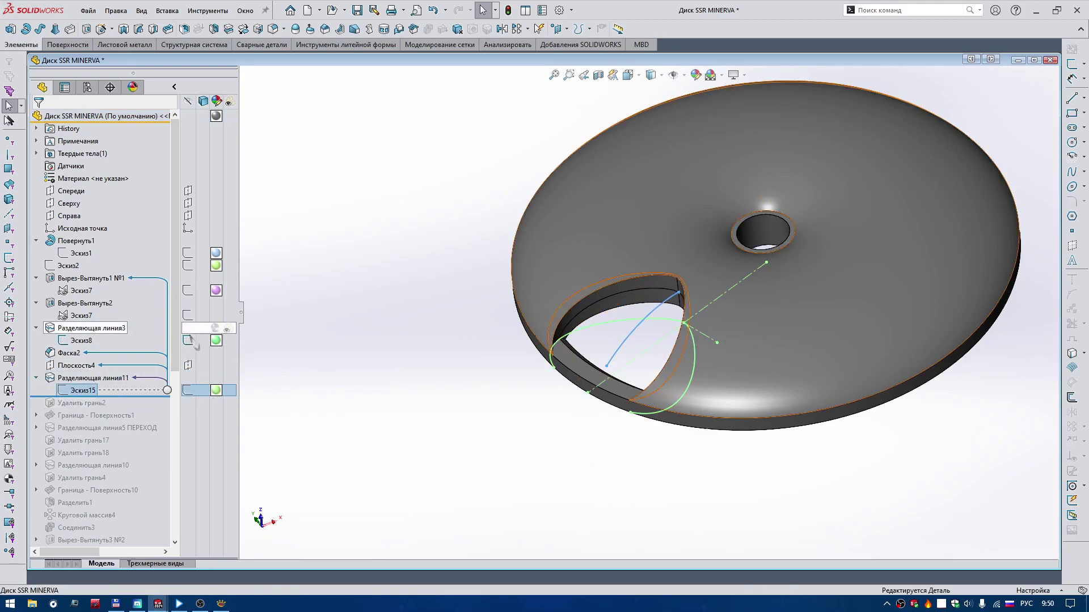
middle_click_drag(375, 379, 658, 301)
scroll(658, 301, "down", 3)
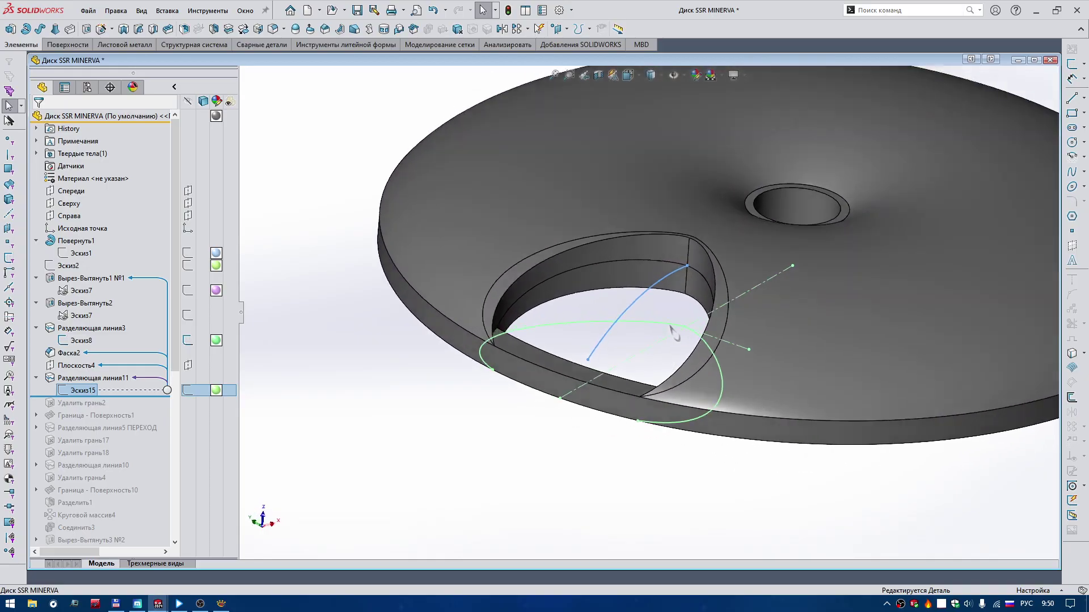
Step: Give one line endpoint a Midpoint relation to the window cut edge
left_click(1019, 60)
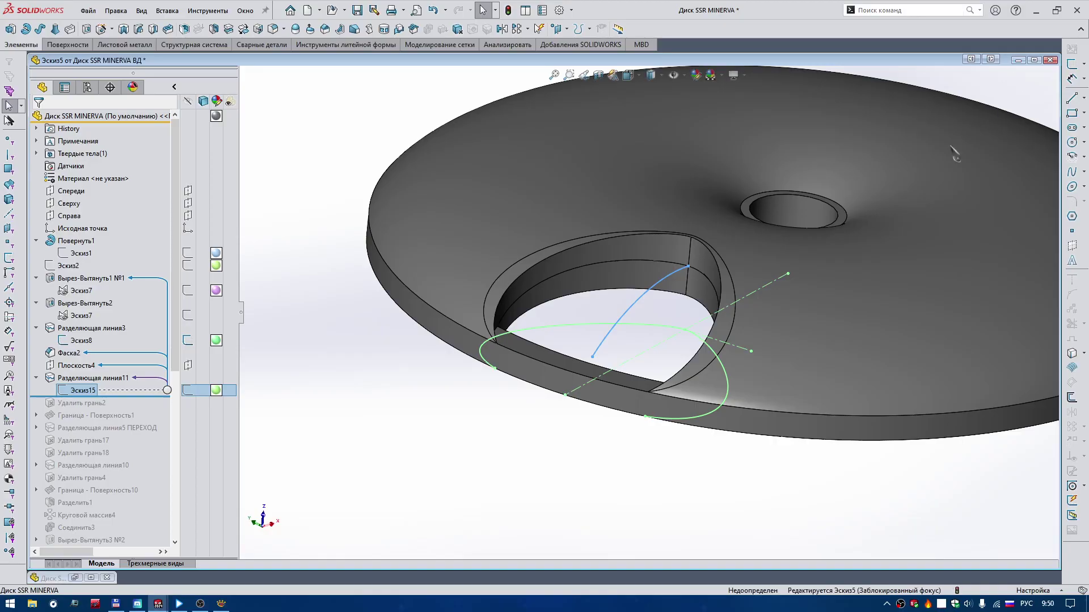
middle_click_drag(525, 318, 497, 311)
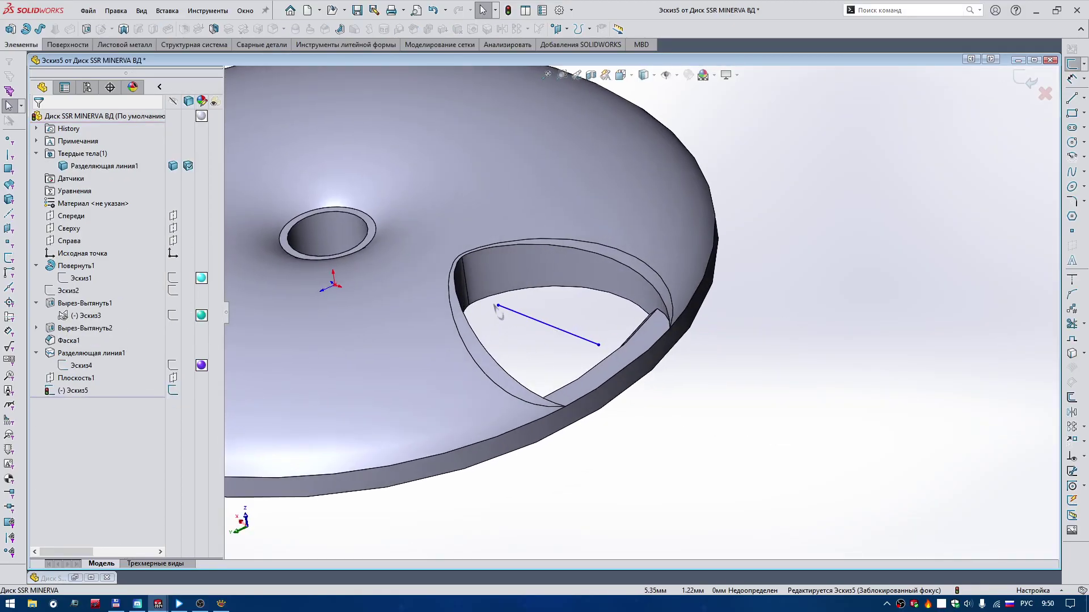
left_click(498, 306)
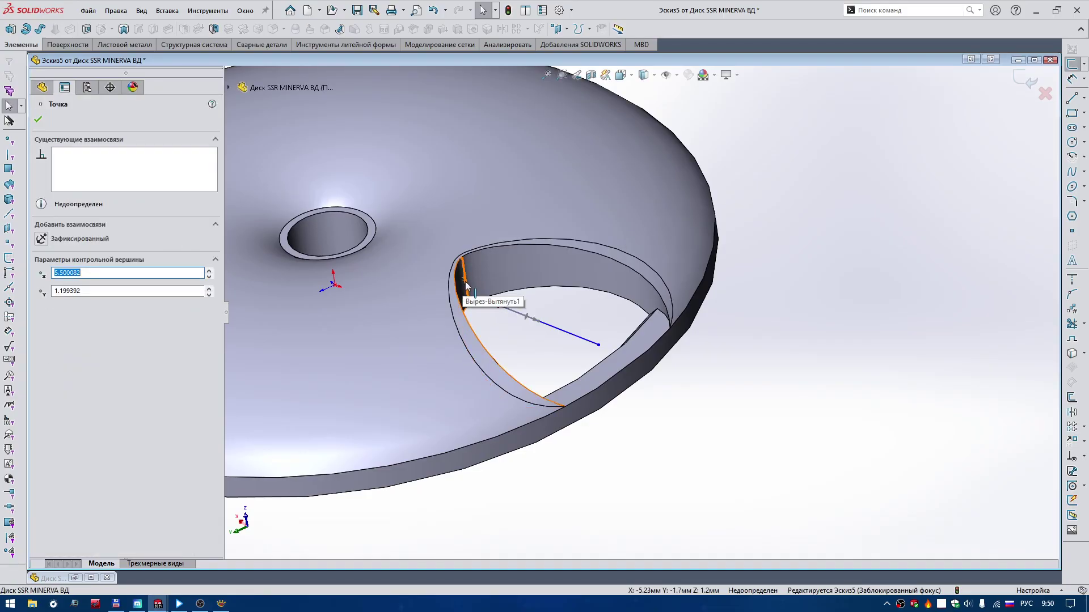
left_click(461, 279, "ctrl")
left_click(566, 245)
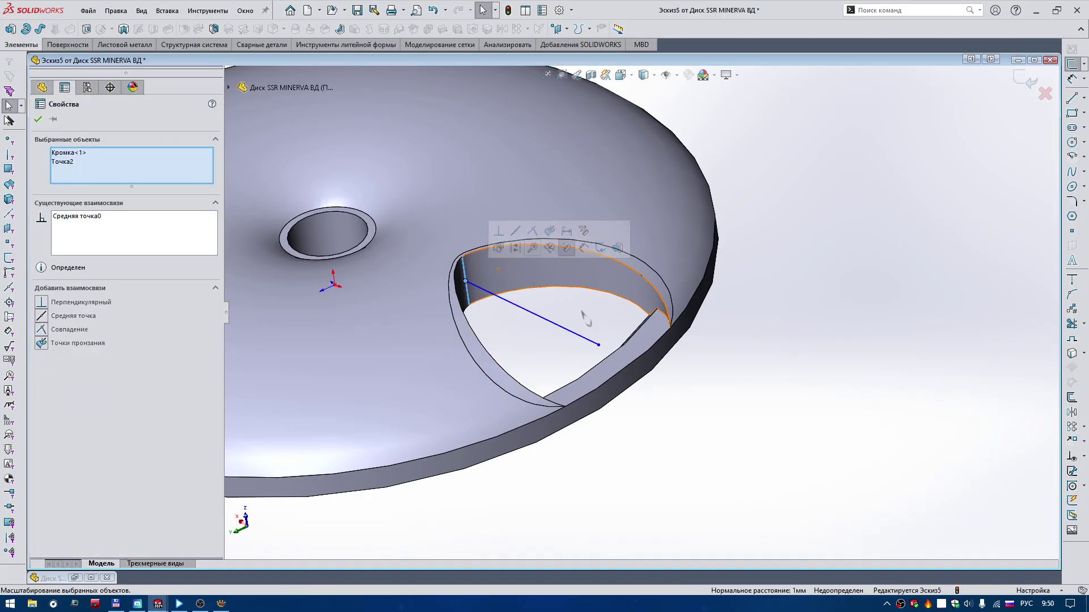
Step: Make the other endpoint coincident with the cut's corner vertex, then view normal to Плоскость1
left_click(599, 345)
scroll(661, 317, "down", 2)
scroll(631, 311, "down", 2)
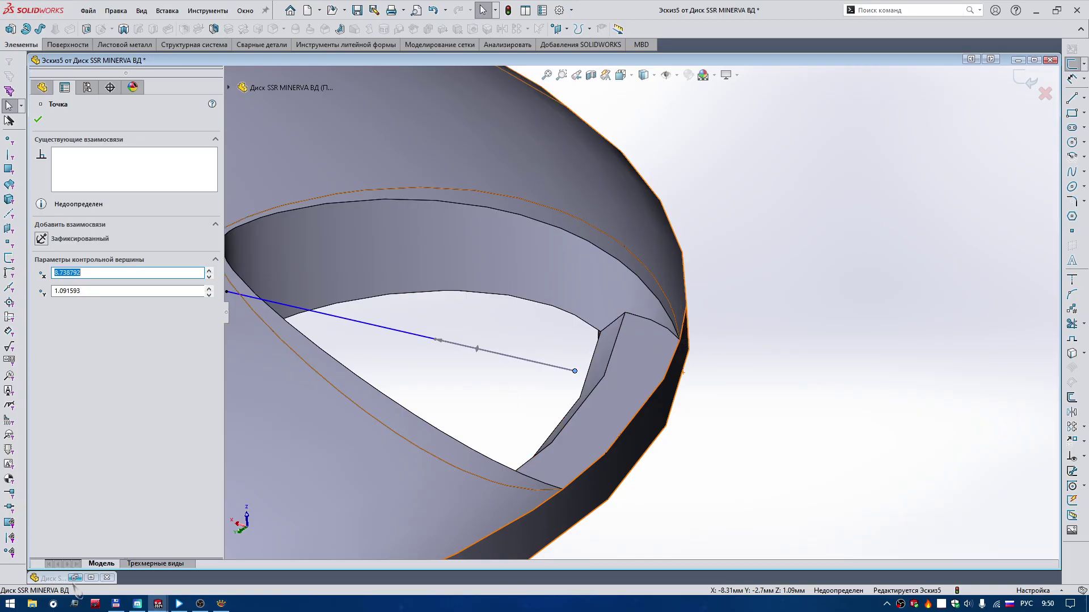
left_click(1027, 81)
middle_click_drag(567, 341, 636, 376)
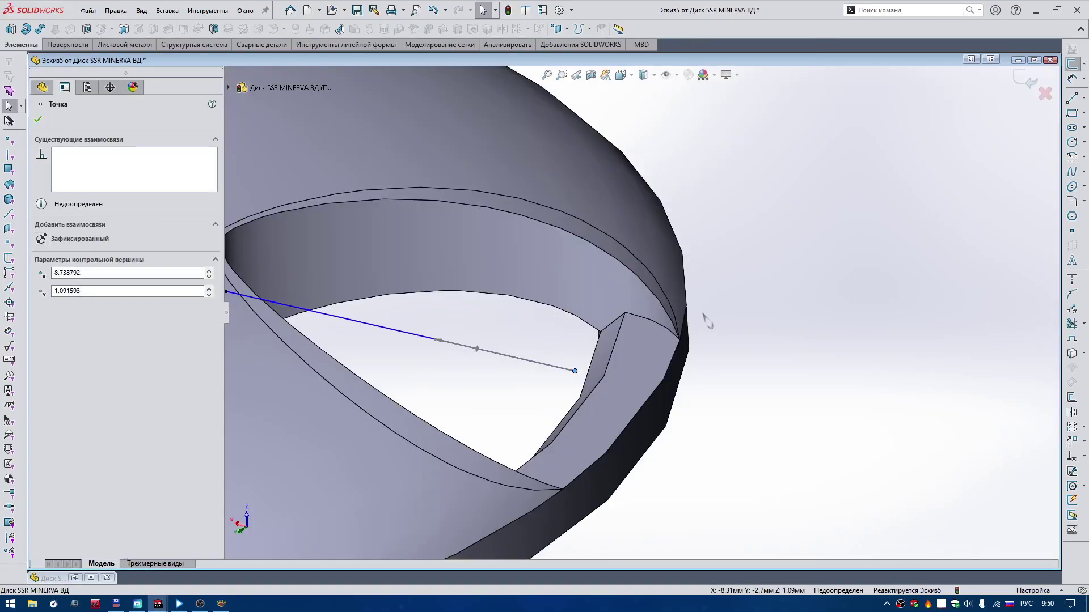
left_click(621, 314)
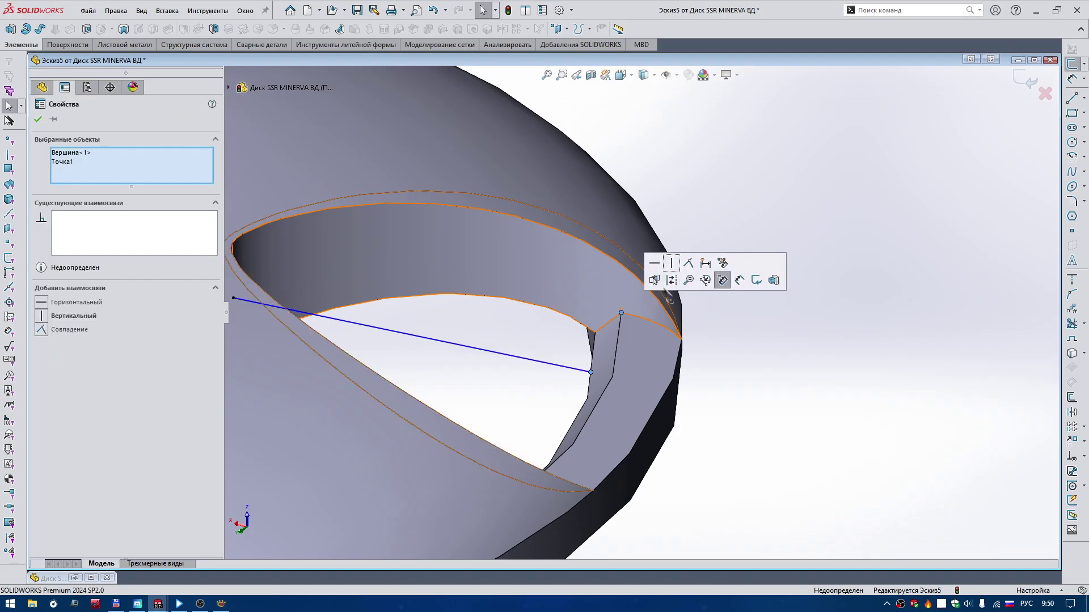
left_click(695, 277)
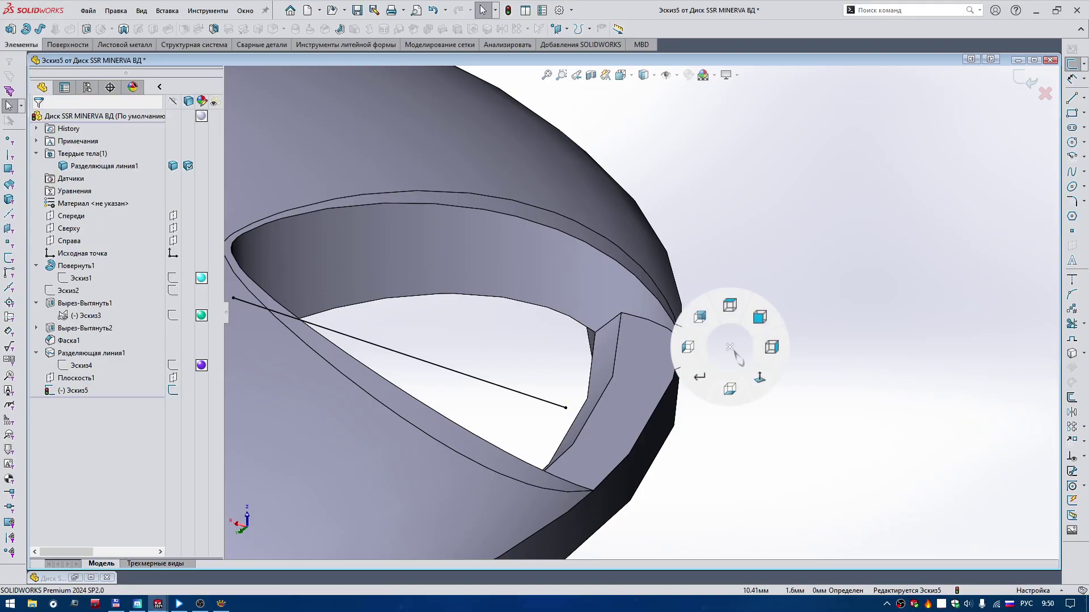
left_click(76, 378)
left_click(128, 364)
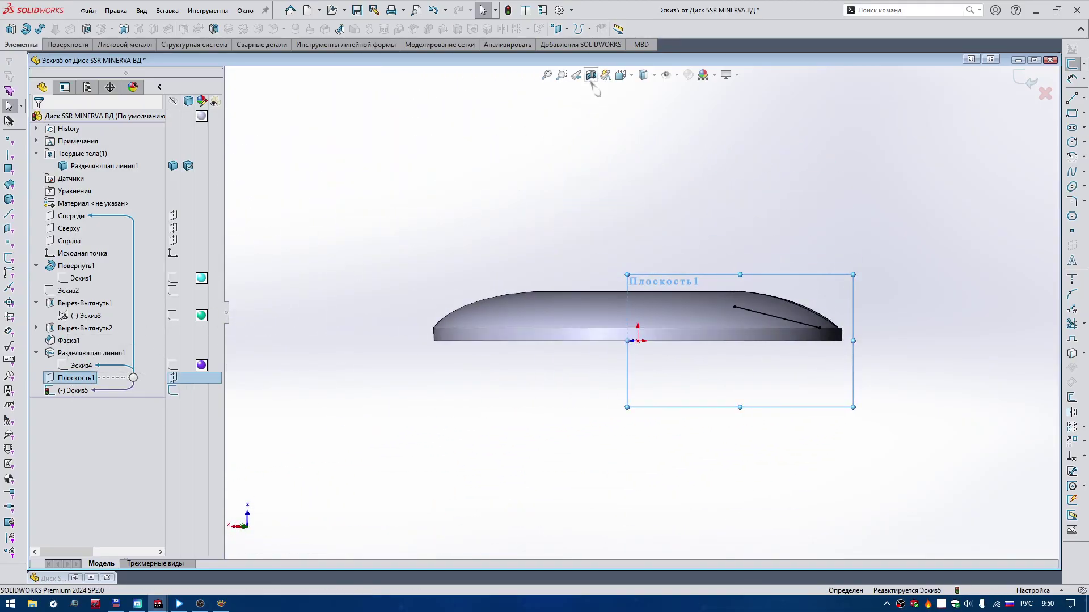
Step: Preview a section view, then bend the spline along the arched edge with tangent weight 4.50
left_click(591, 76)
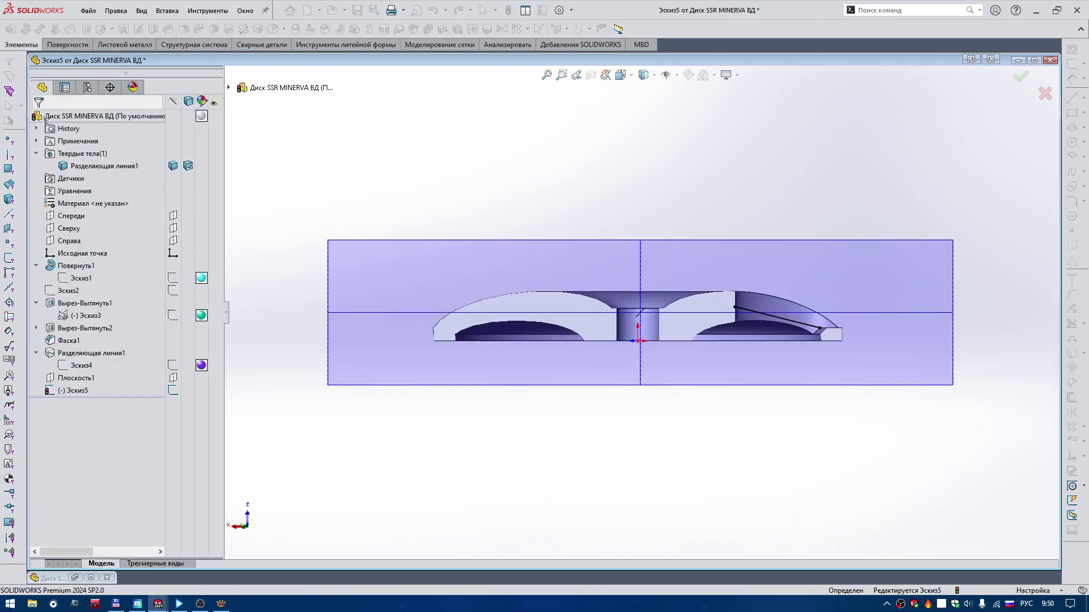
key("Return")
scroll(735, 311, "up", 3)
scroll(735, 311, "up", 3)
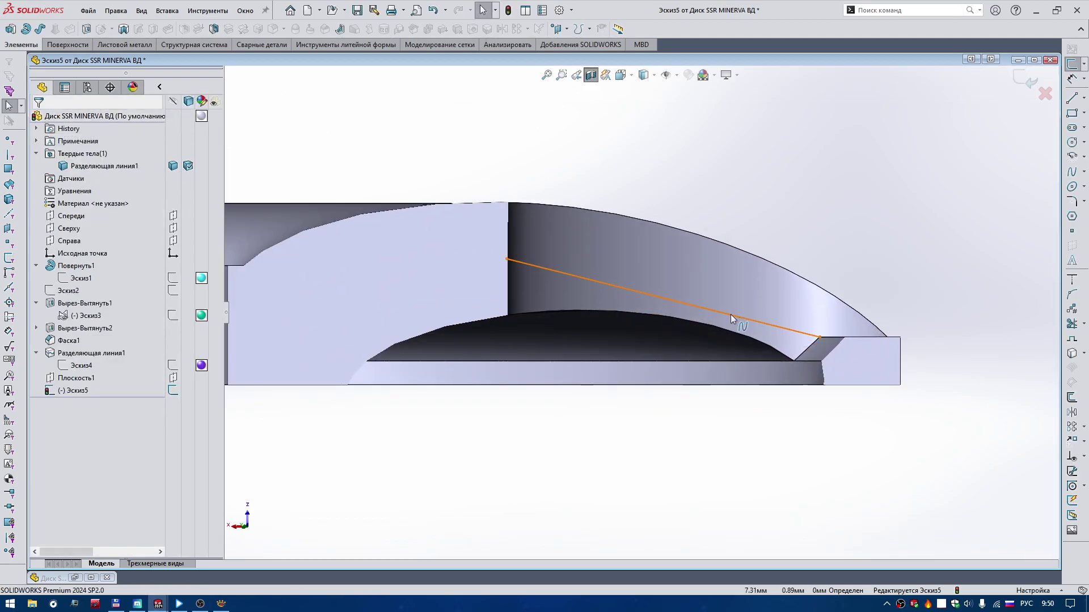
left_click(731, 315)
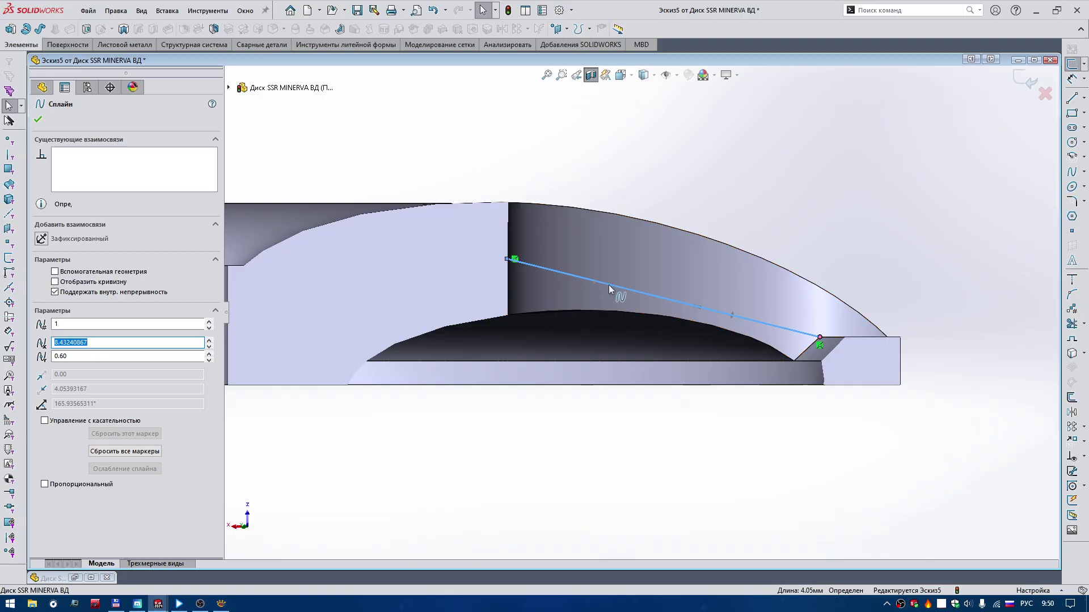
left_click_drag(595, 282, 604, 254)
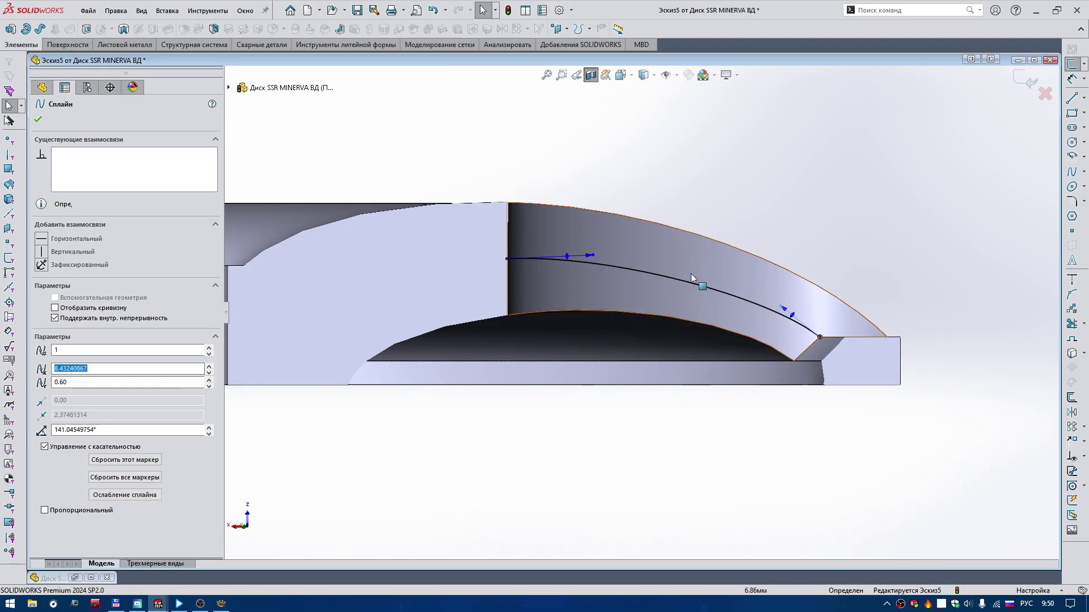
left_click_drag(592, 256, 629, 256)
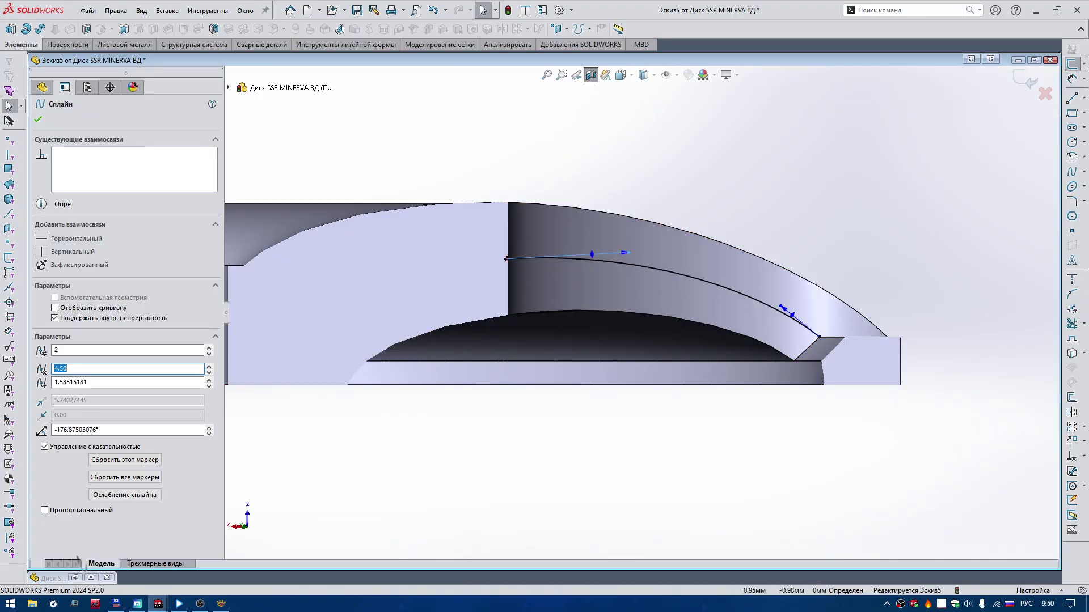
left_click(74, 578)
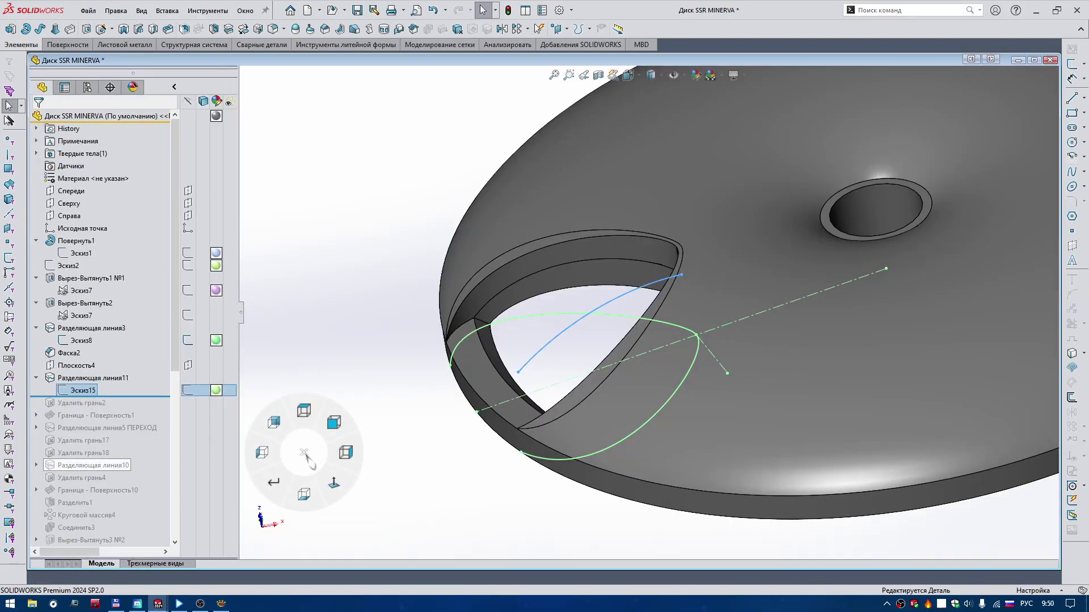
Step: Face Плоскость4, accept the reference disc's section view, and return to the ВД part's Эскиз5
left_click(76, 366)
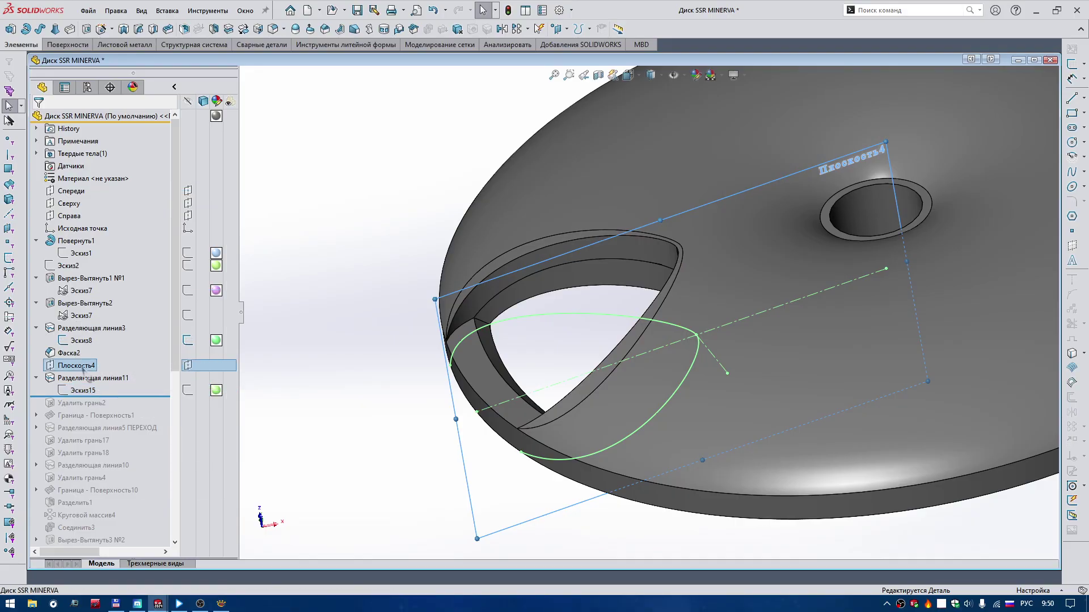
right_click(105, 371)
left_click(151, 313)
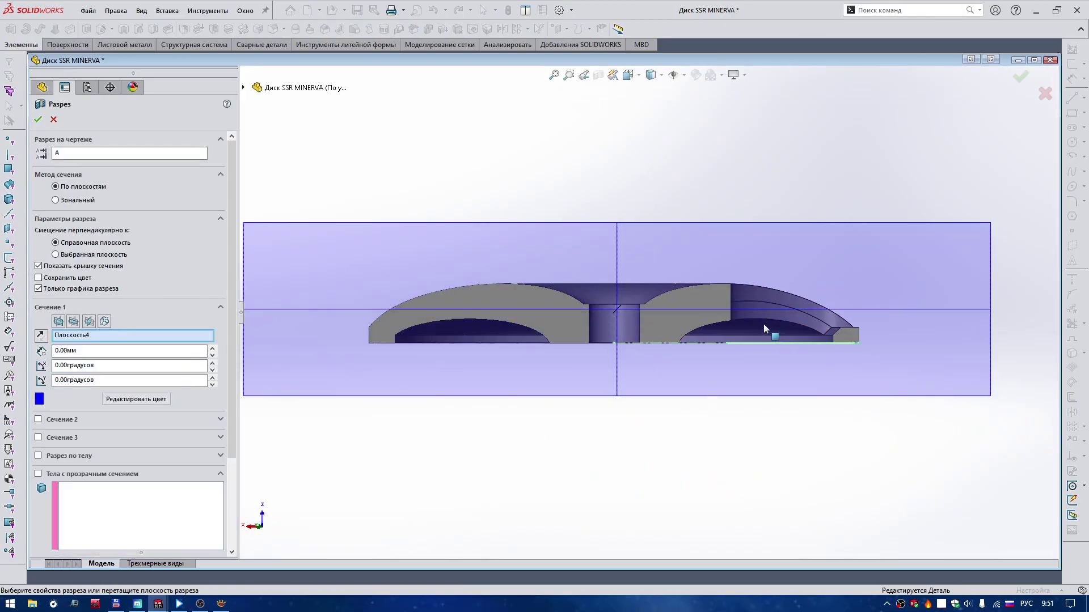
left_click(40, 120)
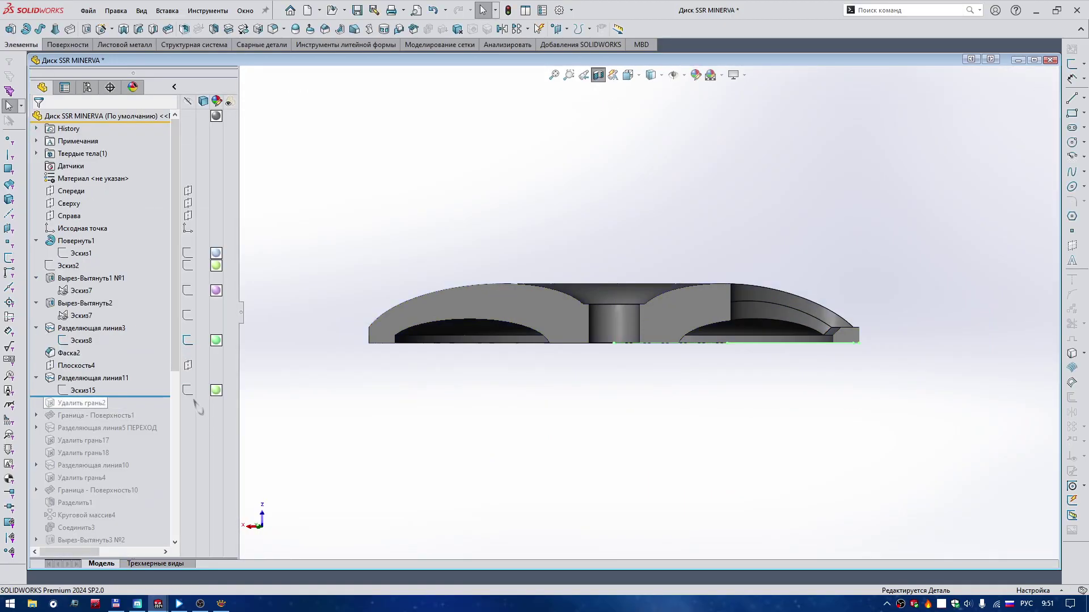
scroll(834, 371, "down", 1)
scroll(760, 346, "down", 1)
scroll(688, 320, "down", 2)
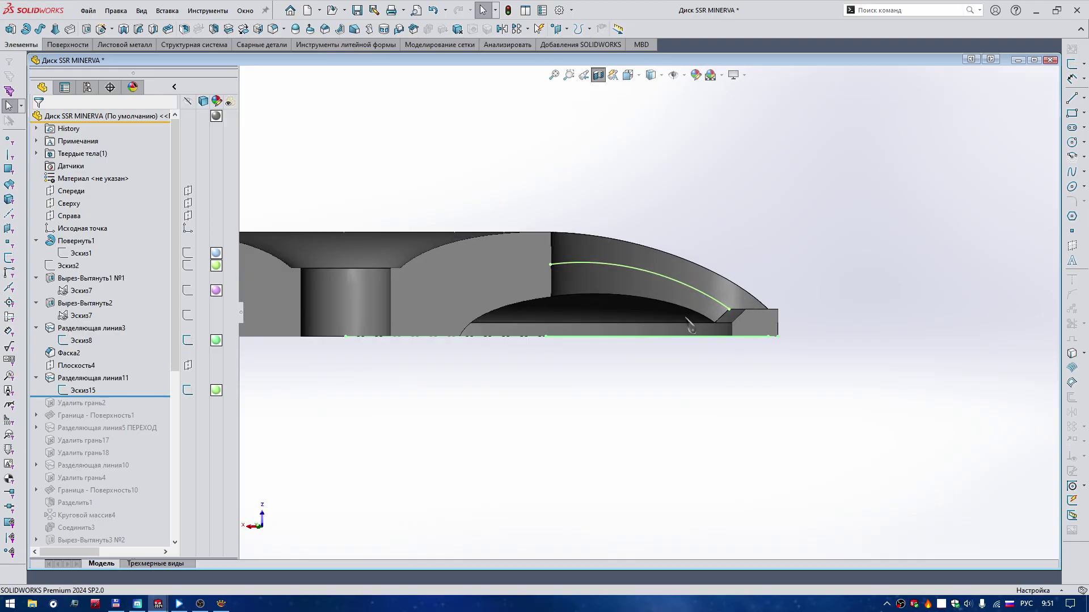
left_click(473, 423)
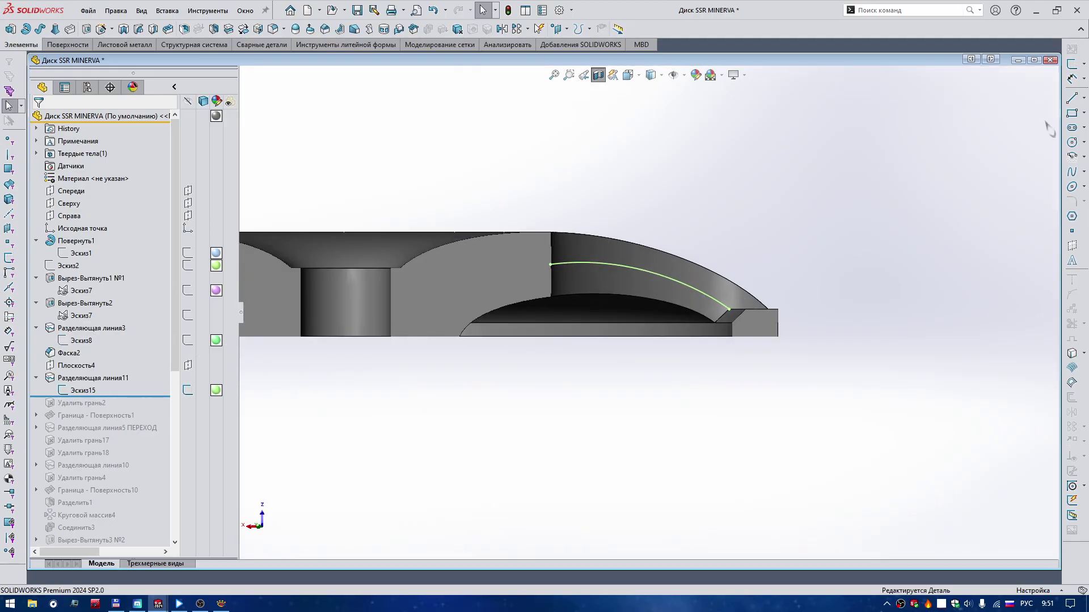
left_click(1018, 60)
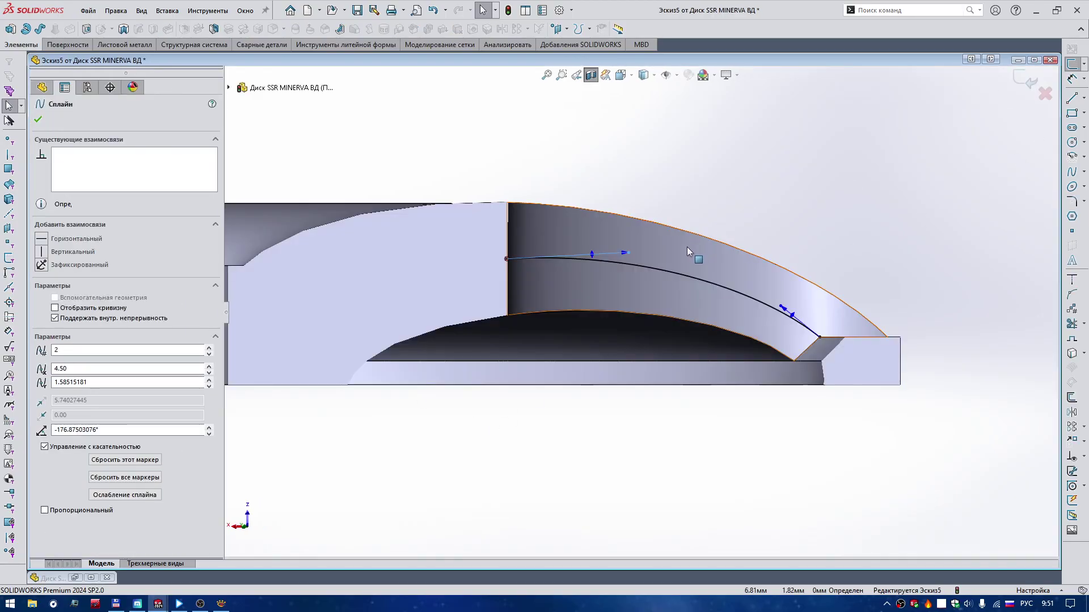
Step: Retune the Эскиз5 spline's start and end tangents to follow the hole wall, then exit the sketch
left_click_drag(629, 256, 632, 253)
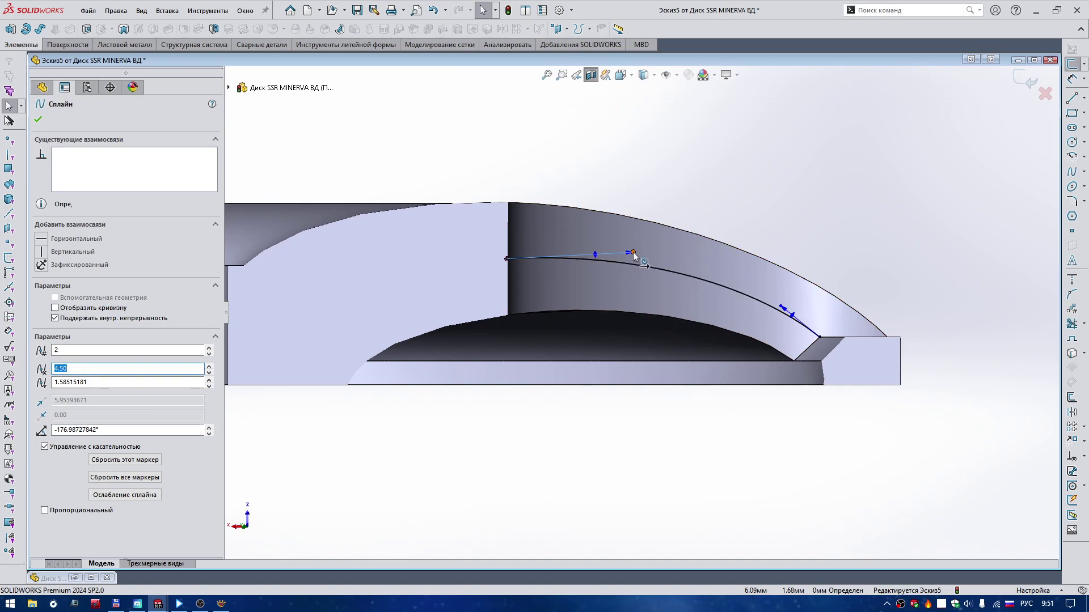
left_click_drag(781, 306, 793, 311)
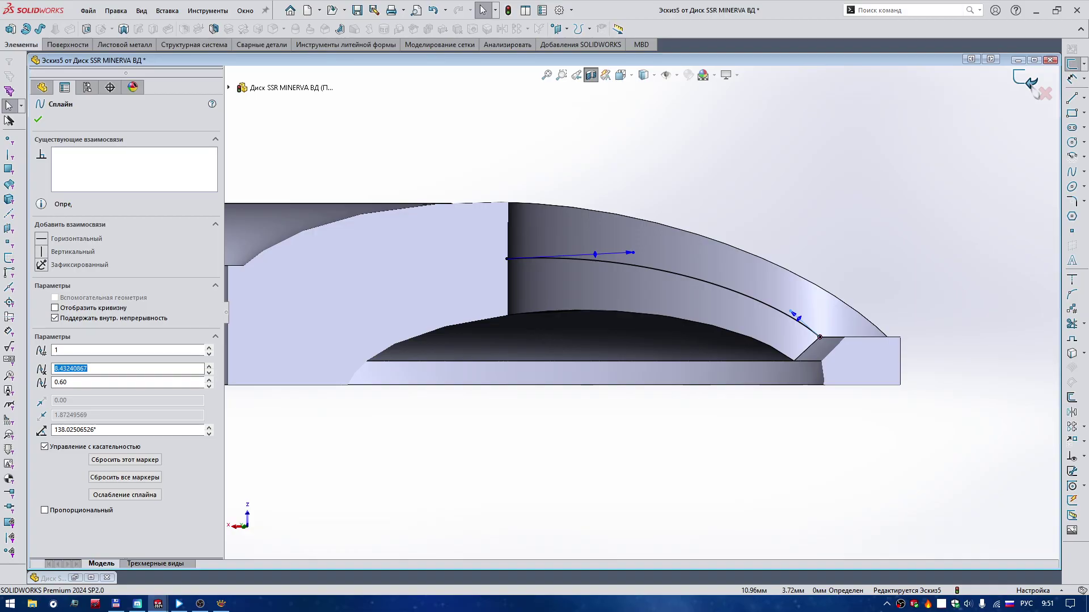
left_click(1026, 80)
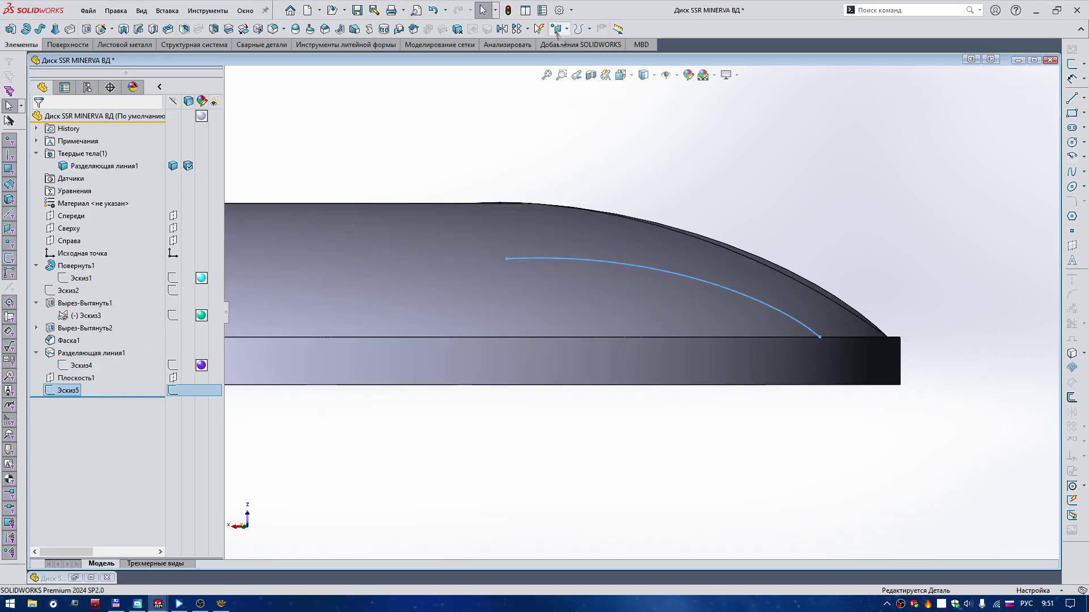
Step: Create Разделяющая линия2 by projecting Эскиз5 onto both hole-wall faces, in both directions
left_click(589, 29)
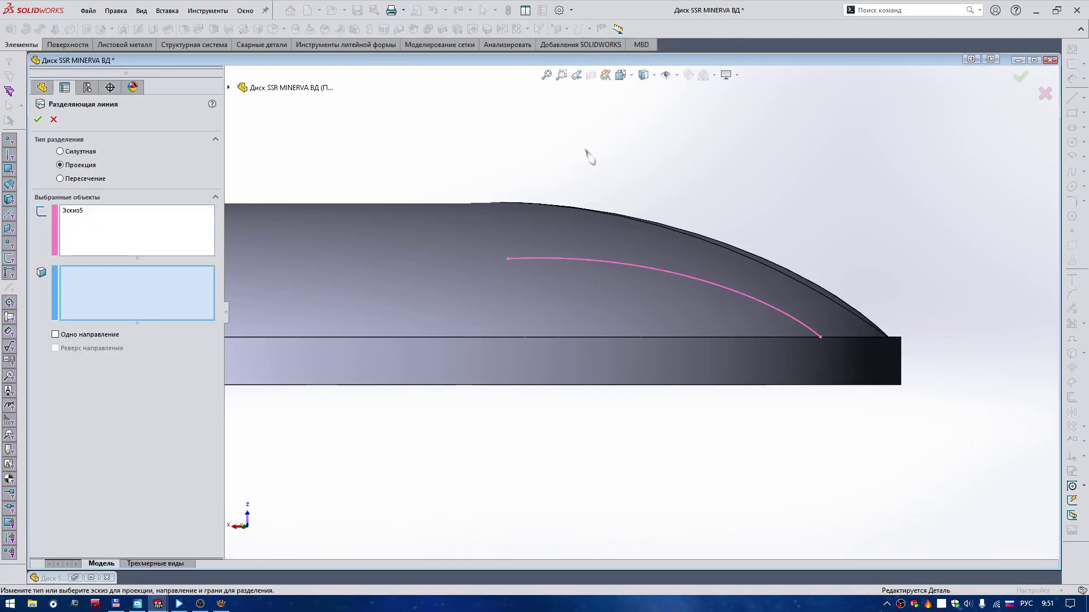
mouse_move(589, 155)
middle_mouse_down()
mouse_move(643, 201)
mouse_move(738, 221)
middle_mouse_up()
left_click(903, 235)
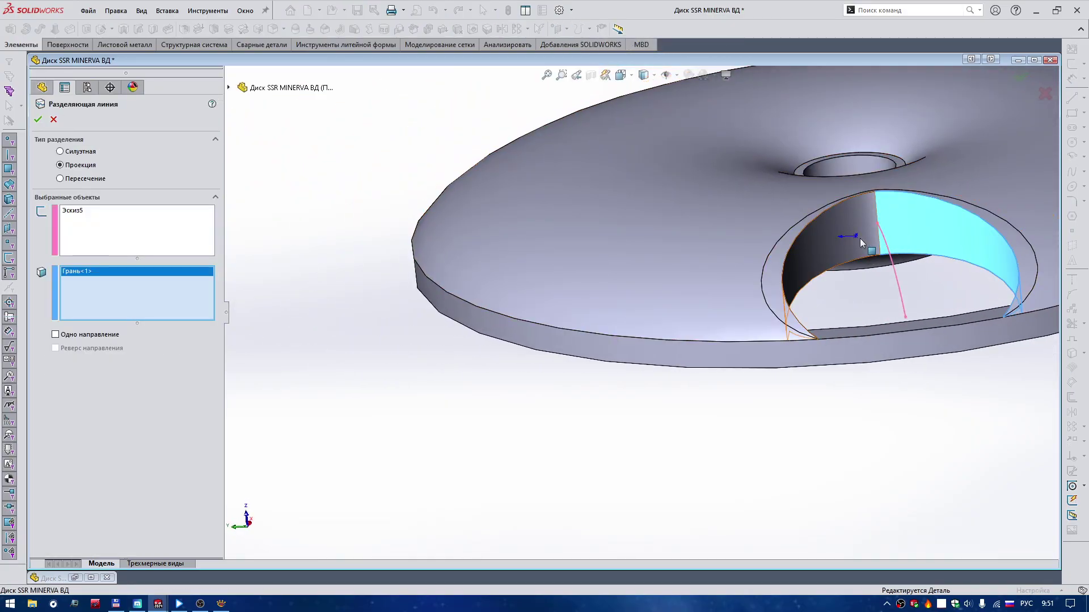
left_click(859, 238)
mouse_move(860, 239)
middle_mouse_down()
mouse_move(851, 260)
mouse_move(418, 278)
middle_mouse_up()
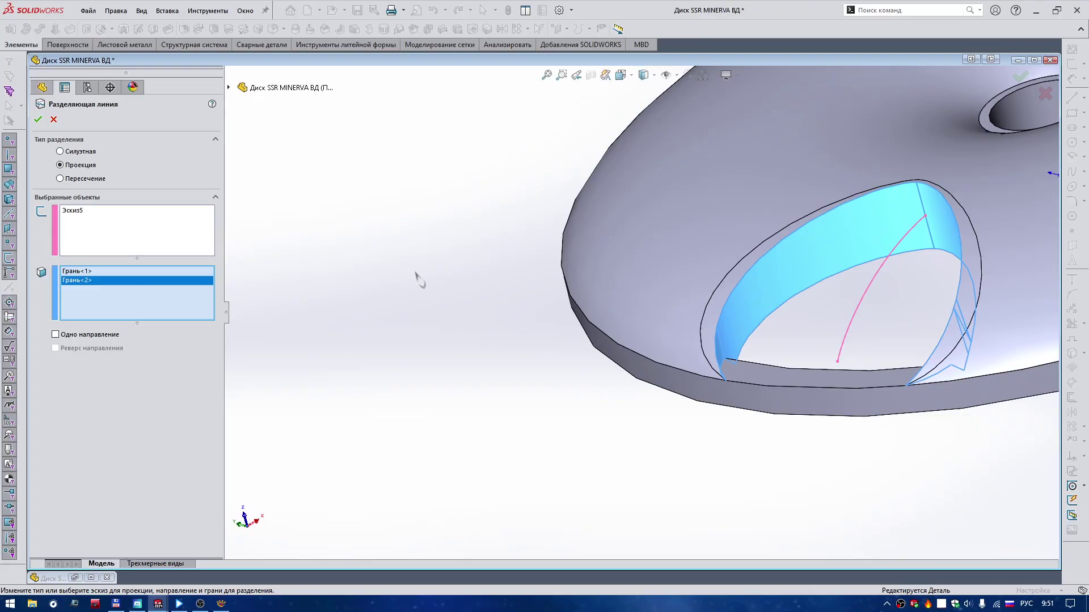
middle_click_drag(154, 339, 860, 273)
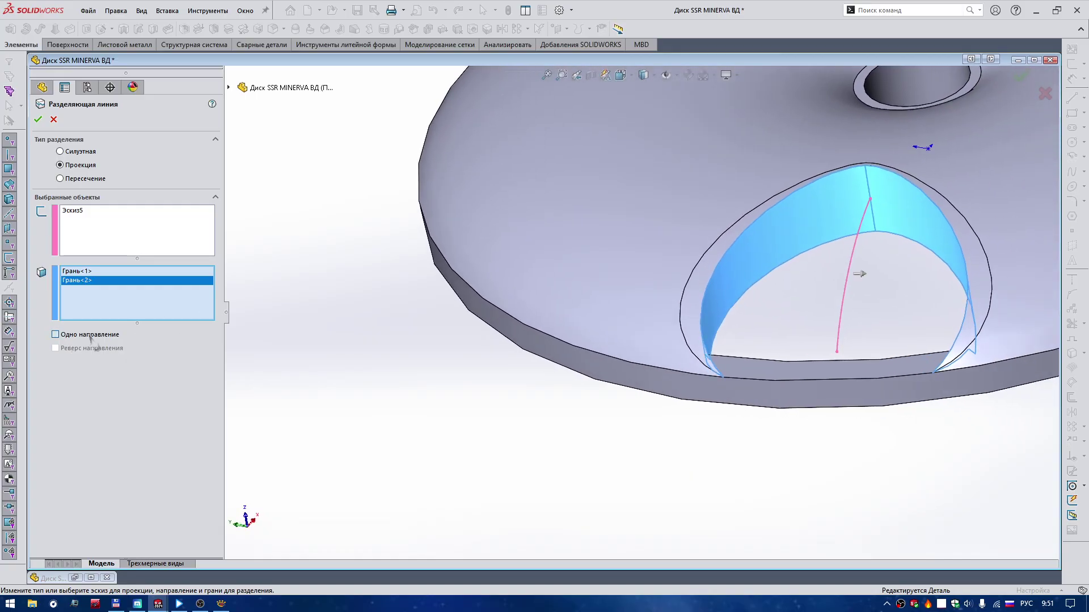
left_click(90, 335)
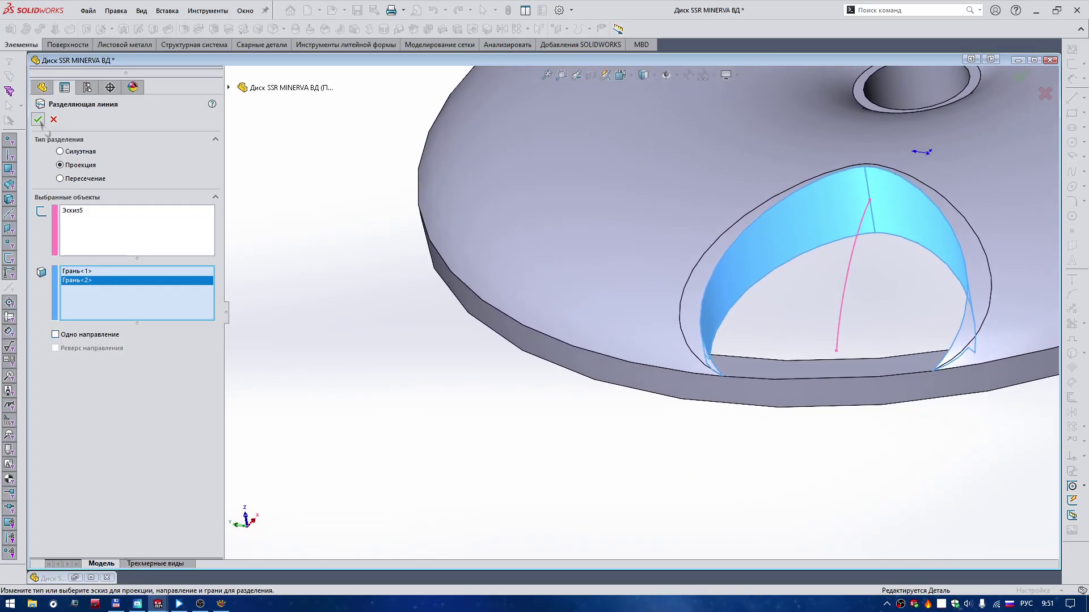
left_click(38, 119)
Step: Inspect the split hole wall, then switch back to the Диск SSR MINERVA reference part
middle_click_drag(309, 238, 708, 318)
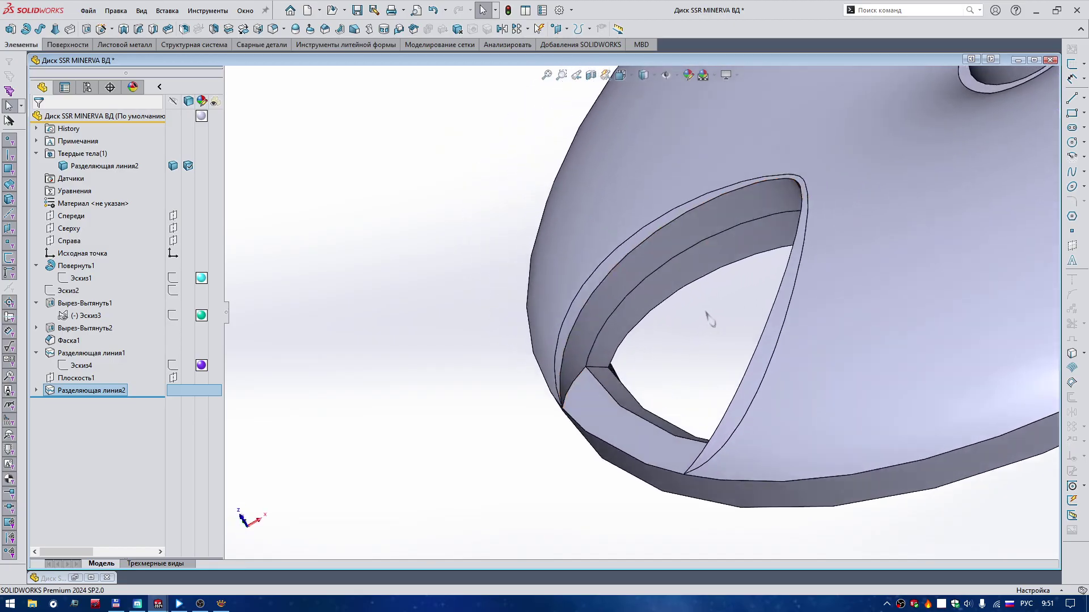
mouse_move(573, 304)
middle_mouse_down()
mouse_move(594, 305)
mouse_move(307, 410)
mouse_move(369, 432)
middle_mouse_up()
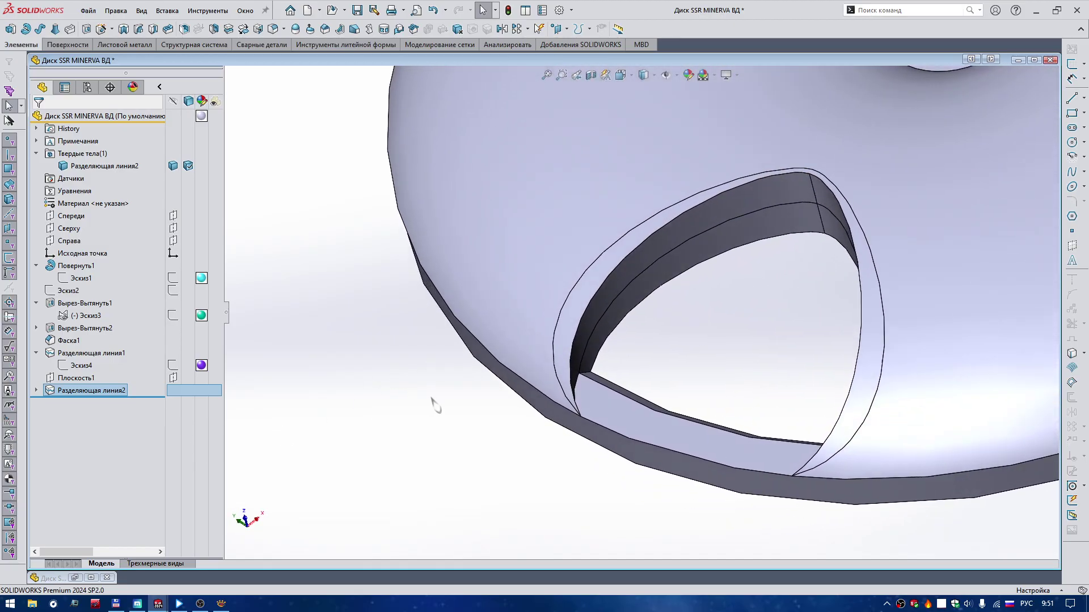
left_click(76, 579)
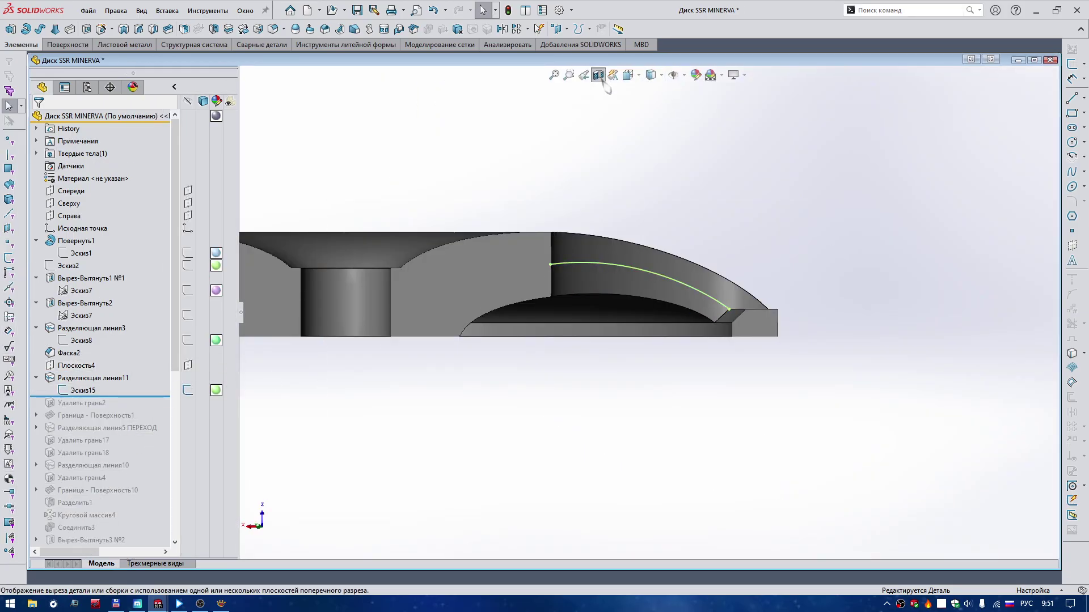
Step: Turn off Section View and roll the reference history forward past Удалить грань2
left_click(601, 79)
left_click_drag(159, 395, 159, 404)
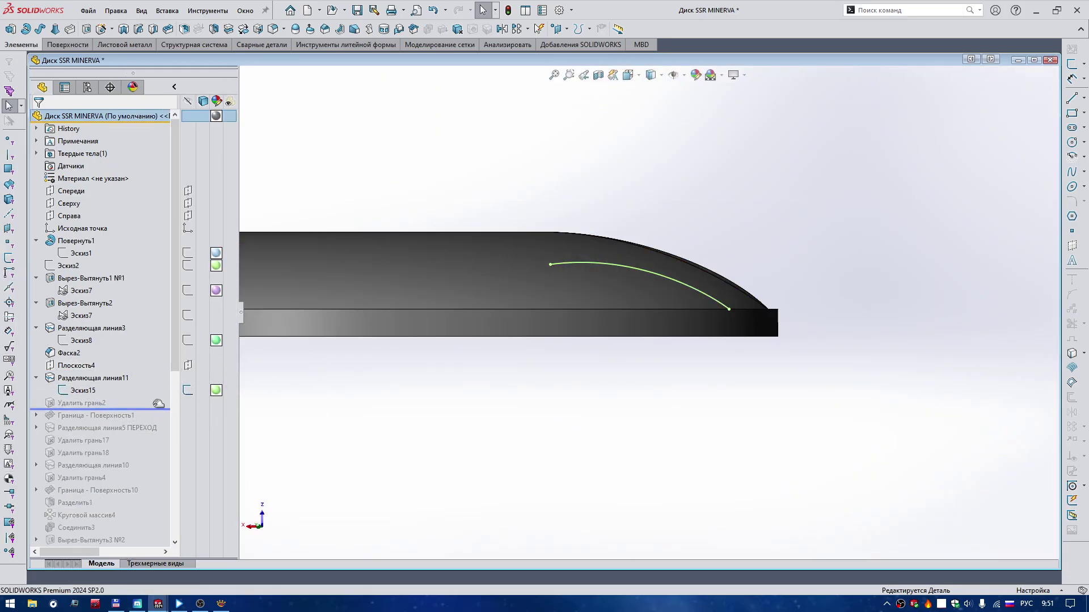
middle_click_drag(508, 380, 517, 381)
scroll(725, 364, "down", 3)
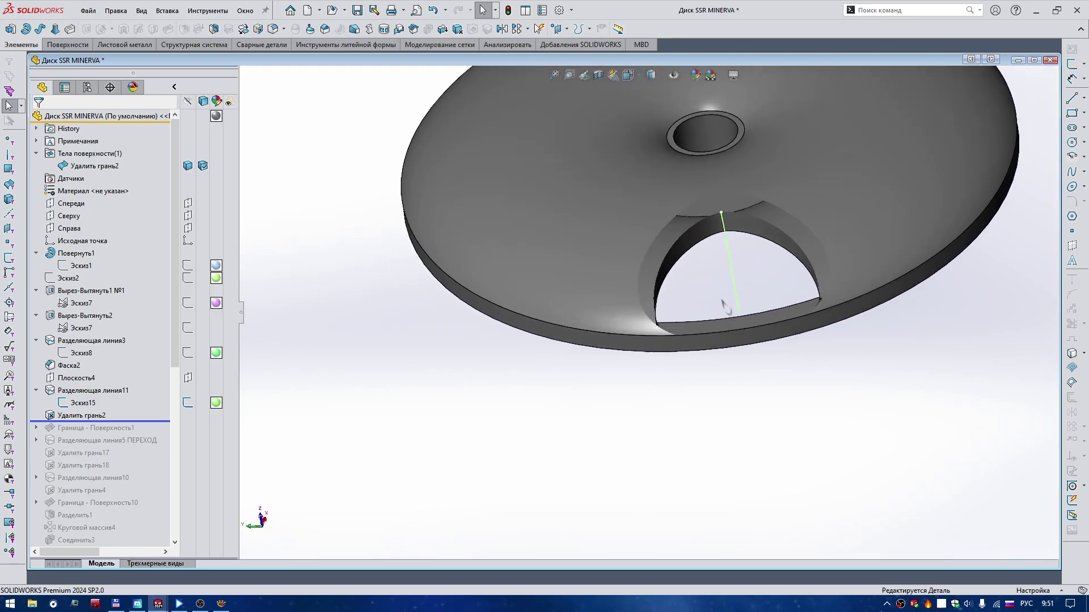
scroll(721, 311, "down", 3)
Step: Examine the cut hole rim, compare it with the wheel photo, and return to the ВД part
scroll(360, 454, "up", 3)
scroll(462, 471, "up", 5)
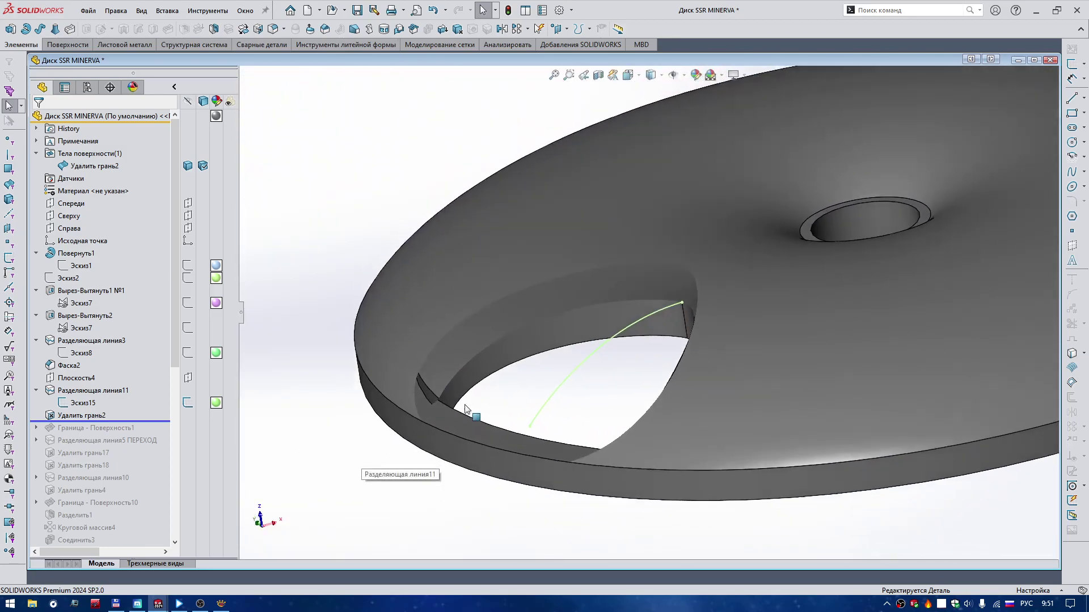
middle_click_drag(483, 393, 474, 371)
scroll(719, 234, "down", 3)
mouse_move(720, 234)
middle_mouse_down()
mouse_move(632, 190)
mouse_move(453, 358)
mouse_move(783, 250)
mouse_move(187, 581)
middle_mouse_up()
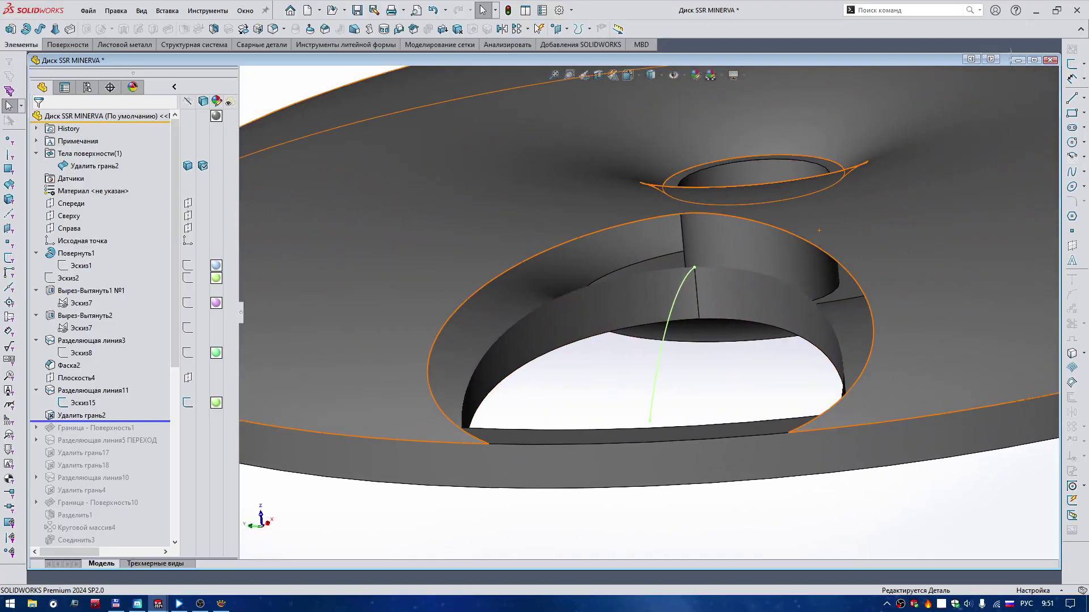
left_click(222, 603)
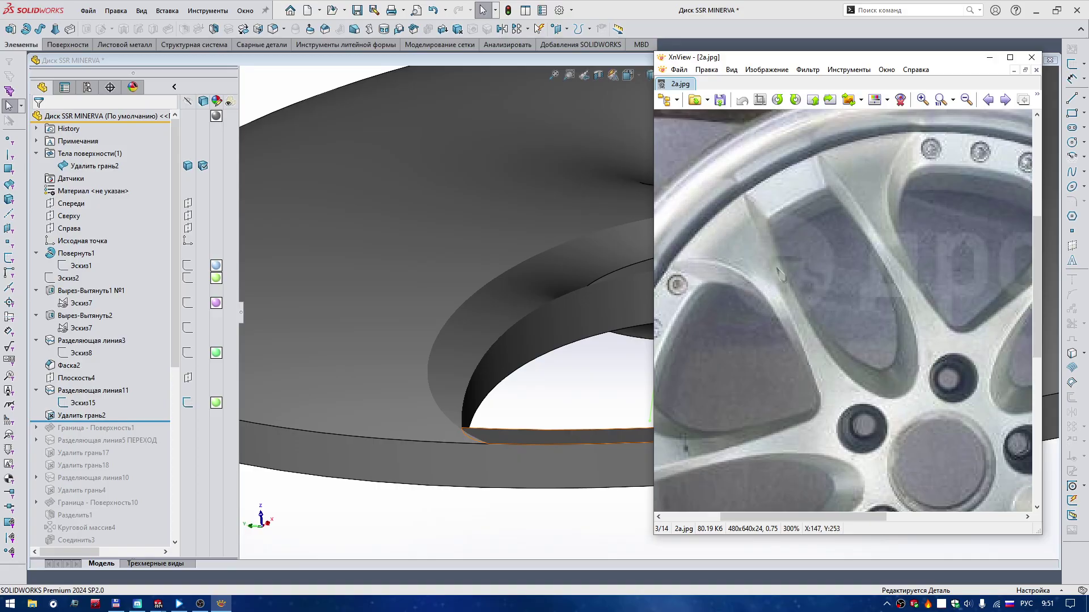
left_click(989, 57)
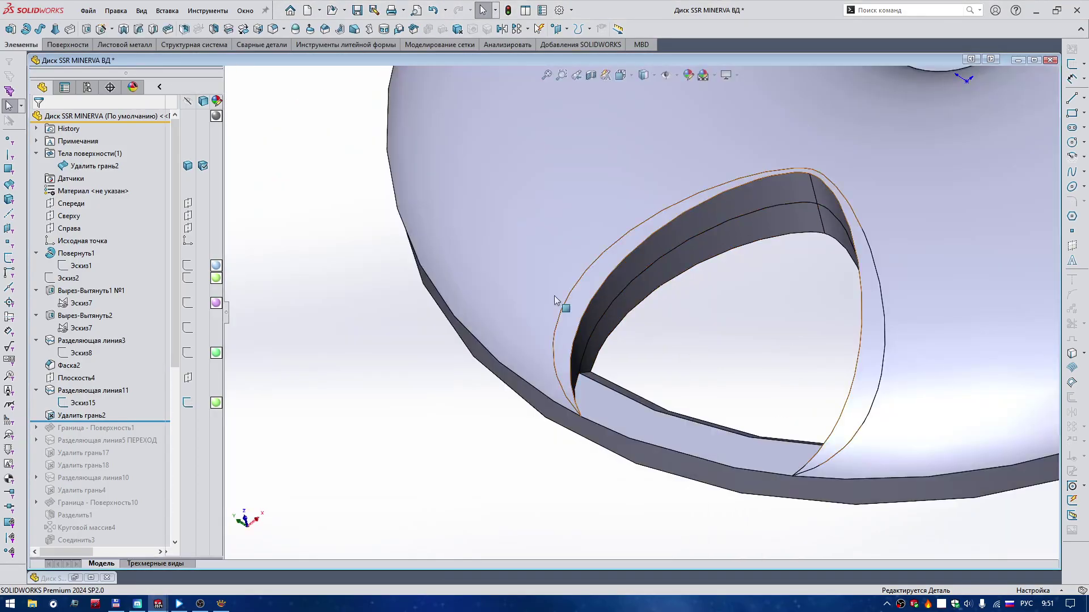
Step: Delete the three hole-rim faces (Грань1–3), creating Удалить грань1 and a surface body
right_click_drag(292, 413, 262, 381)
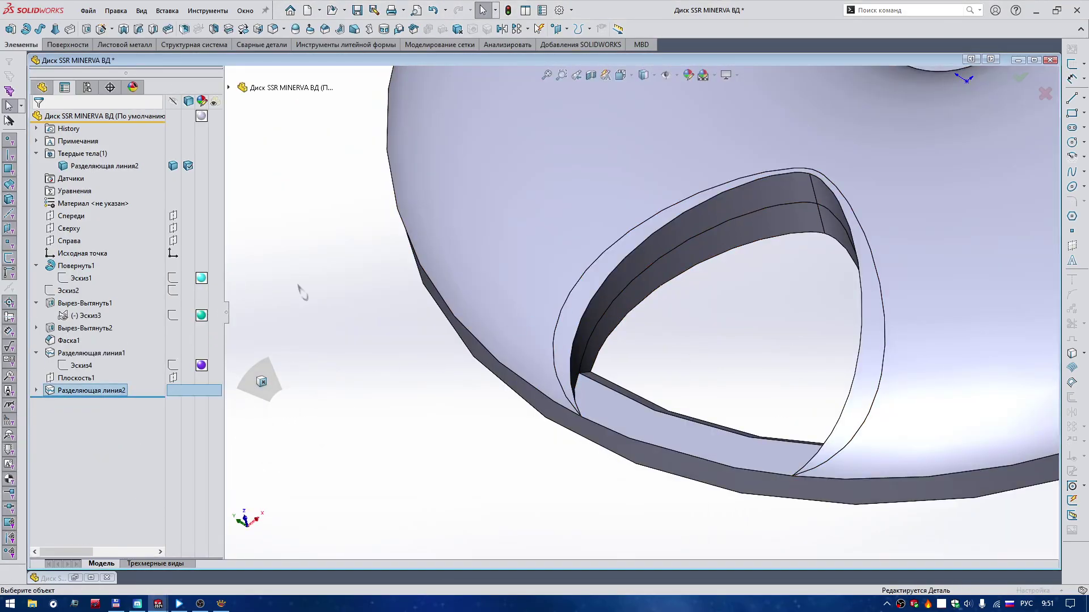
left_click(593, 286)
mouse_move(822, 238)
middle_mouse_down()
mouse_move(860, 225)
mouse_move(282, 183)
mouse_move(334, 222)
mouse_move(263, 282)
mouse_move(376, 365)
mouse_move(359, 16)
middle_mouse_up()
left_click(859, 225)
key("Return")
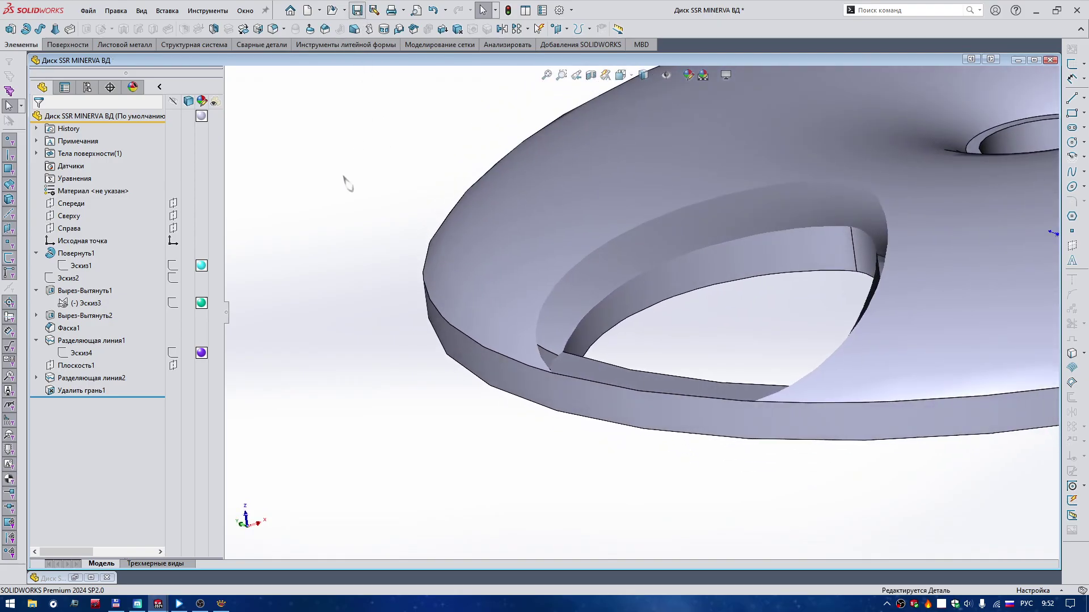
mouse_move(344, 181)
middle_mouse_down()
mouse_move(391, 262)
mouse_move(348, 287)
mouse_move(238, 528)
middle_mouse_up()
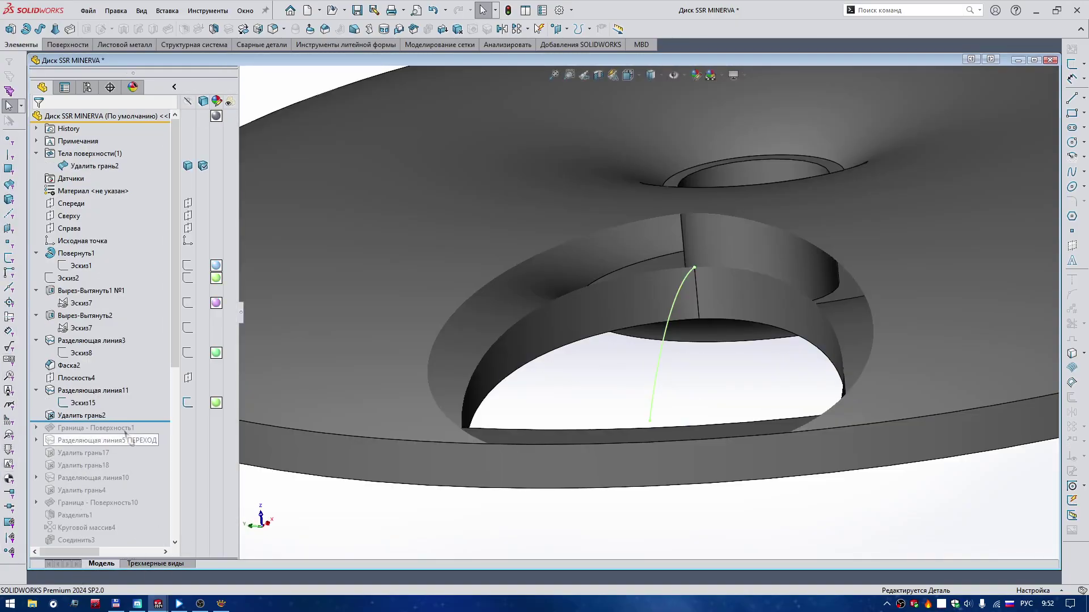
Step: Roll the reference disc to Граница - Поверхность1 and expand it to view Трехмерный эскиз4 at the hole
left_click_drag(127, 441, 154, 435)
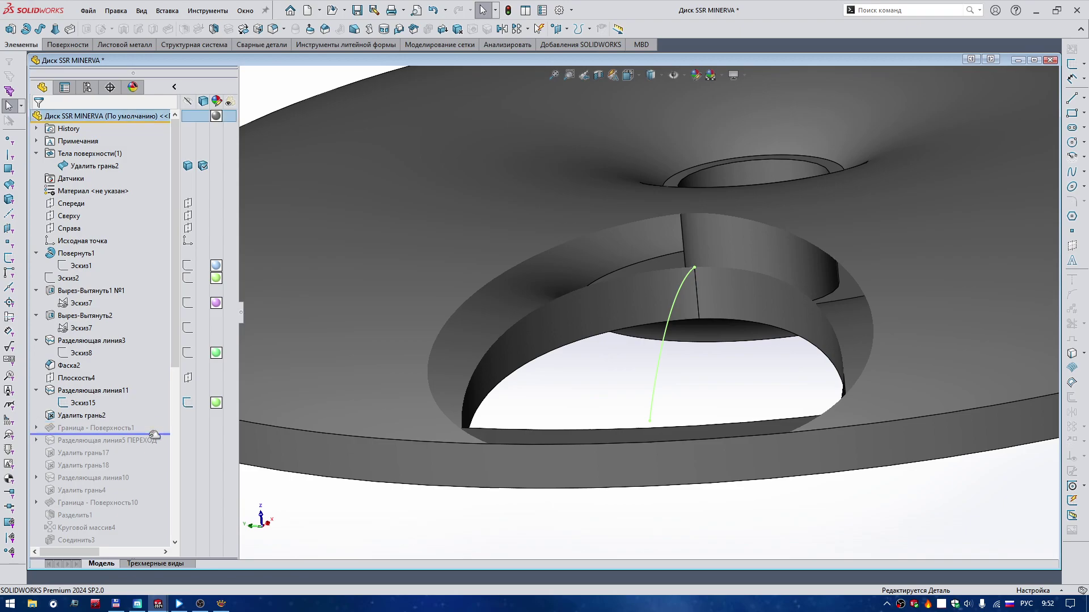
left_click(36, 415)
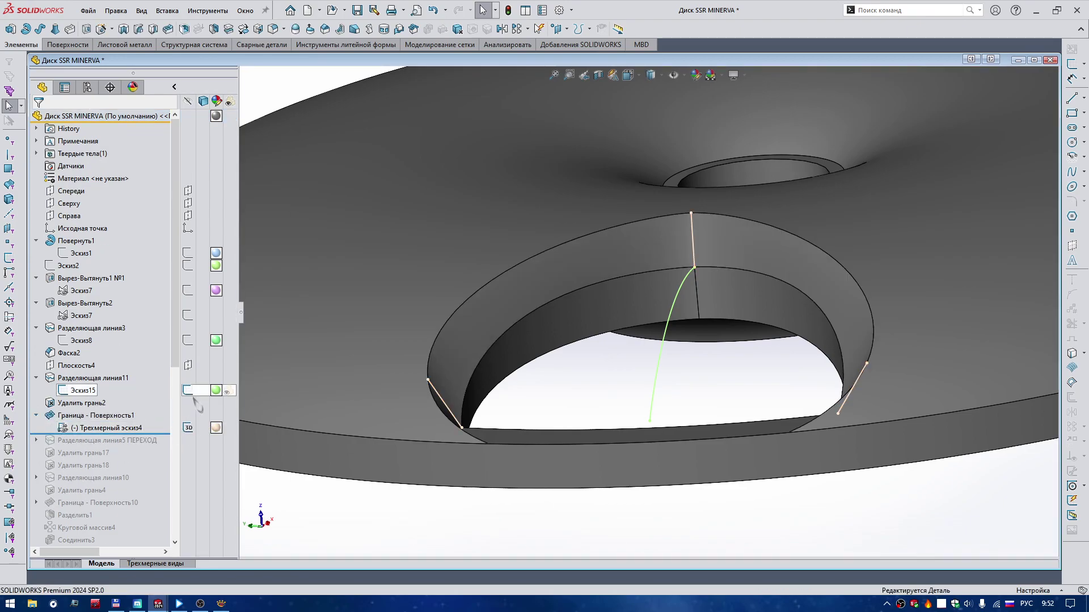
left_click(433, 527)
mouse_move(434, 527)
middle_mouse_down()
mouse_move(376, 513)
mouse_move(390, 436)
mouse_move(408, 431)
middle_mouse_up()
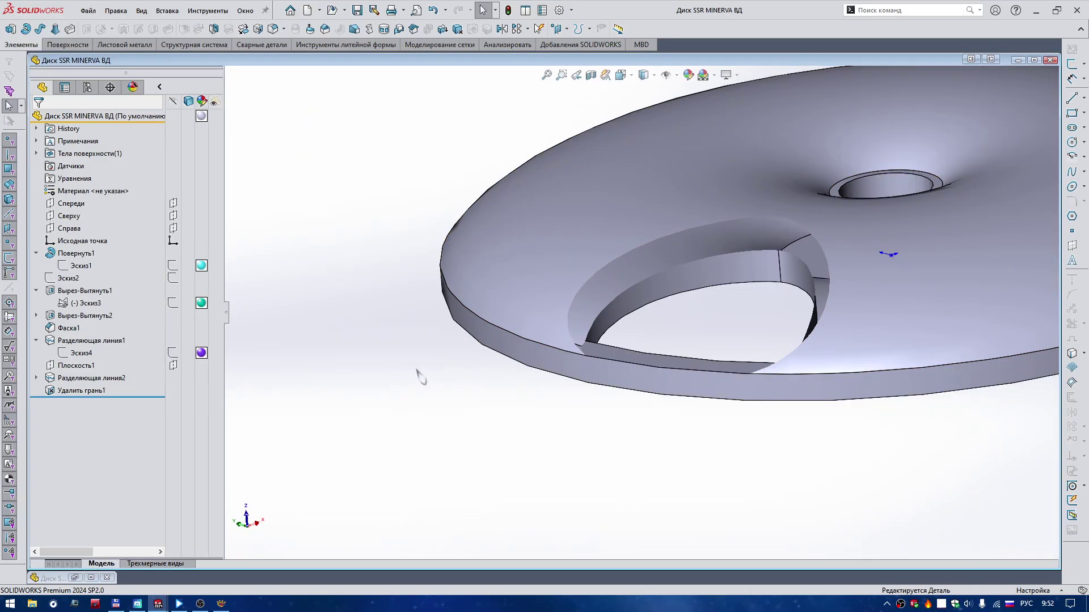
Step: Start a 3D sketch and draw the first short line across the cutout edge
right_click_drag(410, 366, 481, 412)
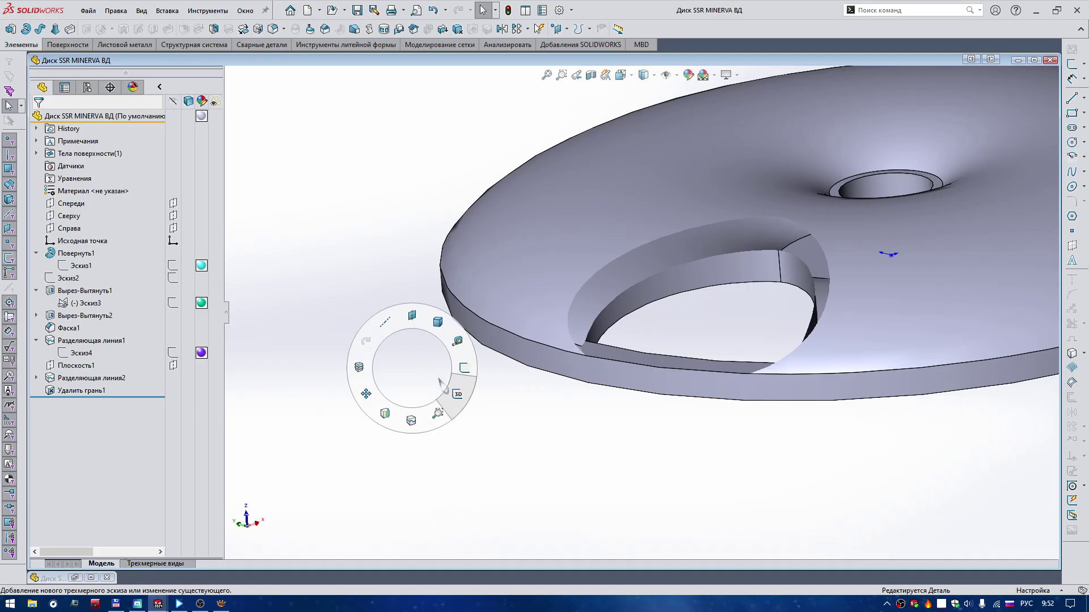
key("l")
scroll(651, 343, "down", 3)
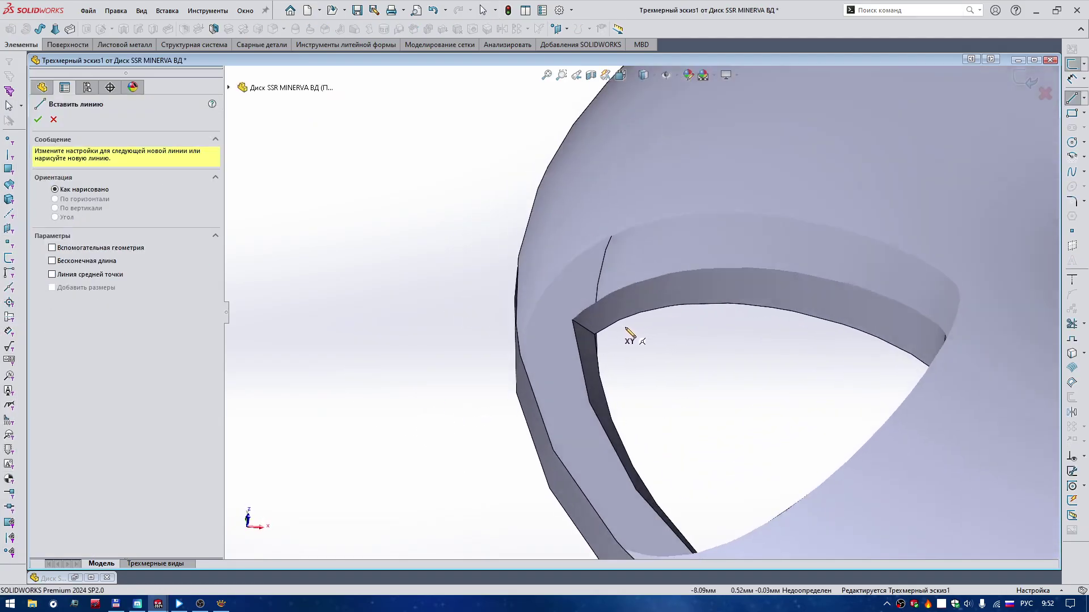
scroll(632, 335, "down", 3)
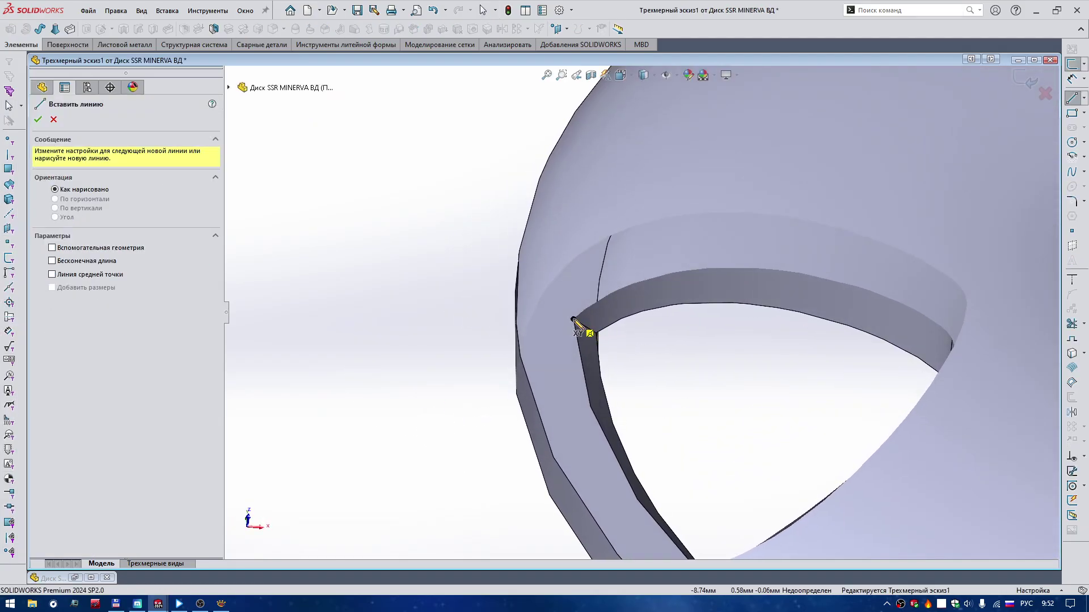
left_click(573, 320)
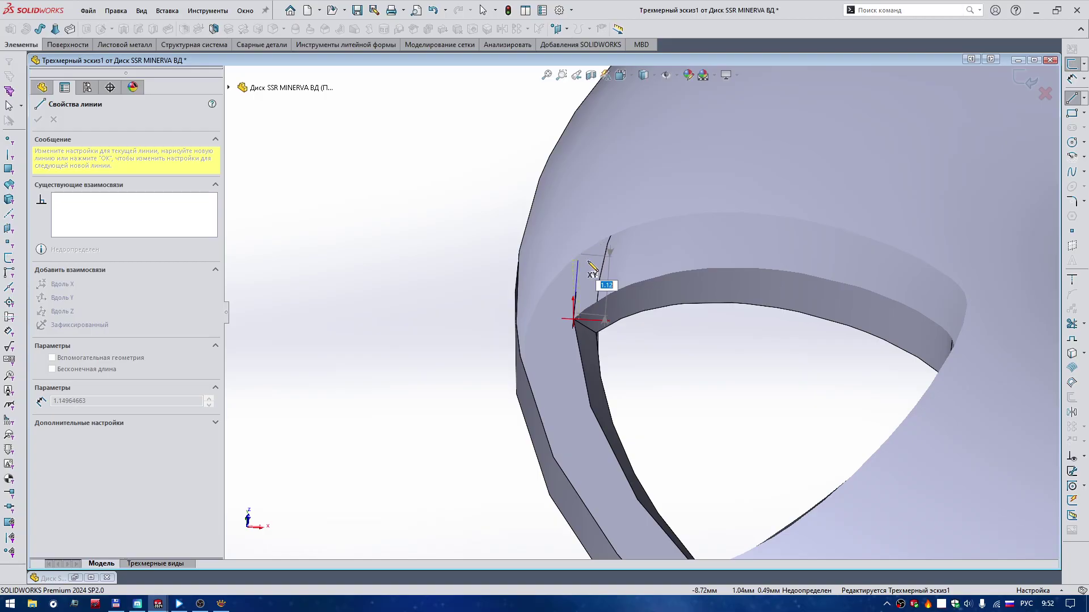
left_click(593, 245)
right_click_drag(591, 244, 652, 238)
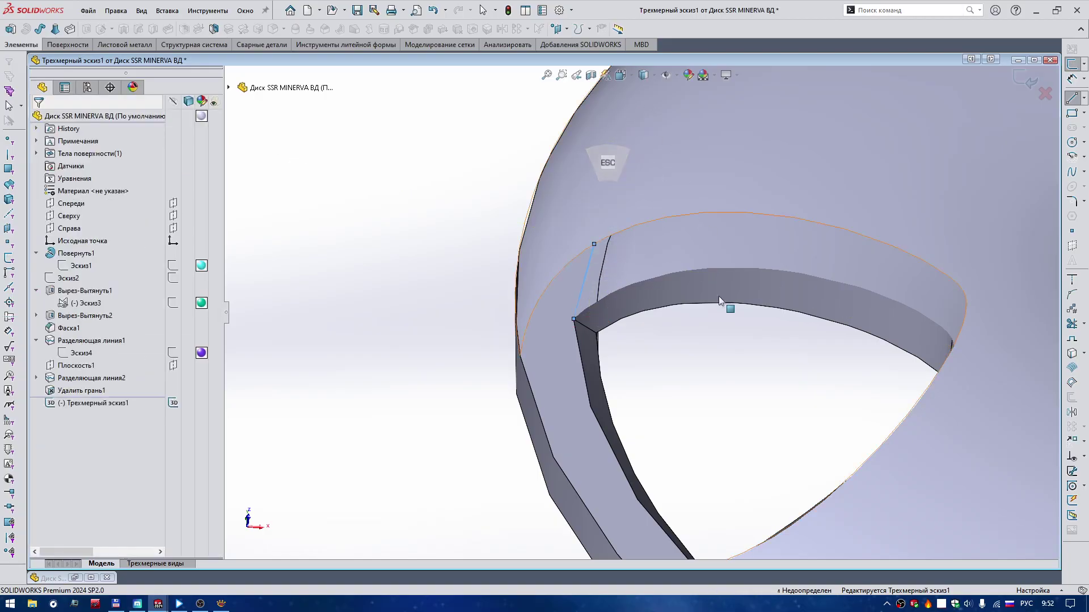
Step: Draw a second short line on the other side of the window cutout
mouse_move(719, 296)
middle_mouse_down()
mouse_move(729, 373)
mouse_move(695, 365)
middle_mouse_up()
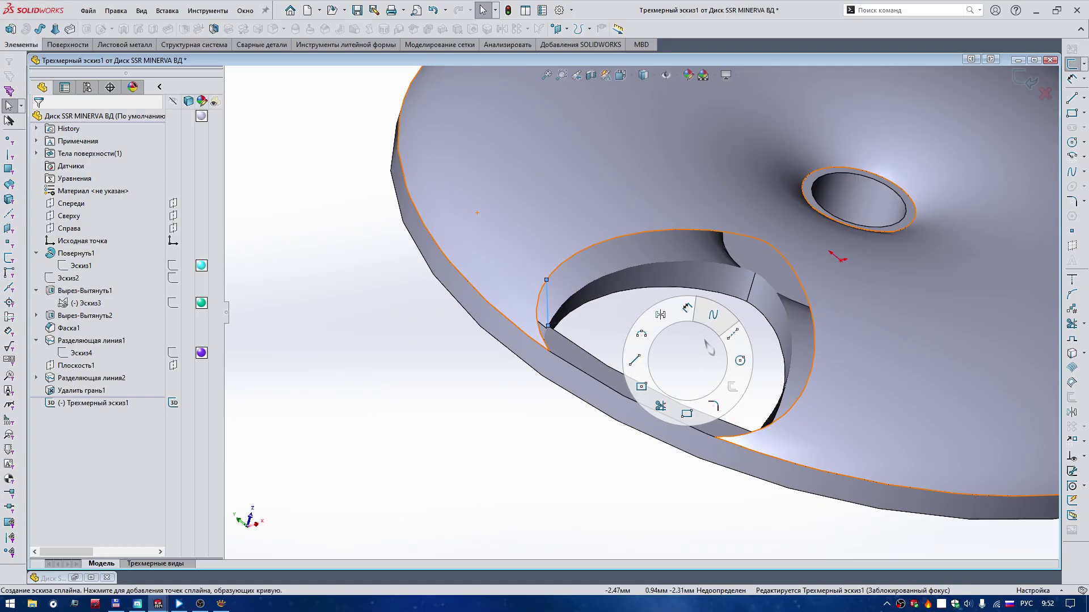
right_click_drag(687, 361, 705, 330)
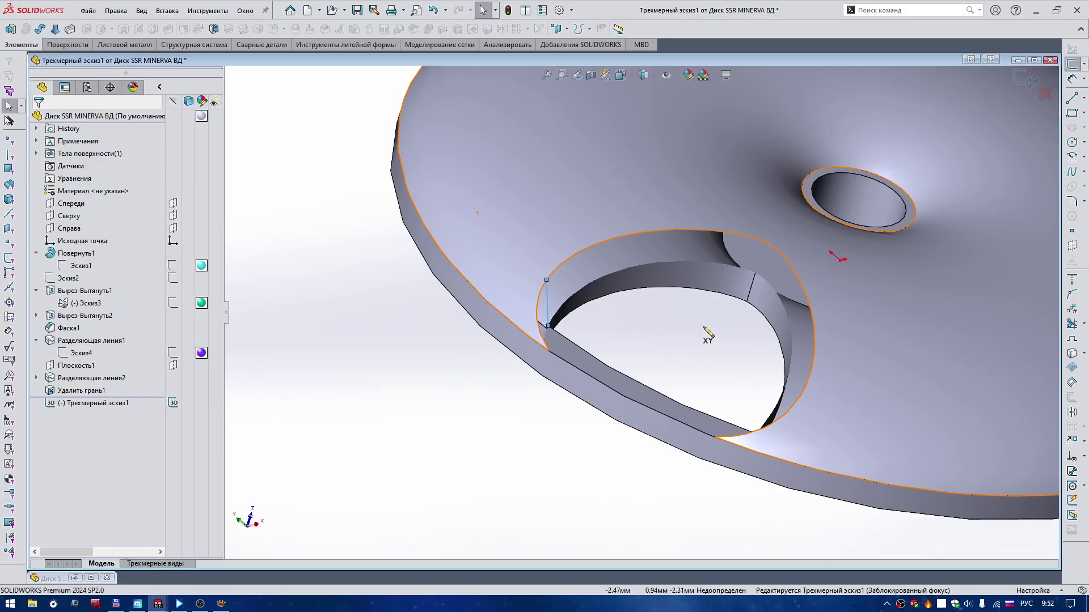
left_click(755, 273)
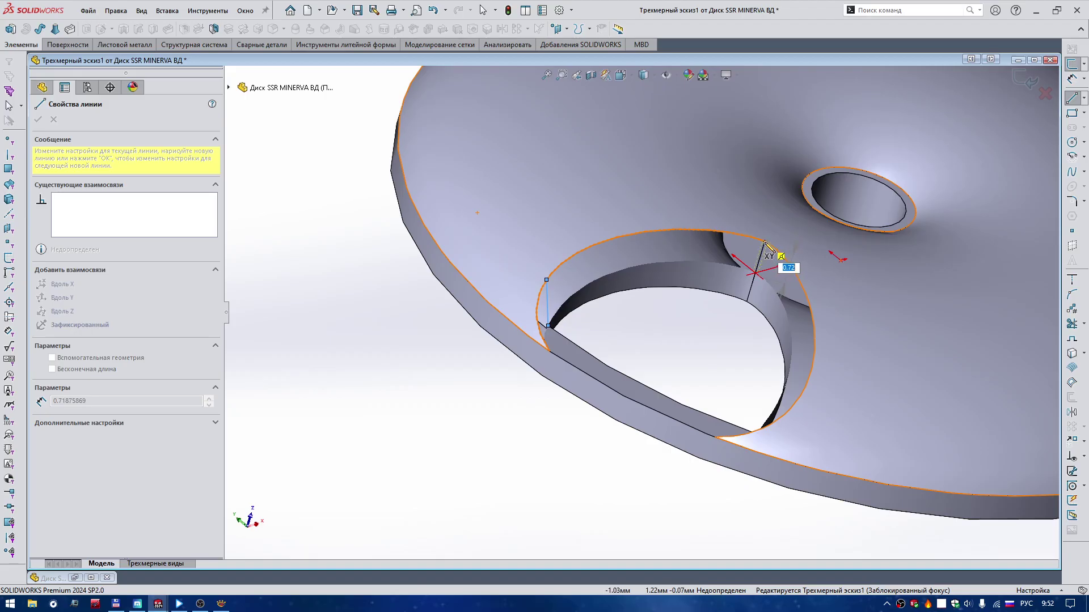
scroll(767, 243, "down", 1)
scroll(763, 255, "down", 2)
scroll(749, 267, "down", 2)
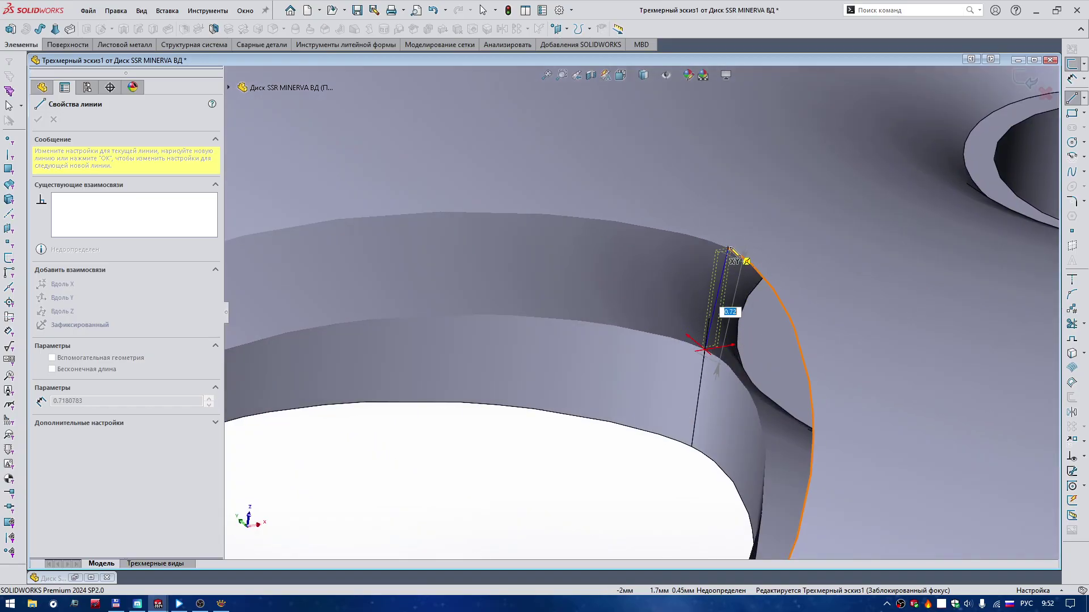
left_click(730, 251)
right_click_drag(730, 194, 729, 158)
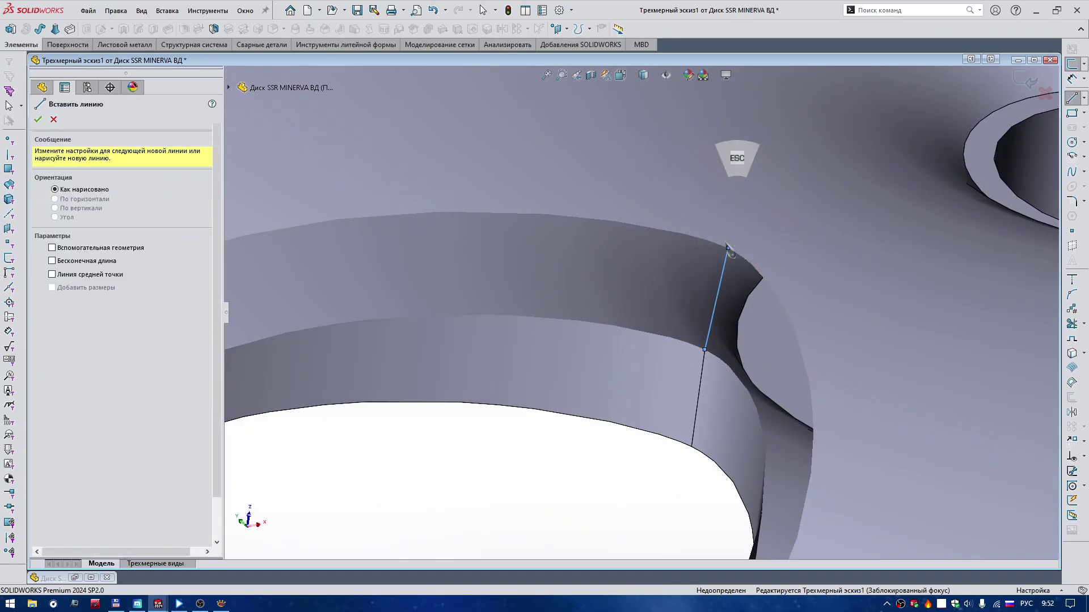
Step: Move the left line's upper endpoint onto the cut edge
scroll(579, 405, "up", 1)
scroll(579, 405, "up", 1)
scroll(571, 418, "up", 2)
scroll(449, 315, "down", 1)
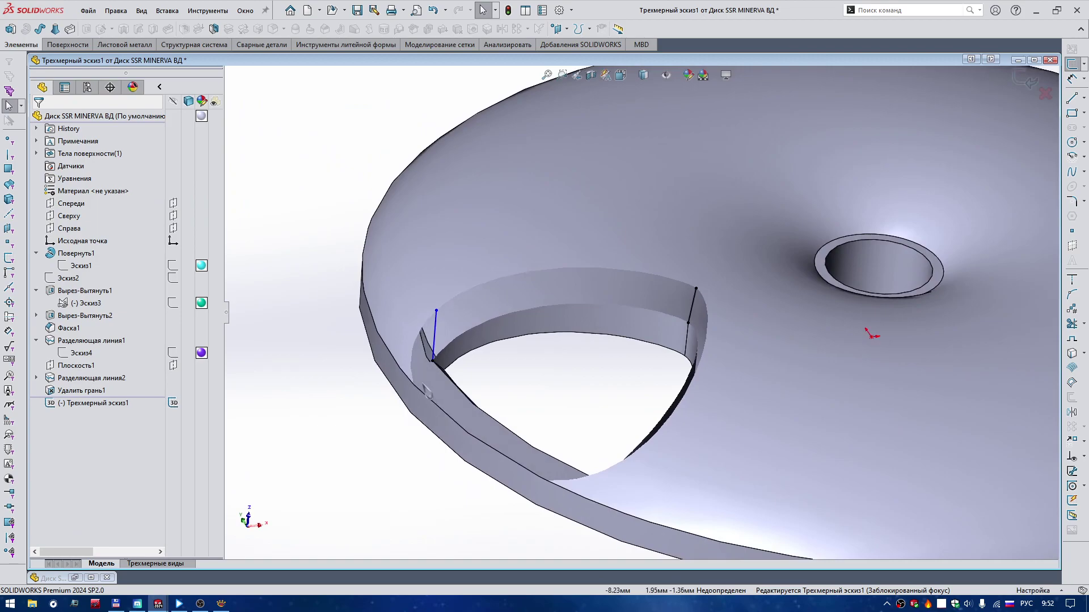
scroll(449, 315, "down", 1)
middle_click_drag(449, 316, 475, 333)
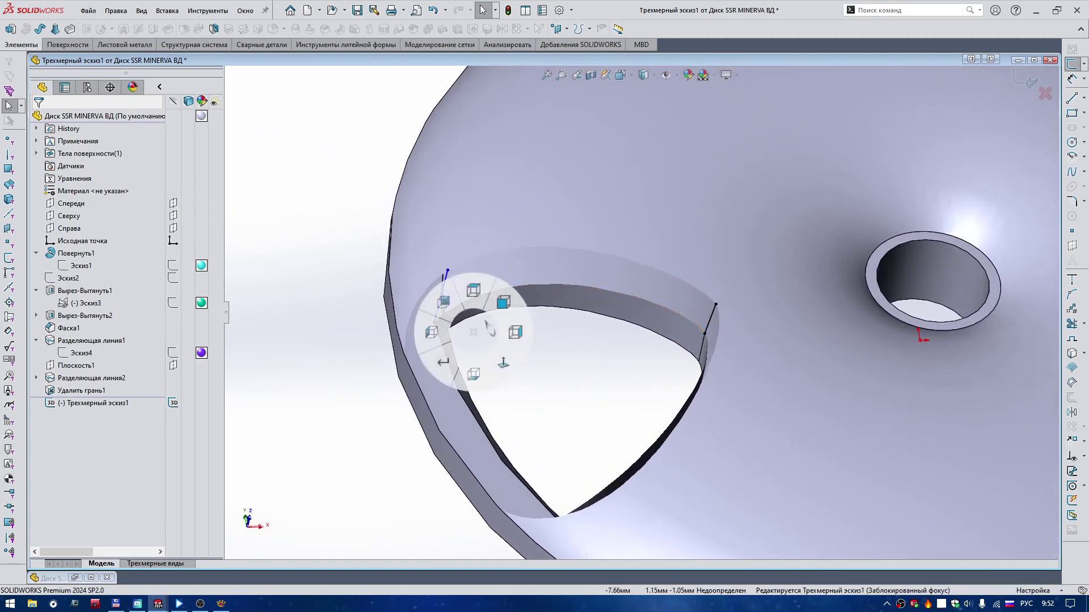
right_click_drag(462, 321, 448, 309)
scroll(633, 295, "down", 3)
scroll(634, 295, "down", 2)
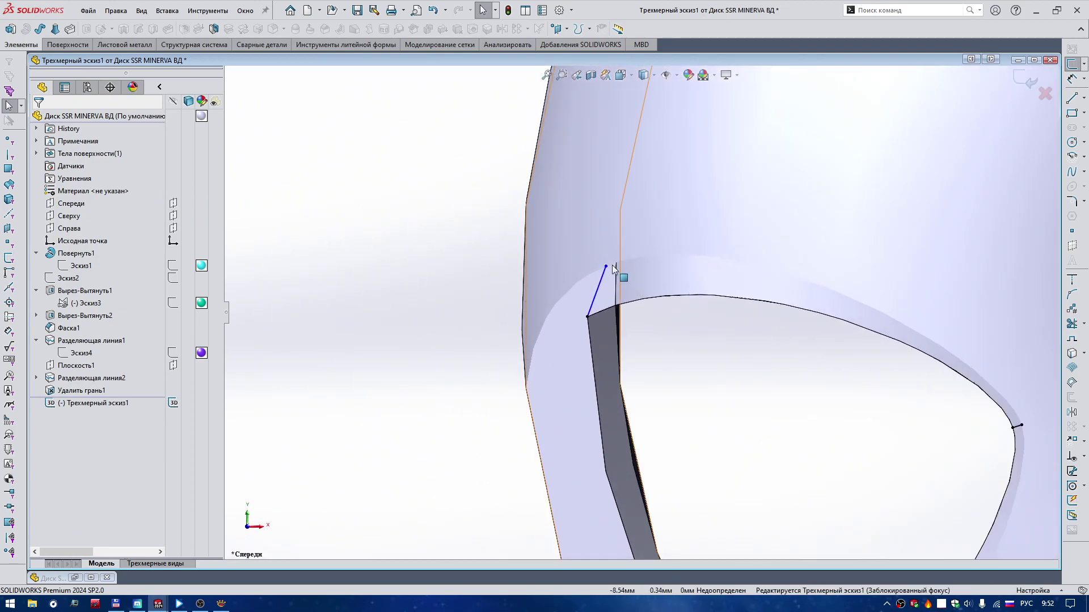
left_click_drag(606, 267, 584, 278)
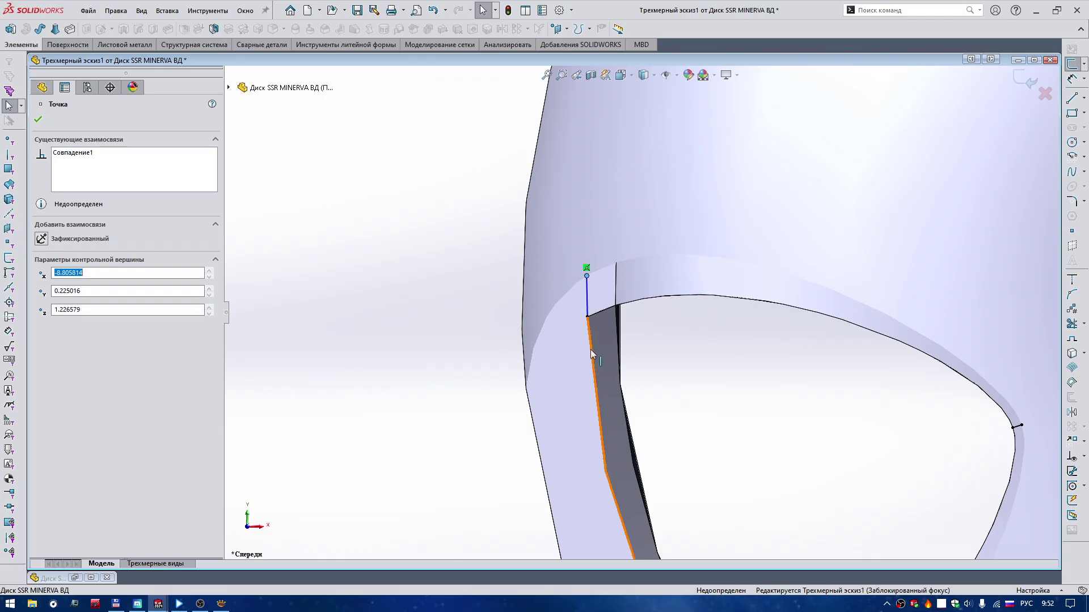
Step: Exit the 3D sketch Трехмерный эскиз1
key("Escape")
left_click(1015, 84)
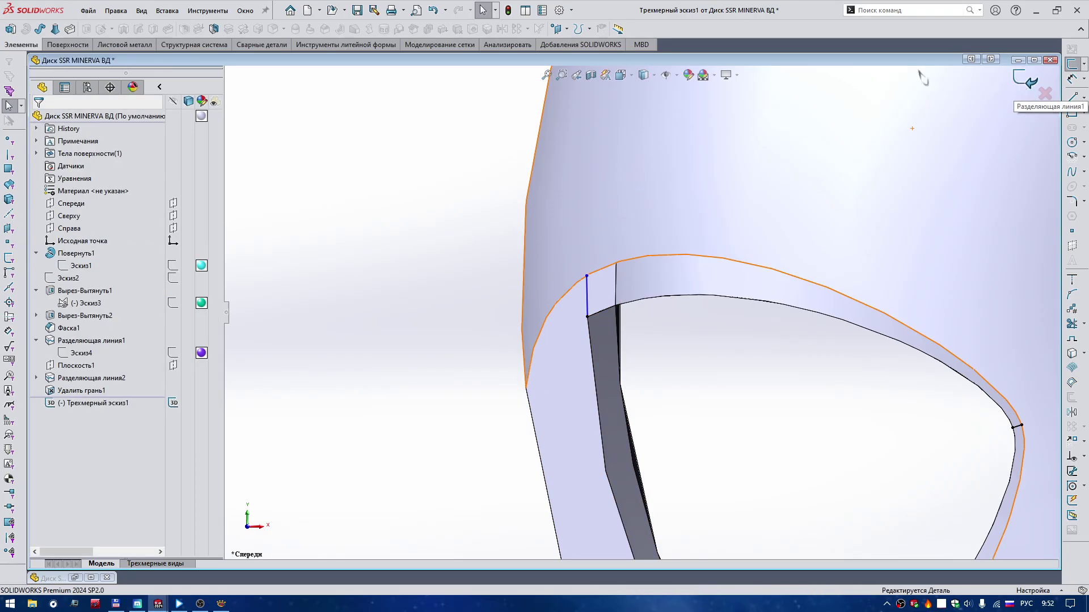
left_click(571, 10)
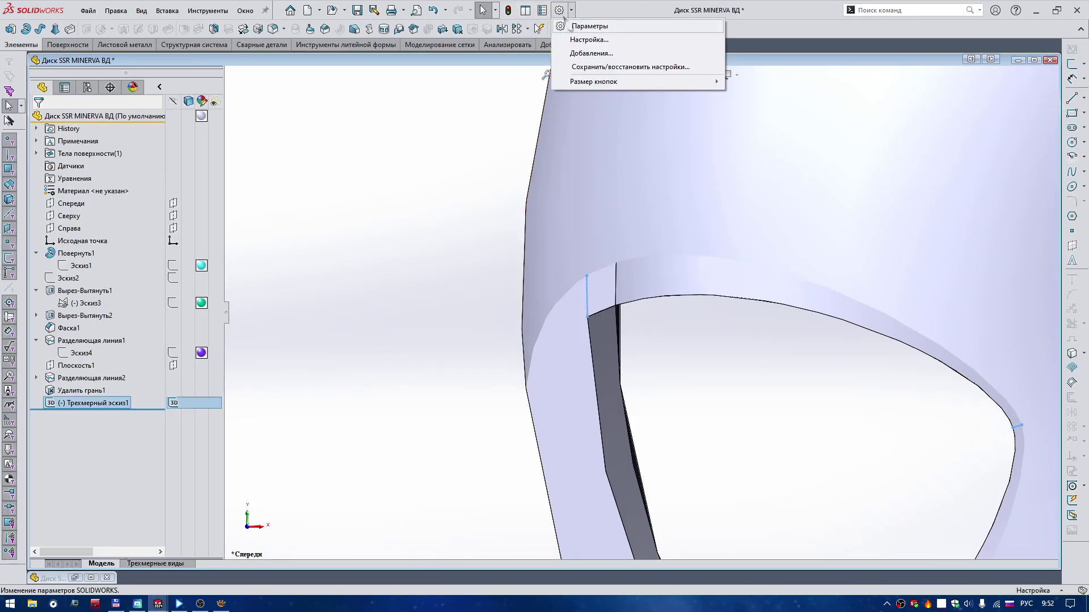
Step: Apply the part's Image Quality settings: 0.00828209 mm deviation with edge-length optimization on
left_click(584, 26)
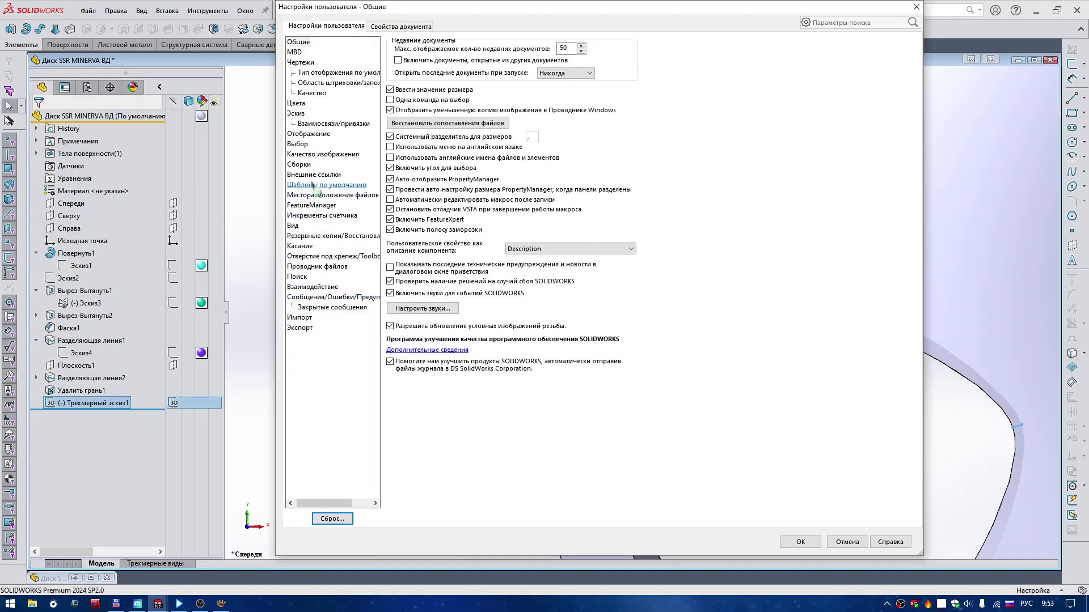
left_click(315, 156)
left_click(560, 438)
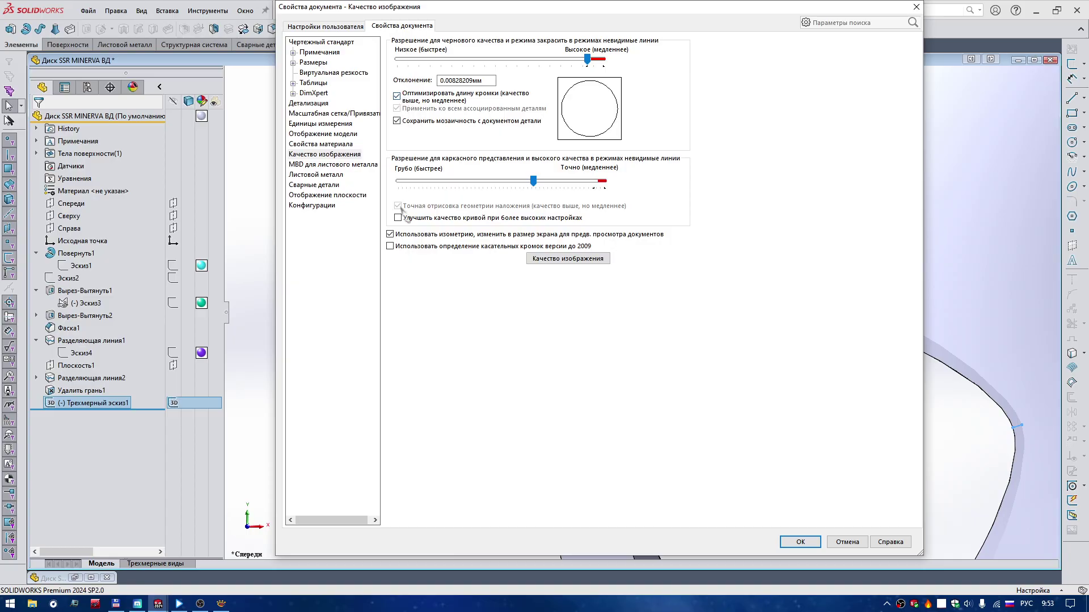
left_click(801, 543)
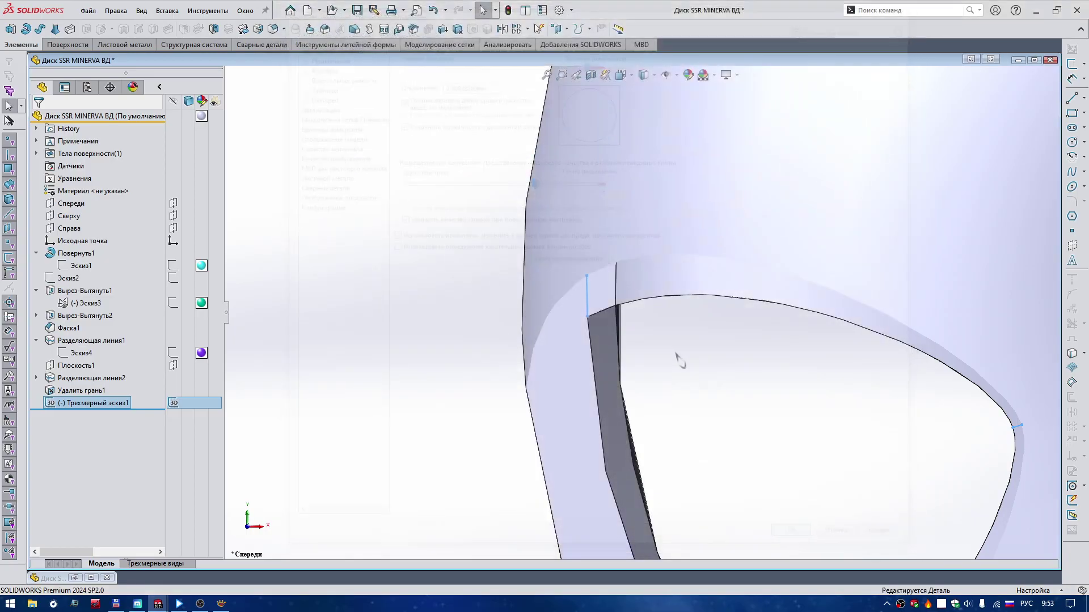
Step: Toggle the 3D sketch's visibility and reopen Трехмерный эскиз1 for editing
left_click(642, 389)
left_click(587, 296)
left_click(637, 254)
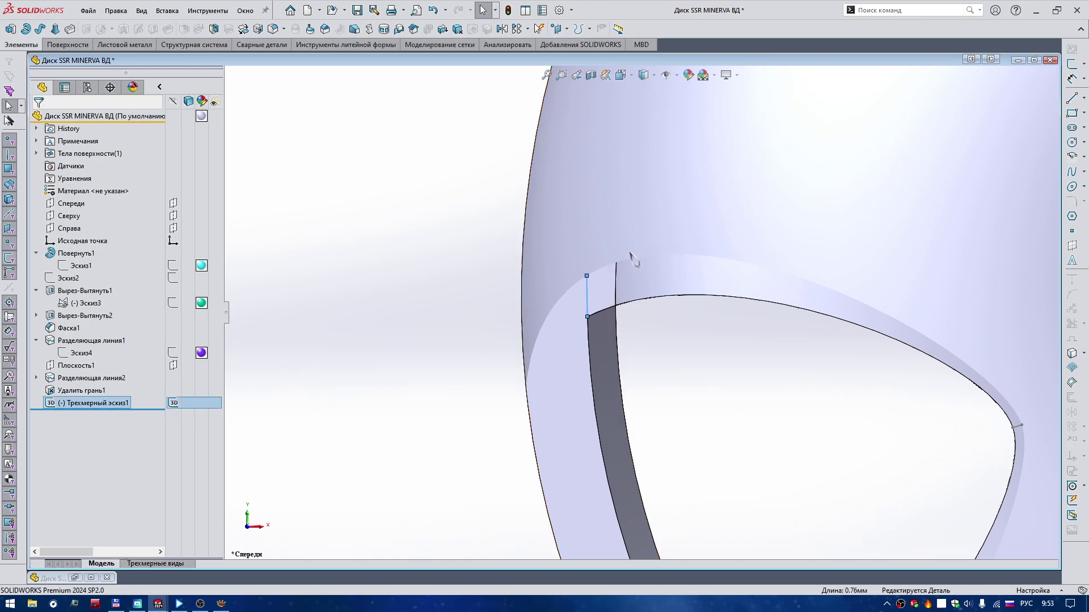
left_click(138, 404)
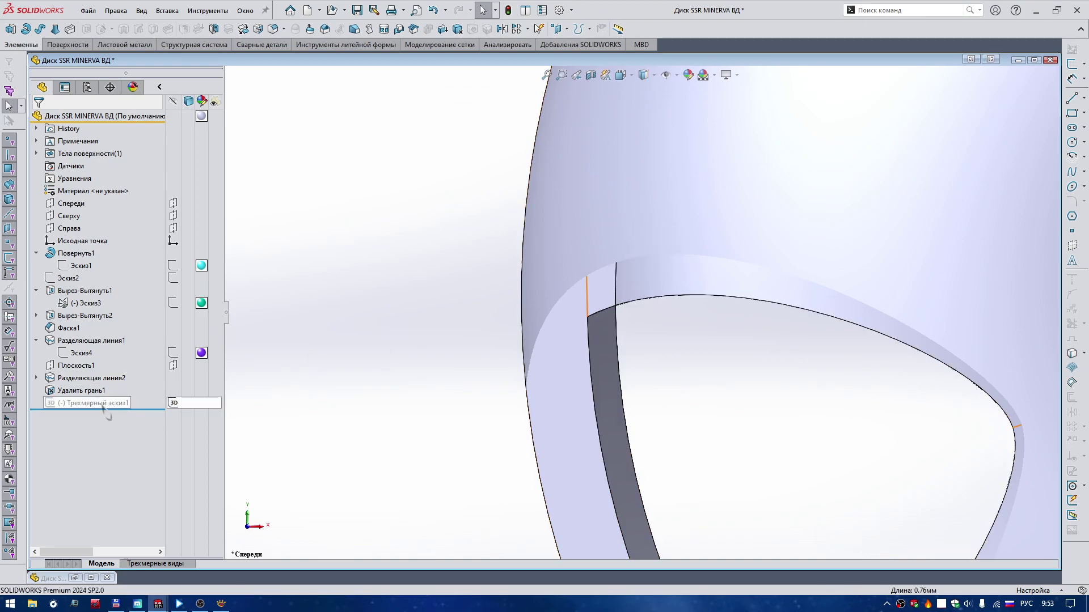
left_click(123, 388)
left_click(79, 403)
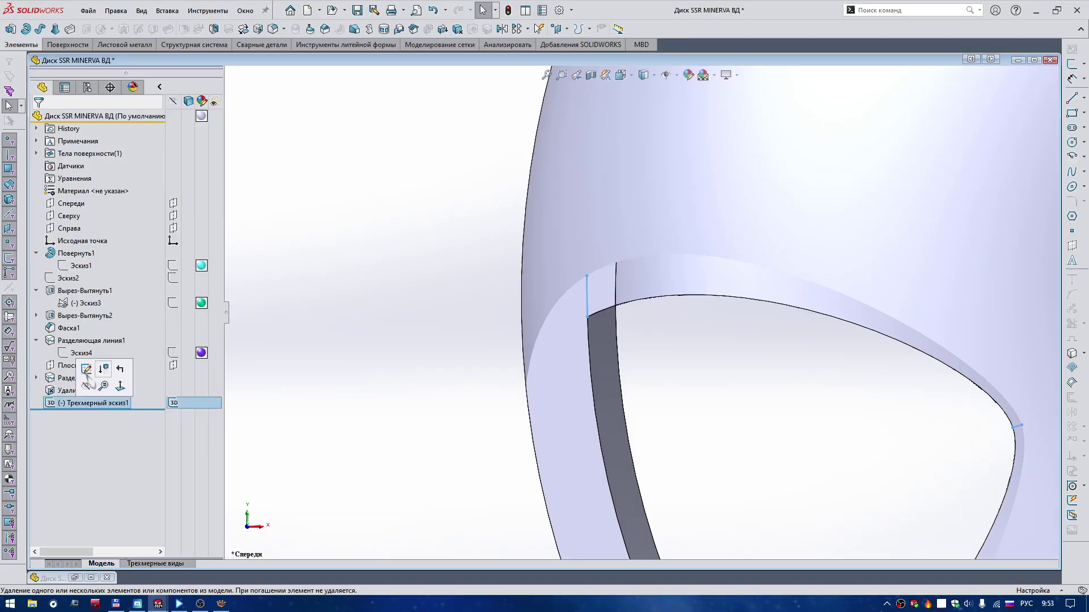
left_click(92, 365)
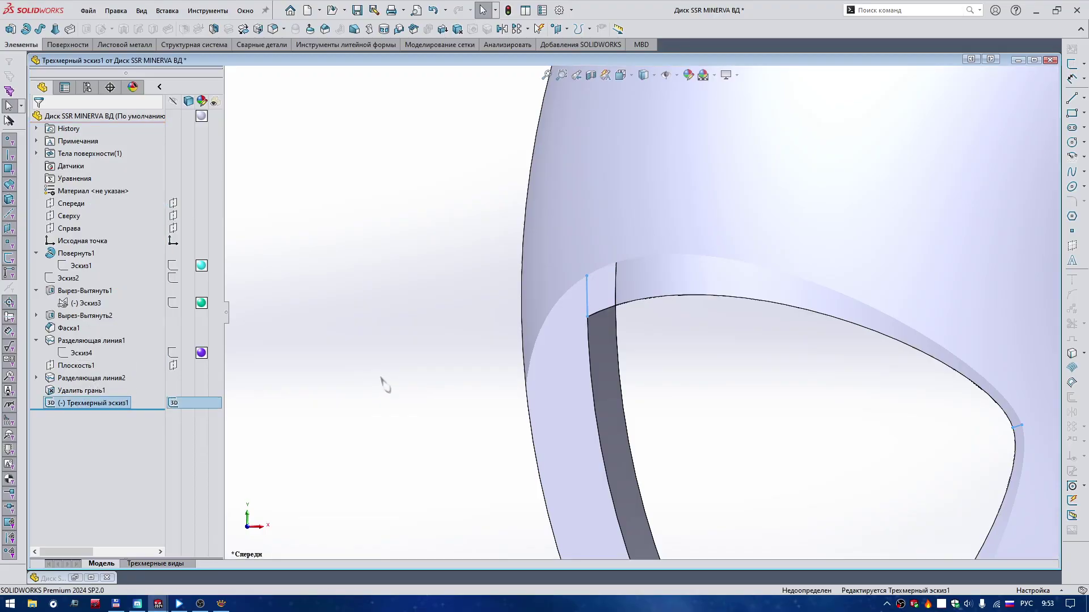
Step: Reposition the line's top endpoint so it sits back on the cut edge
left_click(587, 277)
left_click_drag(600, 283, 612, 282)
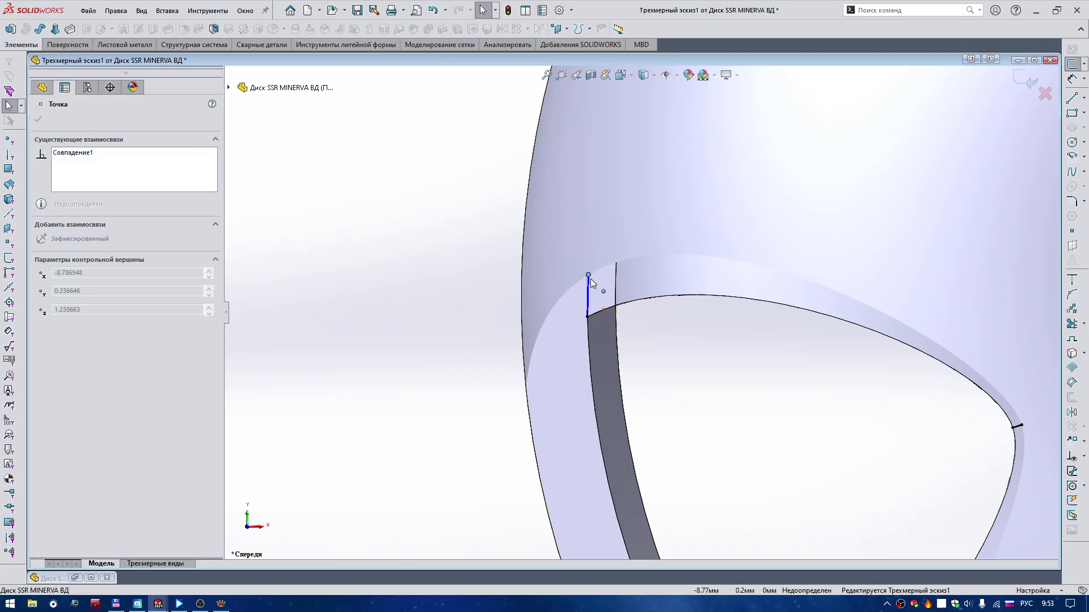
left_click_drag(591, 282, 590, 282)
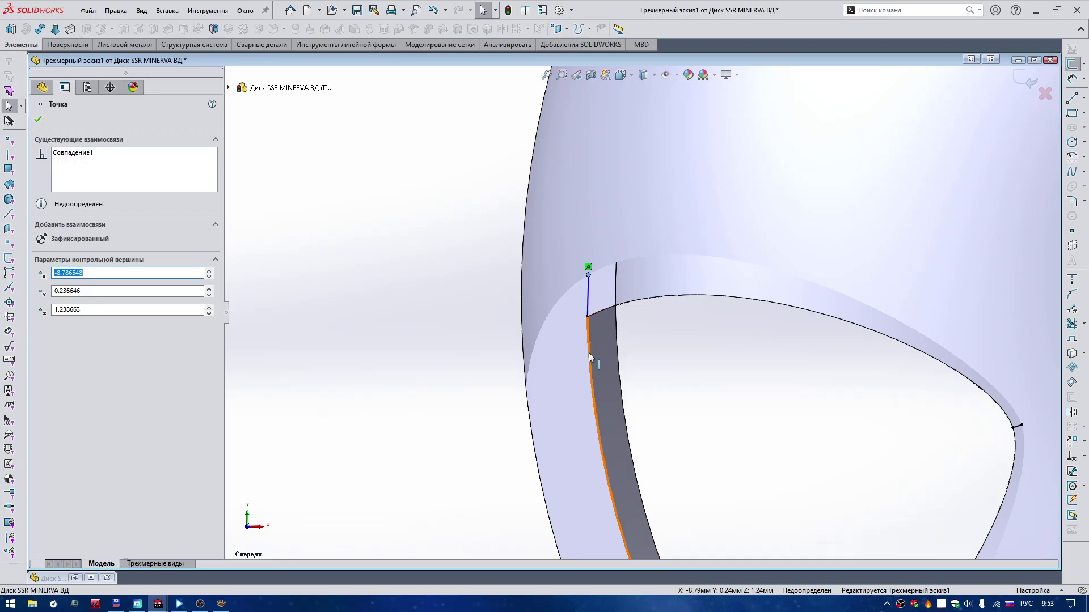
scroll(700, 425, "up", 5)
left_click(493, 351)
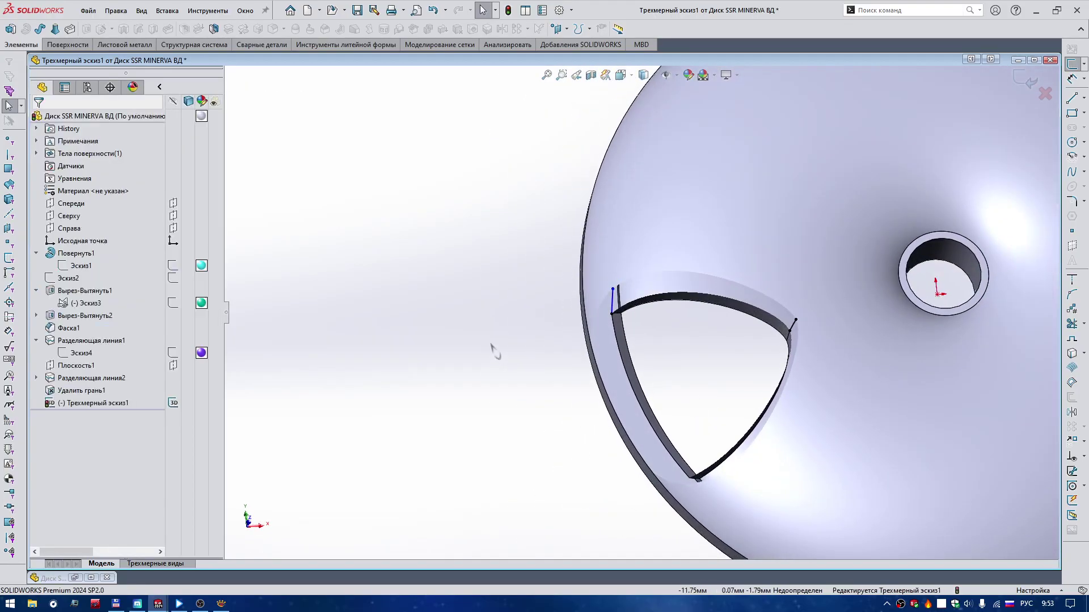
Step: Check the cutout line against Плоскость1 and its endpoint, then leave the 3D sketch
left_click(188, 366)
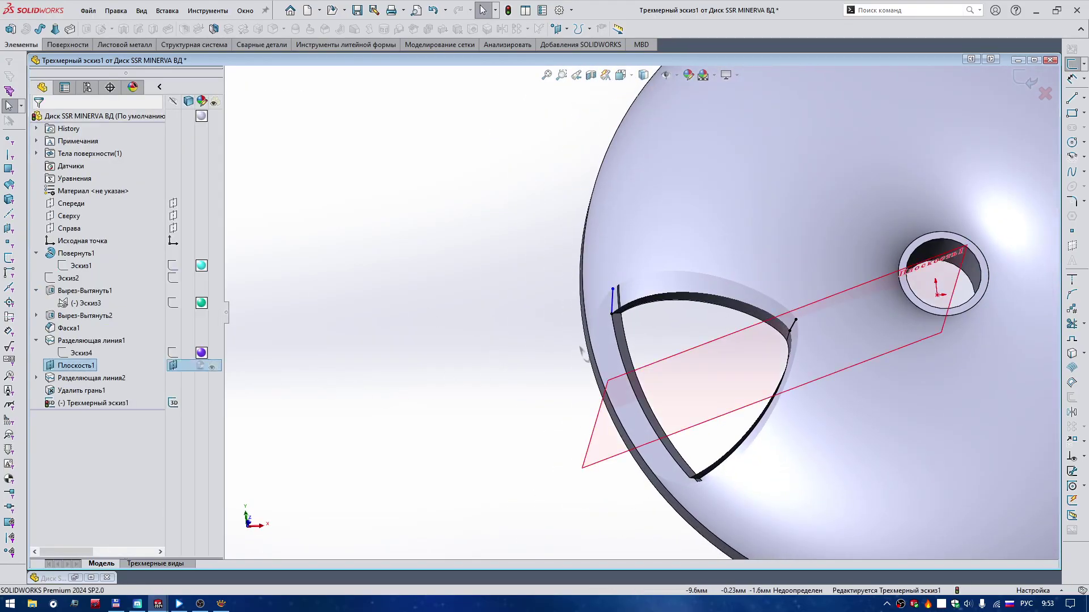
left_click(613, 303)
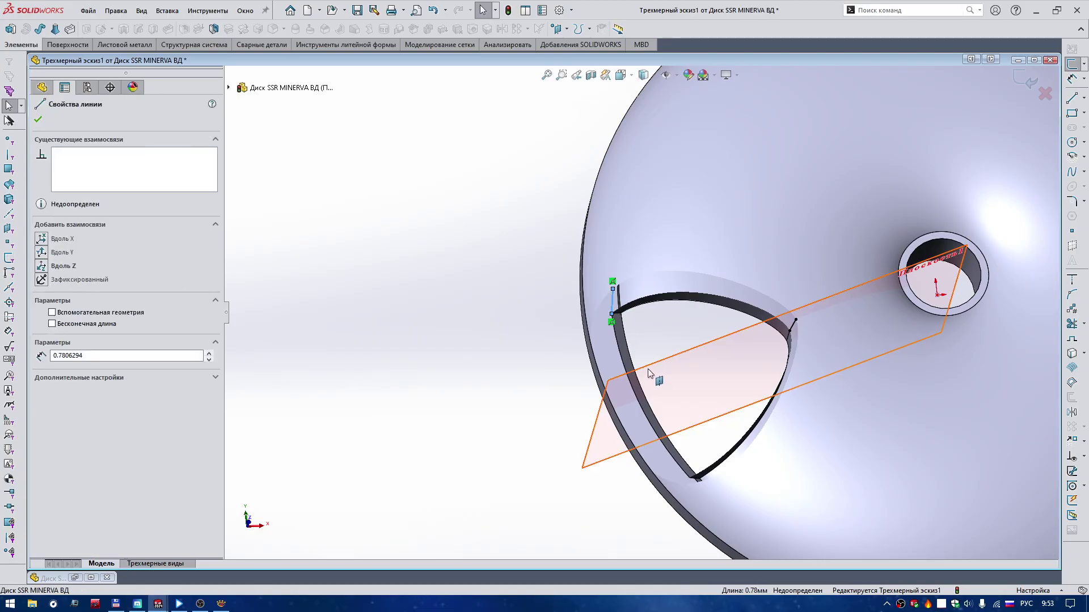
left_click(649, 373, "ctrl")
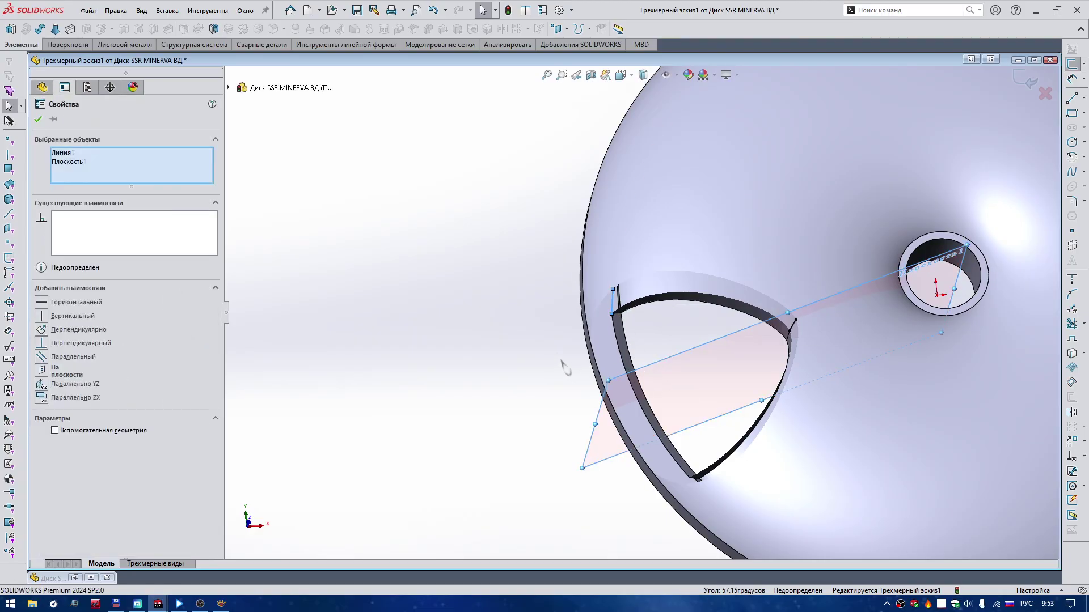
right_click_drag(565, 368, 517, 301)
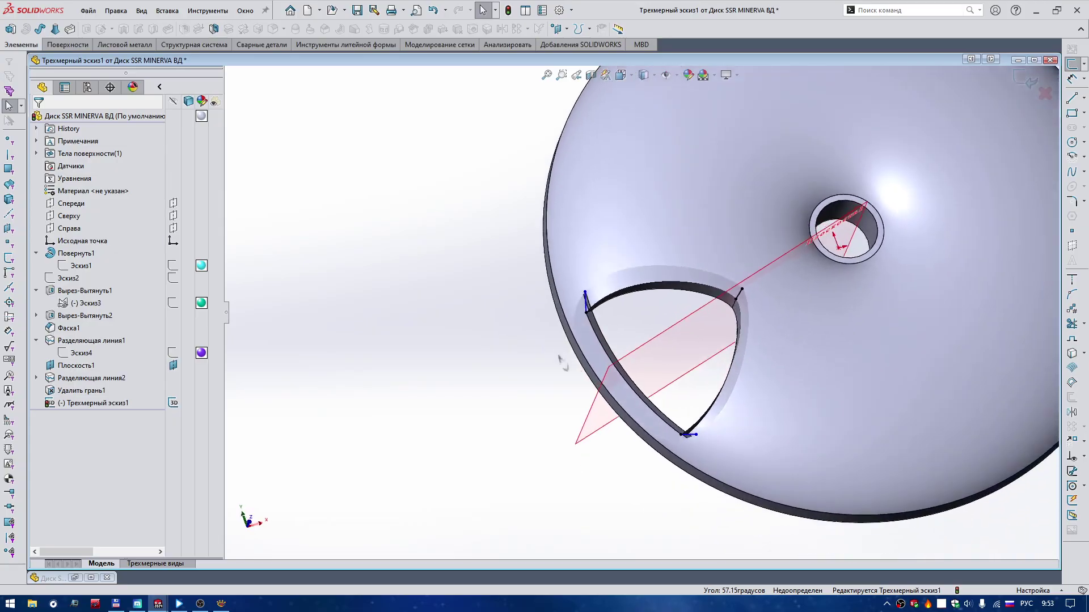
middle_click_drag(506, 298, 672, 393)
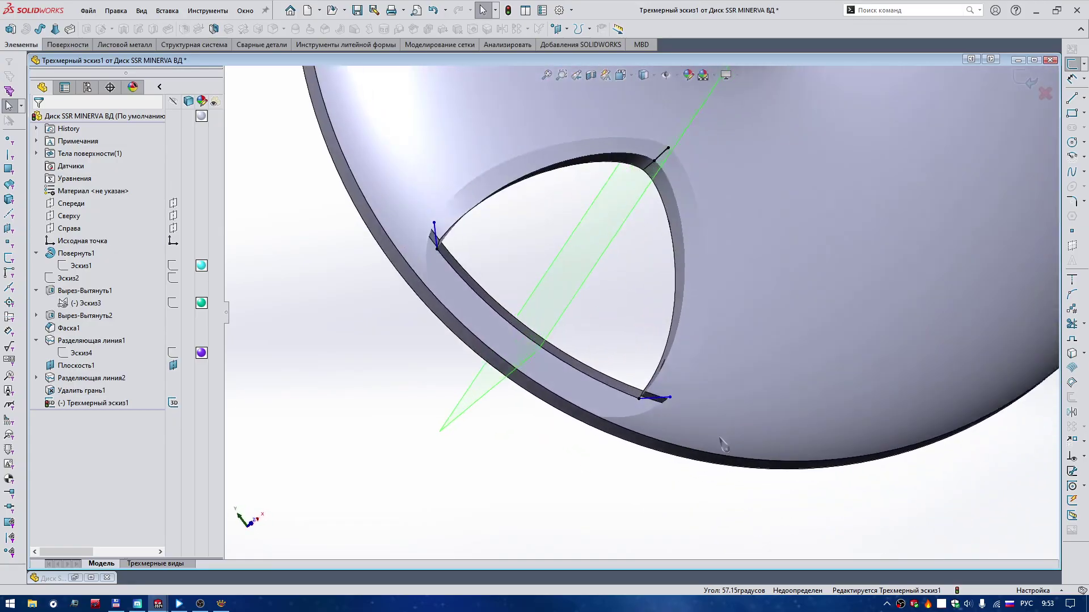
left_click(672, 396)
left_click(535, 523)
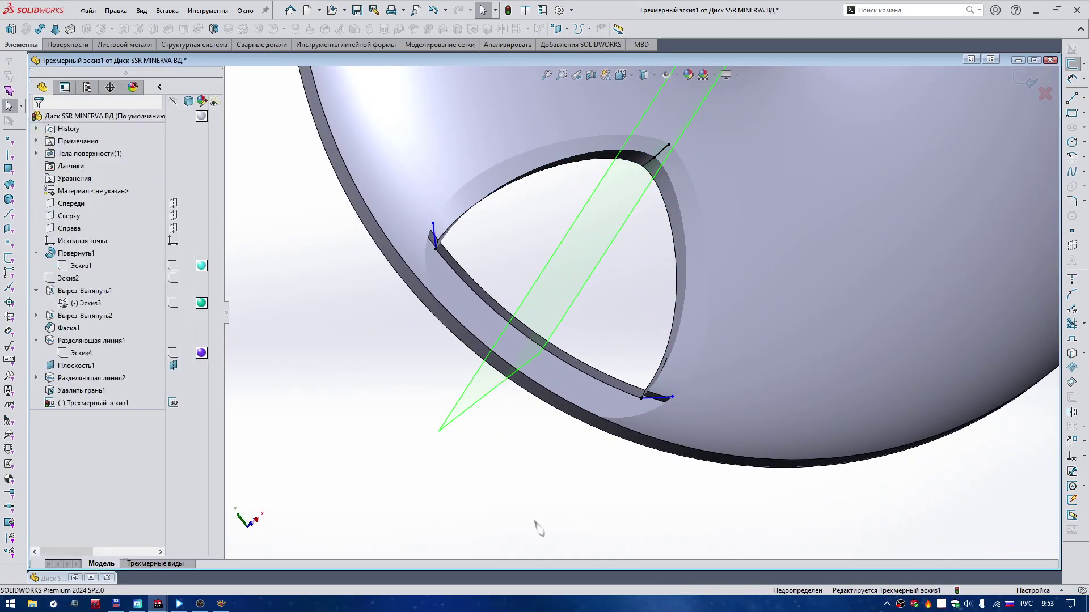
left_click(174, 366)
right_click_drag(335, 404, 301, 395)
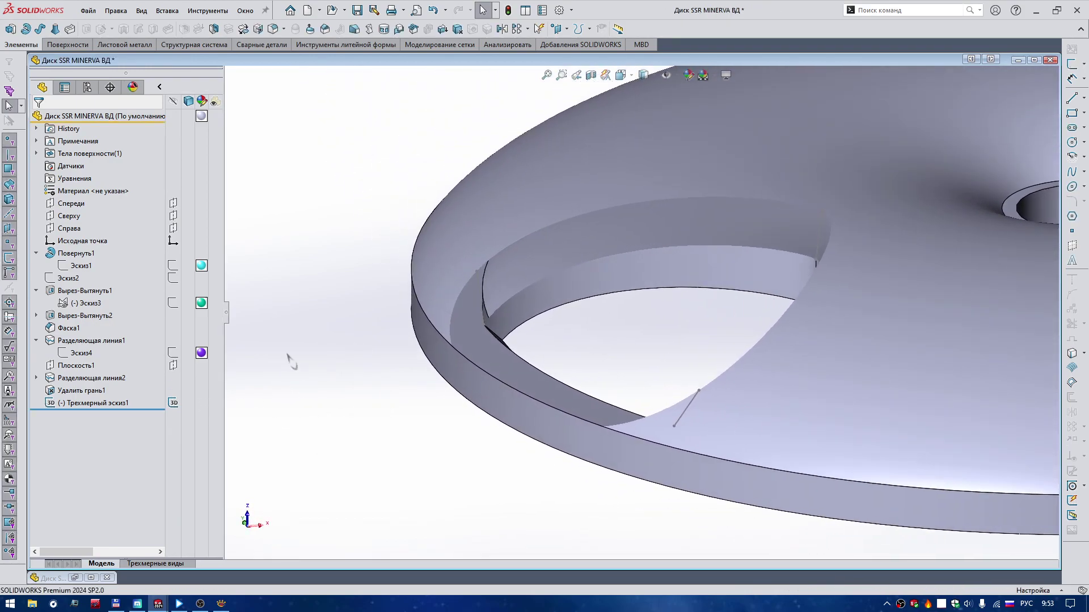
Step: Start a Boundary feature with the two cut-edge groups as Direction 1 curves
right_click_drag(329, 225, 245, 235)
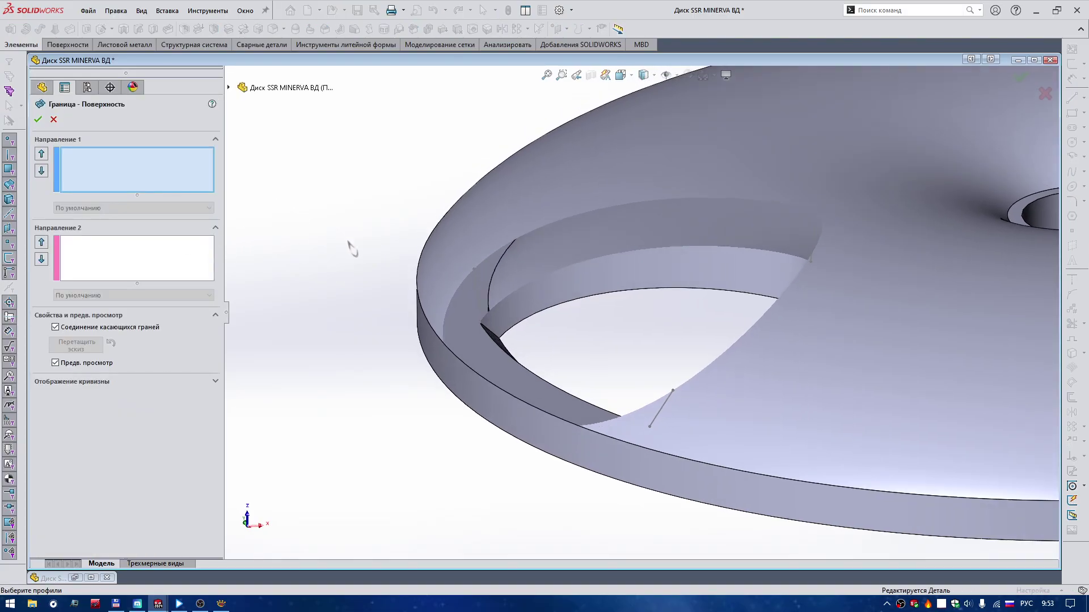
right_click(166, 178)
left_click(202, 227)
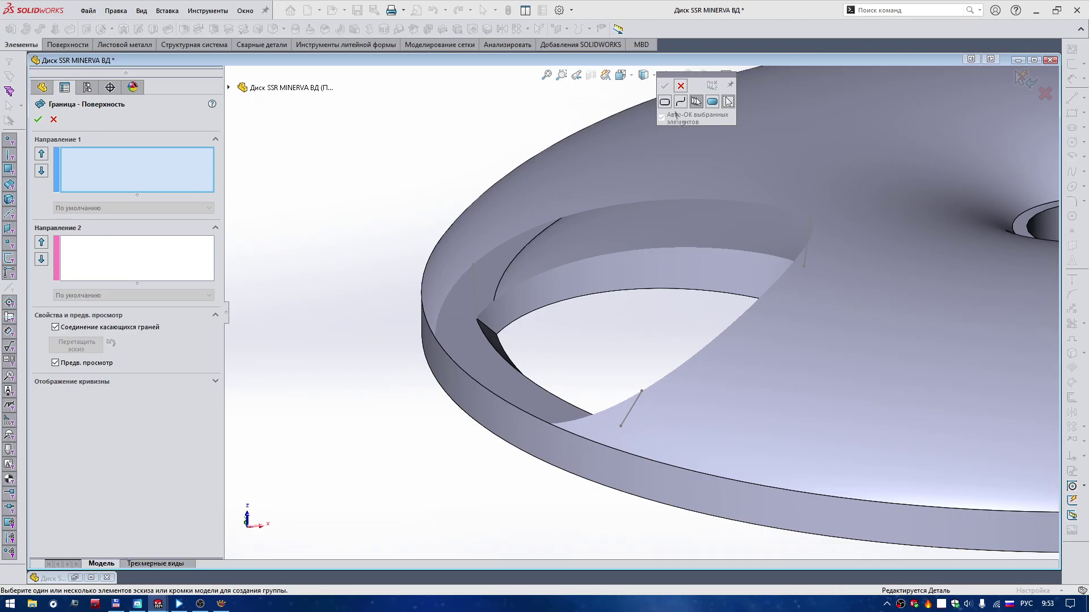
left_click(455, 287)
middle_click_drag(455, 287, 488, 340)
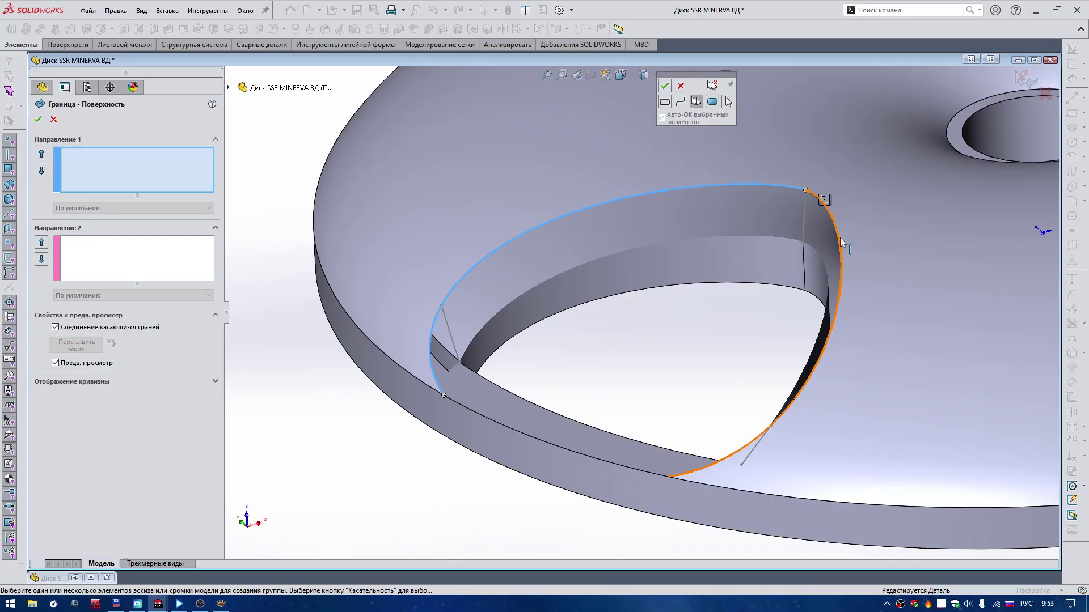
left_click(839, 239)
left_click(665, 87)
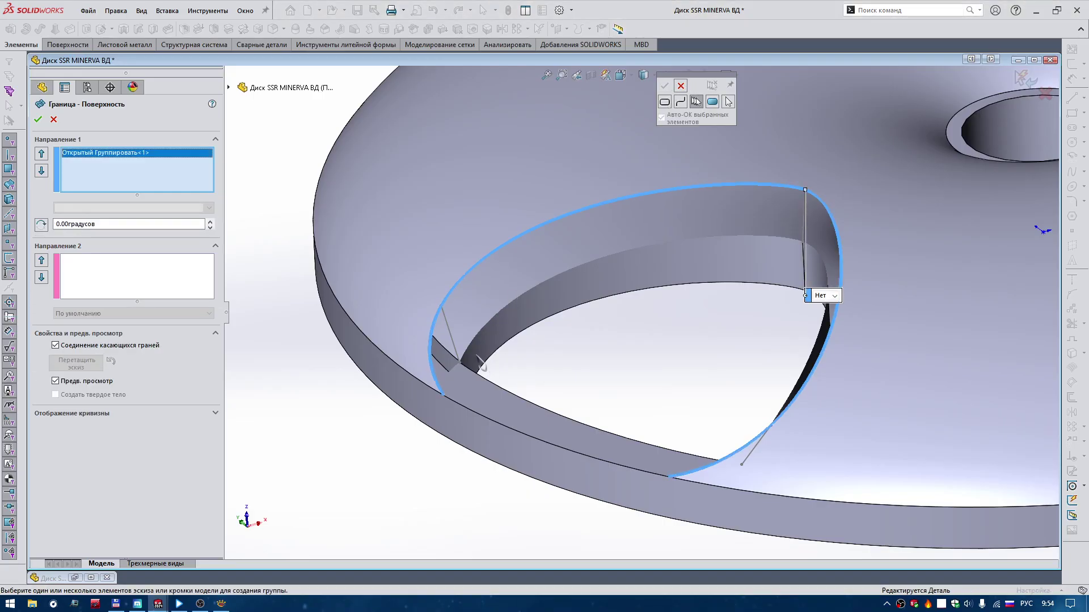
middle_click_drag(458, 374, 451, 345)
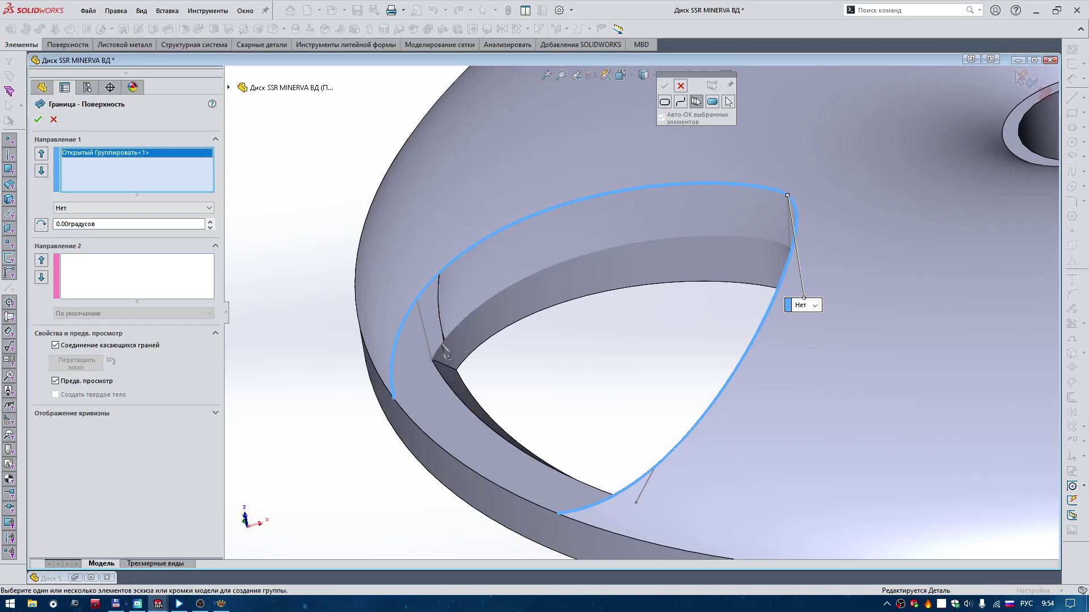
mouse_move(448, 343)
middle_mouse_down()
mouse_move(811, 274)
mouse_move(836, 420)
middle_mouse_up()
left_click(664, 86)
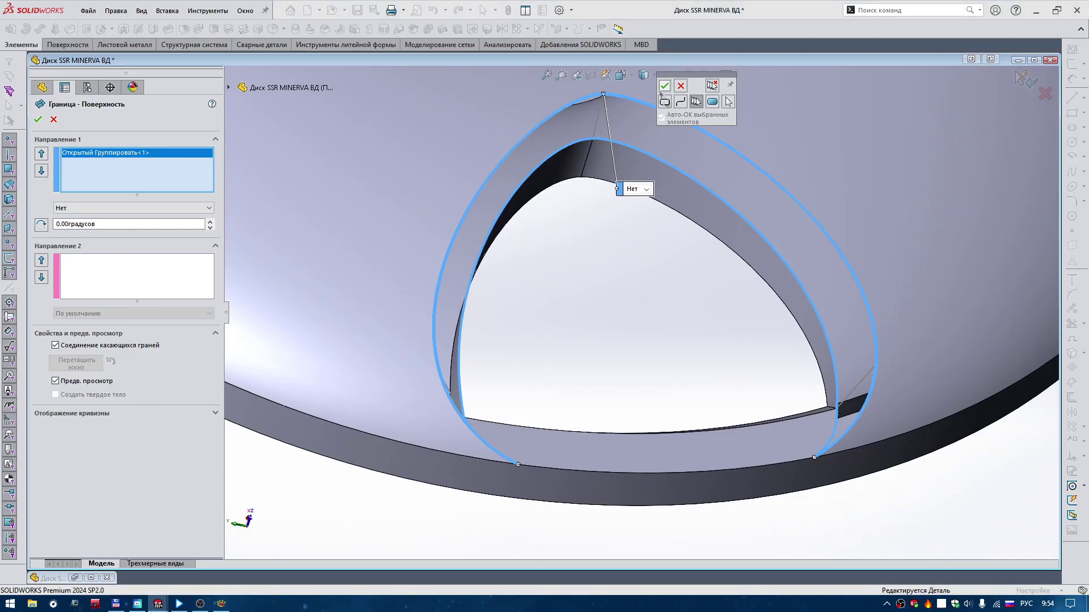
Step: Add the three connecting sketch lines as open loops for Direction 2
left_click(139, 278)
mouse_move(397, 255)
middle_mouse_down()
mouse_move(662, 135)
mouse_move(683, 108)
middle_mouse_up()
left_click(681, 103)
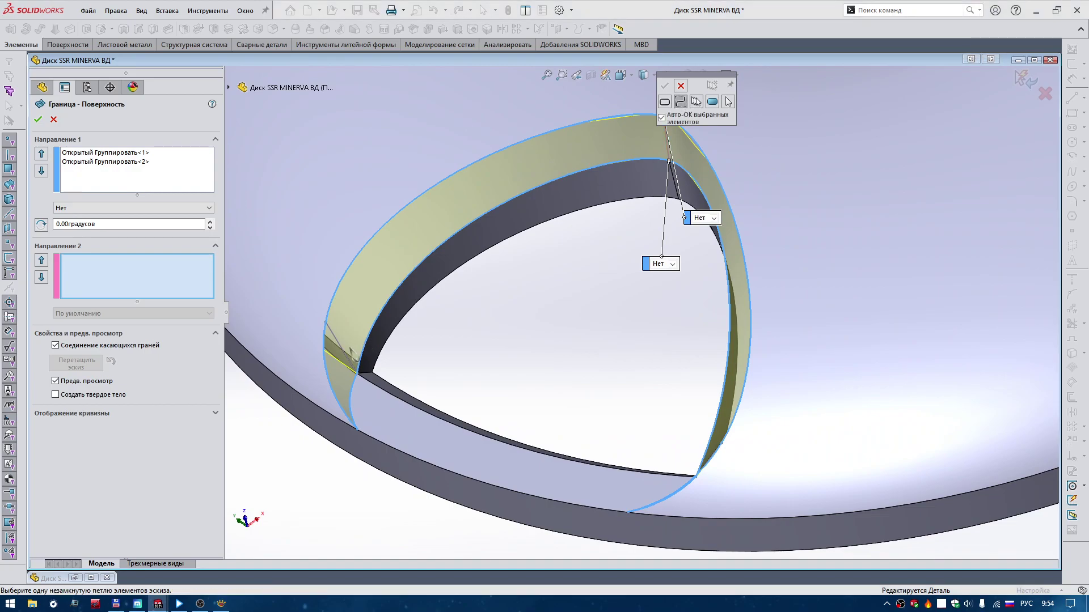
left_click(339, 342)
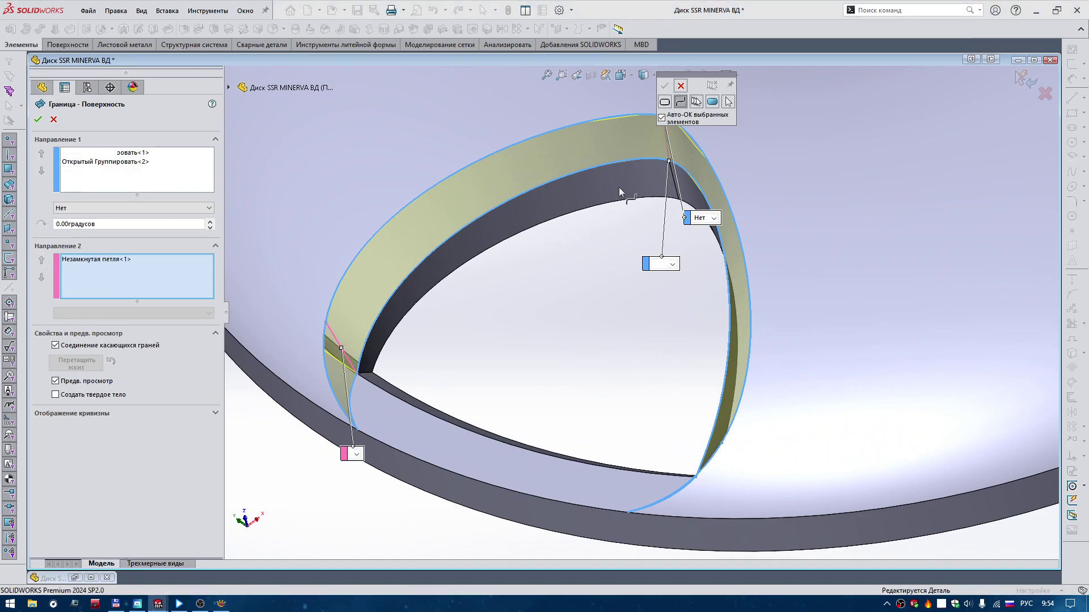
left_click(668, 150)
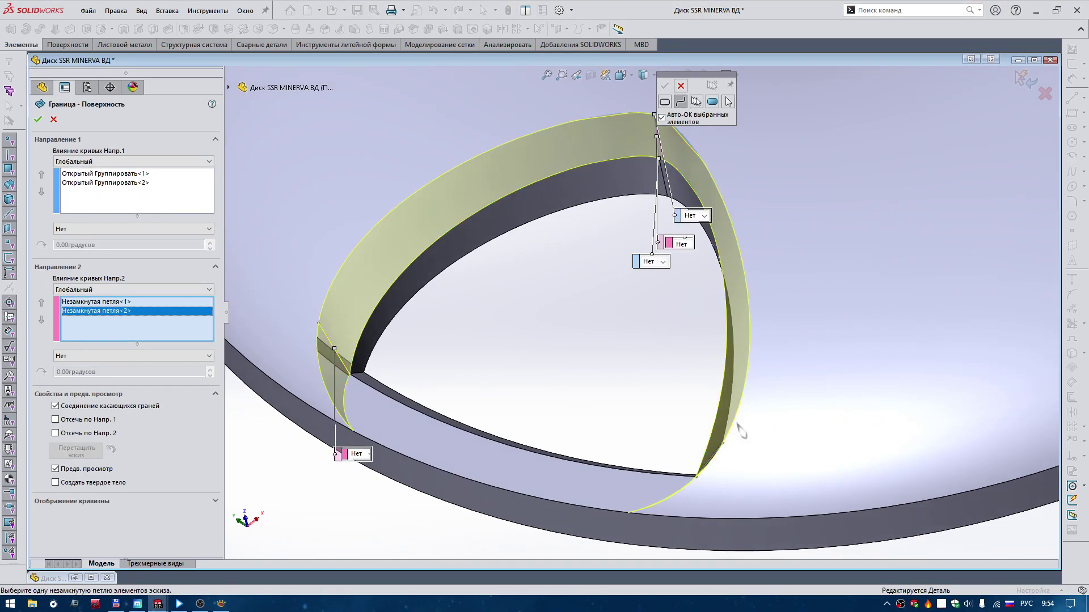
mouse_move(740, 431)
middle_mouse_down()
mouse_move(722, 452)
mouse_move(465, 183)
middle_mouse_up()
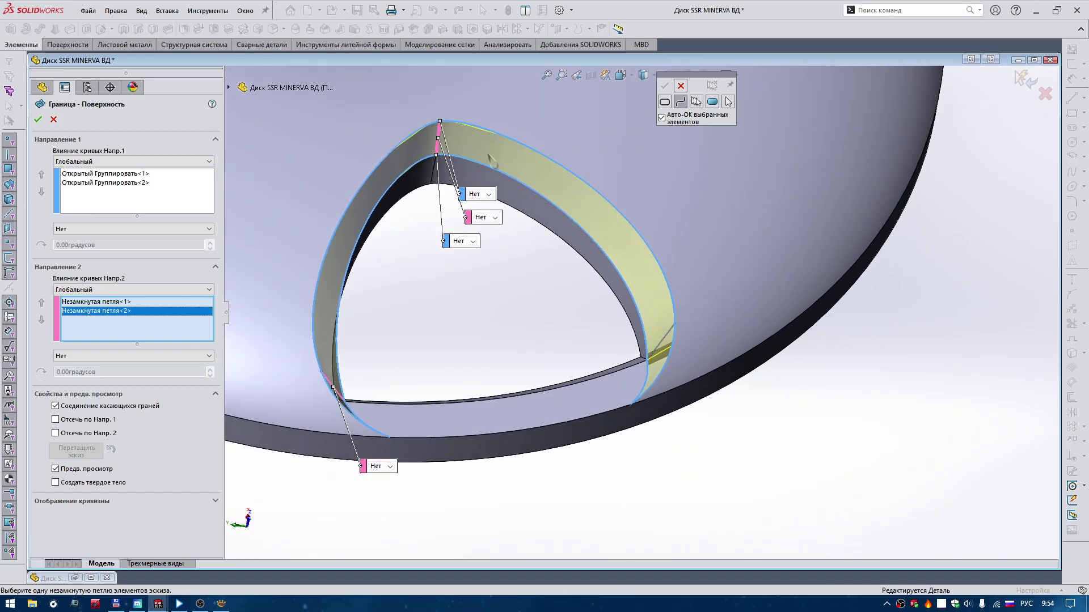
scroll(688, 408, "down", 3)
scroll(610, 343, "down", 2)
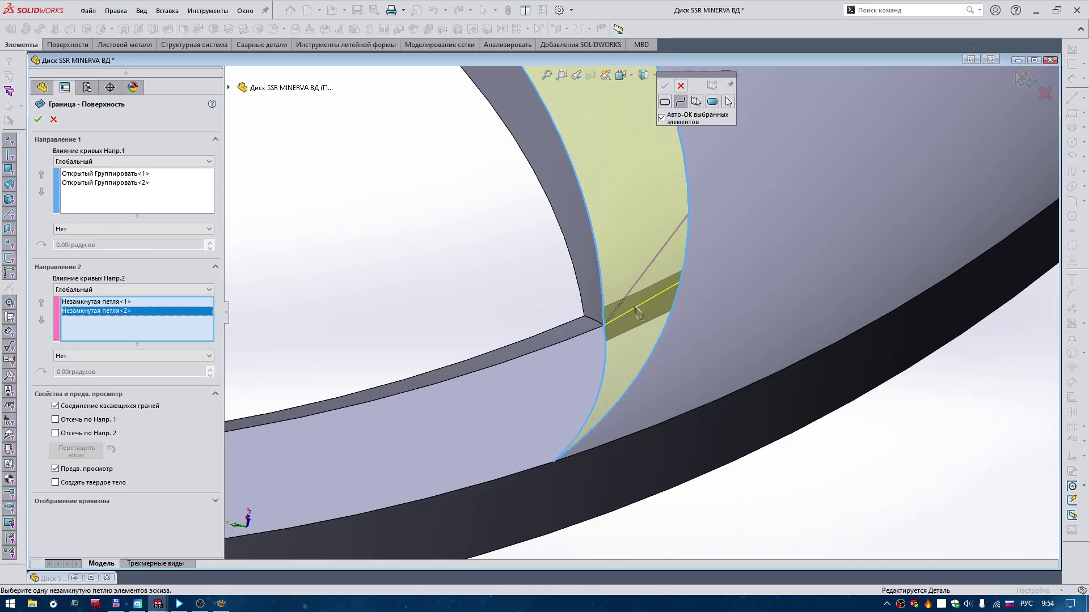
left_click(643, 274)
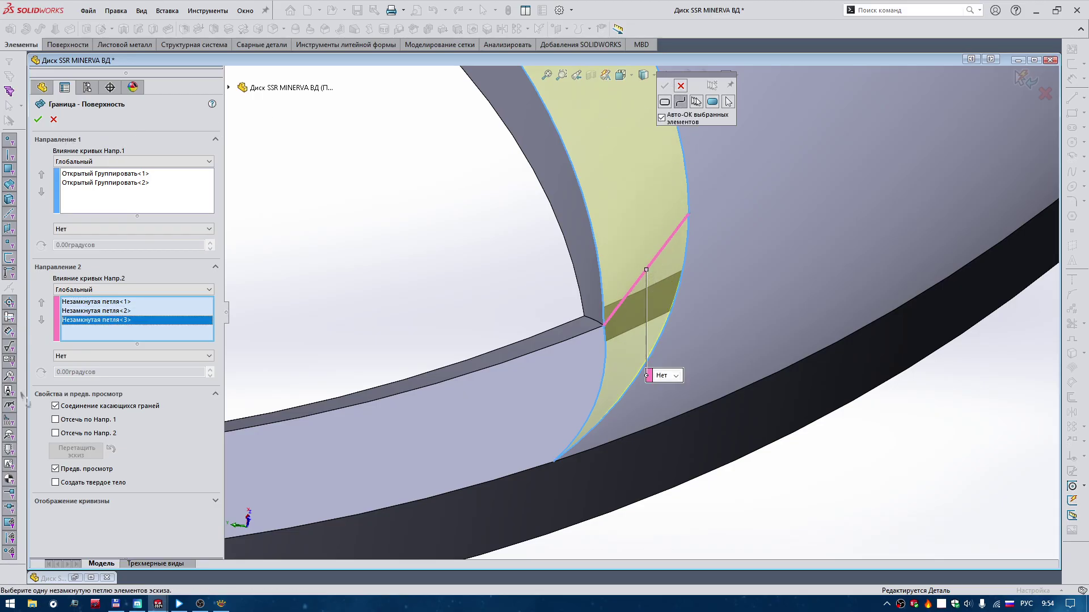
Step: Keep Глобальный curve influence for Direction 2 and accept, creating solid Граница - Поверхность1
scroll(434, 339, "up", 2)
scroll(434, 339, "up", 2)
scroll(434, 339, "up", 2)
scroll(532, 344, "up", 2)
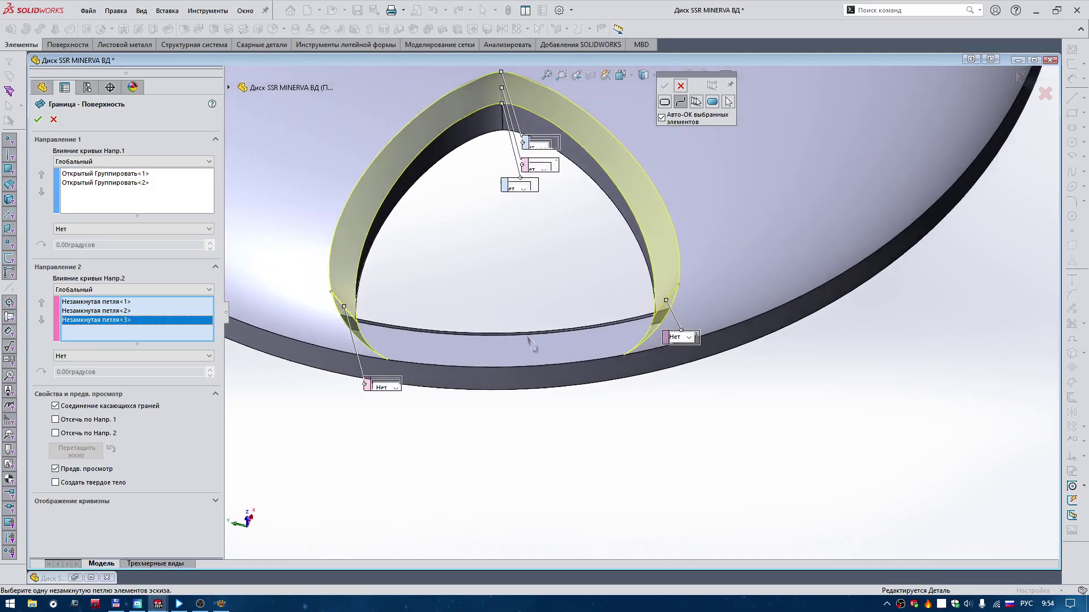
scroll(321, 283, "down", 2)
scroll(320, 284, "down", 2)
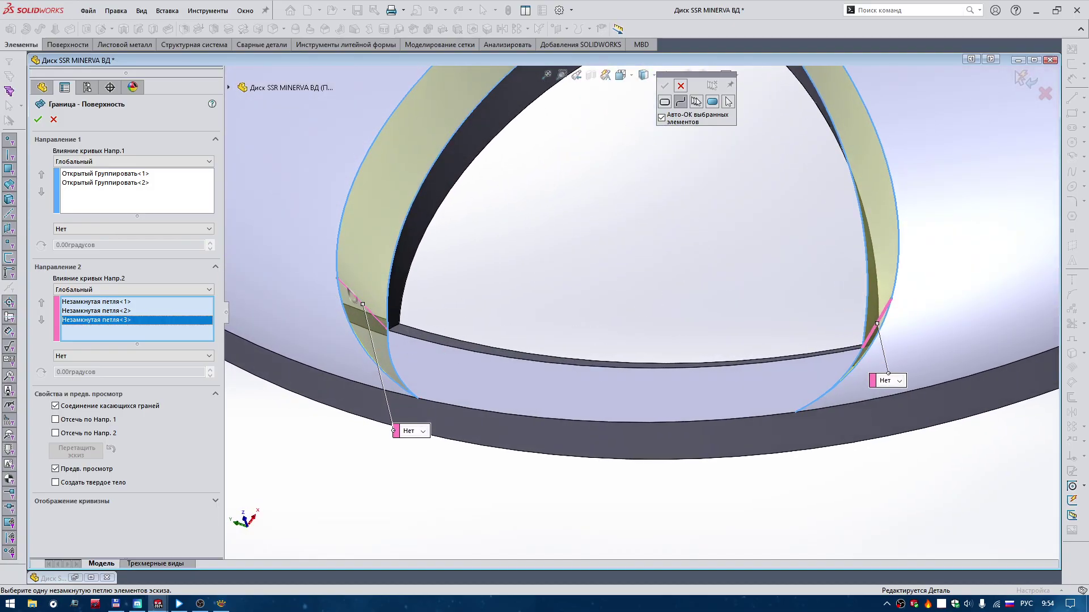
scroll(265, 436, "up", 2)
scroll(318, 448, "up", 2)
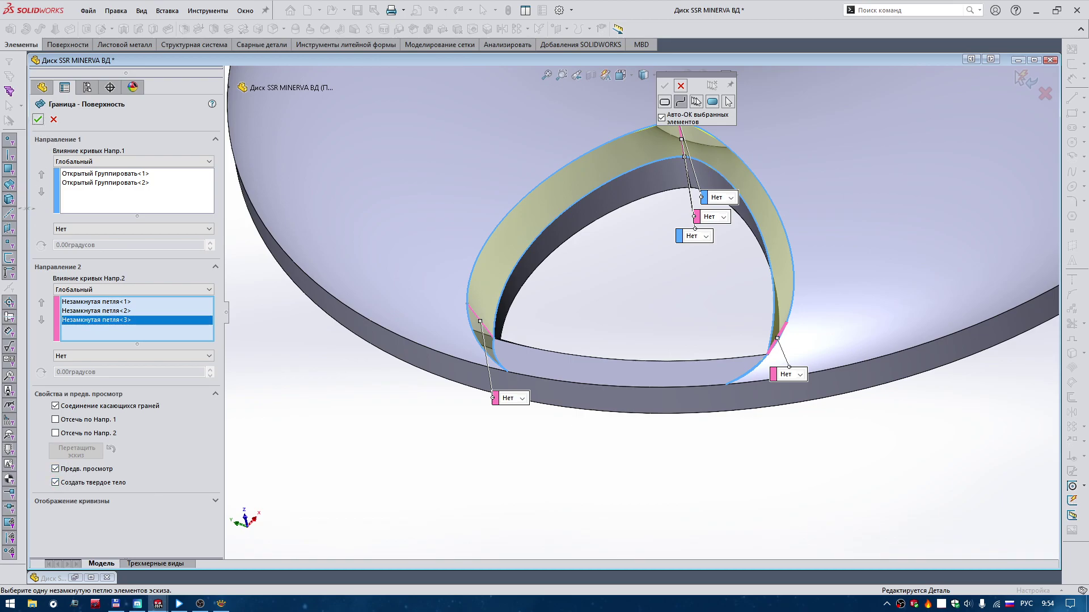
left_click(130, 289)
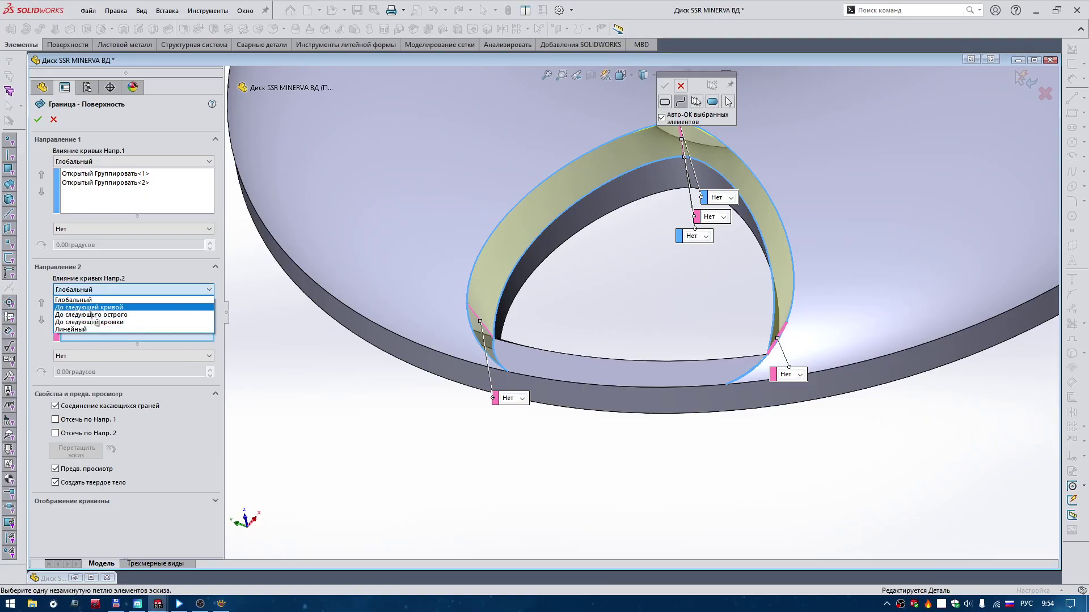
left_click(91, 300)
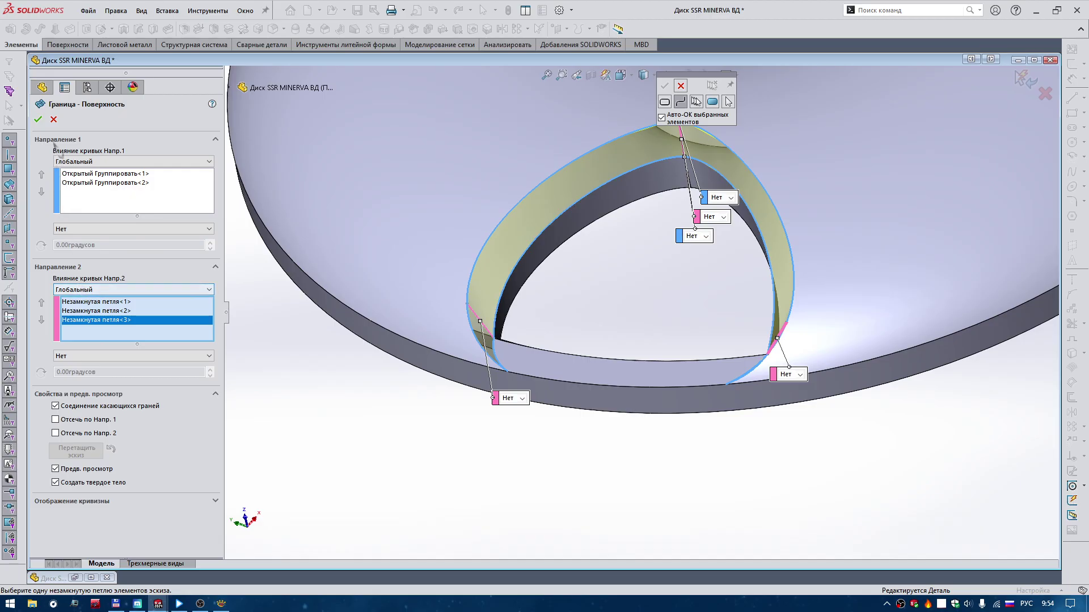
left_click(38, 119)
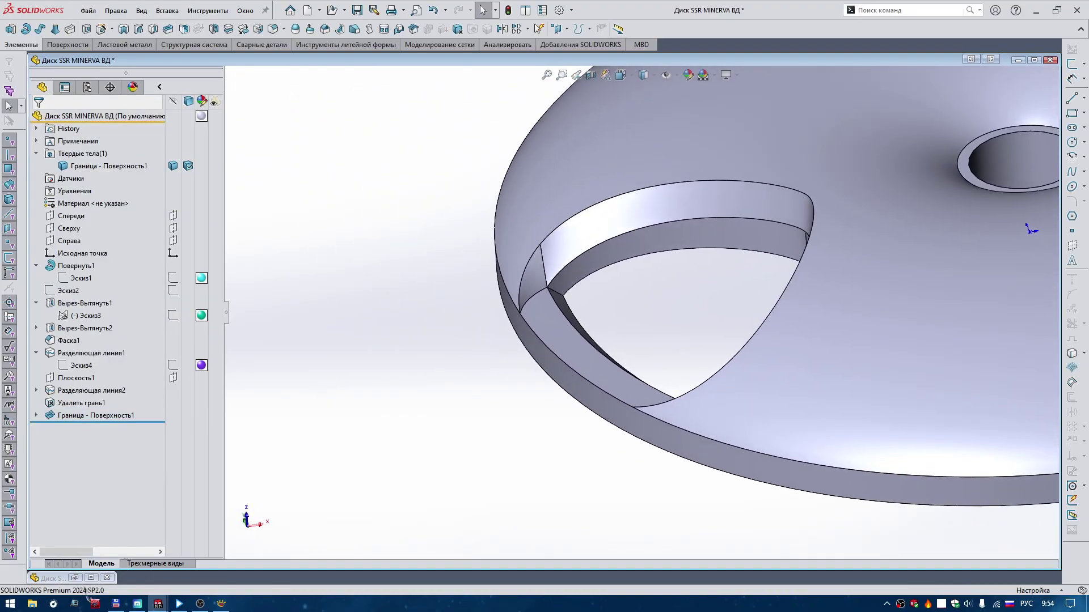
left_click(74, 578)
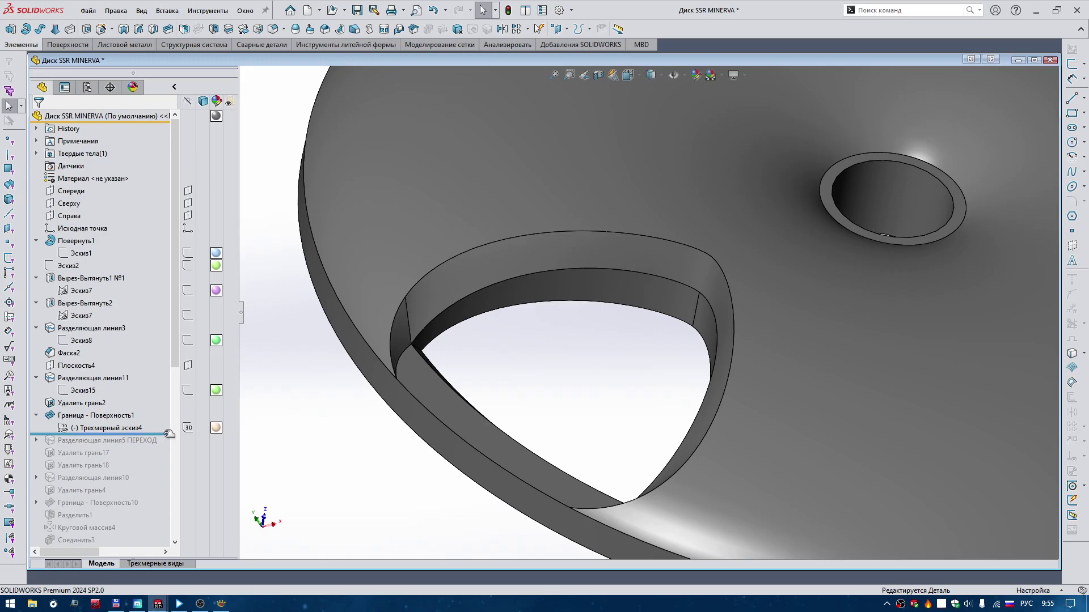
left_click_drag(169, 434, 169, 446)
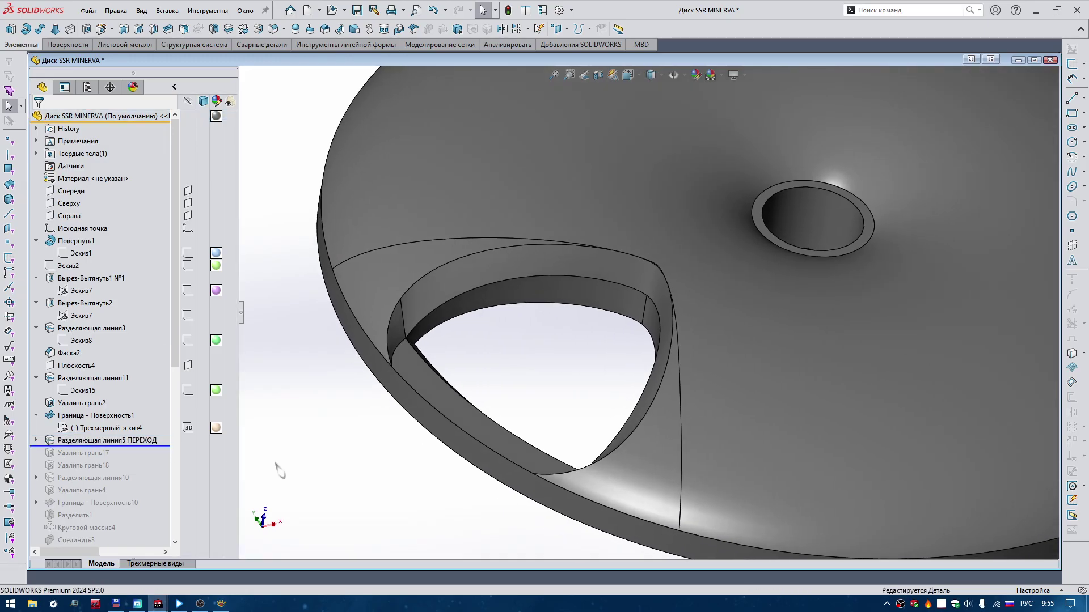
left_click(36, 441)
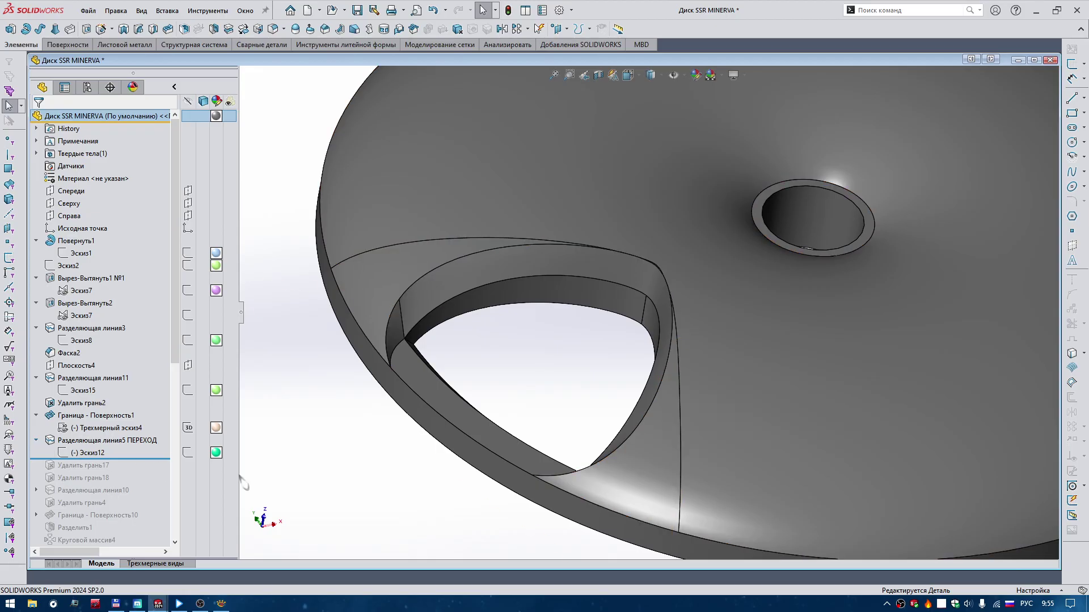
scroll(425, 445, "up", 3)
middle_click_drag(426, 445, 608, 427)
scroll(630, 382, "down", 2)
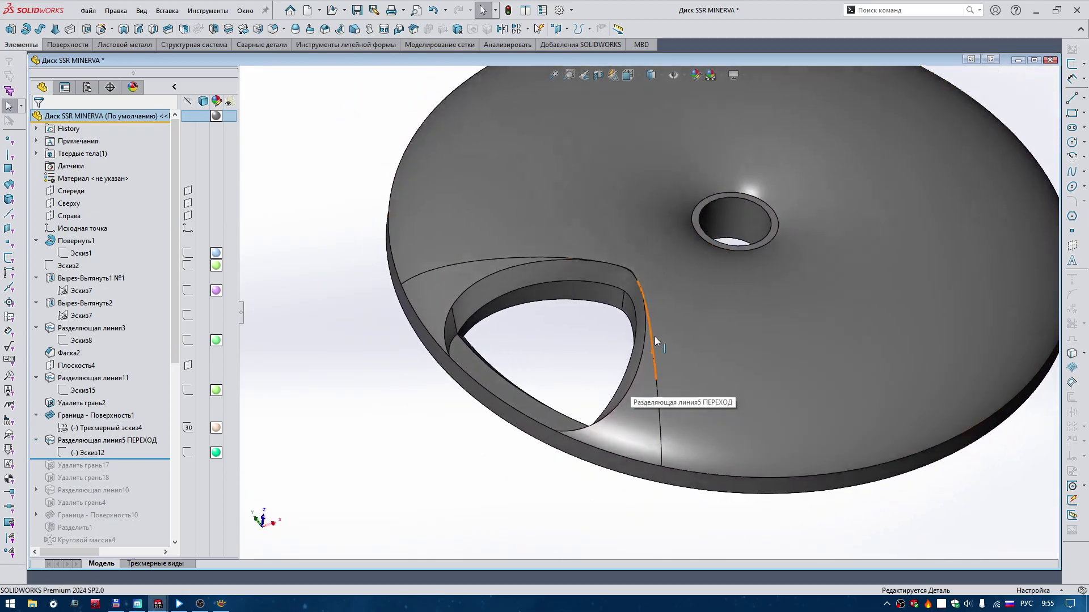
mouse_move(654, 335)
middle_mouse_down()
mouse_move(669, 380)
mouse_move(635, 422)
mouse_move(666, 395)
mouse_move(655, 342)
mouse_move(638, 345)
middle_mouse_up()
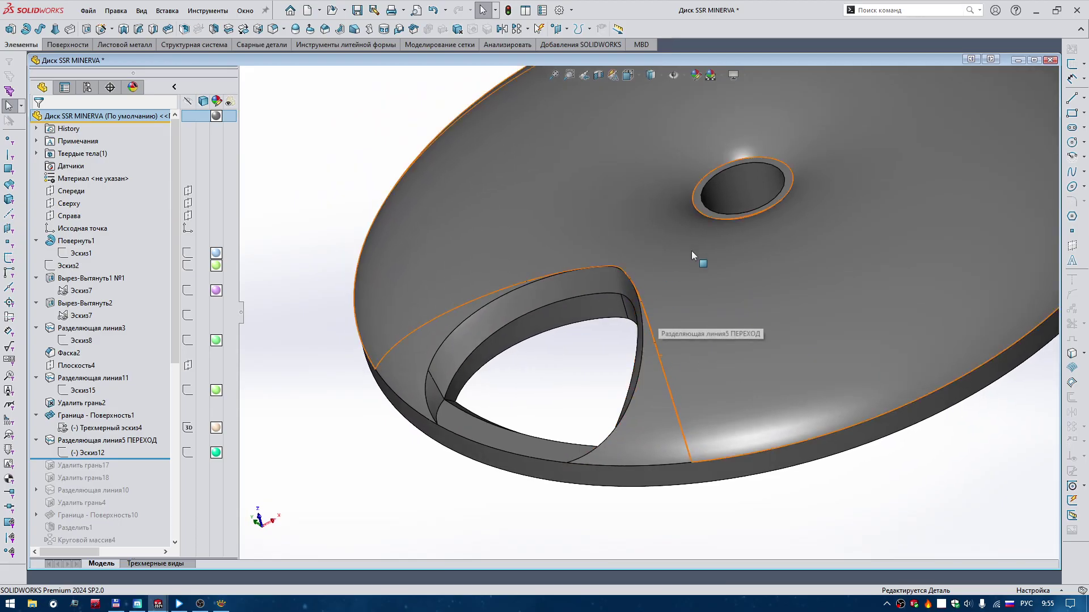
mouse_move(686, 400)
middle_mouse_down()
mouse_move(739, 338)
mouse_move(644, 386)
mouse_move(636, 362)
middle_mouse_up()
left_click(91, 453)
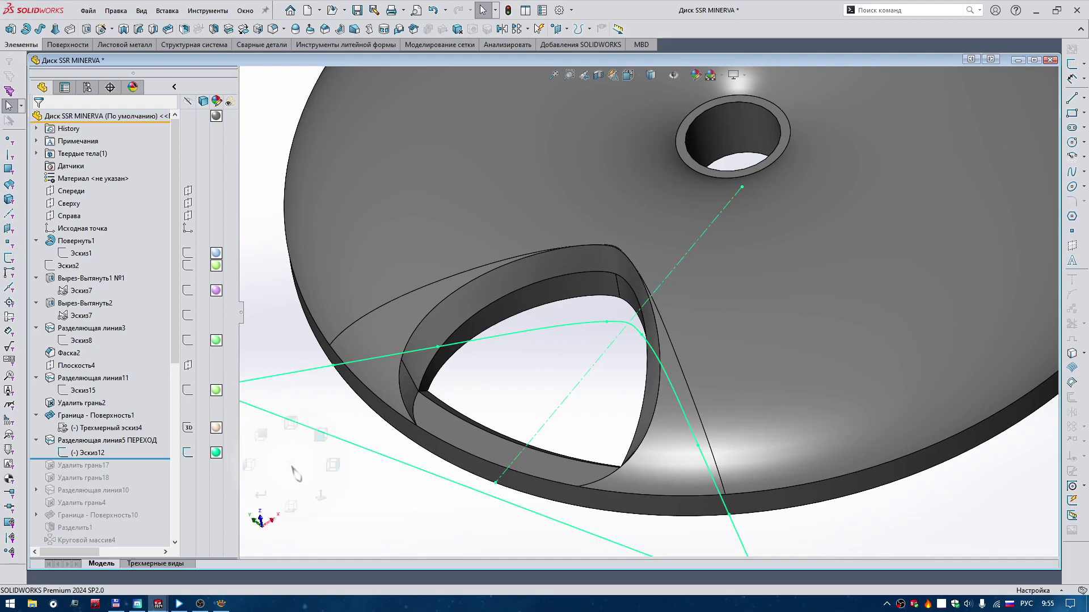
right_click_drag(380, 398, 408, 368)
scroll(583, 322, "down", 5)
scroll(608, 375, "down", 5)
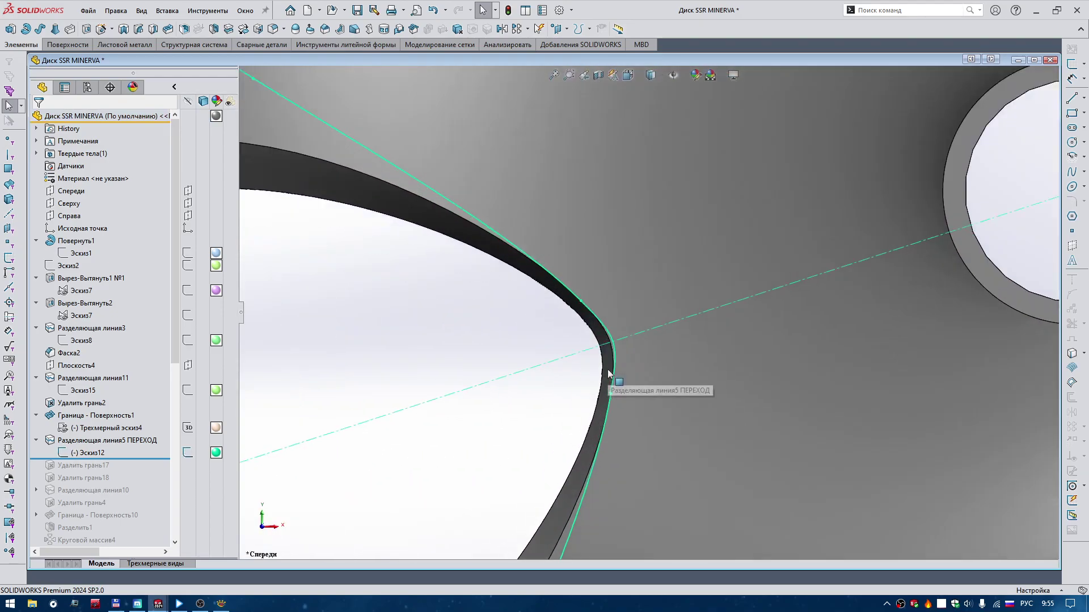
scroll(616, 363, "down", 2)
scroll(620, 323, "down", 1)
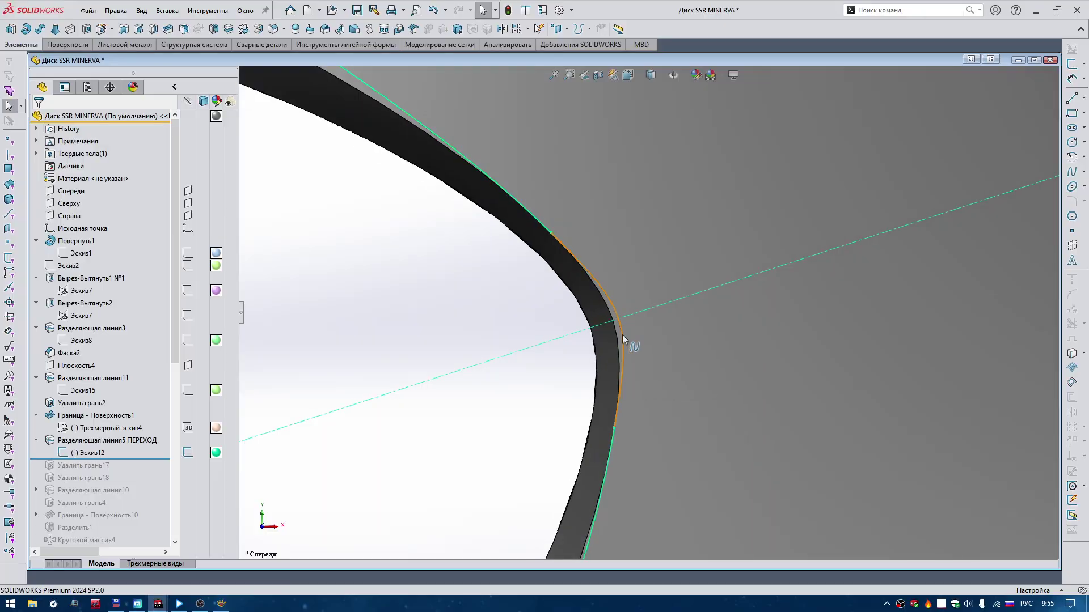
scroll(614, 321, "up", 1)
scroll(614, 399, "up", 2)
scroll(618, 409, "up", 3)
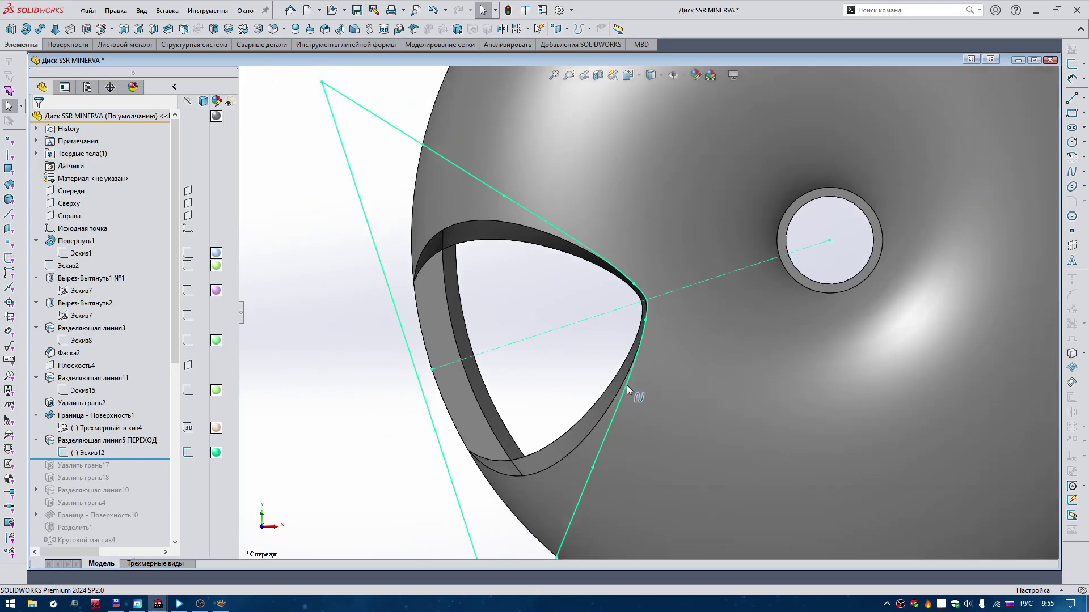
scroll(627, 386, "up", 1)
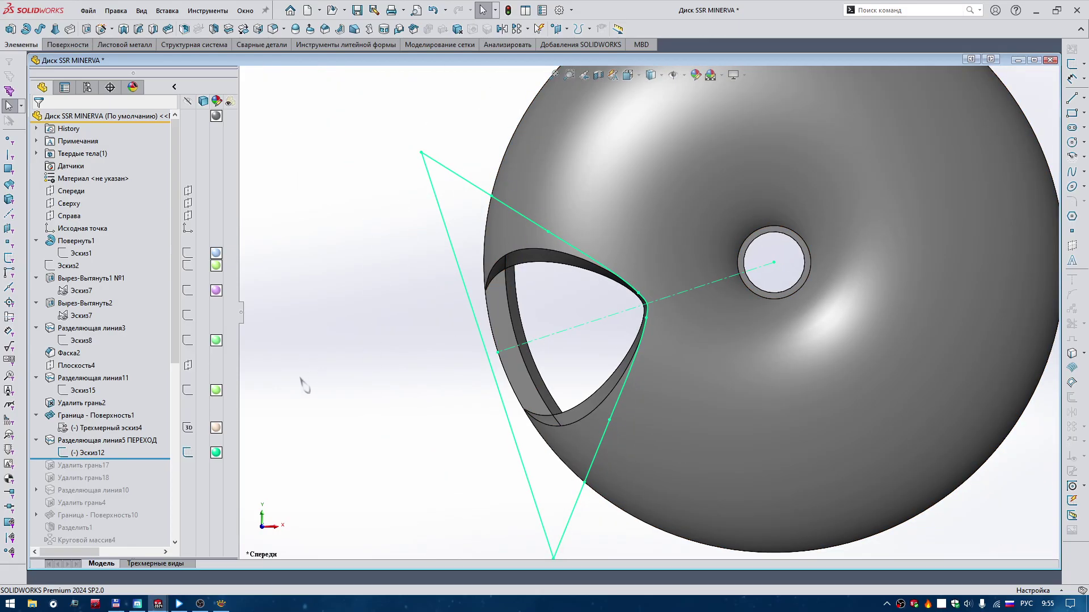
Step: Review the 2a.jpg wheel photo in XnView, then show the ВД part from the front
left_click(221, 604)
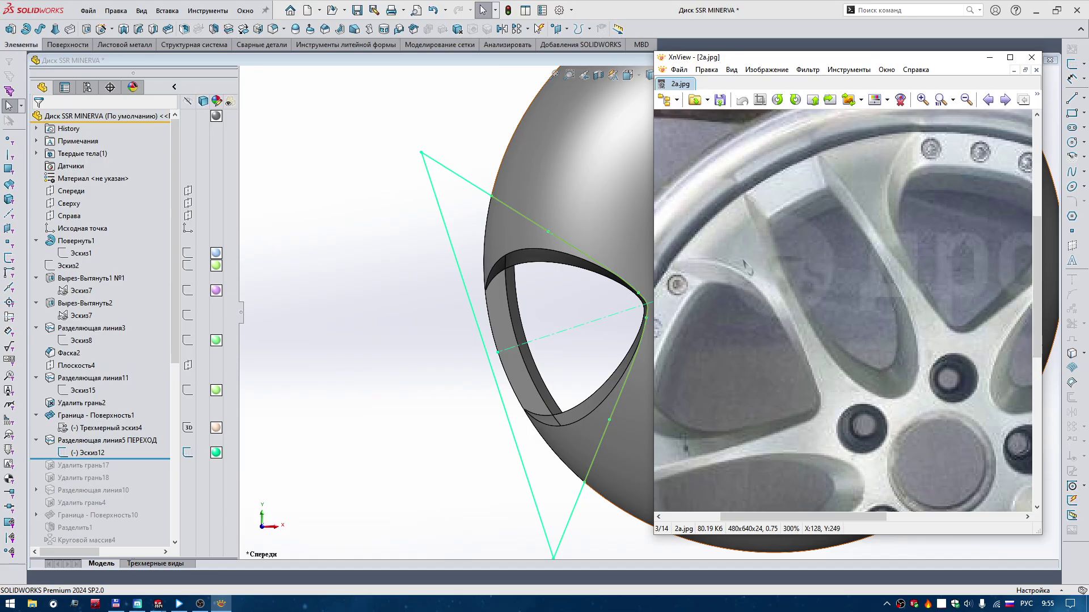
left_click(990, 57)
scroll(653, 317, "up", 2)
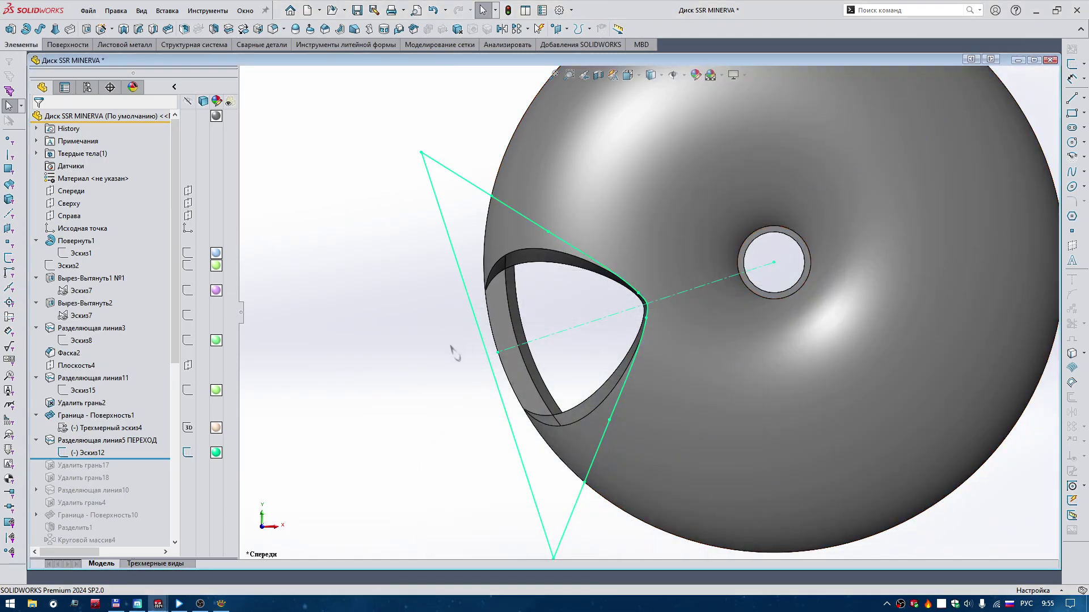
left_click(1018, 61)
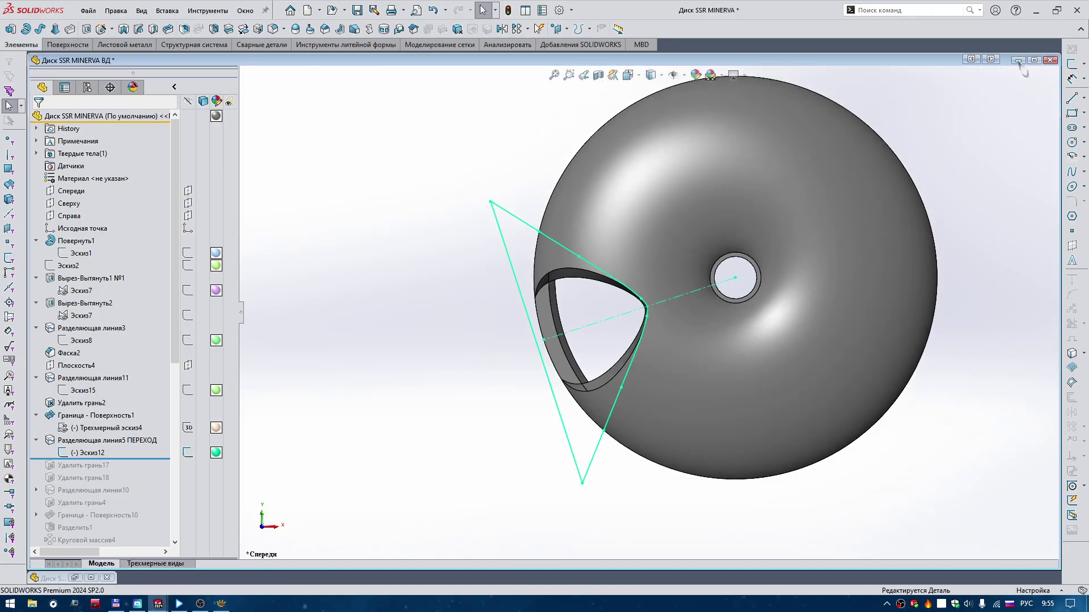
right_click_drag(681, 299, 726, 268)
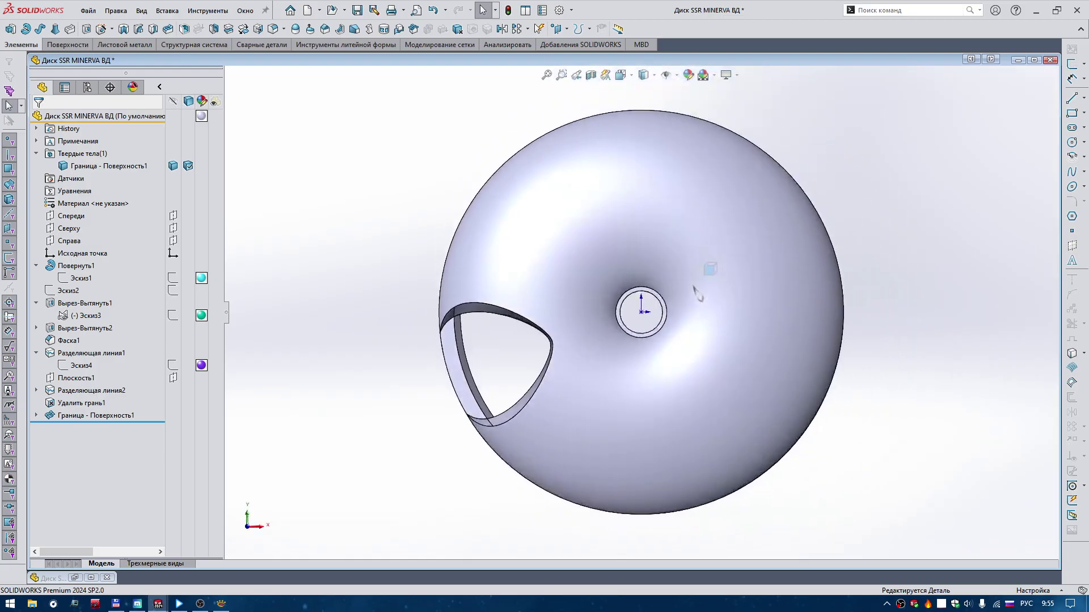
scroll(511, 377, "down", 3)
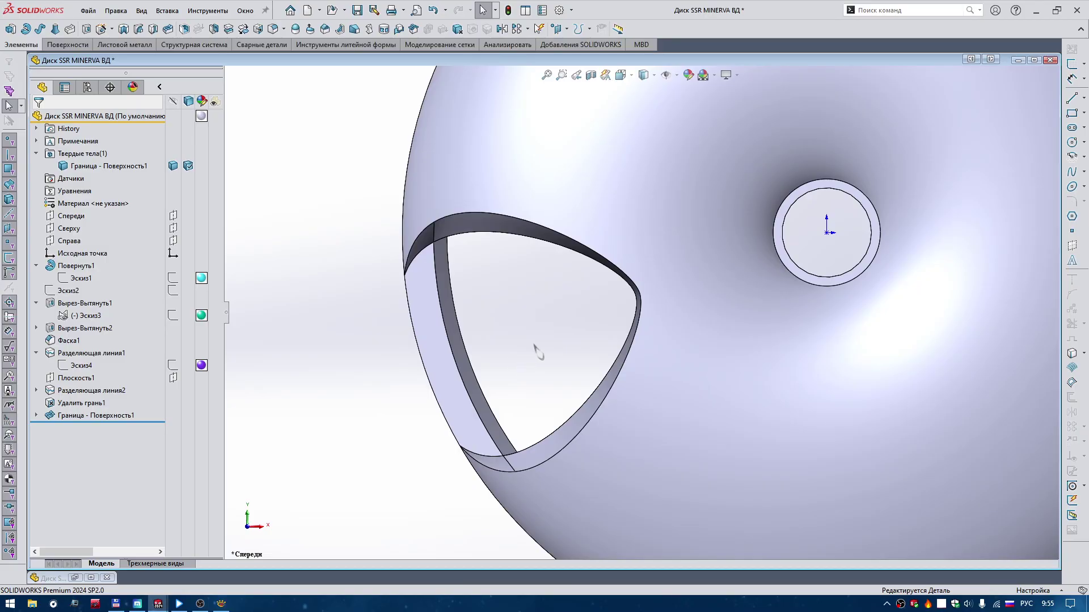
Step: Start a sketch on the Front plane and copy all of Эскиз12's geometry from Диск SSR MINERVA
left_click(71, 215)
left_click(82, 197)
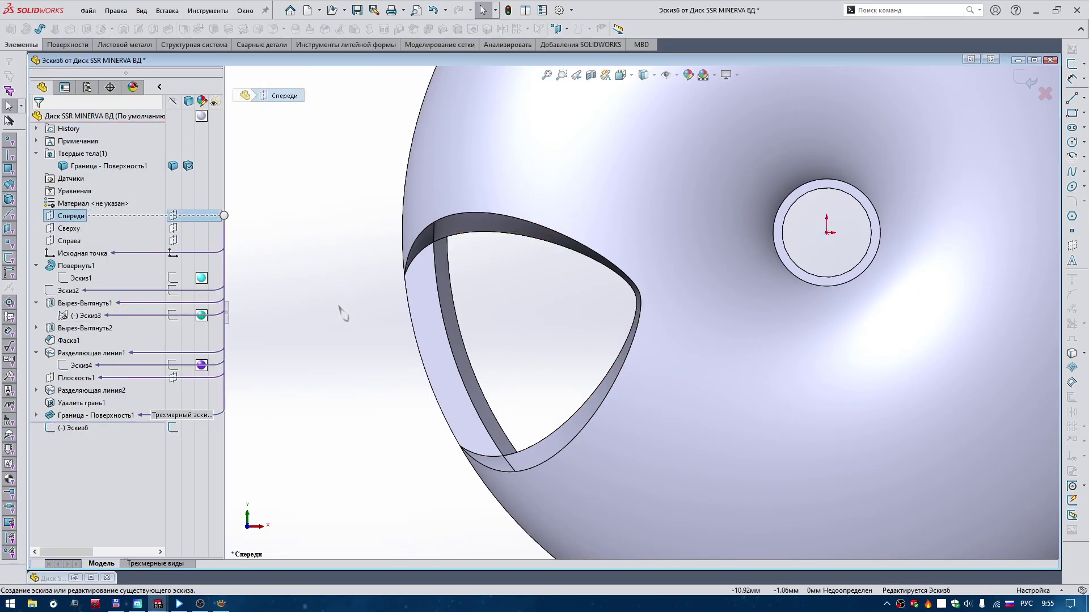
left_click(75, 578)
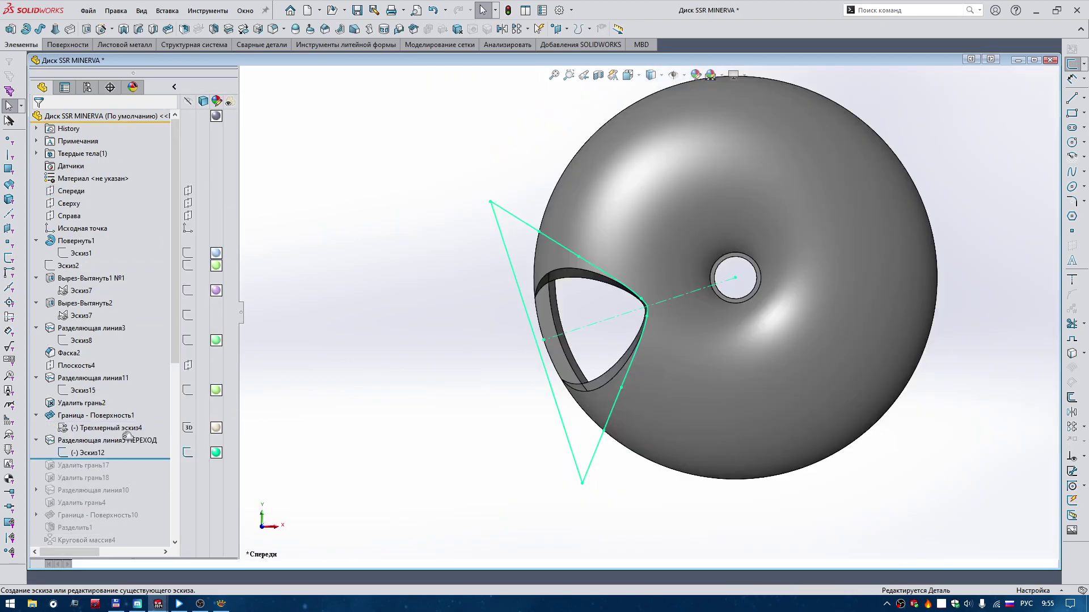
left_click(90, 453)
left_click(102, 421)
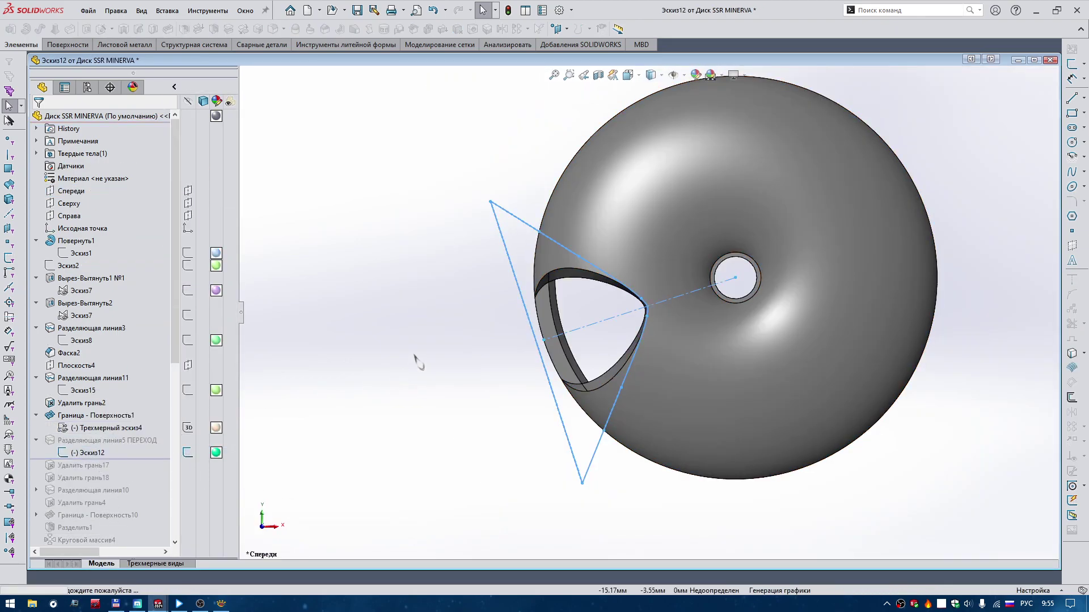
key("ctrl+a")
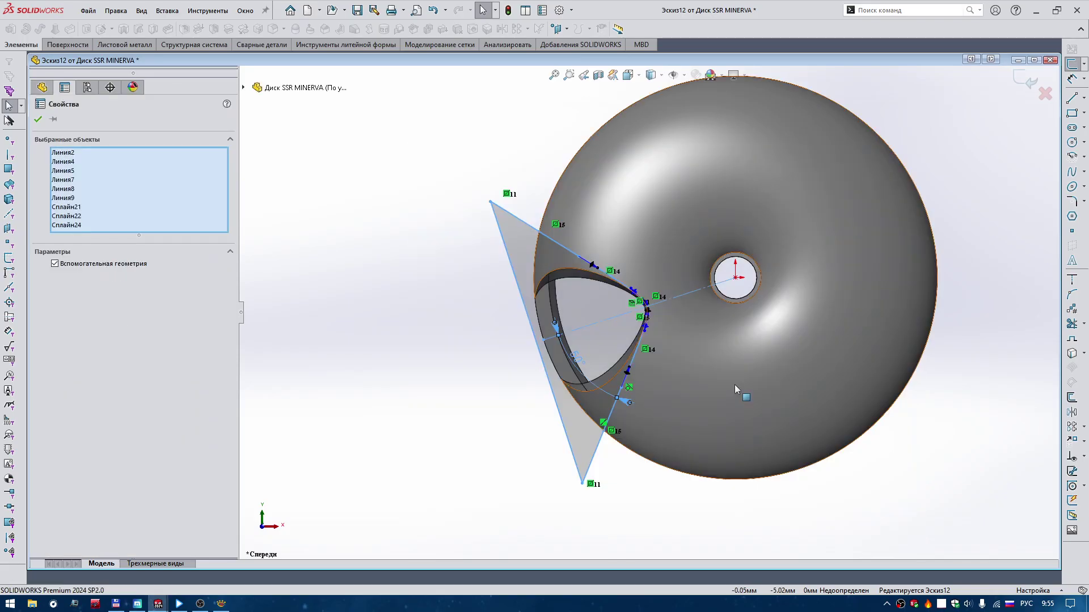
right_click(734, 384)
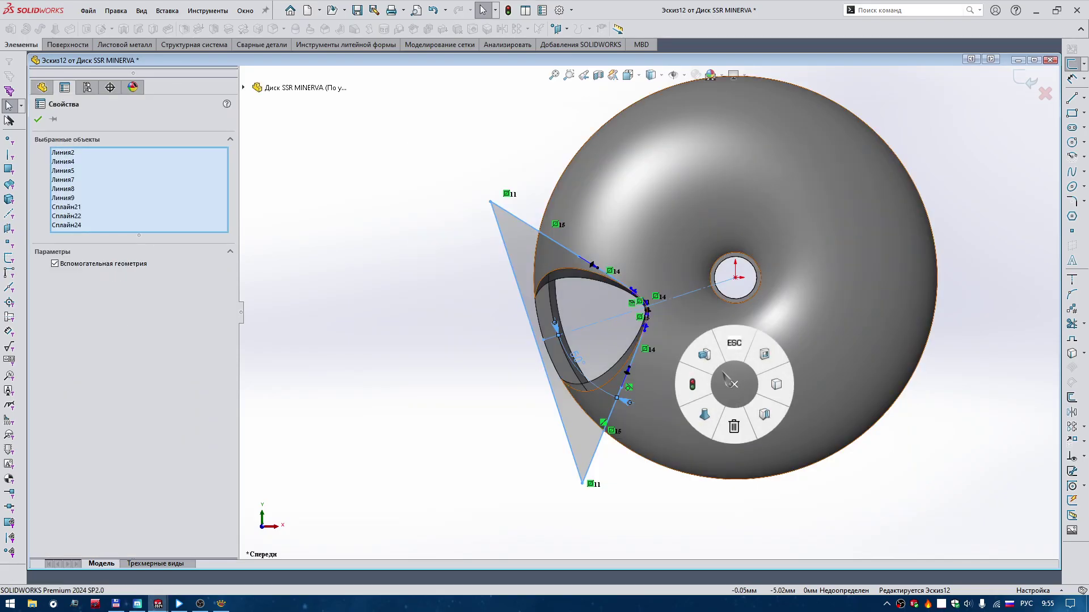
right_click_drag(724, 374, 731, 387)
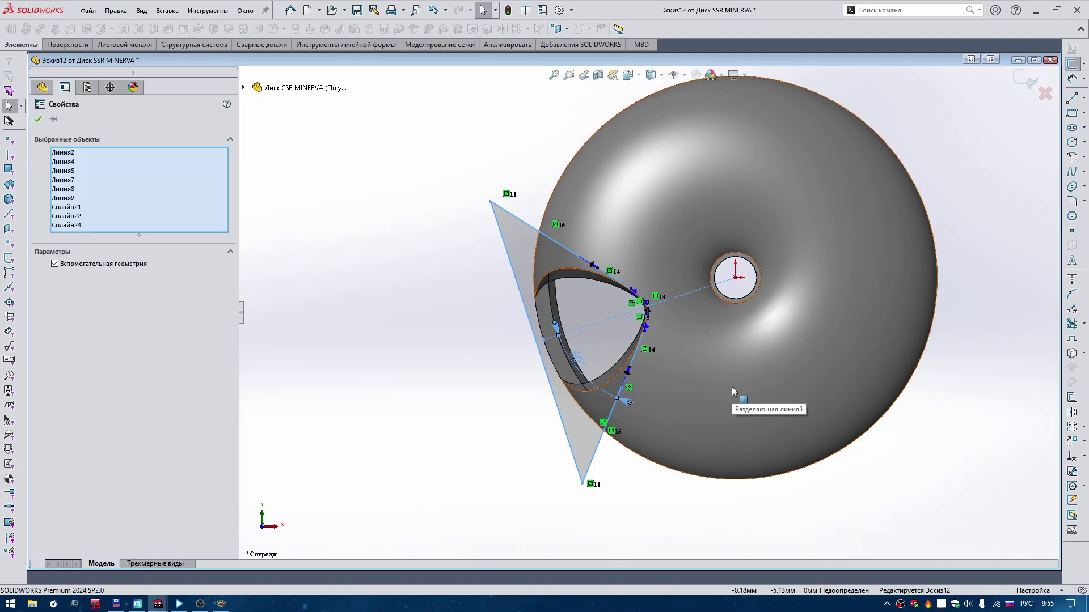
left_click(1025, 81)
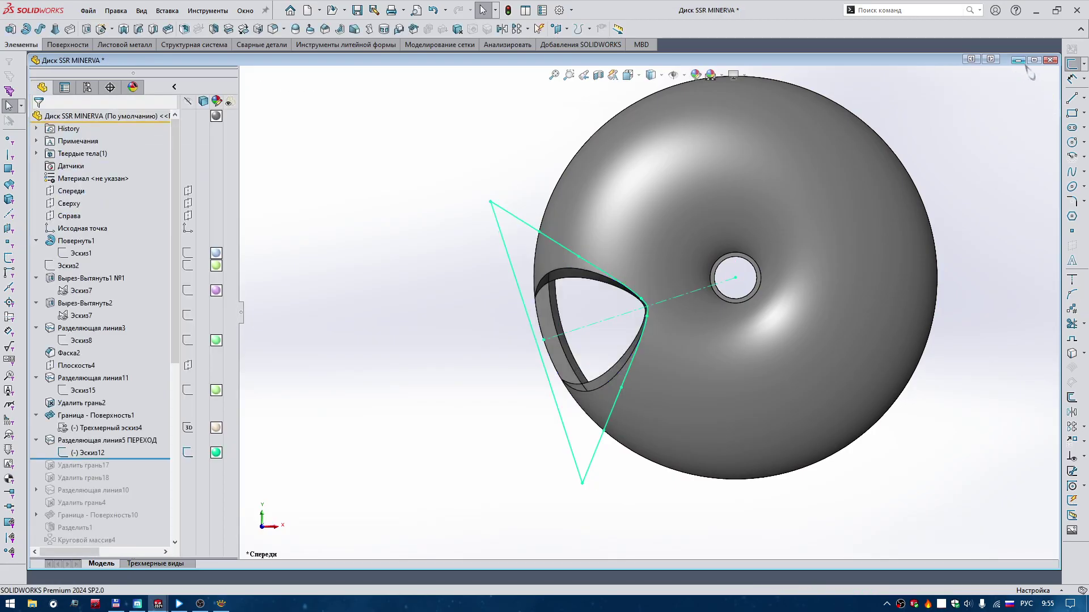
Step: Paste the triangle and curves into Эскиз6 and drag them over the window cut
left_click(1020, 60)
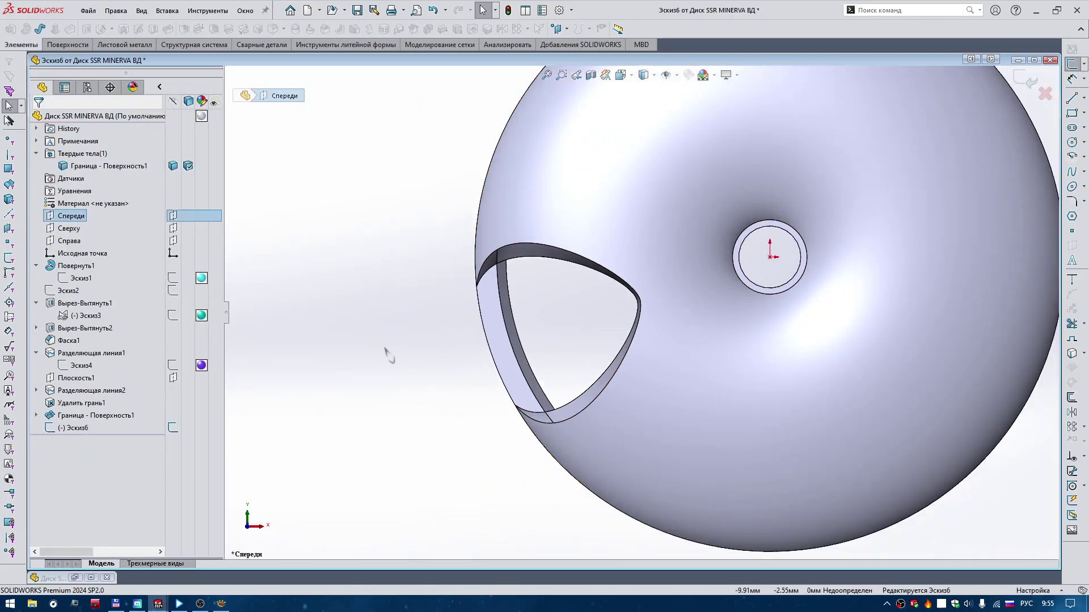
left_click(389, 356)
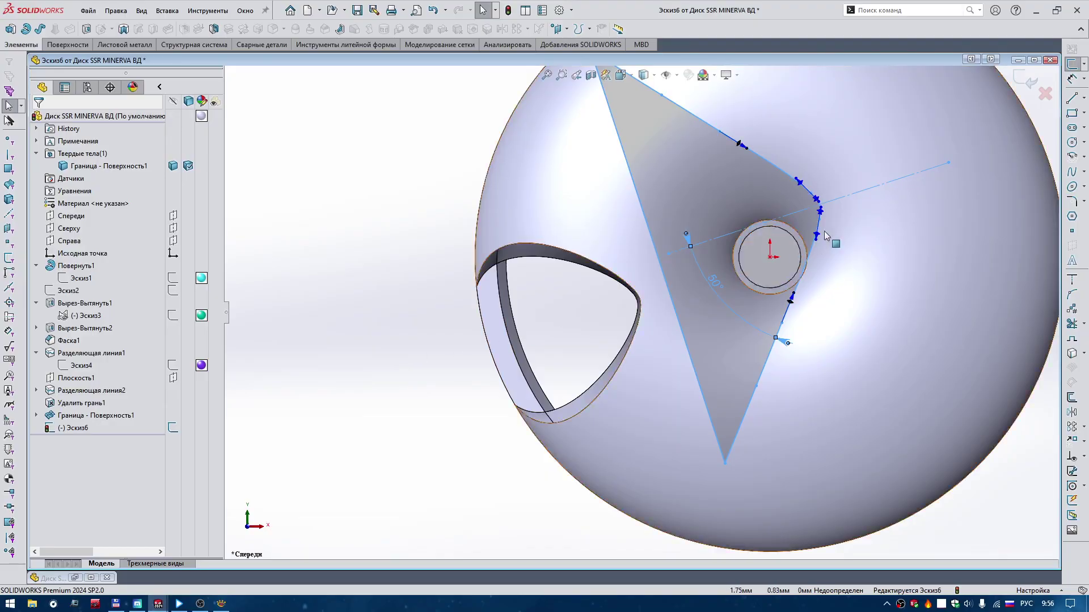
mouse_move(658, 258)
left_mouse_down()
mouse_move(476, 372)
mouse_move(476, 357)
left_mouse_up()
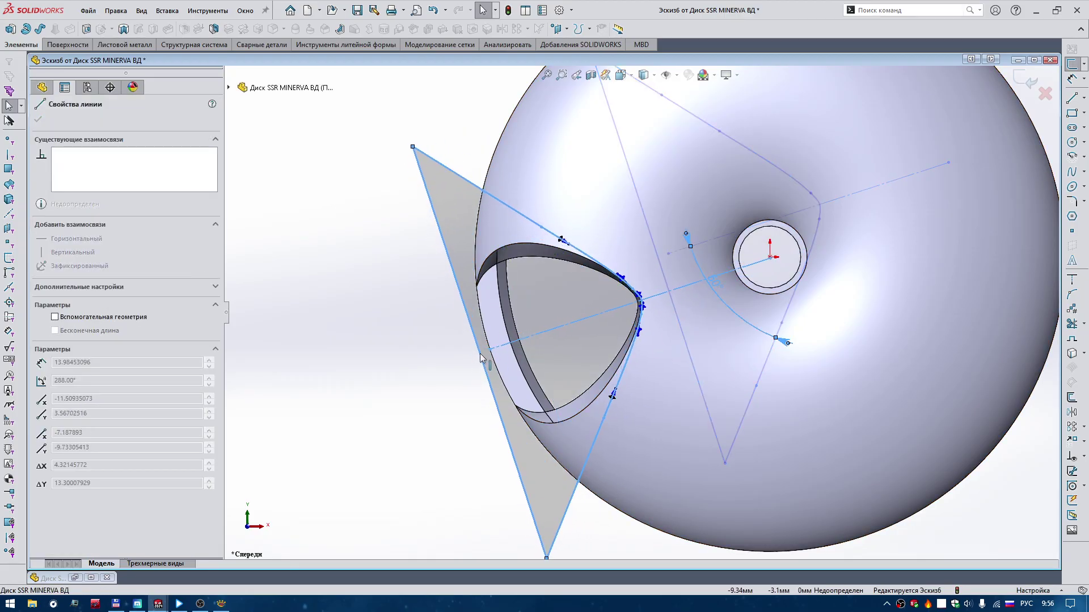
left_click_drag(480, 357, 480, 356)
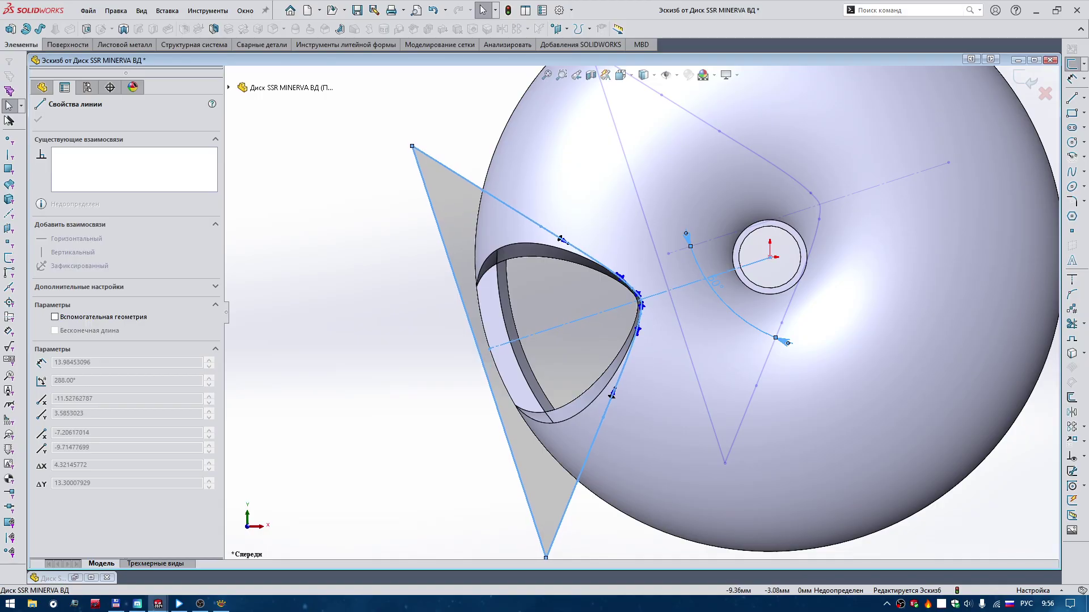
key("ctrl+a")
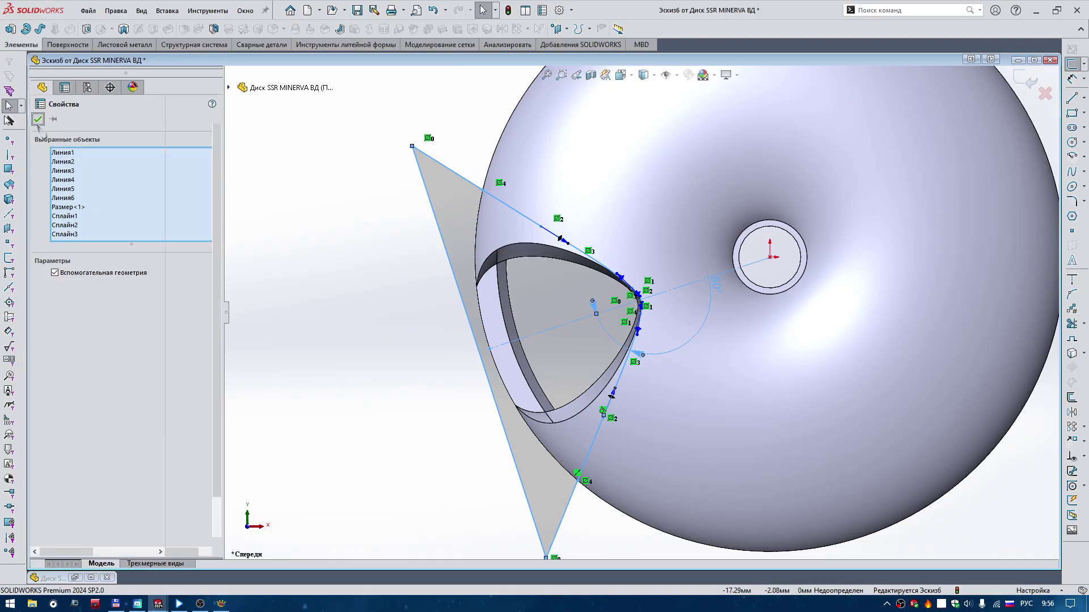
left_click(38, 120)
left_click(765, 258)
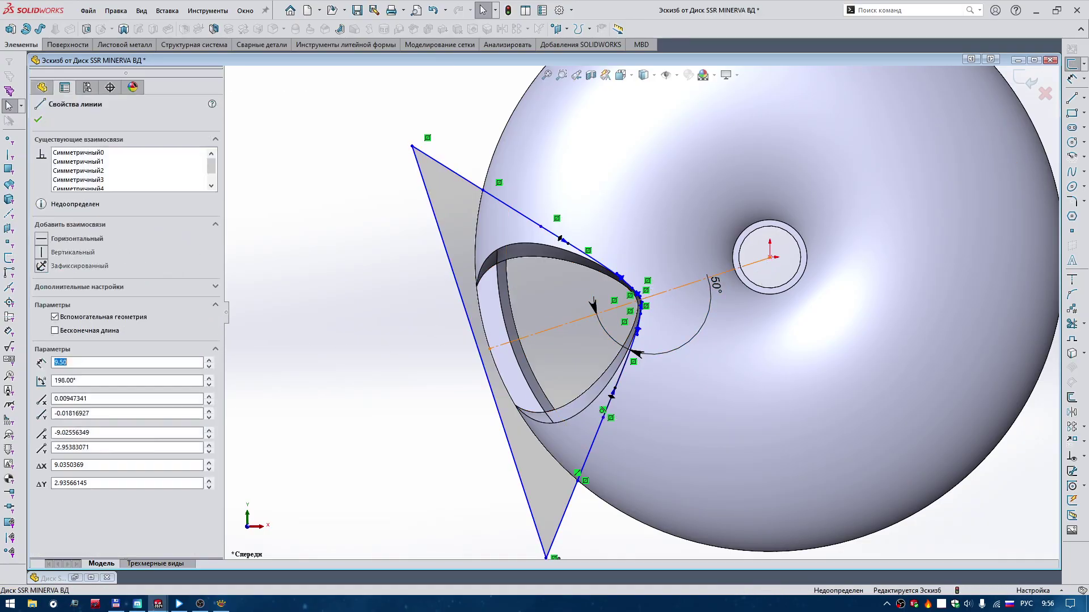
left_click(38, 120)
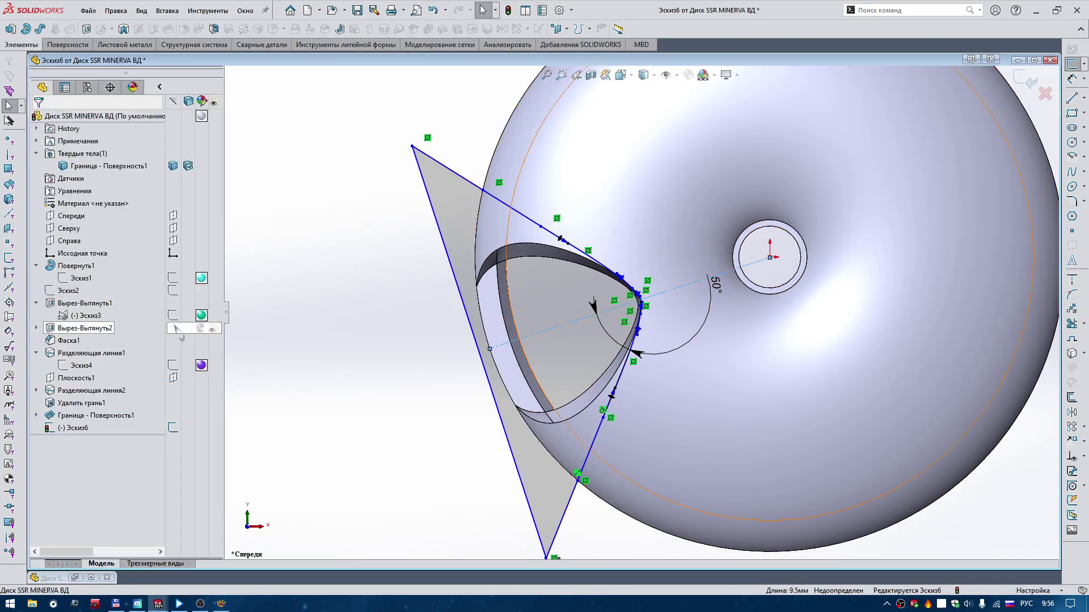
left_click(170, 398)
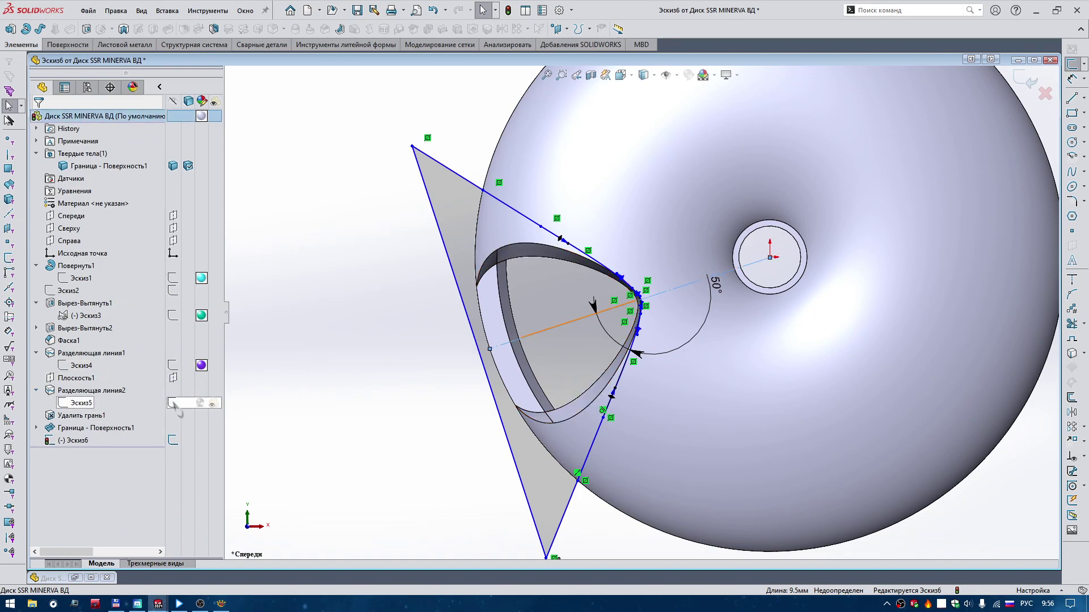
Step: Make the centreline collinear with the Эскиз5 edge and snap its endpoint to the origin
left_click(311, 437)
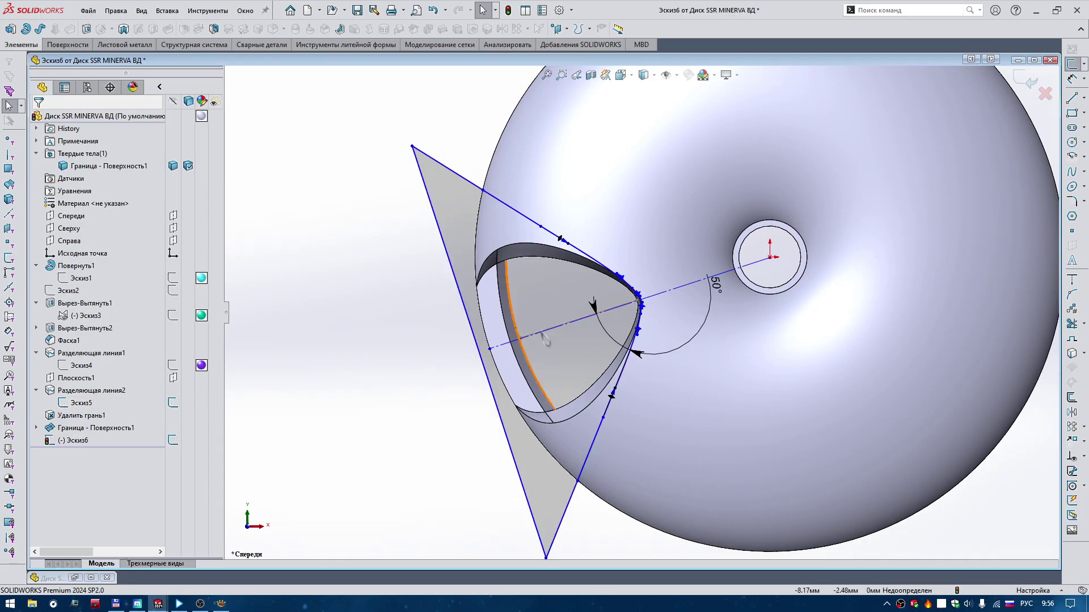
scroll(576, 324, "down", 3)
scroll(585, 321, "down", 3)
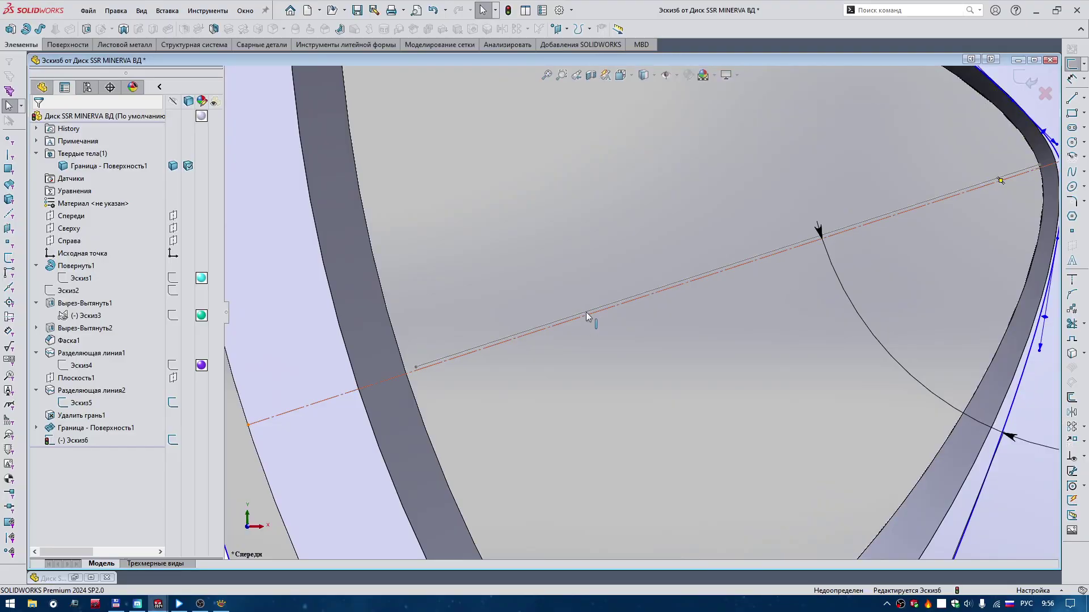
left_click(587, 311)
left_click(586, 313, "ctrl")
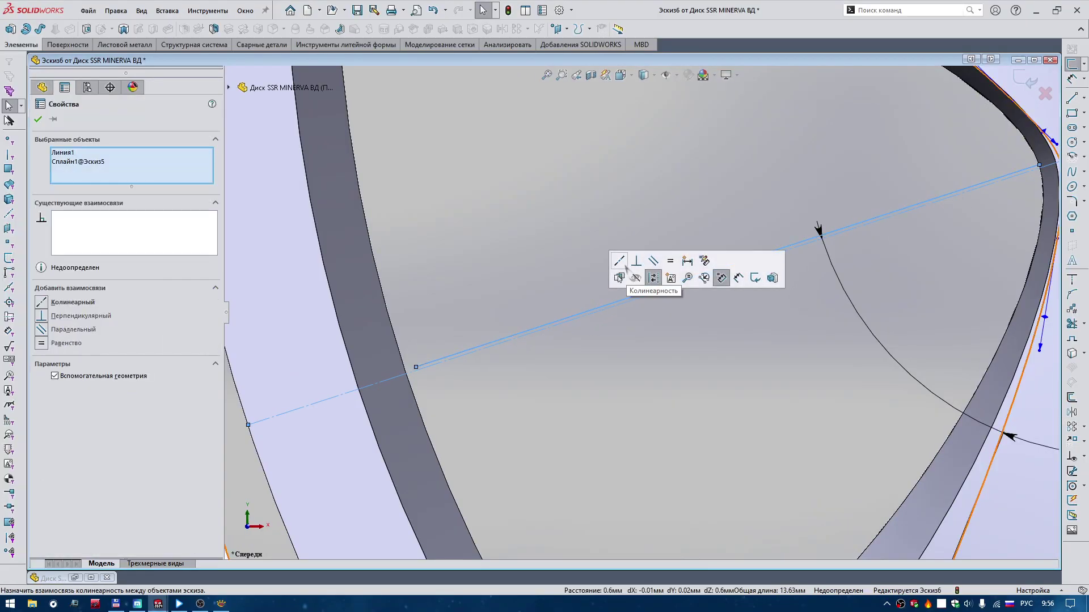
left_click(644, 281)
scroll(634, 339, "up", 3)
scroll(633, 339, "down", 1)
scroll(652, 329, "up", 2)
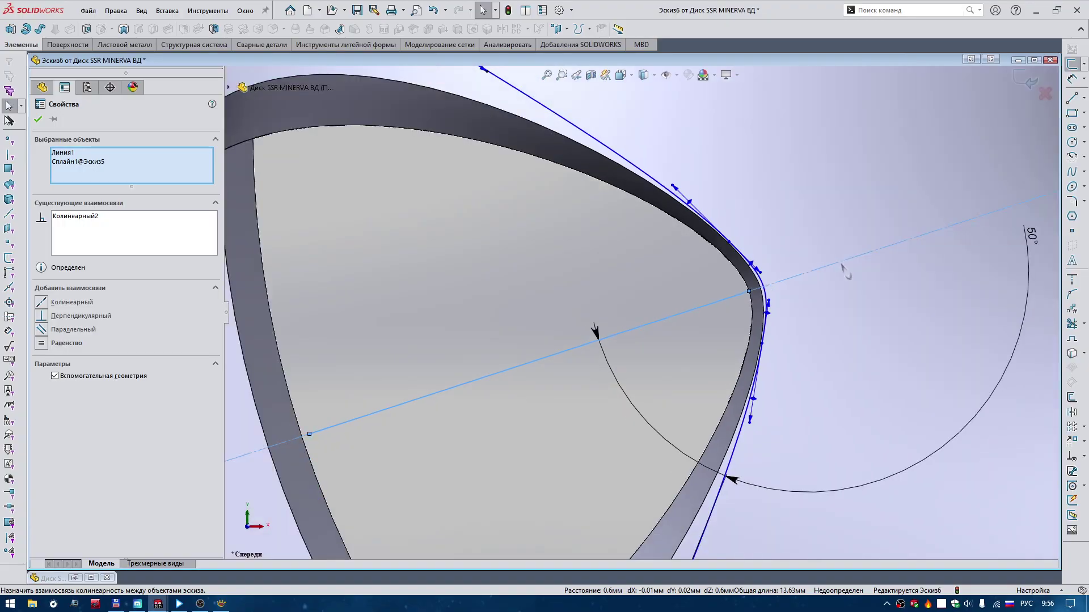
scroll(680, 318, "up", 2)
scroll(907, 250, "up", 1)
key("Escape")
scroll(866, 264, "down", 4)
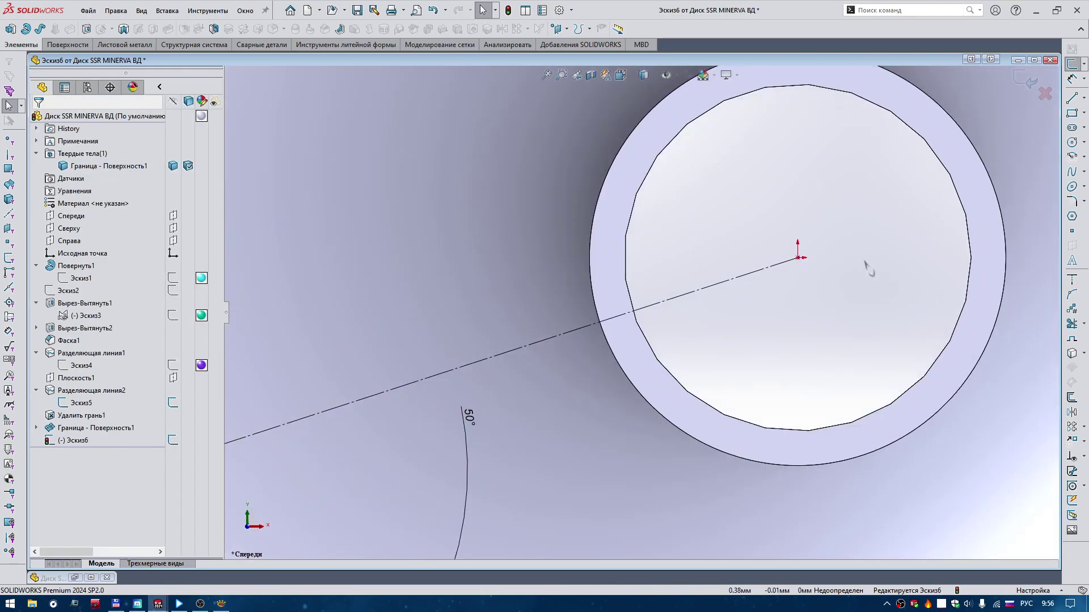
mouse_move(797, 258)
left_mouse_down()
mouse_move(790, 264)
mouse_move(820, 268)
left_mouse_up()
scroll(762, 317, "up", 4)
scroll(598, 333, "up", 2)
scroll(590, 334, "up", 1)
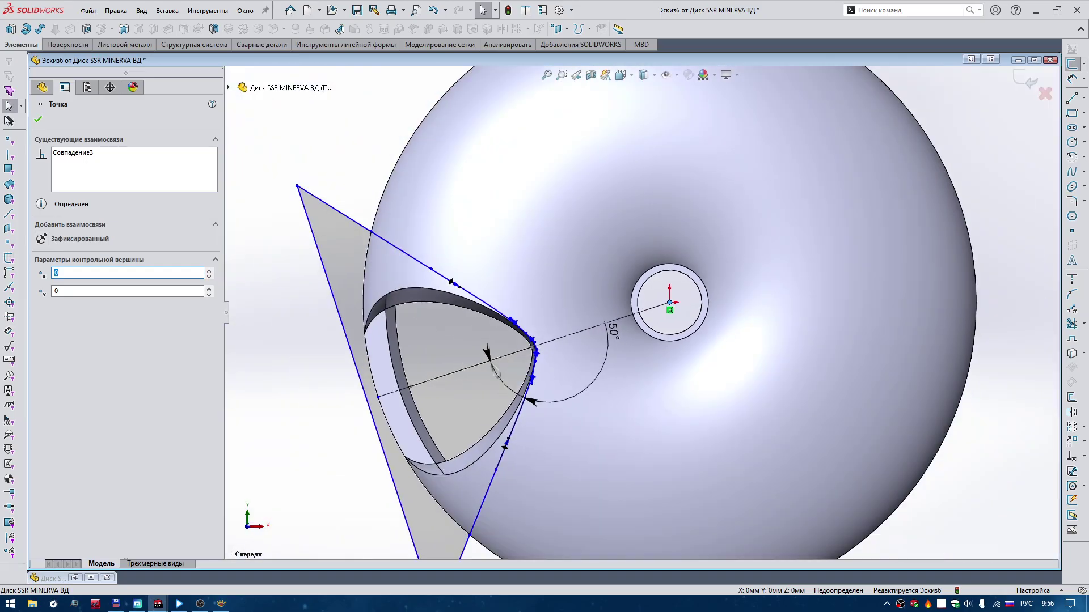
left_click(306, 391)
scroll(567, 363, "up", 2)
scroll(567, 368, "up", 1)
scroll(482, 408, "down", 1)
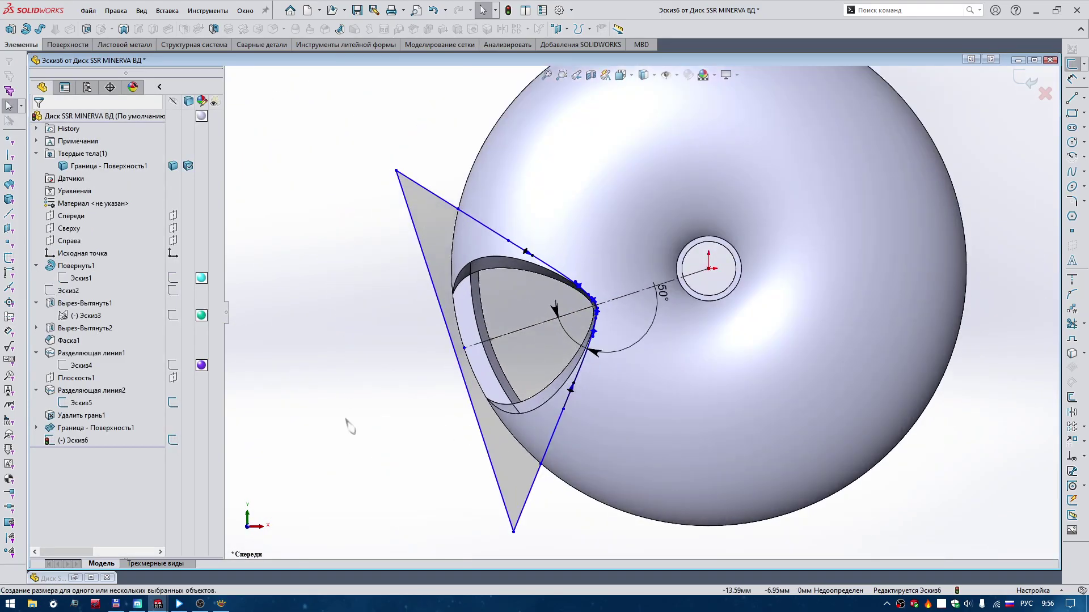
Step: Dimension the angle between the axis and the left sketch line to 50°
left_click(553, 442)
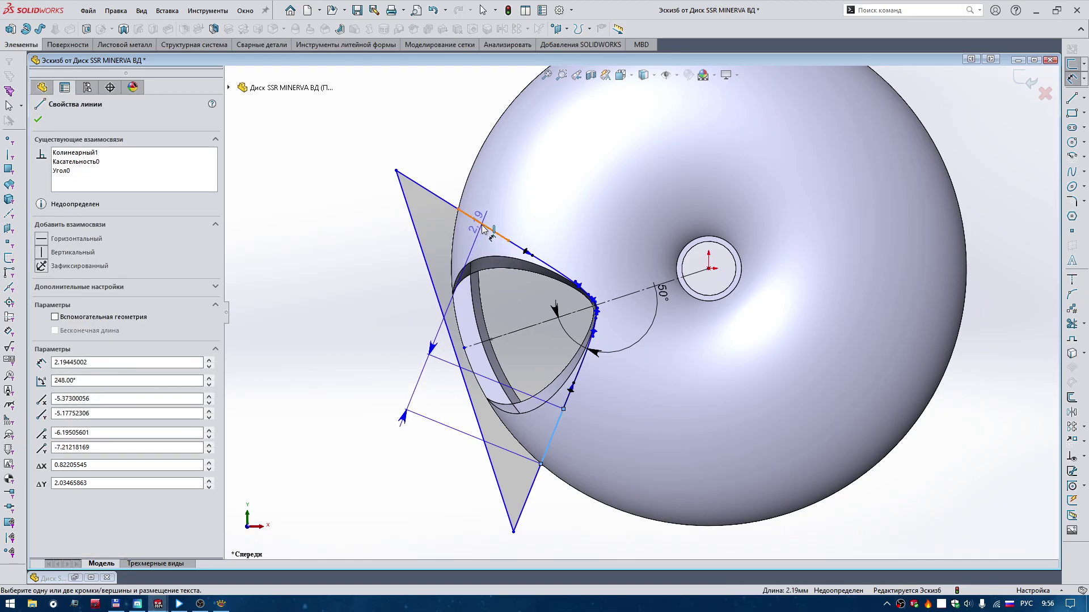
key("Escape")
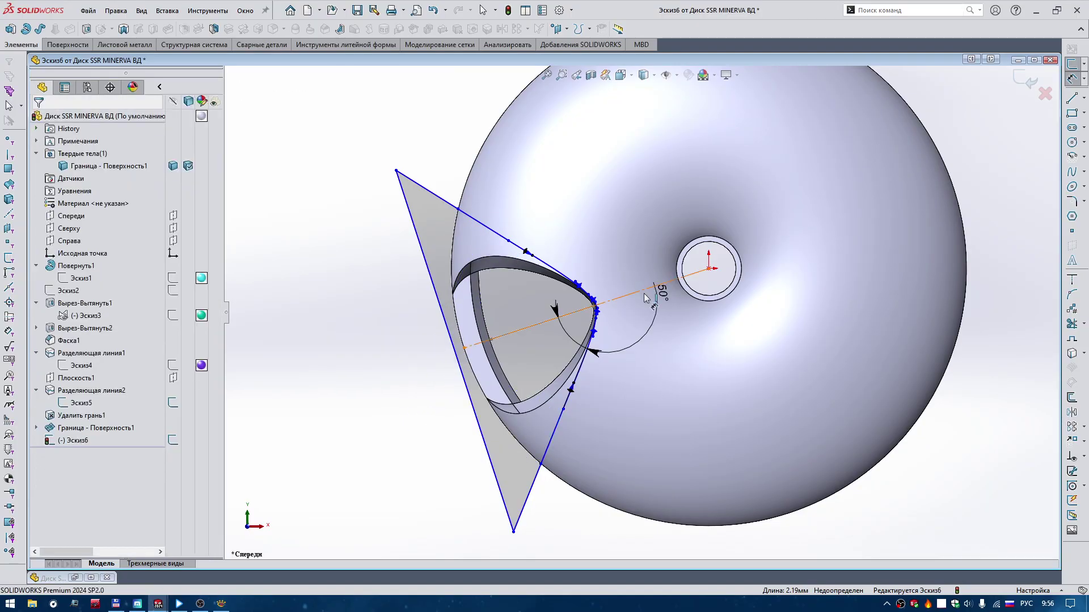
left_click(668, 298)
left_click(430, 438)
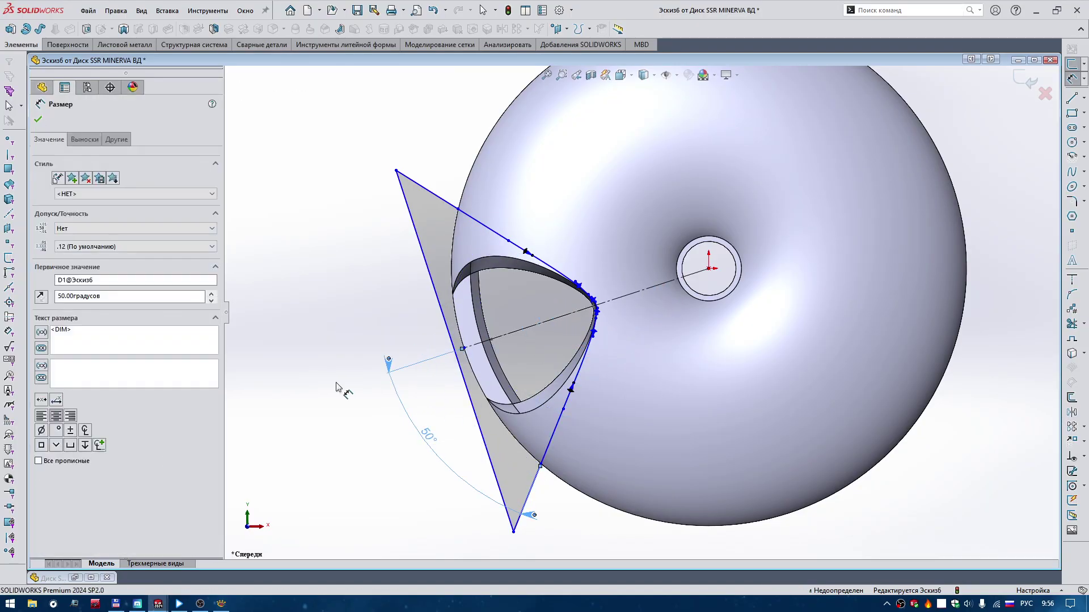
left_click(465, 350)
left_click(474, 372, "ctrl")
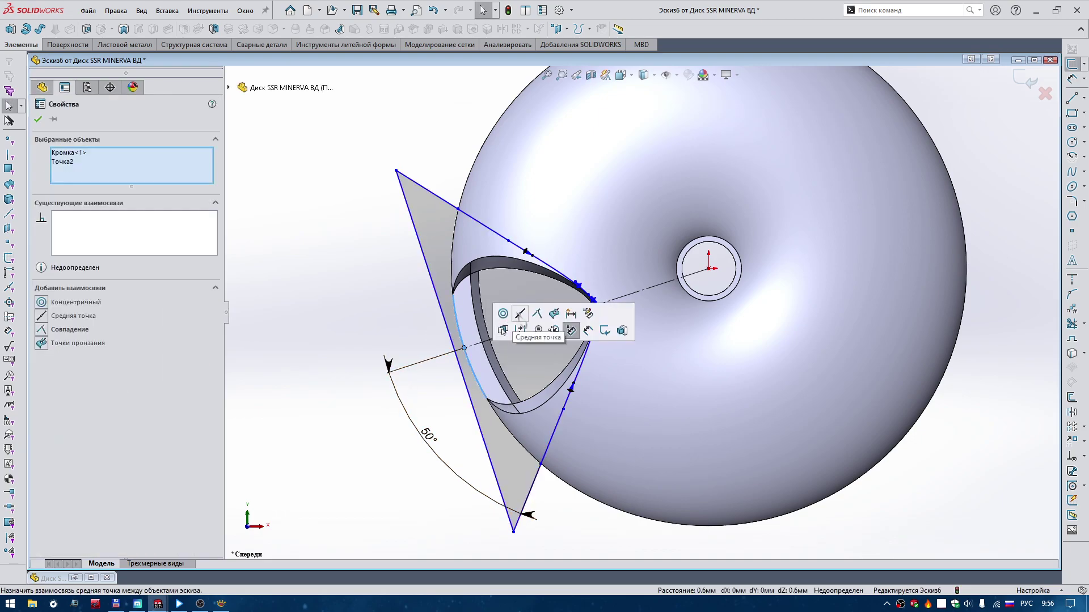
key("Escape")
Step: Make the curve endpoint coincident with the window-cut edge
scroll(620, 297, "down", 2)
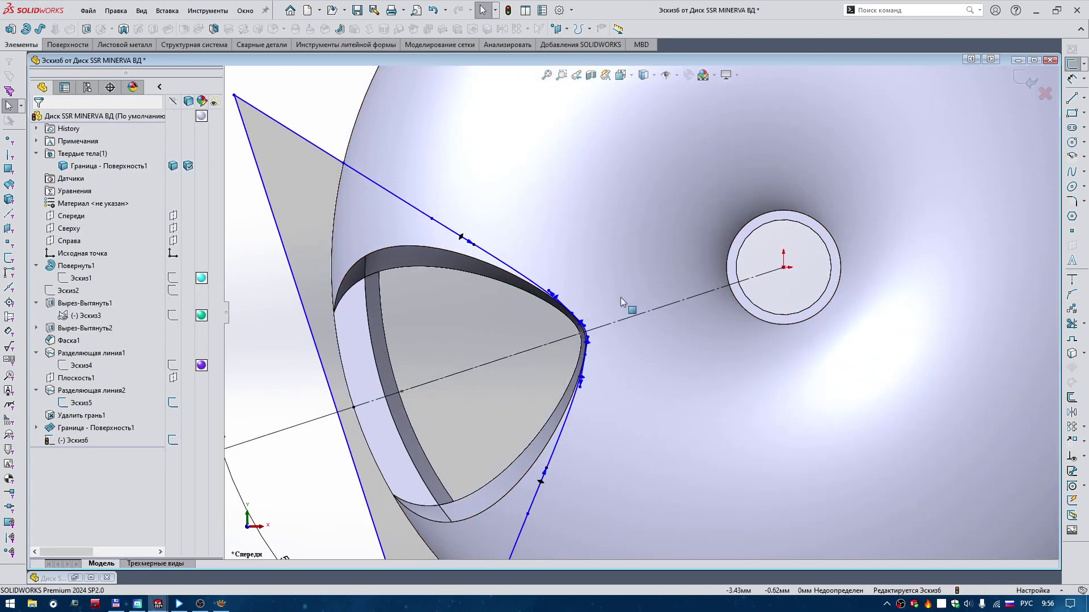
scroll(549, 312, "down", 3)
scroll(606, 357, "down", 2)
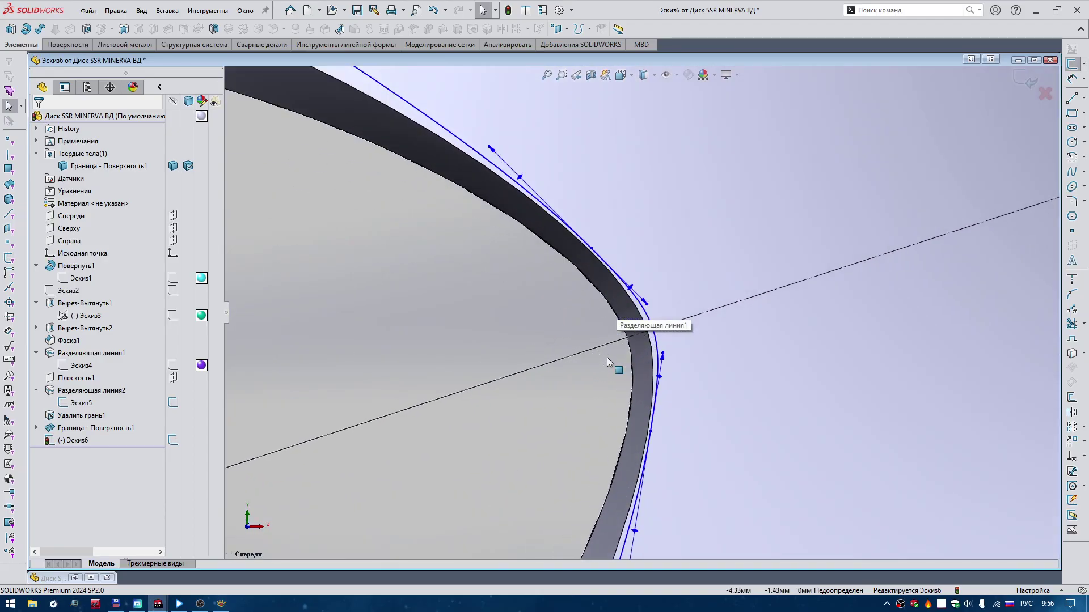
left_click(649, 432)
left_click(650, 429, "ctrl")
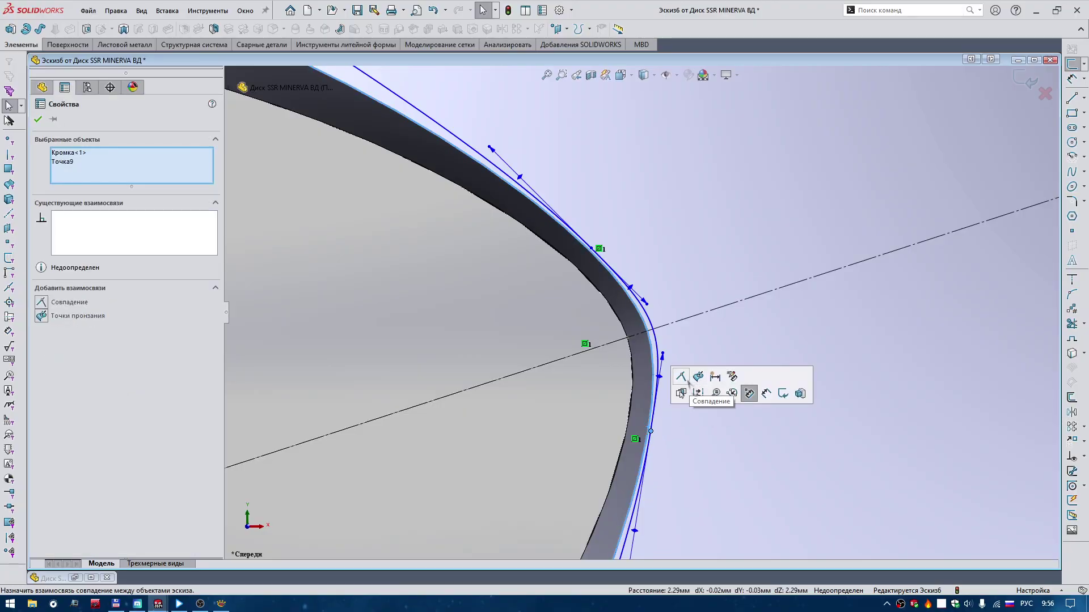
left_click(682, 376)
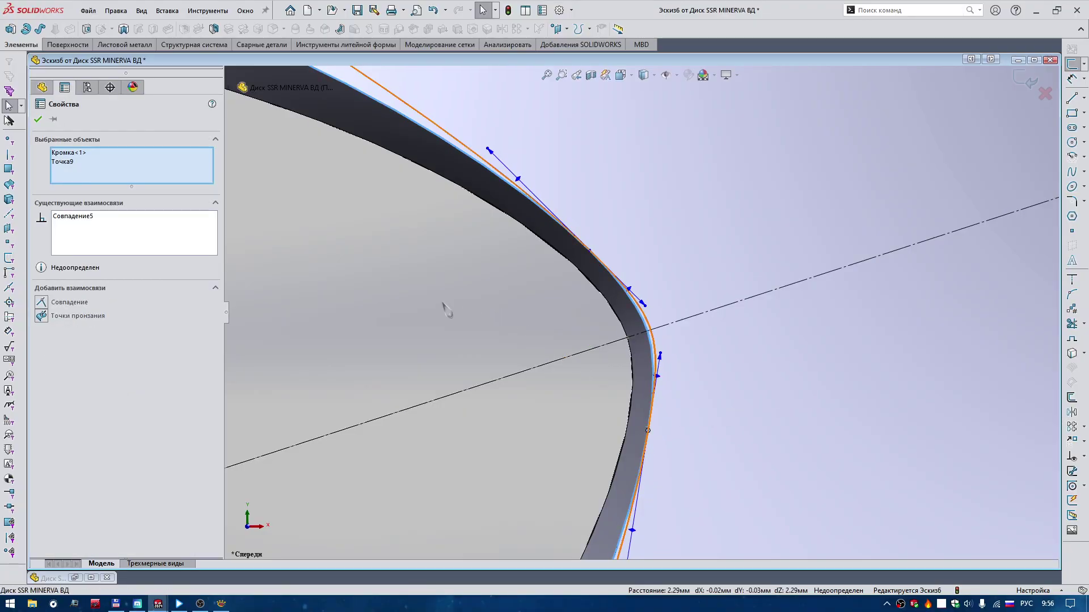
key("ctrl+a")
scroll(647, 323, "up", 3)
scroll(647, 324, "up", 3)
Step: Select the tip curve Сплайн1 with the upper and lower curves, adding no relation
left_click(654, 318)
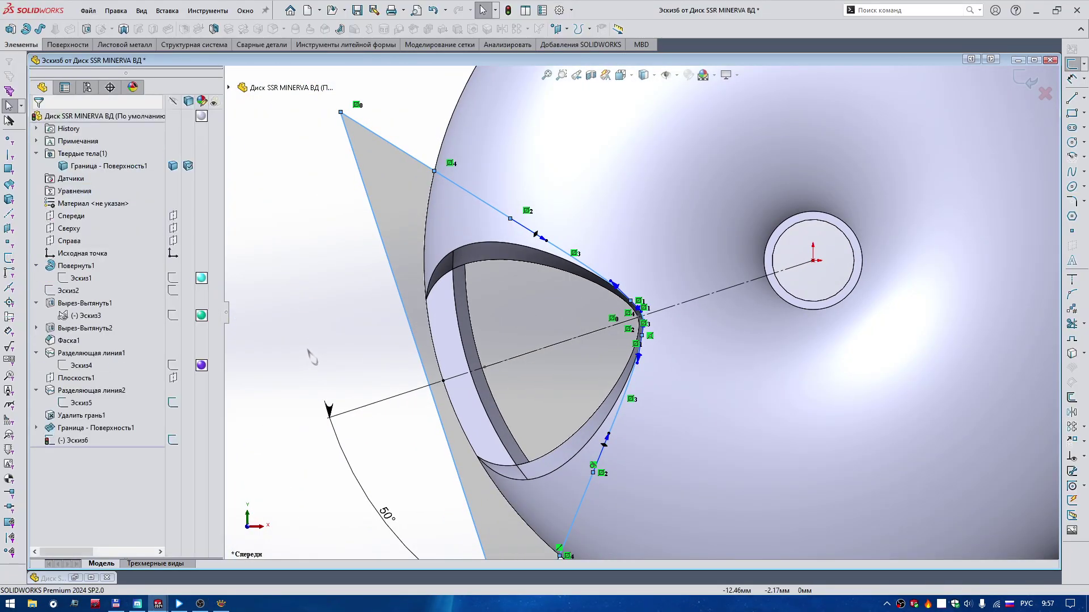
scroll(653, 318, "down", 5)
scroll(579, 291, "down", 4)
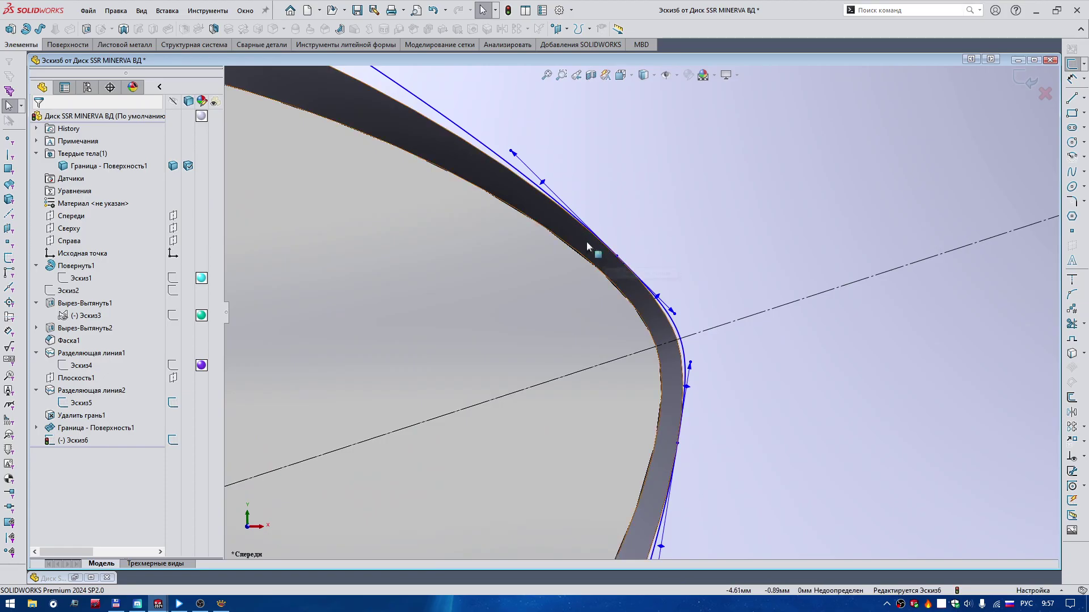
left_click(681, 340)
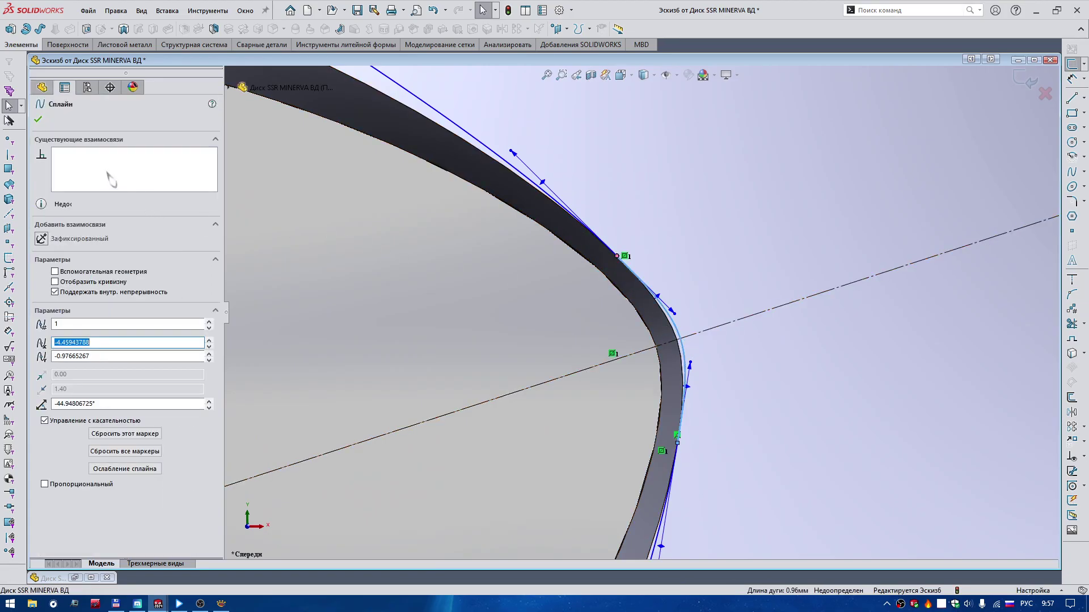
left_click(499, 160, "ctrl")
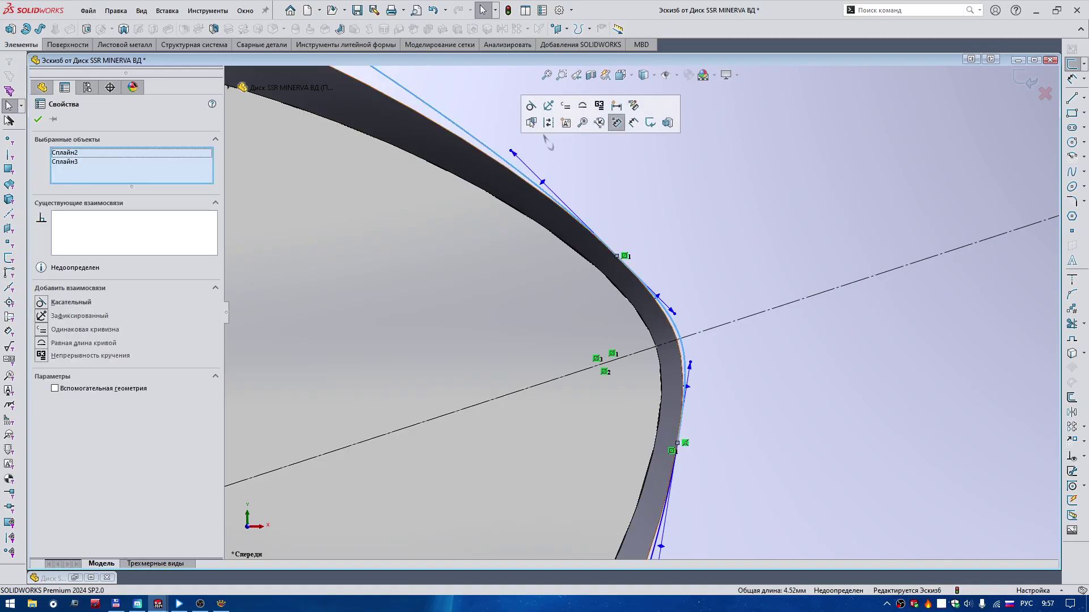
scroll(633, 386, "up", 3)
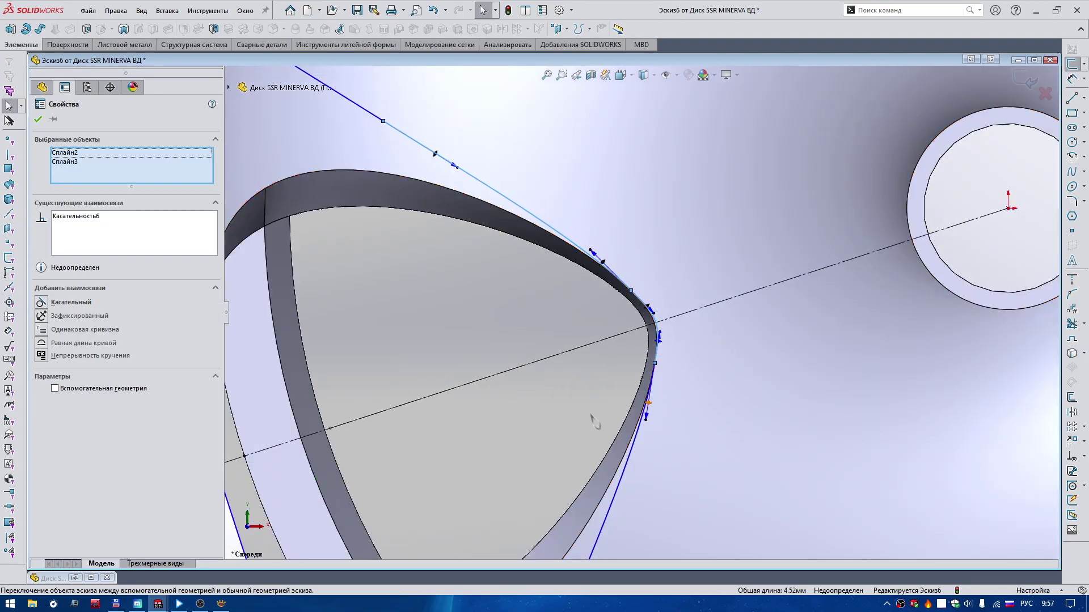
key("Escape")
left_click(657, 353)
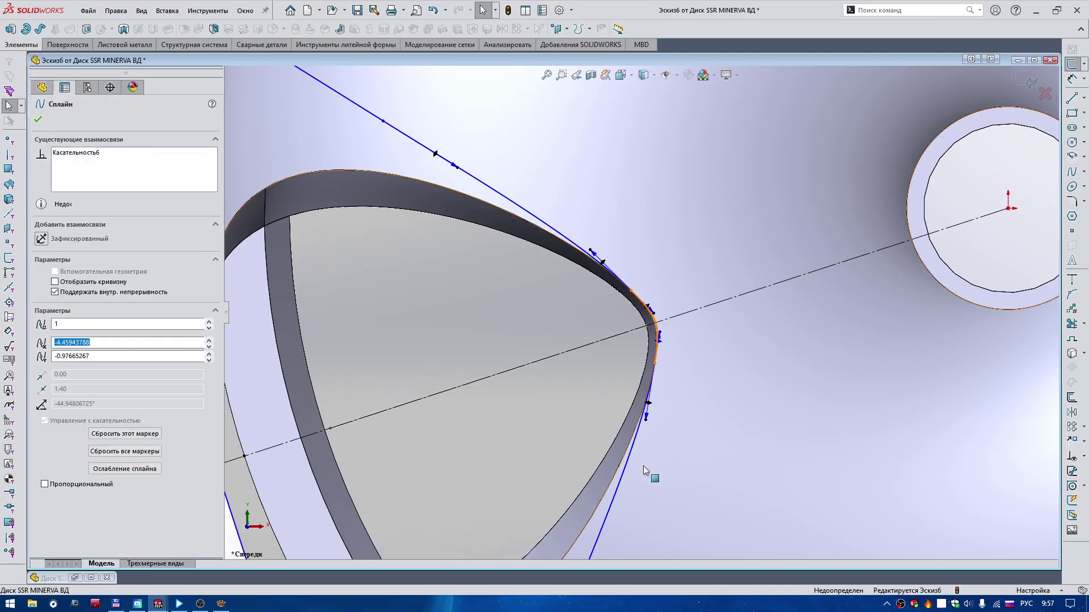
left_click(628, 461, "ctrl")
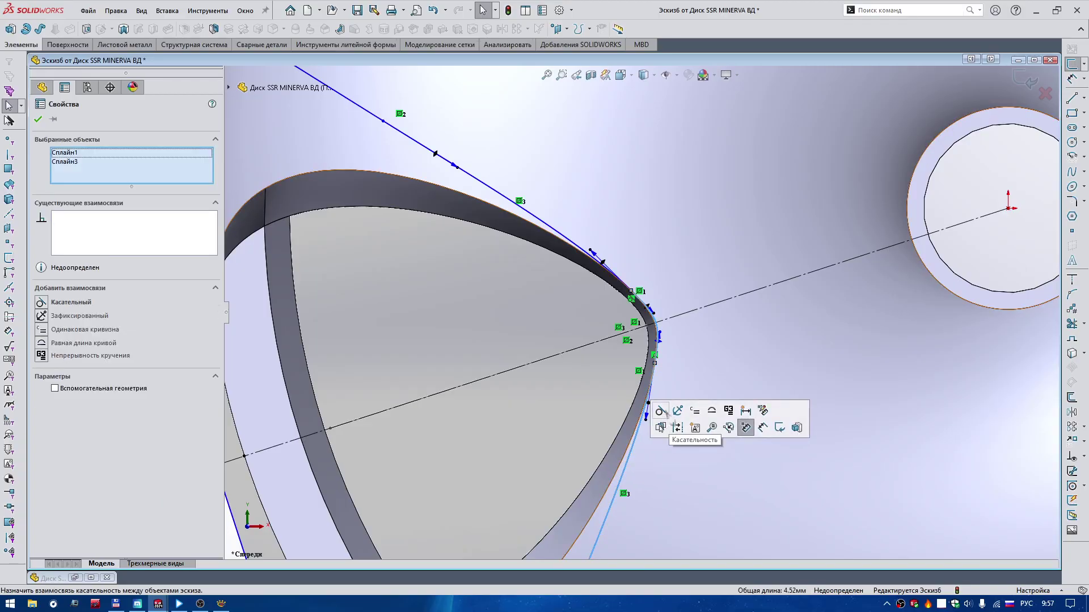
key("Escape")
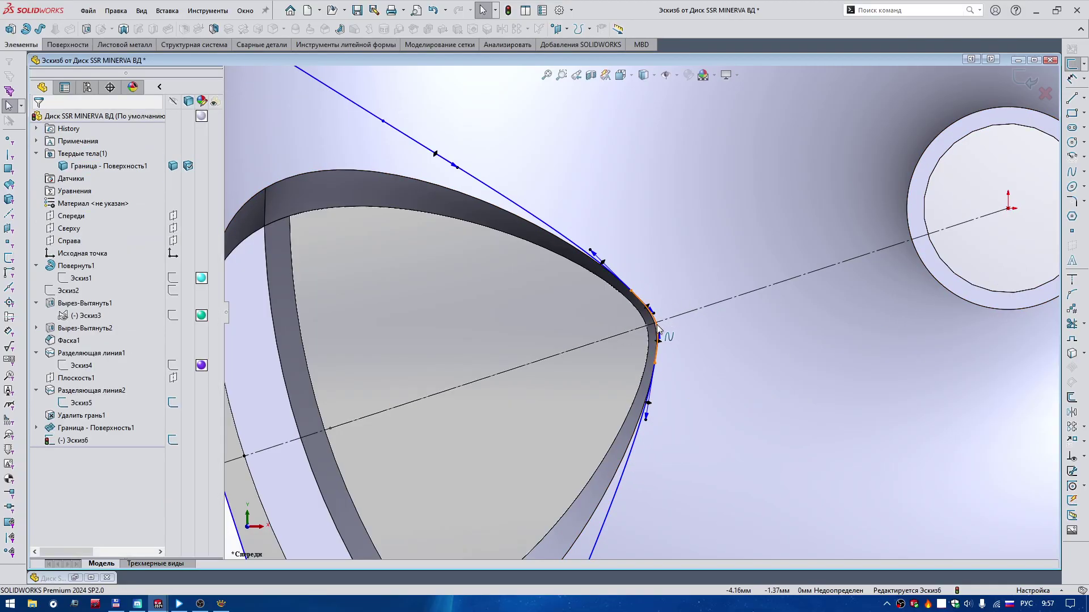
Step: Make the tip curve Сплайн1 tangent to the window-cut edge
scroll(652, 388, "down", 2)
scroll(652, 388, "down", 1)
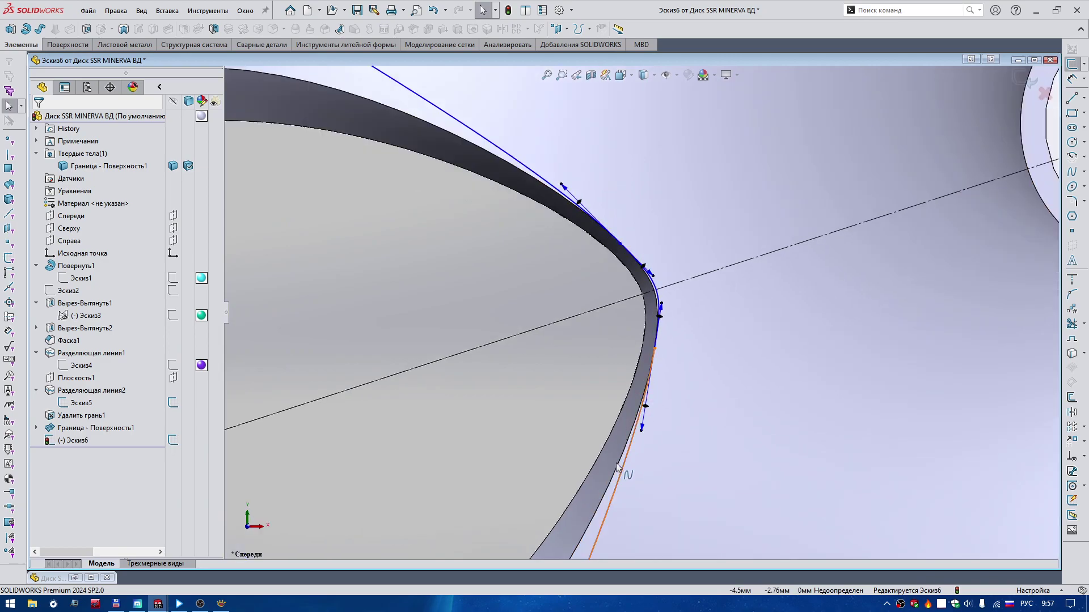
scroll(658, 369, "down", 1)
scroll(653, 380, "down", 1)
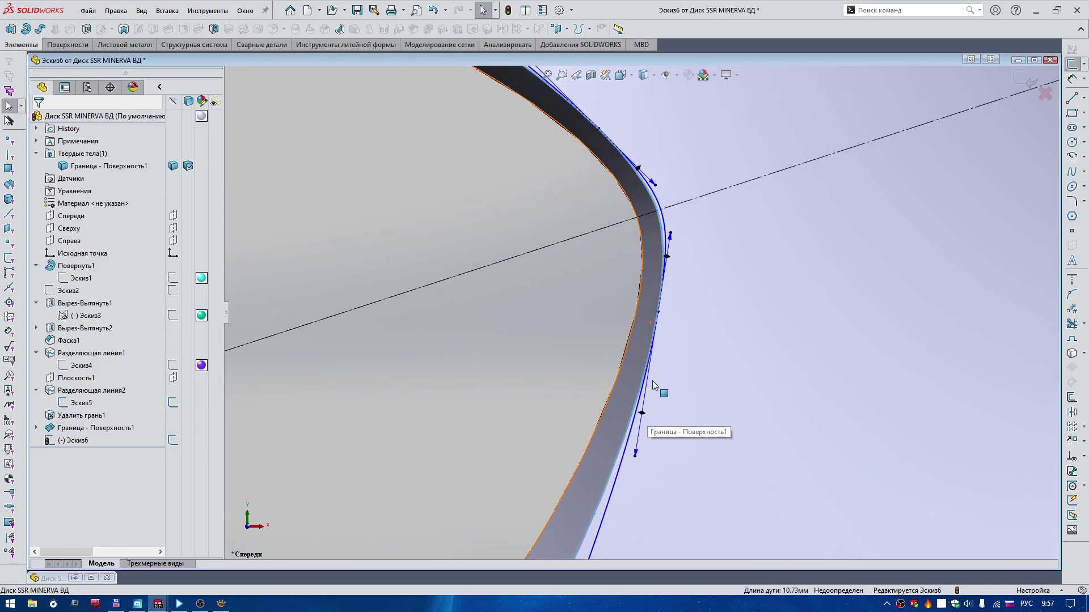
left_click(625, 463)
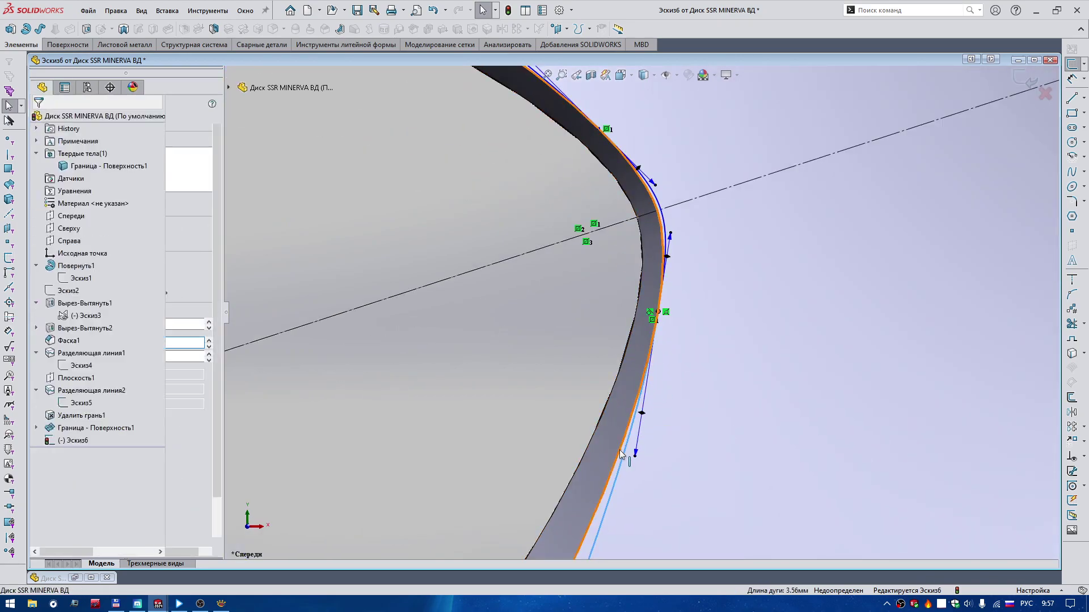
left_click(636, 448, "ctrl")
left_click(653, 400)
scroll(608, 320, "up", 2)
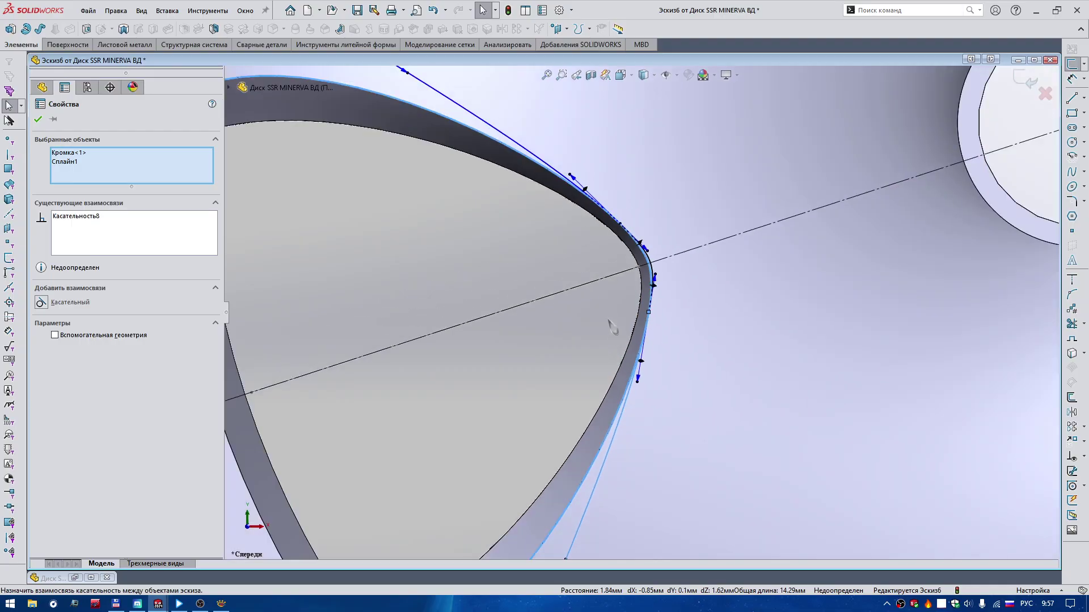
scroll(608, 320, "up", 3)
key("Escape")
Step: Make the upper curve tangent to the edge and delete the conflicting Касательность9 relation
scroll(595, 255, "down", 3)
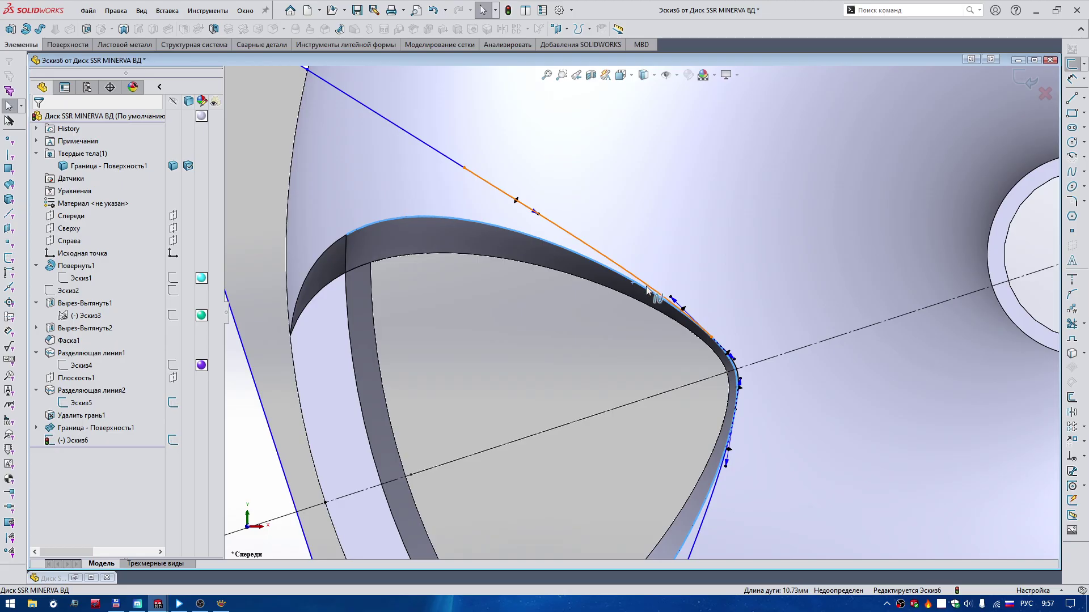
left_click(648, 290, "ctrl")
left_click(765, 252)
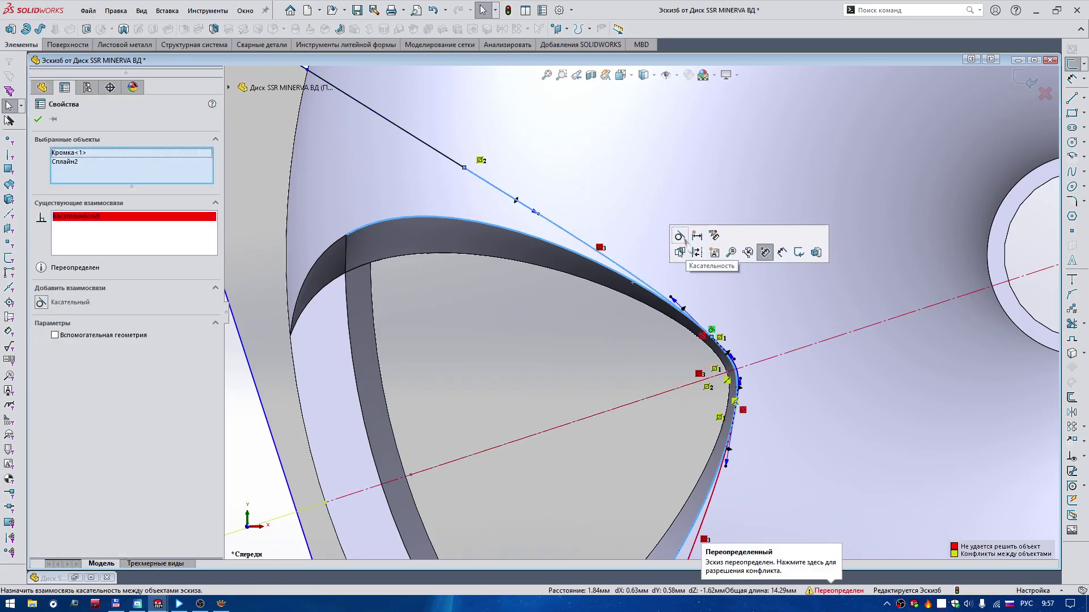
right_click(171, 217)
left_click(226, 237)
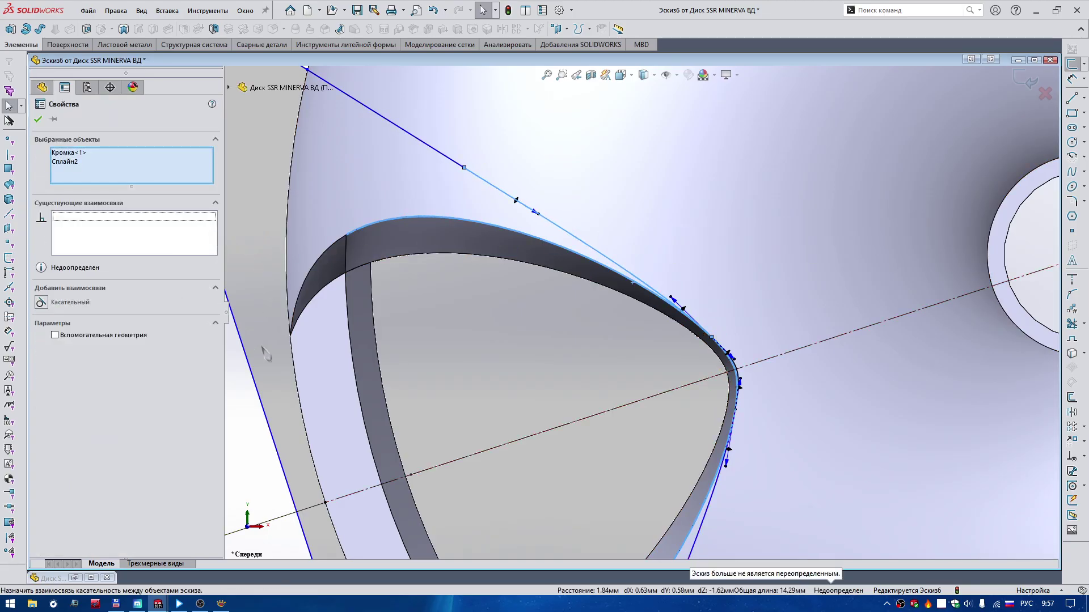
scroll(317, 357, "up", 2)
key("Escape")
left_click(596, 262)
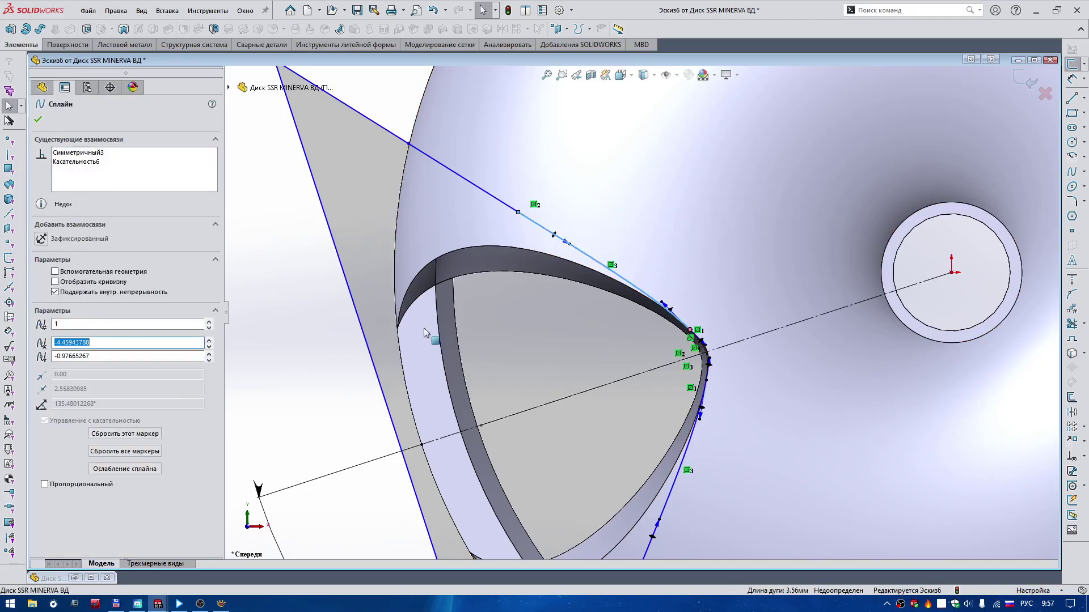
key("Escape")
scroll(665, 422, "up", 2)
scroll(688, 252, "down", 4)
scroll(689, 250, "up", 2)
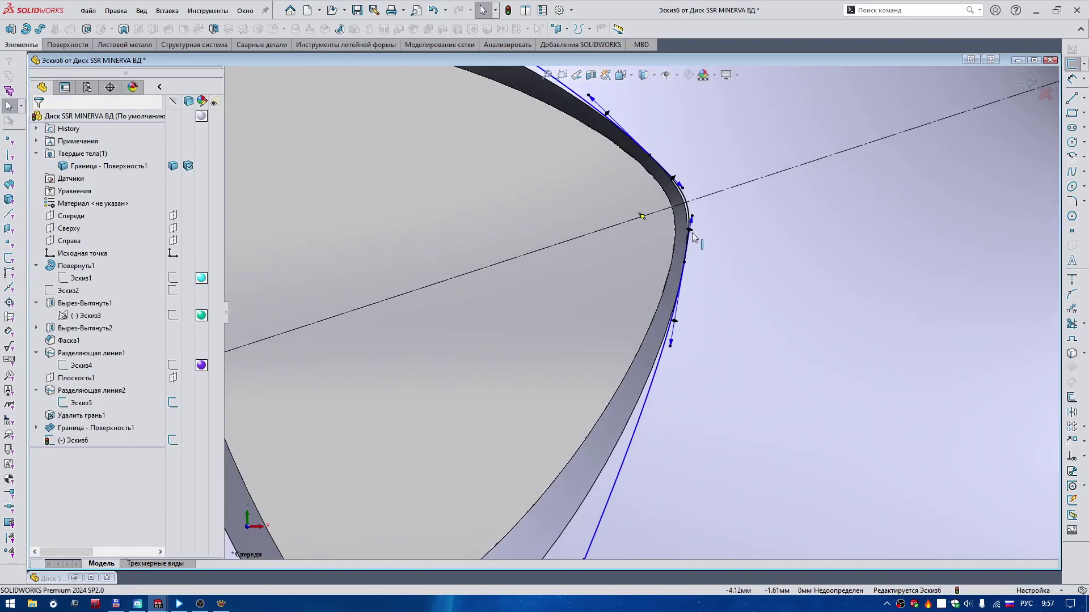
scroll(691, 258, "up", 1)
scroll(692, 258, "down", 3)
Step: Show the outline of Эскиз3 under Вырез-Вытянуть2 over the window cut
scroll(696, 251, "up", 3)
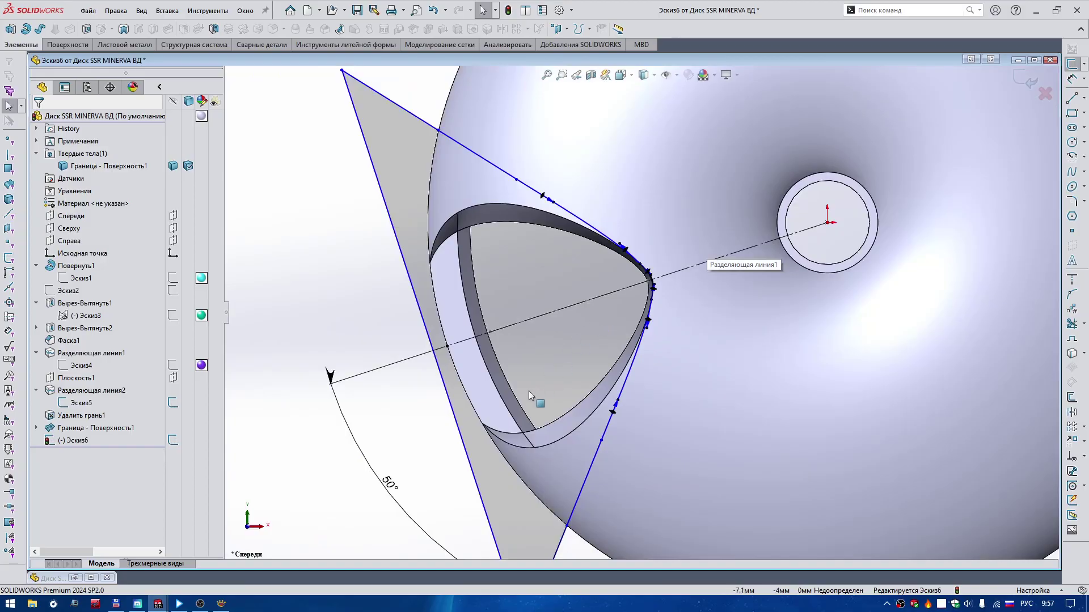
scroll(529, 390, "up", 1)
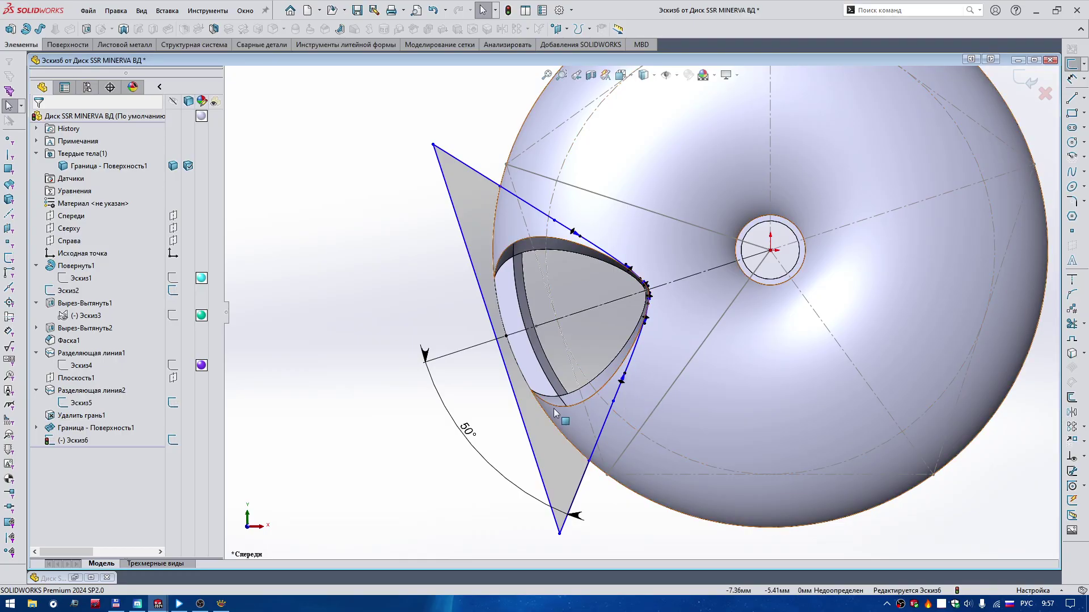
left_click(85, 315)
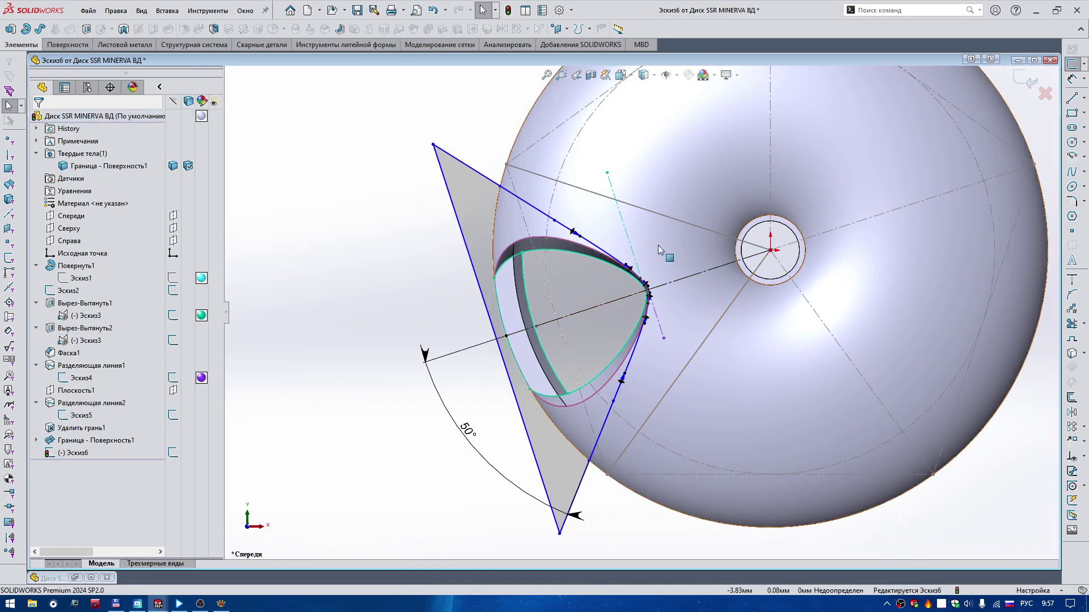
scroll(626, 235, "up", 1)
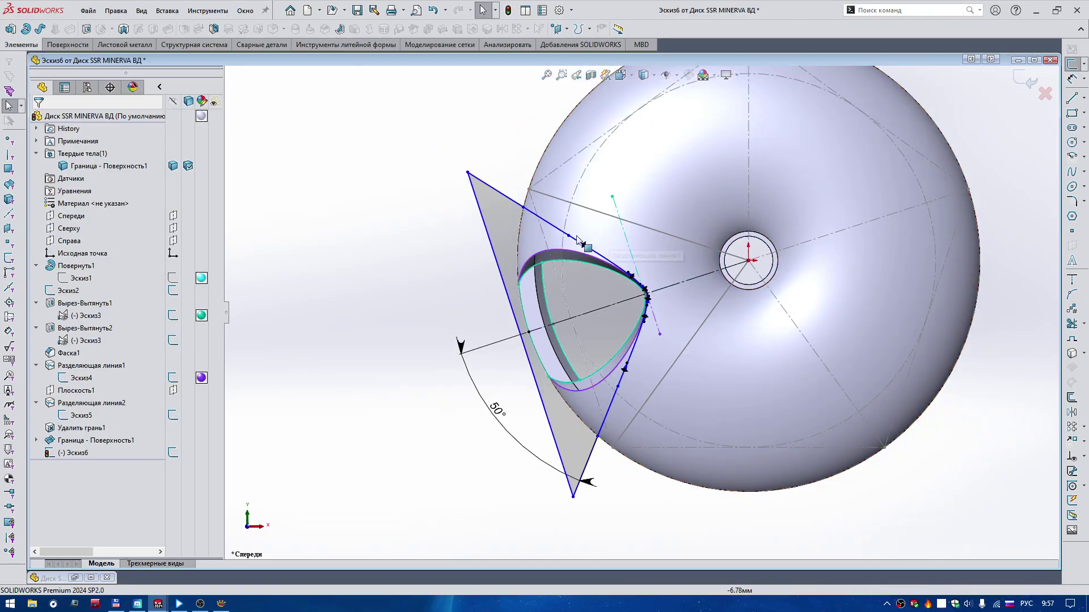
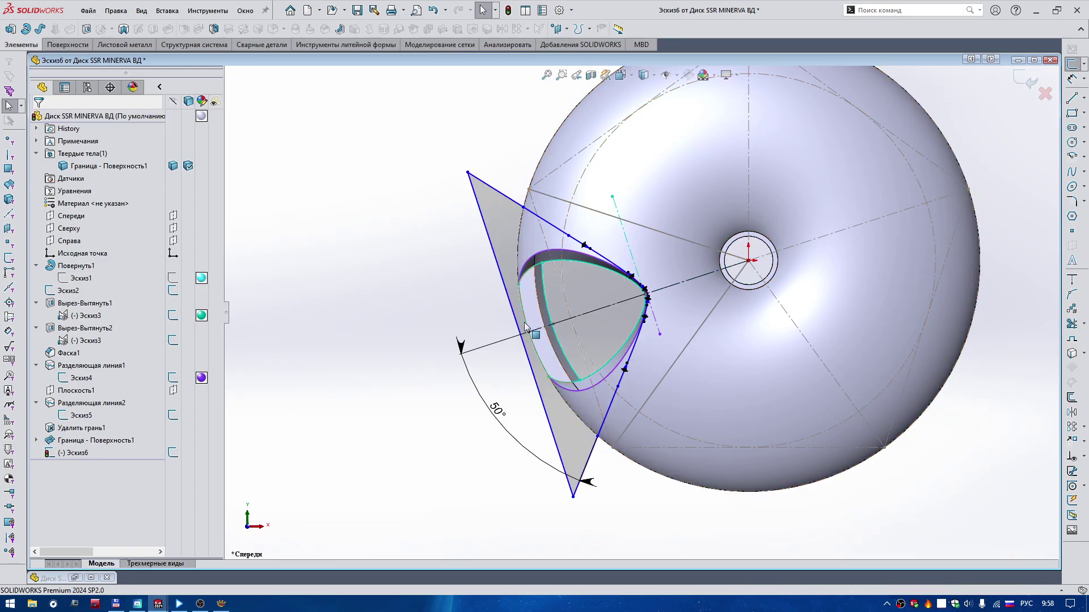
Step: Zoom in to check the triangular Эскиз6 profile with its 50° angle, then exit the sketch
scroll(655, 340, "down", 2)
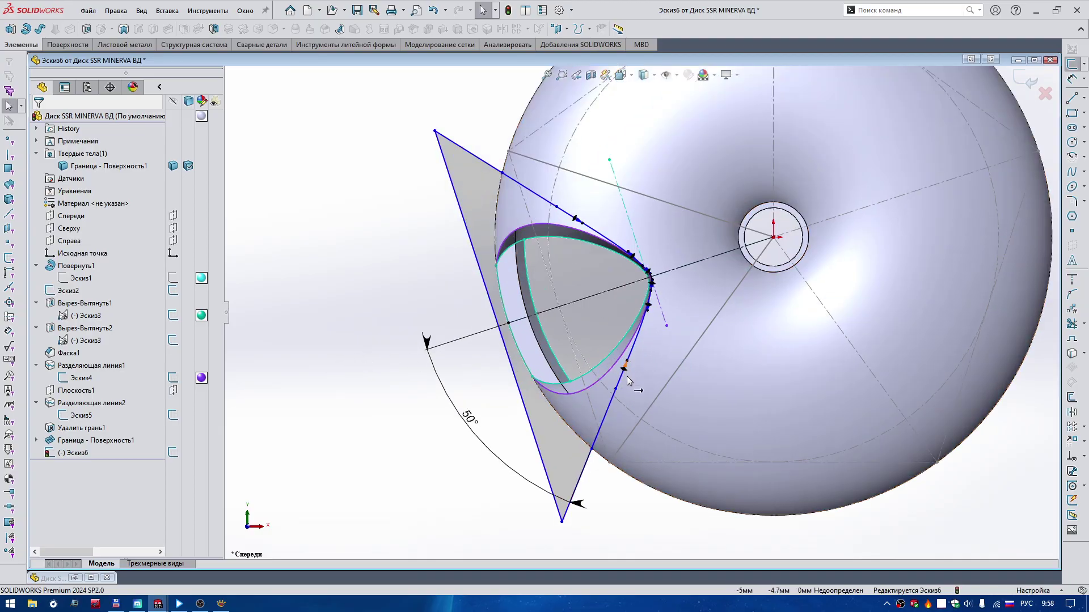
scroll(627, 376, "down", 2)
scroll(632, 362, "down", 2)
scroll(637, 354, "down", 2)
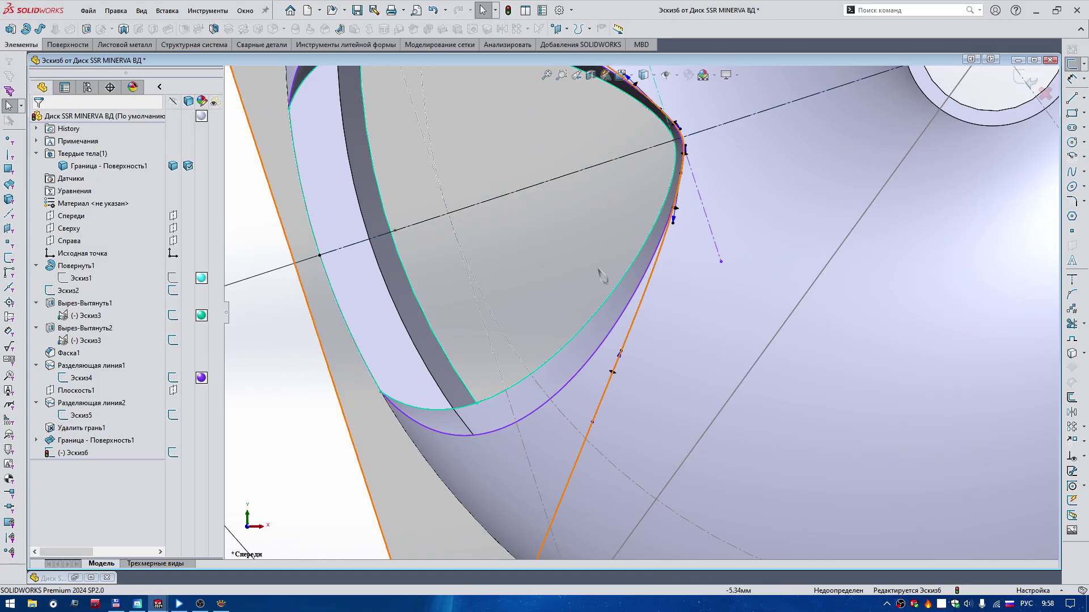
scroll(630, 340, "up", 3)
scroll(652, 318, "up", 1)
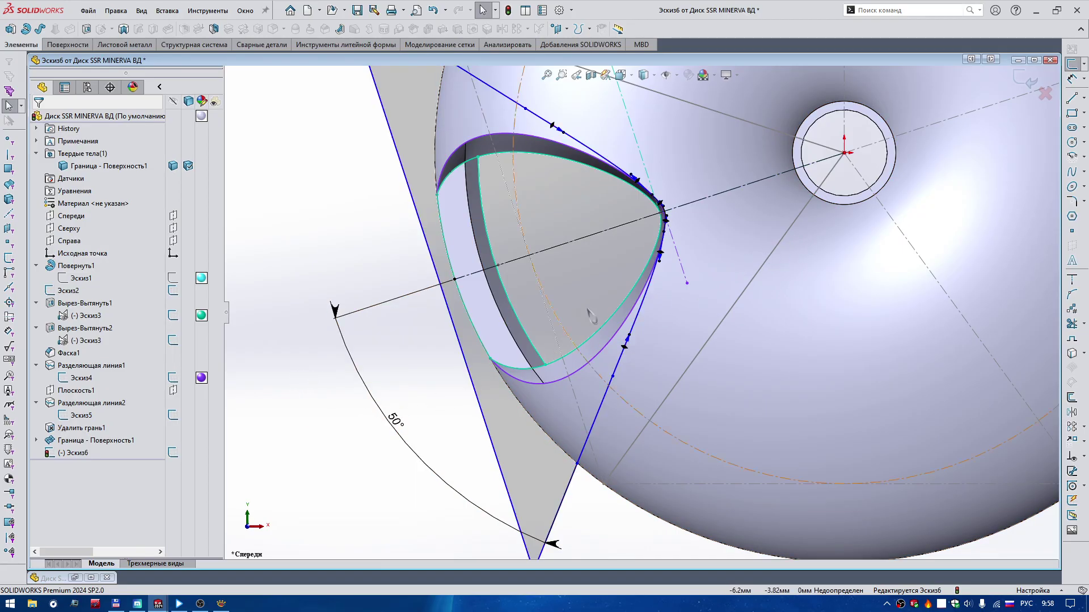
scroll(633, 362, "down", 1)
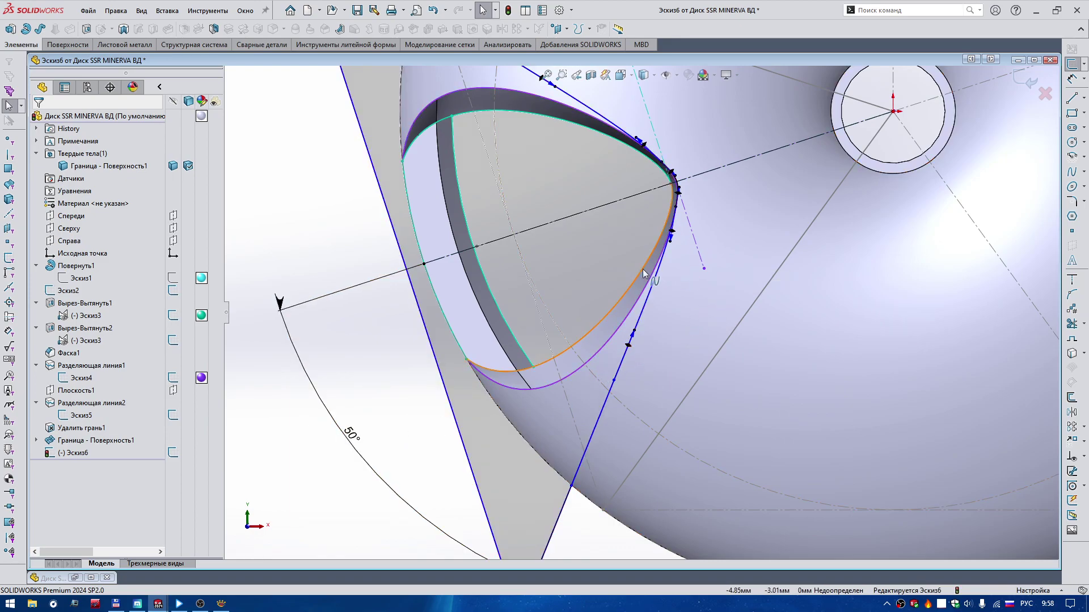
scroll(657, 284, "up", 2)
scroll(601, 263, "up", 2)
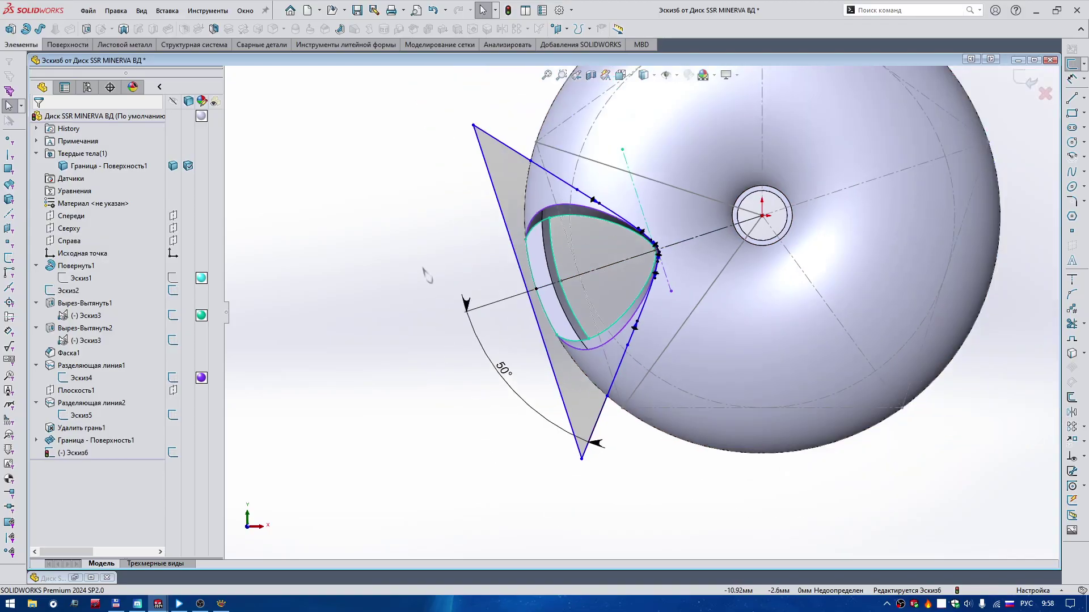
scroll(544, 132, "down", 3)
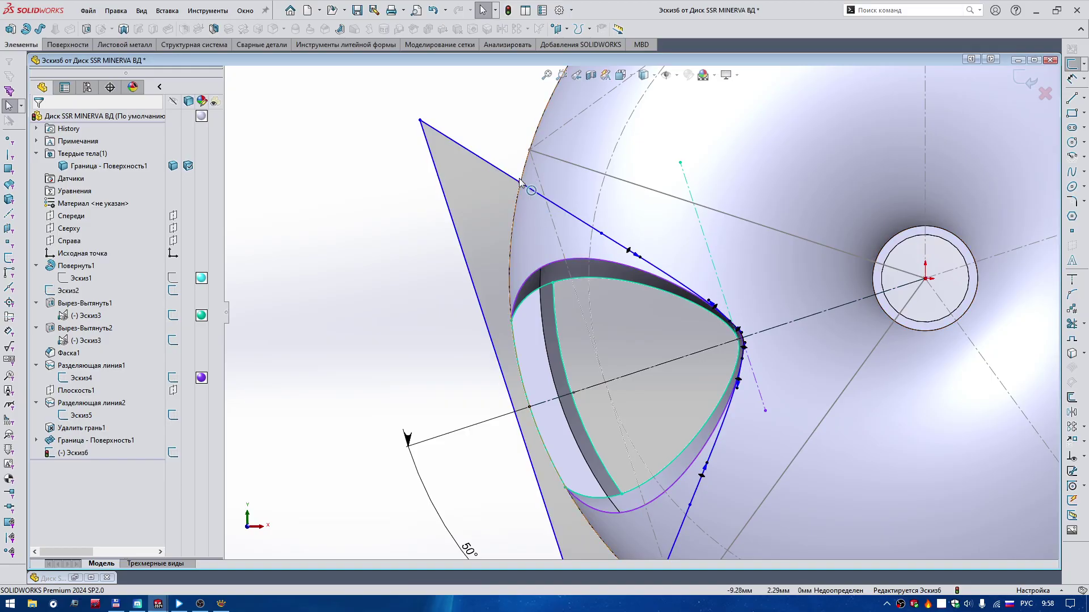
scroll(648, 259, "up", 3)
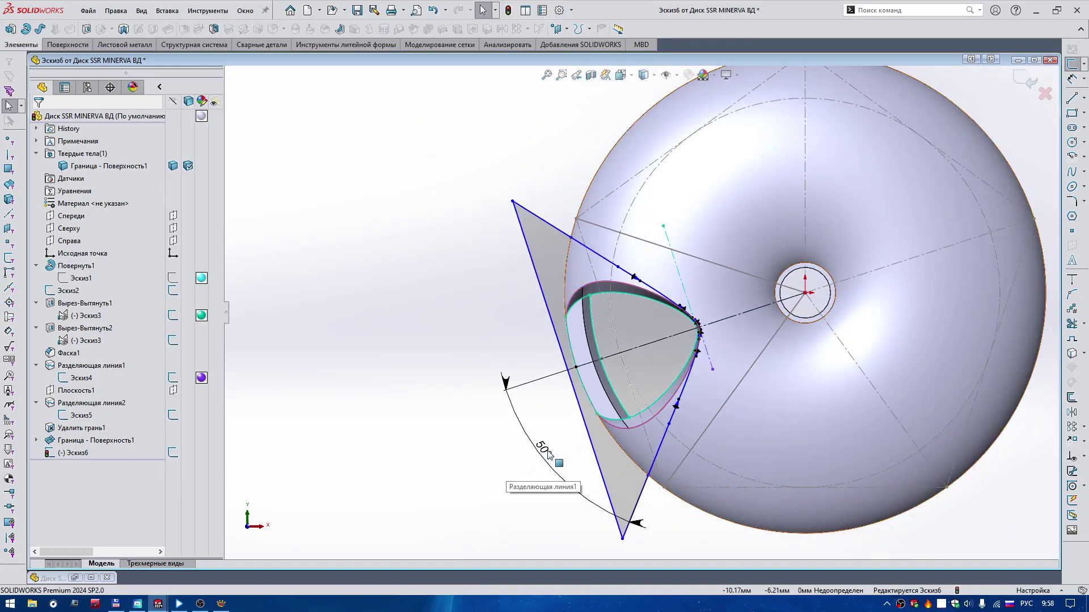
scroll(655, 436, "down", 3)
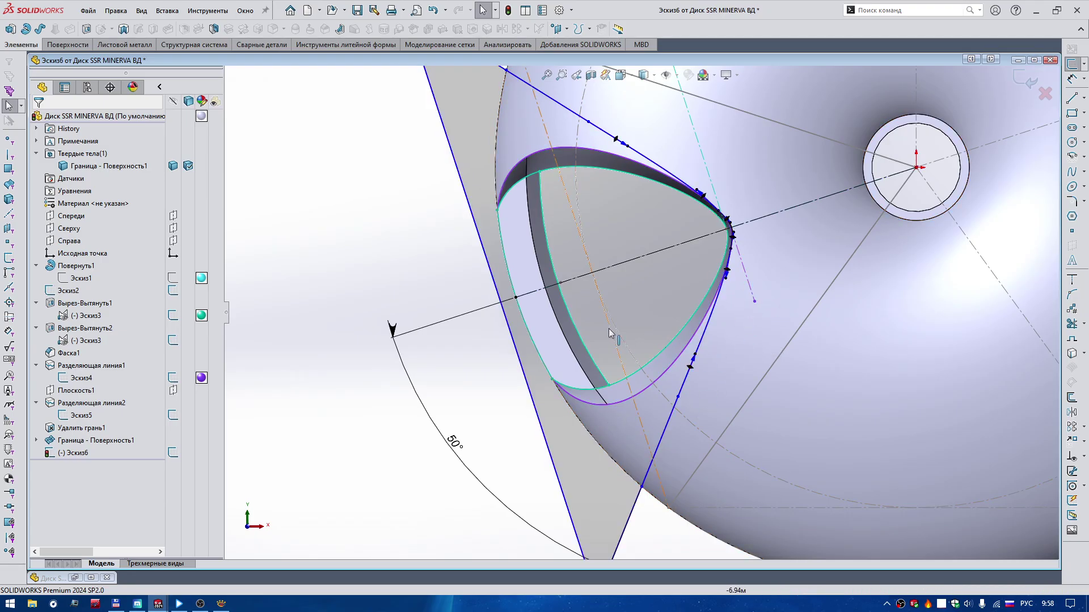
left_click(1026, 89)
scroll(418, 393, "up", 1)
scroll(370, 384, "up", 2)
Step: Project Эскиз6 onto the sphere face as a split line, then hide Эскиз2's reference circles and radial lines
right_click_drag(379, 371, 448, 309)
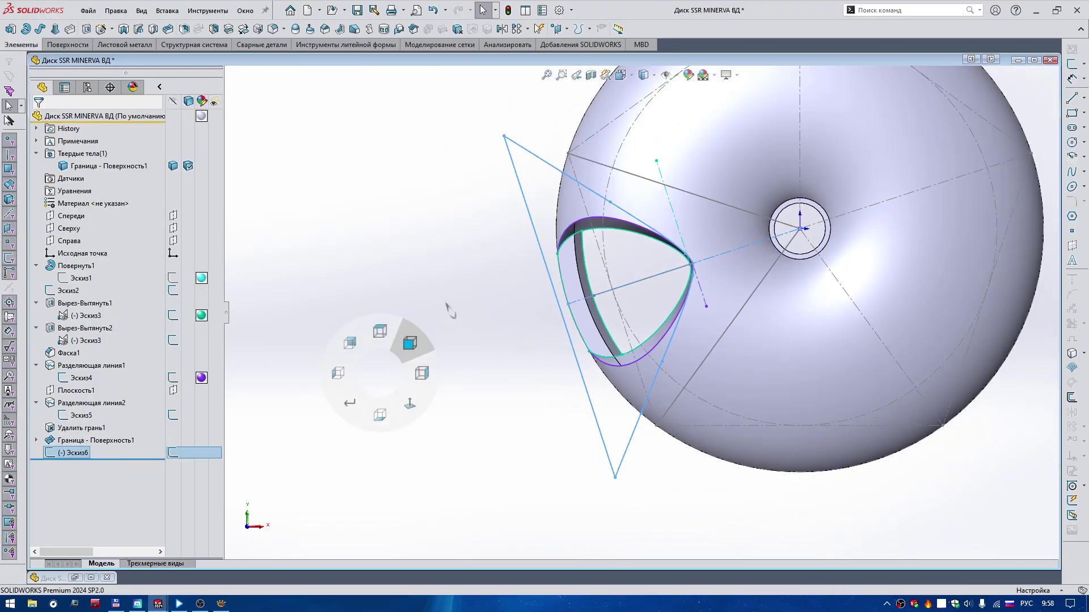
left_click(91, 579)
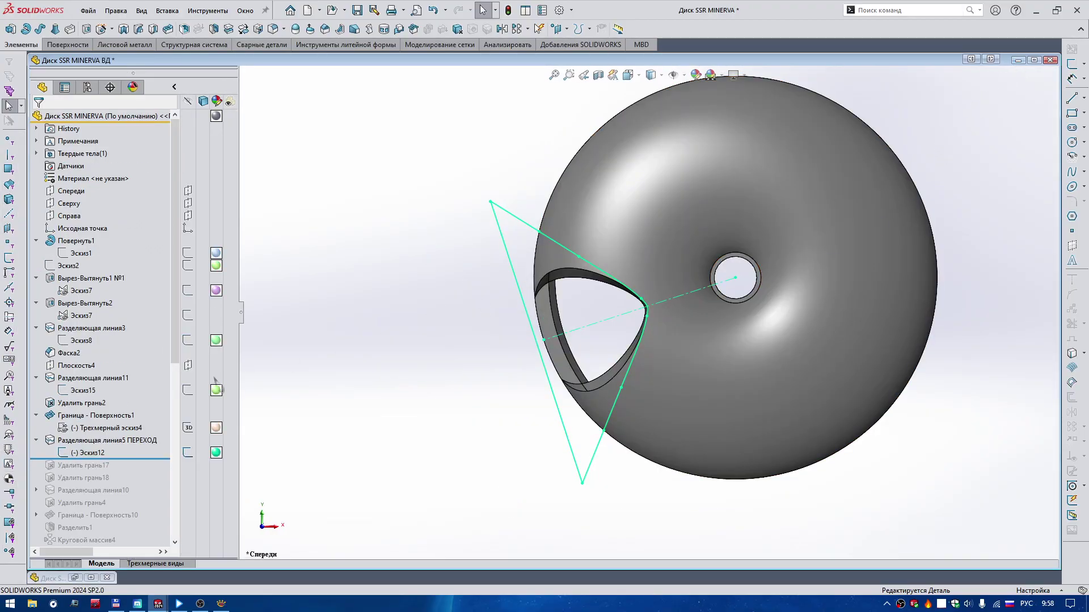
left_click(1018, 60)
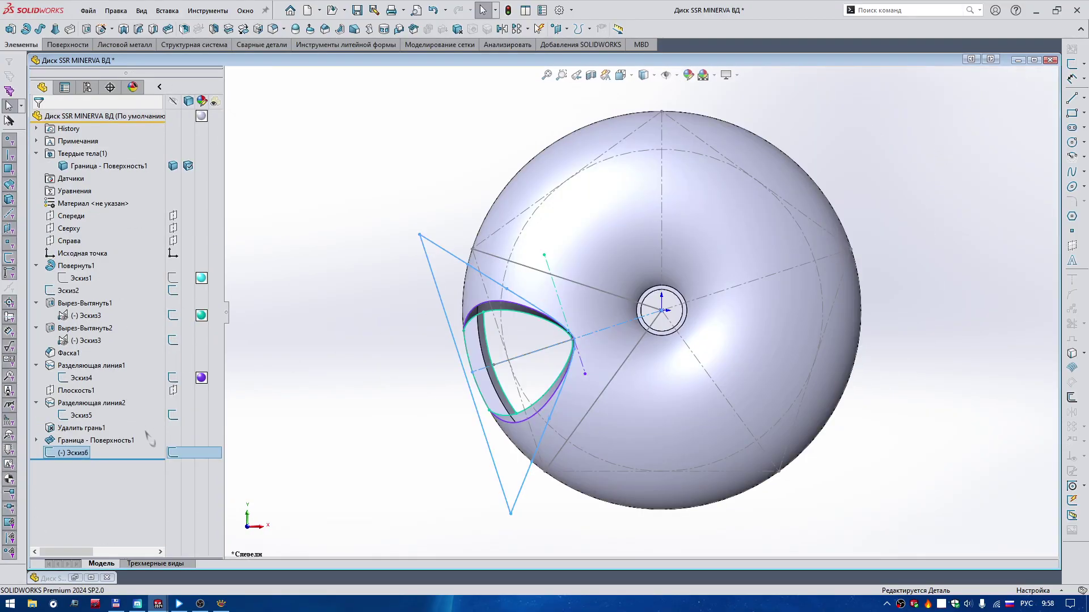
left_click(590, 29)
left_click(601, 41)
left_click(533, 264)
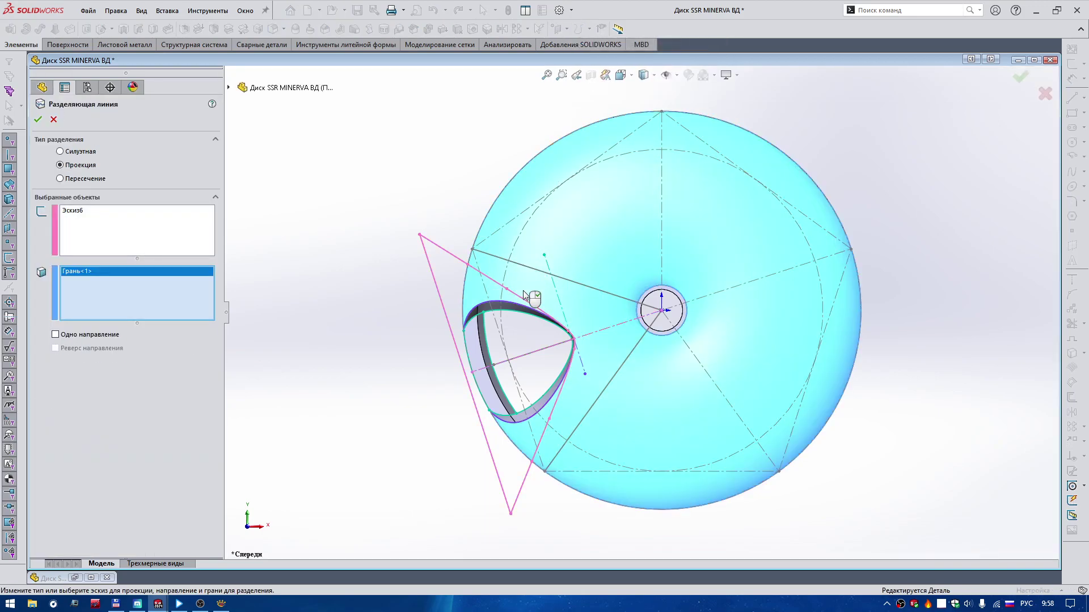
key("Return")
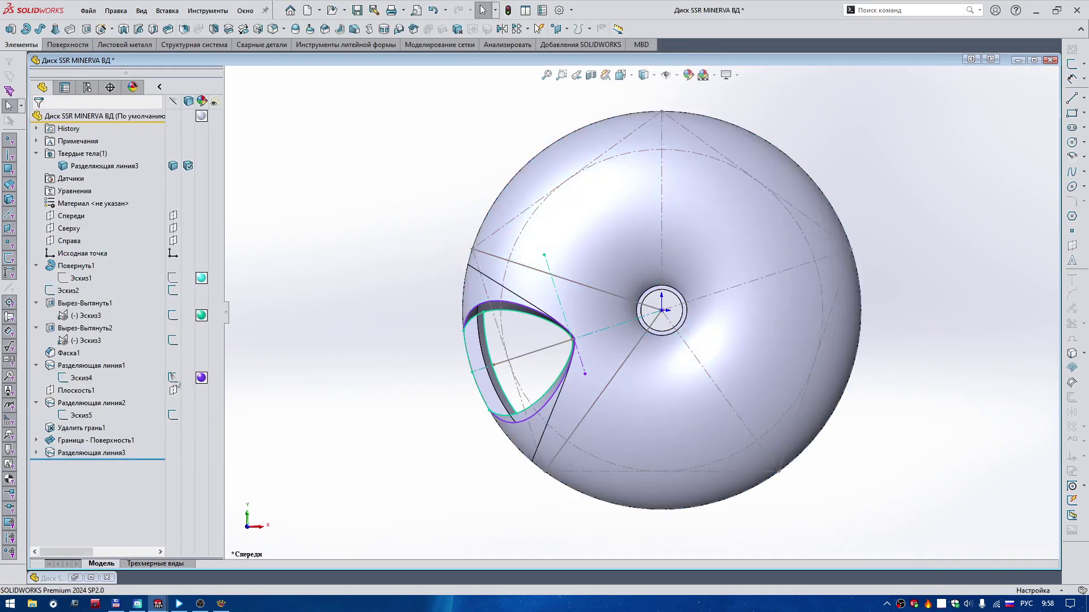
left_click(173, 290)
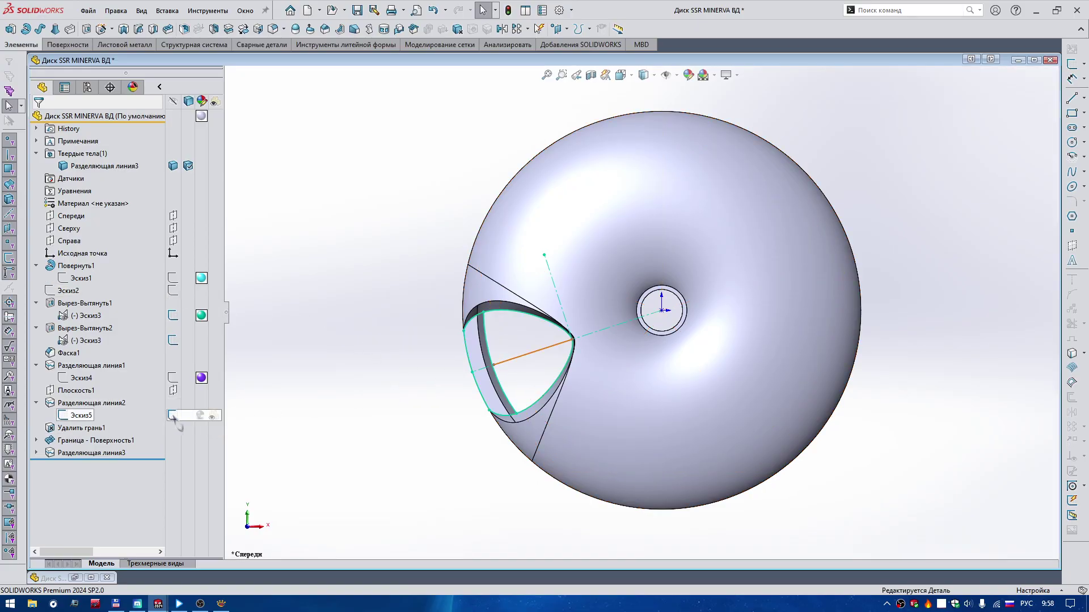
left_click(36, 453)
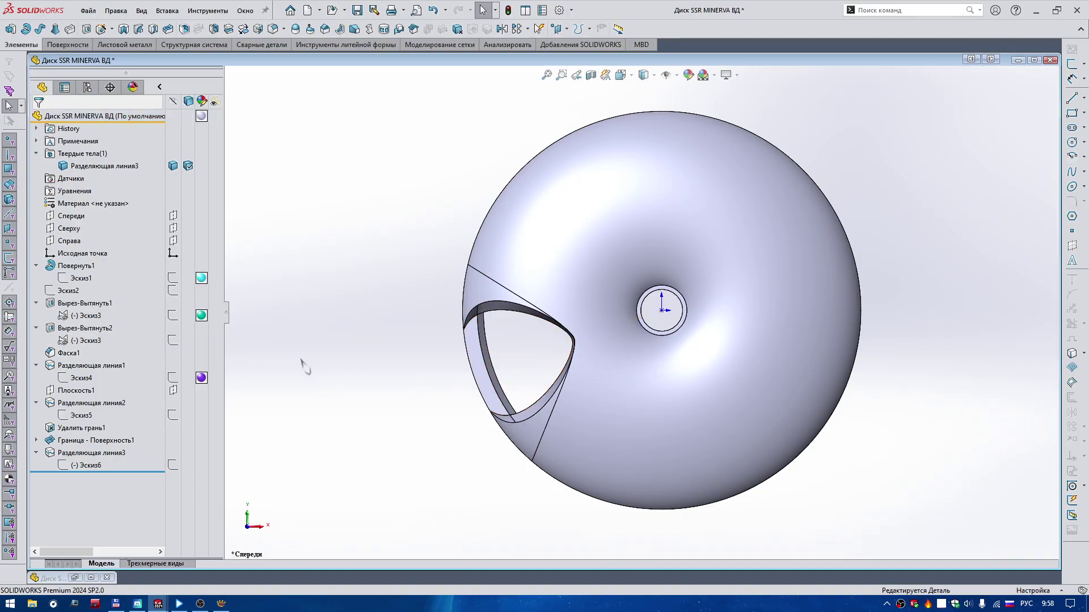
Step: Give the split line's sketch Эскиз6 a cyan-green sketch colour
right_click(81, 466)
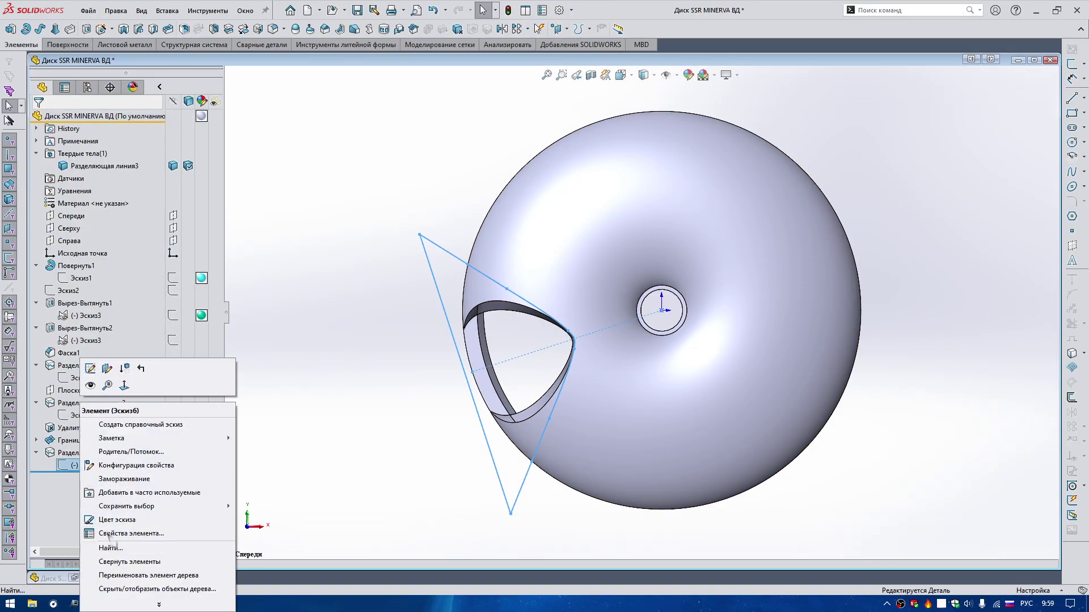
left_click(117, 519)
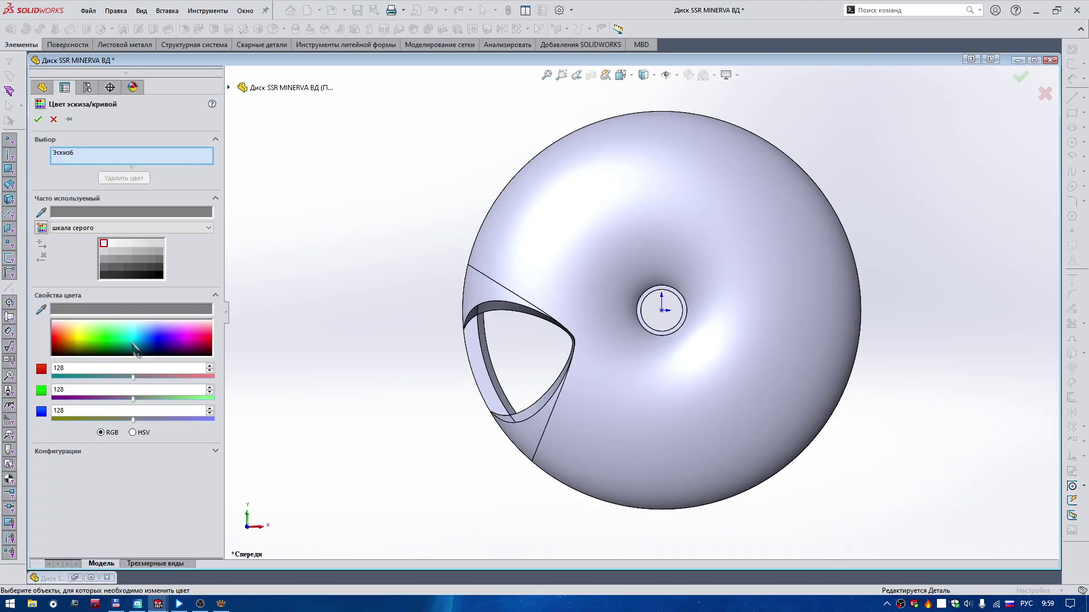
left_click(125, 339)
left_click(38, 120)
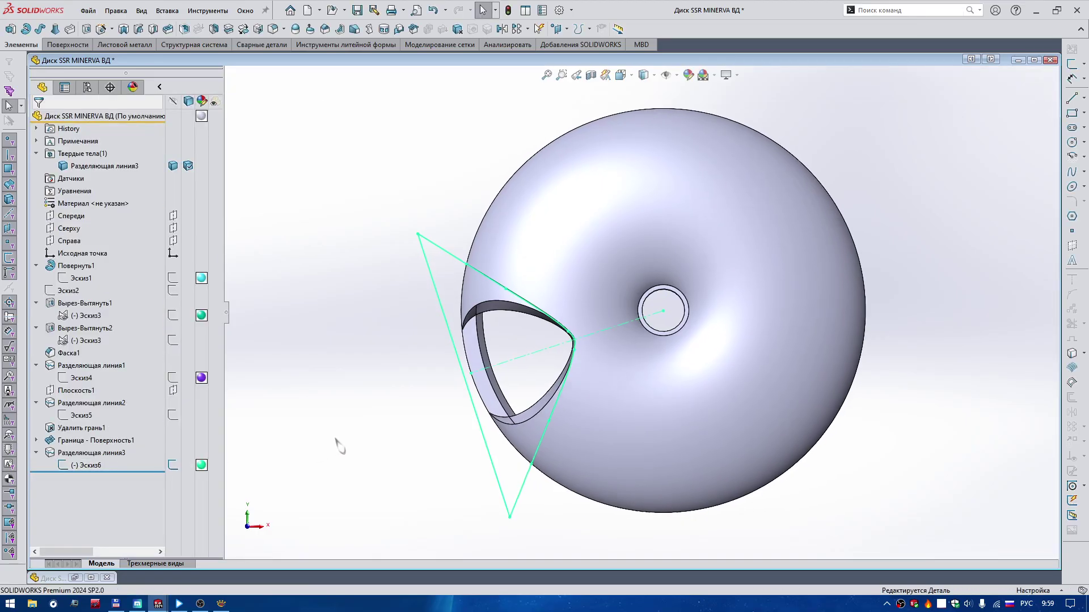
Step: Tilt and zoom to inspect the rim face, then switch to the reference disc document
key("Down")
key("Down")
key("Down")
scroll(589, 306, "down", 5)
scroll(589, 301, "down", 3)
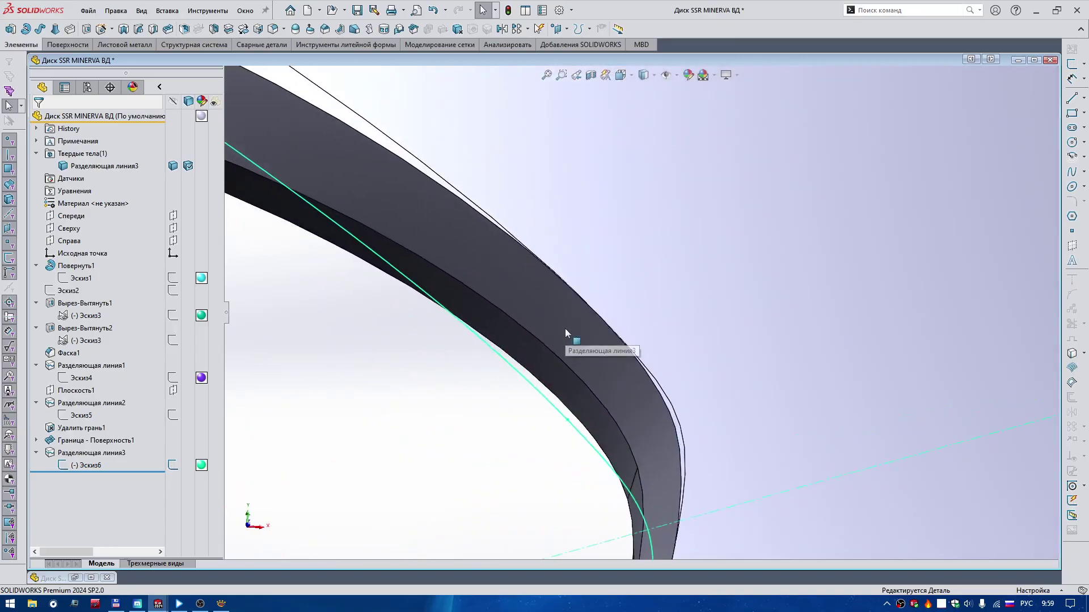
scroll(565, 328, "down", 2)
scroll(634, 364, "down", 3)
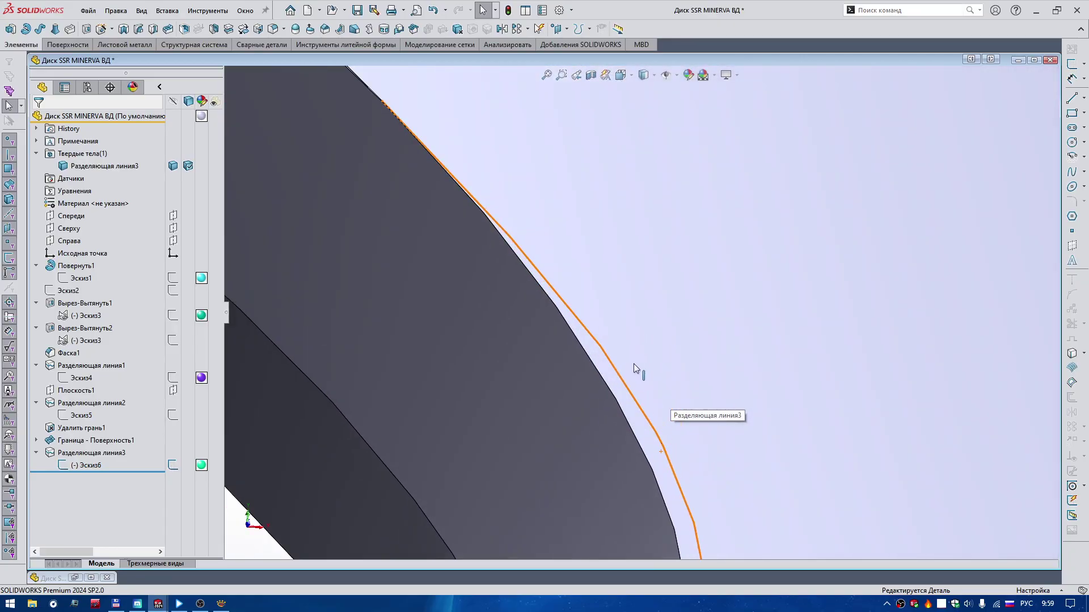
scroll(629, 409, "up", 2)
left_click(629, 408)
scroll(631, 379, "up", 2)
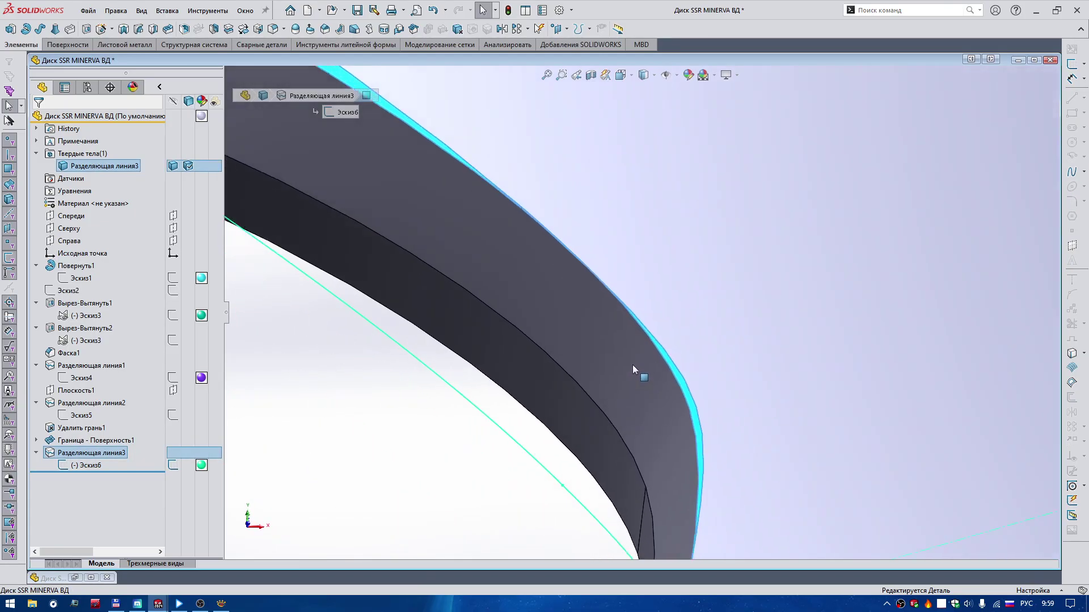
scroll(624, 329, "up", 3)
scroll(621, 304, "up", 5)
left_click(424, 372)
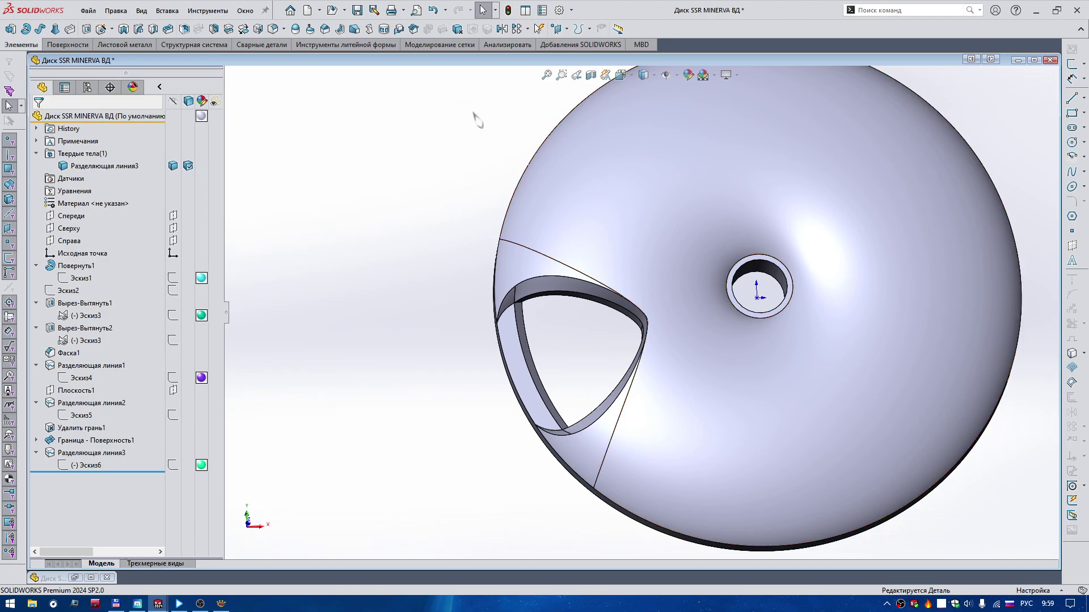
left_click(75, 579)
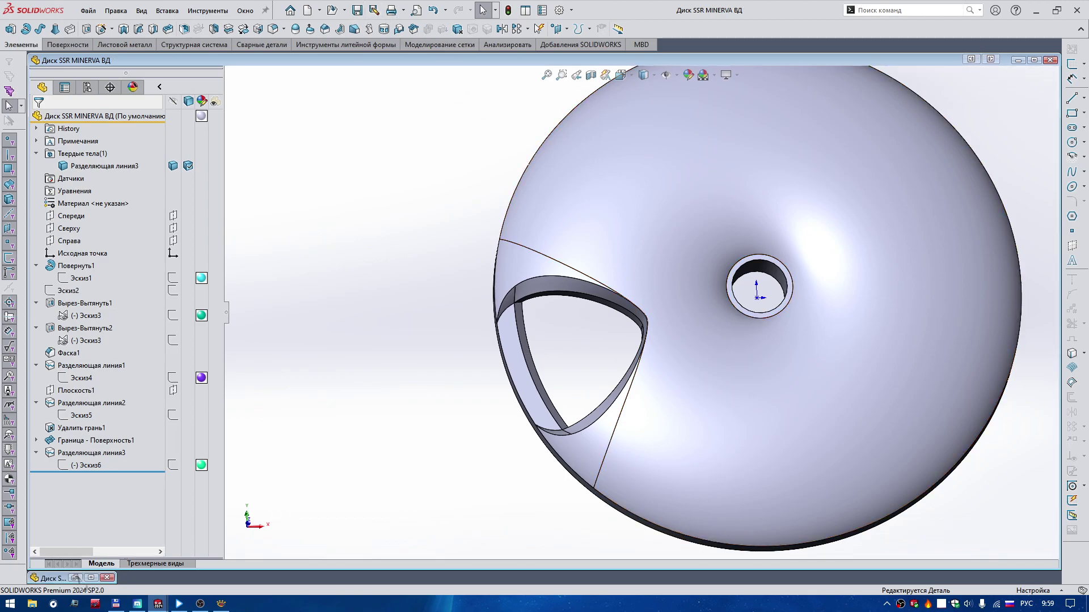
Step: Inspect the reference disc's cut-out with Эскиз12 hidden, then roll it back before Удалить грань17
left_click_drag(156, 459, 152, 469)
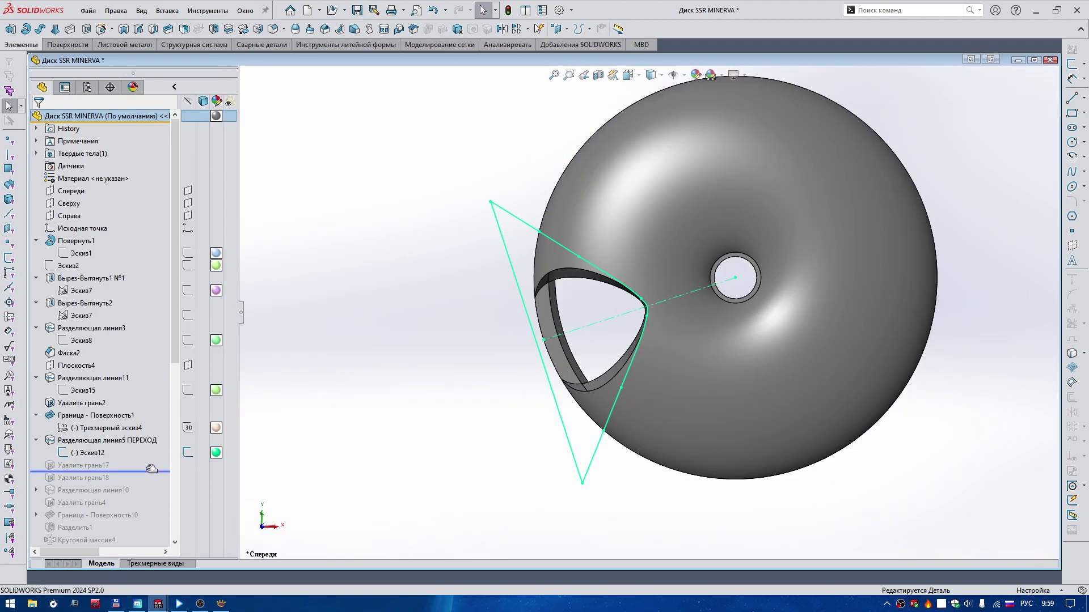
left_click(188, 453)
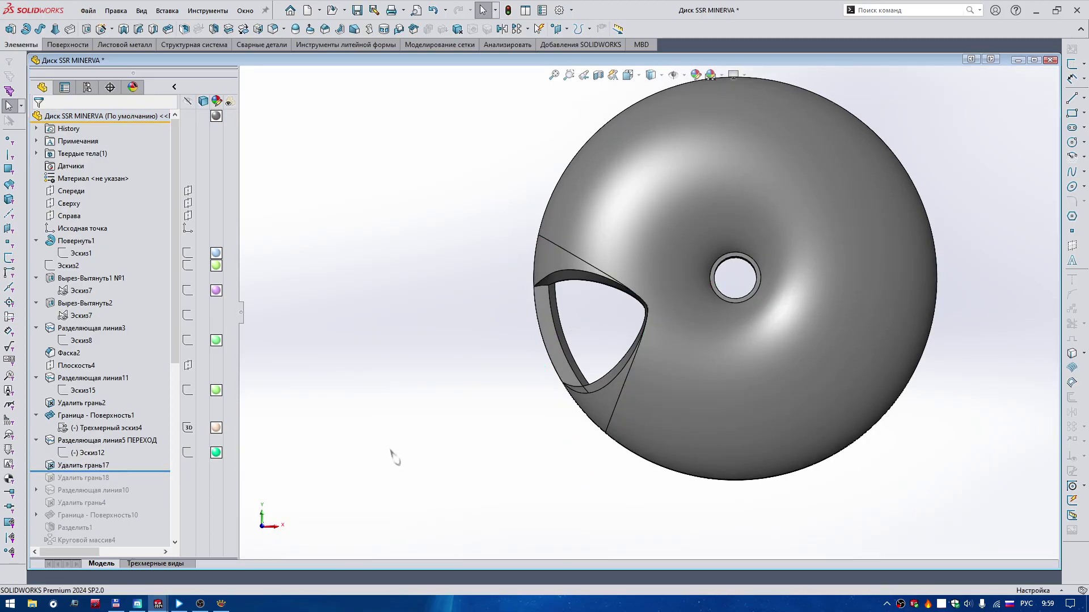
middle_click_drag(389, 454, 444, 449)
scroll(625, 348, "down", 3)
scroll(462, 287, "down", 3)
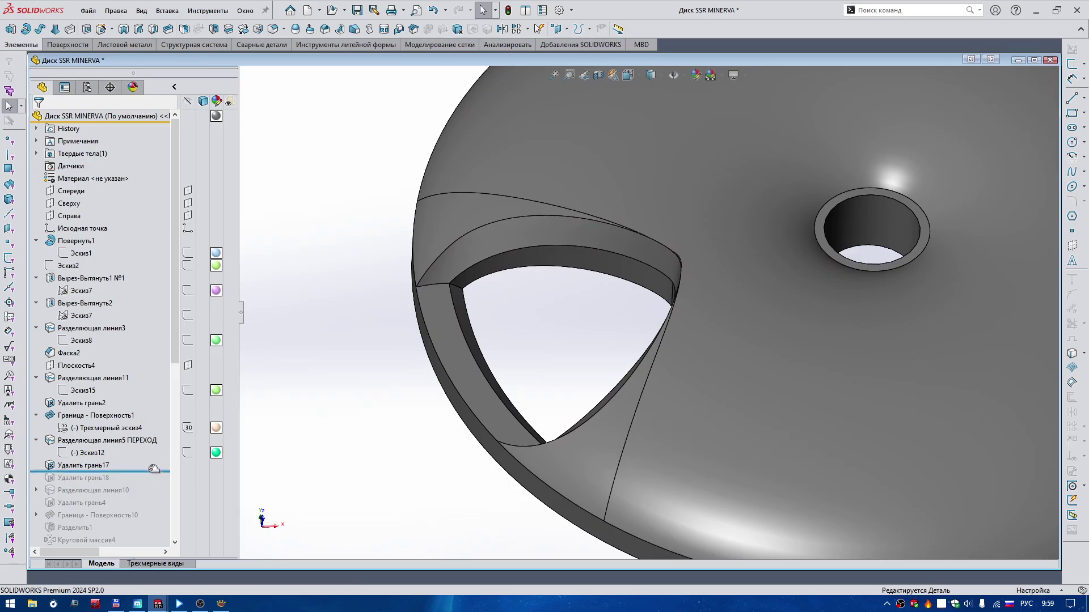
left_click_drag(153, 469, 146, 465)
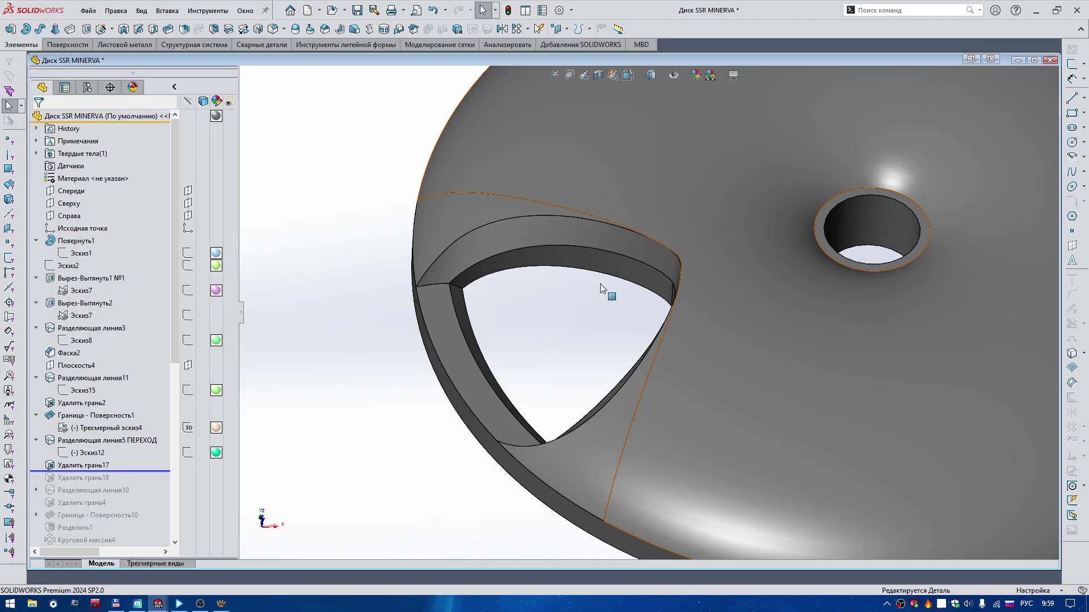
left_click(1018, 61)
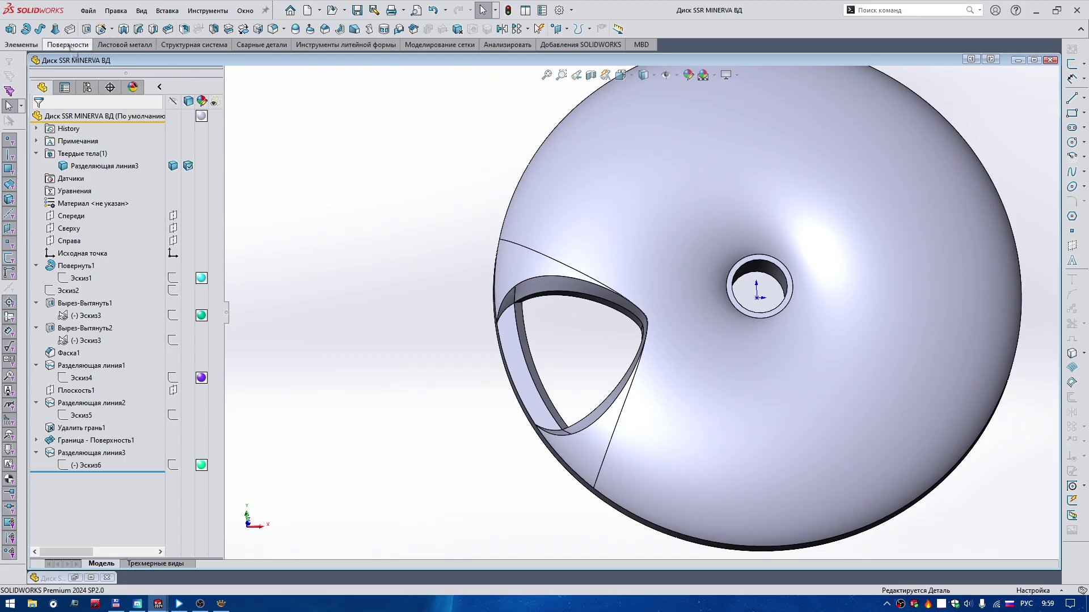
Step: Delete and patch the opening's upper-left chamfer face and bottom face
left_click(72, 45)
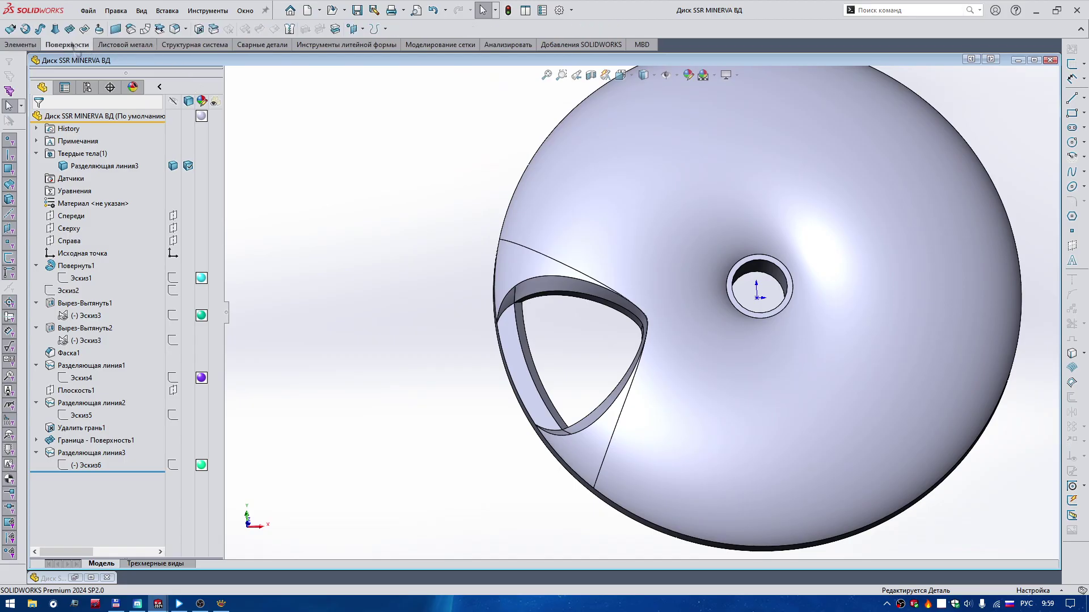
left_click(202, 30)
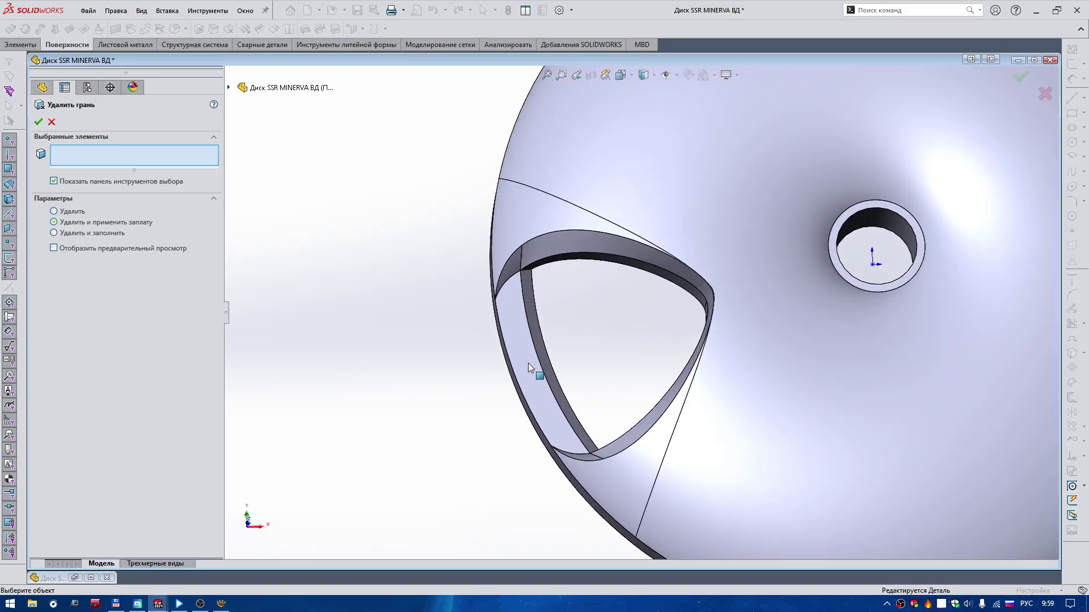
scroll(529, 363, "down", 3)
scroll(532, 320, "down", 2)
middle_click_drag(532, 318, 536, 298)
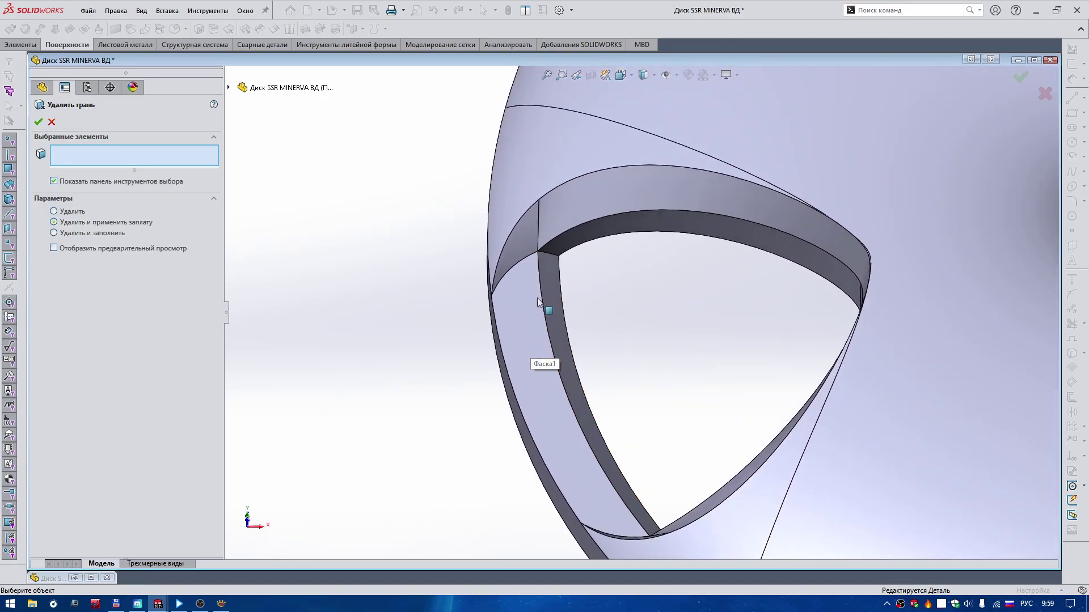
left_click(524, 237)
middle_click_drag(524, 237, 580, 312)
scroll(581, 317, "down", 2)
left_click(680, 445)
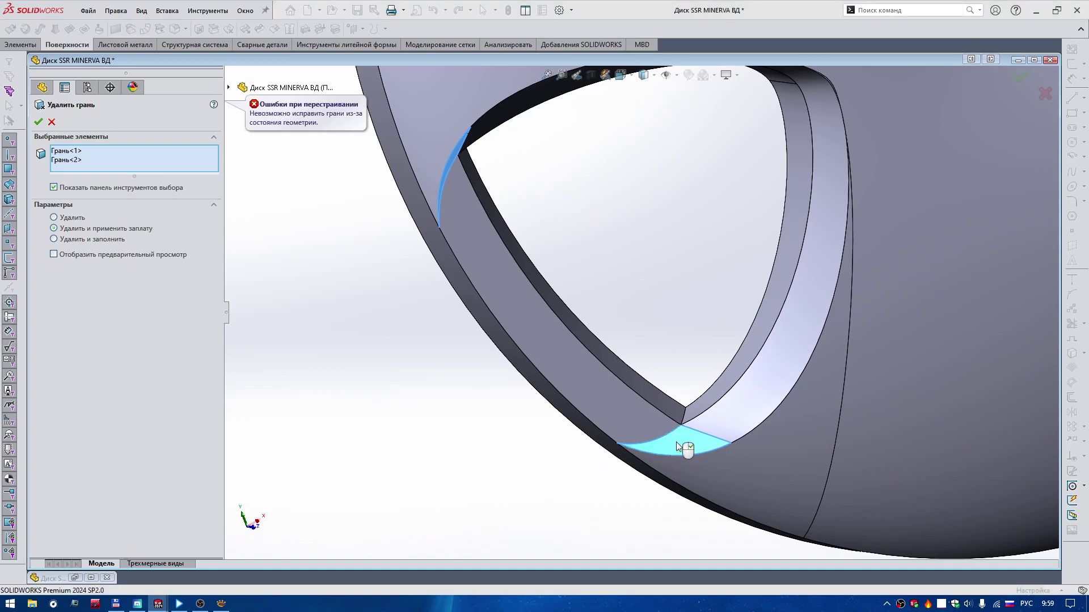
right_click(676, 441)
mouse_move(676, 442)
middle_mouse_down()
mouse_move(571, 284)
mouse_move(489, 210)
mouse_move(531, 244)
mouse_move(448, 192)
mouse_move(509, 176)
mouse_move(554, 207)
mouse_move(248, 583)
middle_mouse_up()
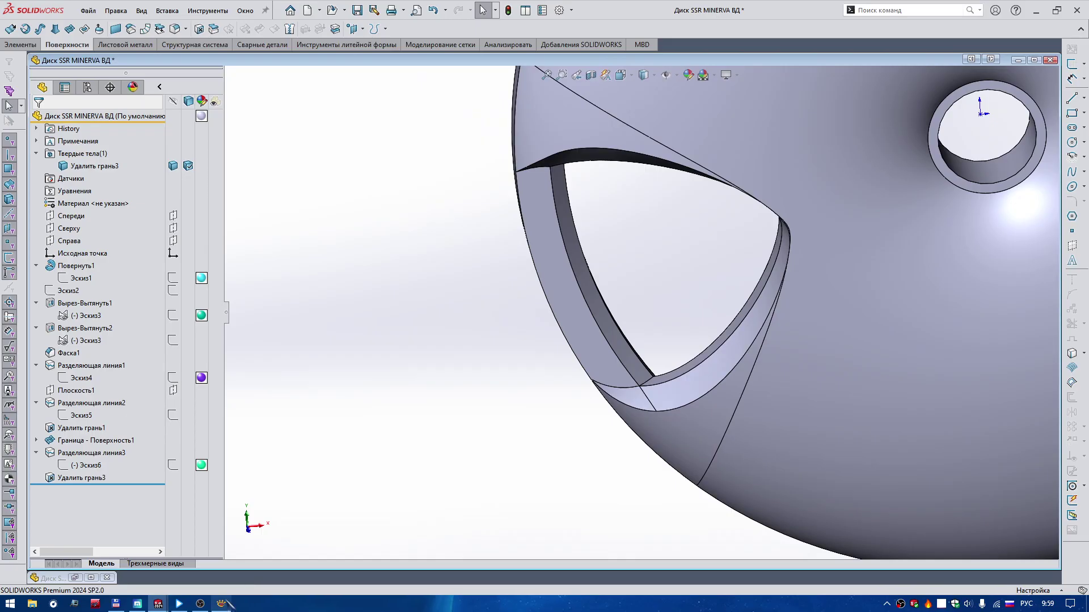
Step: Delete and patch the sliver face at the opening's lower corner, then save the part
key("alt+Tab")
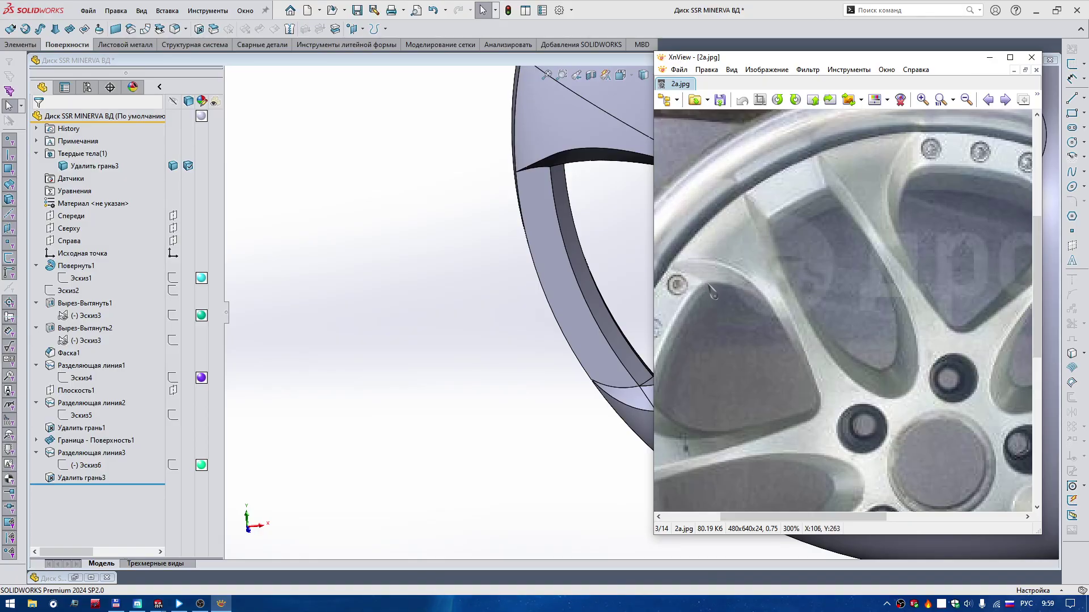
left_click(989, 58)
right_click_drag(413, 354, 376, 316)
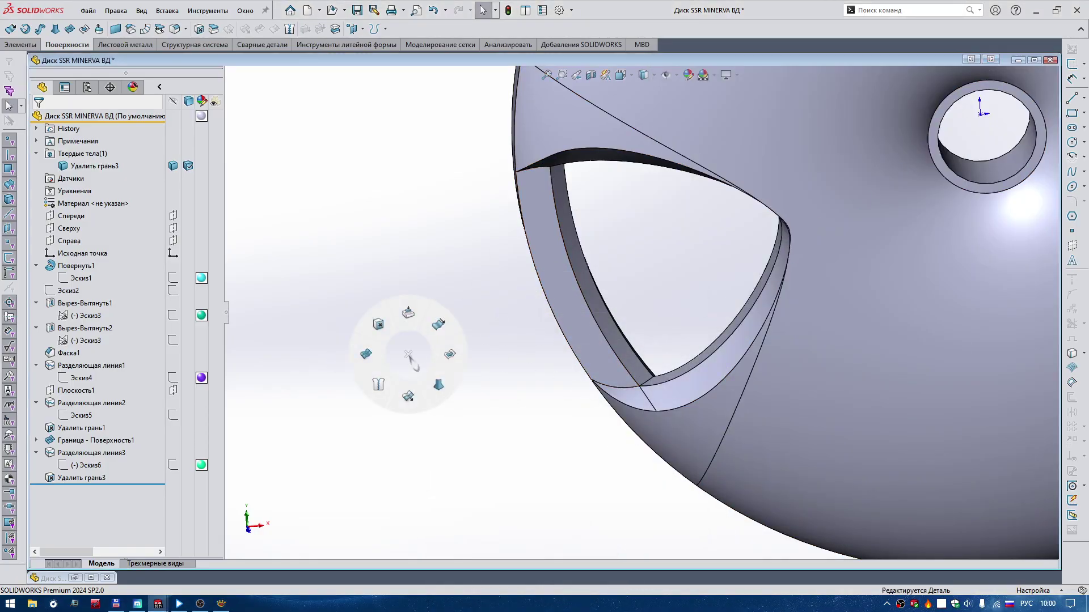
left_click(630, 403)
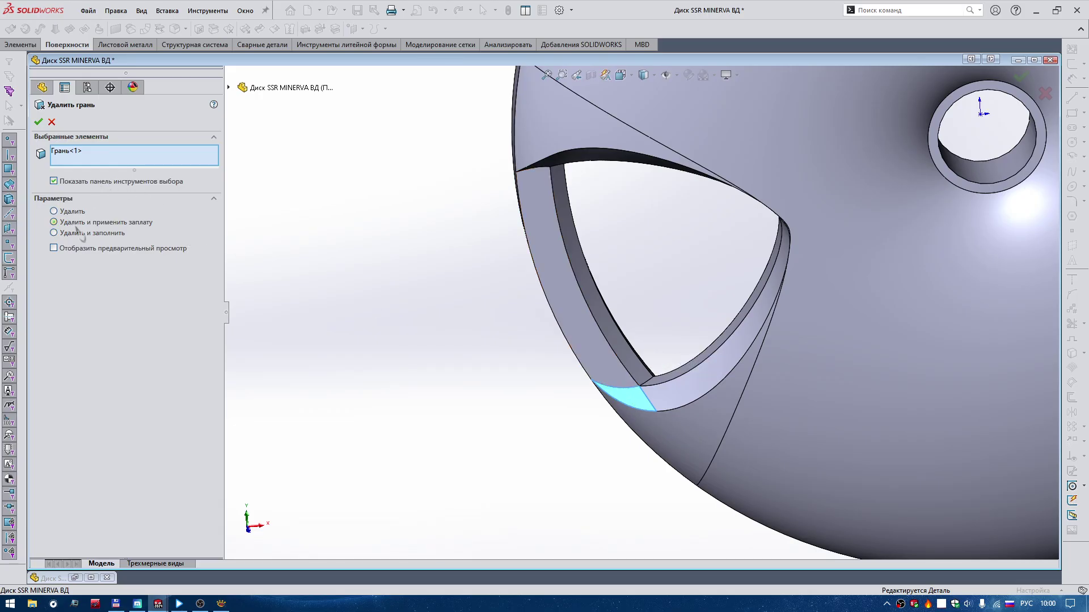
key("Return")
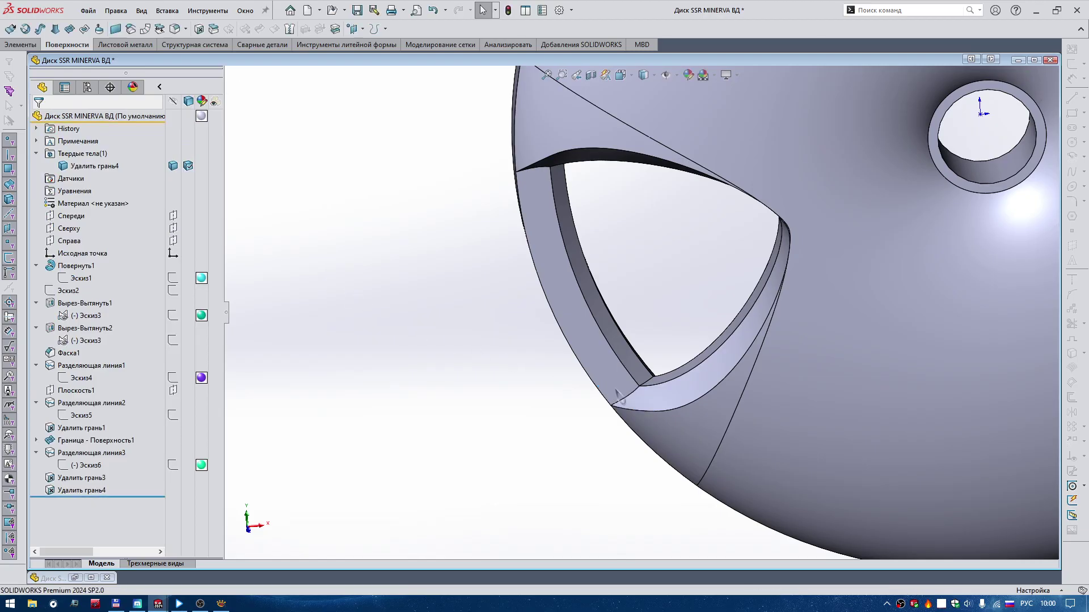
mouse_move(793, 227)
middle_mouse_down()
mouse_move(625, 165)
mouse_move(528, 243)
mouse_move(802, 243)
mouse_move(706, 418)
mouse_move(746, 372)
mouse_move(376, 372)
mouse_move(248, 460)
middle_mouse_up()
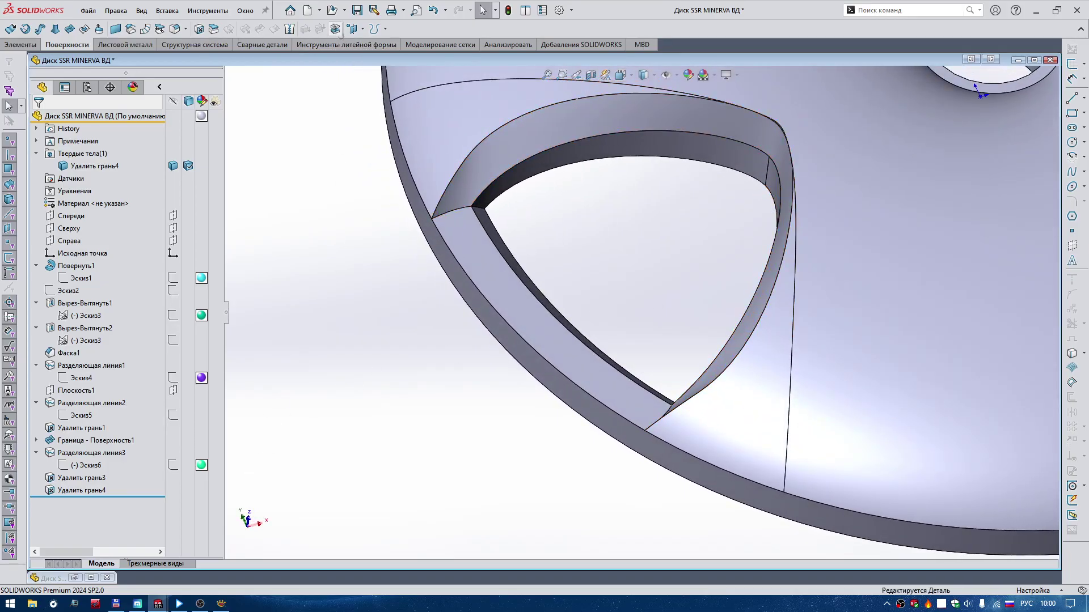
left_click(357, 11)
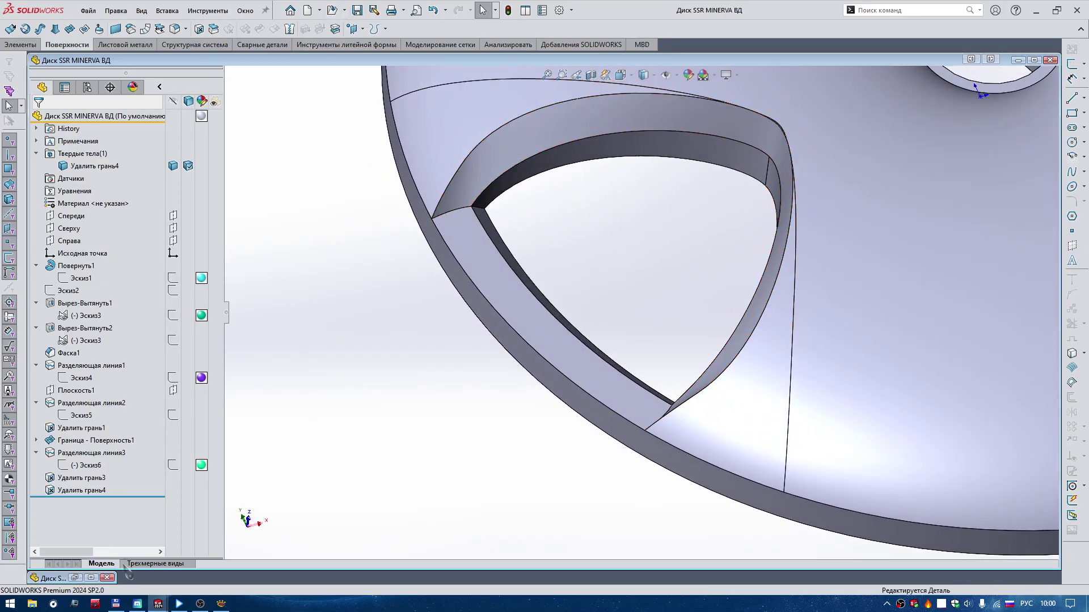
Step: In the other Диск SSR MINERVA model, roll history to Разделяющая линия10 and orbit to view its split curve
key("ctrl+Tab")
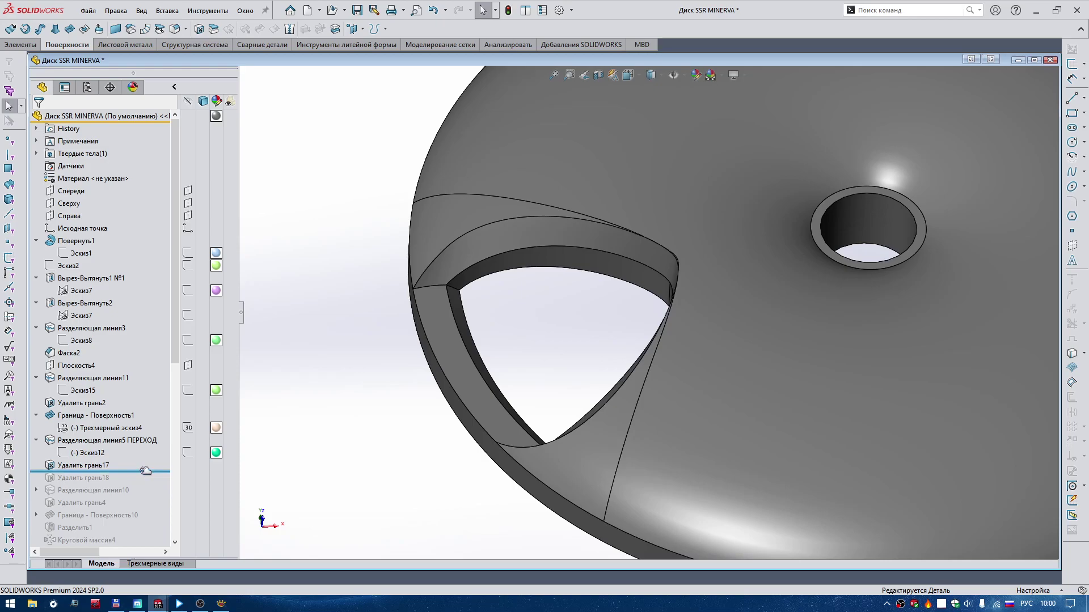
left_click_drag(146, 471, 140, 482)
mouse_move(410, 439)
middle_mouse_down()
mouse_move(449, 350)
mouse_move(525, 443)
middle_mouse_up()
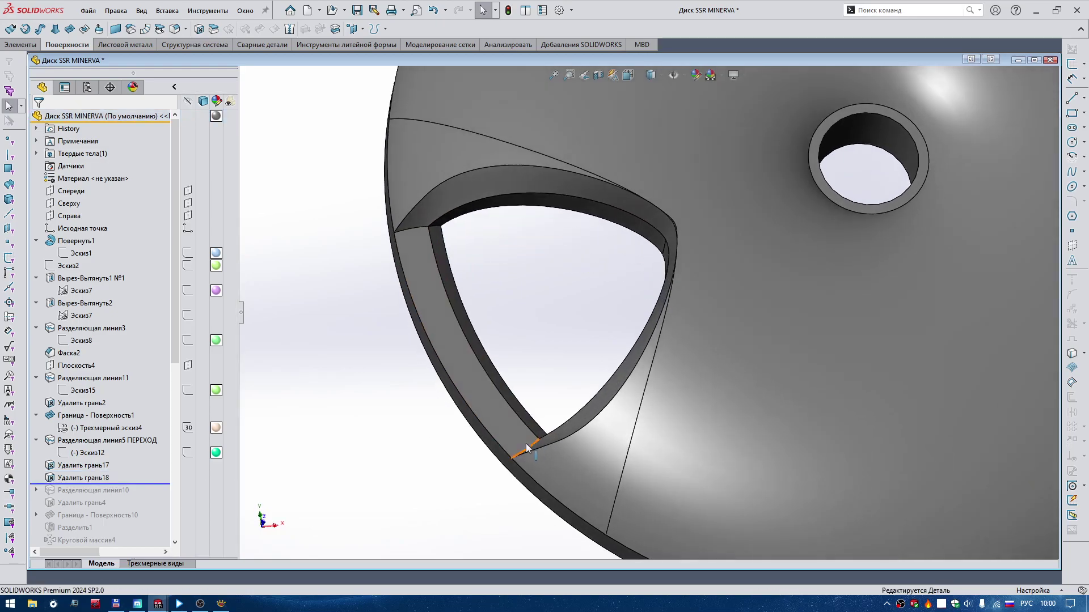
left_click_drag(153, 493, 151, 503)
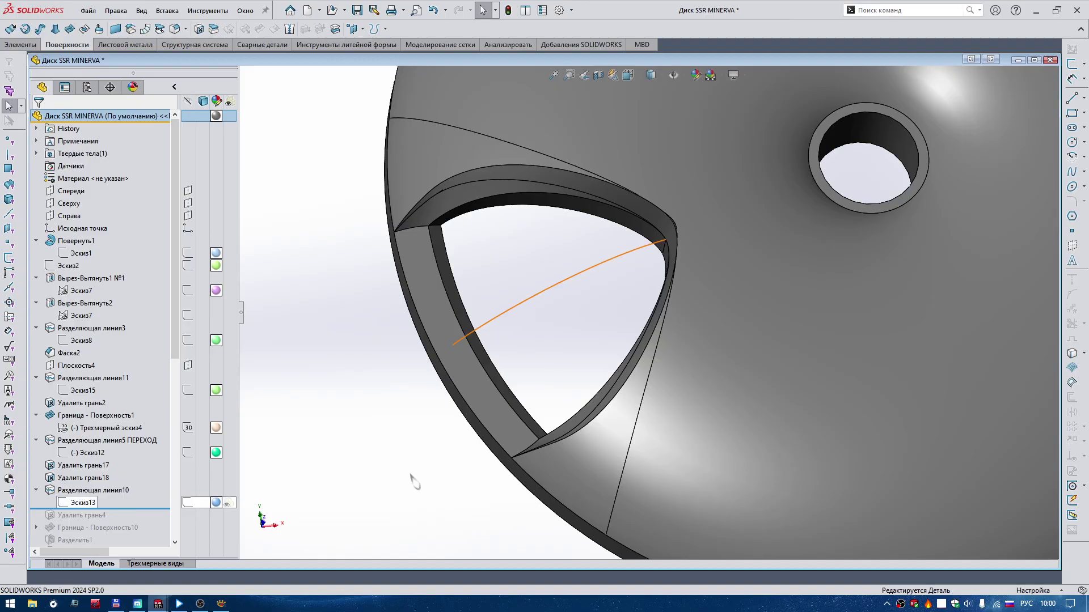
middle_click_drag(412, 480, 222, 459)
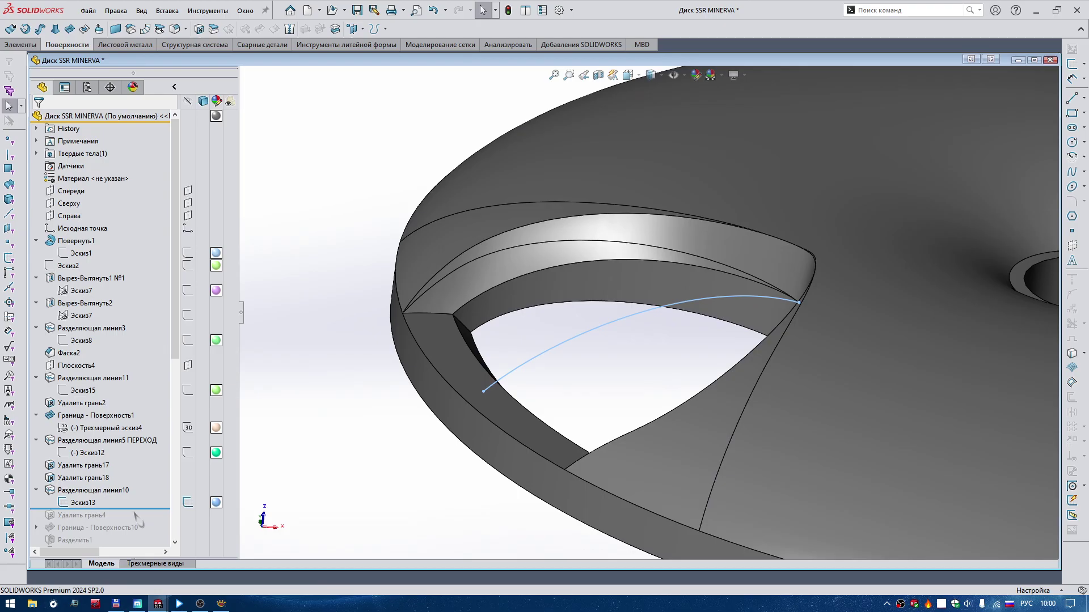
left_click(137, 502)
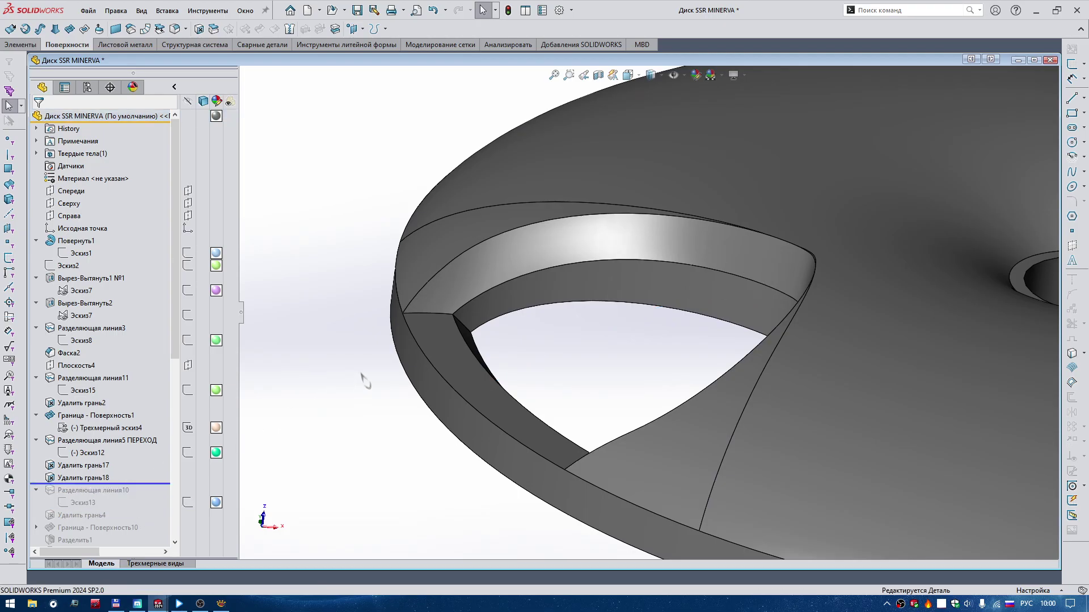
mouse_move(477, 273)
middle_mouse_down()
mouse_move(397, 327)
mouse_move(332, 341)
middle_mouse_up()
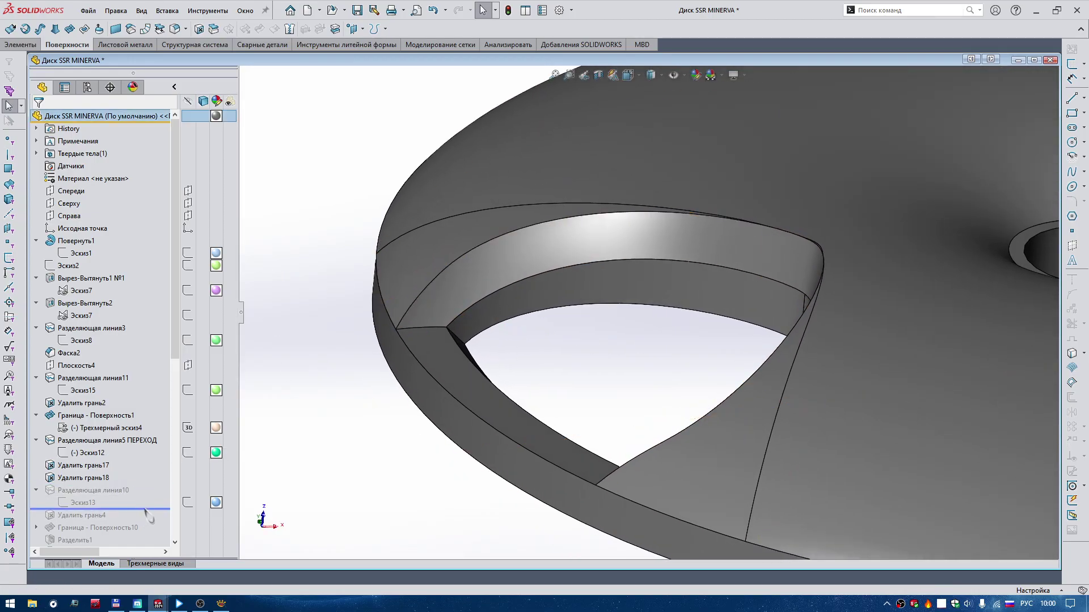
middle_click_drag(554, 317, 463, 263)
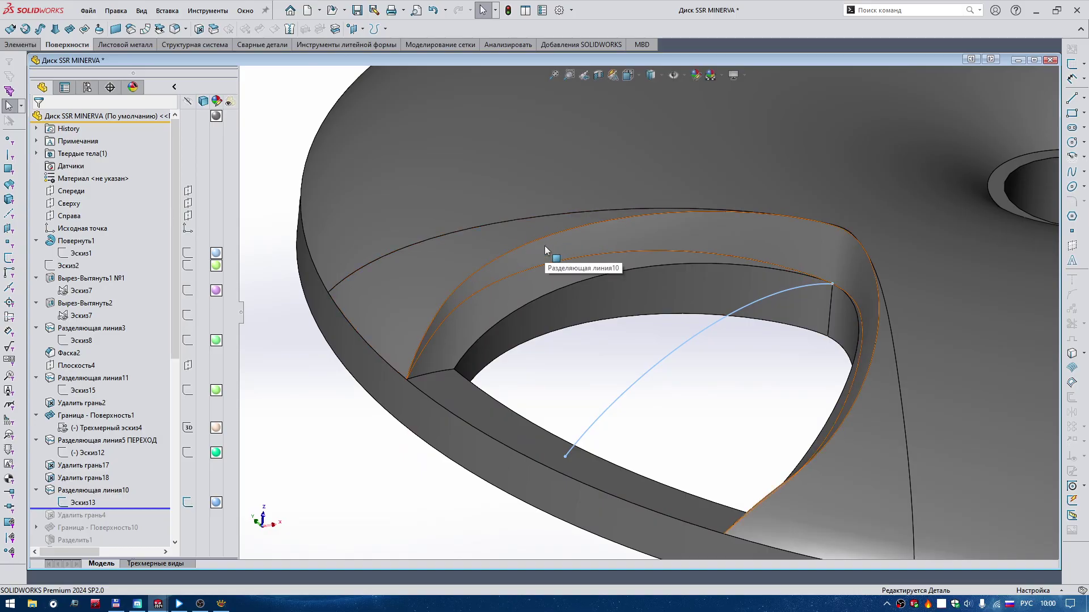
mouse_move(553, 248)
middle_mouse_down()
mouse_move(768, 254)
mouse_move(863, 311)
mouse_move(440, 309)
middle_mouse_up()
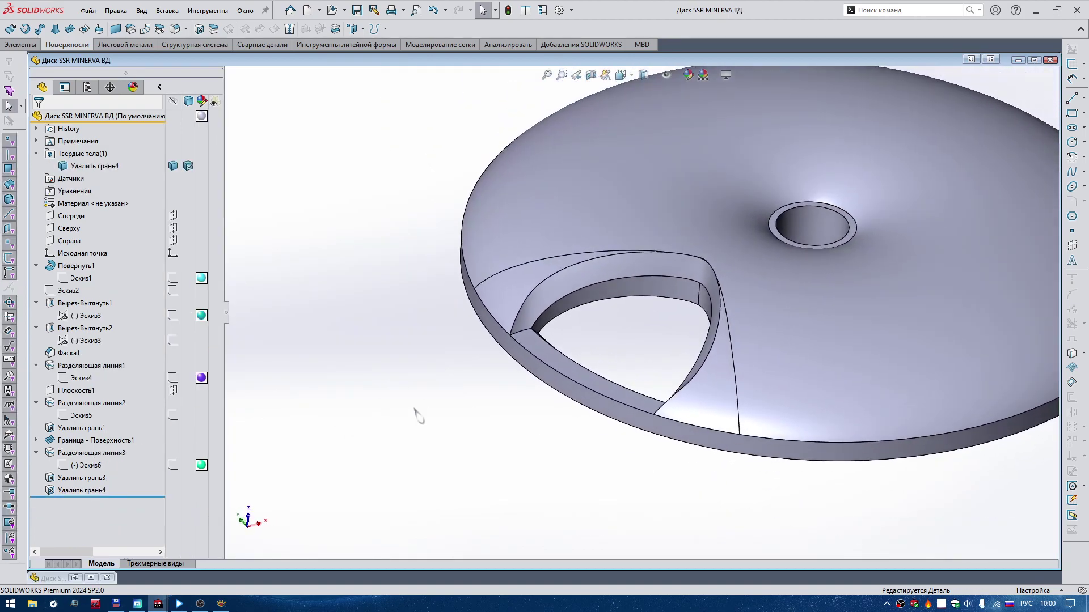
Step: Start a new sketch on Плоскость1 and view it normal to the plane
left_click(76, 390)
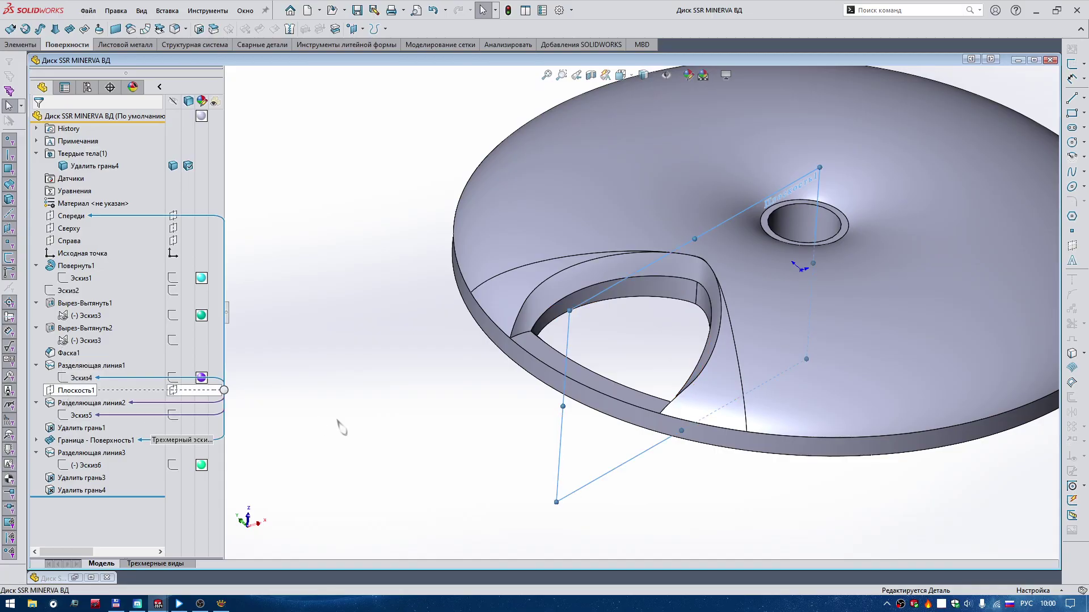
middle_click_drag(346, 428, 645, 381)
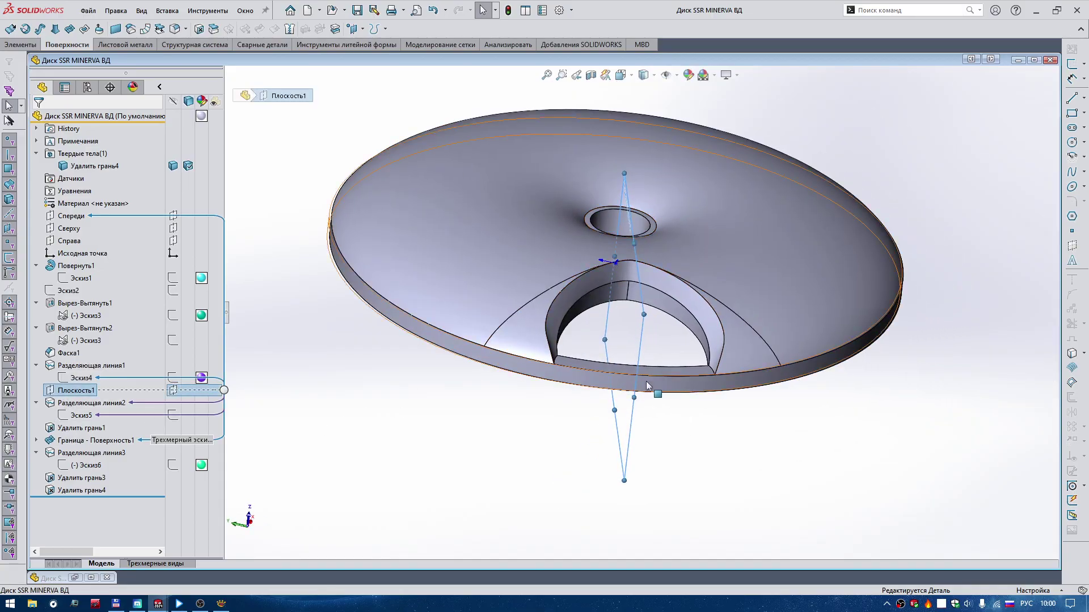
right_click(93, 391)
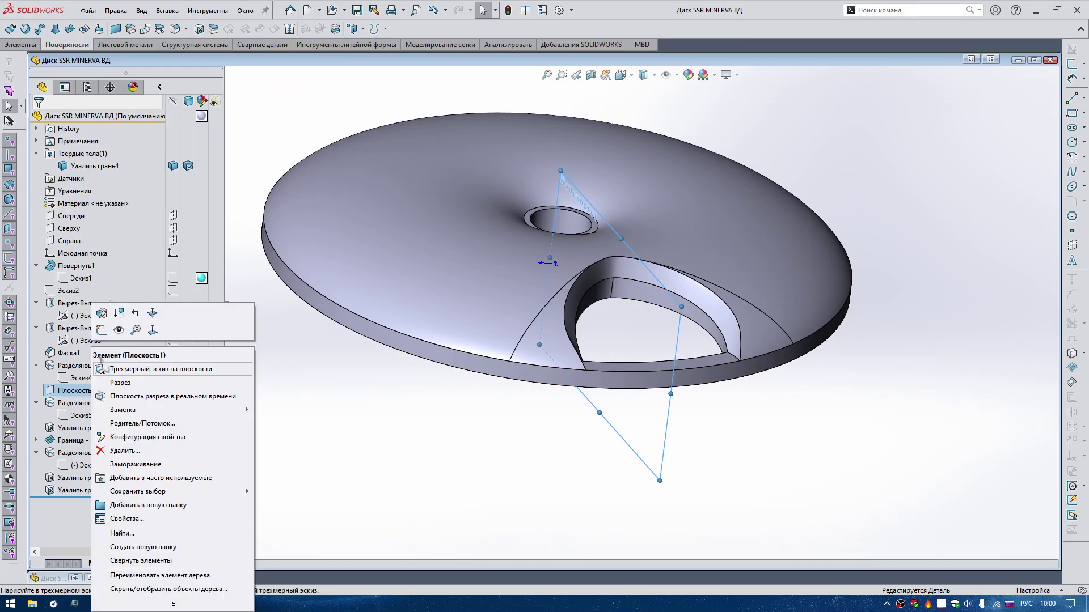
left_click(99, 335)
mouse_move(76, 390)
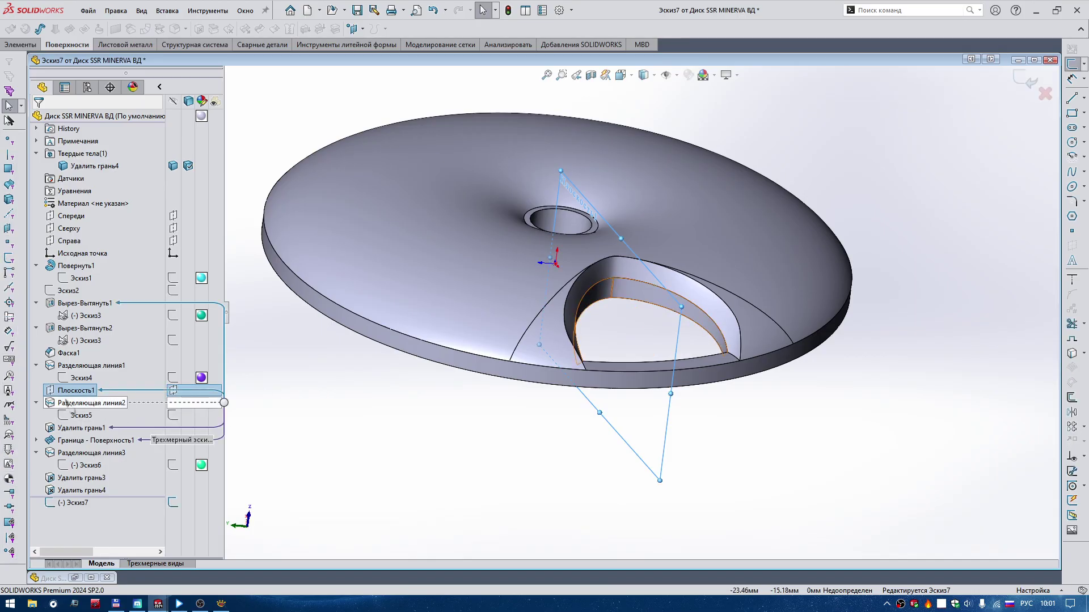
right_click(74, 399)
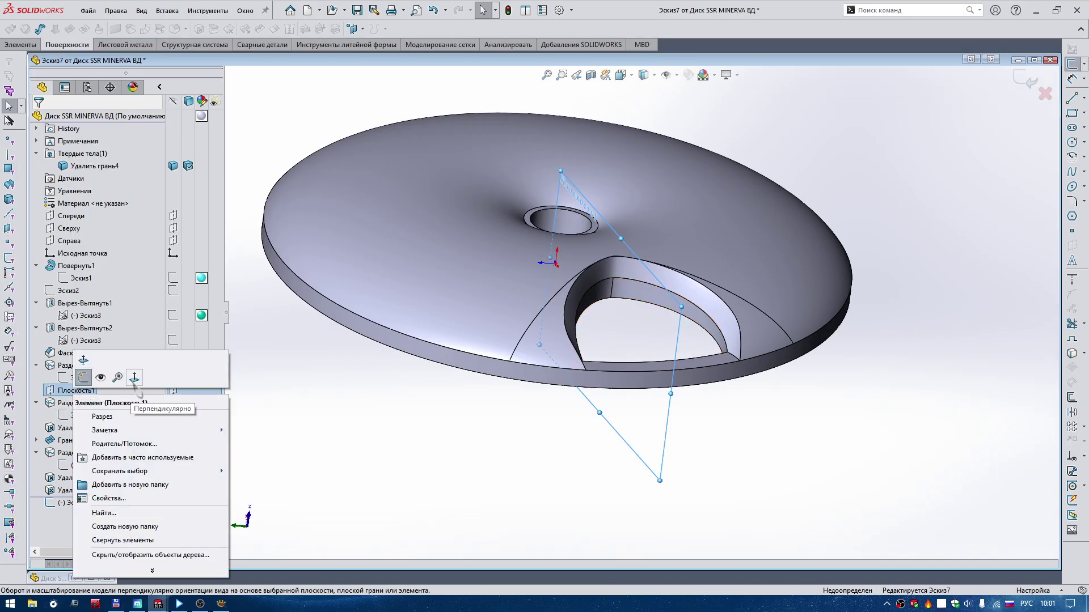
left_click(134, 379)
Step: Apply a section view on Плоскость1, zoom to the rim, and begin a spline on its profile
left_click(590, 78)
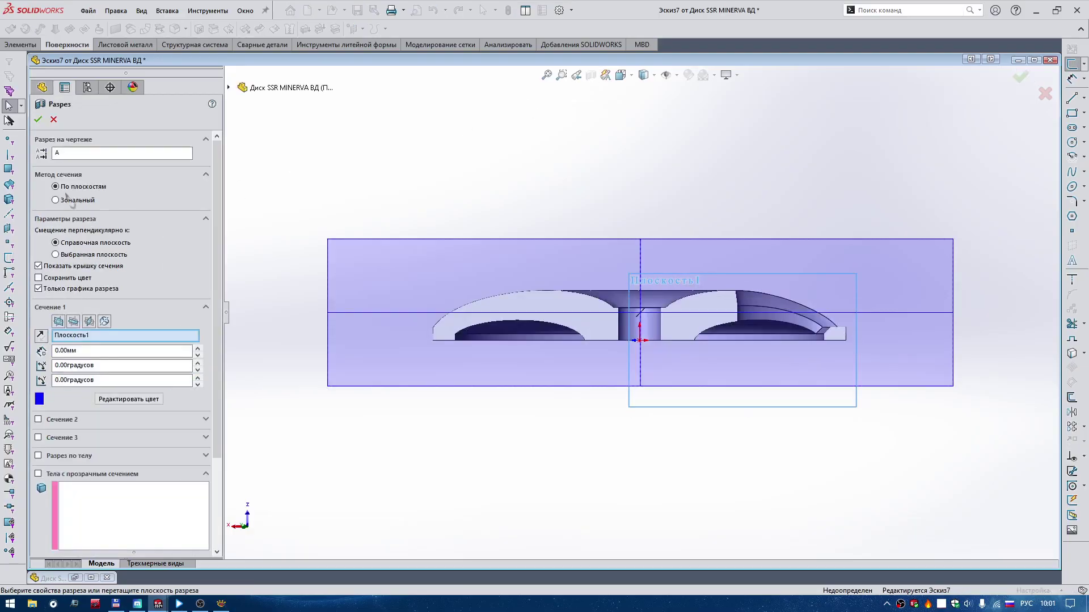
left_click(38, 119)
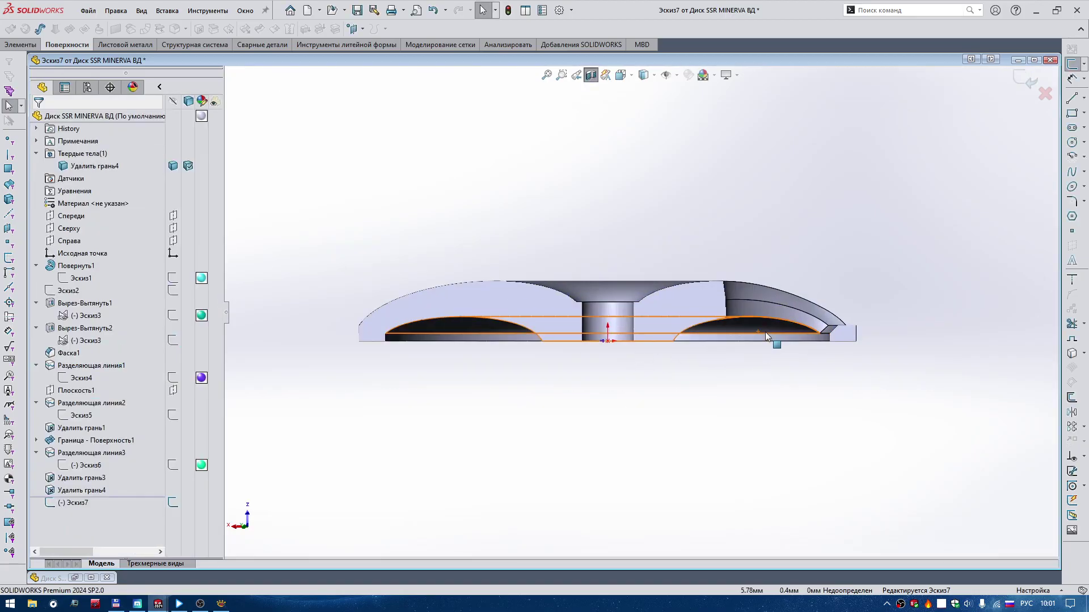
scroll(764, 331, "down", 2)
scroll(765, 340, "down", 2)
right_click_drag(634, 452, 671, 386)
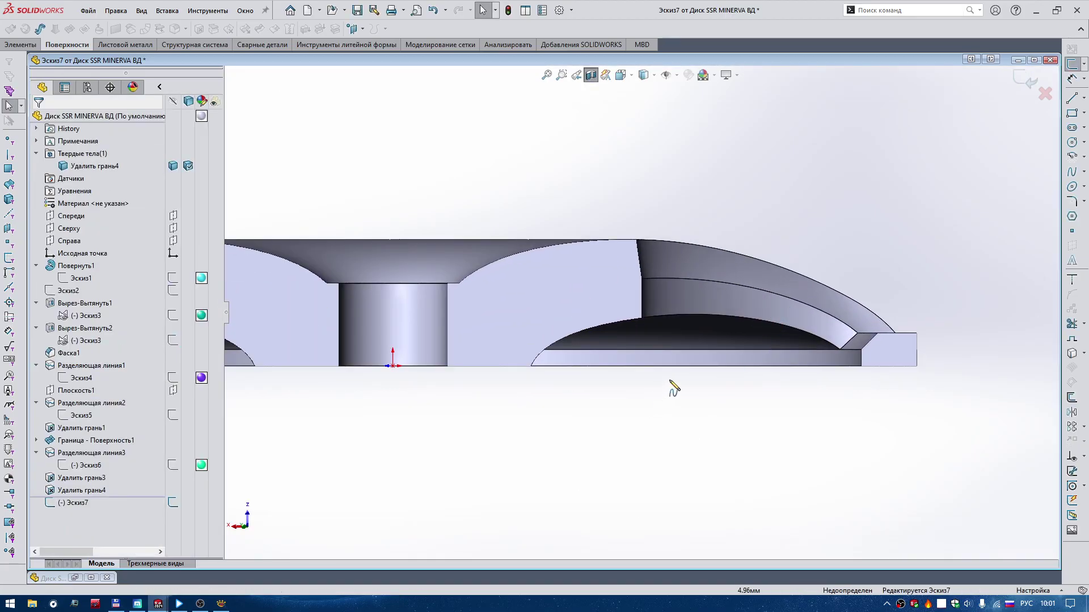
scroll(838, 327, "down", 2)
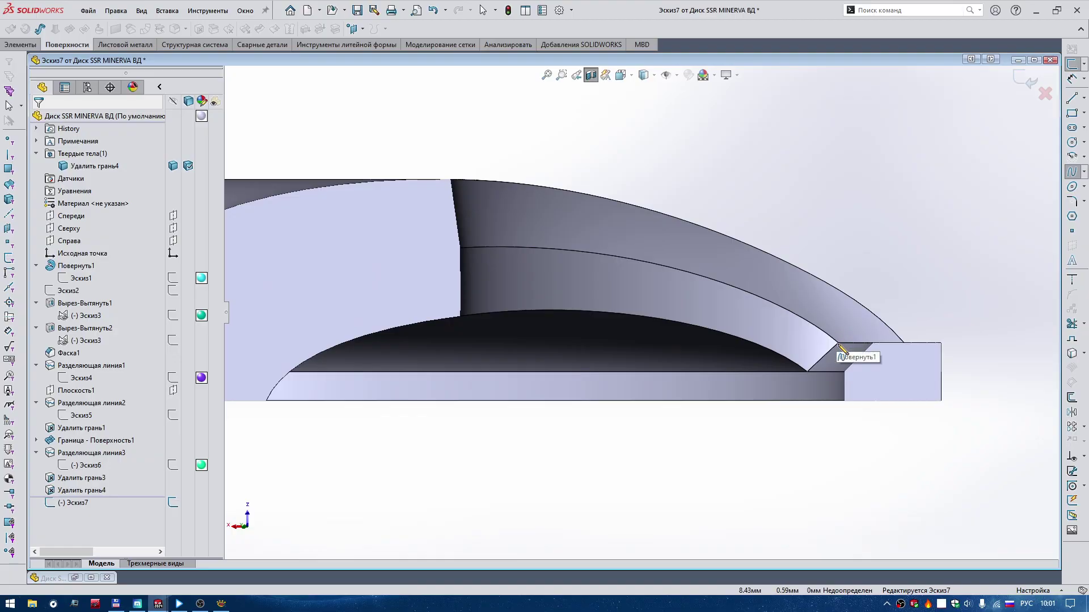
scroll(851, 343, "up", 2)
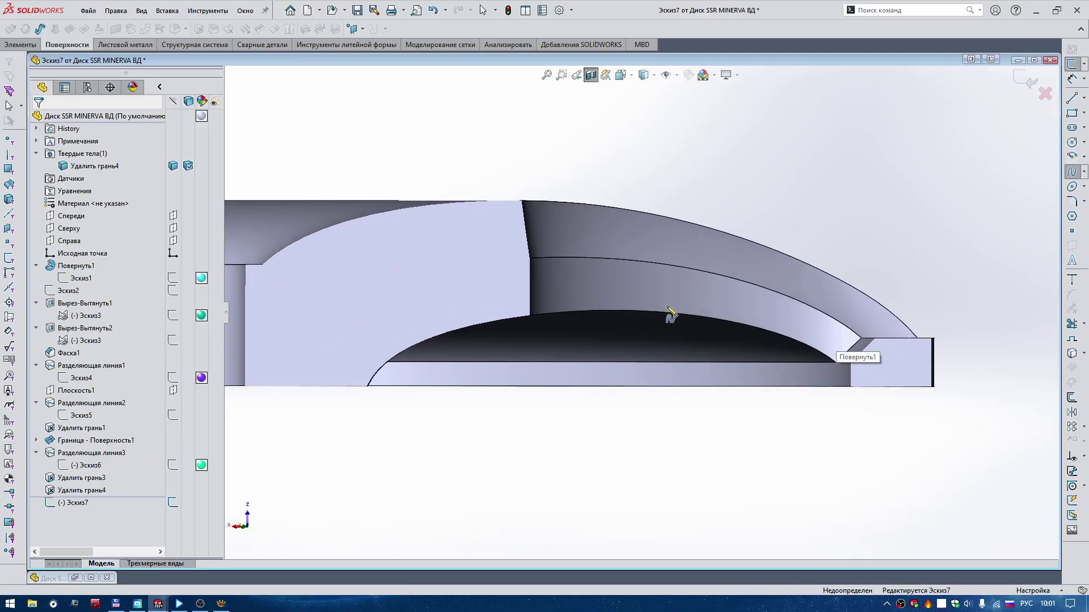
left_click(530, 259)
Step: End the spline at the chamfer corner and make that endpoint coincident with a pocket corner
left_click(866, 339)
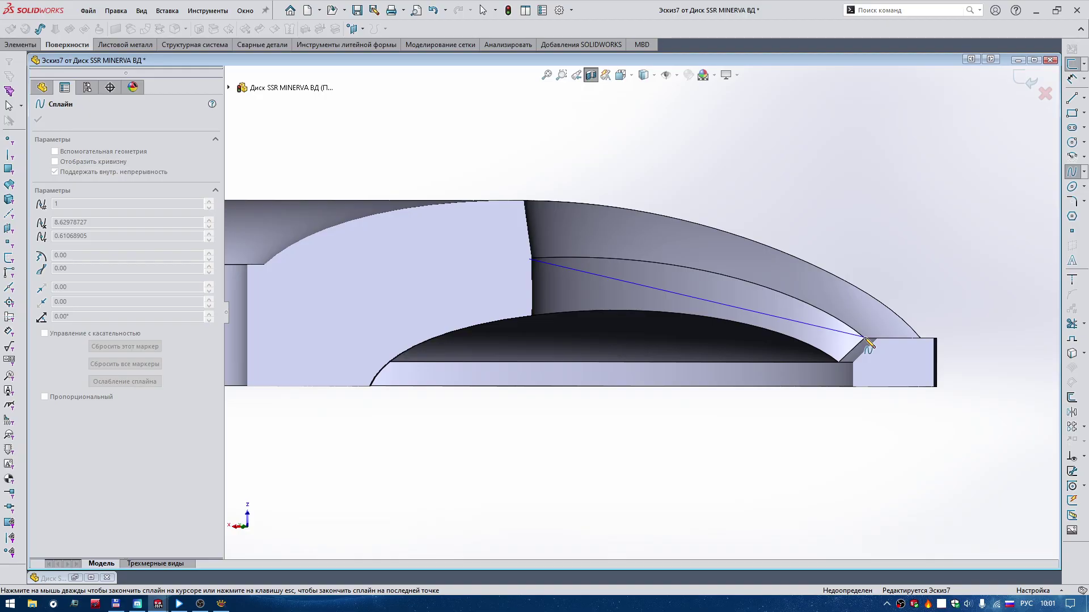
right_click_drag(867, 338, 863, 291)
mouse_move(863, 291)
middle_mouse_down()
mouse_move(885, 255)
mouse_move(766, 320)
middle_mouse_up()
left_click(766, 311)
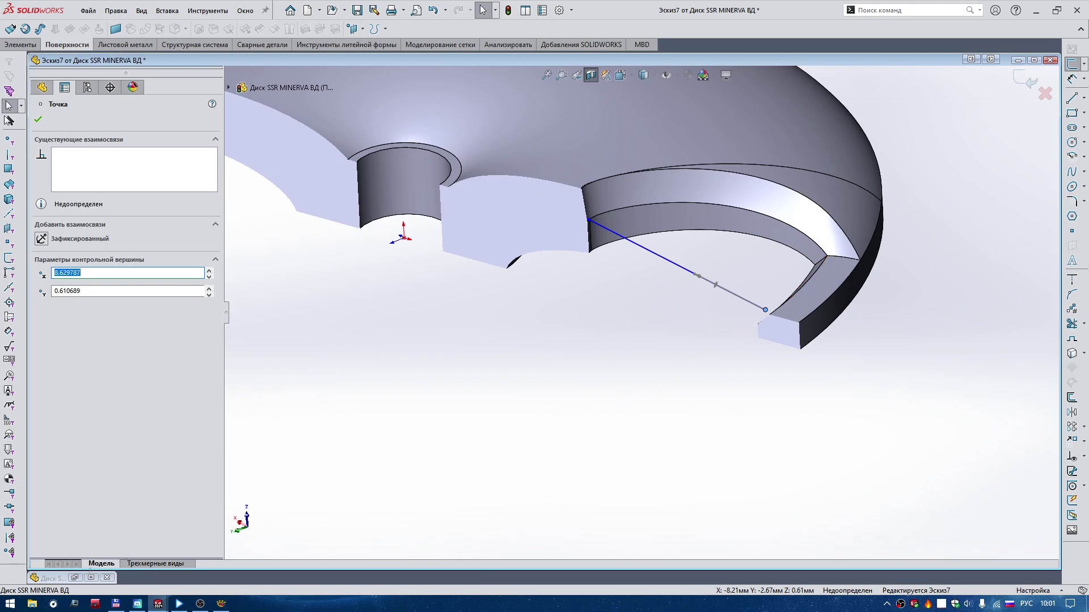
left_click(1030, 80)
scroll(452, 478, "up", 2)
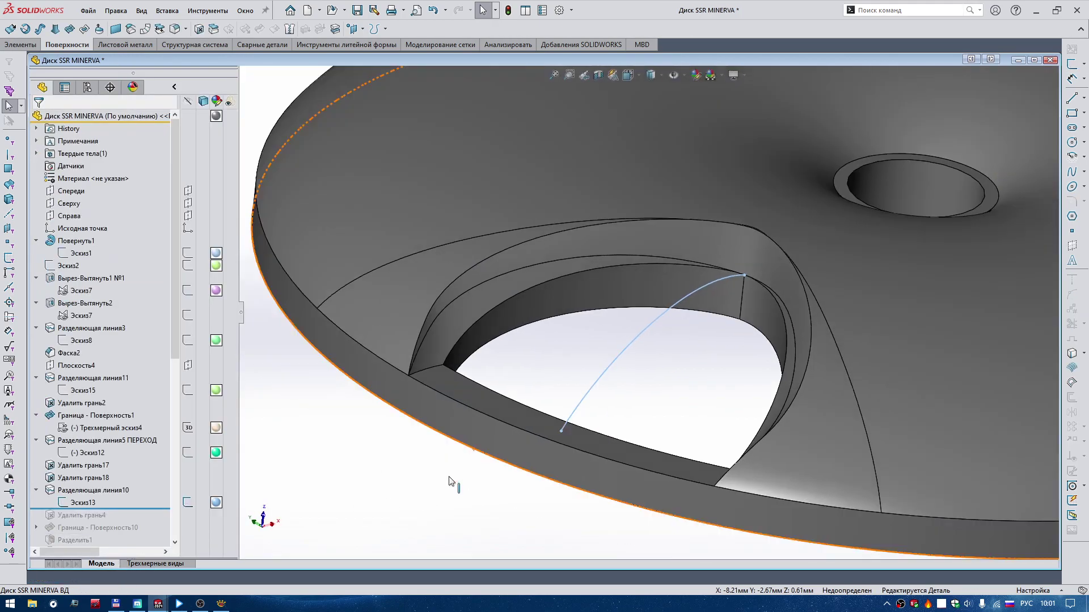
scroll(416, 414, "down", 3)
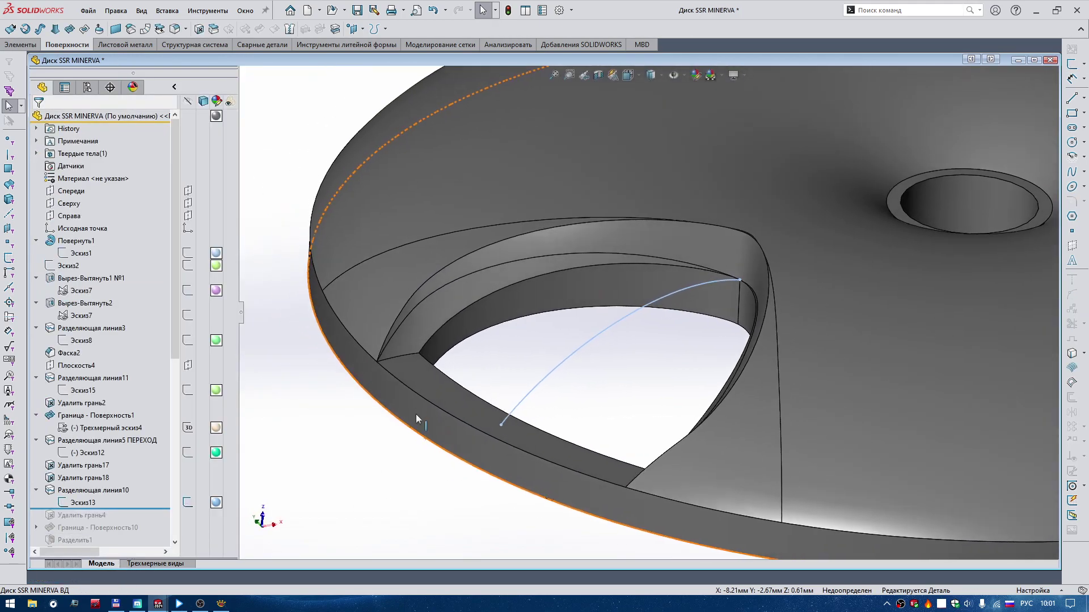
left_click(1020, 60)
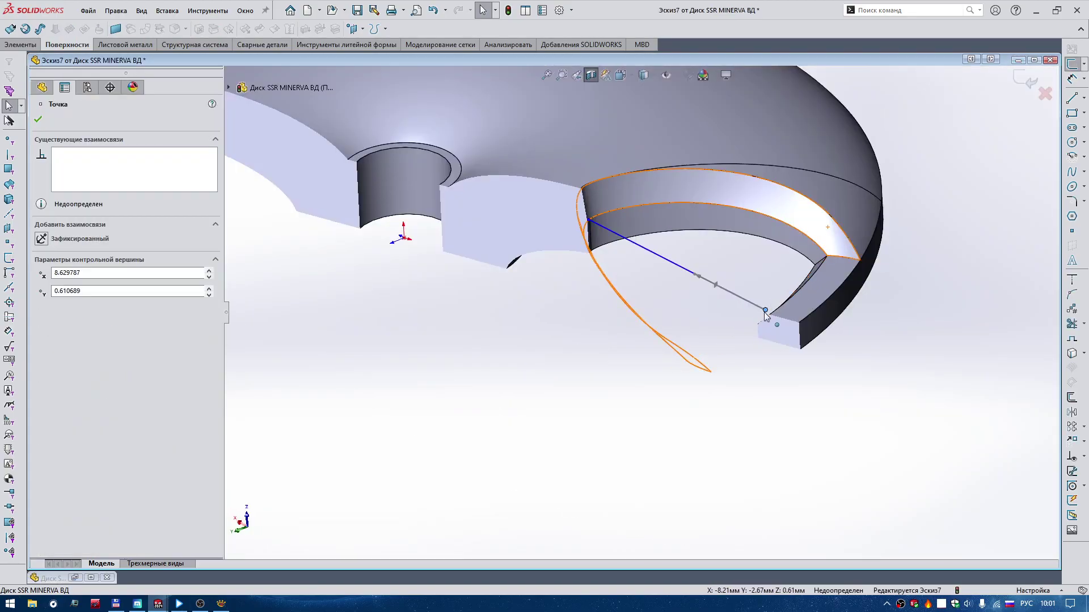
left_click(861, 260, "ctrl")
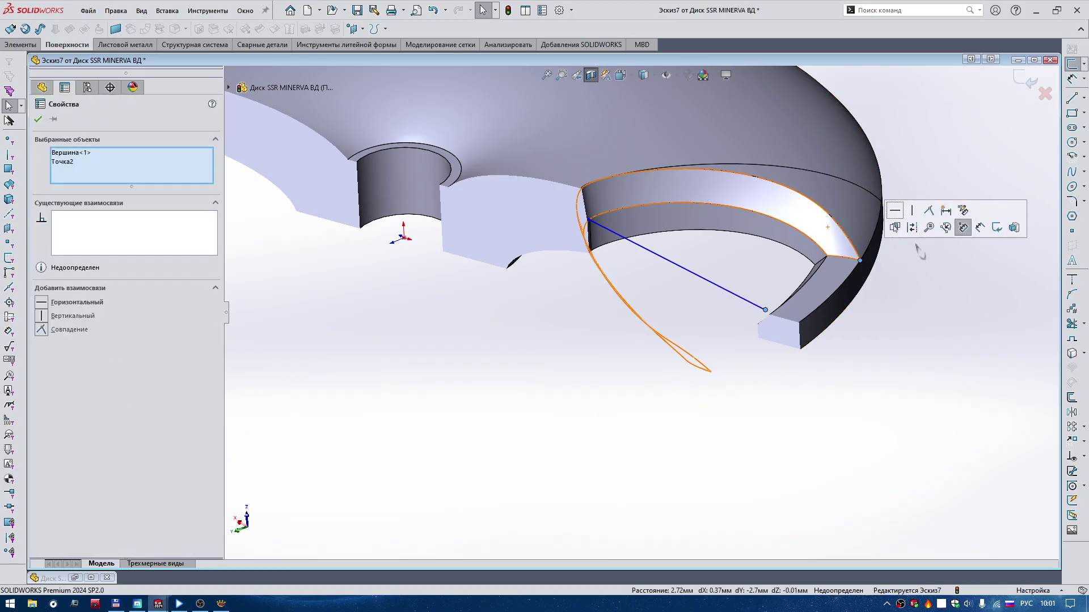
left_click(928, 211)
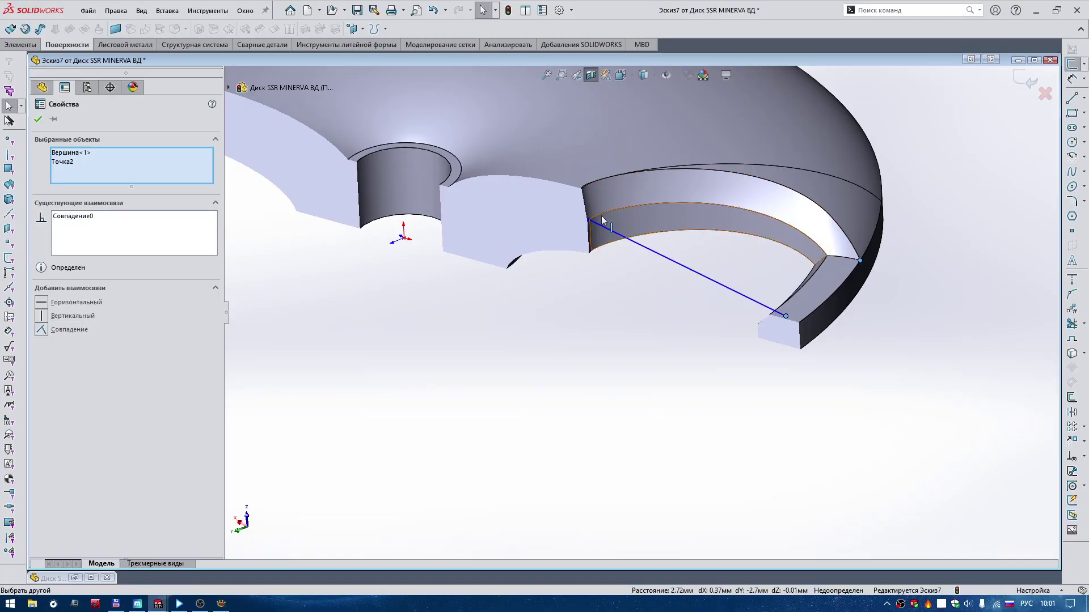
Step: Turn off the section view and make the line's upper end coincident with the pocket's silhouette vertex
left_click(592, 75)
scroll(607, 187, "down", 3)
left_click(632, 165)
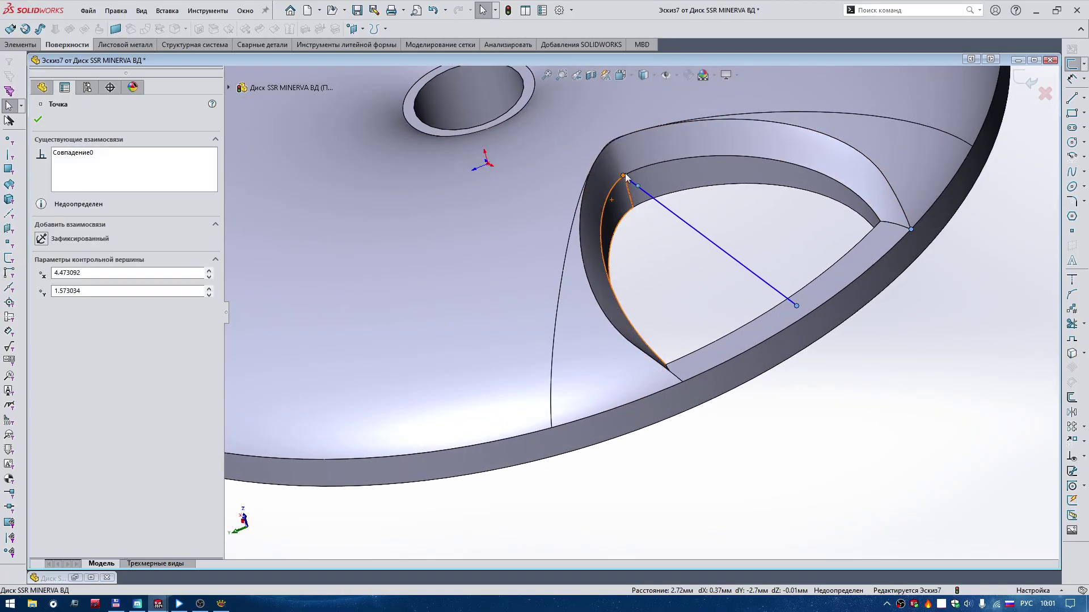
left_click(624, 175, "ctrl")
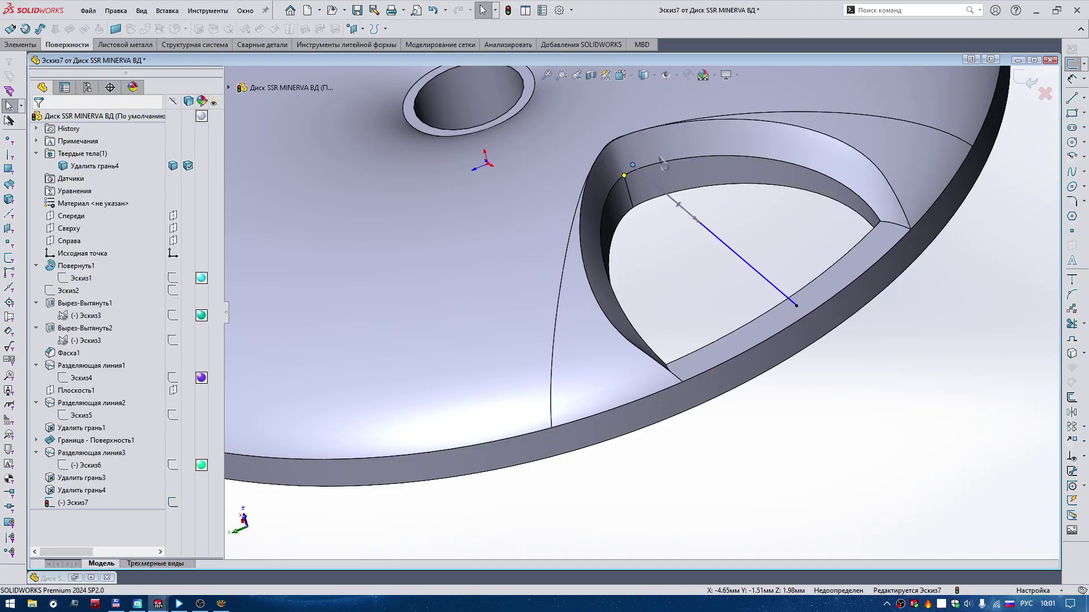
left_click(690, 124)
middle_click_drag(794, 260, 791, 302)
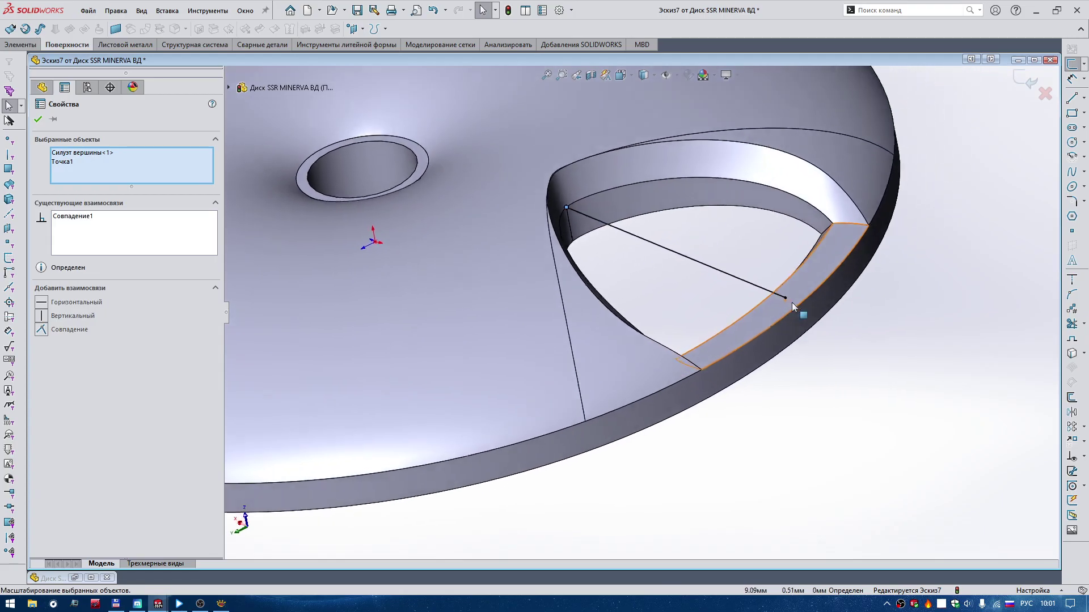
right_click_drag(791, 302, 856, 390)
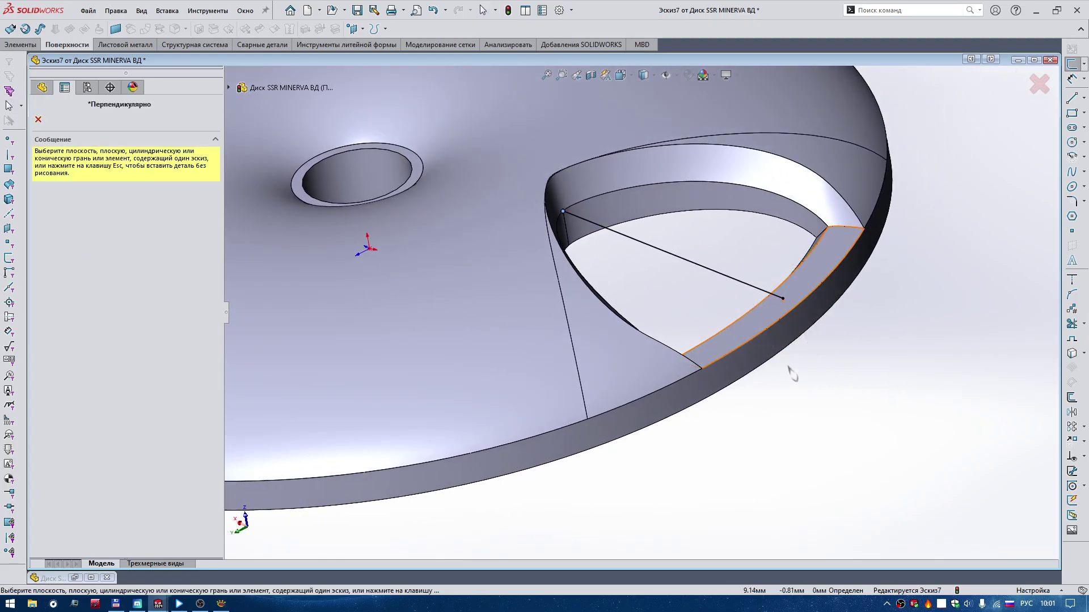
left_click(38, 120)
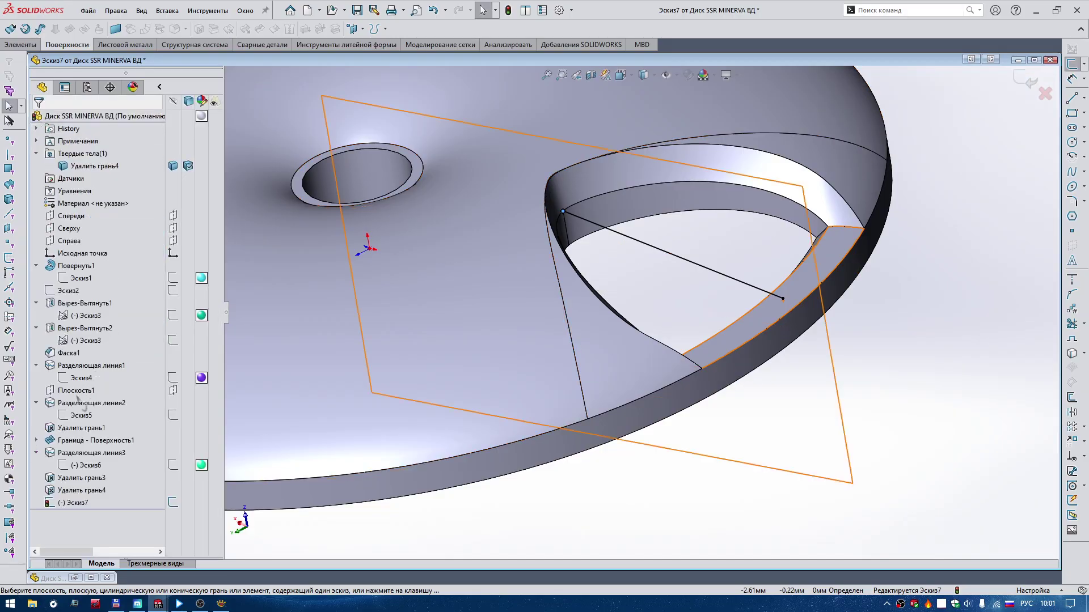
Step: View Плоскость1 normal-to and set the body display to Hidden Lines Visible
left_click(113, 391)
left_click(134, 374)
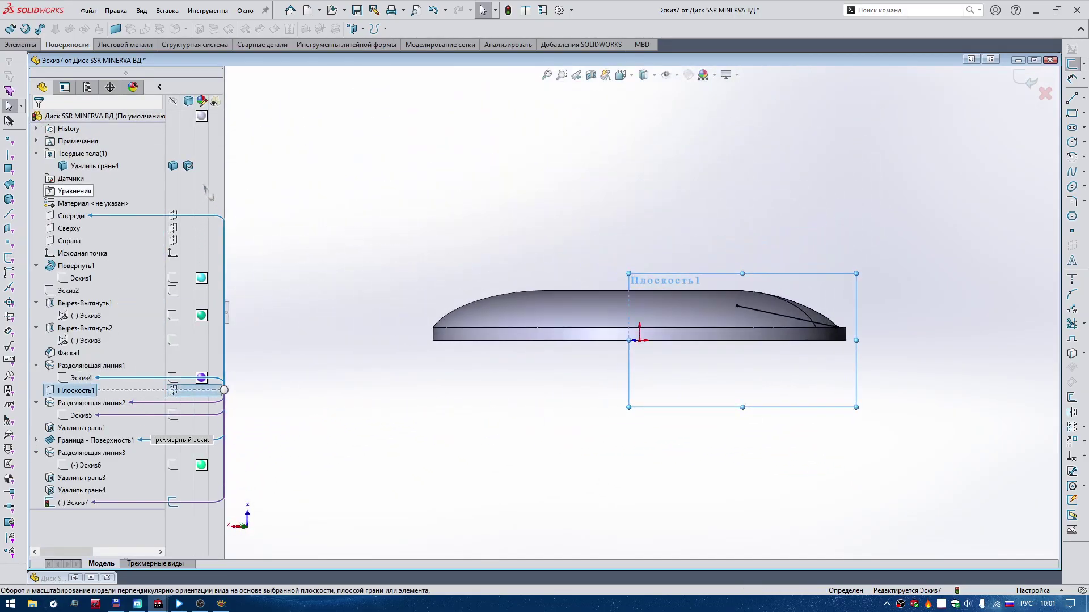
left_click(175, 169)
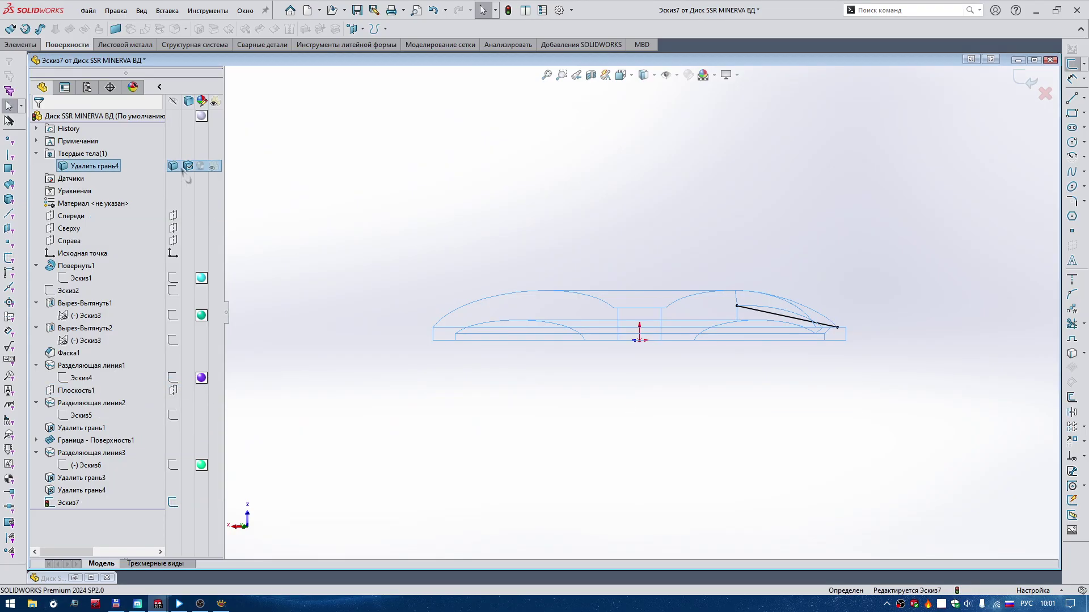
left_click(188, 169)
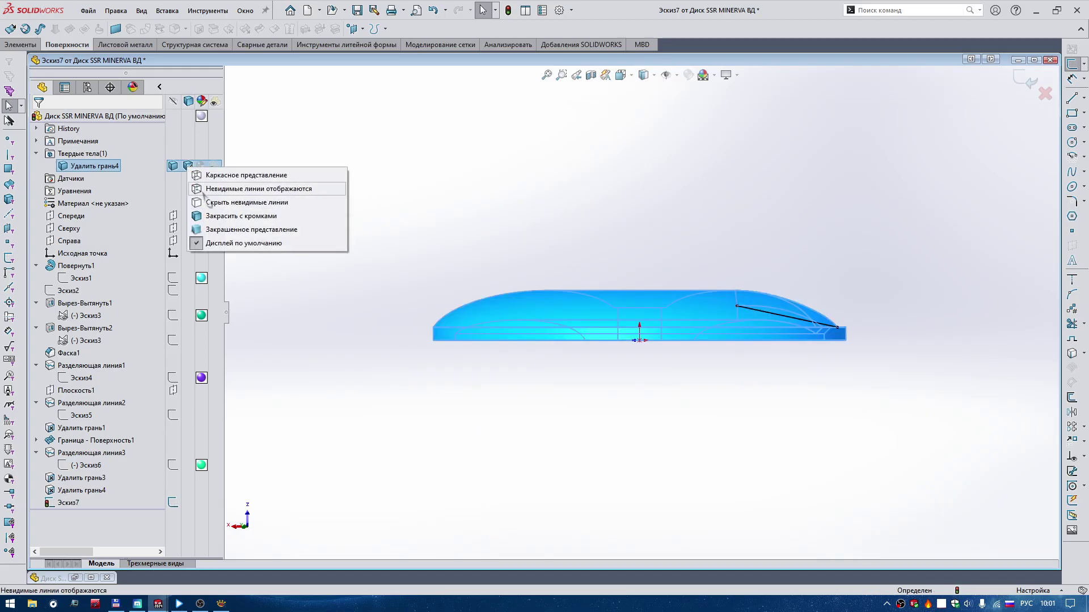
left_click(207, 189)
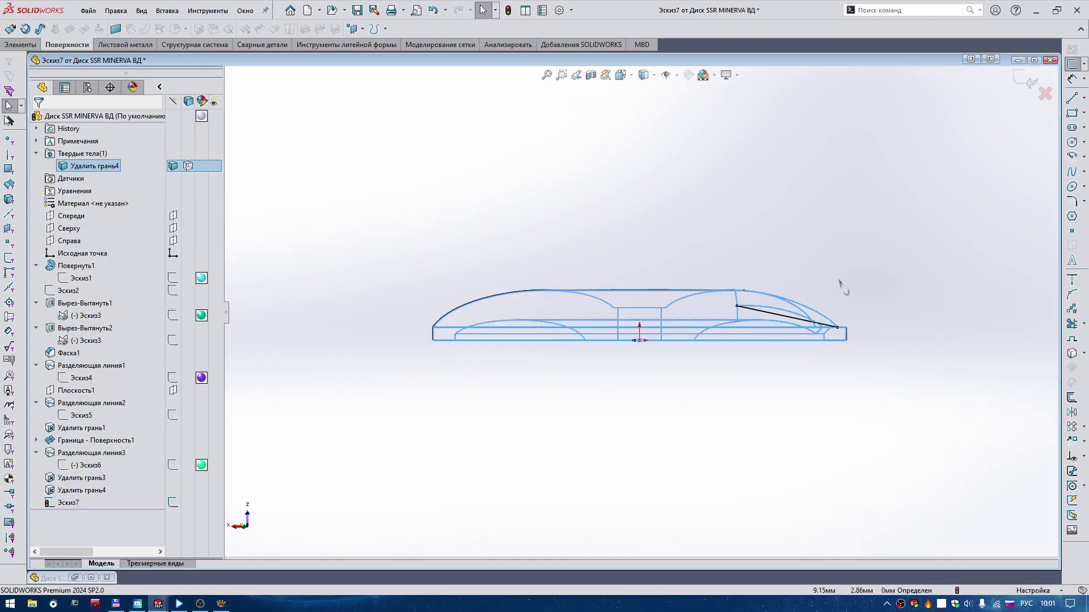
scroll(793, 340, "down", 3)
scroll(709, 393, "down", 3)
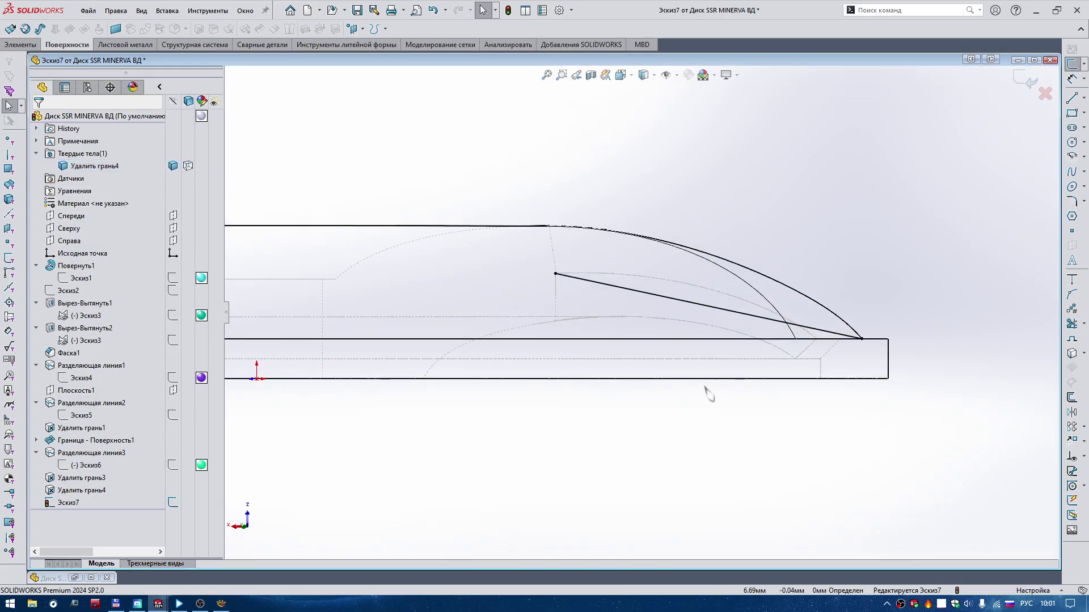
Step: Drag the spline's point and start tangent into a curve, then restore the shaded display
left_click(757, 318)
left_click_drag(740, 315, 760, 294)
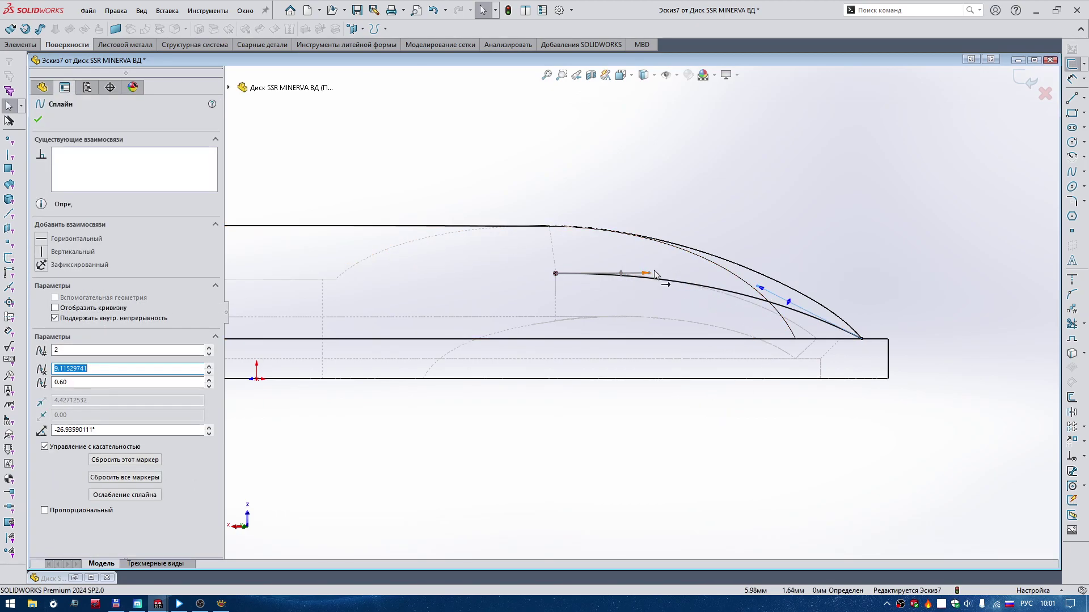
left_click_drag(650, 274, 635, 262)
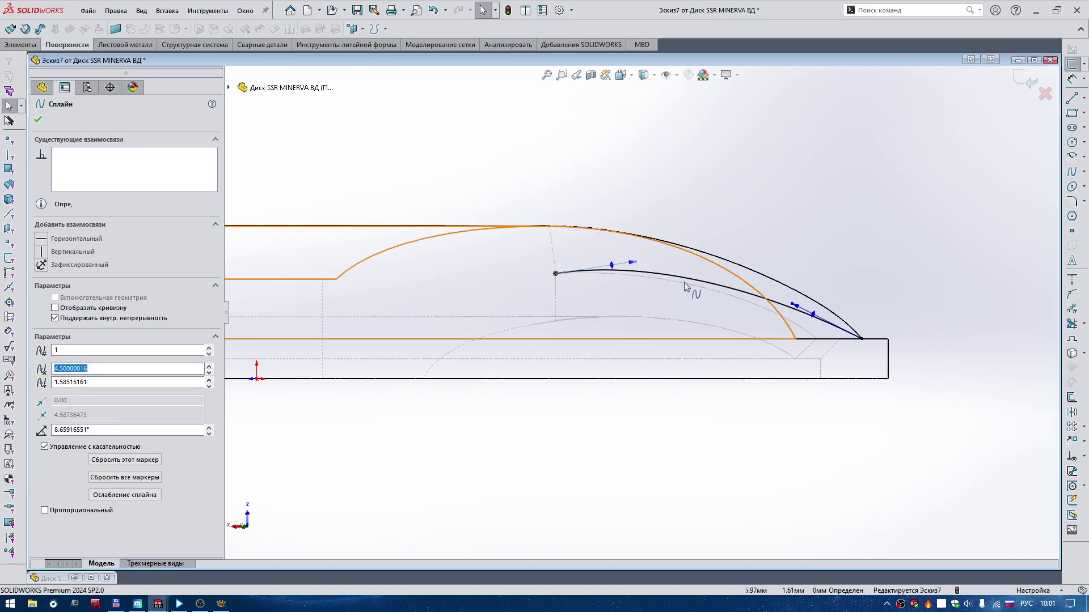
left_click(37, 120)
left_click(188, 165)
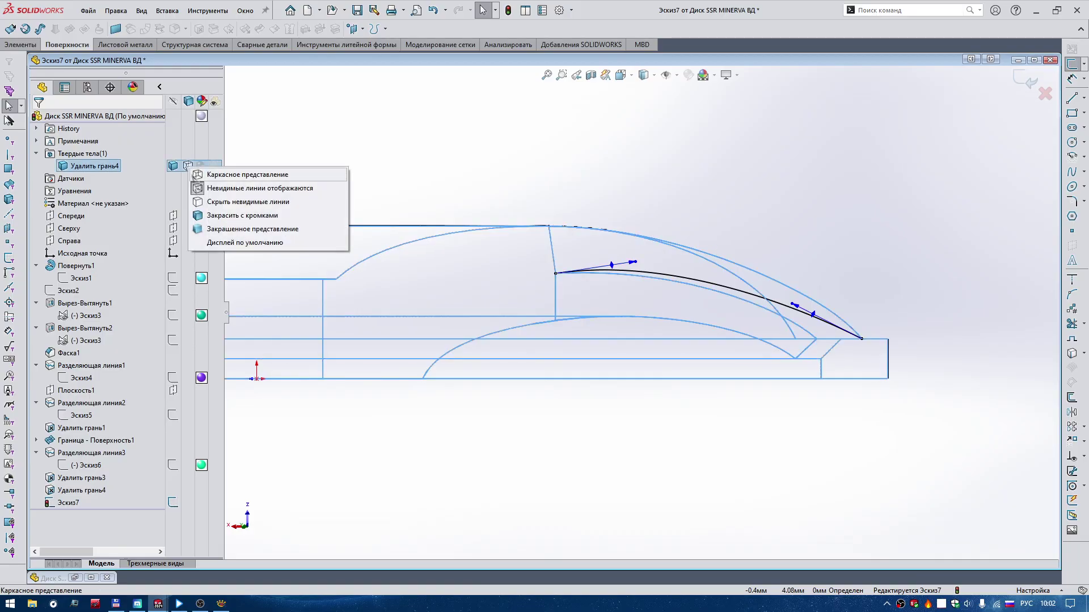
left_click(210, 242)
mouse_move(655, 190)
middle_mouse_down()
mouse_move(820, 187)
mouse_move(831, 171)
middle_mouse_up()
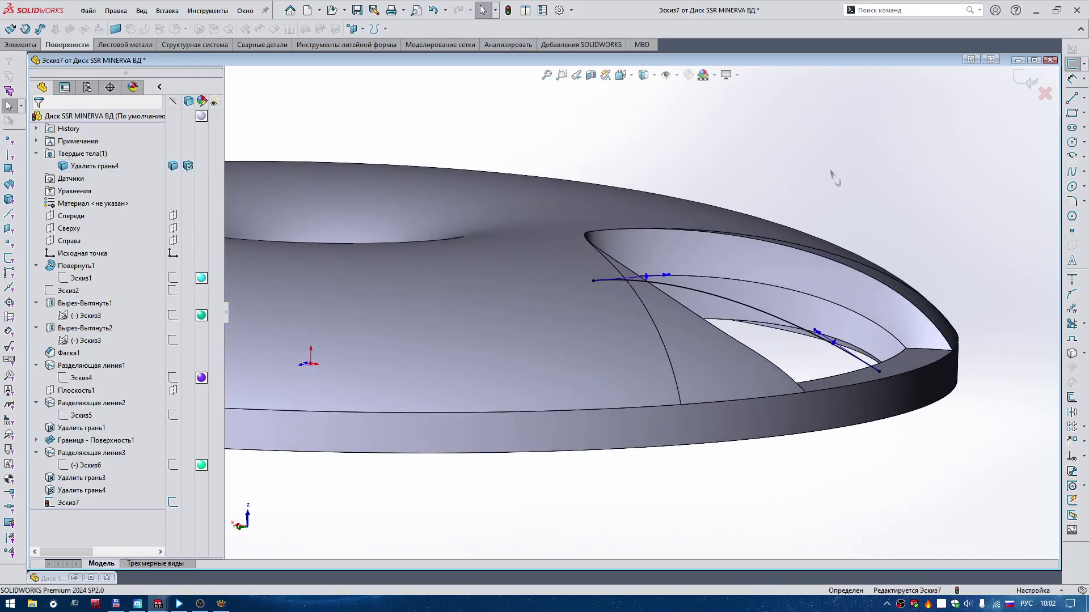
Step: Project Эскиз7 onto the pocket's inner wall as a split line, then locate Эскиз7 under it
left_click(385, 28)
left_click(395, 45)
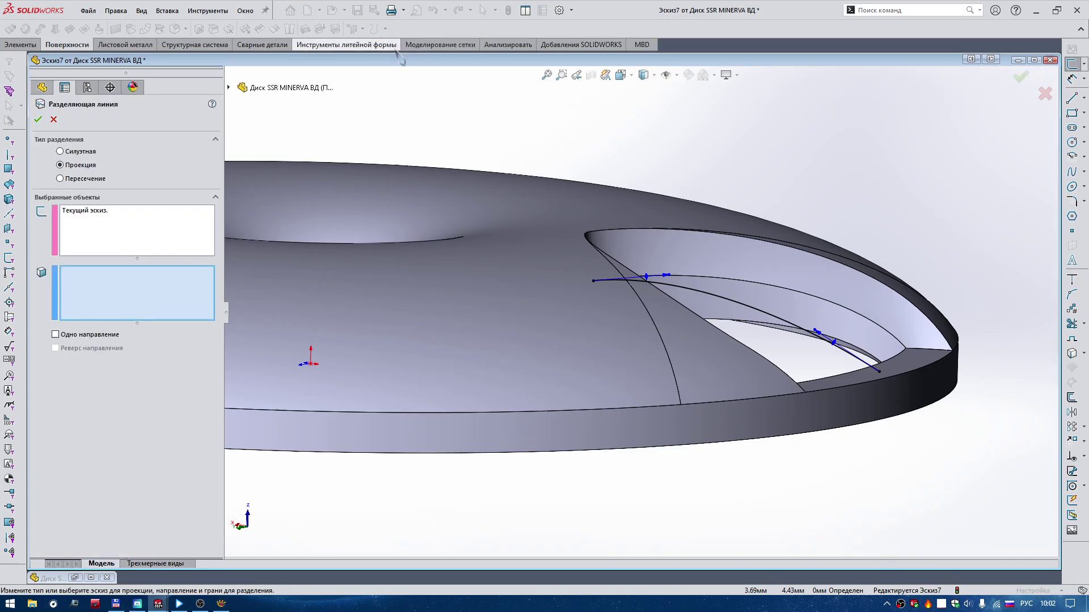
left_click(737, 261)
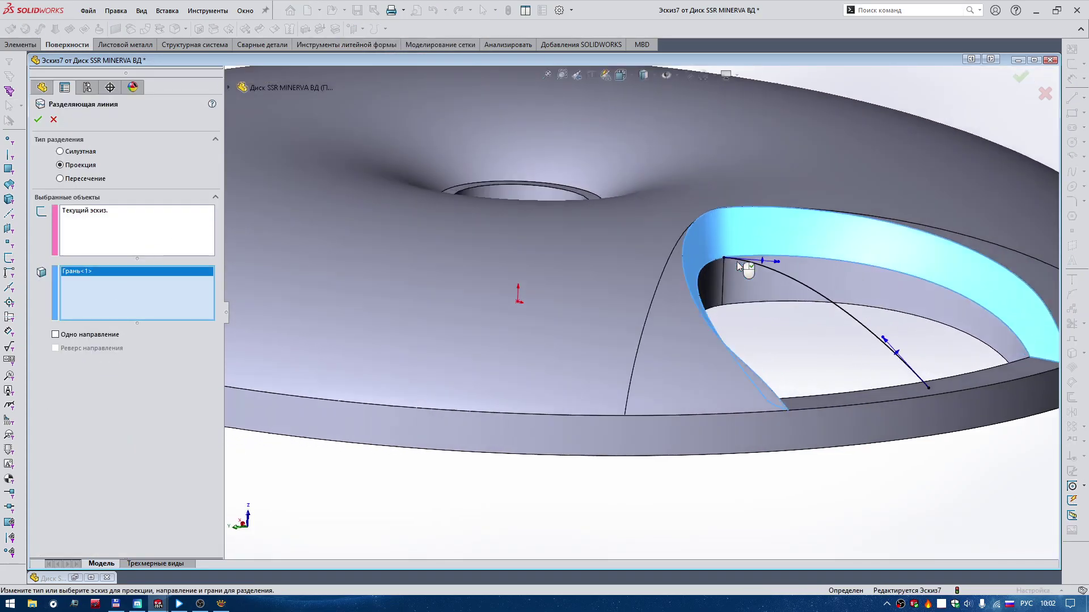
right_click(699, 266)
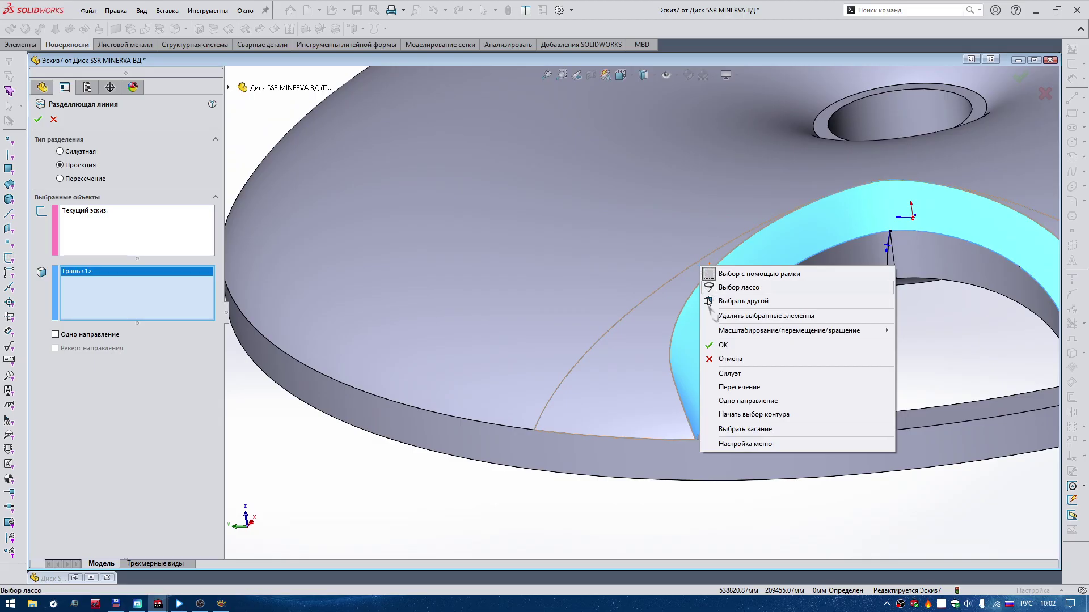
left_click(705, 361)
key("Left")
key("Left")
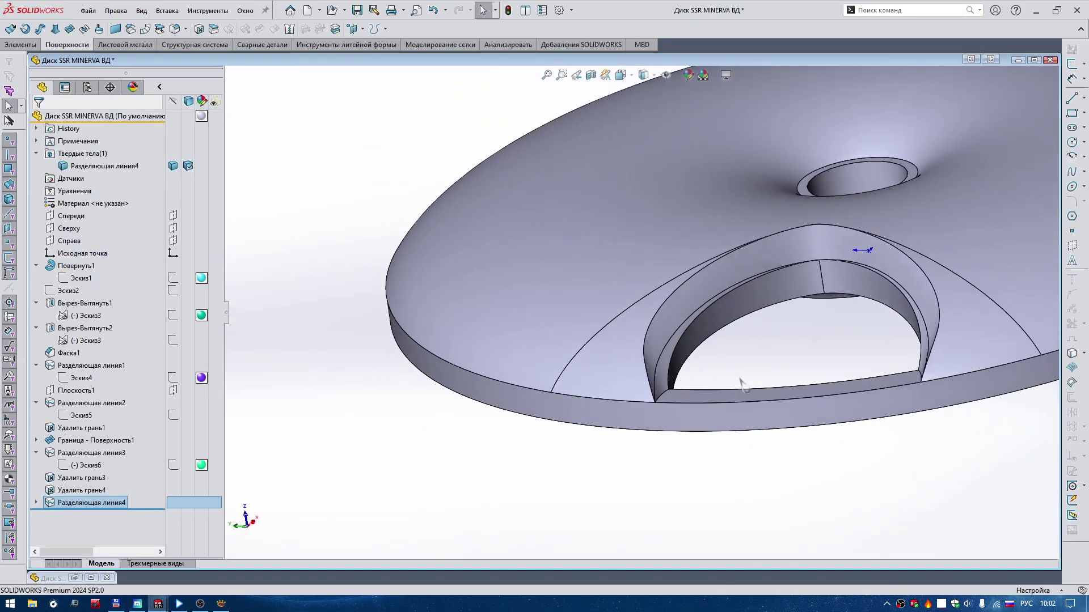
key("Left")
key("Left")
key("Left")
key("Left")
key("Left")
key("Left")
key("Left")
key("Left")
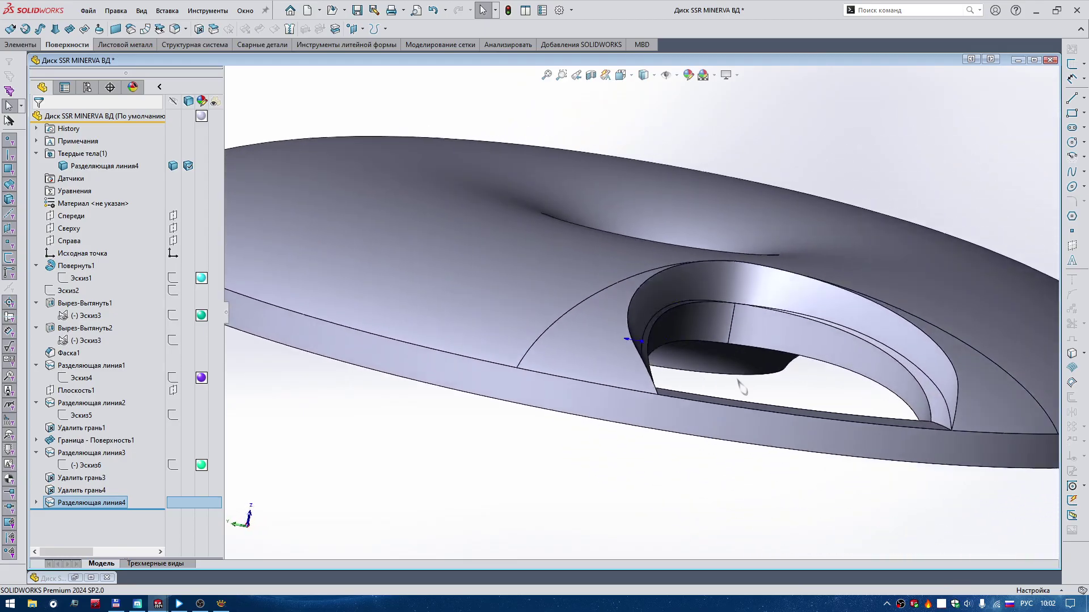
key("Left")
key("Left")
key("Left")
key("Left")
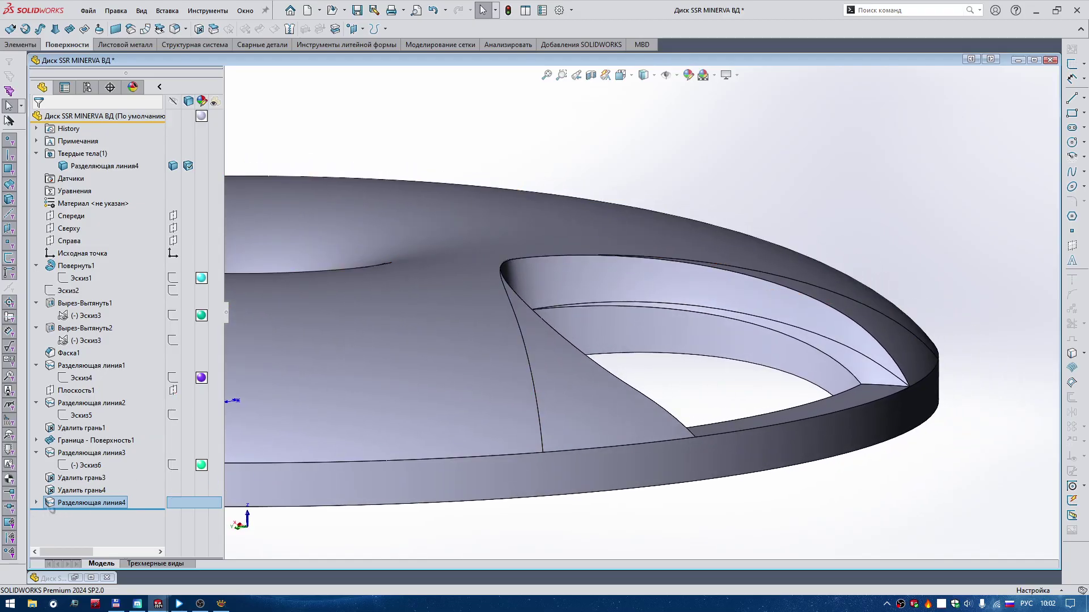
left_click(36, 502)
left_click(81, 515)
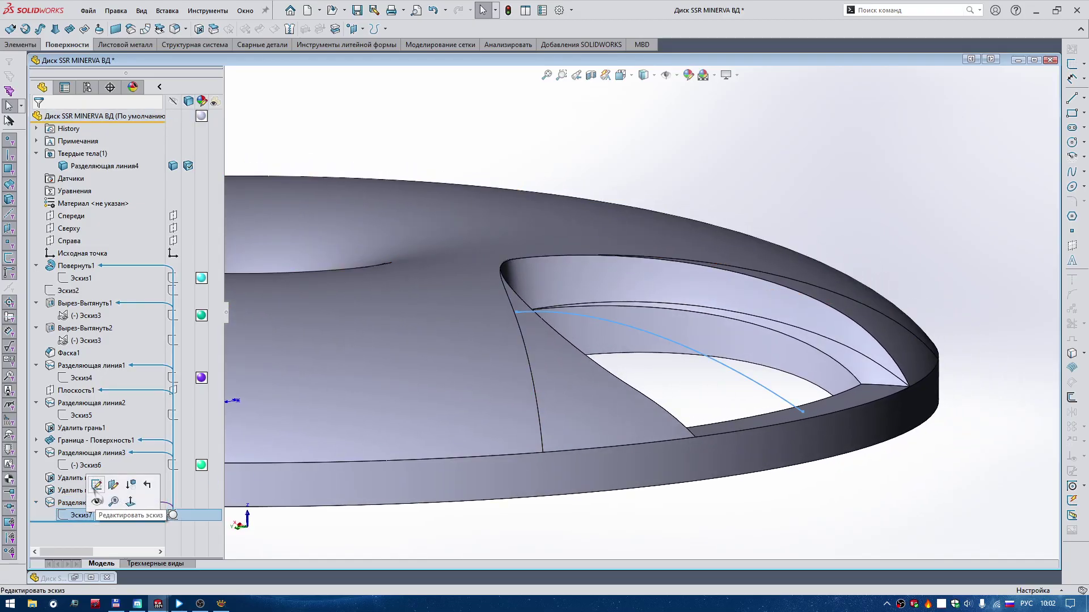
Step: Edit Эскиз7 and apply a section view, face-on, to see the spline's profile
left_click(96, 485)
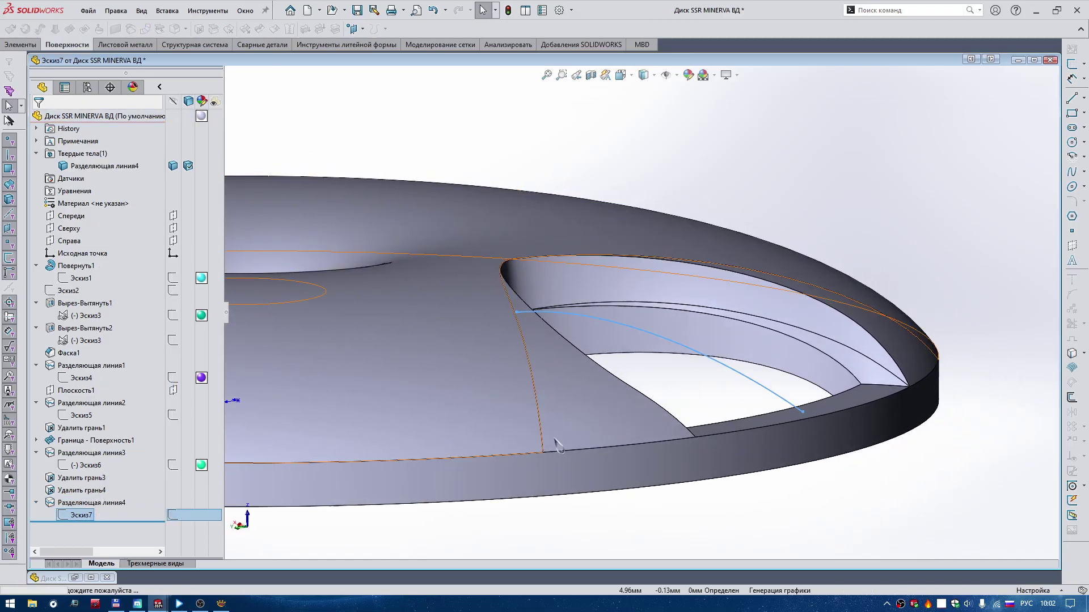
left_click(610, 300)
key("ctrl+8")
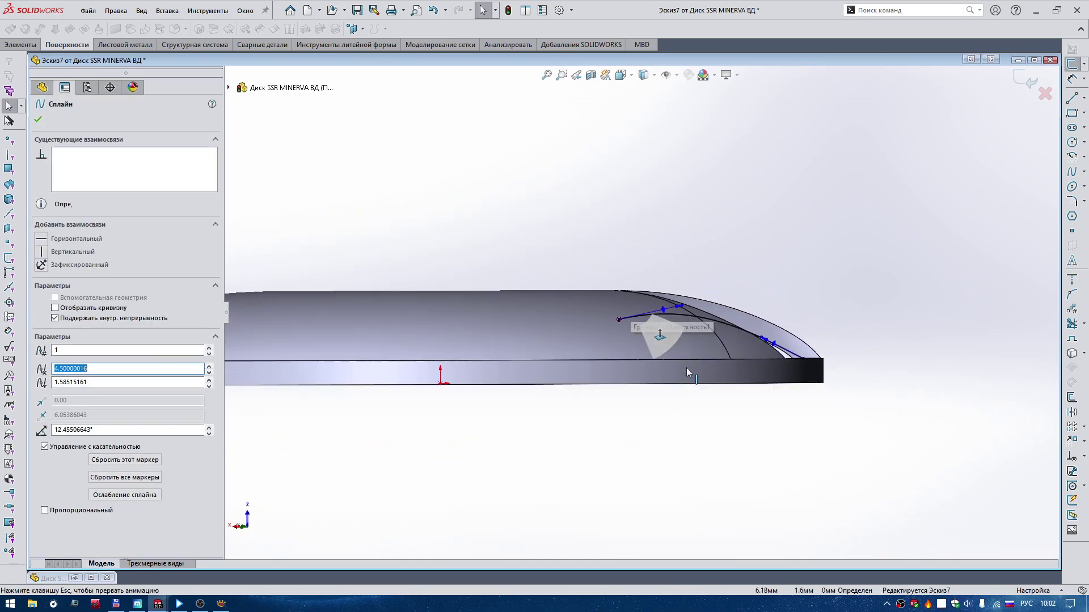
left_click(591, 75)
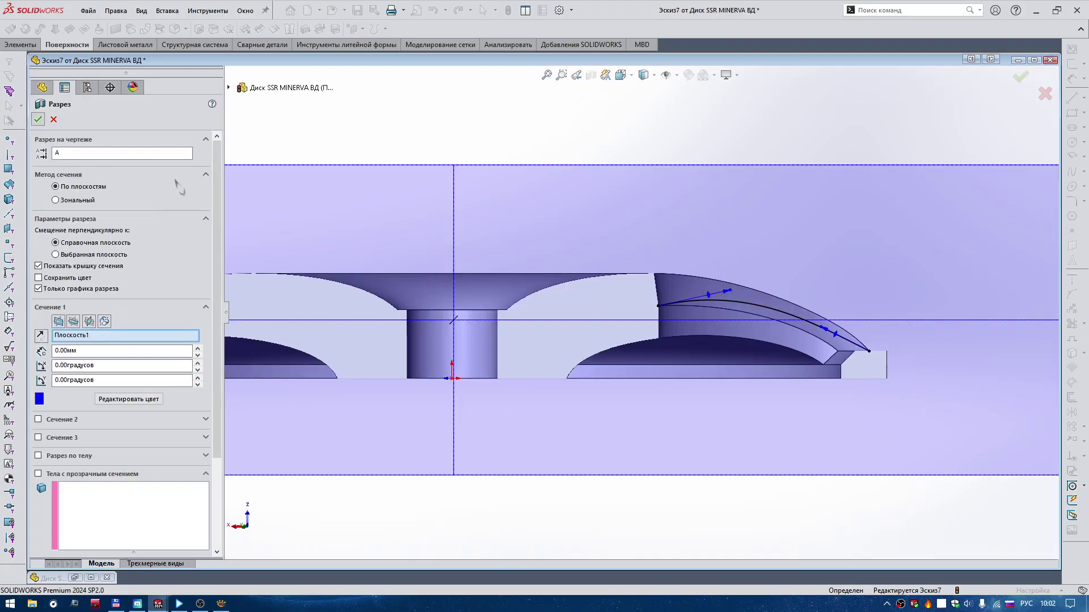
key("Return")
scroll(751, 308, "down", 3)
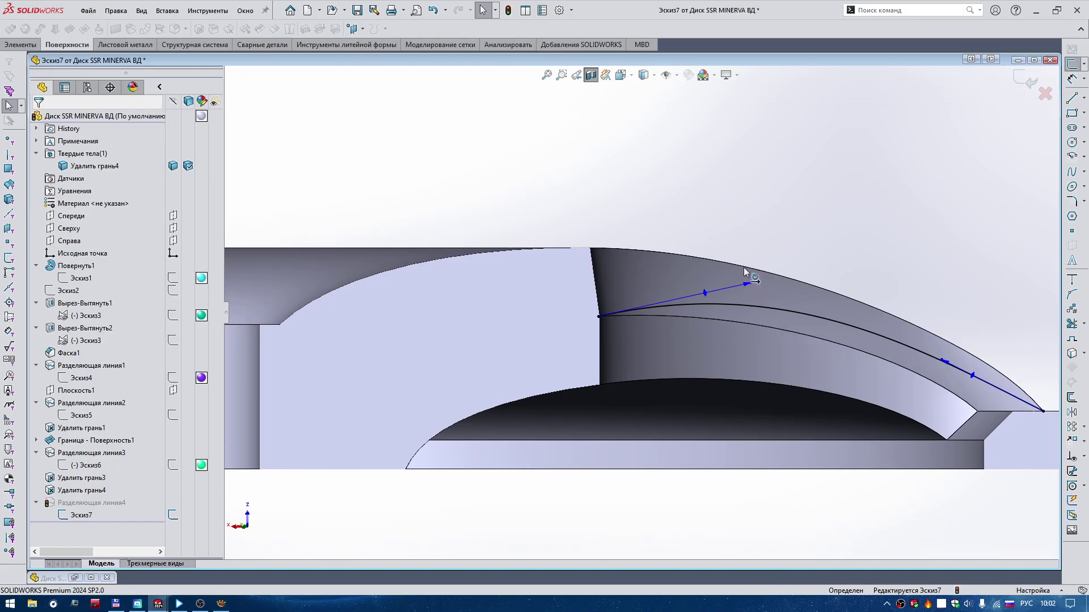
Step: Adjust the spline's start and end tangent handles, then exit to rebuild Разделяющая линия4
mouse_move(746, 272)
left_mouse_down()
mouse_move(728, 262)
mouse_move(795, 281)
left_mouse_up()
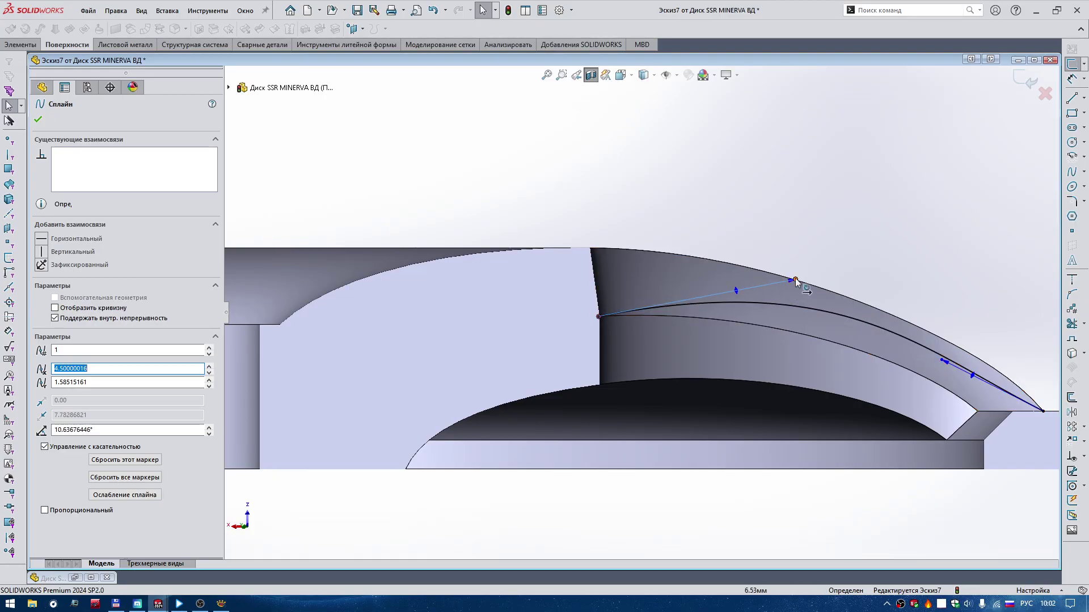
left_click_drag(794, 280, 760, 293)
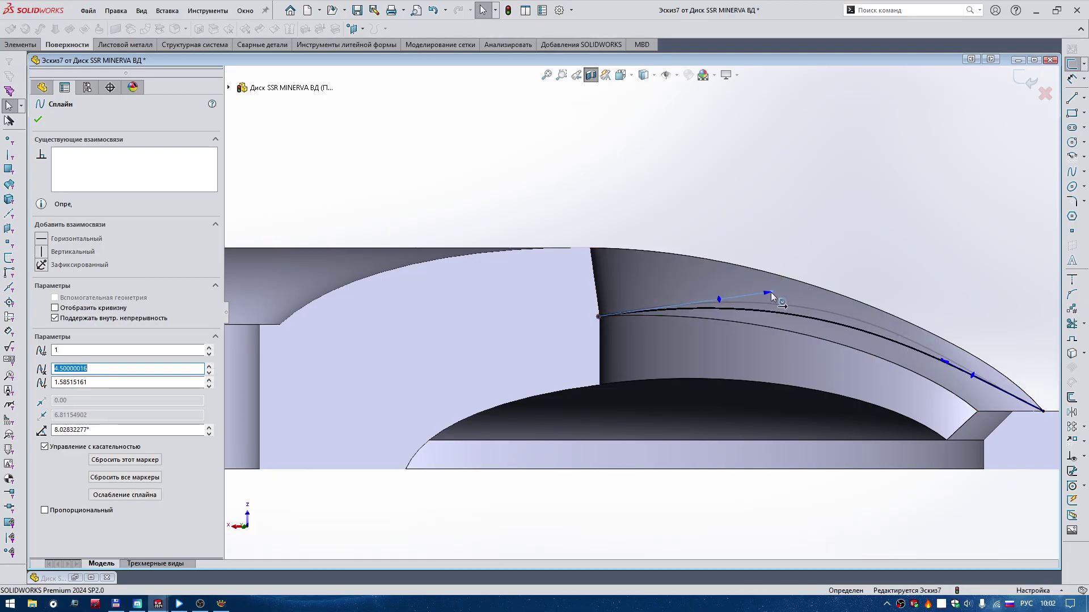
left_click(970, 369)
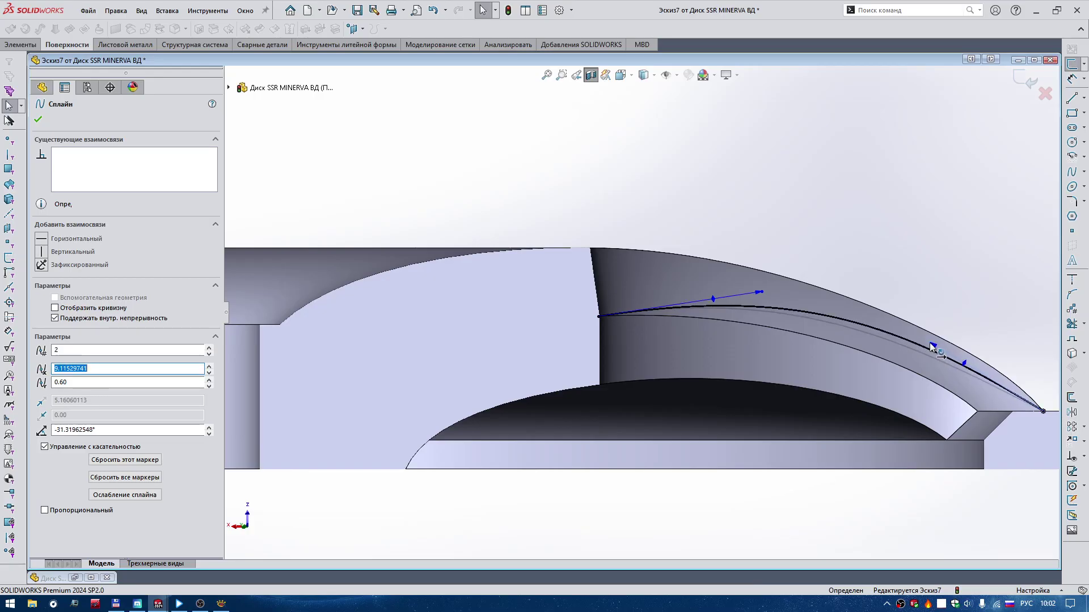
scroll(976, 377, "down", 1)
left_click_drag(984, 383, 987, 380)
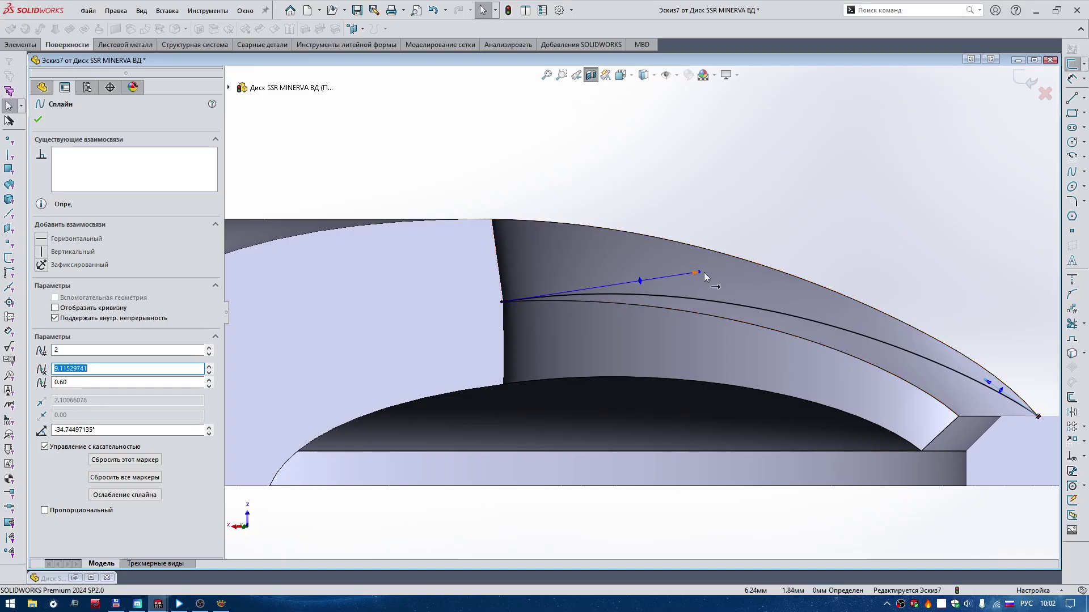
left_click_drag(698, 272, 695, 270)
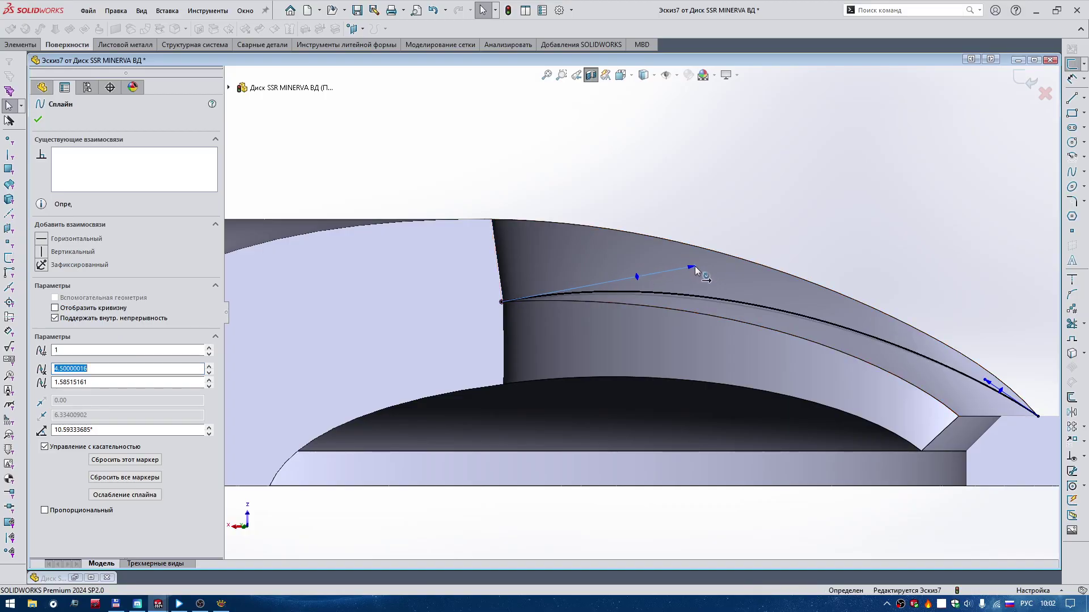
left_click(1028, 90)
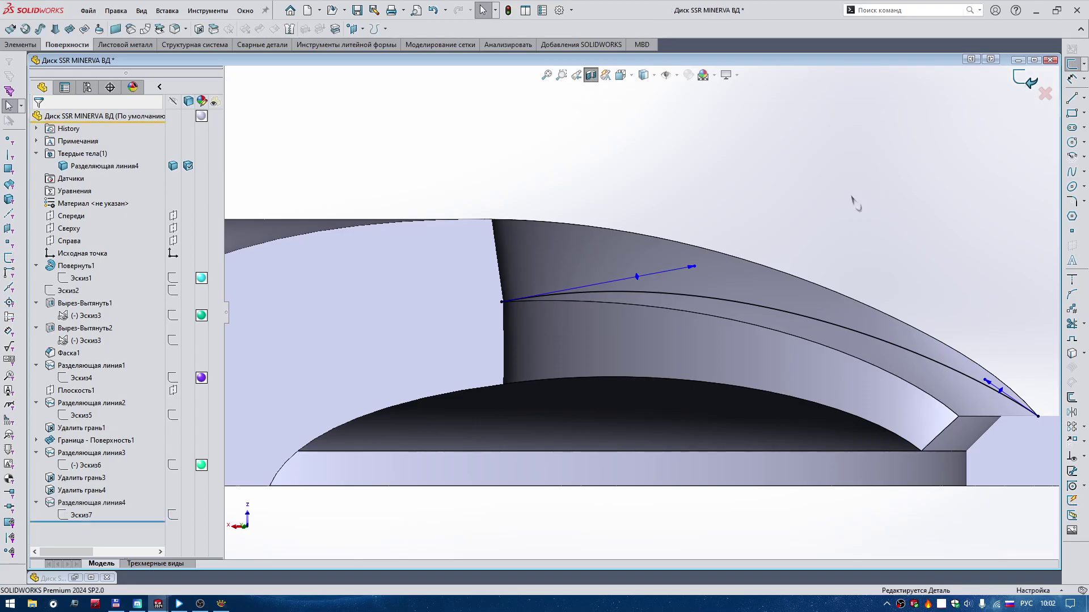
left_click(594, 79)
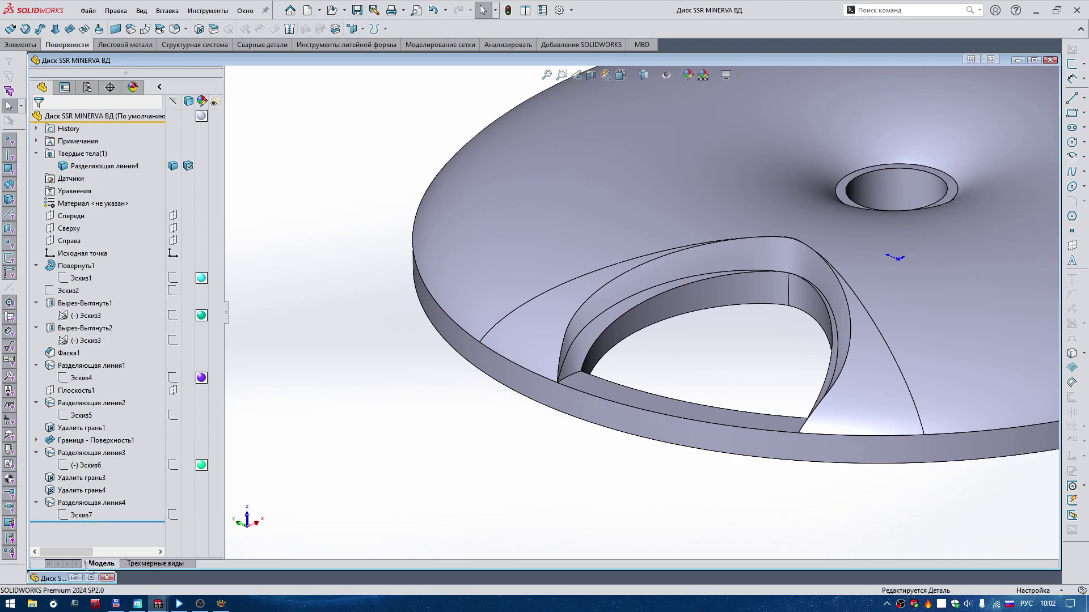
Step: Roll the reference disc forward to Удалить грань4 and compare its opening with photo 2a.jpg
key("ctrl+w")
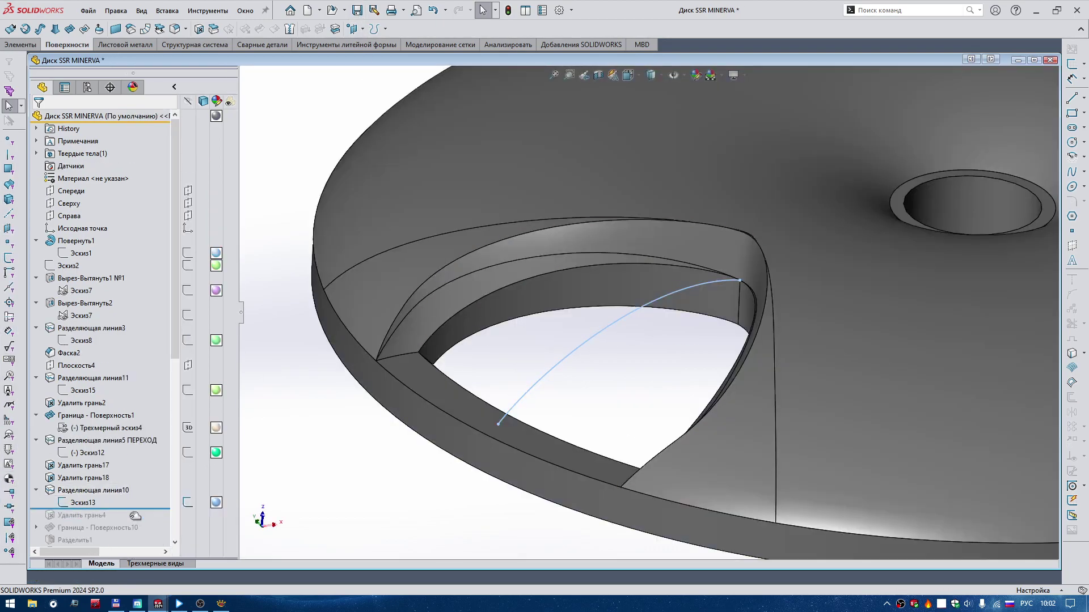
left_click_drag(135, 512, 135, 523)
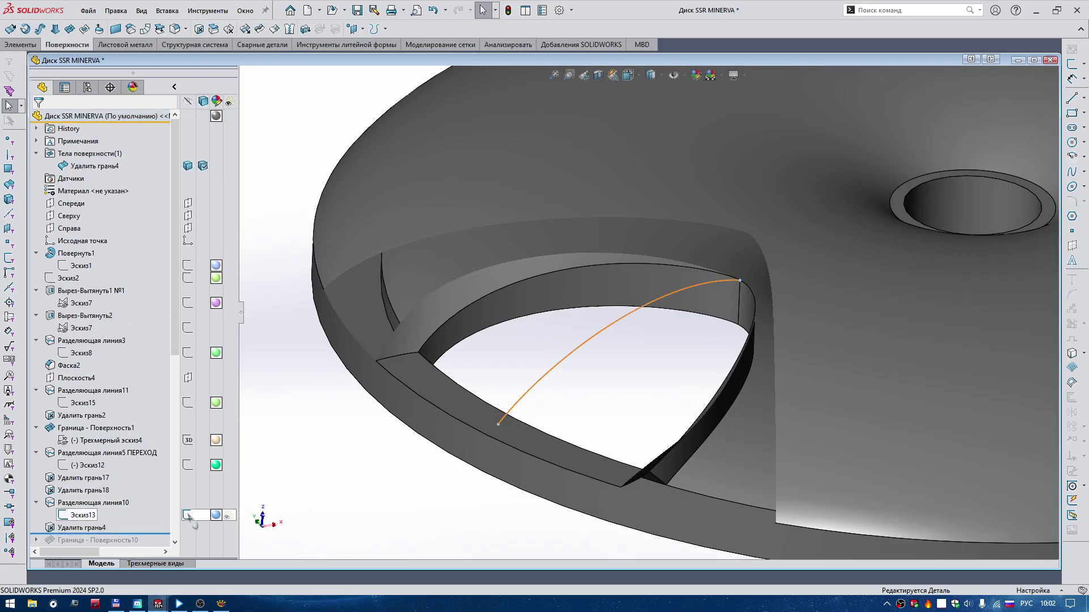
mouse_move(494, 452)
middle_mouse_down()
mouse_move(893, 331)
mouse_move(638, 230)
mouse_move(259, 575)
middle_mouse_up()
left_click(221, 604)
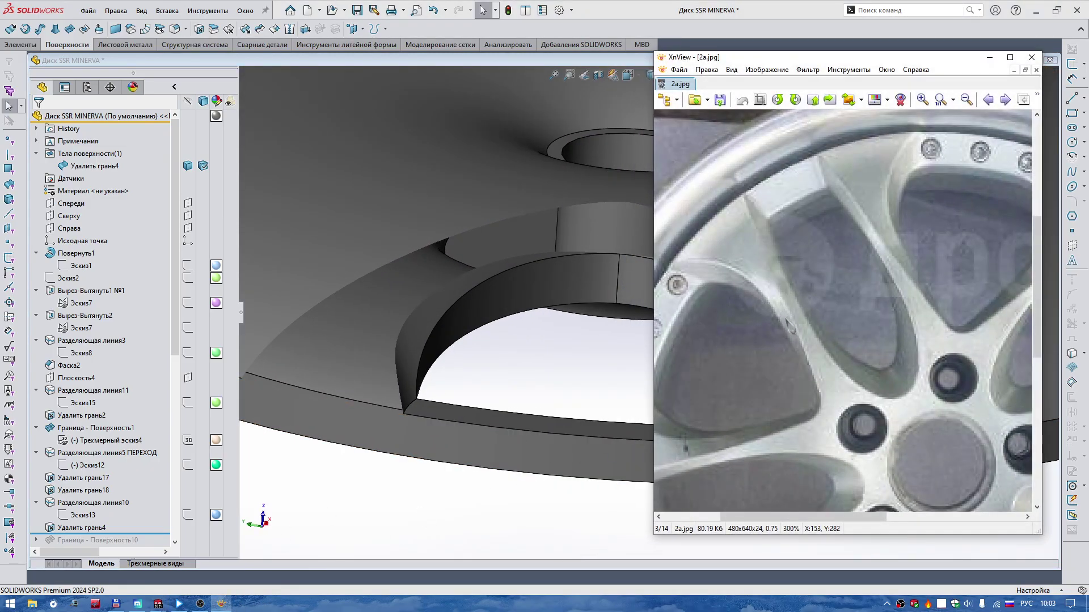
scroll(777, 303, "up", 1)
scroll(793, 318, "up", 1)
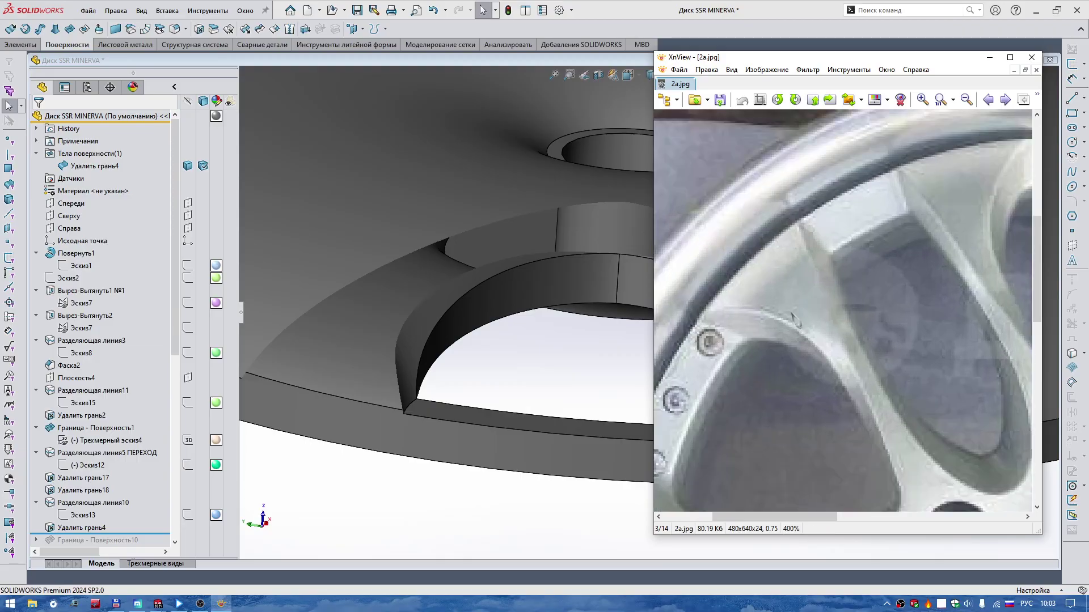
Step: Delete the two wedge faces beside the cutout with plain Удалить, creating Удалить грань5
left_click(989, 57)
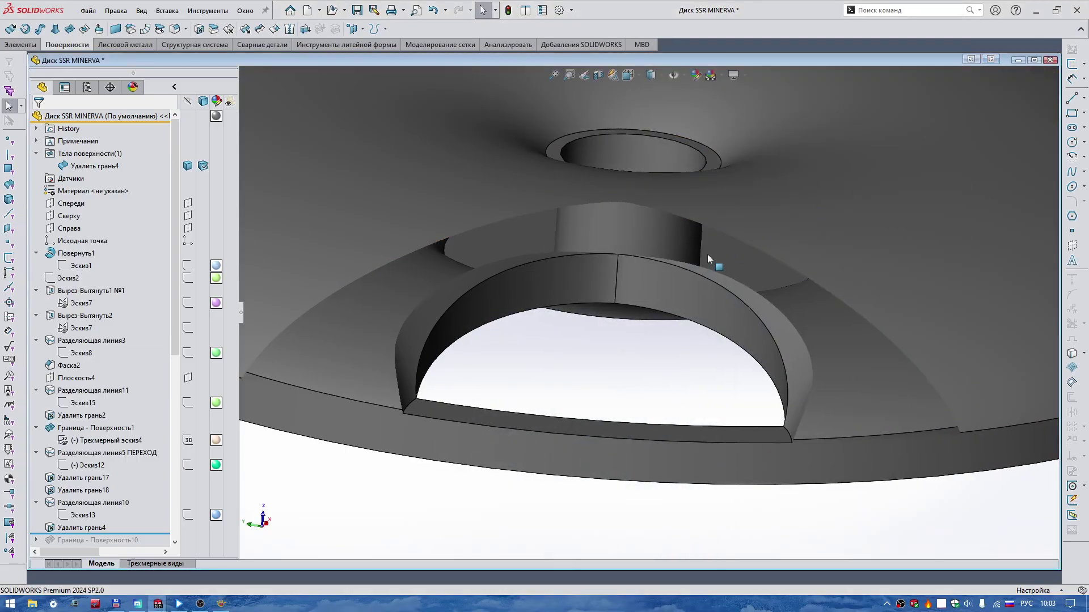
middle_click_drag(712, 255, 1047, 66)
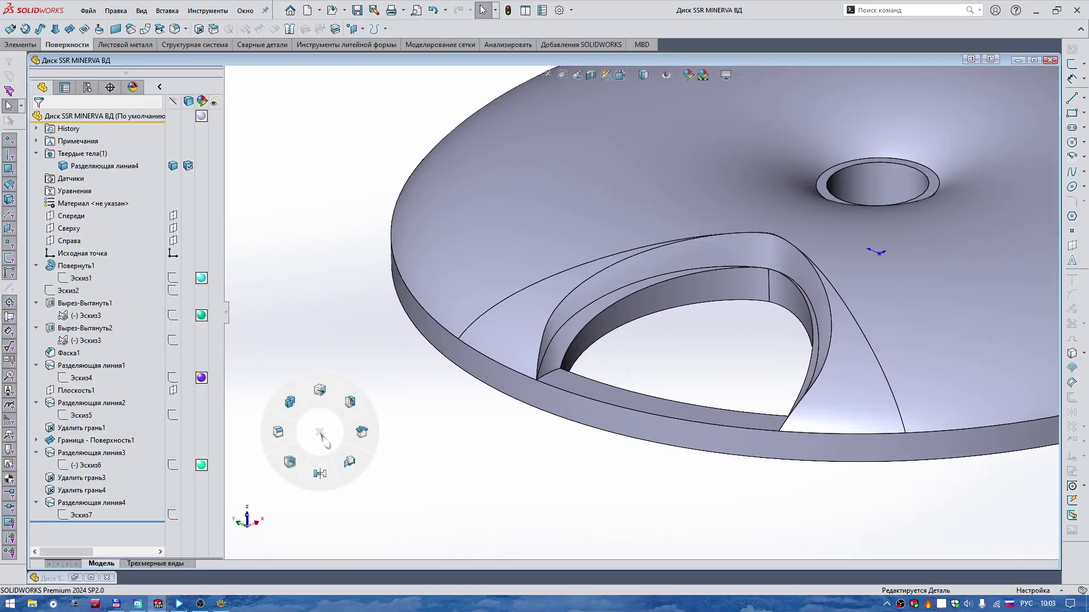
right_click_drag(321, 438, 290, 402)
left_click(530, 315)
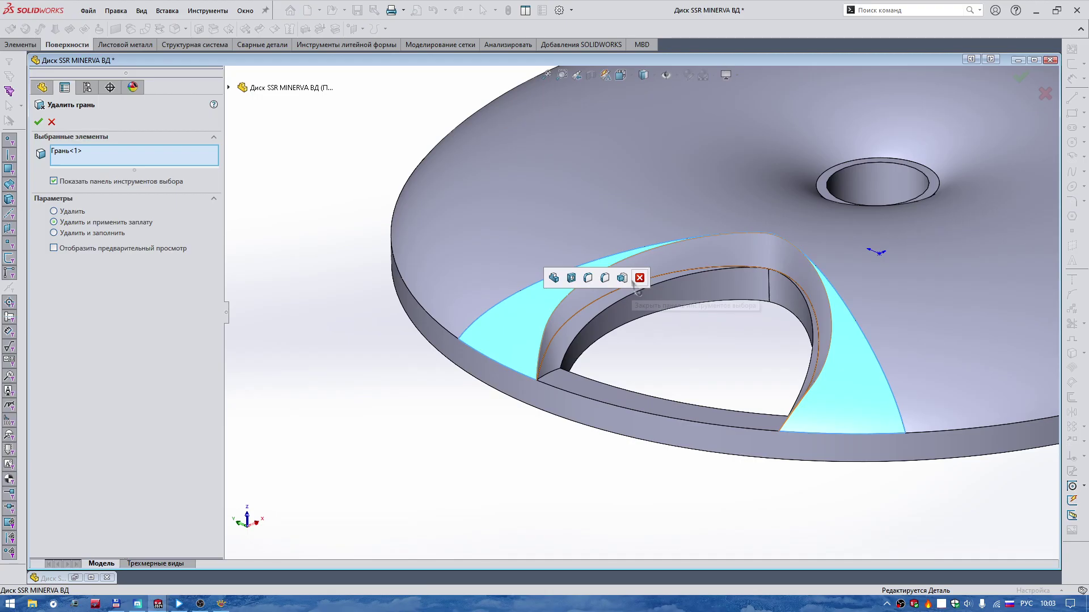
left_click(693, 262)
middle_click_drag(693, 262, 24, 93)
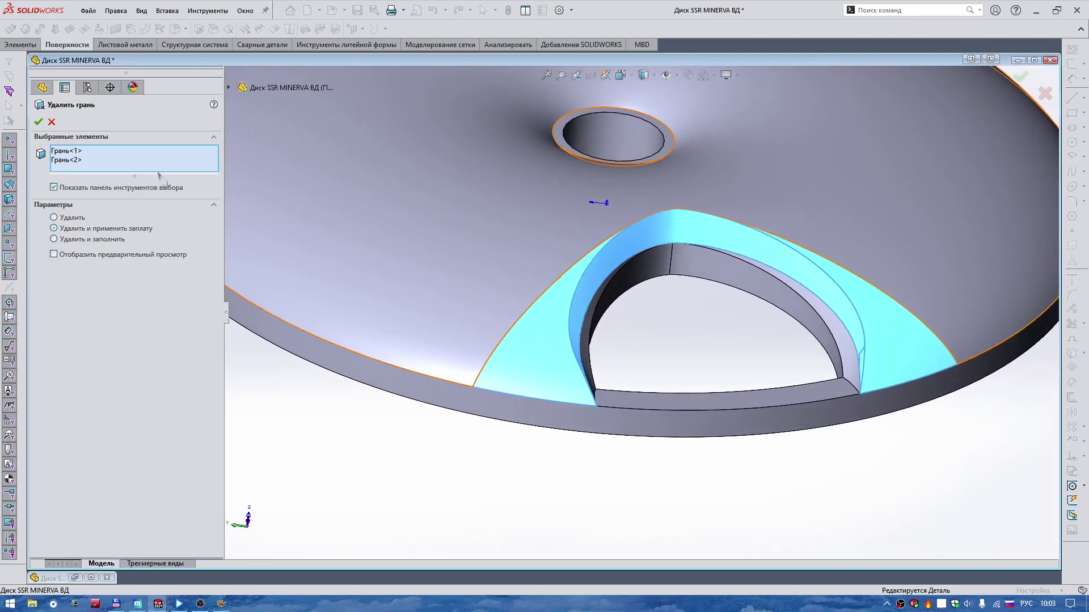
left_click(54, 218)
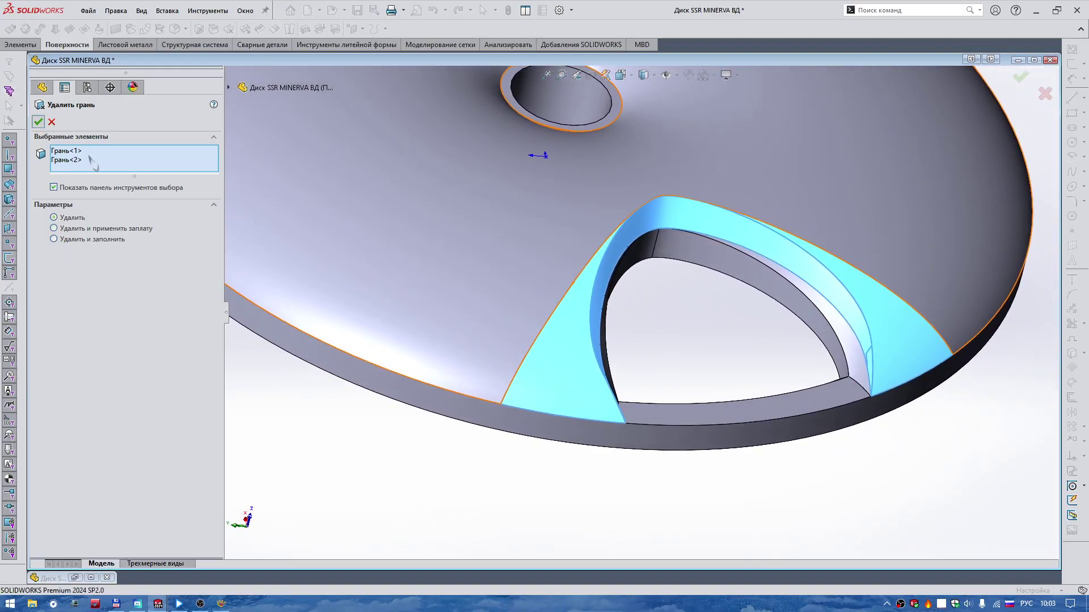
key("Return")
Step: Verify Удалить грань5 by rolling the history back before it and forward again
middle_click_drag(574, 203, 397, 209)
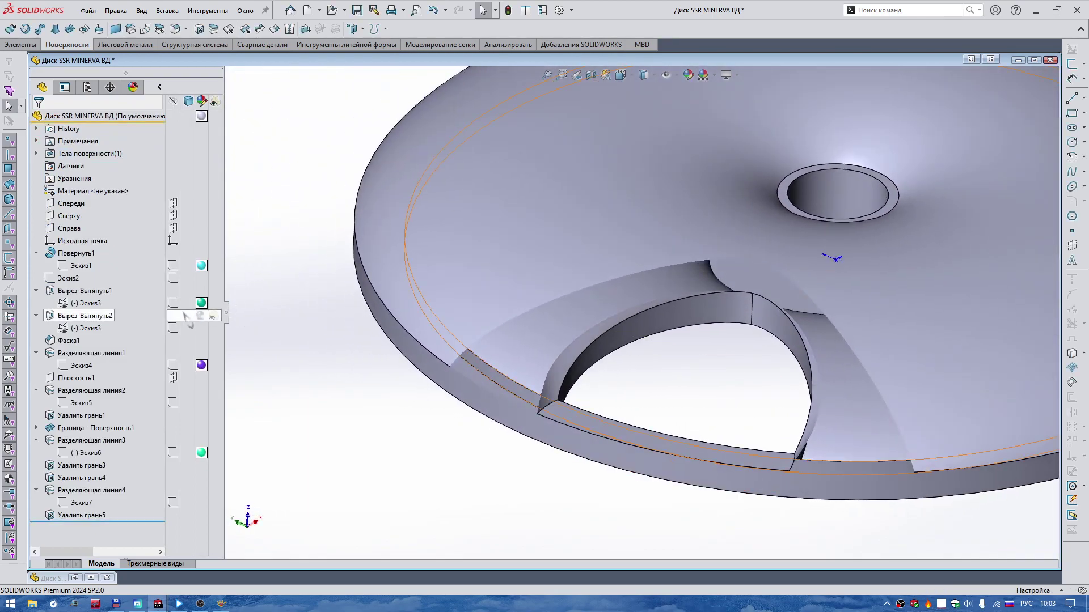
left_click(145, 521)
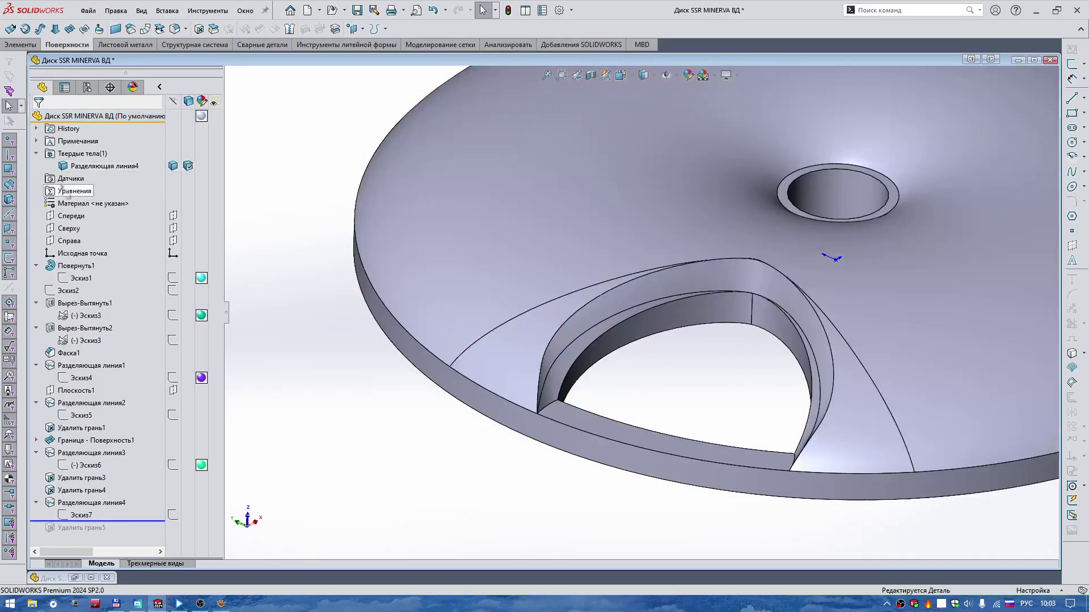
left_click_drag(126, 521, 127, 531)
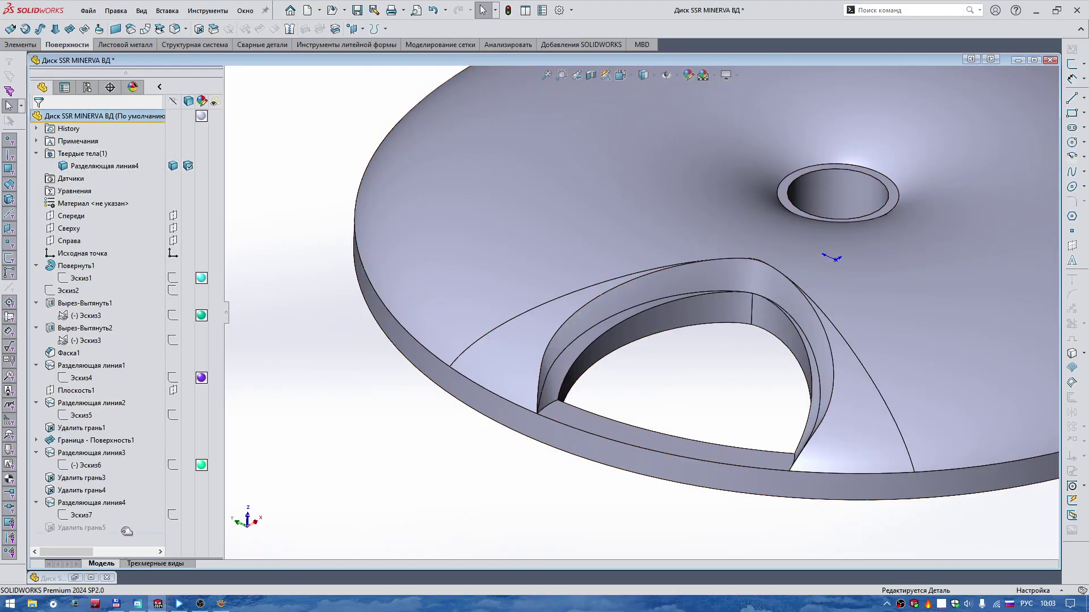
mouse_move(341, 431)
middle_mouse_down()
mouse_move(450, 374)
mouse_move(821, 346)
mouse_move(378, 86)
mouse_move(362, 16)
middle_mouse_up()
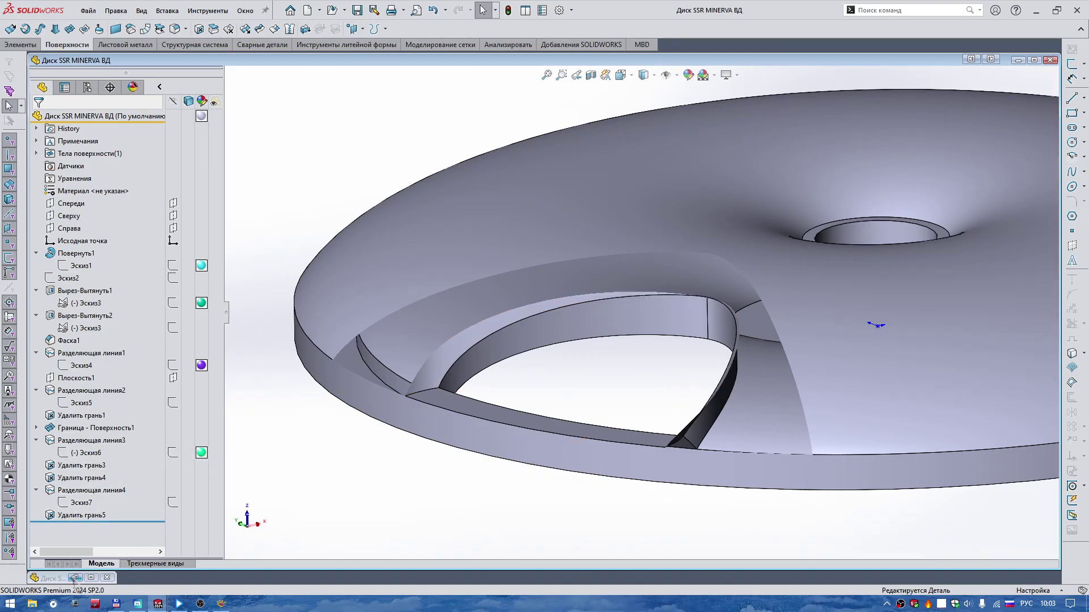
Step: Roll the reference disc forward to Граница - Поверхность10, inspect the patch, then return to ВД
left_click(73, 578)
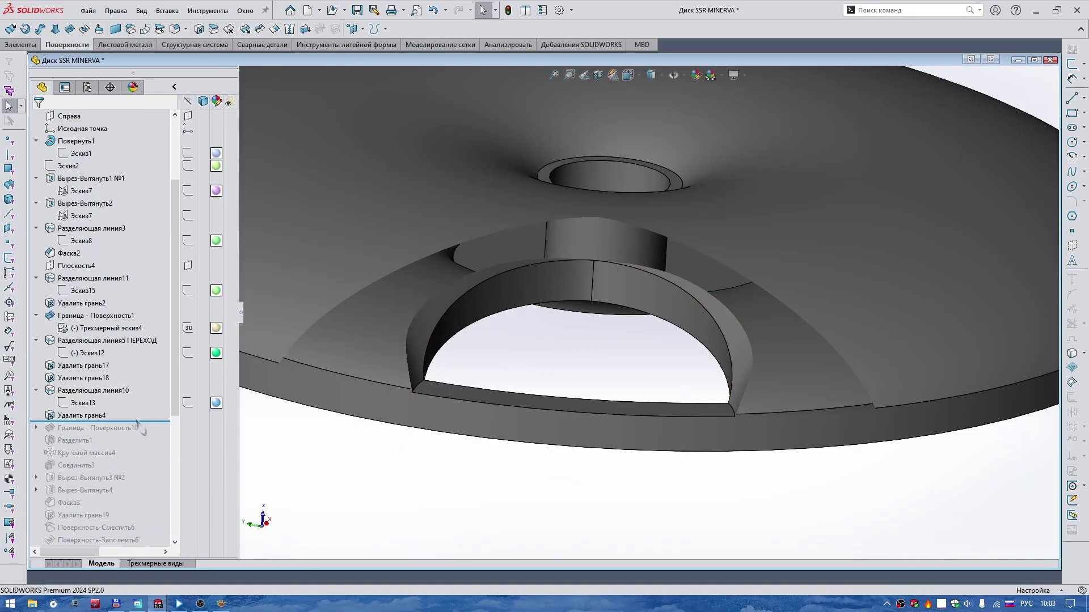
left_click_drag(148, 440, 149, 436)
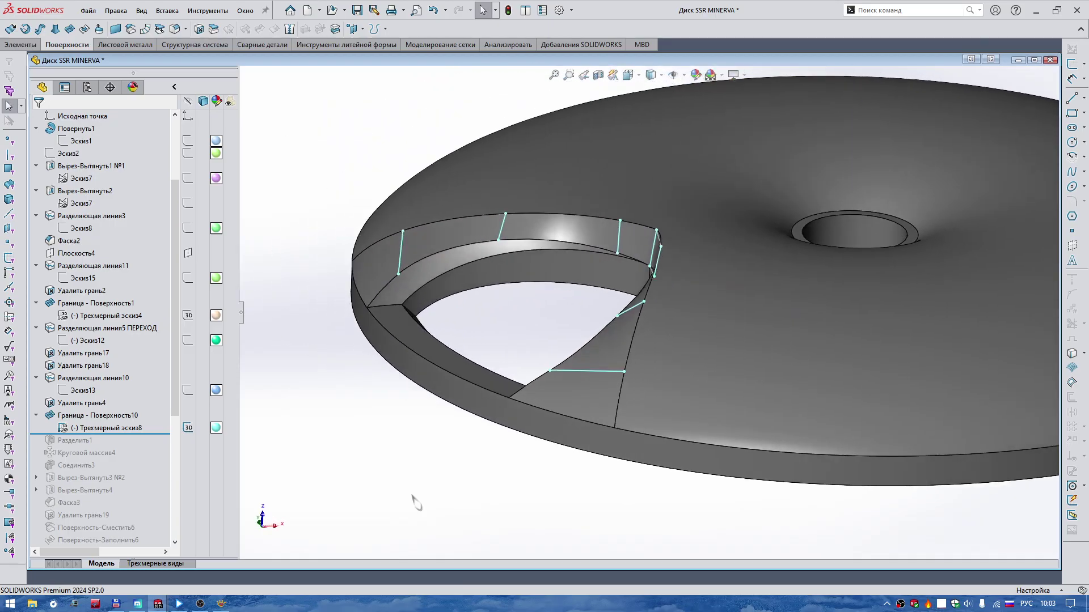
middle_click_drag(417, 502, 535, 305)
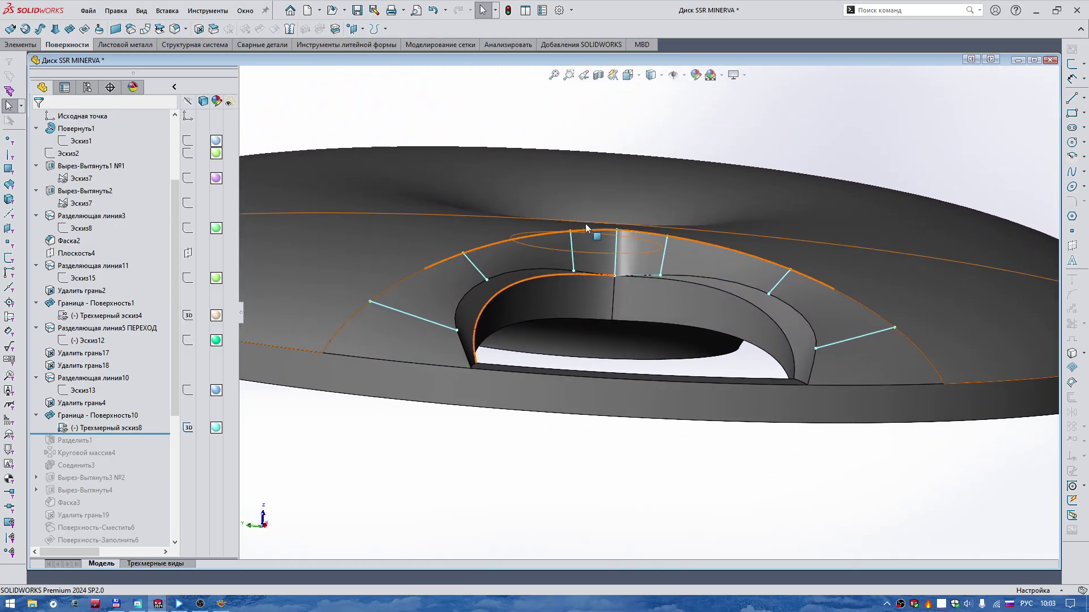
middle_click_drag(586, 224, 412, 369)
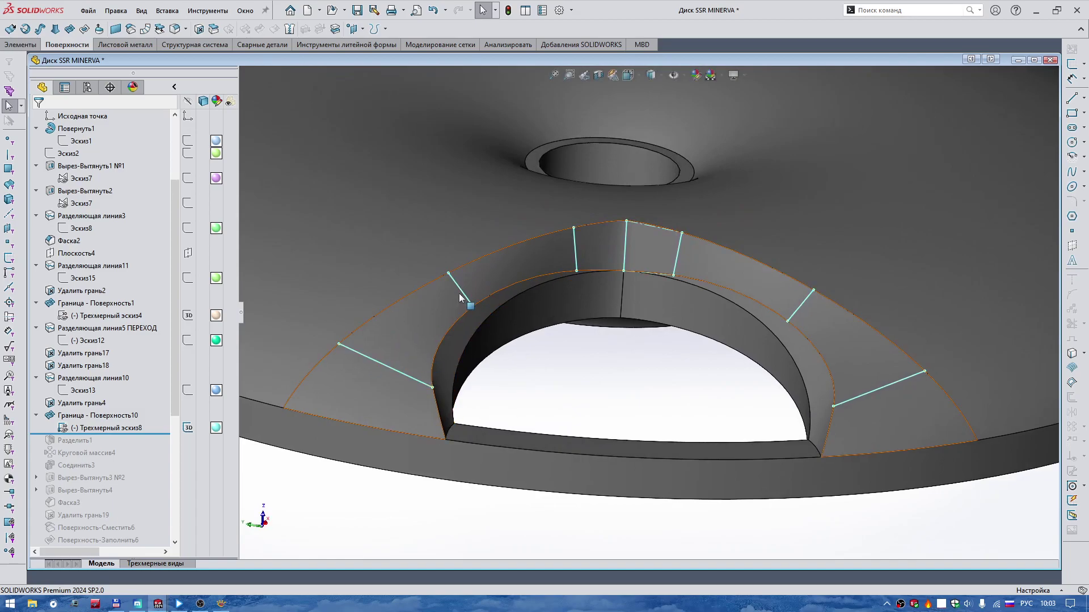
middle_click_drag(628, 253, 632, 240)
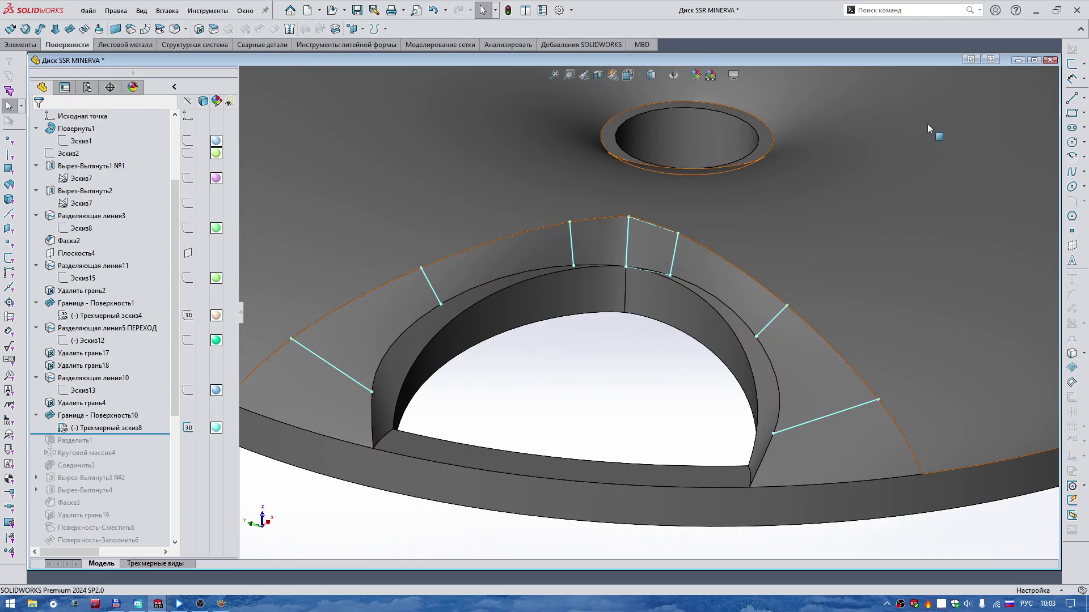
left_click(1019, 61)
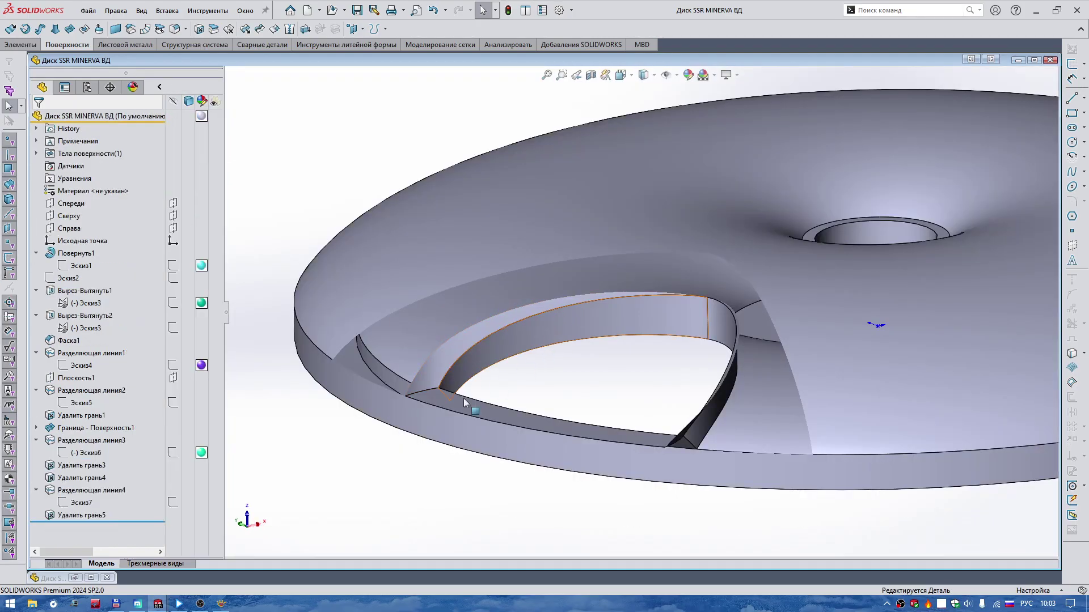
Step: Start Трехмерный эскиз2 with a ~0.72 mm line from the wall's top corner to the surface edge
right_click_drag(261, 453, 286, 470)
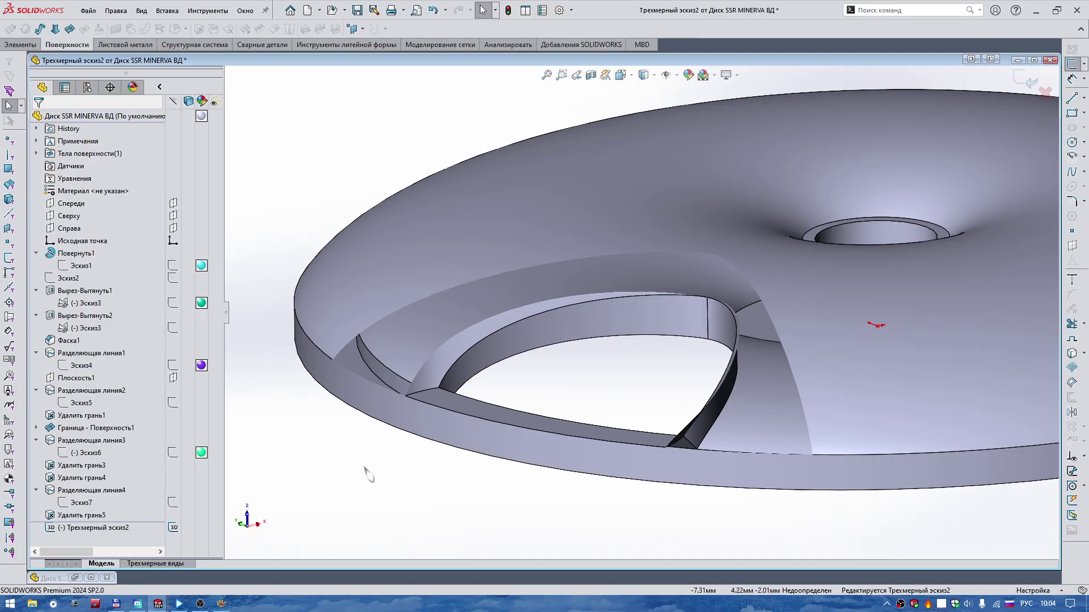
right_click_drag(305, 479, 255, 457)
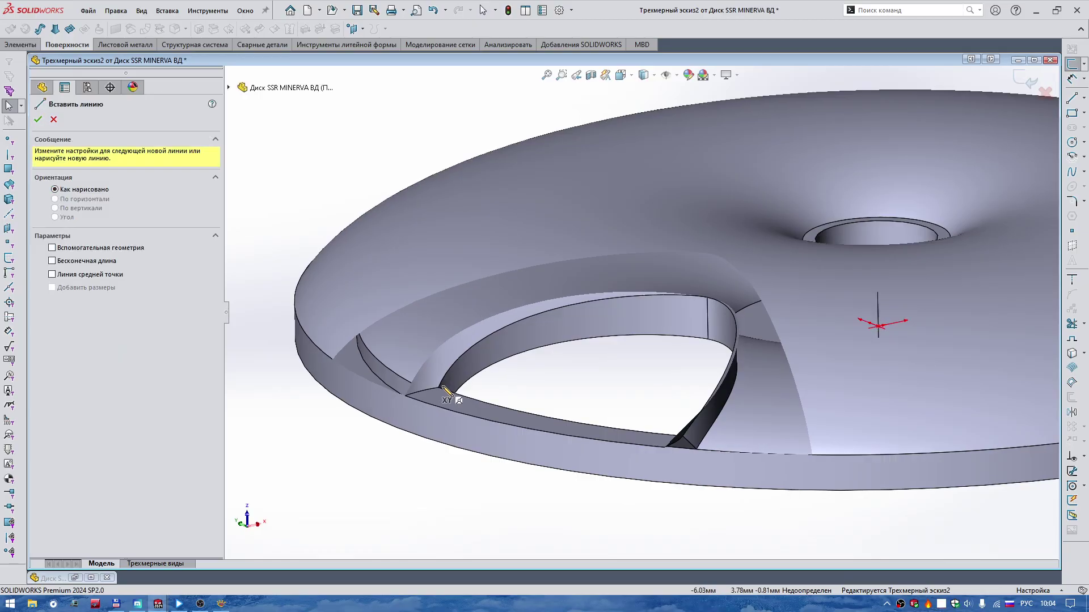
middle_click_drag(431, 352, 448, 390)
scroll(729, 352, "down", 3)
scroll(712, 401, "down", 3)
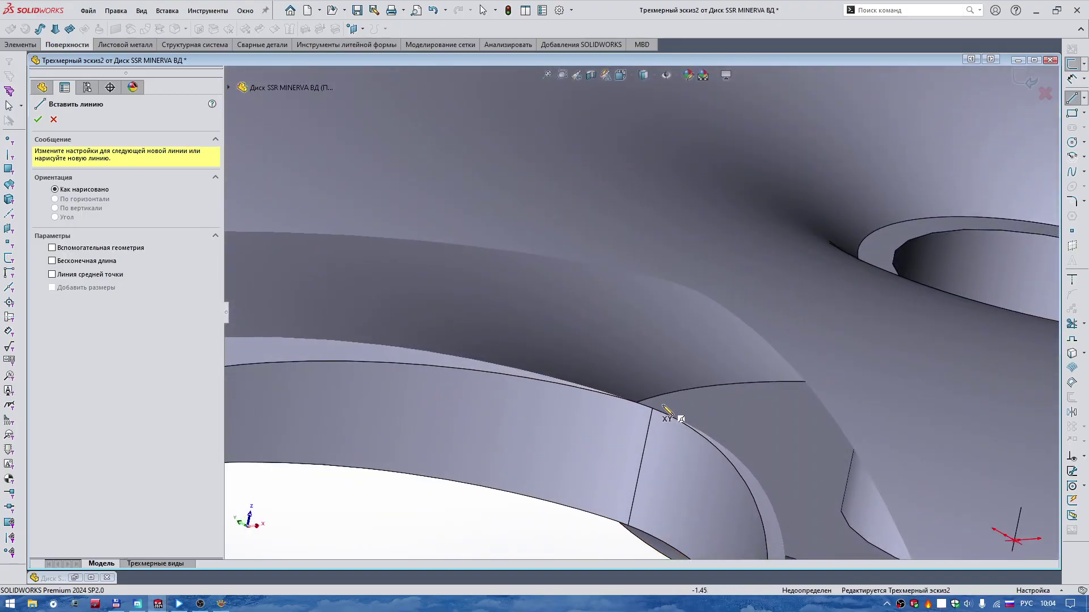
middle_click_drag(656, 412, 690, 299)
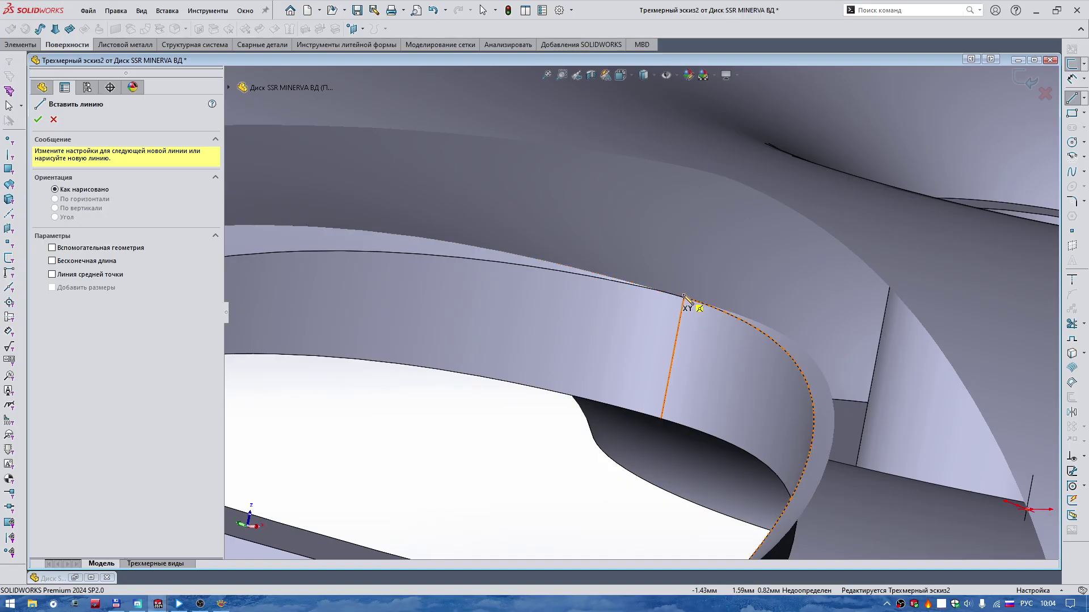
left_click(685, 298)
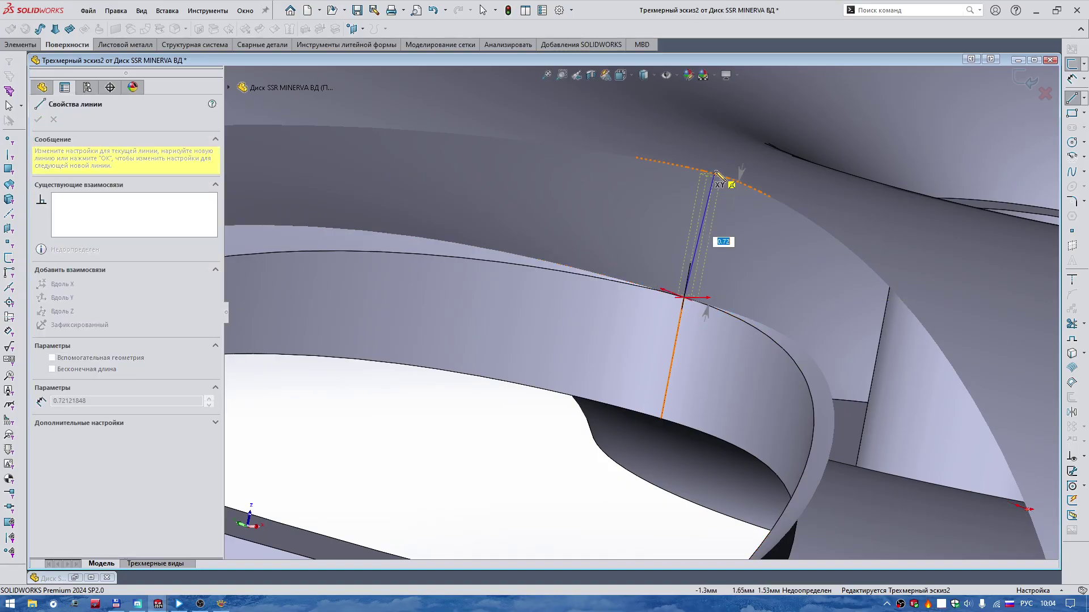
middle_click_drag(714, 211, 709, 223)
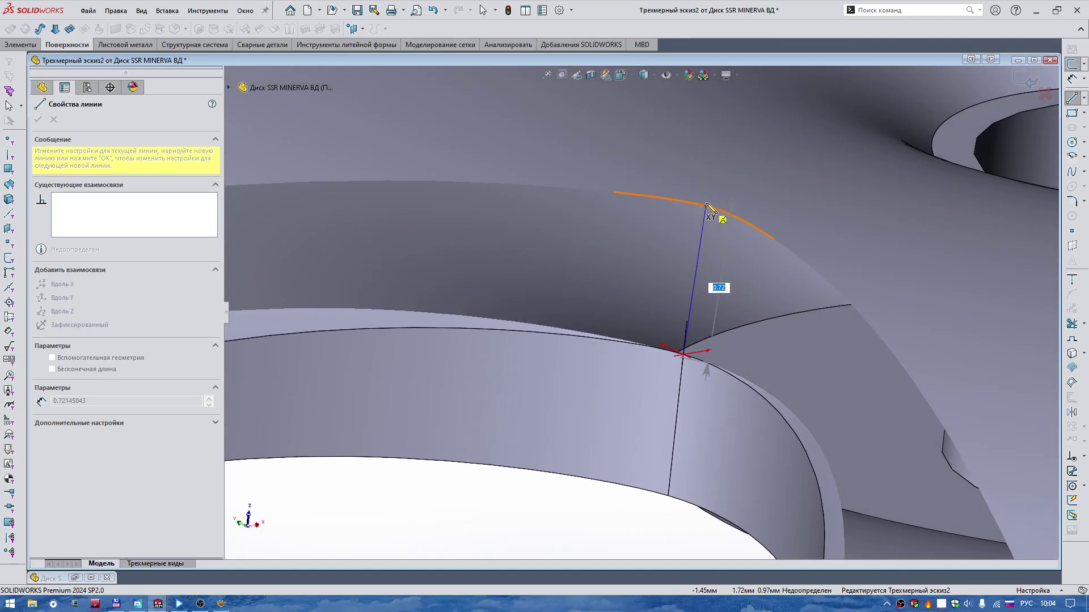
double_click(706, 205)
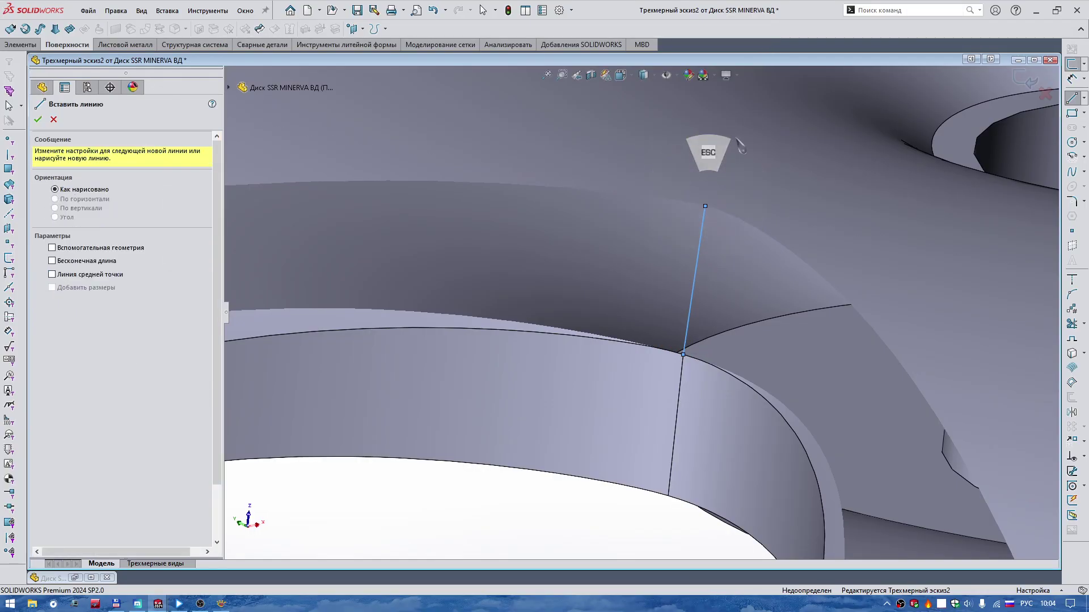
key("Escape")
left_click(706, 206)
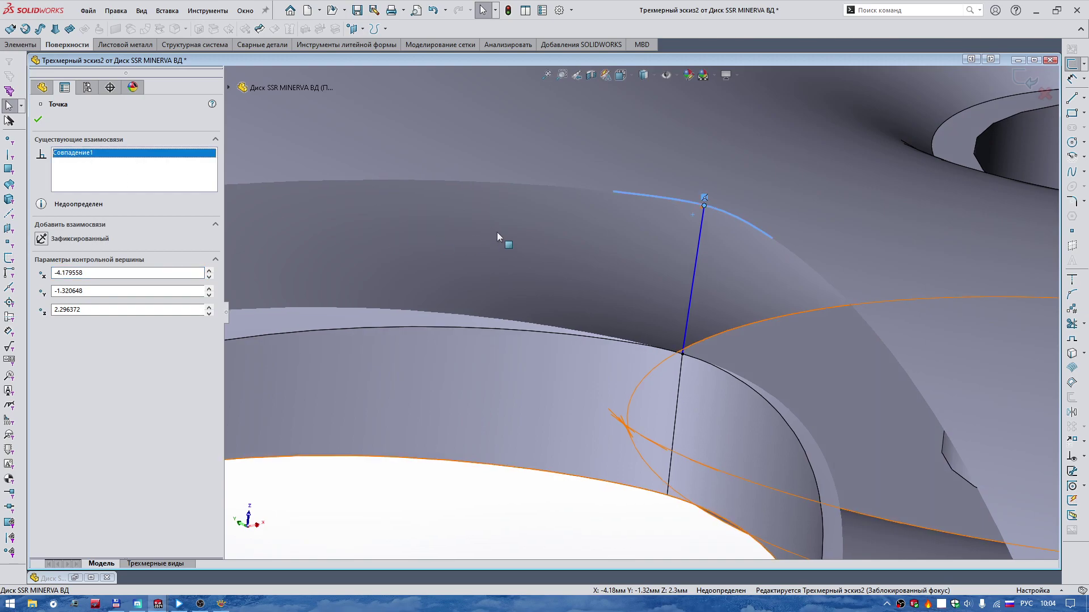
middle_click_drag(497, 233, 405, 450)
key("Escape")
Step: Relate the new line to Плоскость1 with an On Plane relation
left_click(560, 306)
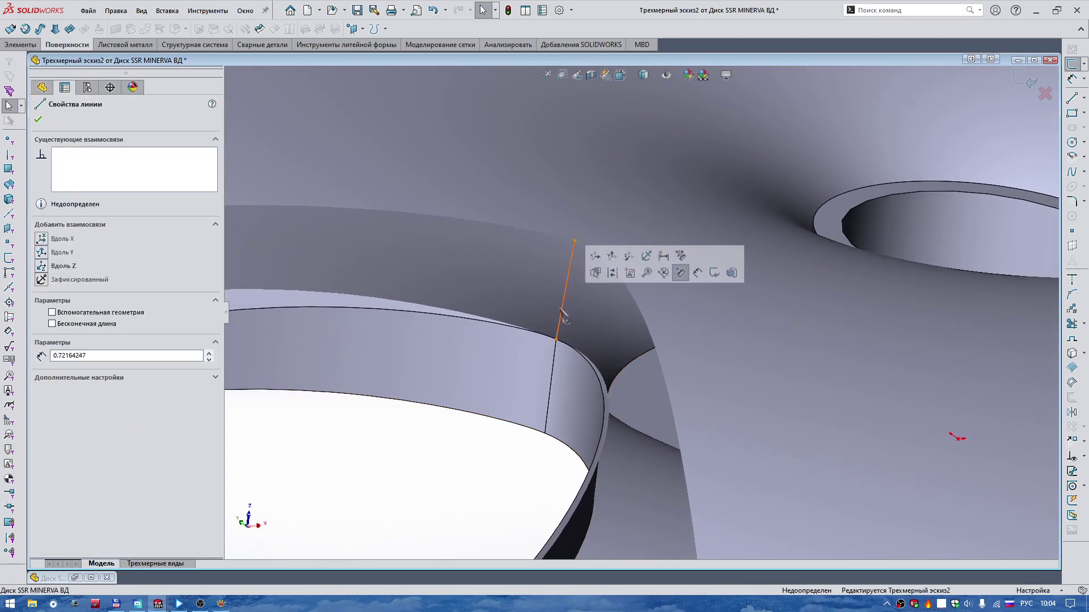
scroll(557, 306, "up", 8)
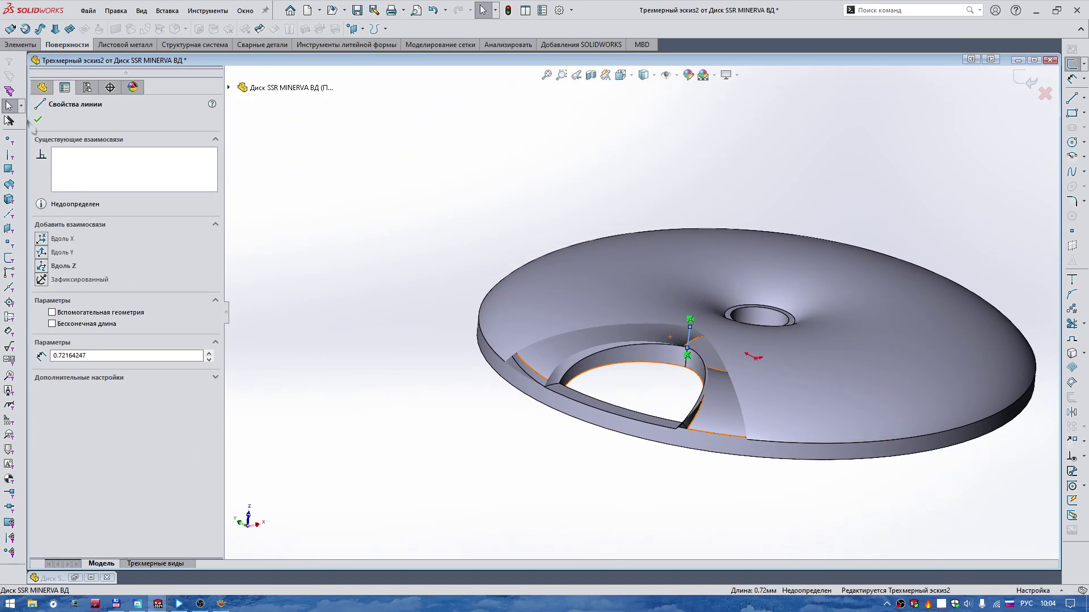
left_click(230, 87)
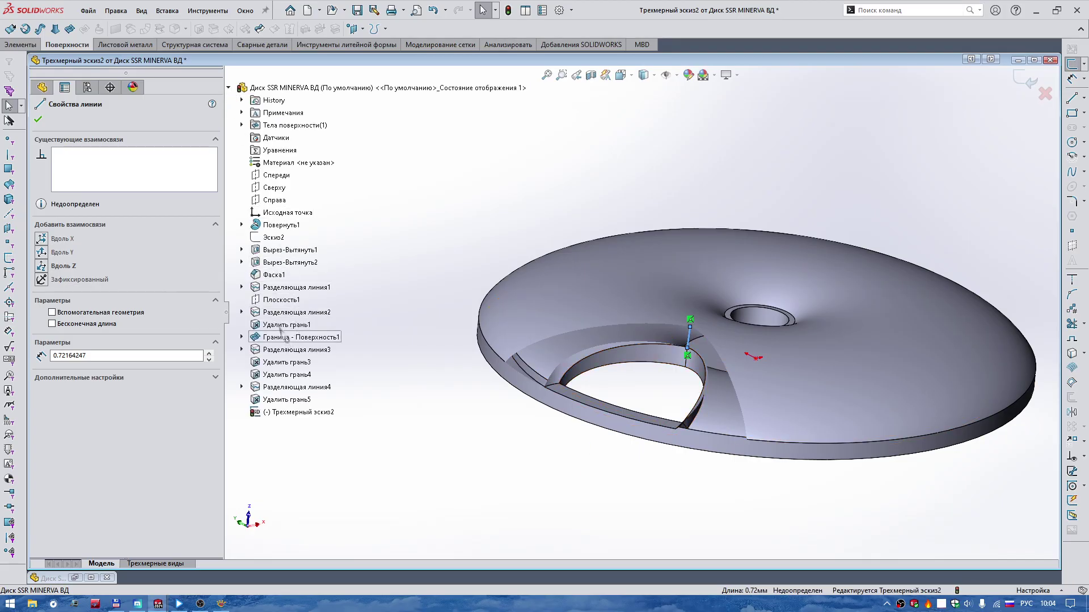
left_click(280, 300, "ctrl")
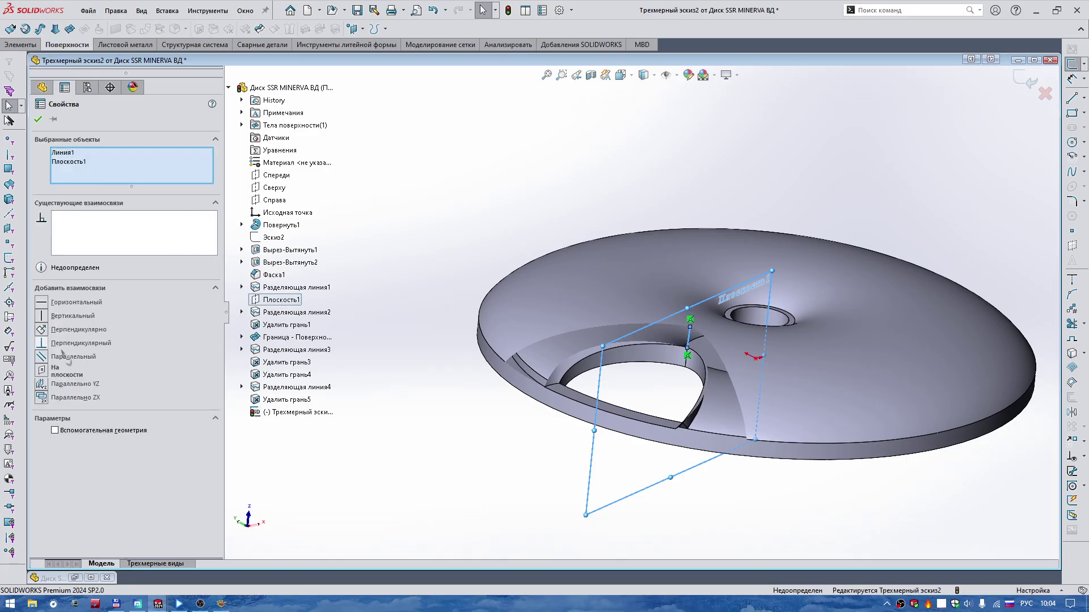
left_click(45, 372)
scroll(691, 339, "down", 3)
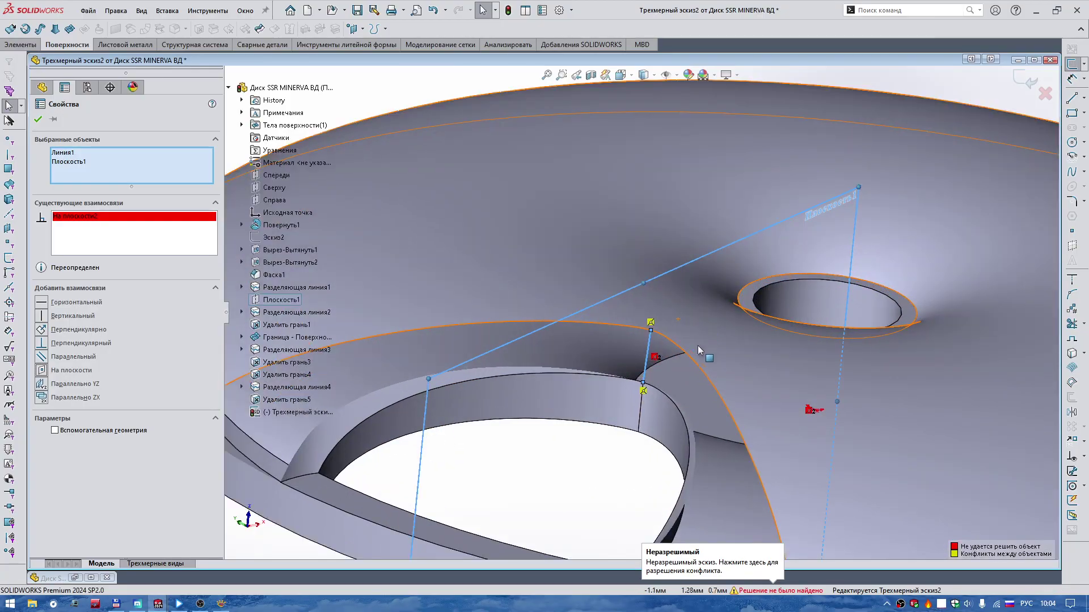
scroll(656, 365, "down", 2)
scroll(652, 366, "up", 3)
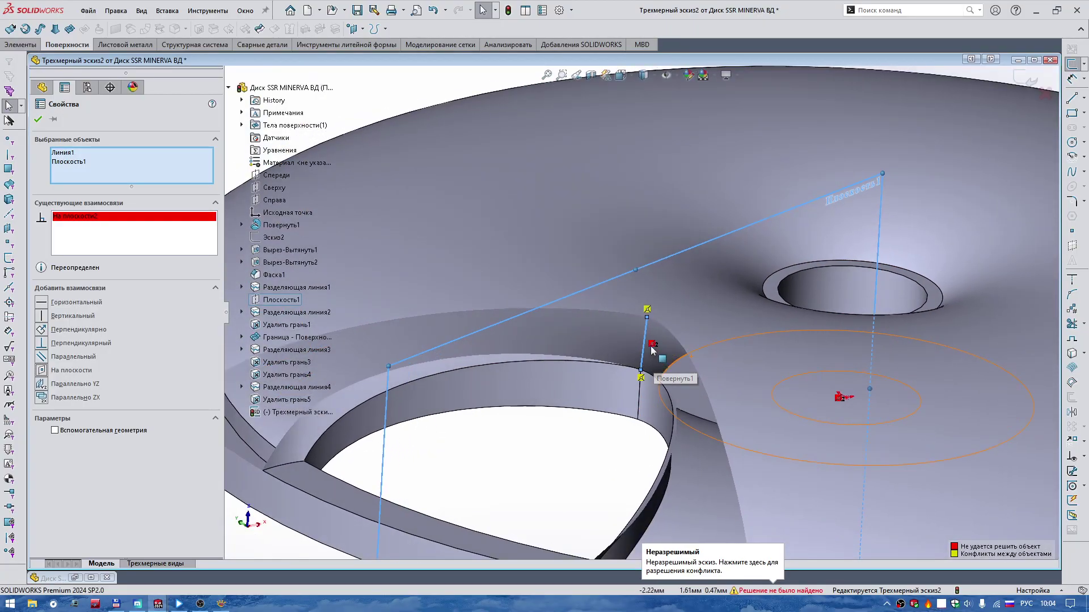
key("Escape")
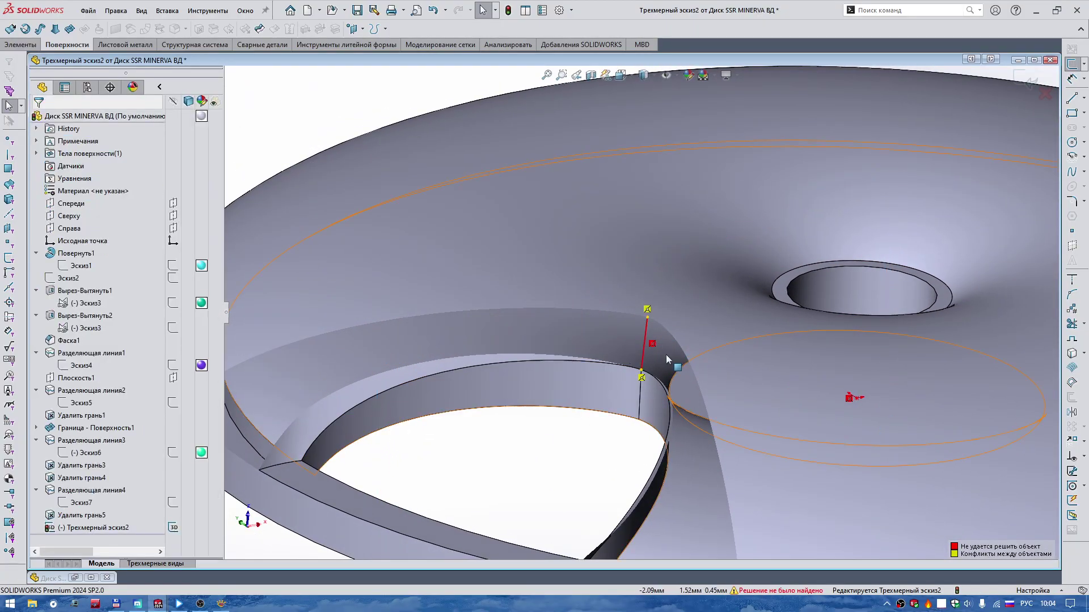
Step: Remove the conflicting relation and make the line's top endpoint coincident with the upper edge
left_click(646, 332)
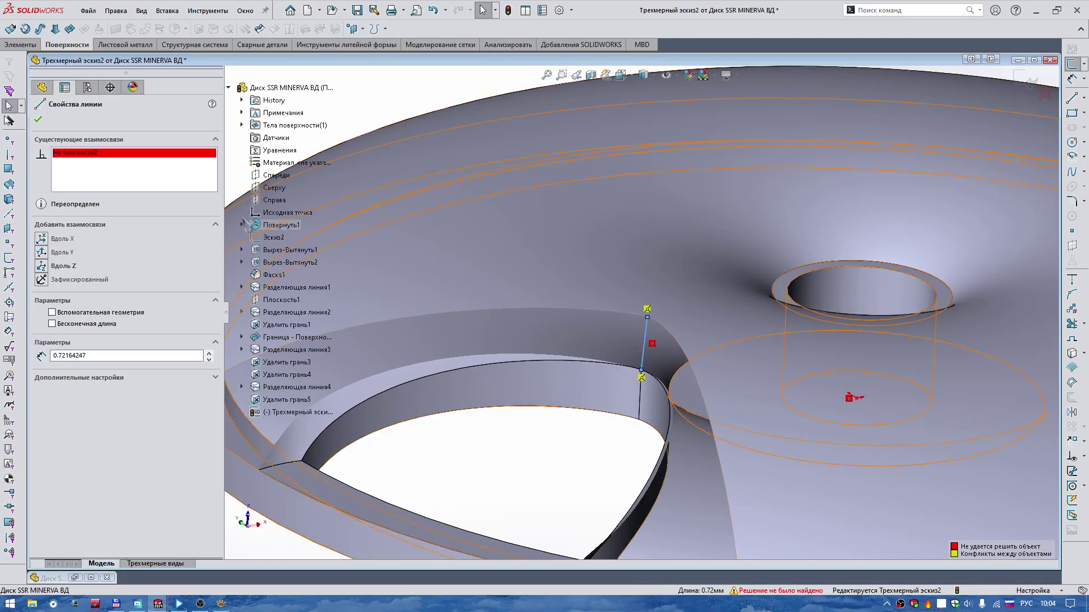
left_click(653, 319)
key("Escape")
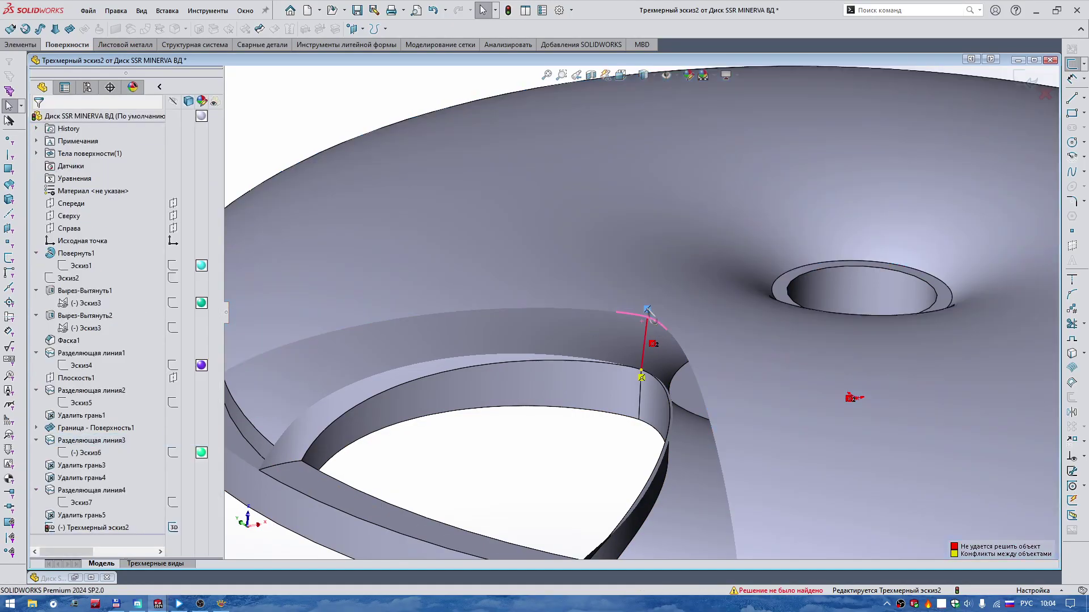
right_click_drag(647, 310, 647, 314)
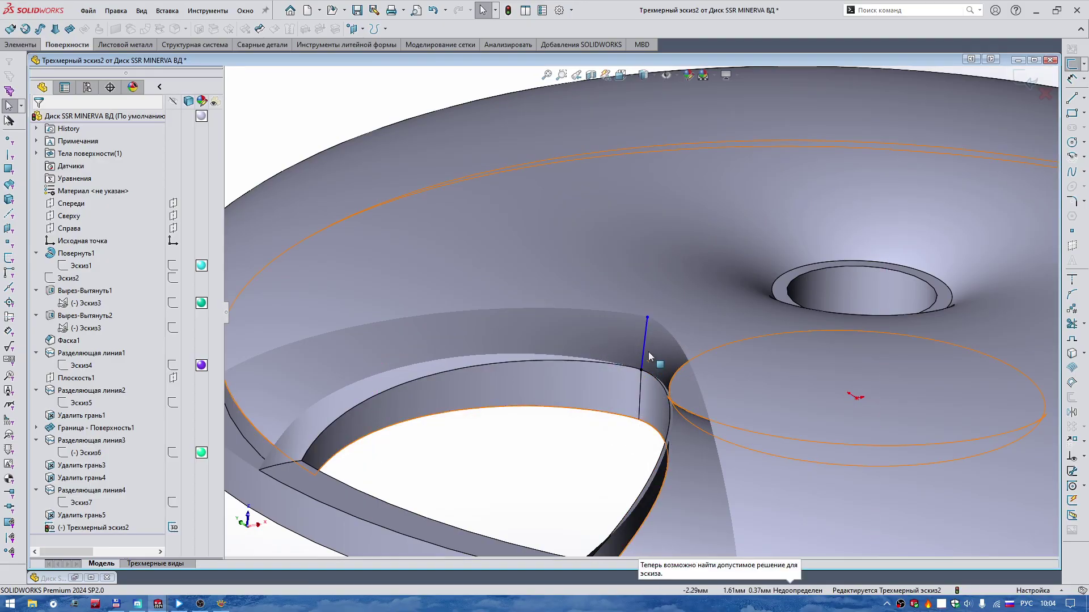
left_click_drag(648, 316, 627, 347)
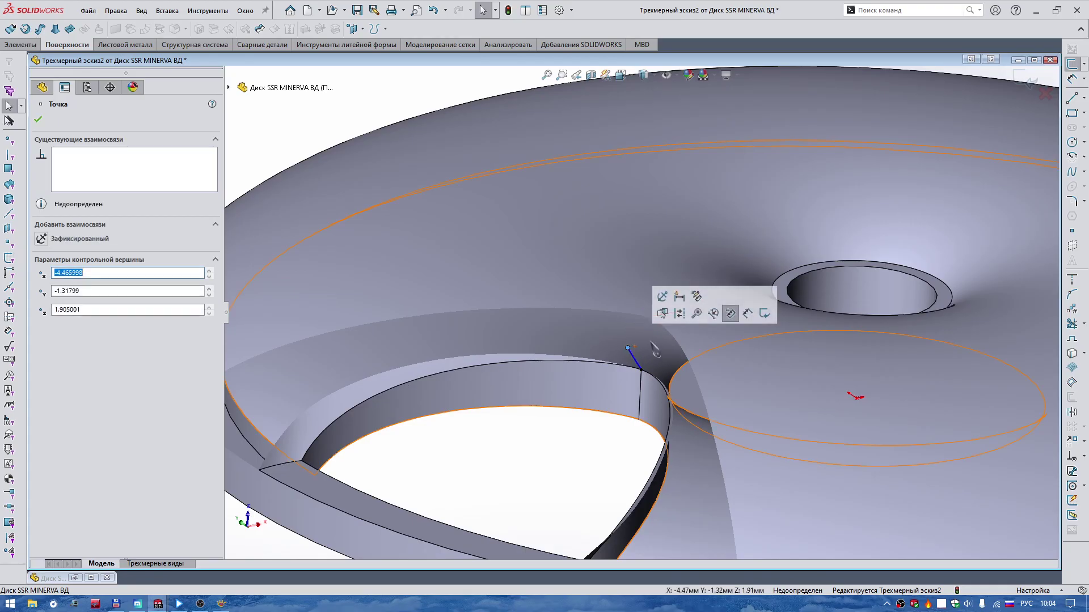
left_click(651, 318, "ctrl")
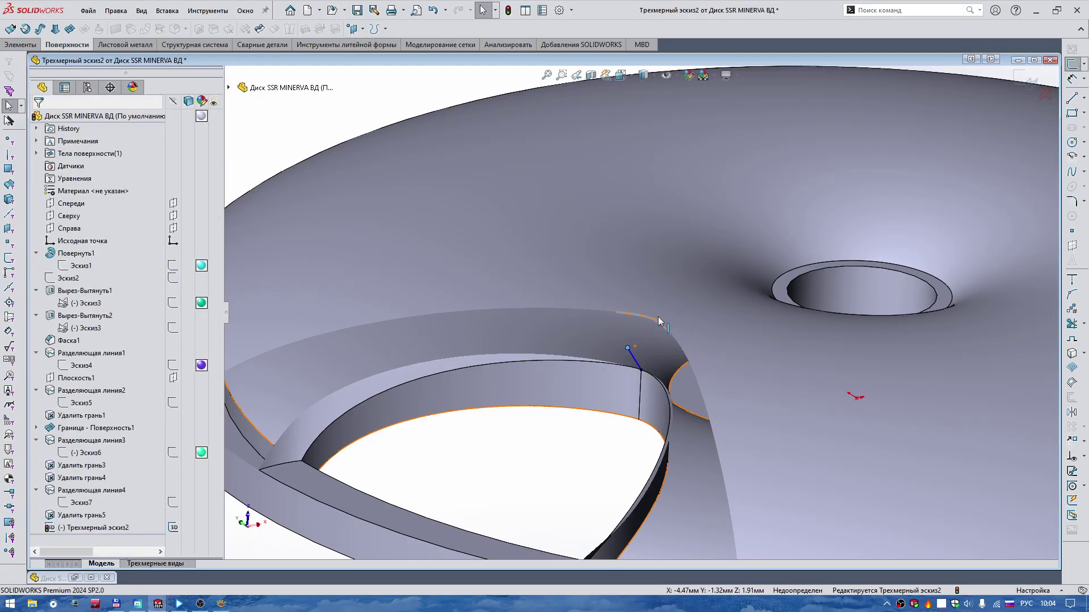
left_click(688, 268)
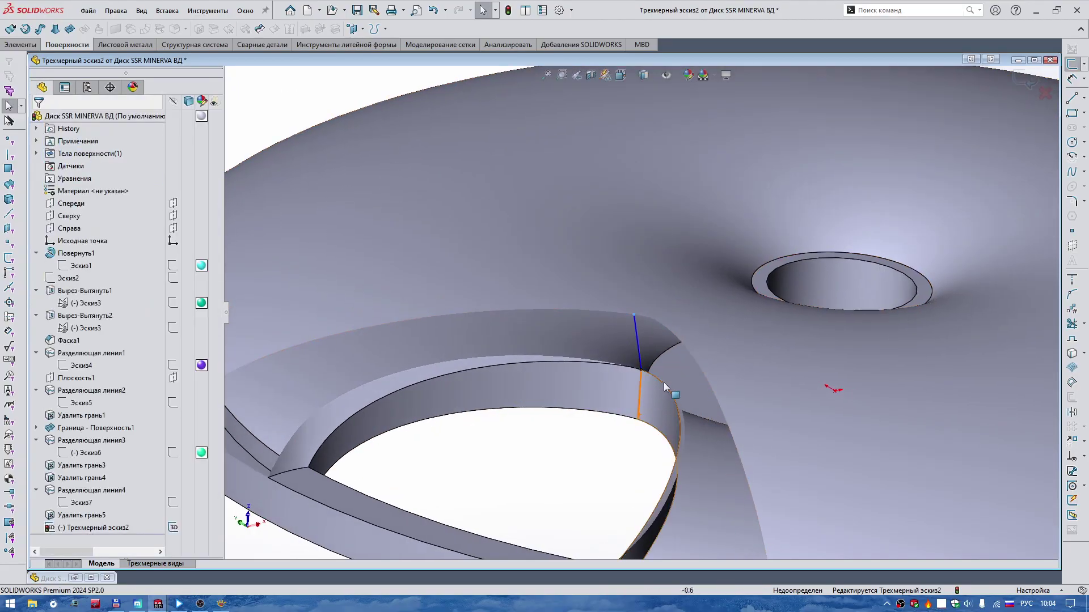
middle_click_drag(664, 382, 648, 356)
Step: Make Линия1 parallel to Плоскость1 (Параллельность4), fully defining the sketch
left_click(634, 341)
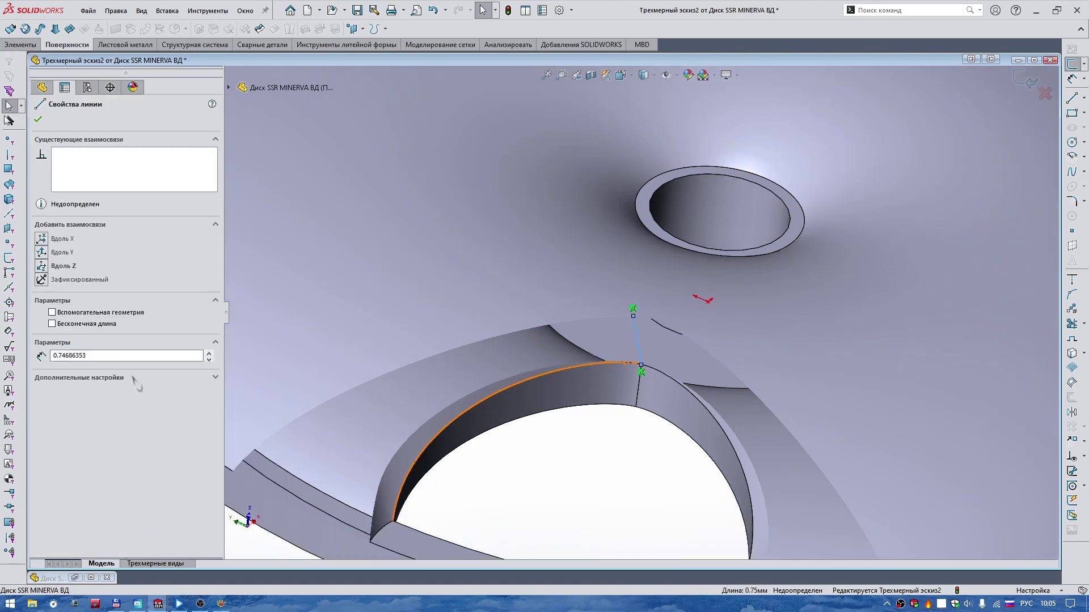
left_click(230, 87)
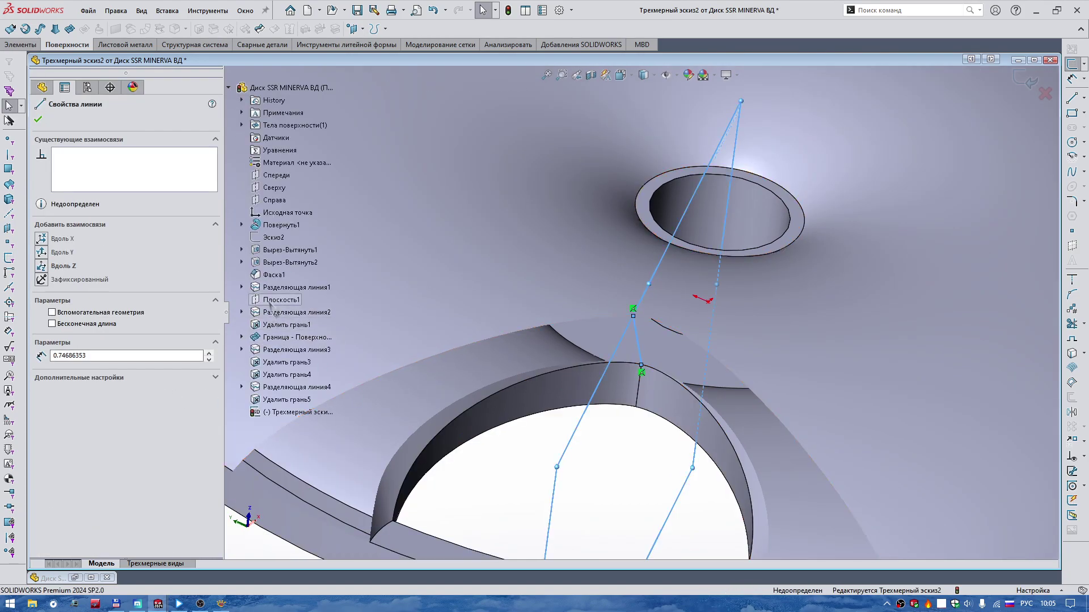
left_click(269, 306, "ctrl")
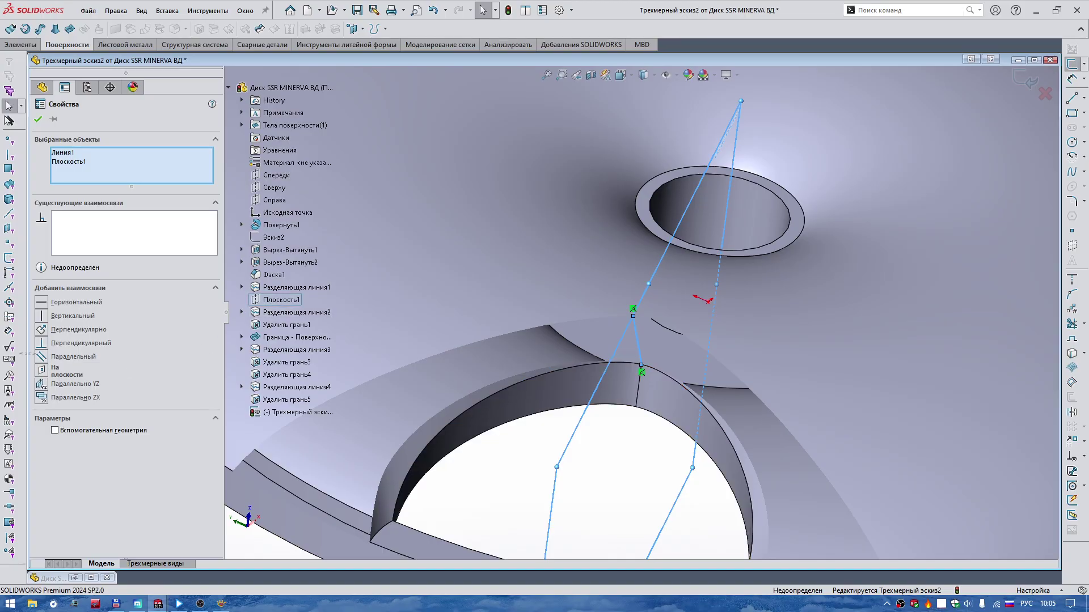
left_click(38, 120)
scroll(593, 457, "up", 3)
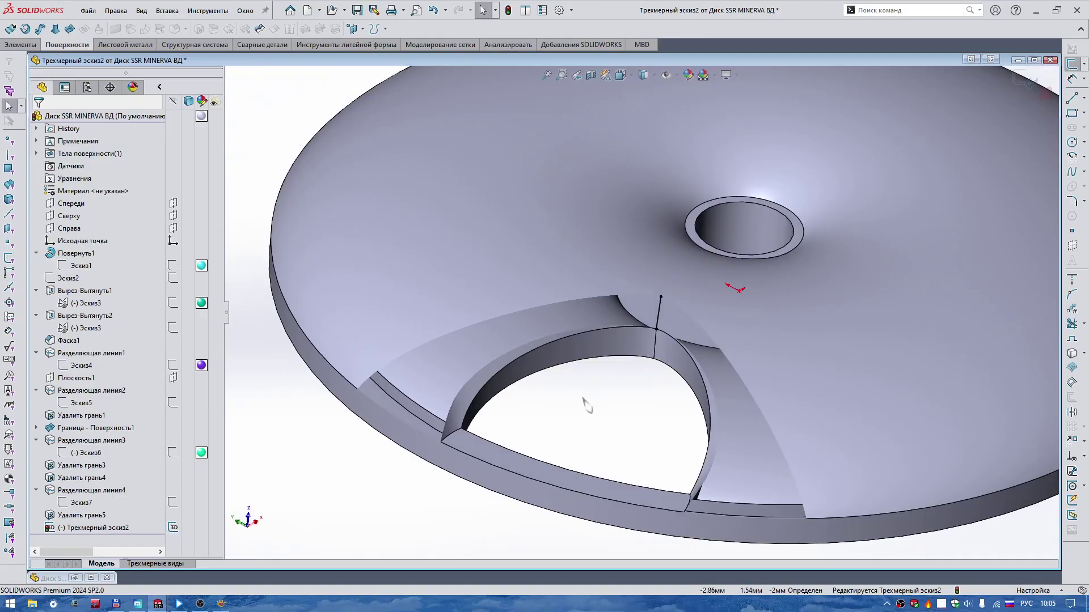
right_click_drag(587, 404, 493, 403)
scroll(487, 403, "down", 3)
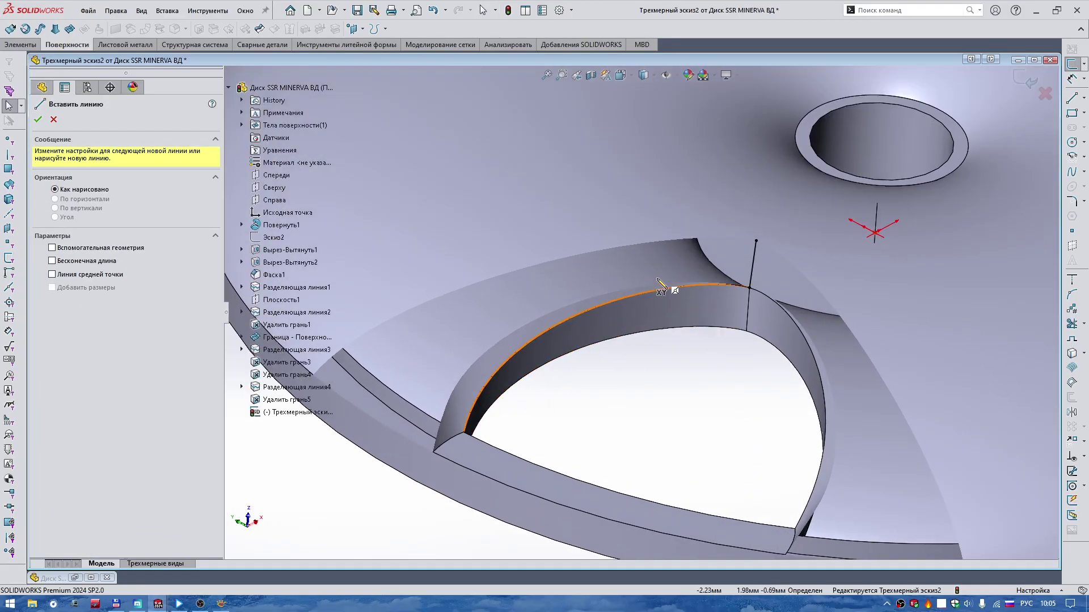
Step: Draw a line from the opening's rim edge to the outer edge, then check the reference disc
scroll(659, 285, "down", 2)
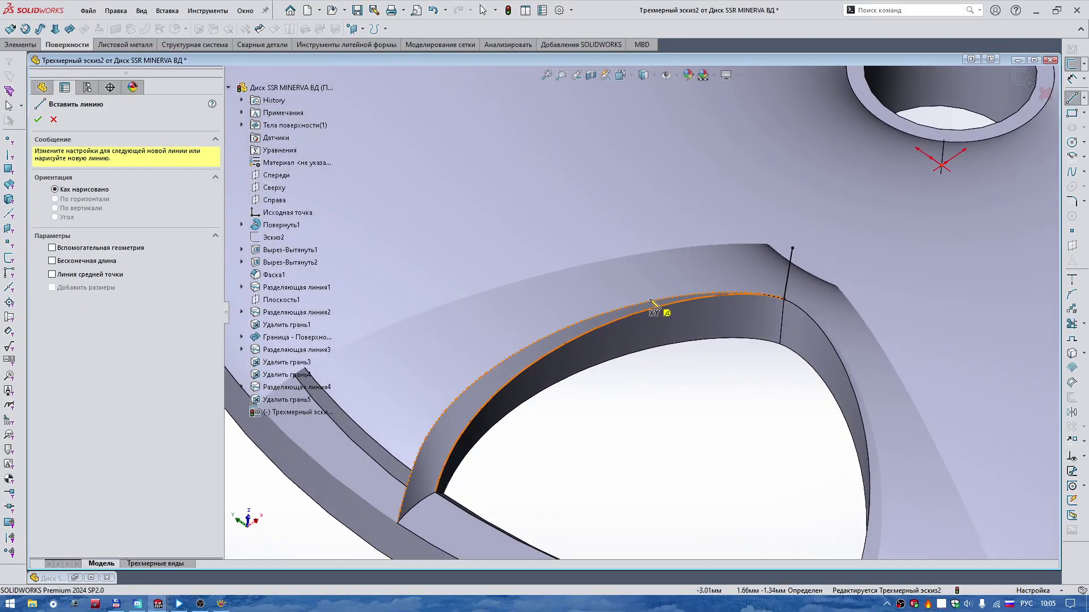
left_click(649, 302)
left_click(642, 254)
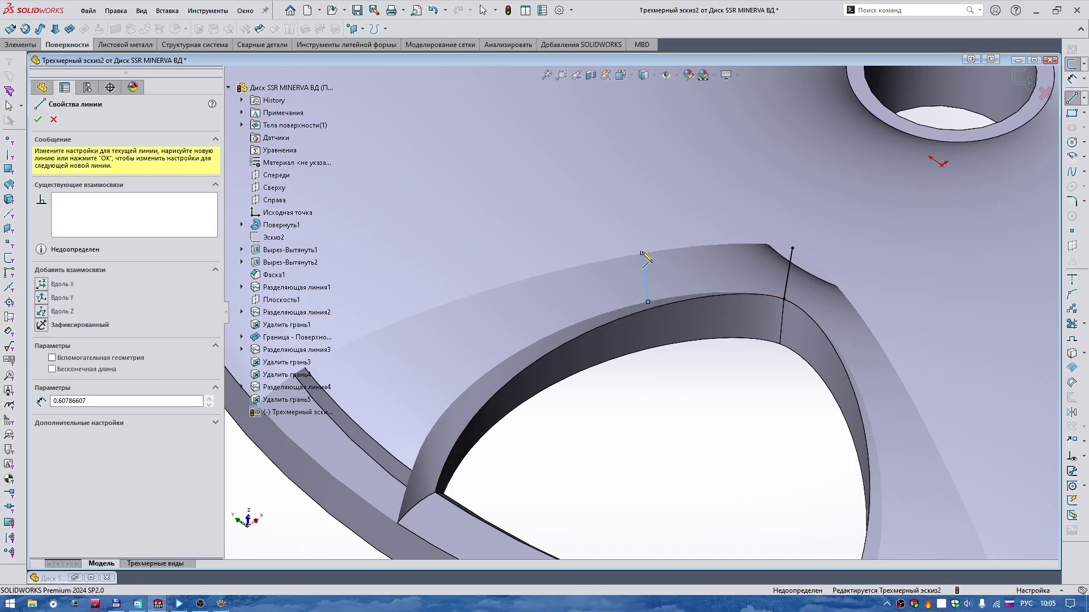
key("Escape")
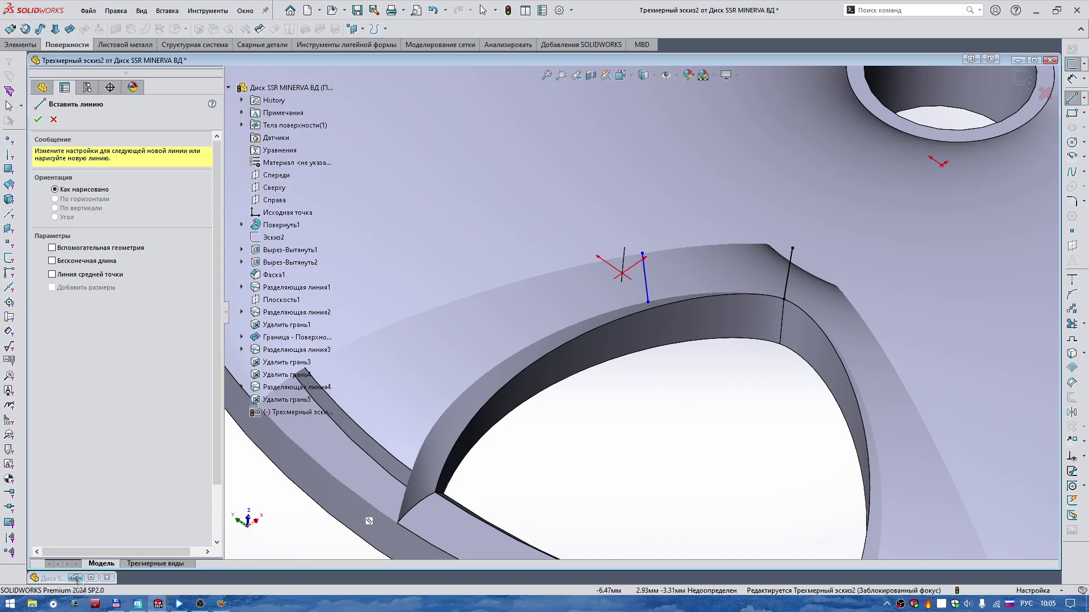
left_click(75, 577)
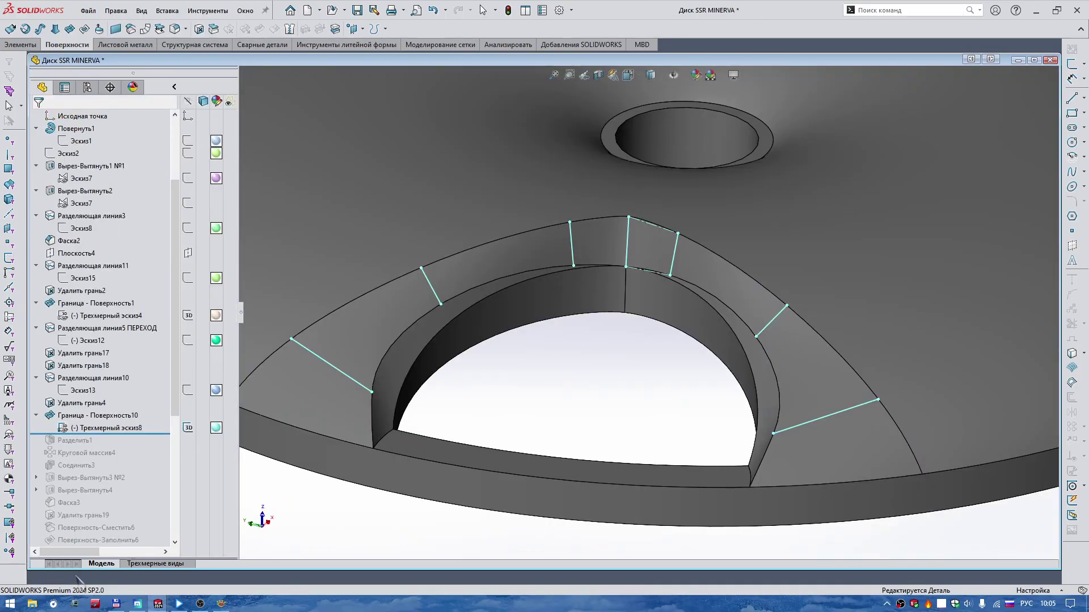
left_click(1018, 60)
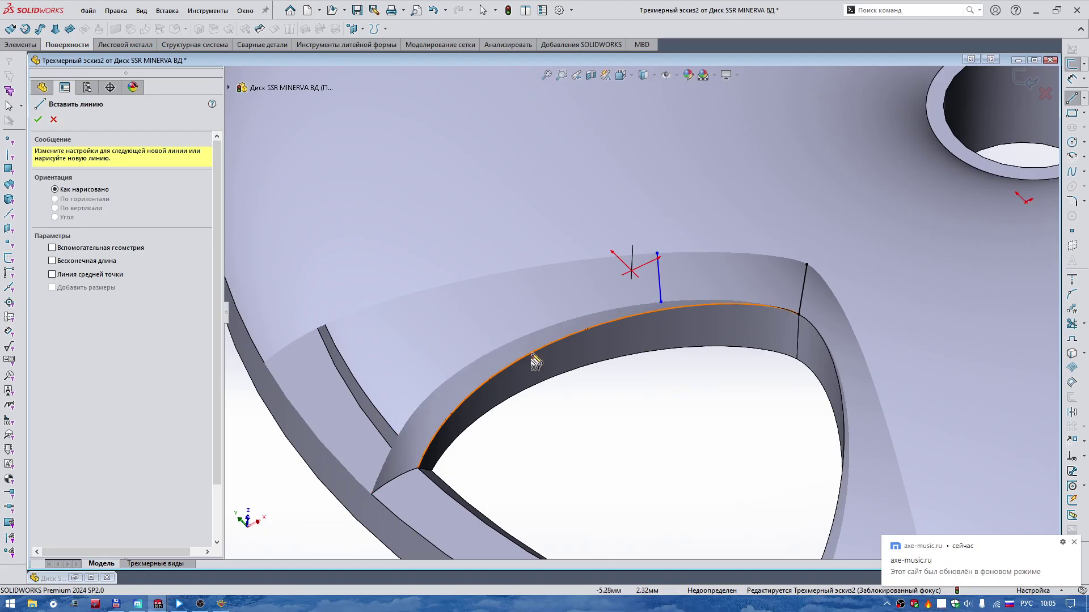
left_click(1073, 543)
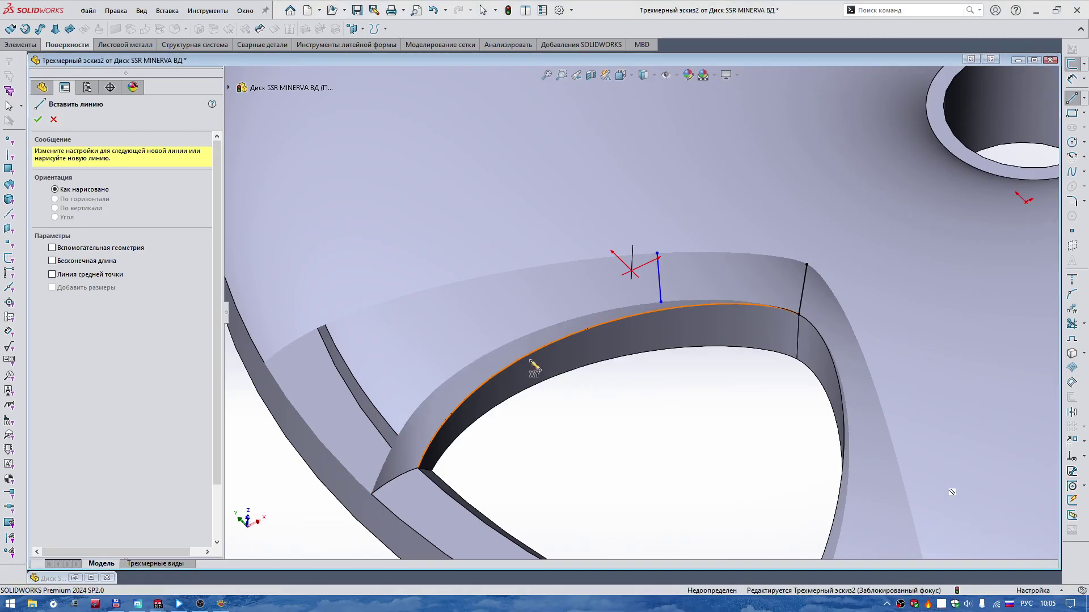
Step: Draw two more lines spanning the rim between the opening edge and the outer edge
left_click(499, 347)
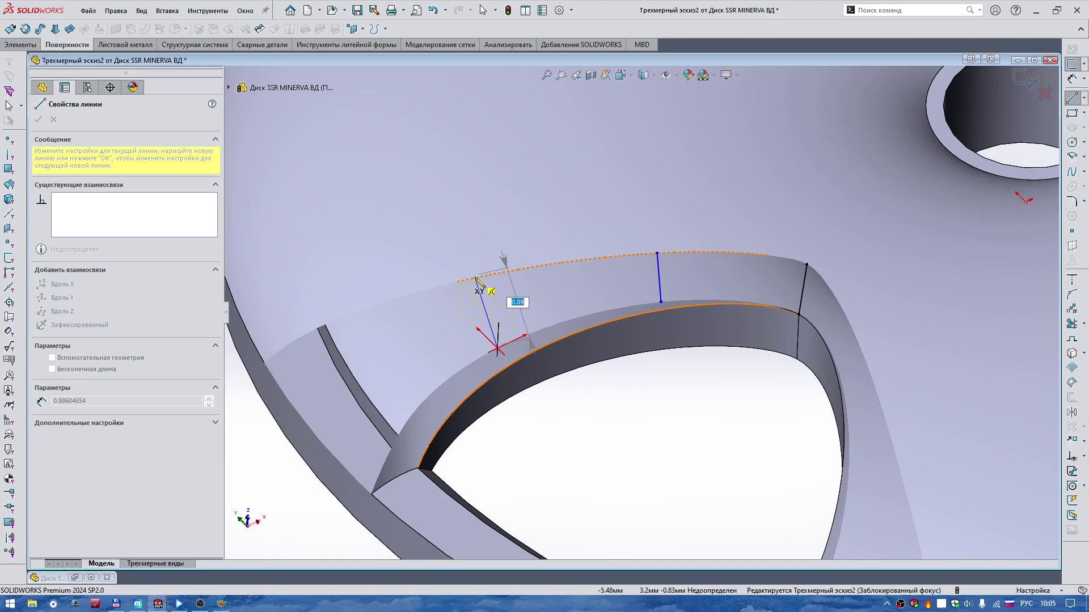
left_click(458, 282)
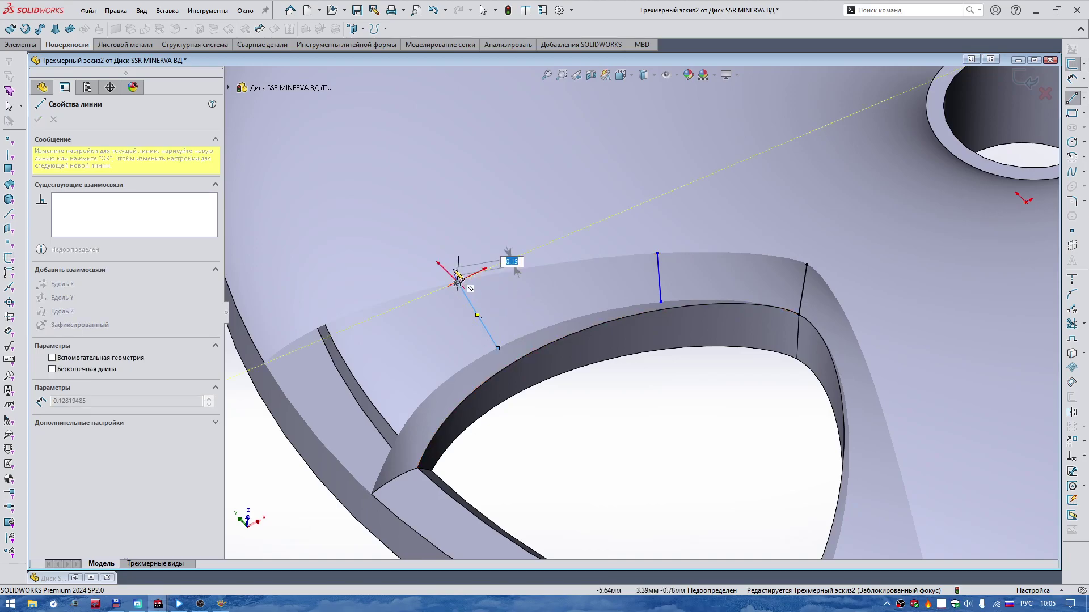
key("Escape")
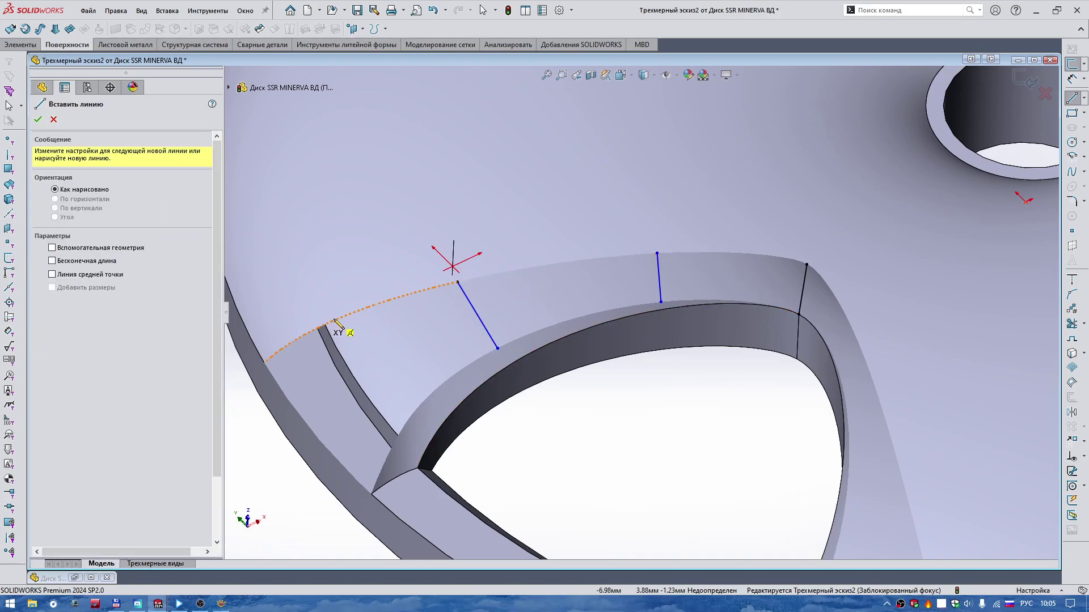
left_click(335, 321)
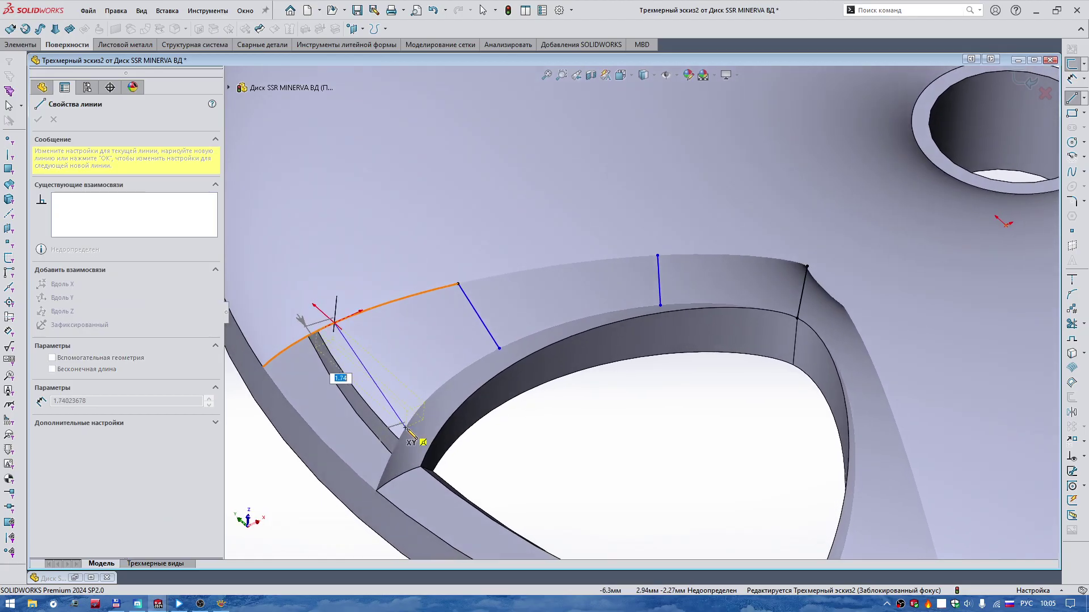
left_click(404, 432)
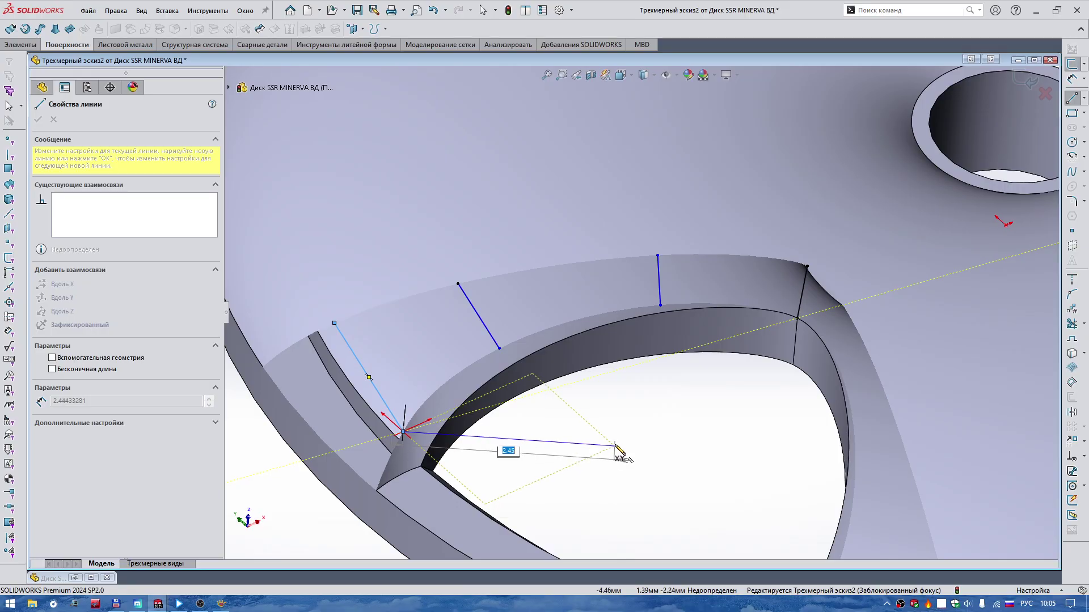
key("Escape")
key("Escape")
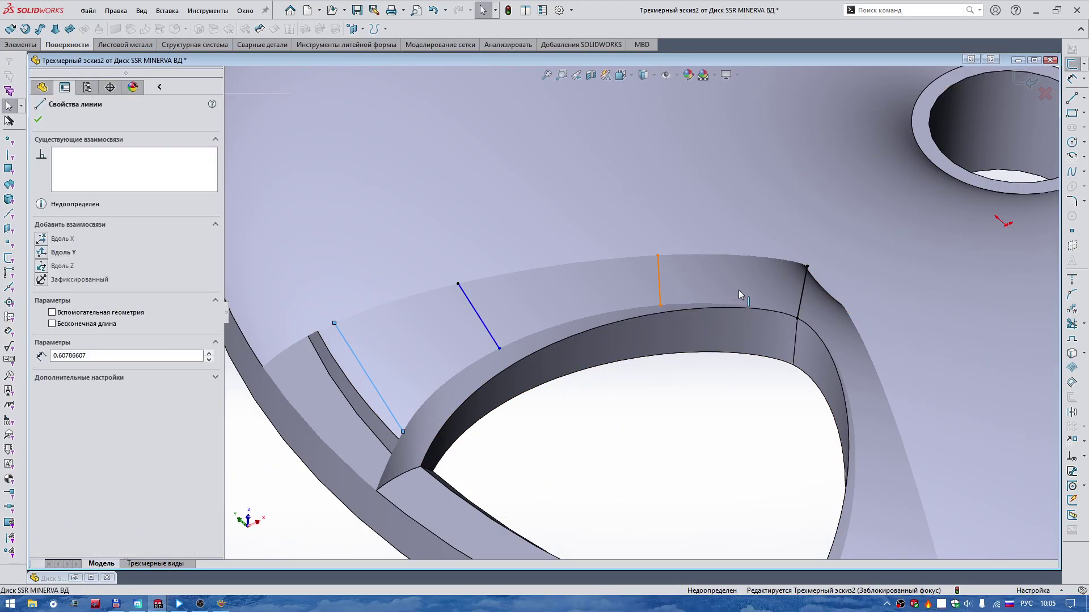
Step: Move the middle line's top end to the spoke corner and draw short lines to the spoke corners
left_click(659, 281)
key("Escape")
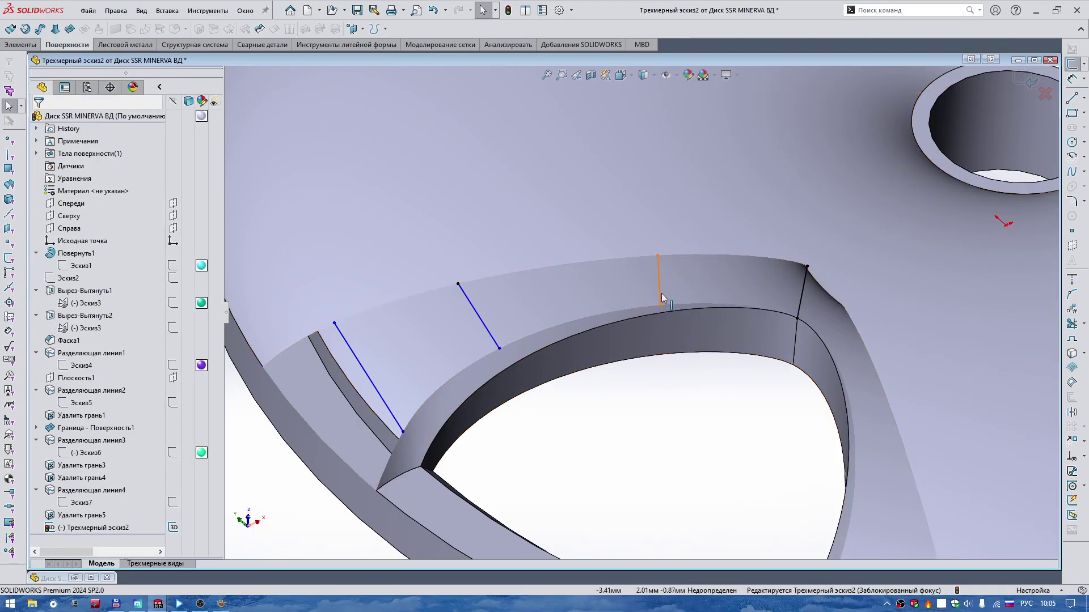
left_click_drag(660, 305, 716, 260)
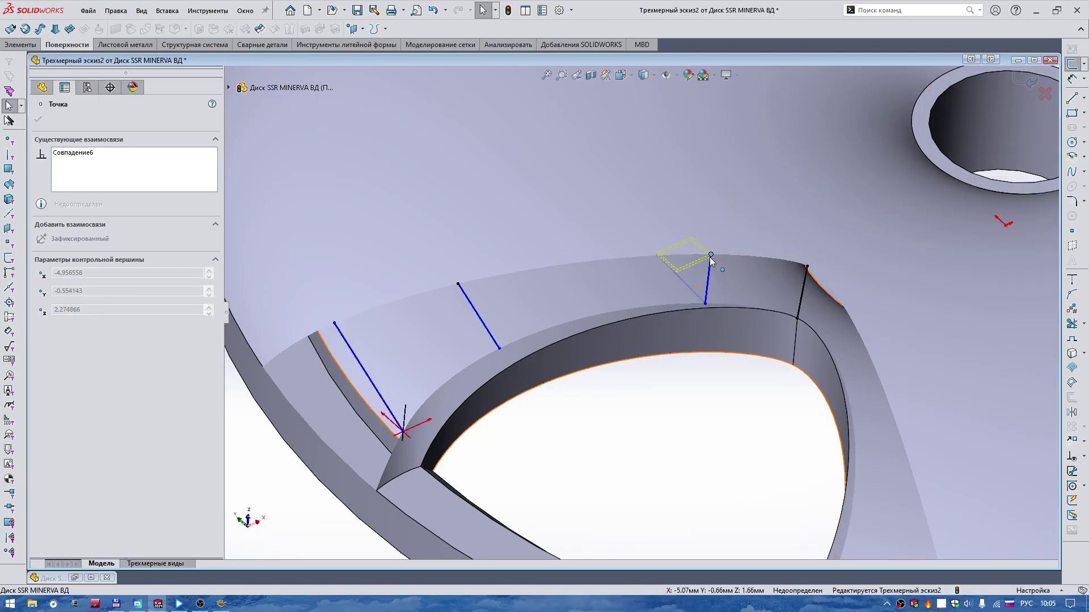
left_click_drag(711, 258, 708, 255)
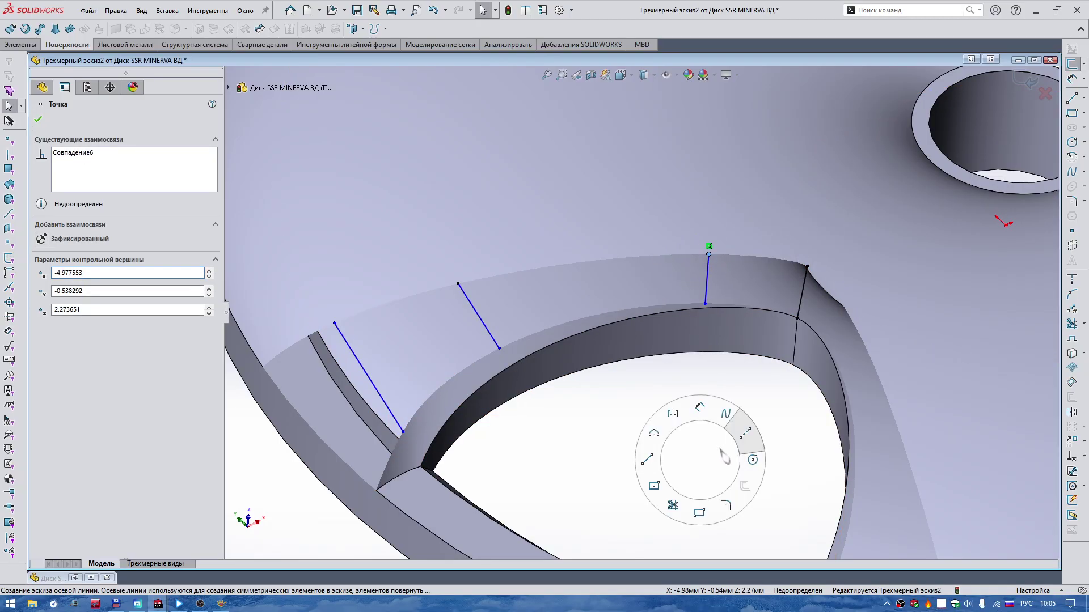
right_click_drag(700, 460, 722, 311)
left_click(794, 318)
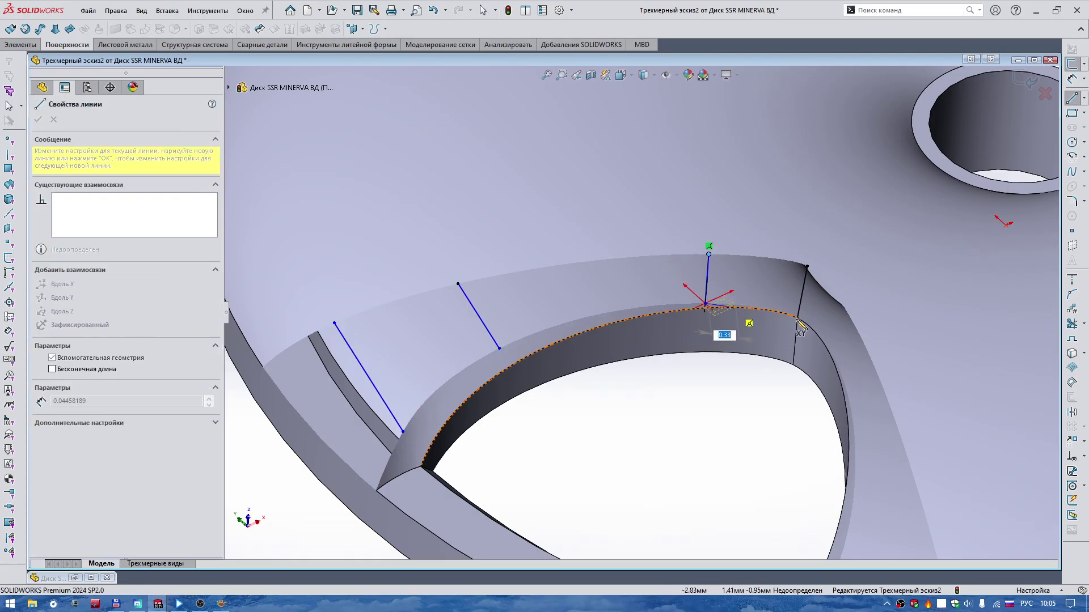
left_click(709, 255)
left_click(808, 265)
key("Escape")
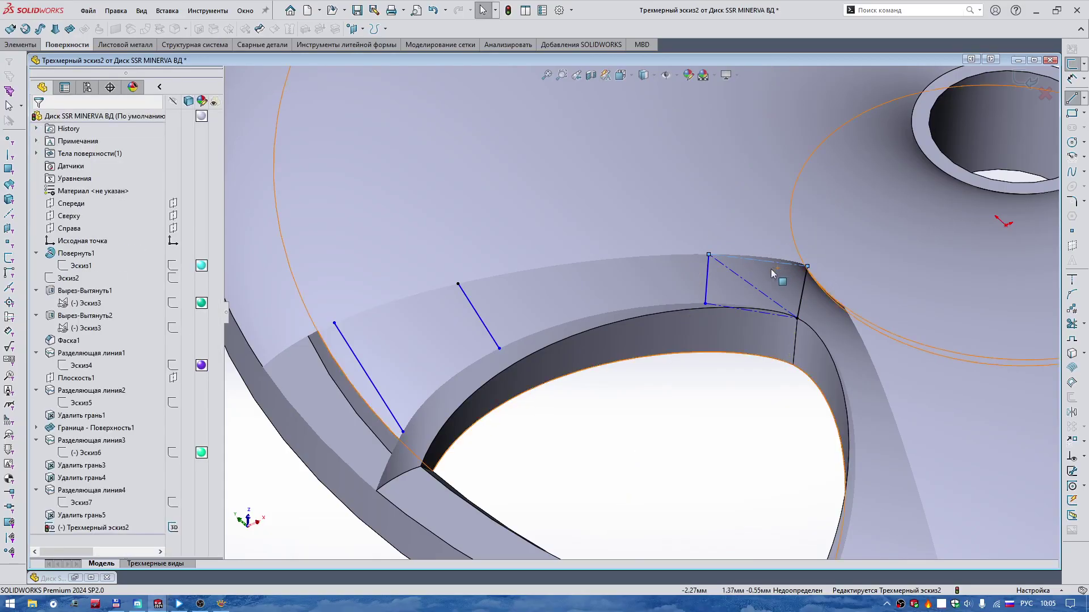
left_click(756, 290)
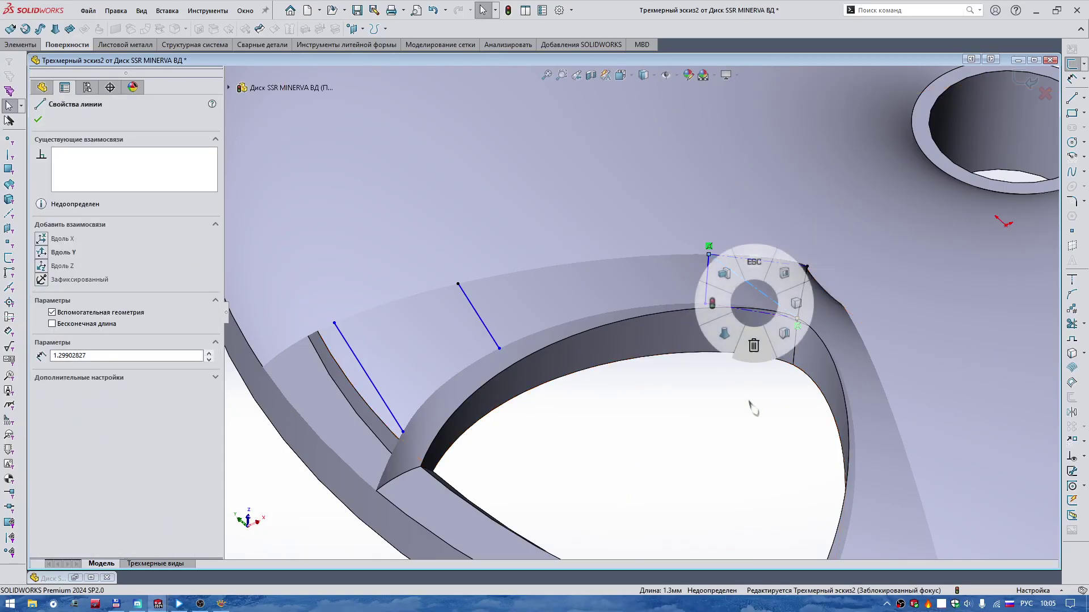
right_click_drag(756, 316, 738, 318)
key("Delete")
Step: Make Линия7 and Линия9 equal in length with relation Равная длина11
left_click(752, 310)
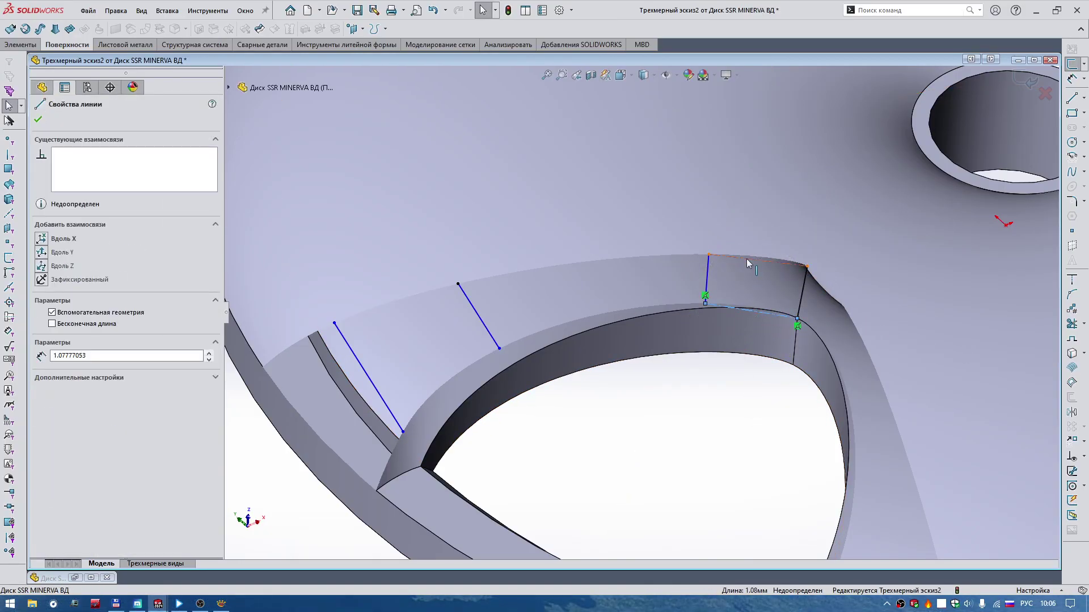
left_click(747, 258, "ctrl")
left_click(889, 210)
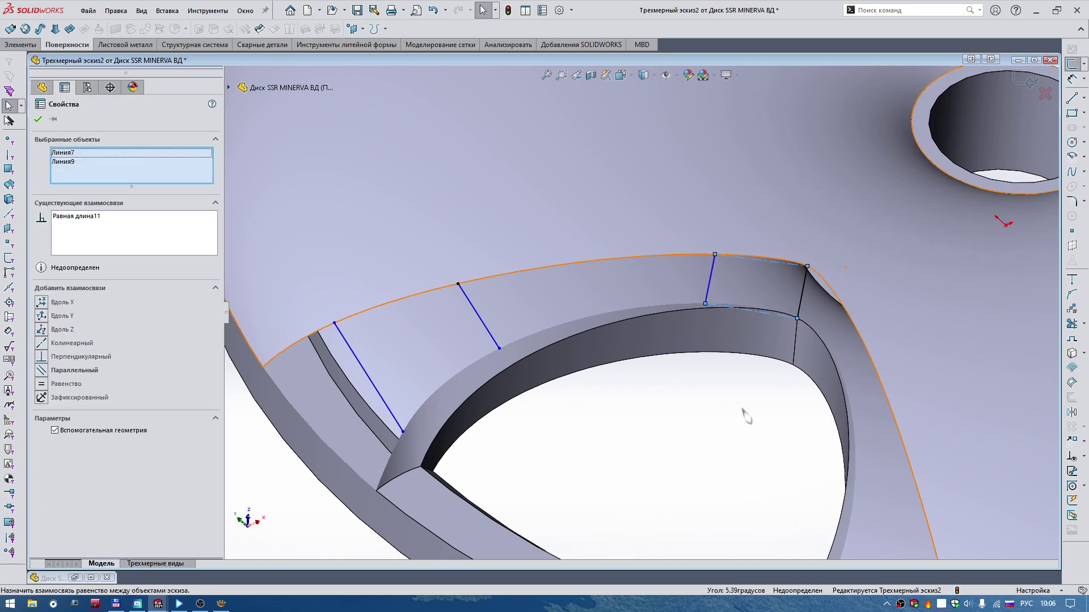
left_click(737, 414)
middle_click_drag(729, 414, 724, 401)
mouse_move(757, 253)
middle_mouse_down()
mouse_move(705, 280)
mouse_move(681, 352)
mouse_move(511, 365)
mouse_move(514, 380)
mouse_move(535, 325)
middle_mouse_up()
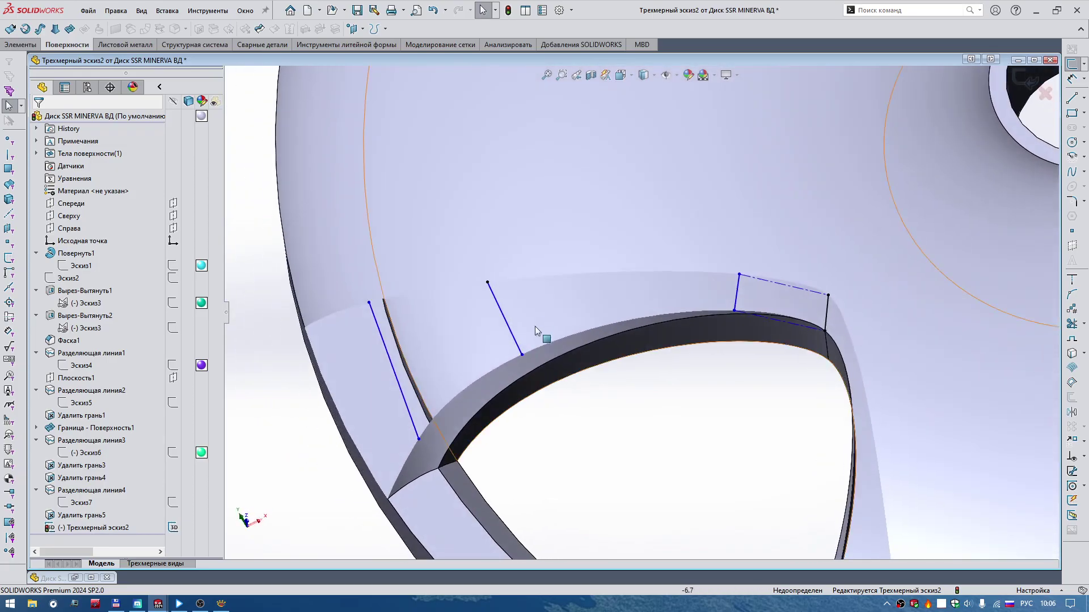
Step: Make the middle and left lines' endpoints coincident with the spoke edges and outer edge
left_click(487, 283)
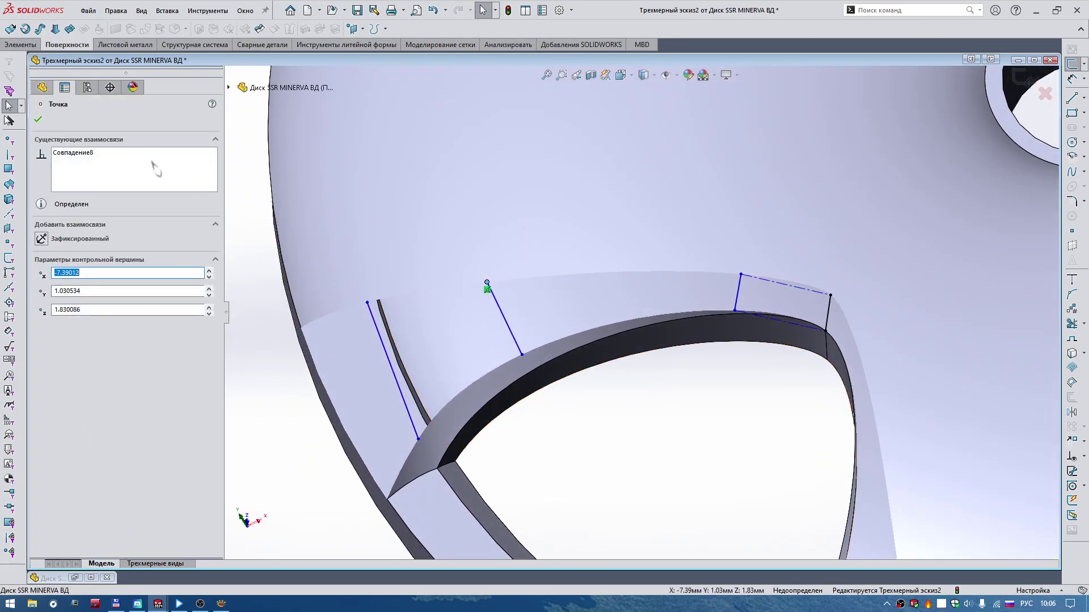
left_click_drag(486, 282, 573, 278)
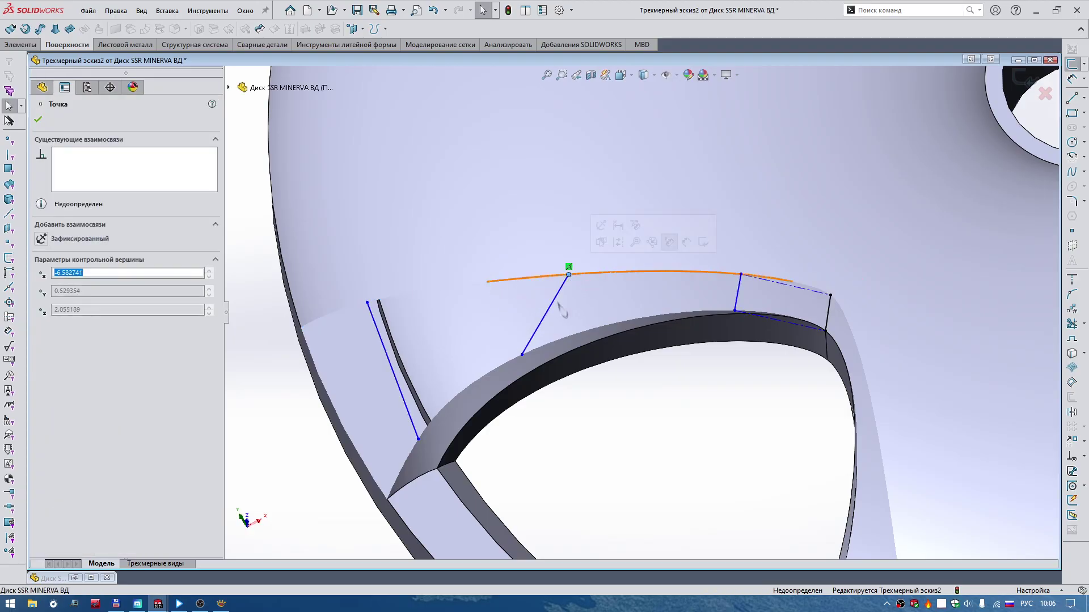
left_click_drag(522, 355, 567, 337)
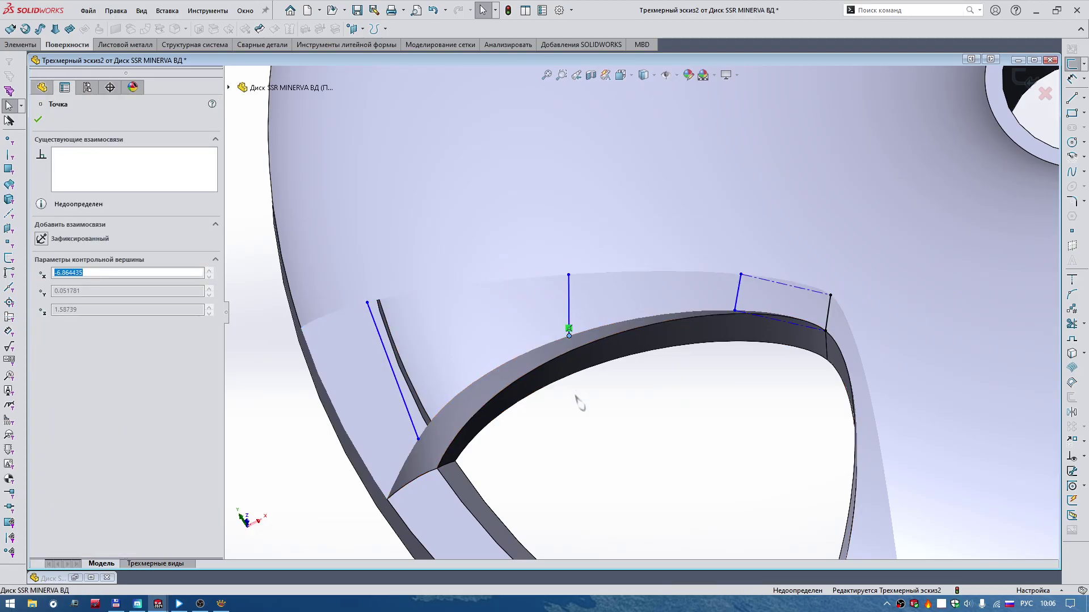
right_click_drag(581, 394, 611, 360)
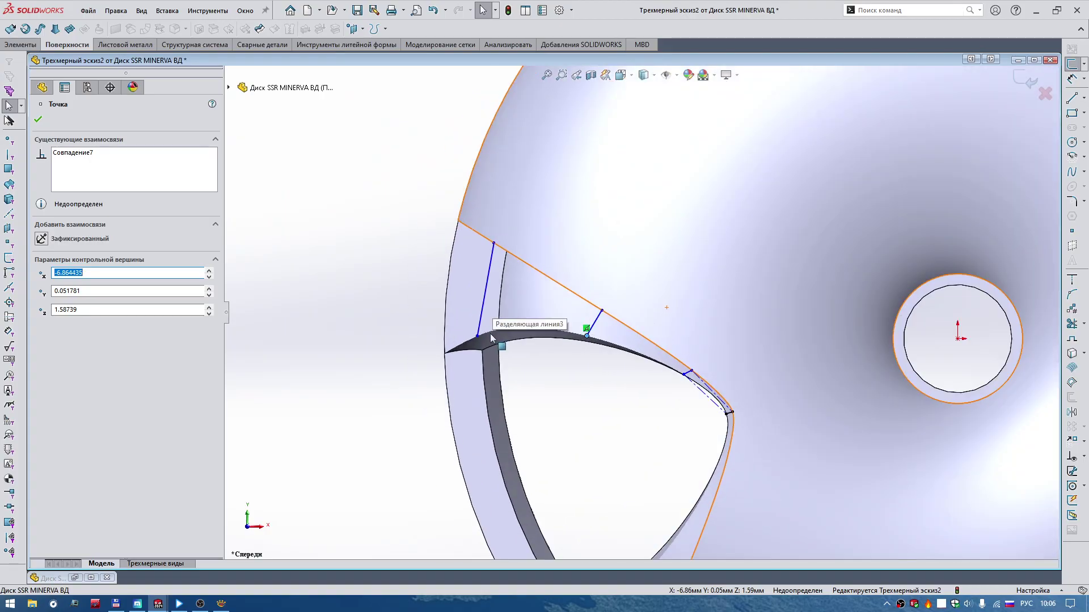
left_click_drag(479, 335, 491, 342)
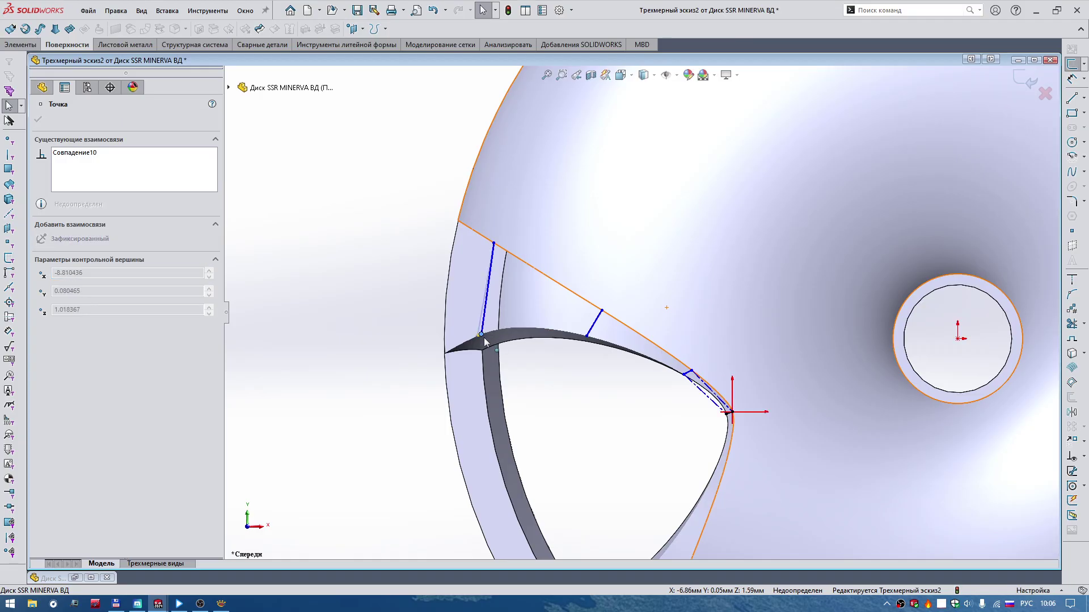
left_click_drag(493, 243, 488, 240)
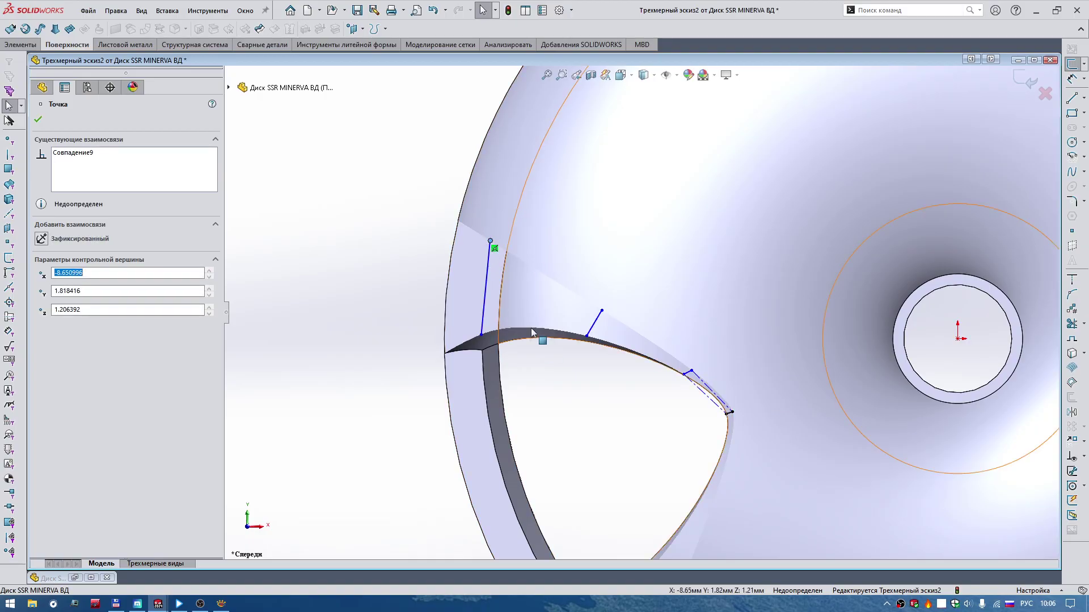
key("Escape")
mouse_move(588, 431)
middle_mouse_down()
mouse_move(539, 372)
mouse_move(618, 363)
middle_mouse_up()
scroll(618, 363, "down", 3)
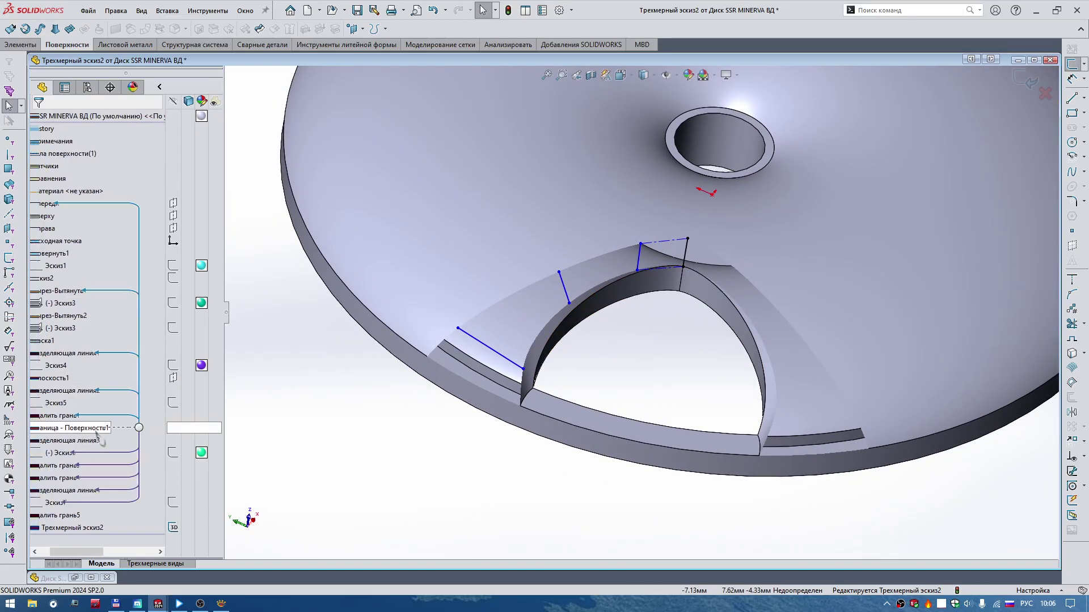
Step: Mirror the 3D sketch lines about Плоскость1 to the cutout's other side and close Трехмерный эскиз2
left_click(180, 380)
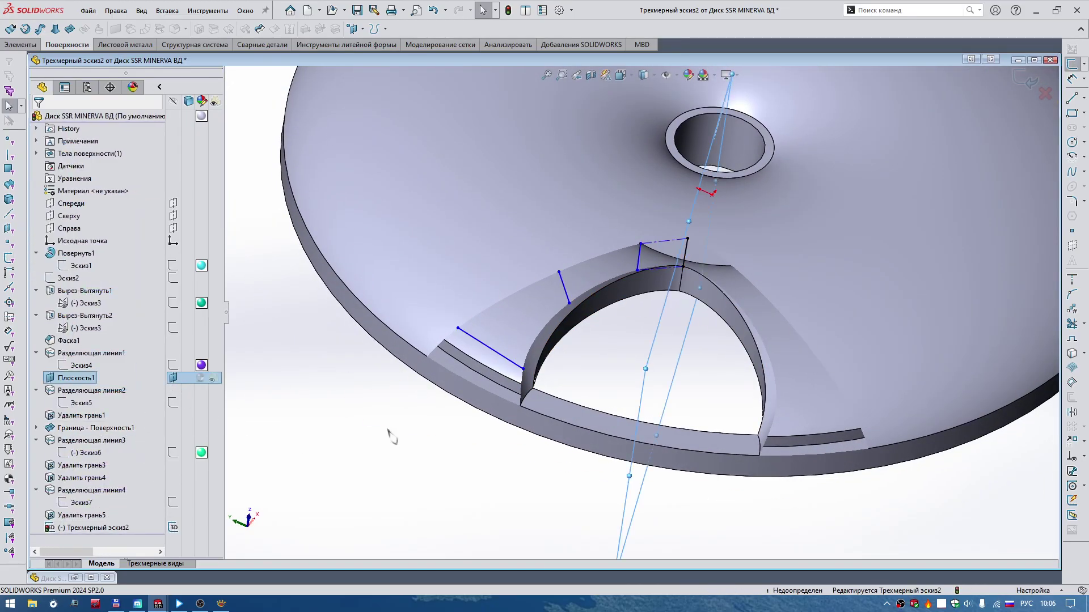
left_click(492, 349)
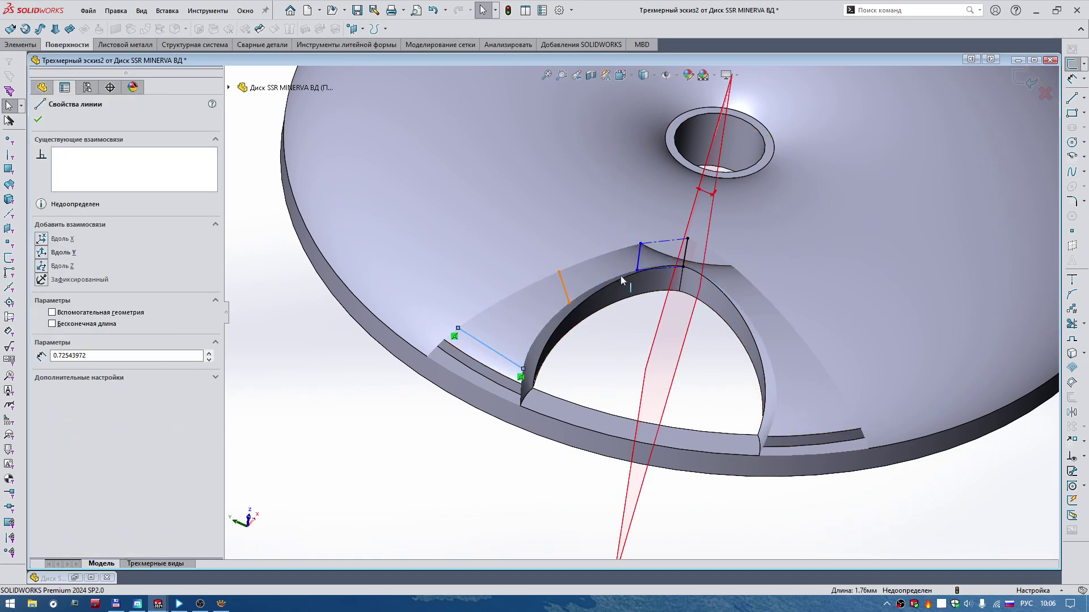
left_click(658, 347)
right_click_drag(401, 449, 368, 389)
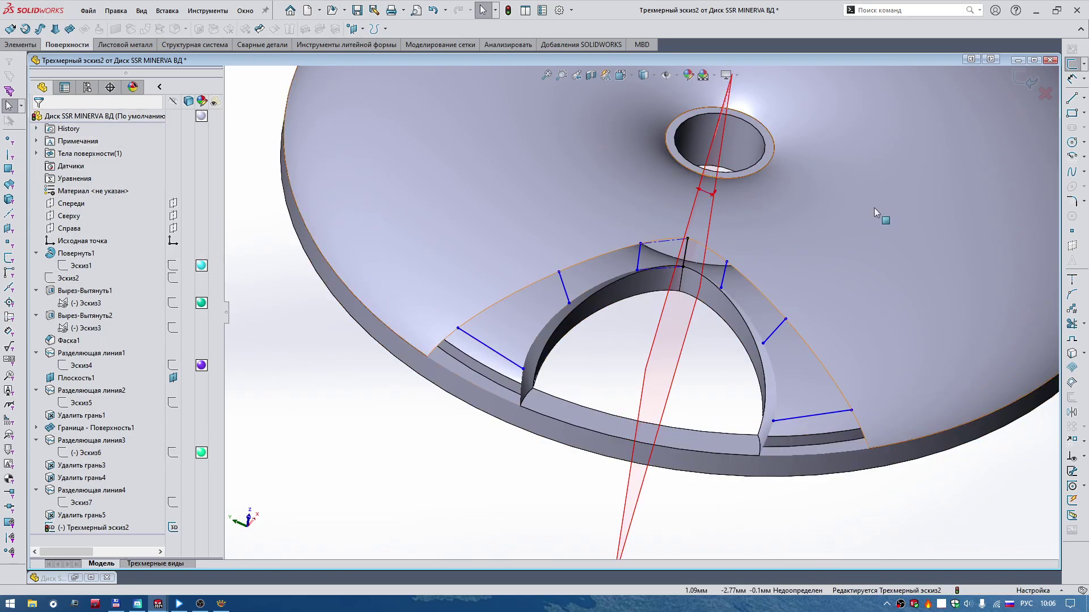
right_click_drag(928, 189, 890, 189)
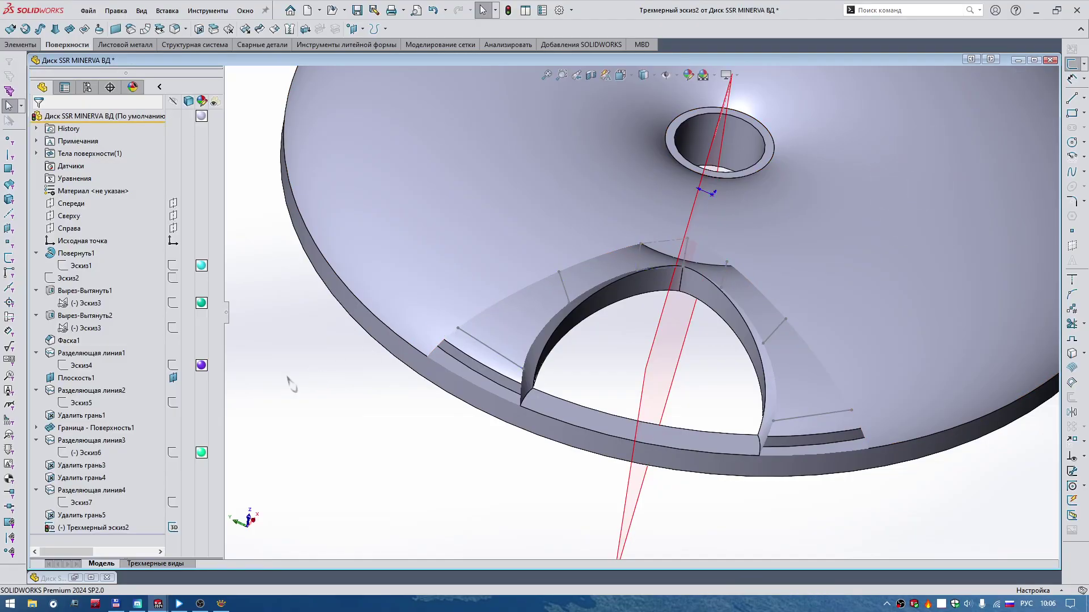
mouse_move(292, 427)
middle_mouse_down()
mouse_move(275, 313)
mouse_move(760, 234)
middle_mouse_up()
Step: Save the part, then set the opening's outer and inner boundary edge groups as Direction 1 curves
left_click(362, 13)
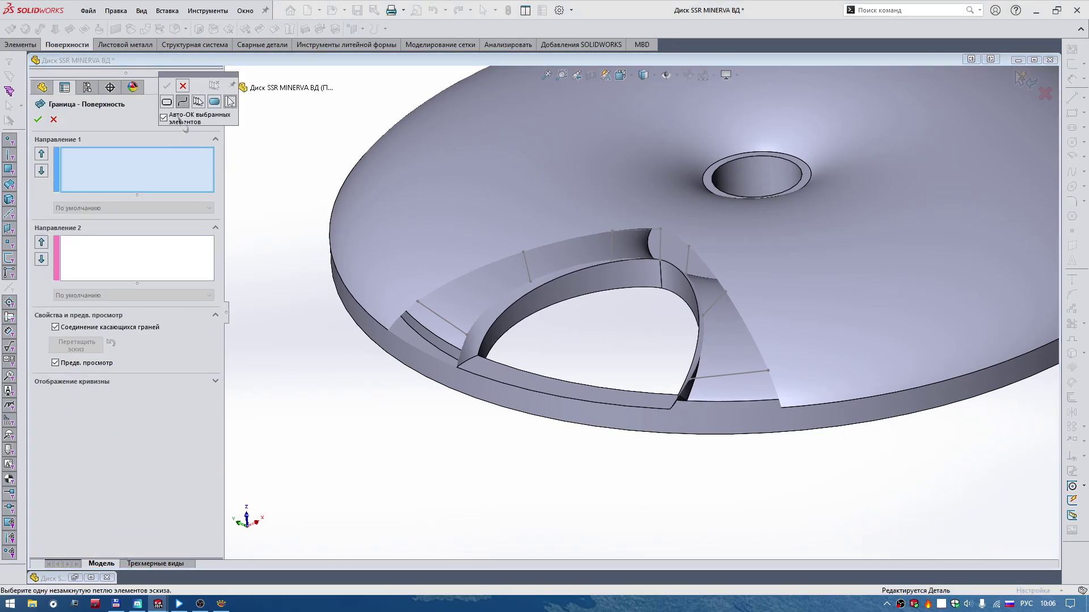
left_click(198, 102)
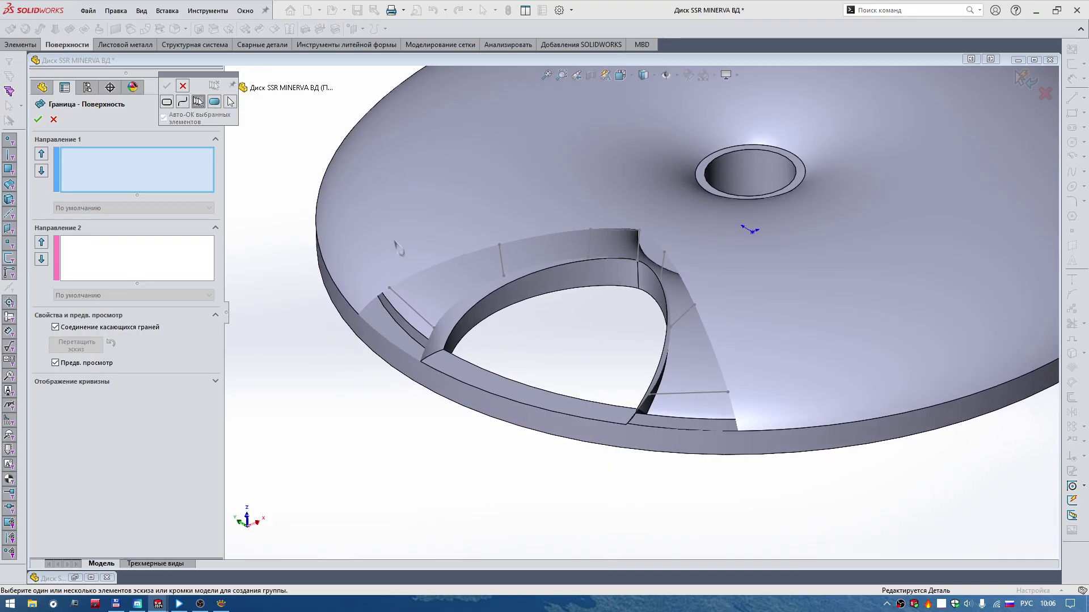
left_click(409, 279)
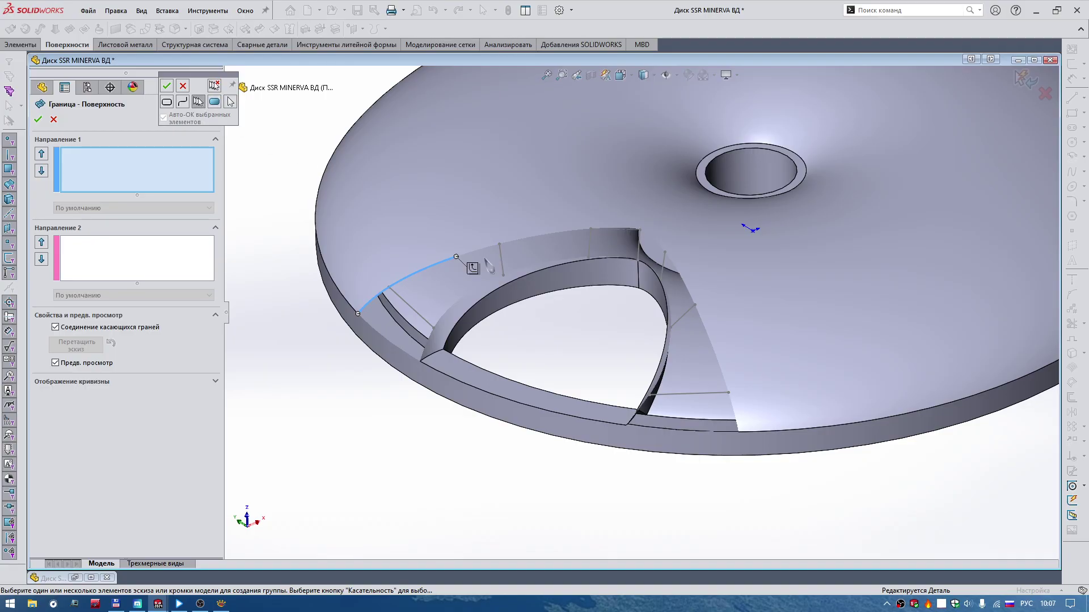
scroll(634, 238, "down", 3)
scroll(590, 272, "down", 3)
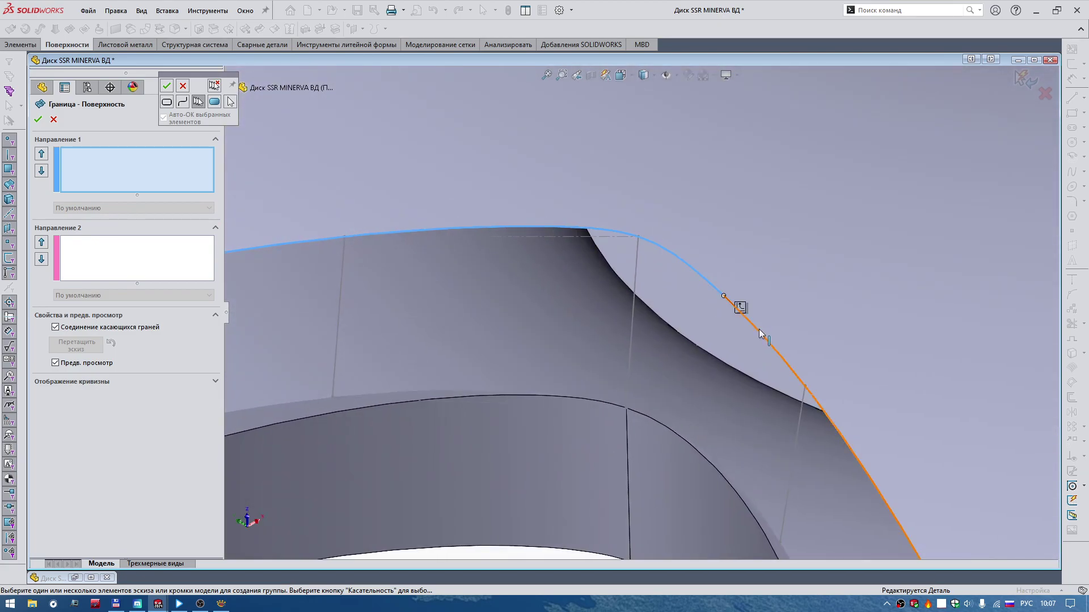
scroll(748, 330, "up", 2)
scroll(755, 335, "up", 2)
scroll(777, 357, "up", 2)
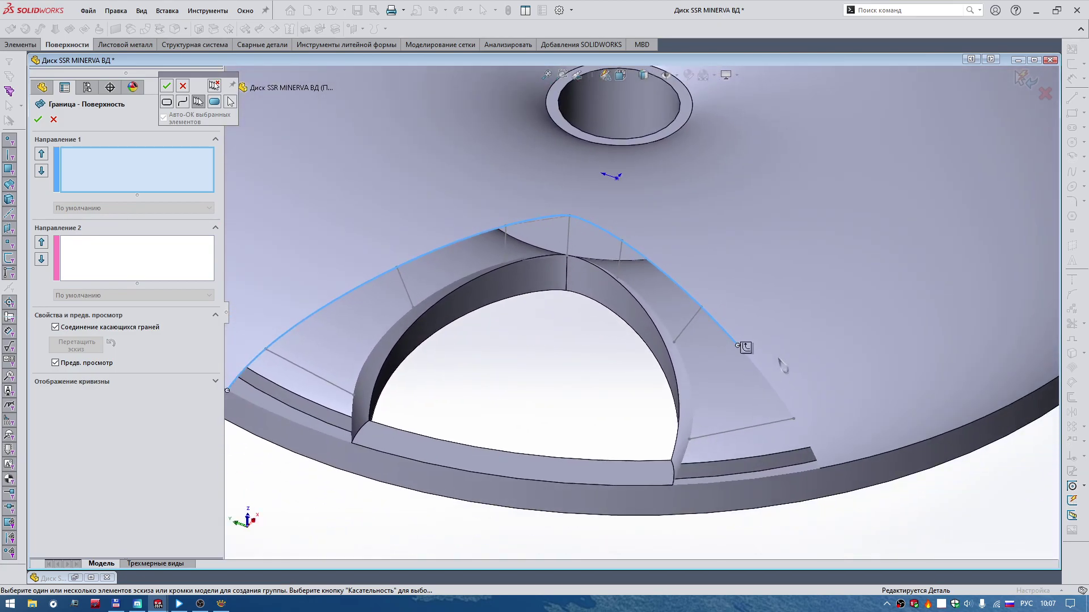
left_click(749, 351)
right_click(754, 356)
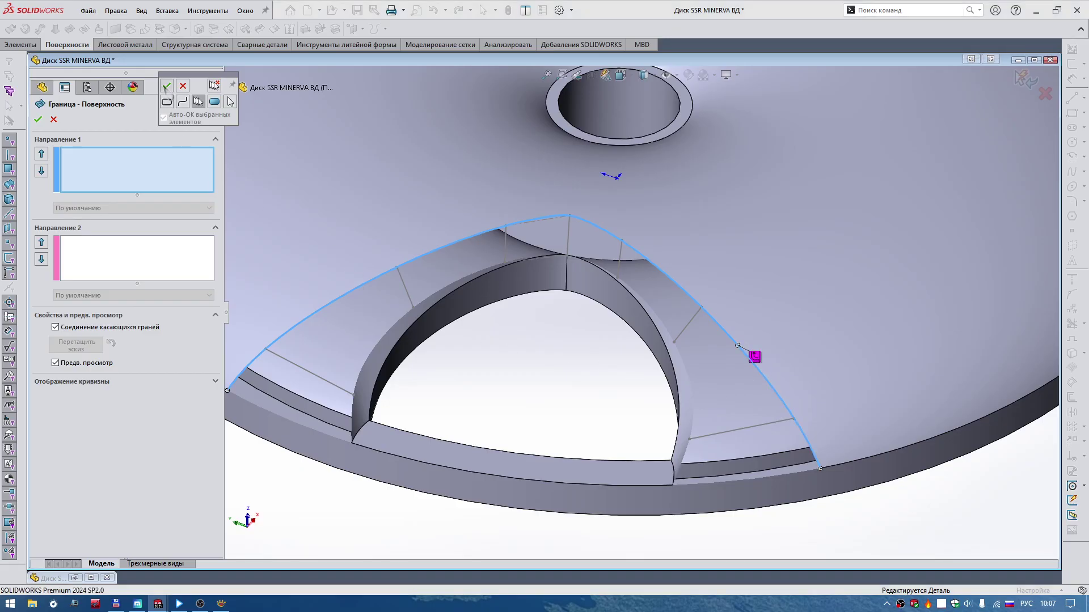
left_click(353, 422)
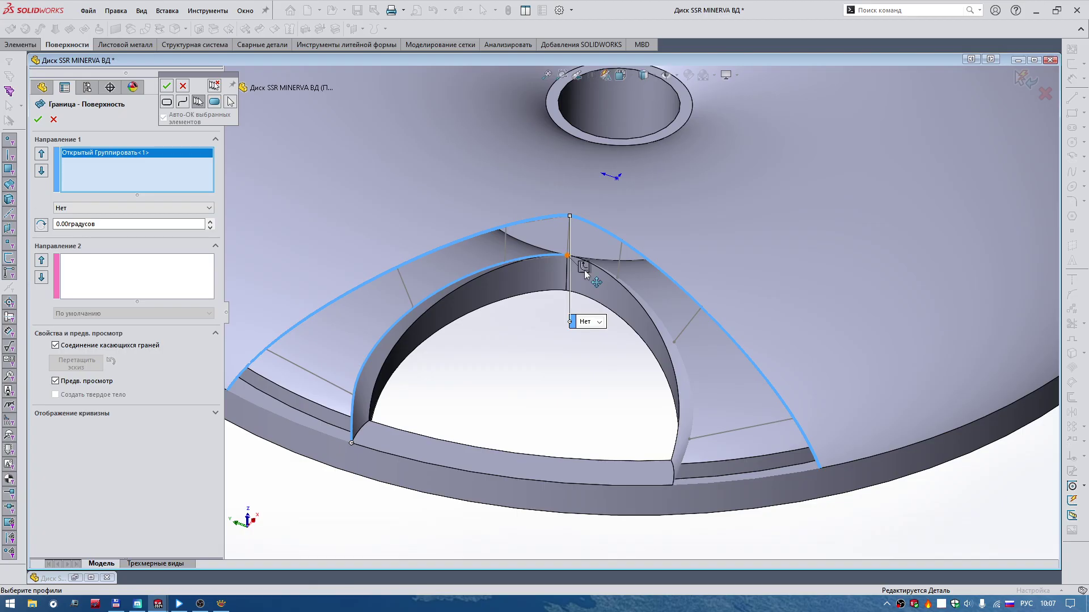
left_click(166, 85)
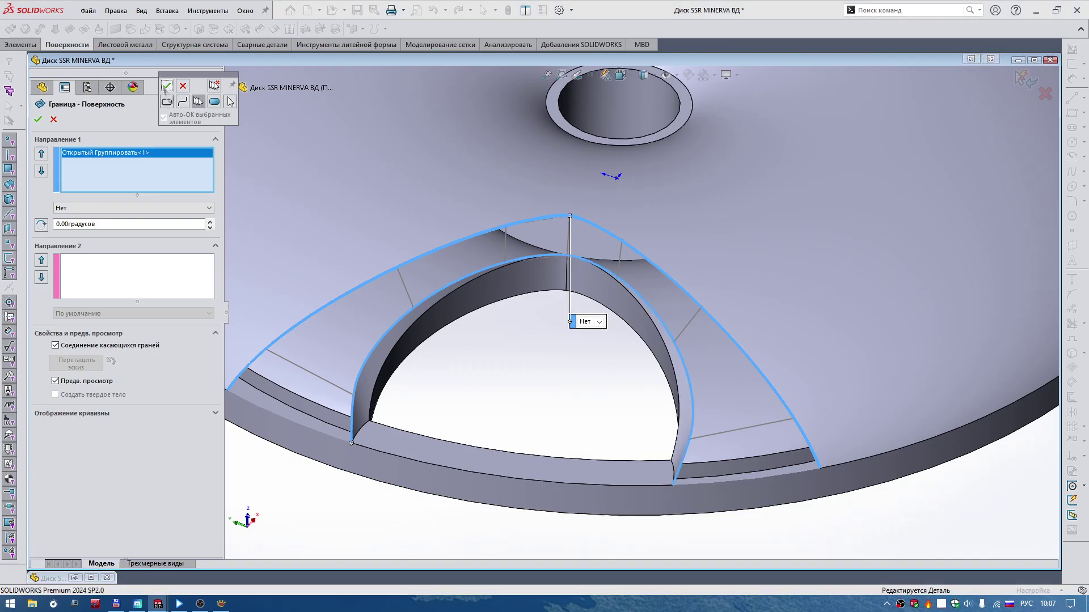
left_click(116, 287)
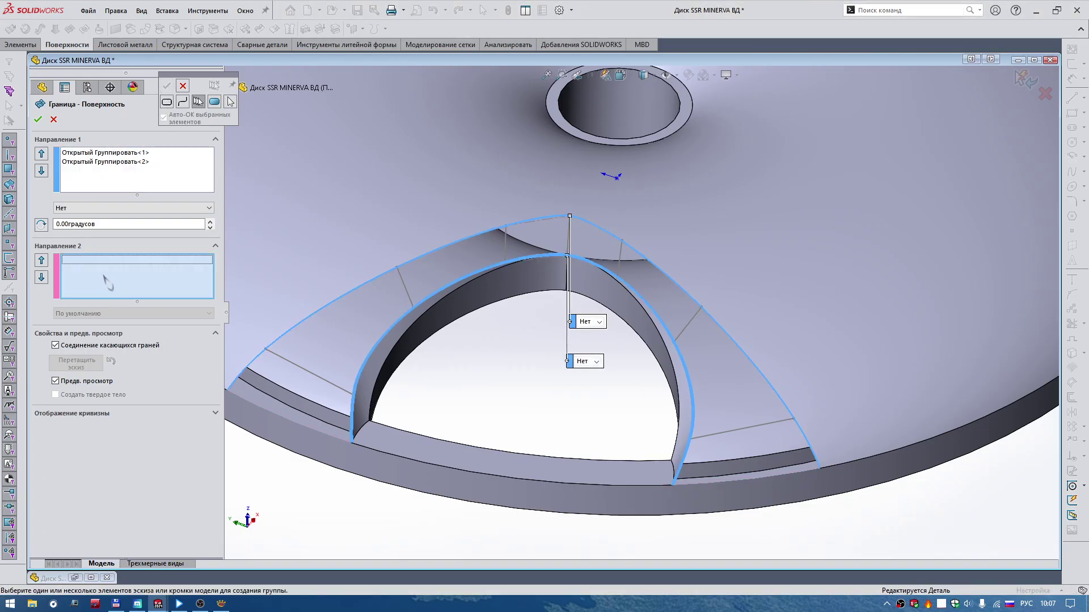
Step: Try a bottom edge and a sketch line as Direction 2 curves, then clear them
left_click(182, 101)
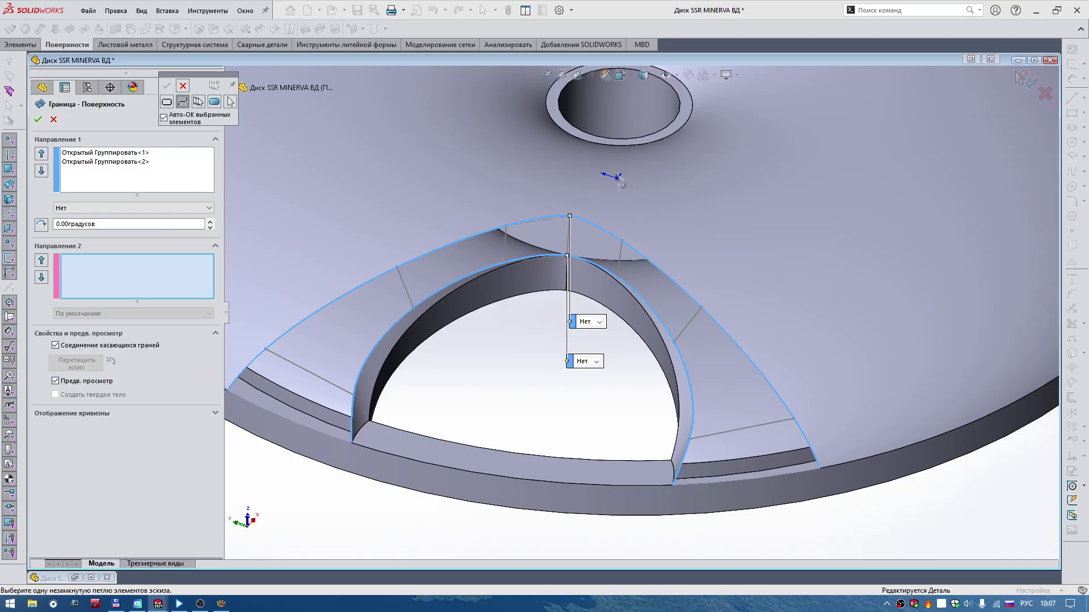
left_click(229, 101)
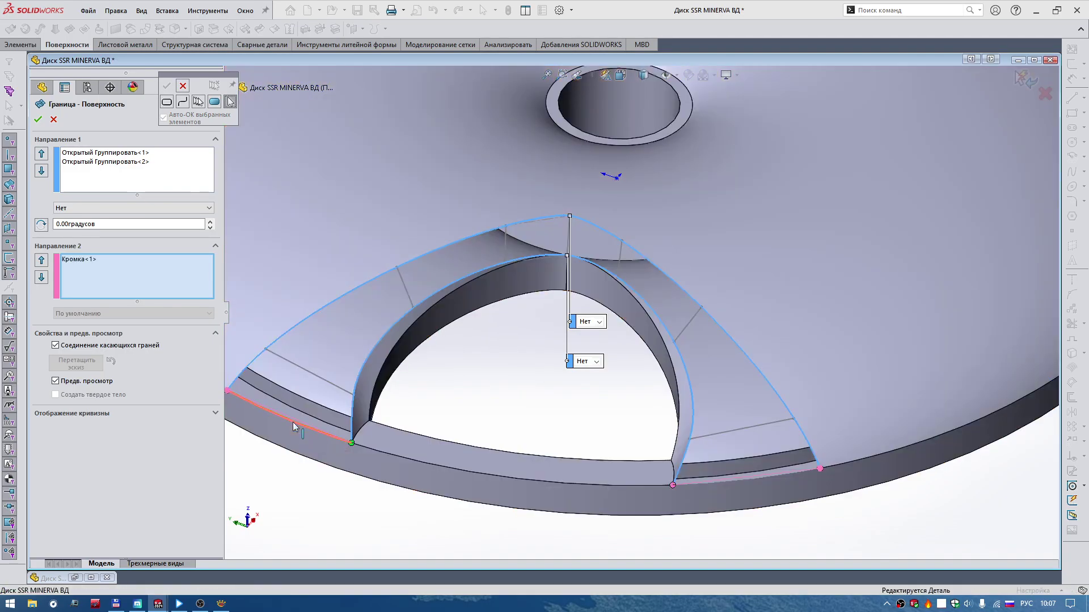
left_click(292, 422)
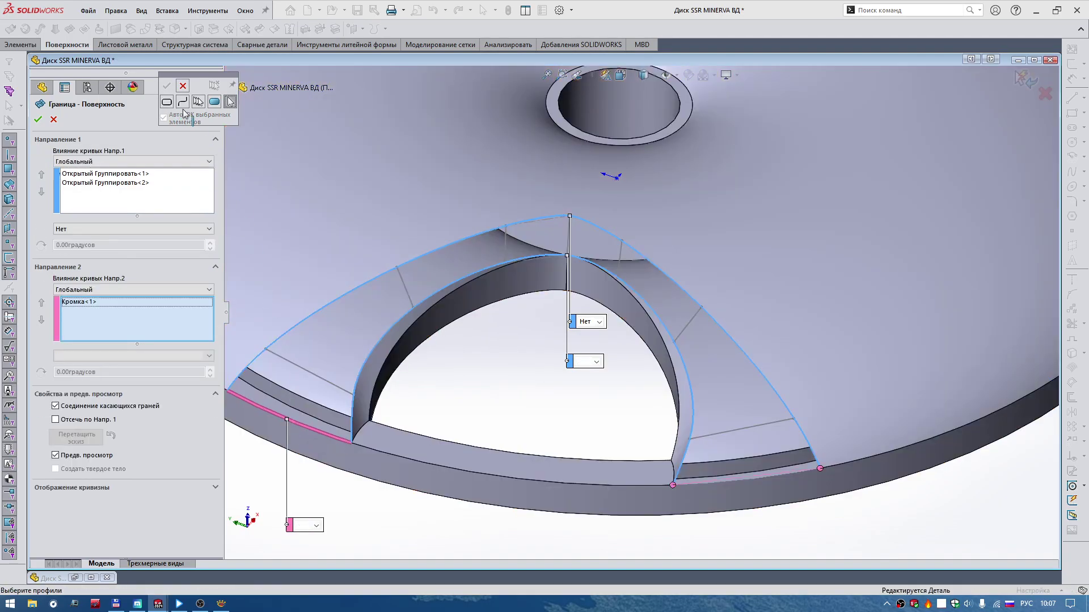
left_click(182, 103)
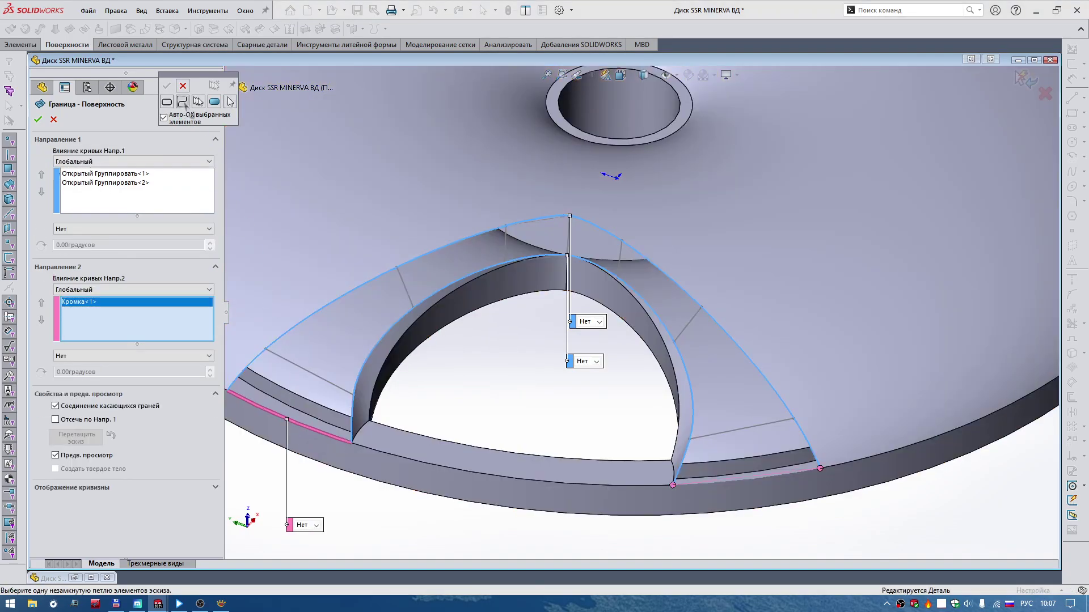
left_click(316, 374)
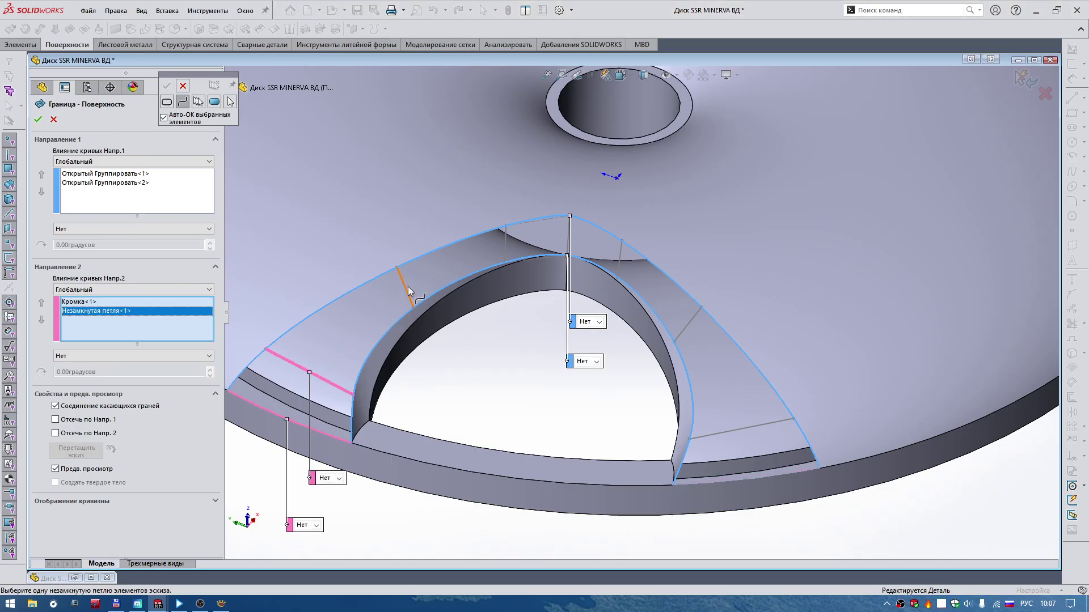
right_click(159, 327)
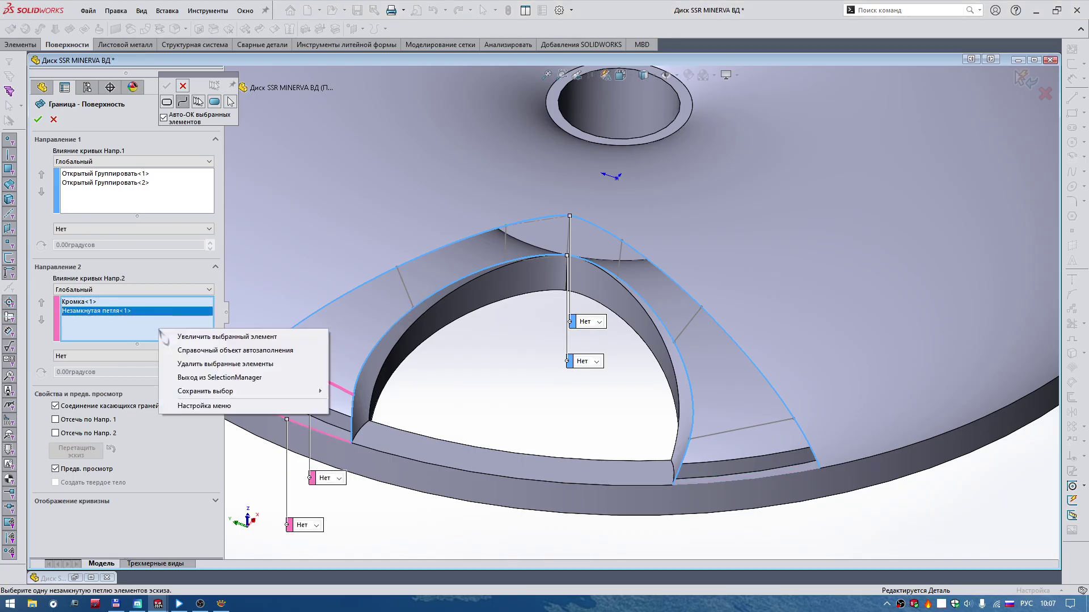
left_click(184, 366)
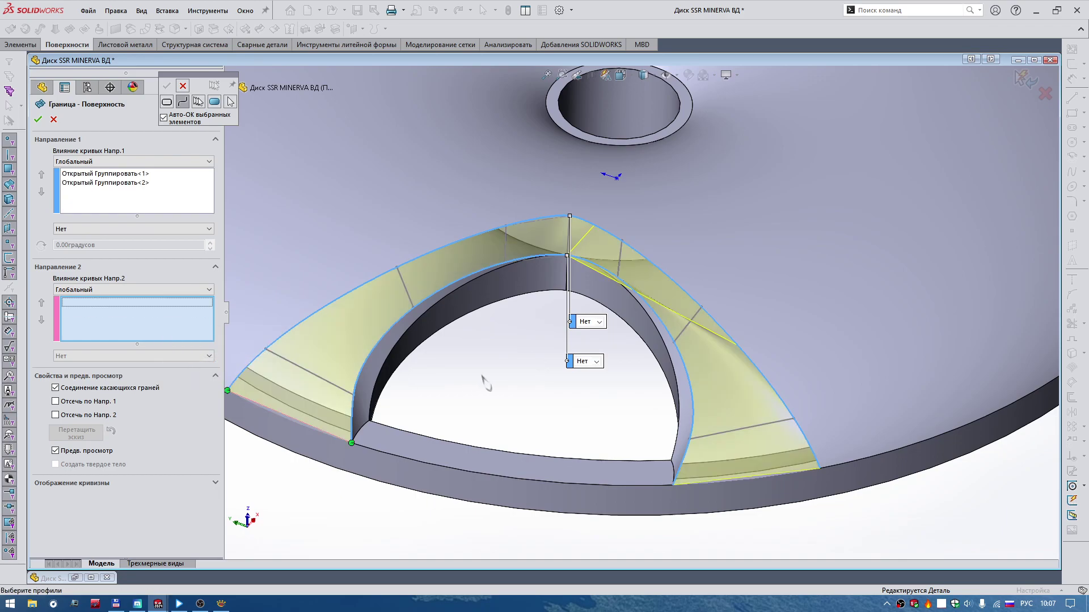
scroll(356, 348, "down", 2)
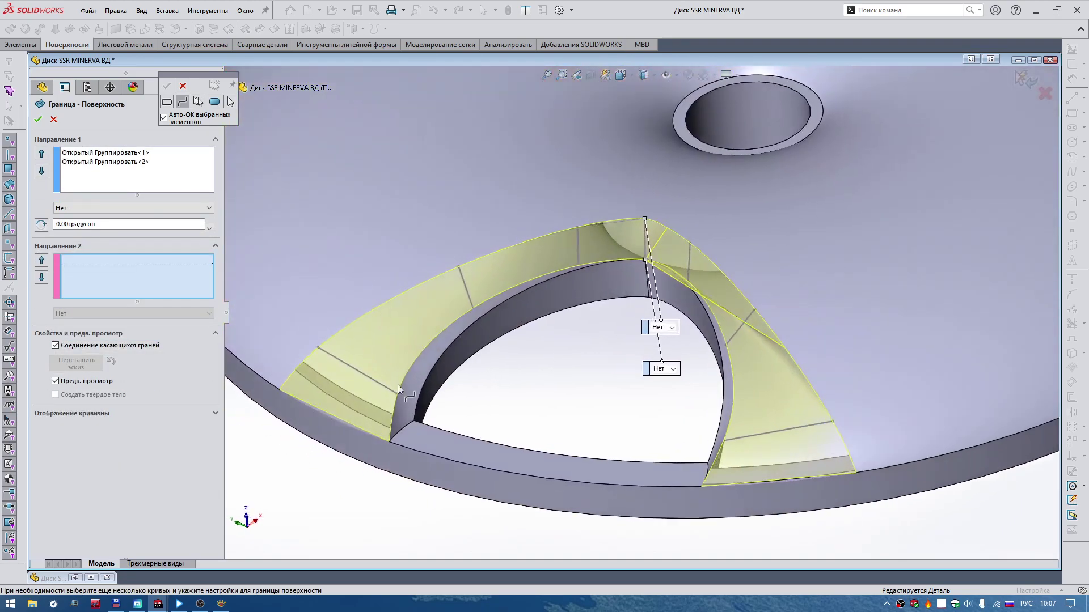
scroll(397, 384, "down", 5)
scroll(403, 421, "down", 3)
key("ctrl+Right")
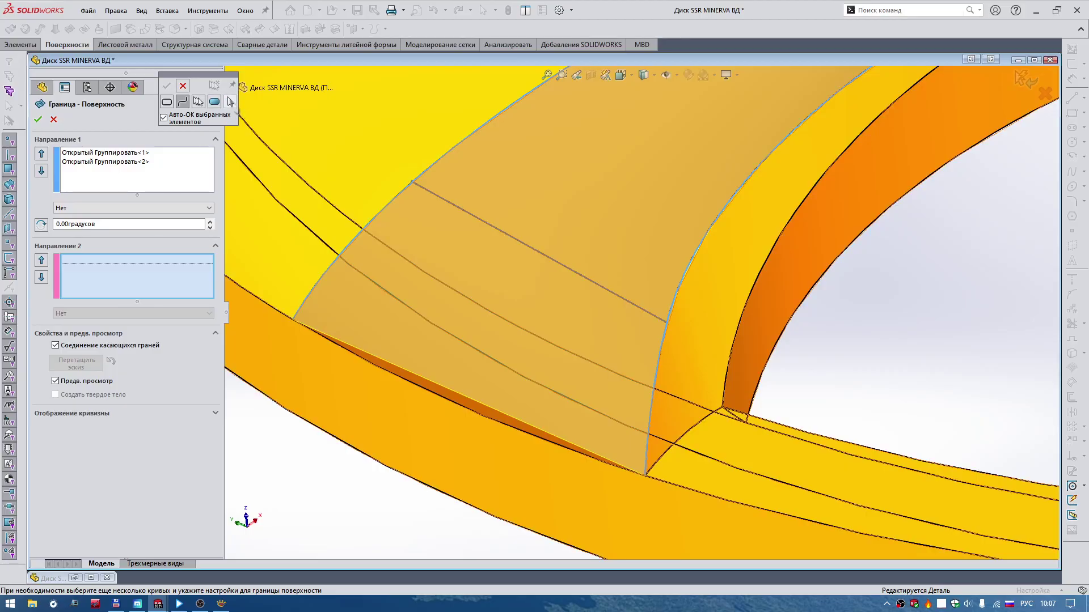
Step: Add the lower edge and the open-loop sketch lines as Direction 2 curves, eight in total
left_click(229, 102)
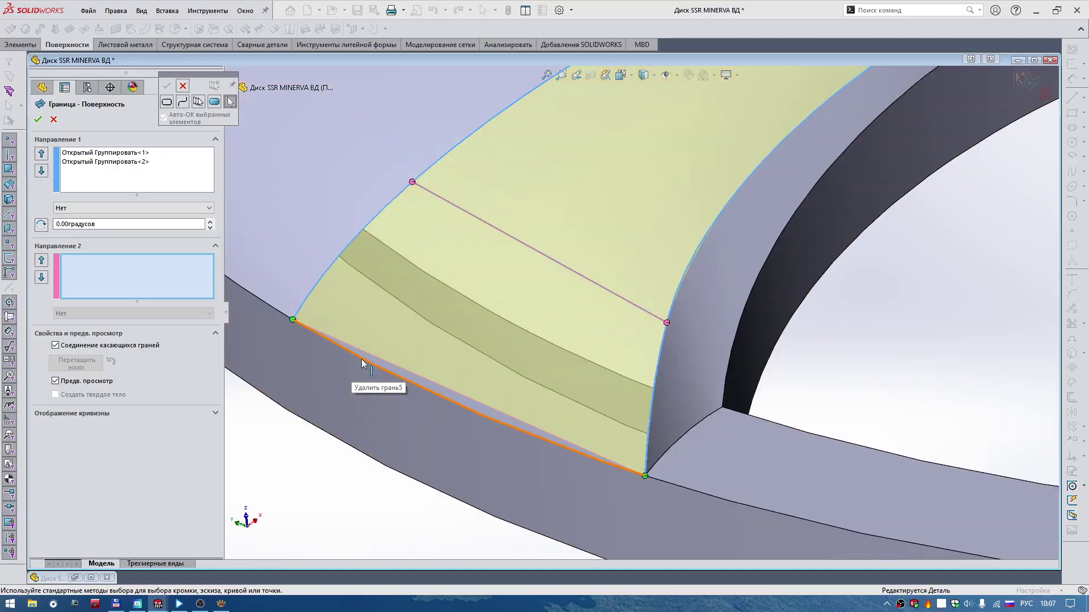
left_click(363, 361)
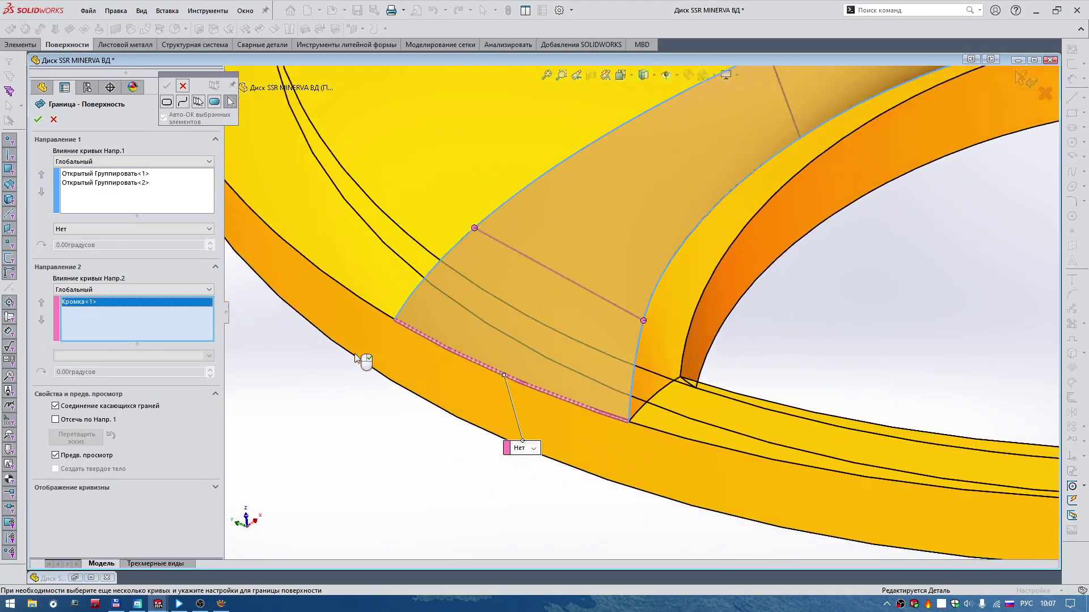
middle_click_drag(362, 361, 321, 226)
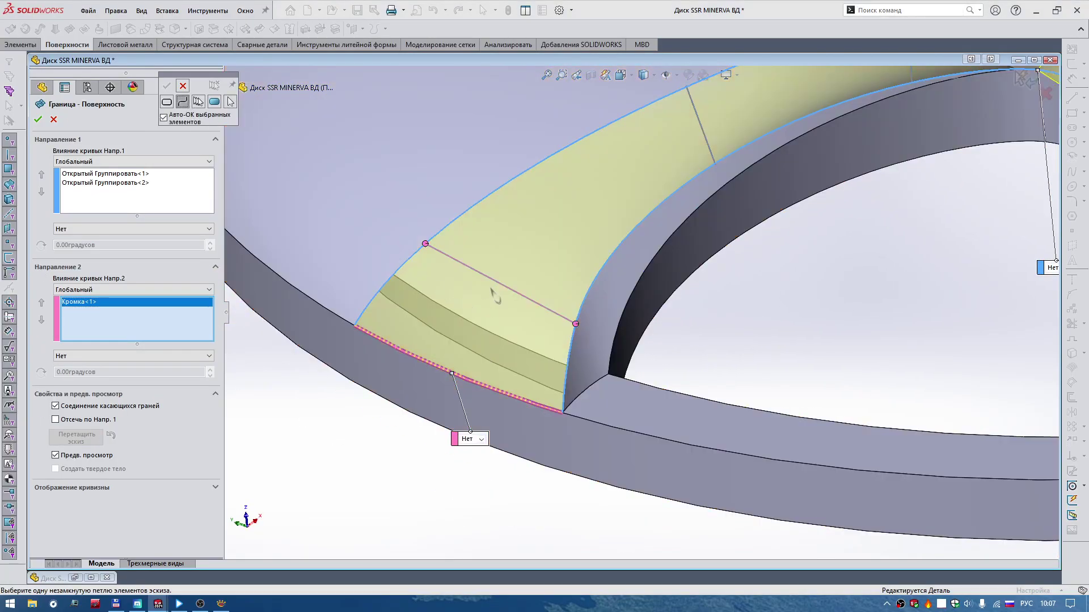
left_click(496, 278)
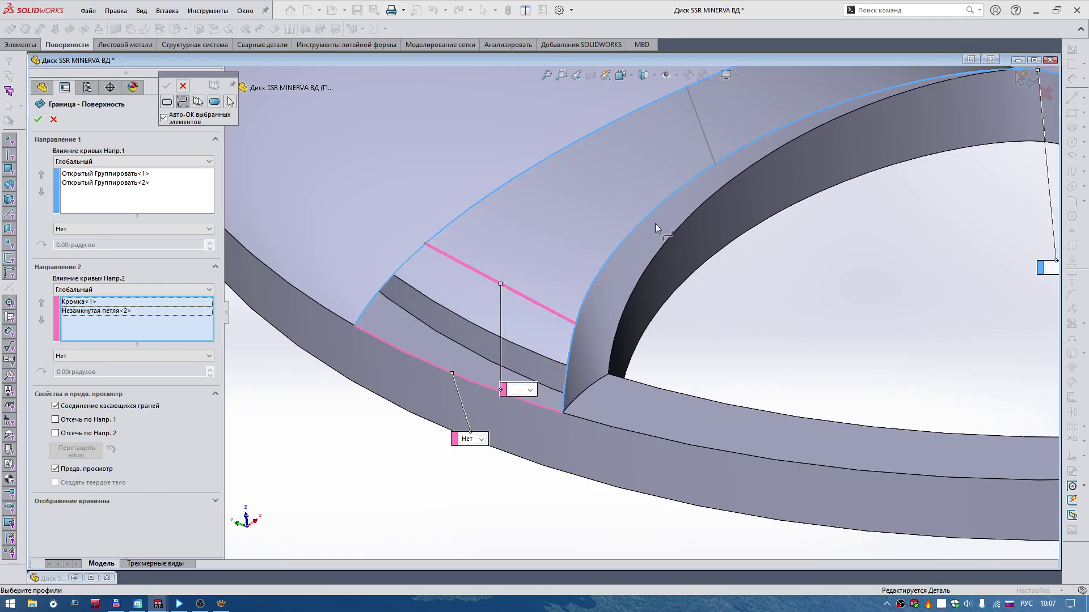
middle_click_drag(655, 223, 692, 173)
left_click(686, 156)
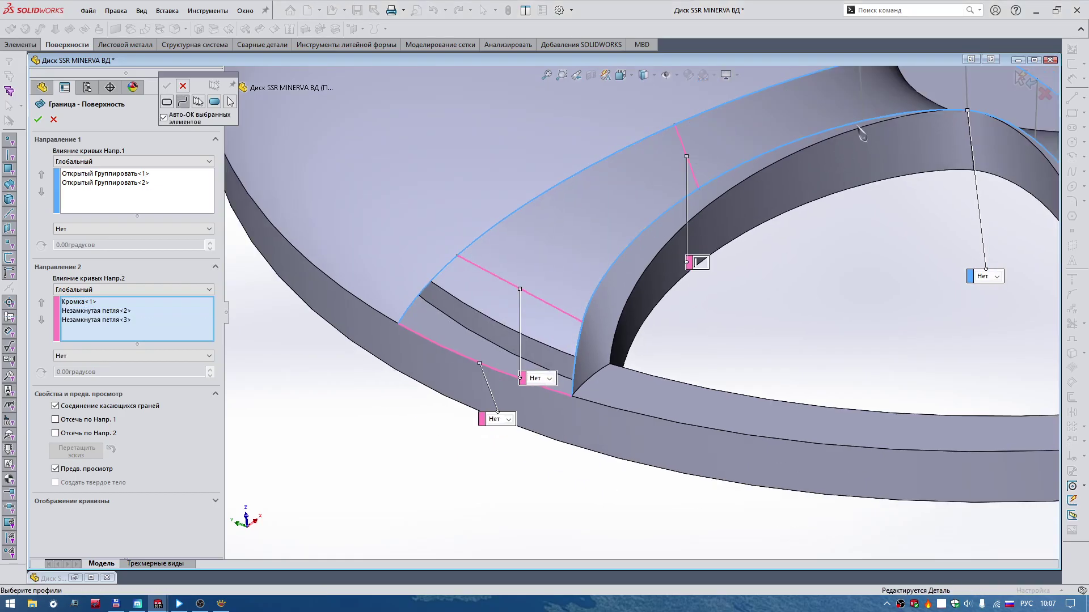
left_click(861, 98)
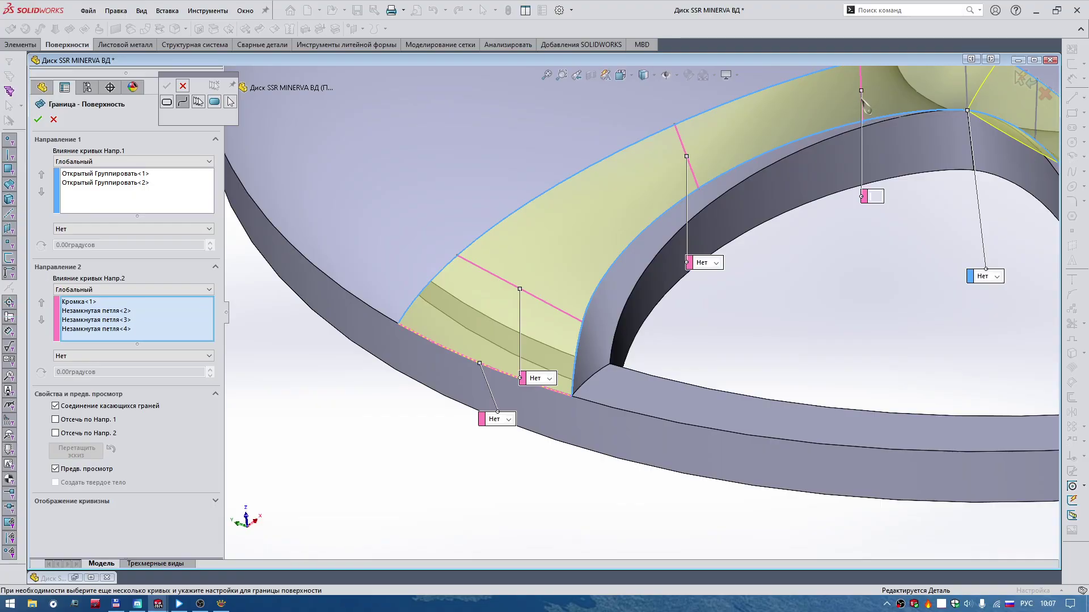
left_click(968, 84)
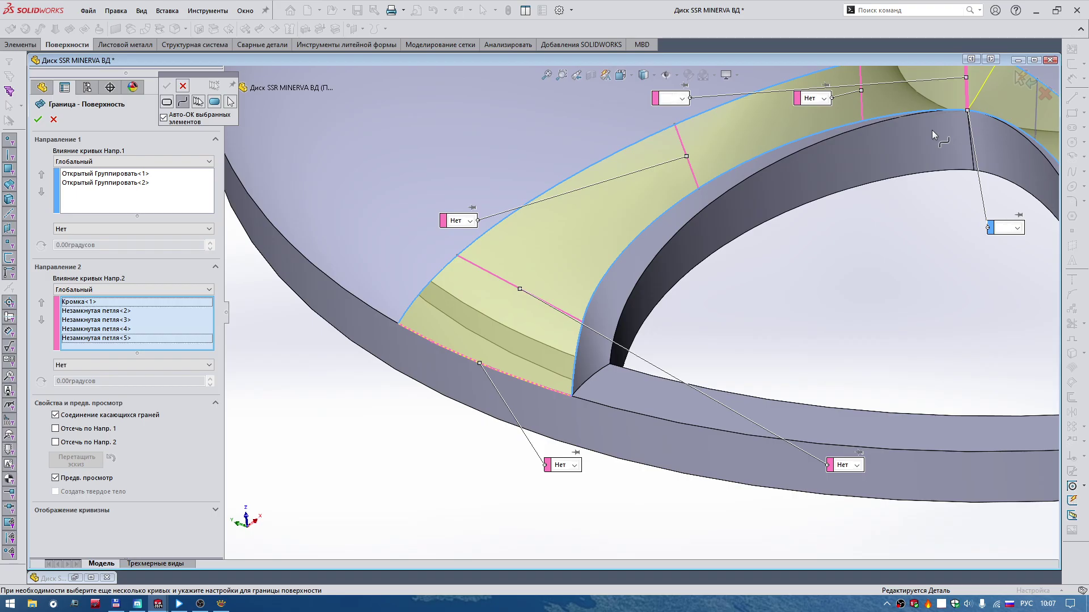
mouse_move(932, 130)
middle_mouse_down()
mouse_move(910, 164)
mouse_move(834, 174)
middle_mouse_up()
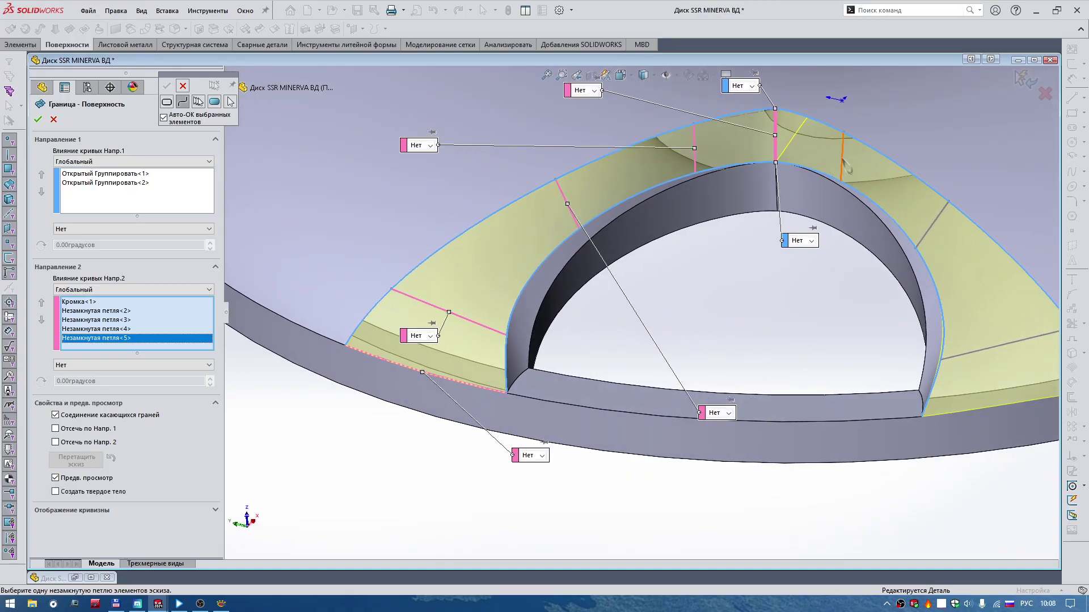
left_click(845, 165)
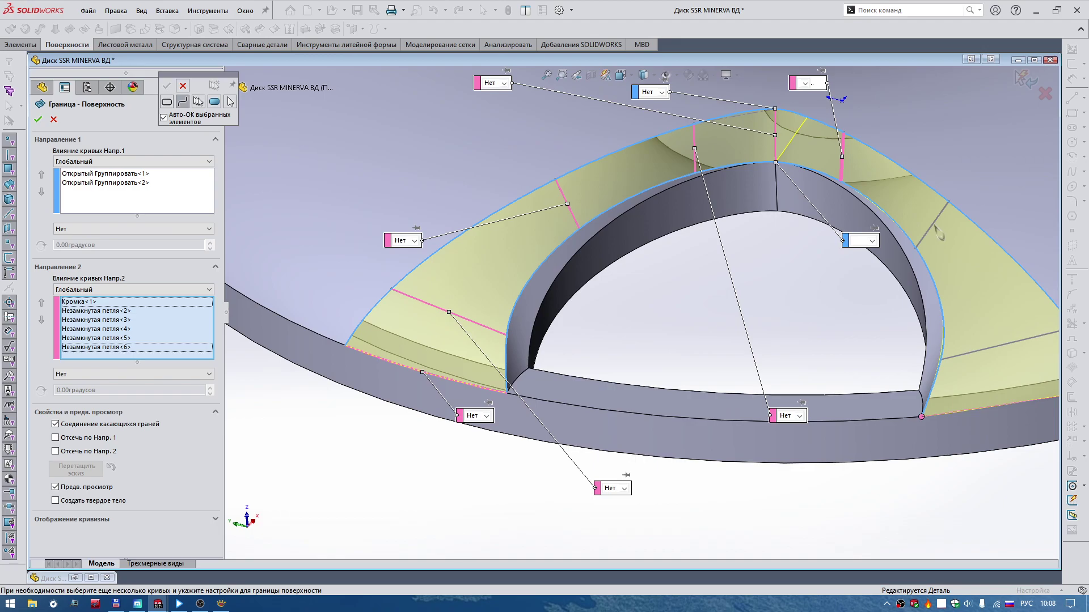
left_click(934, 223)
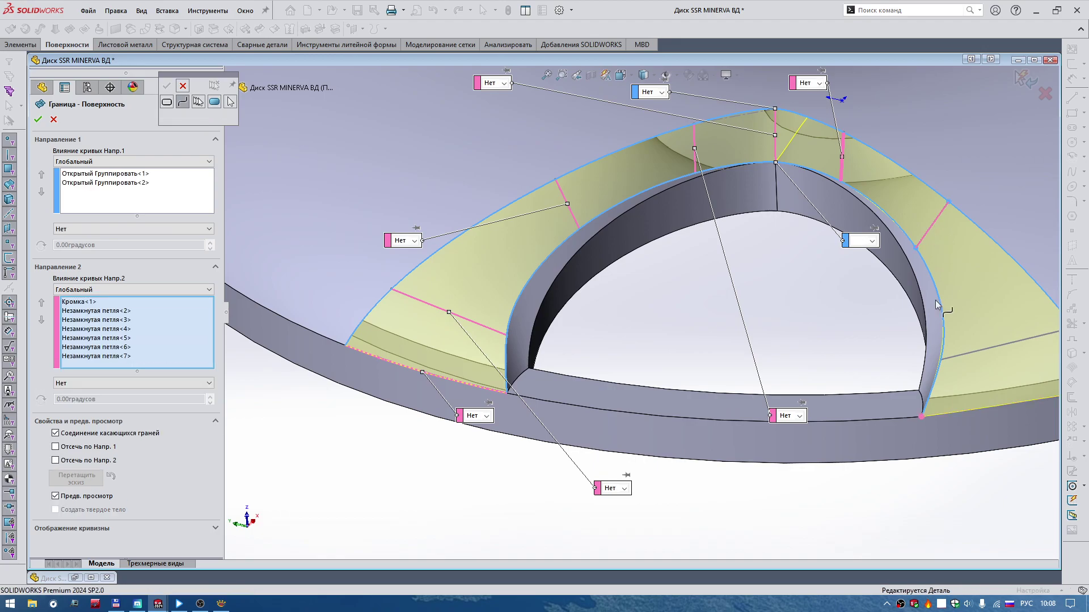
left_click(977, 350)
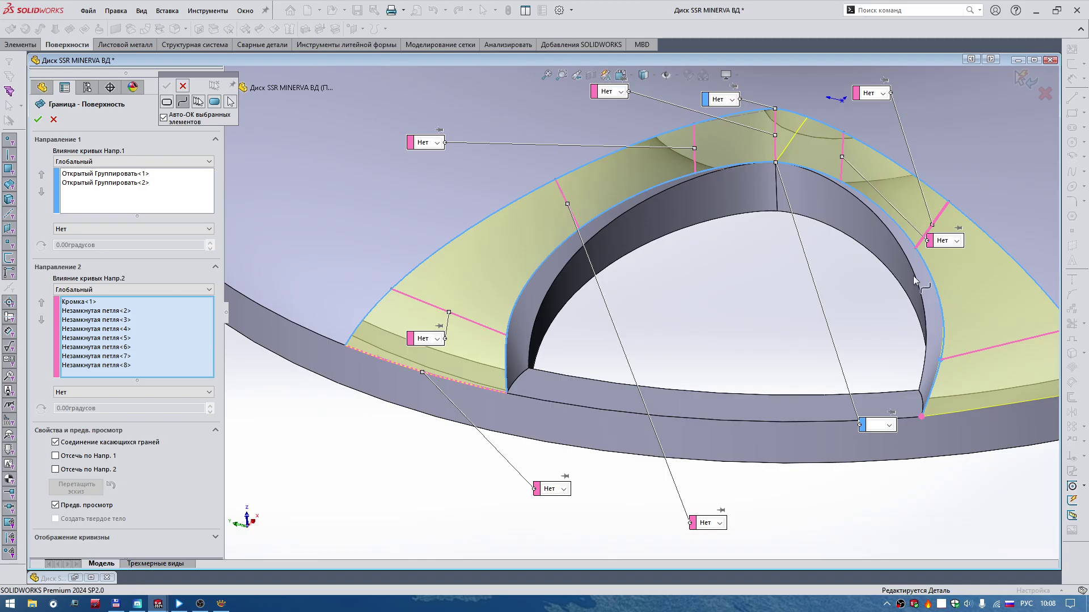
Step: Add the far lower edge as the last Direction 2 curve and create the solid boundary surface
left_click(231, 103)
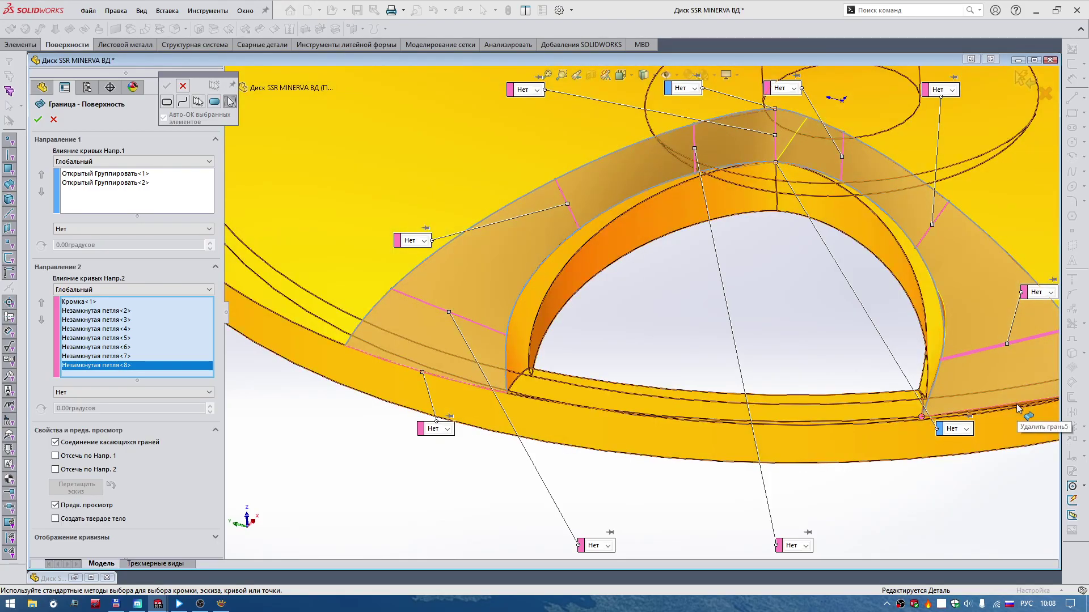
middle_click_drag(1016, 403, 1012, 401)
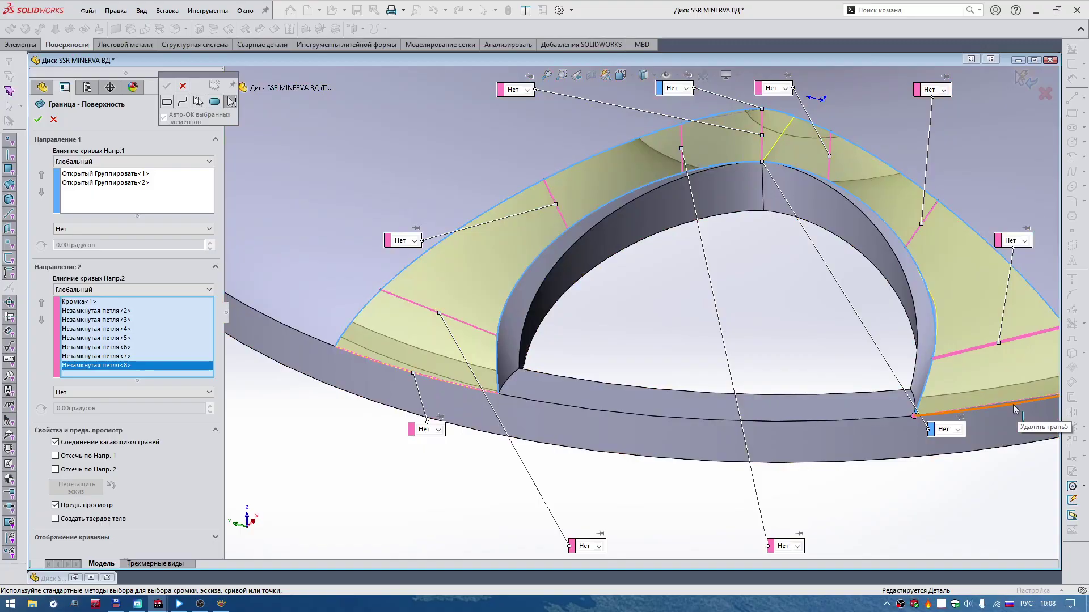
left_click(1014, 405)
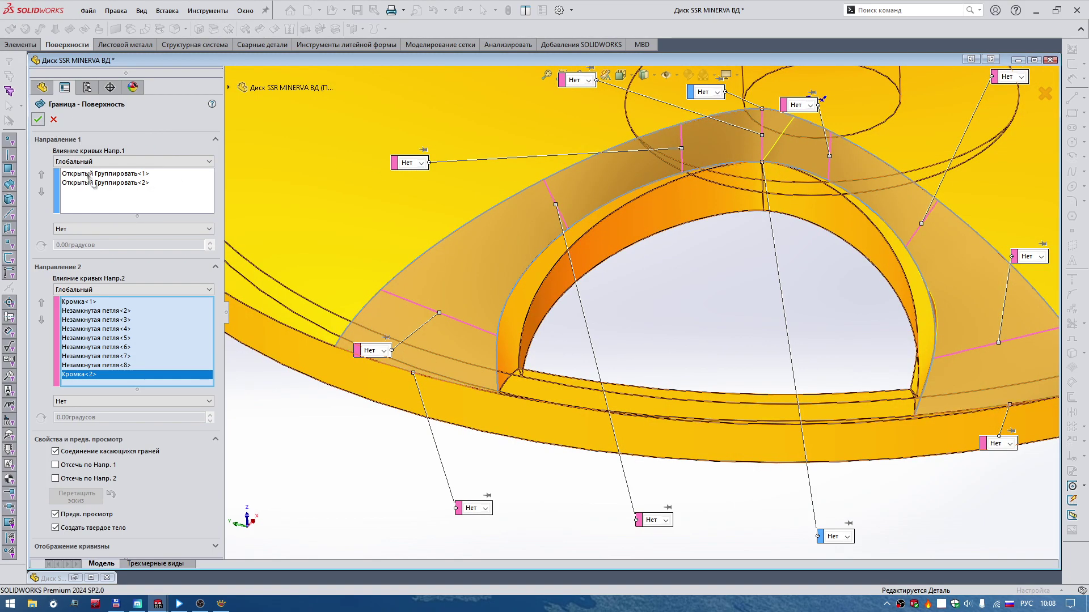
key("Return")
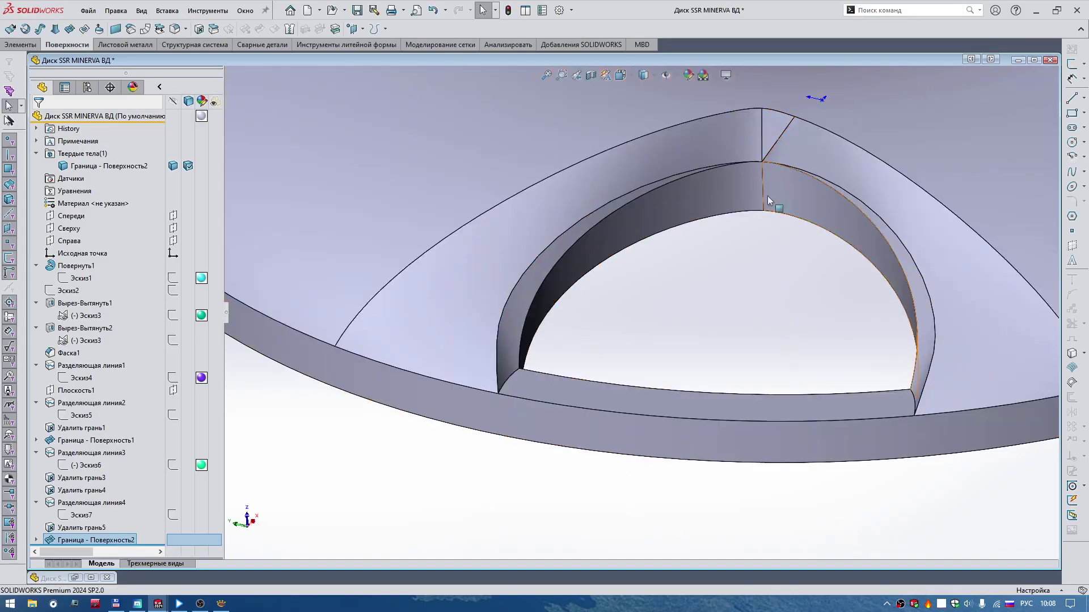
Step: Zoom out, snap to the Front view and zoom in on the triangular cutout's tip
scroll(756, 293, "up", 5)
mouse_move(754, 287)
middle_mouse_down()
mouse_move(665, 261)
mouse_move(668, 220)
mouse_move(602, 282)
mouse_move(602, 308)
middle_mouse_up()
scroll(737, 281, "down", 5)
scroll(704, 264, "down", 4)
right_click_drag(602, 308, 612, 281)
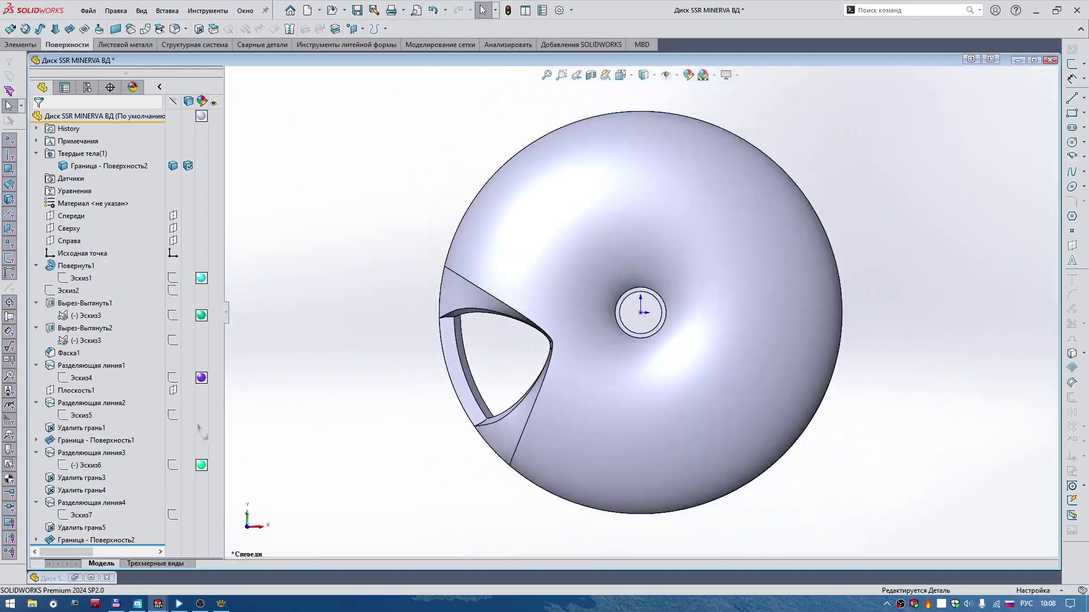
scroll(658, 339, "down", 3)
scroll(658, 339, "down", 3)
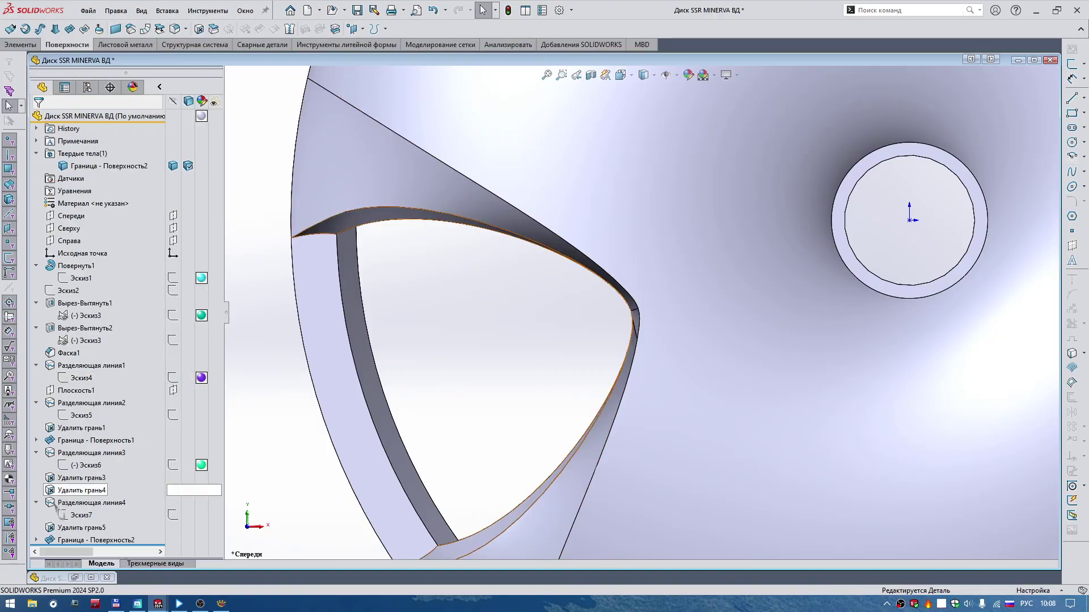
Step: Edit Трехмерный эскиз2, replacing the short line endpoint's Coincident with one to the cutout edge
left_click(36, 541)
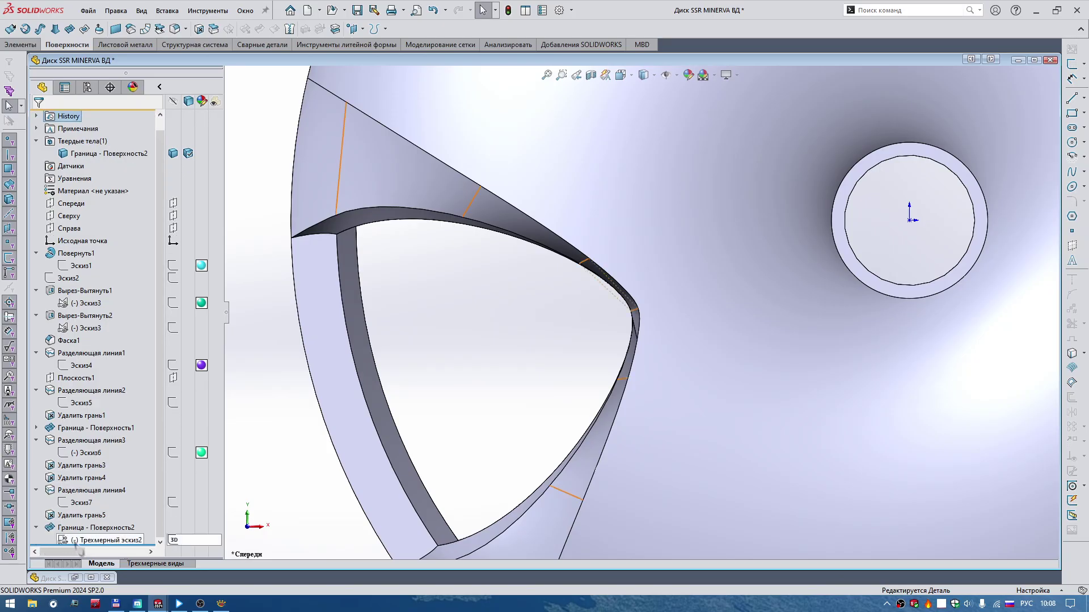
left_click(81, 539)
left_click(80, 513)
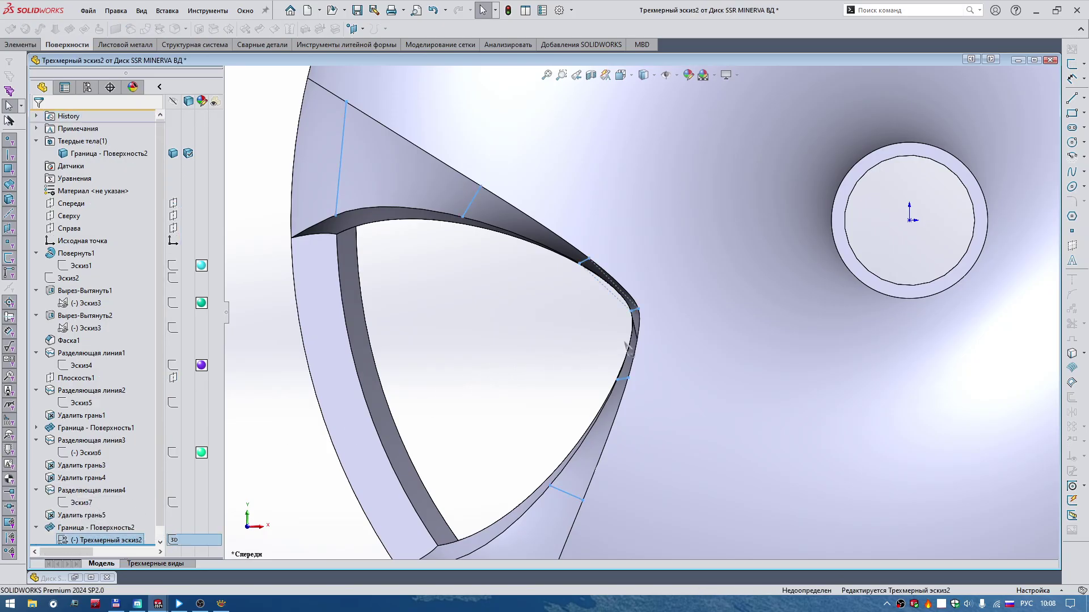
scroll(641, 327, "down", 3)
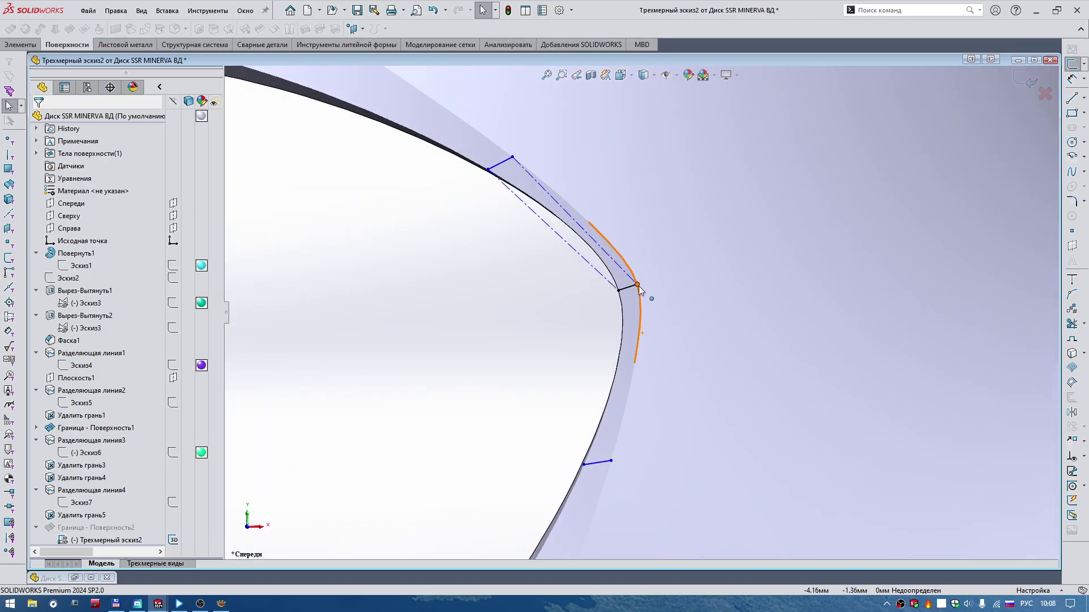
left_click(638, 285)
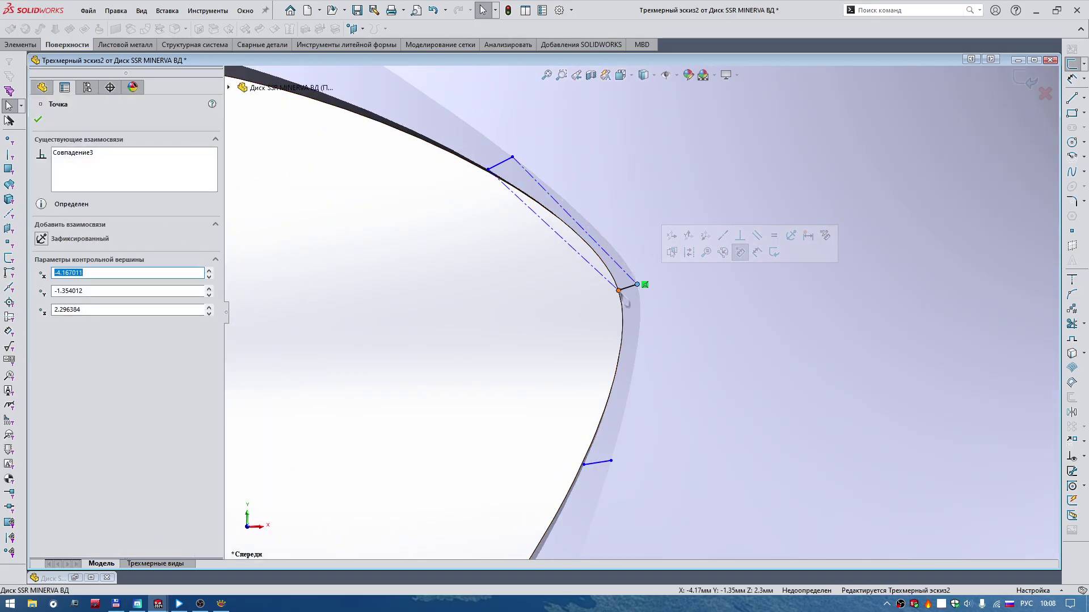
left_click(618, 291)
right_click(124, 173)
left_click(146, 174)
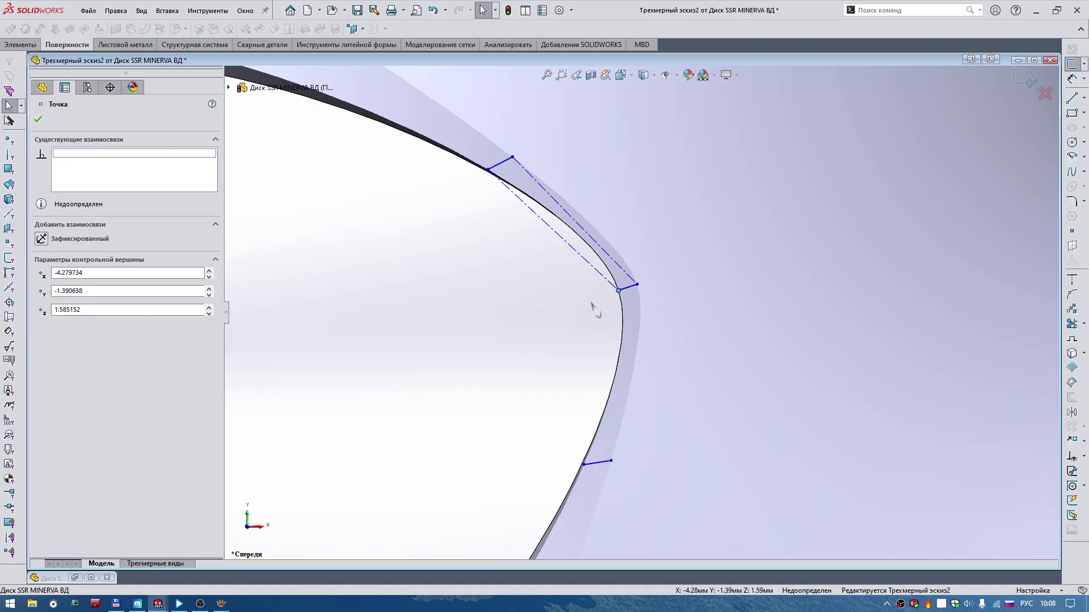
left_click(622, 305, "ctrl")
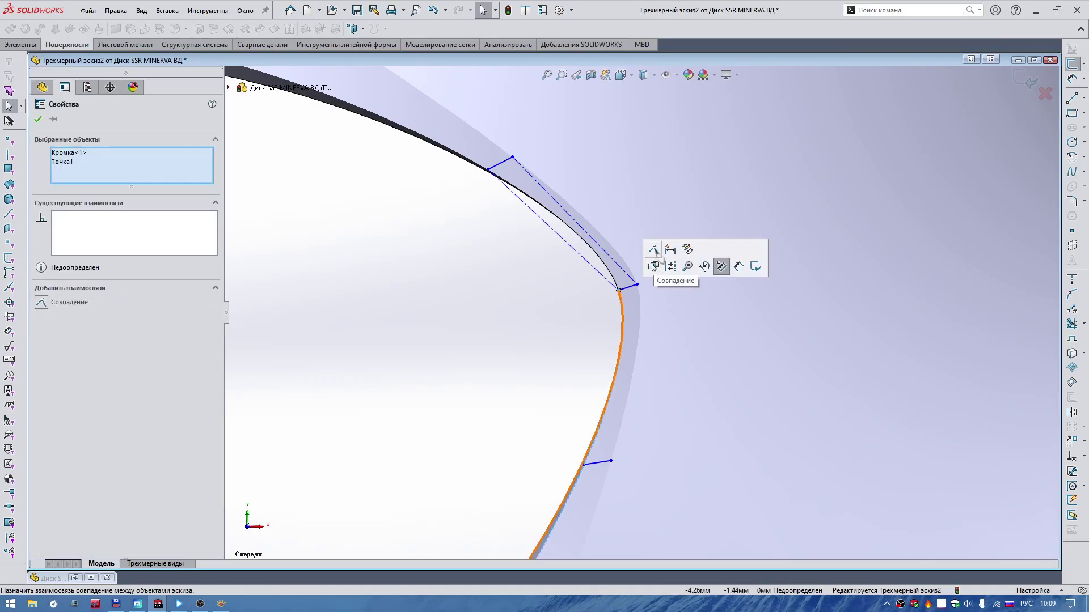
left_click(653, 249)
key("Escape")
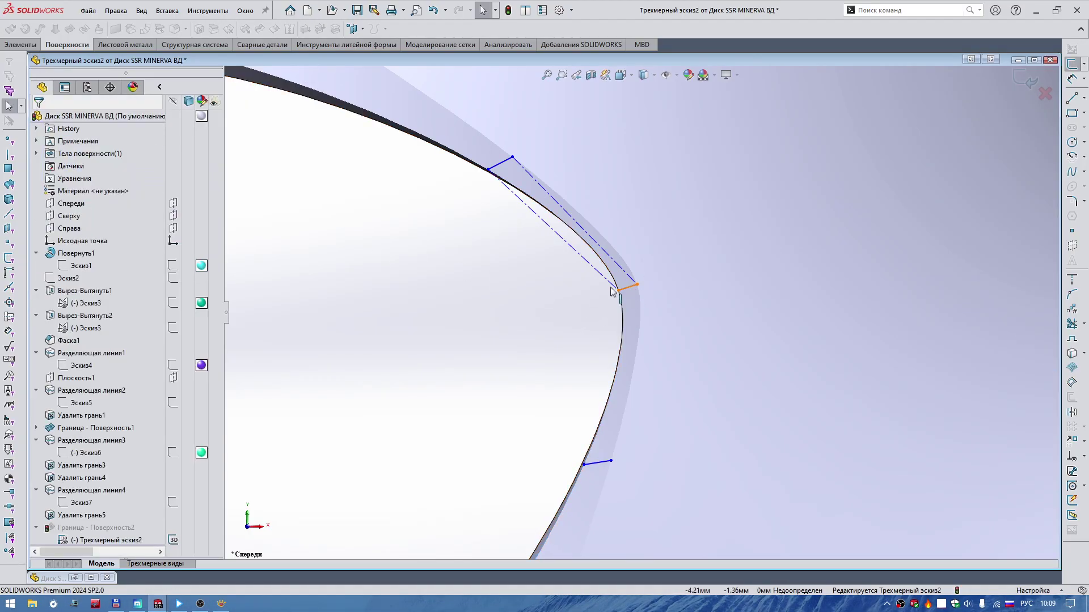
Step: Try constraining the short line On Plane to Плоскость1, then undo the unsolvable relation
left_click(627, 287)
scroll(533, 297, "up", 3)
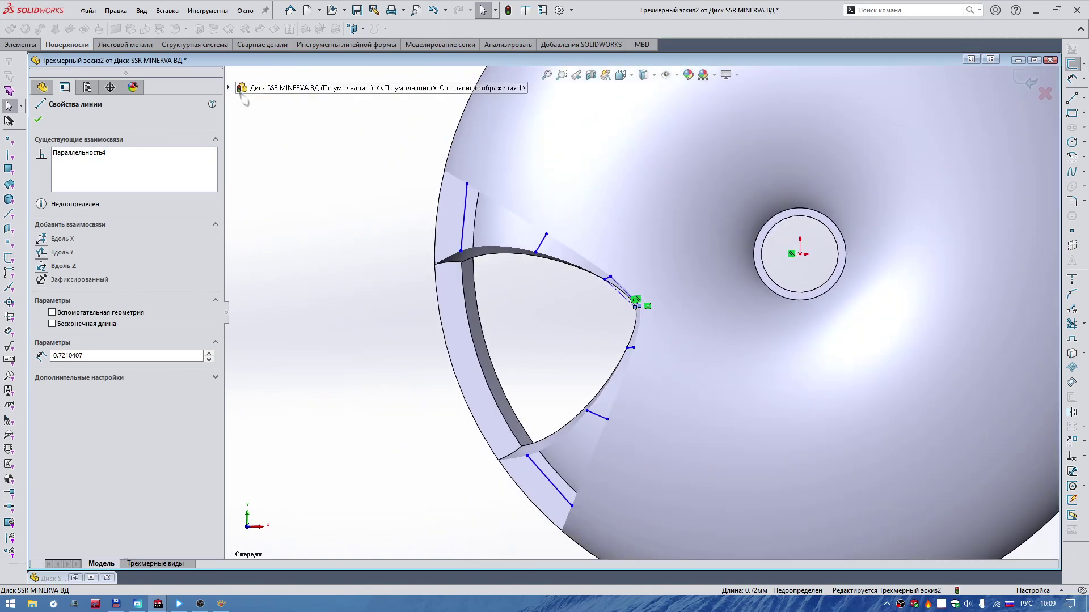
left_click(229, 88)
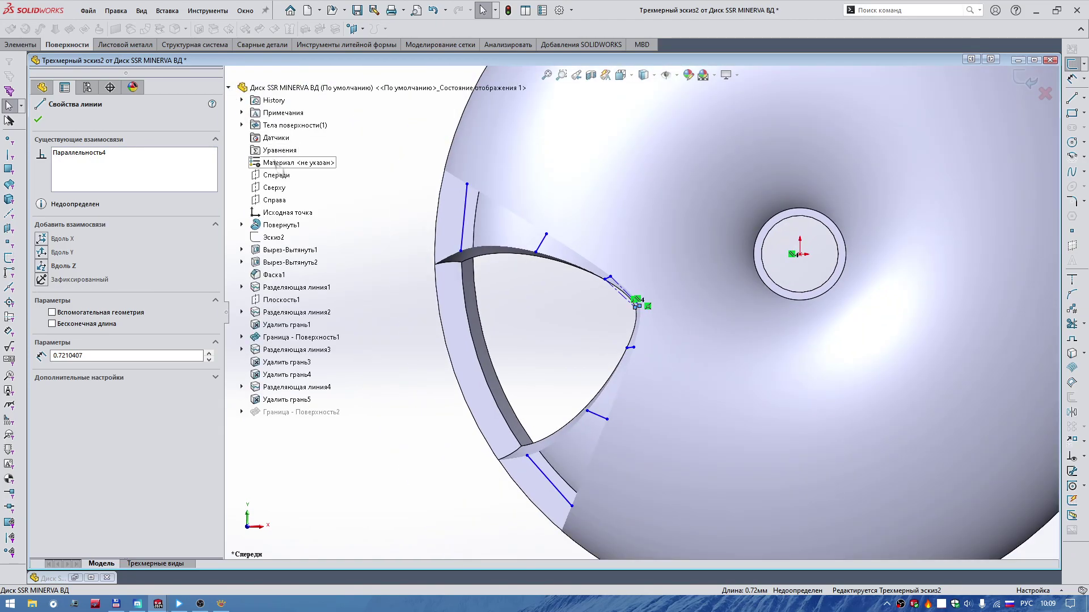
left_click(286, 300, "ctrl")
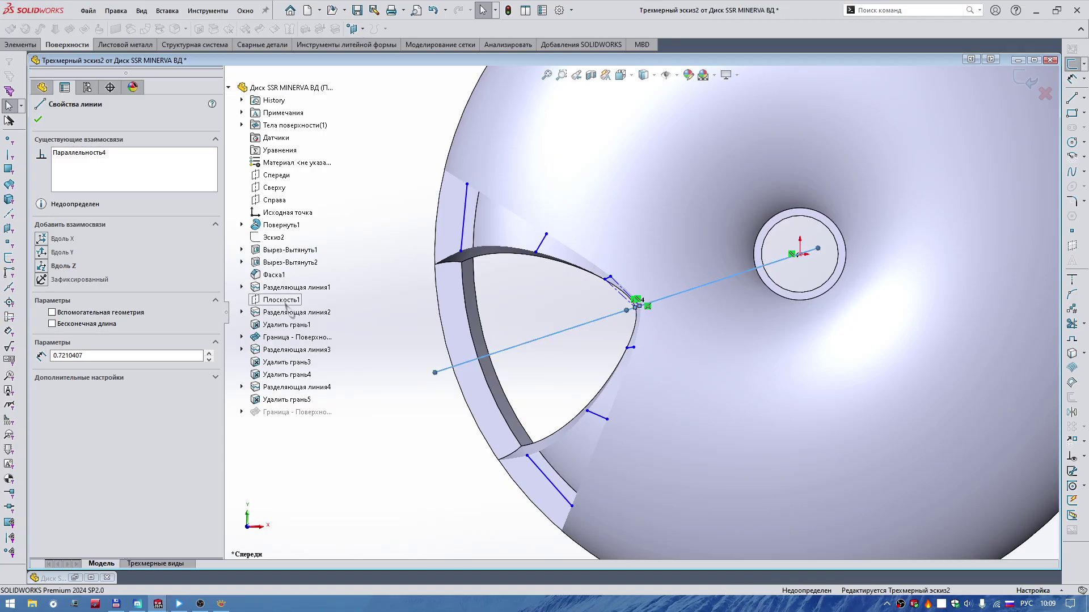
left_click(42, 370)
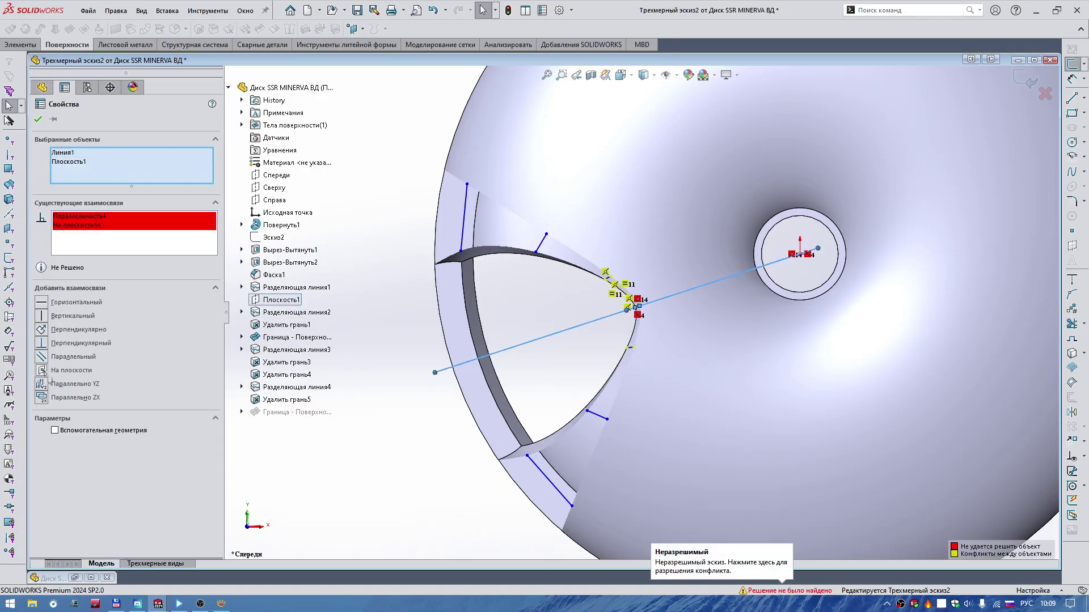
scroll(638, 340, "down", 3)
scroll(641, 345, "down", 3)
scroll(640, 348, "down", 2)
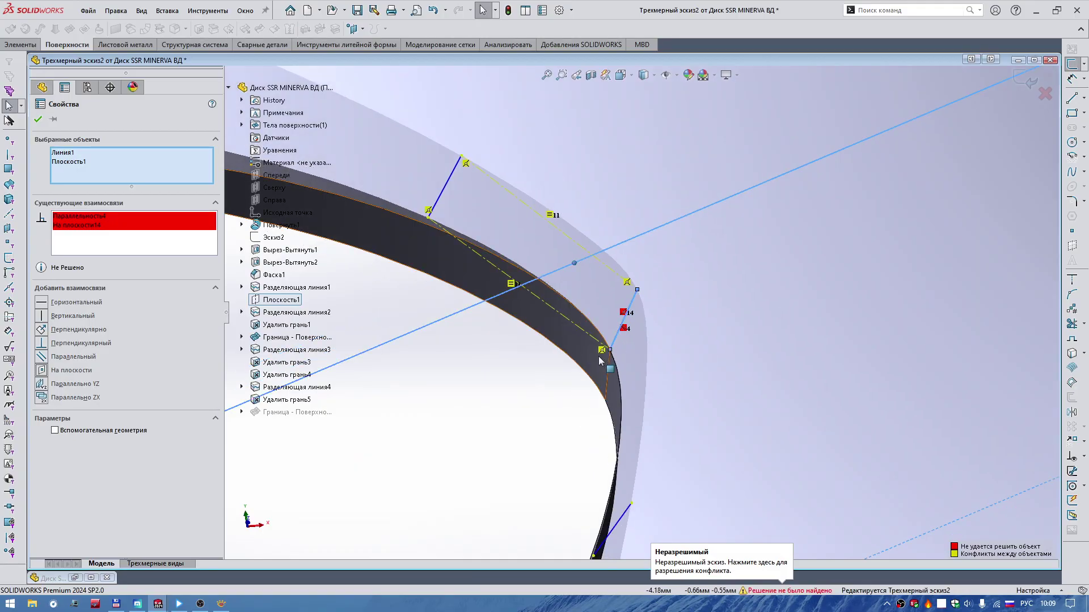
key("ctrl+z")
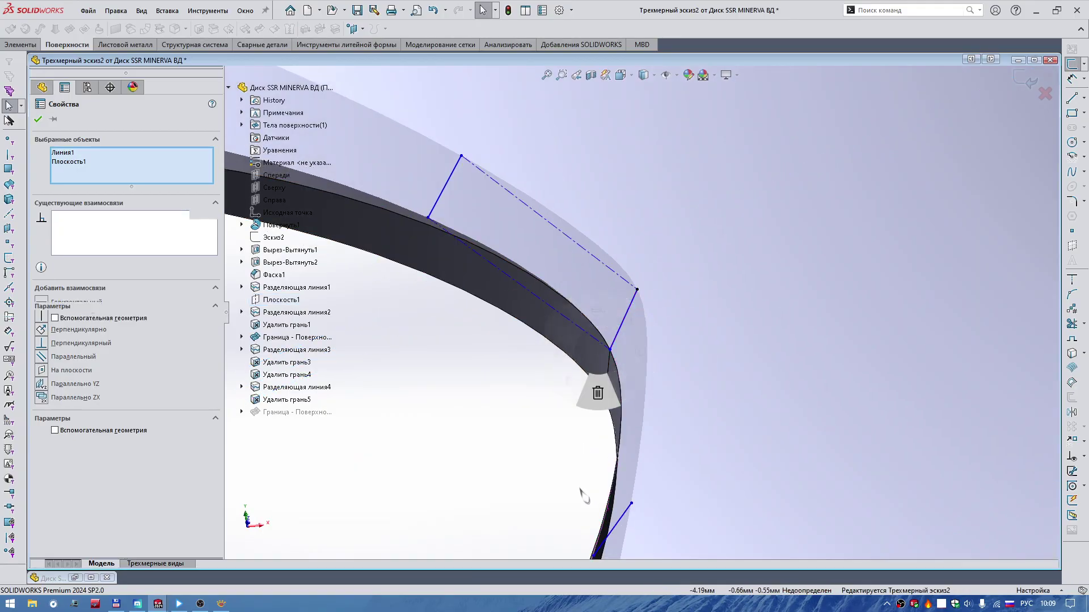
Step: Nudge the line's endpoint along the edge and make it Coincident with the cutout edge
left_click_drag(610, 350, 623, 352)
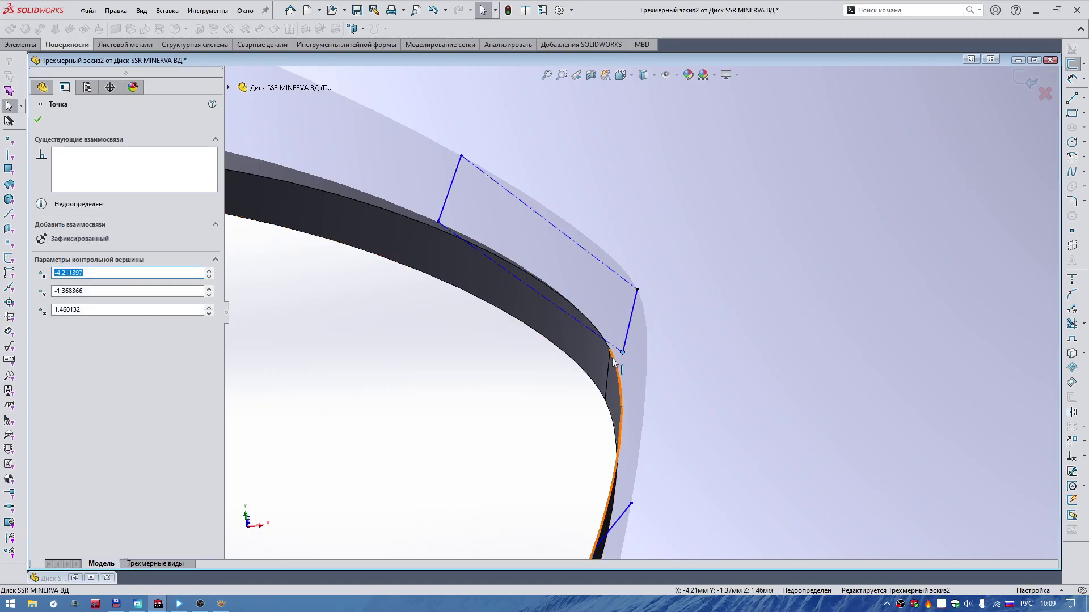
left_click(590, 324, "ctrl")
left_click(688, 282)
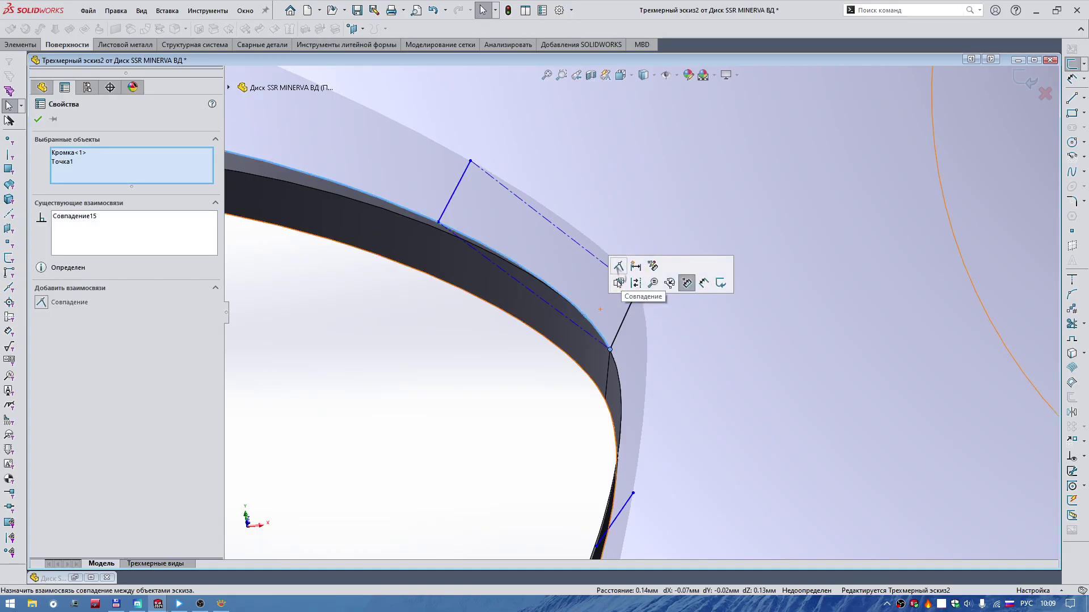
key("Escape")
mouse_move(624, 318)
middle_mouse_down()
mouse_move(564, 397)
mouse_move(658, 406)
middle_mouse_up()
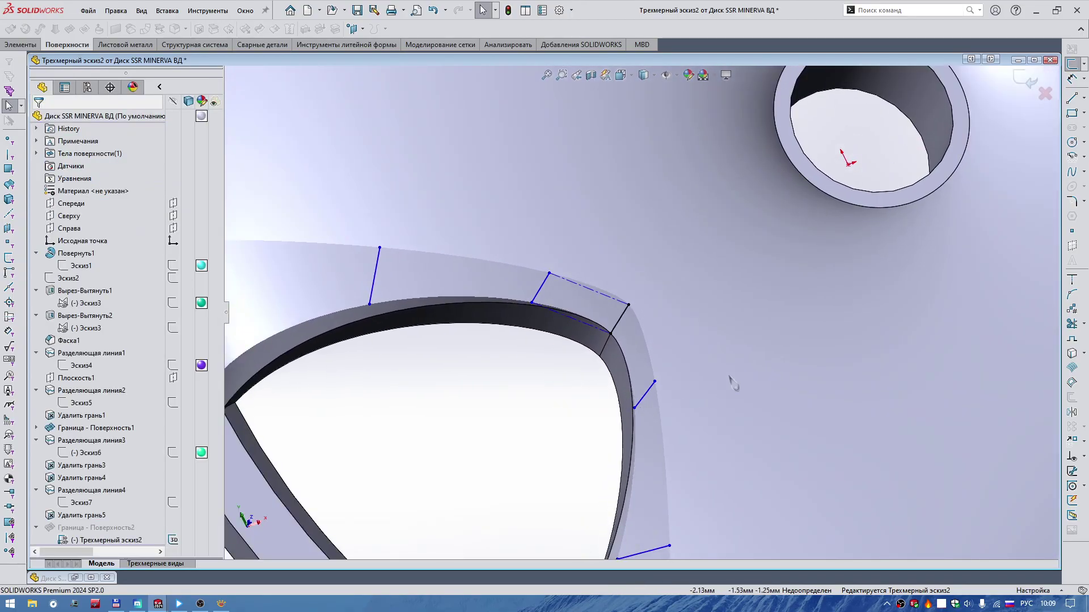
Step: Reopen Трехмерный эскиз2 for editing from the feature history
right_click_drag(733, 383, 688, 372)
middle_click_drag(498, 389, 523, 387)
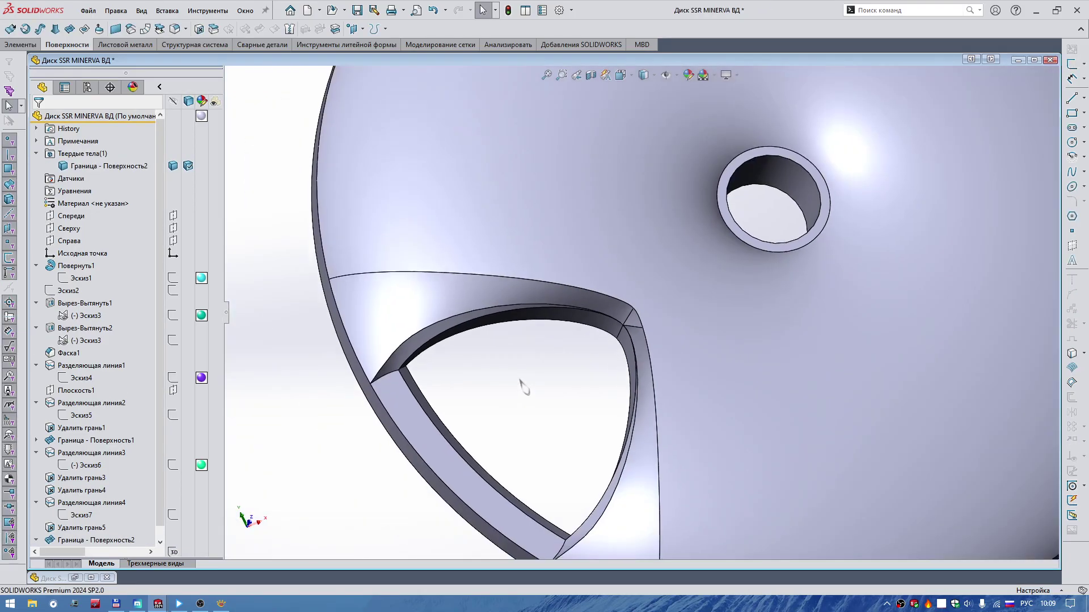
scroll(523, 387, "up", 5)
scroll(666, 352, "down", 4)
scroll(592, 325, "down", 3)
scroll(588, 321, "down", 2)
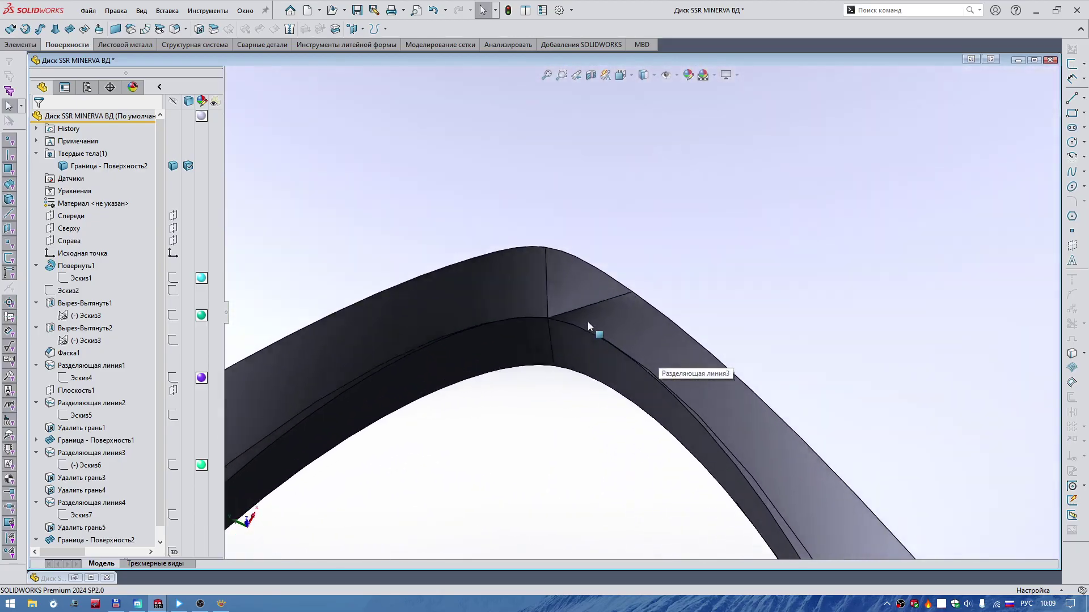
scroll(588, 321, "down", 2)
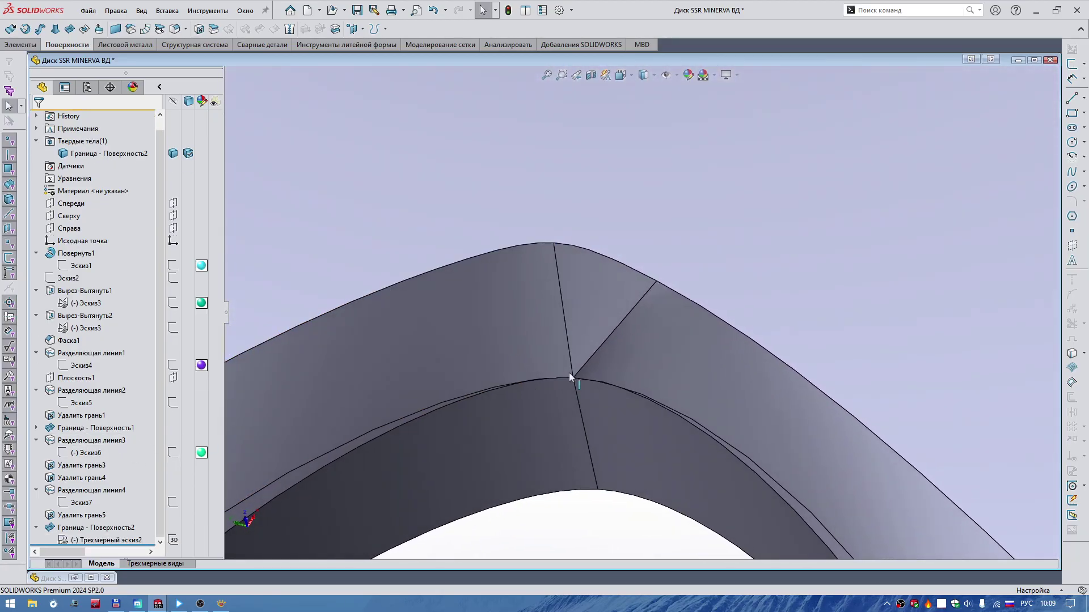
left_click(99, 542)
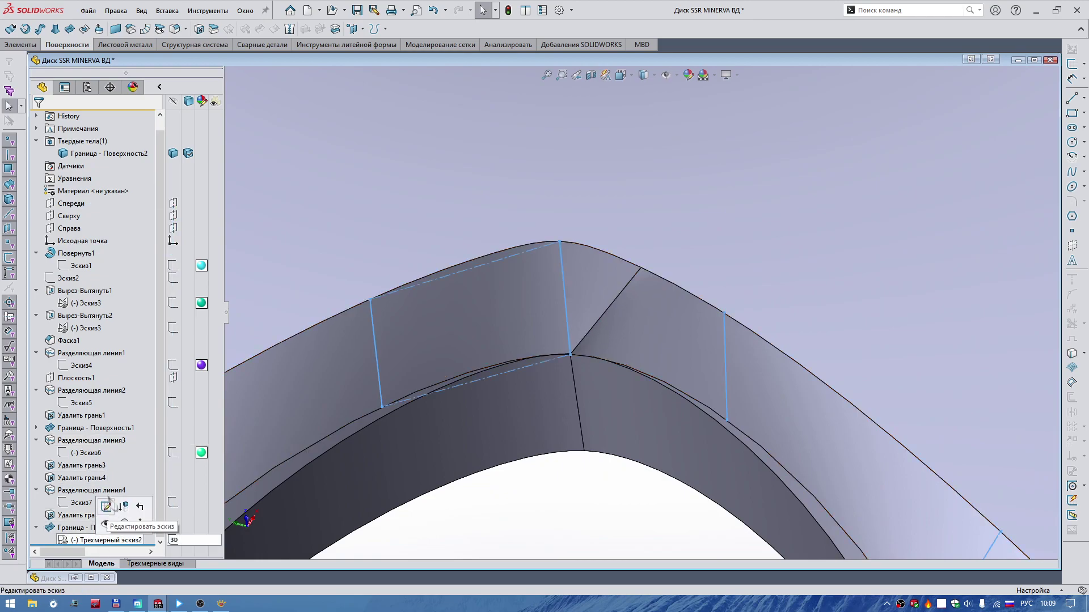
left_click(109, 514)
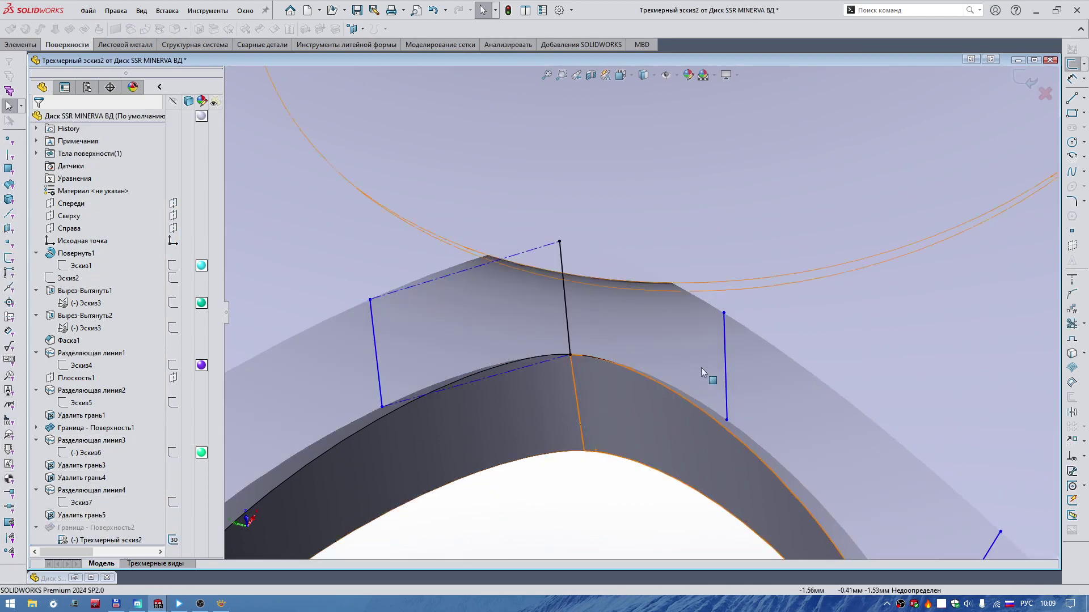
Step: Delete the right point's Совпадение16 and make it Coincident with the spoke edge's corner vertex
mouse_move(472, 304)
middle_mouse_down()
mouse_move(688, 287)
mouse_move(714, 316)
middle_mouse_up()
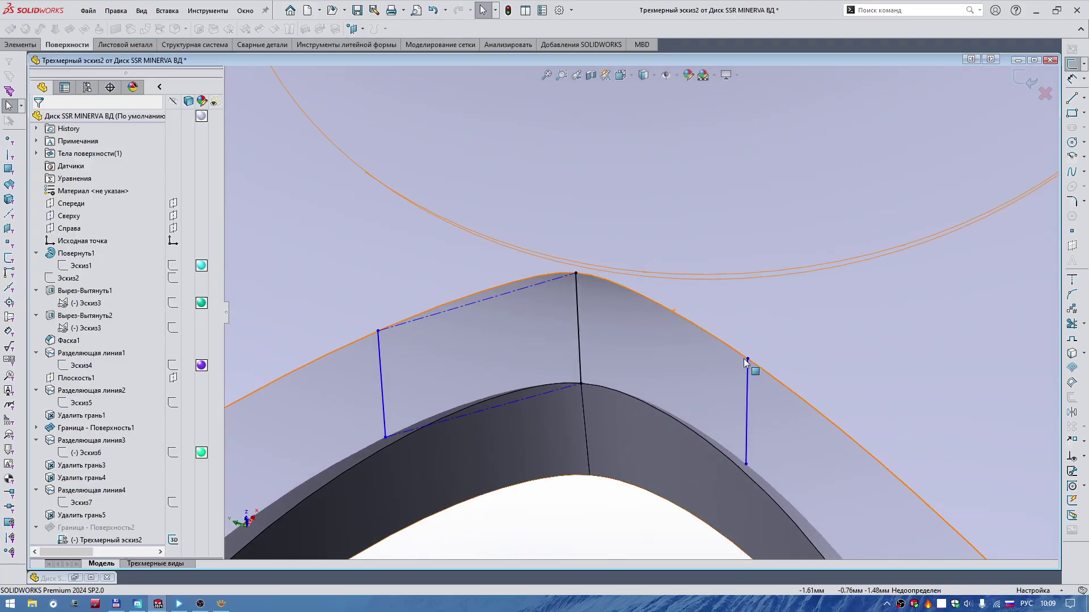
mouse_move(747, 358)
left_mouse_down()
mouse_move(613, 276)
mouse_move(668, 315)
left_mouse_up()
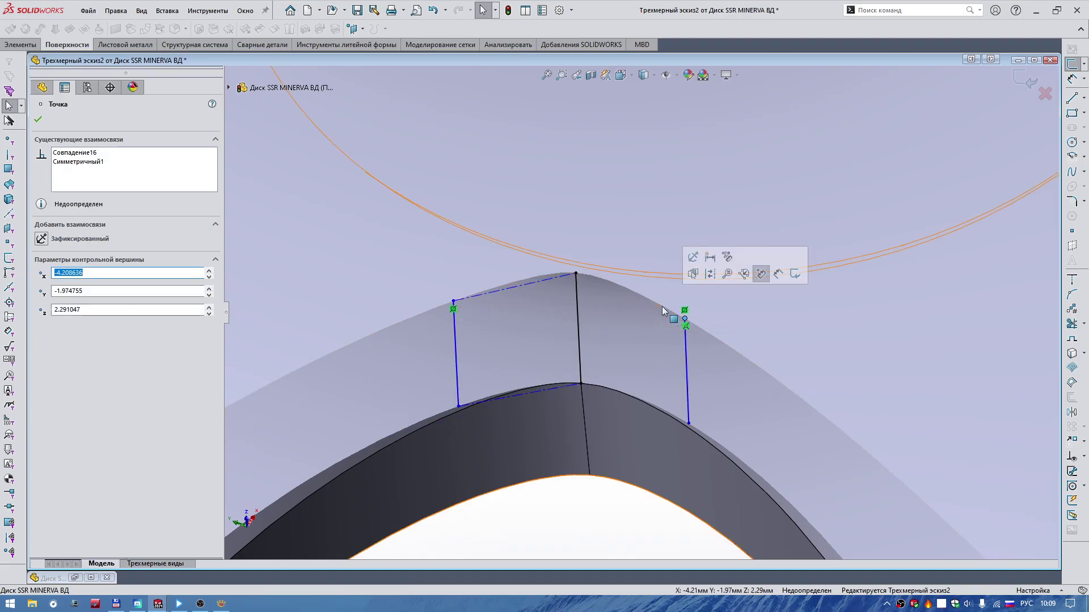
left_click(75, 153)
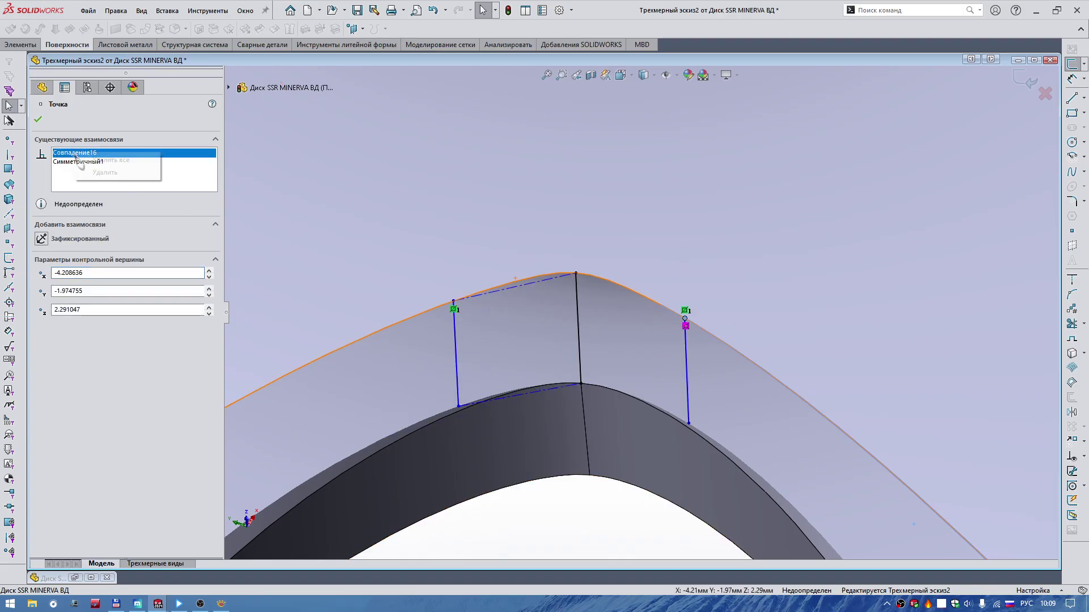
key("Delete")
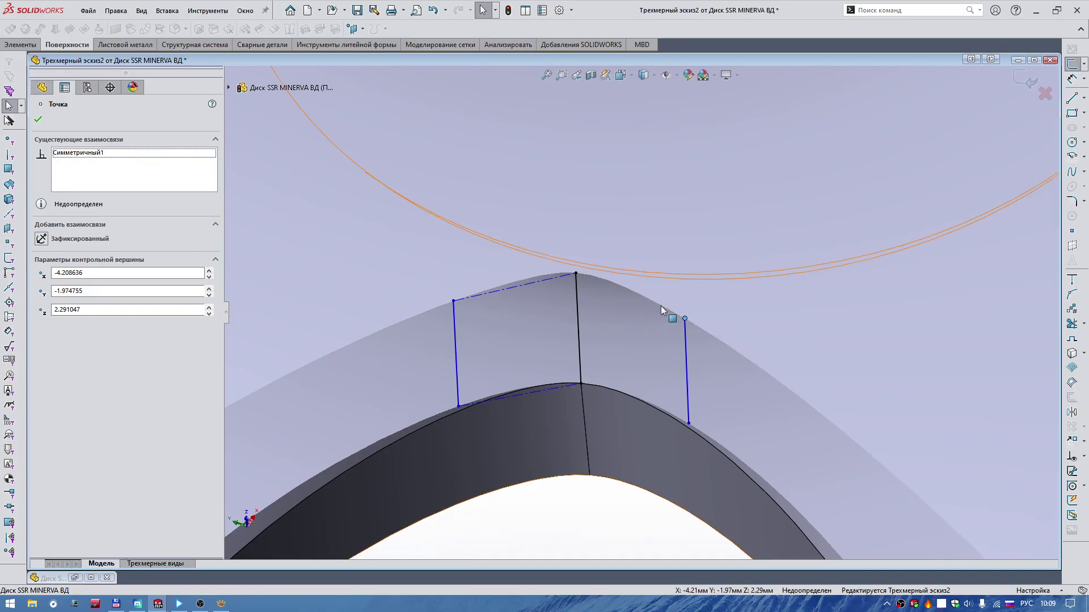
key("Escape")
left_click(661, 306, "ctrl")
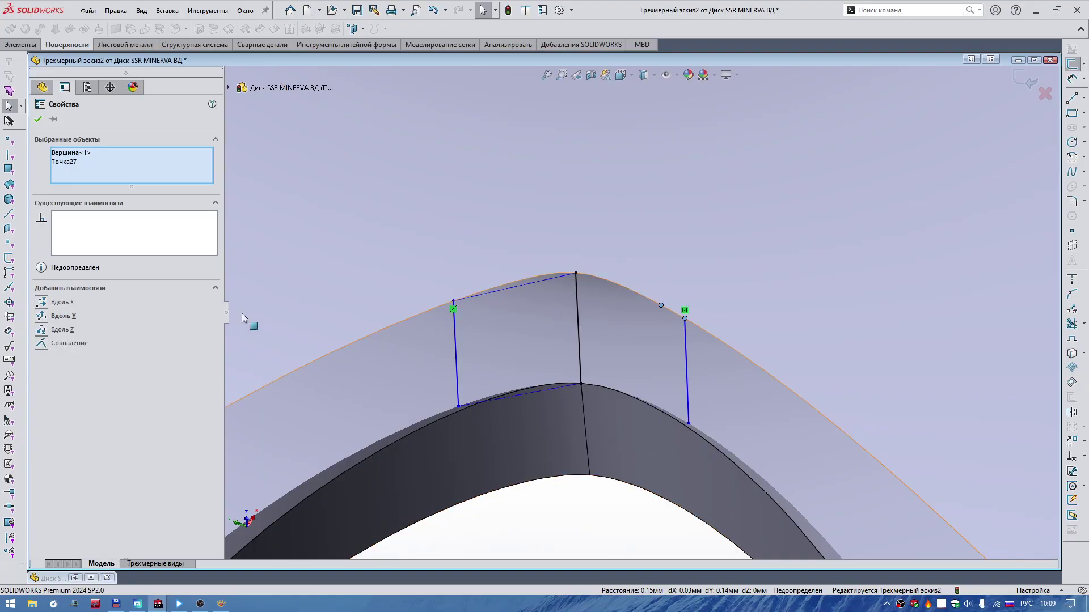
left_click(44, 346)
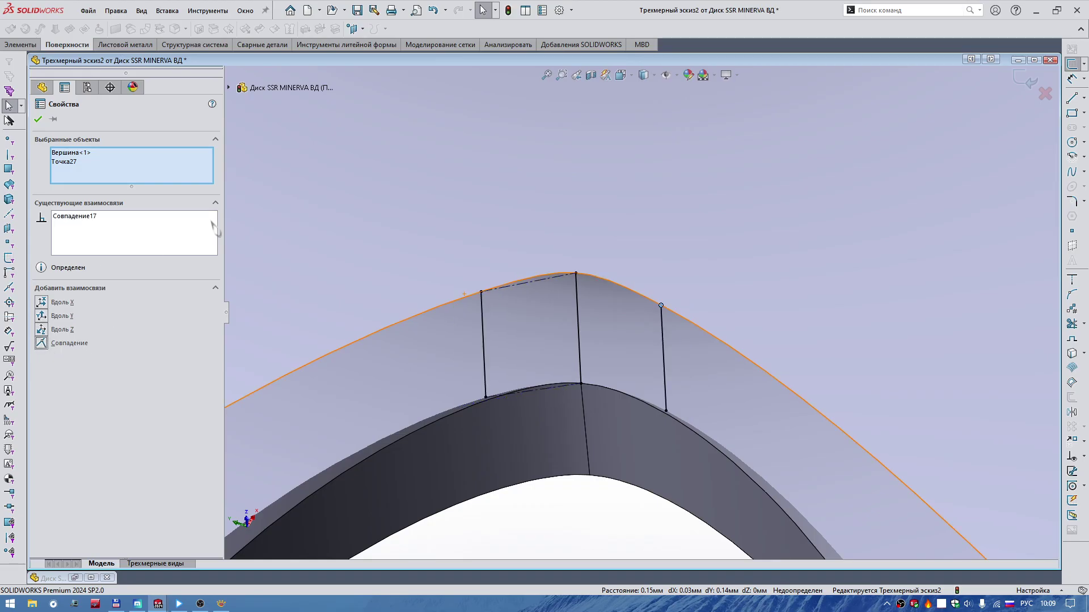
Step: Exit the 3D sketch and set its curve colour to light blue (RGB 71, 194, 255)
left_click(1020, 81)
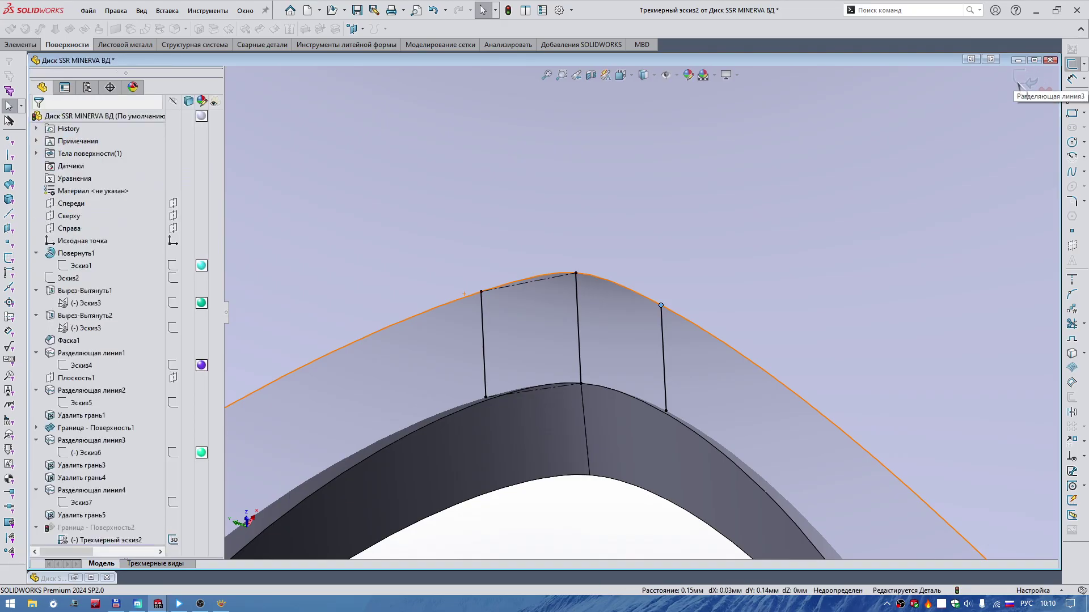
scroll(716, 267, "up", 5)
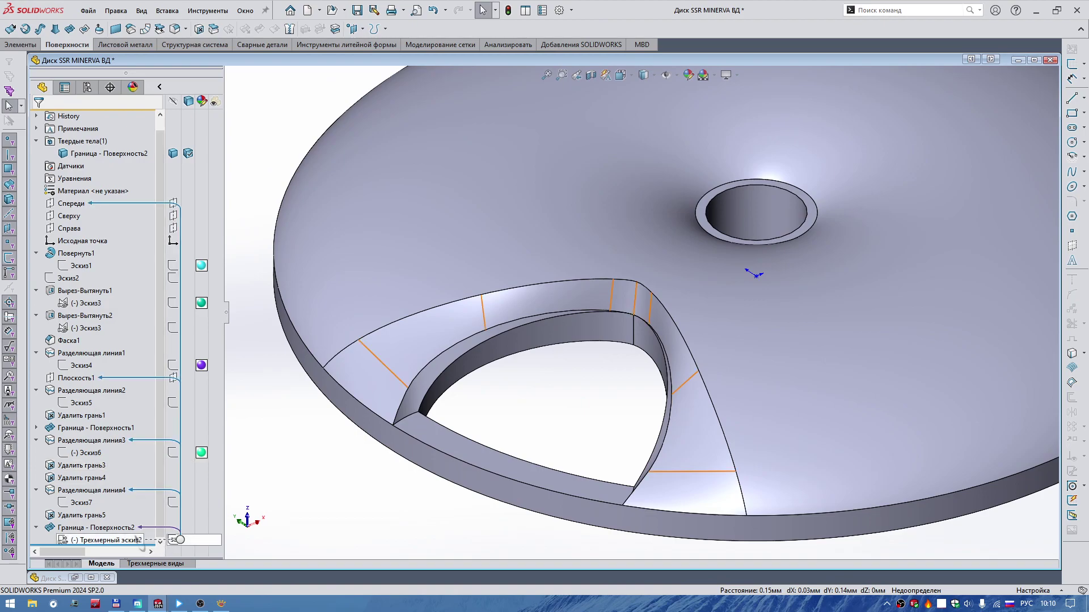
right_click(130, 542)
left_click(153, 520)
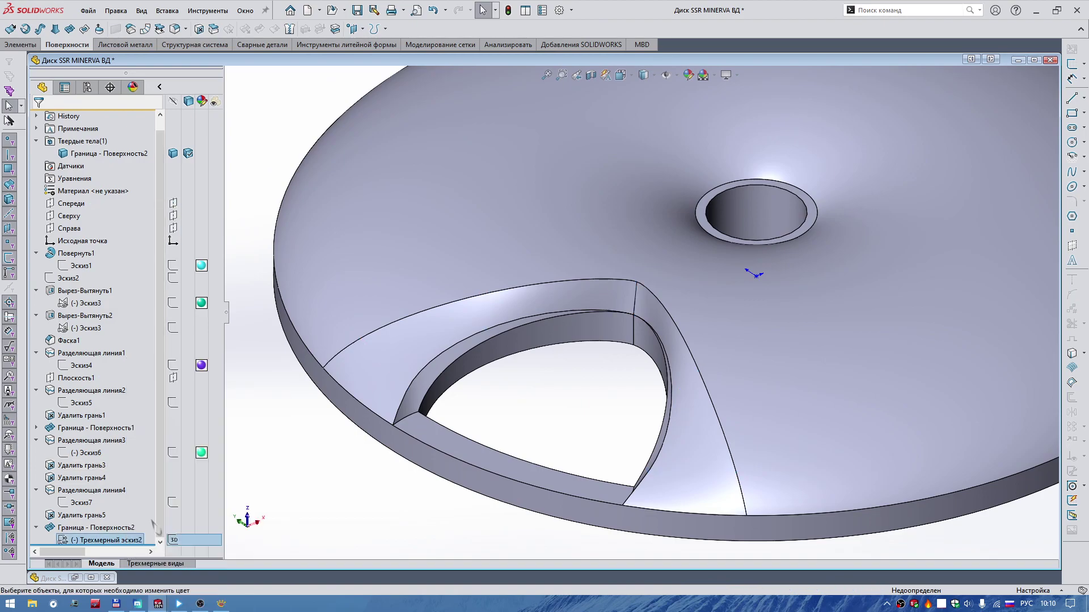
left_click(142, 335)
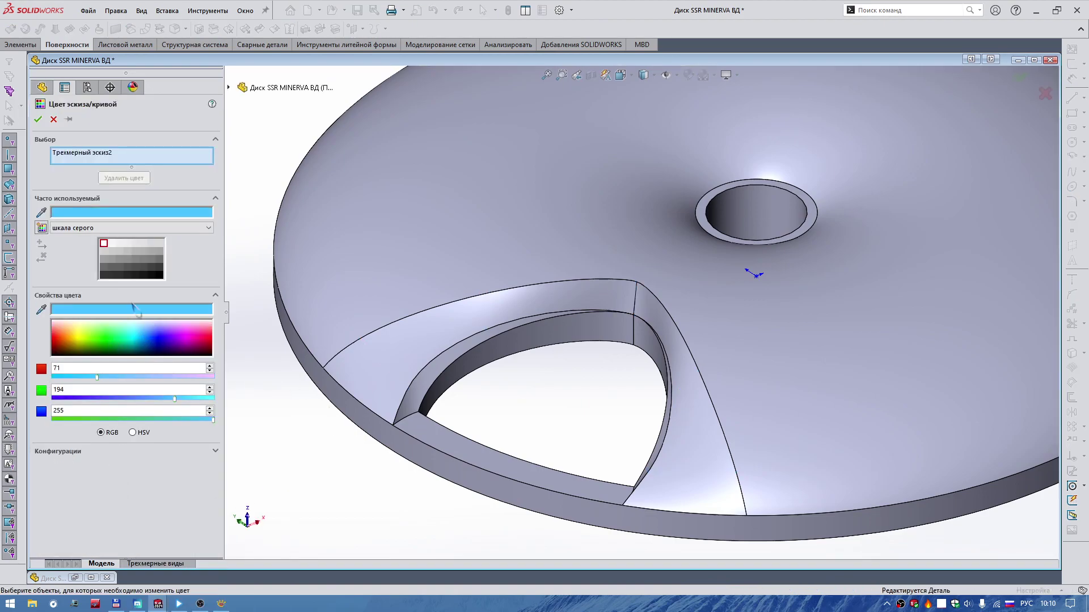
key("Return")
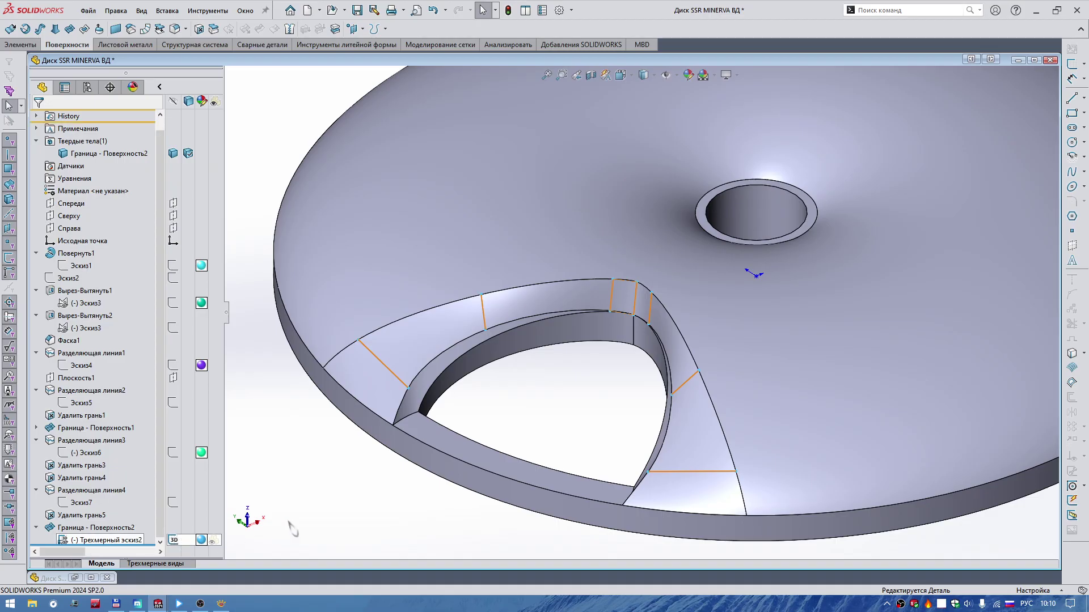
Step: Fit the disc in view, compare with the wheel reference photo, then view it from the front
middle_click_drag(293, 528, 295, 453)
scroll(91, 187, "up", 1)
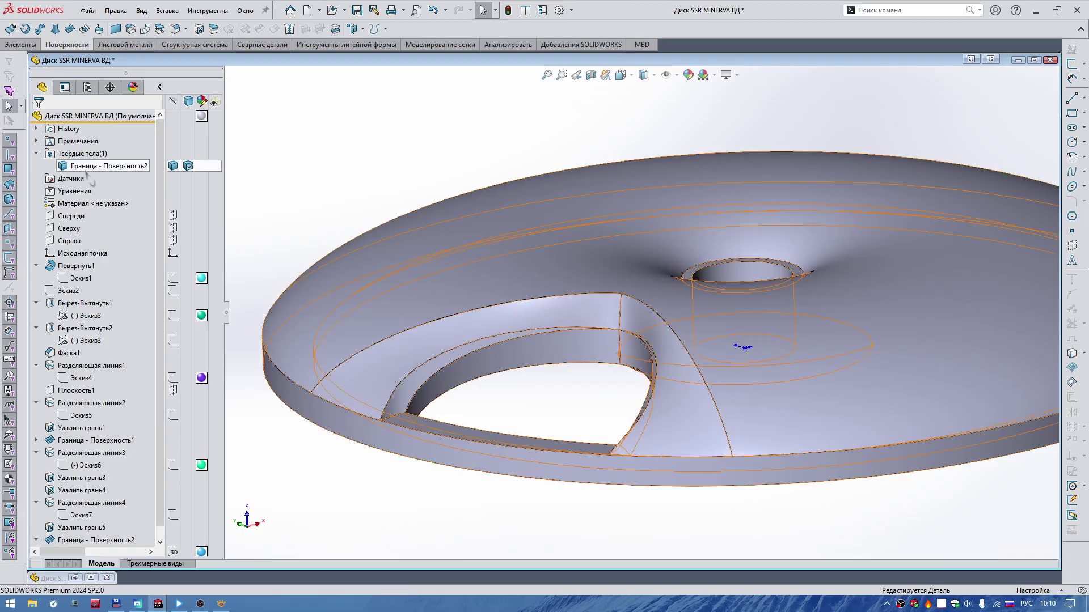
key("f")
mouse_move(499, 392)
middle_mouse_down()
mouse_move(505, 423)
mouse_move(468, 327)
middle_mouse_up()
scroll(468, 326, "down", 3)
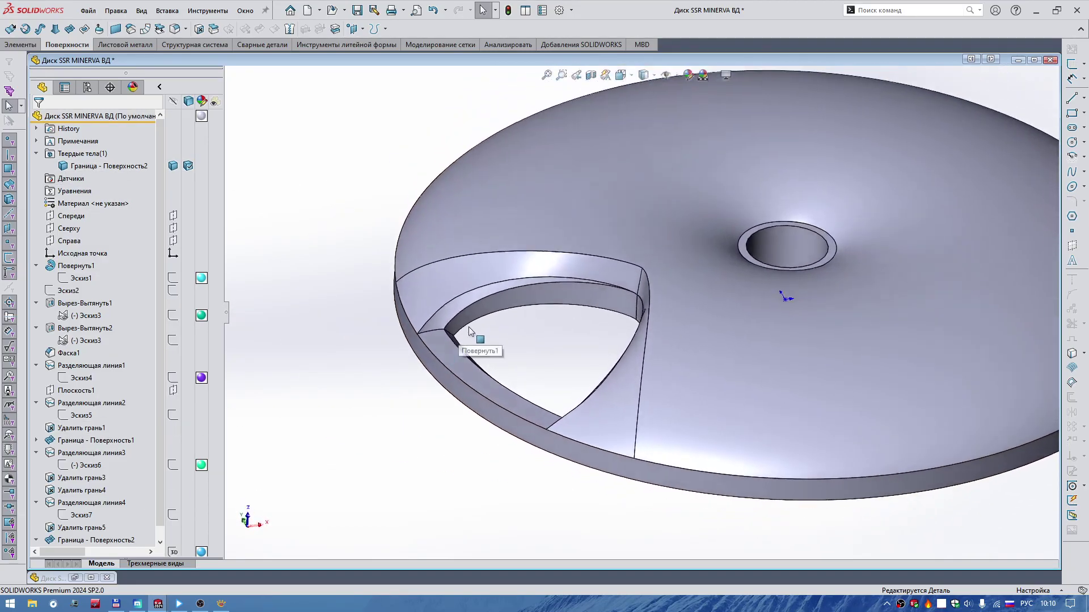
key("alt+Tab")
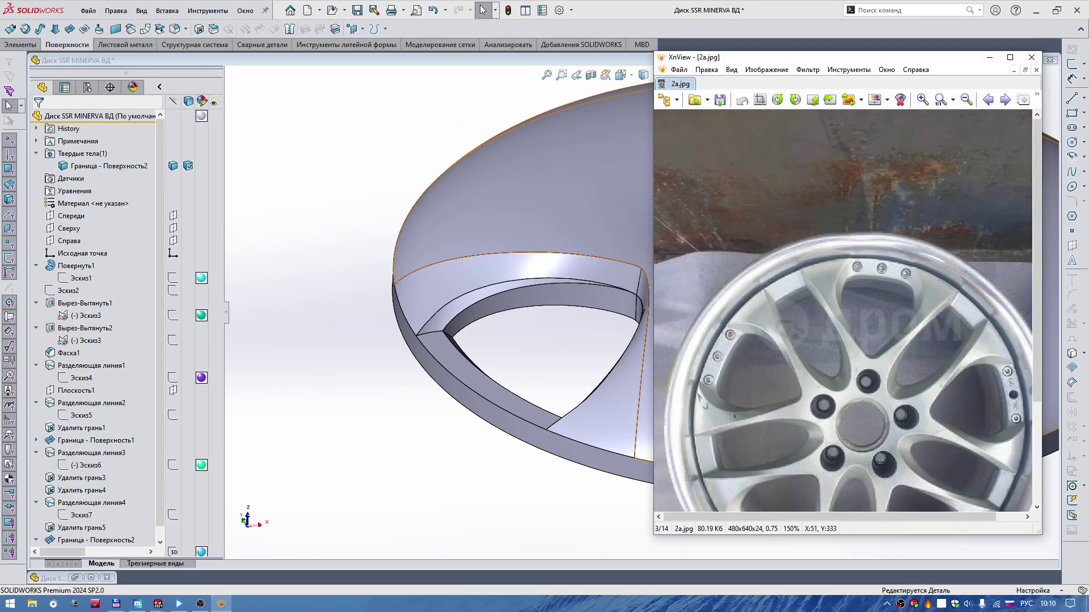
left_click(989, 59)
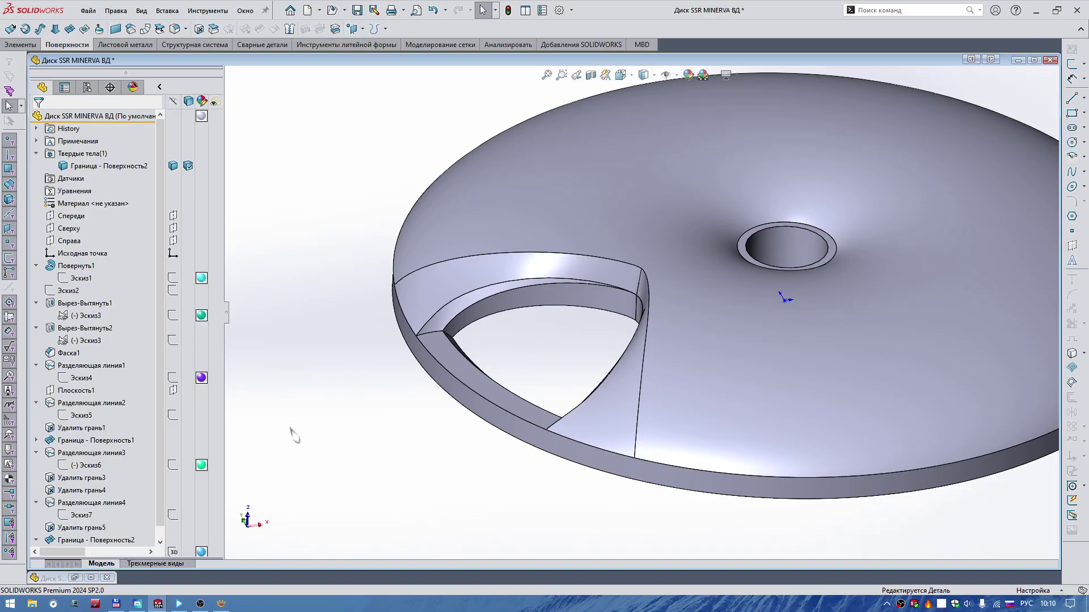
right_click_drag(291, 416, 317, 393)
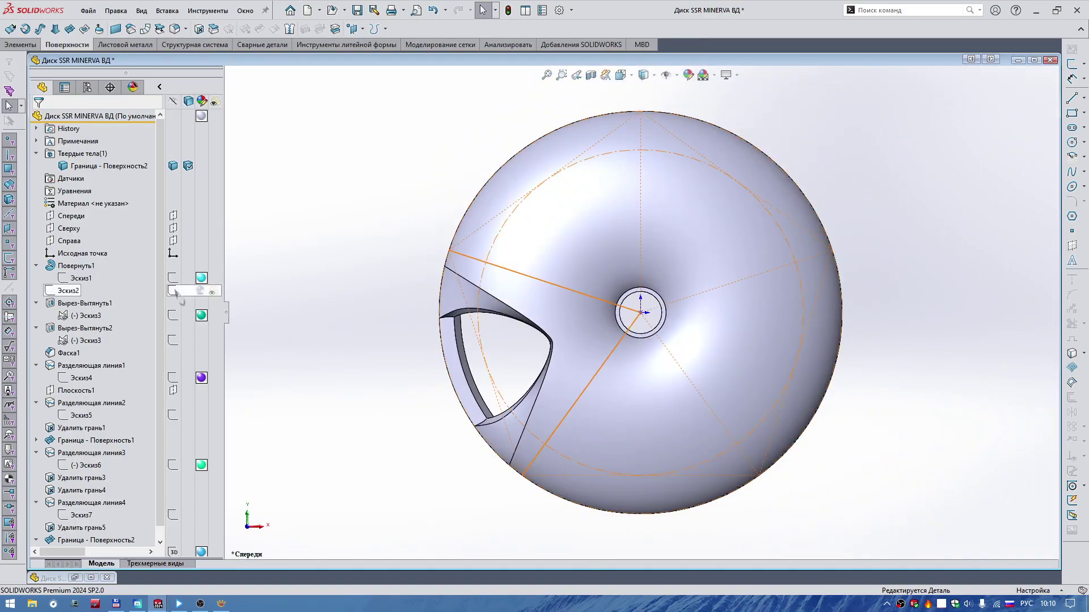
Step: Split the disc with Эскиз2 using Cut Part, removing the large body to keep one spoke sector
left_click(211, 292)
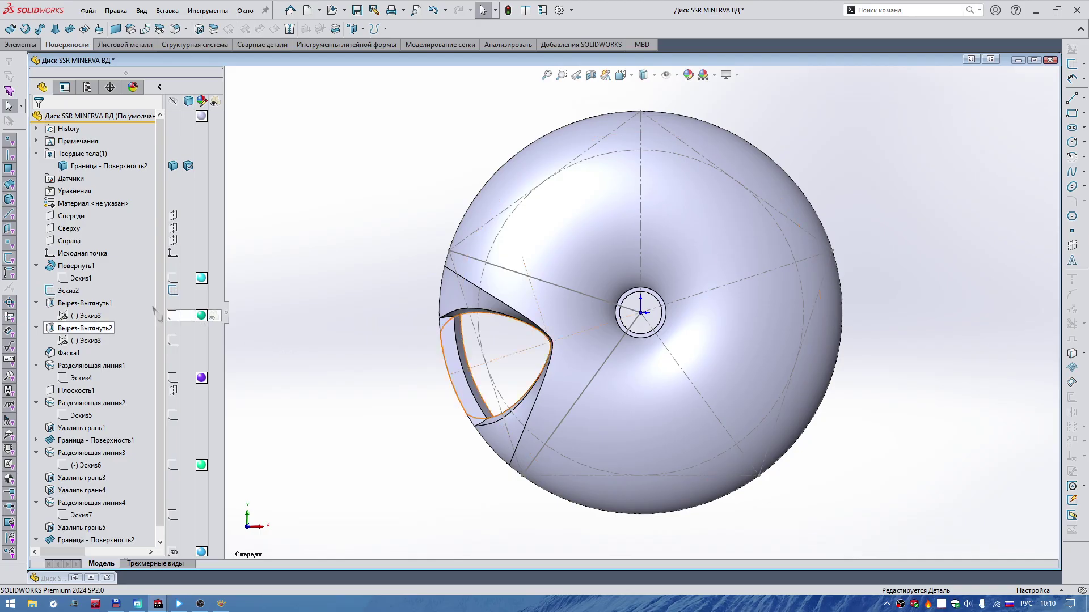
left_click(74, 292)
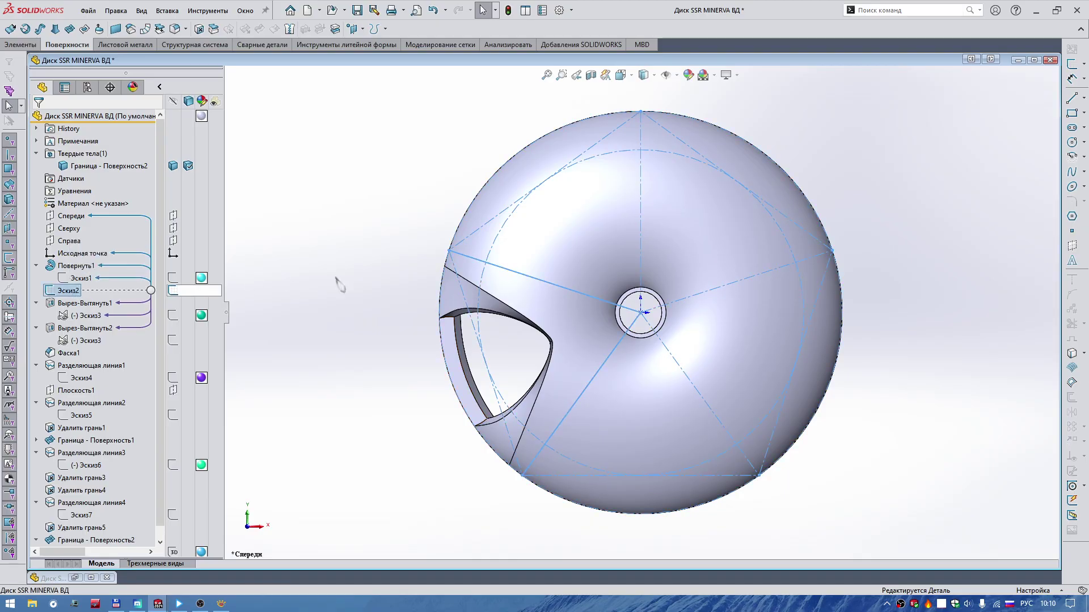
left_click(21, 44)
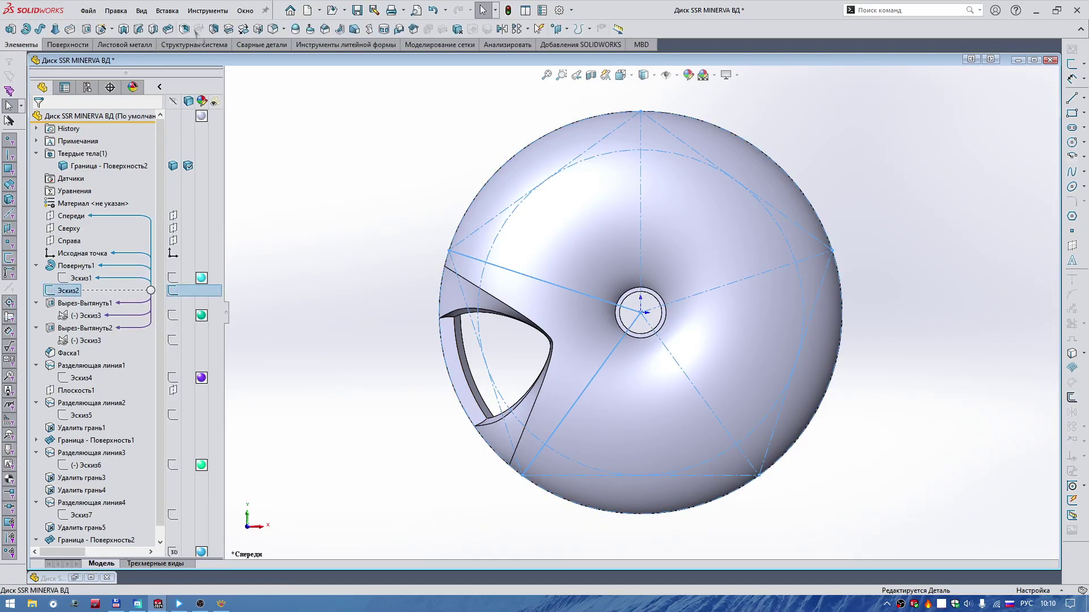
left_click(213, 28)
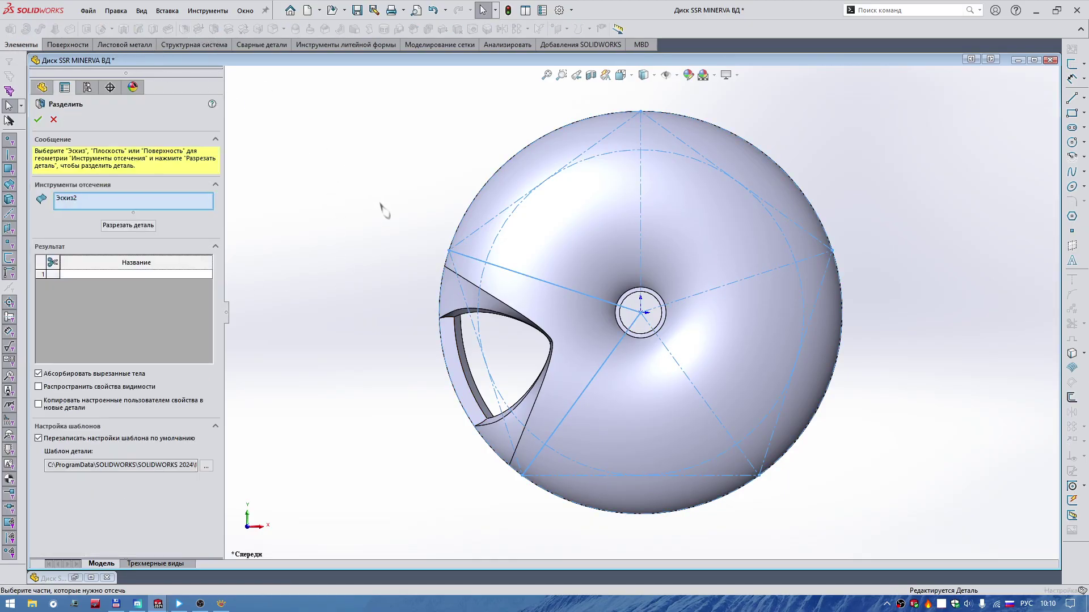
left_click(125, 226)
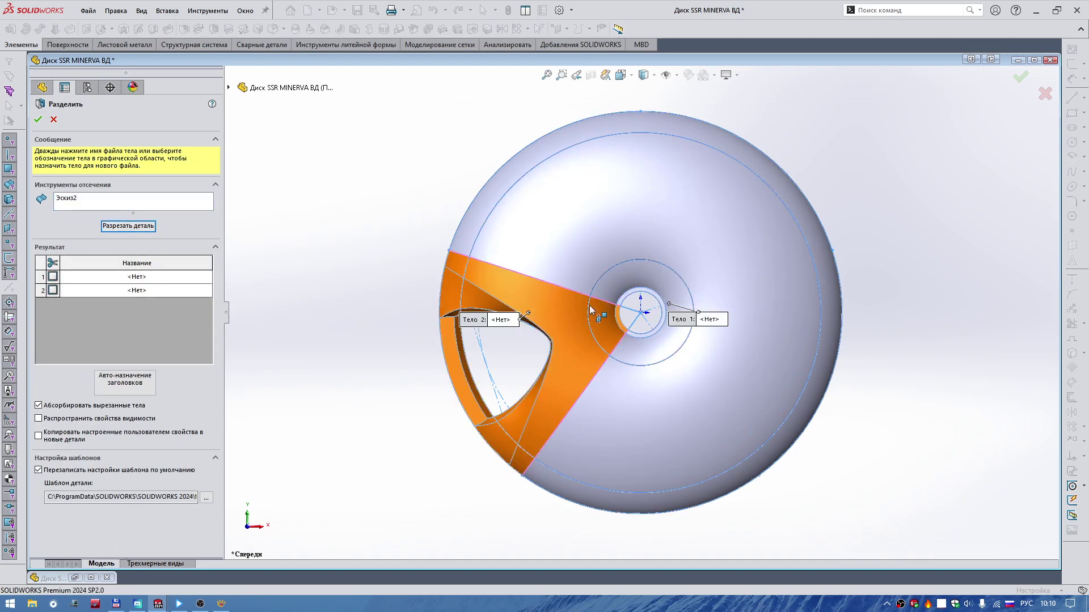
left_click(585, 241)
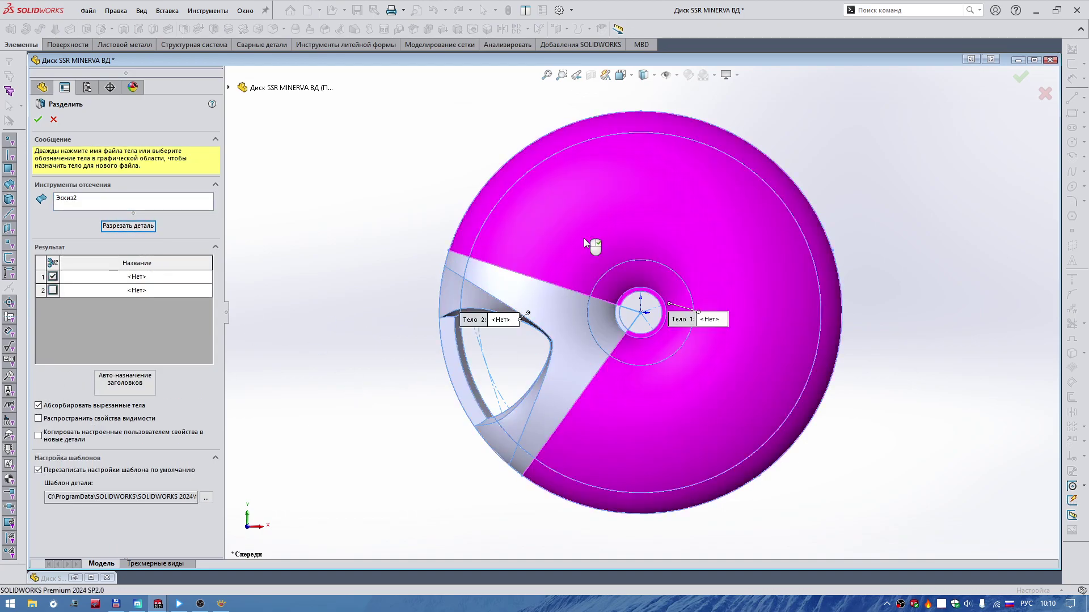
right_click(585, 240)
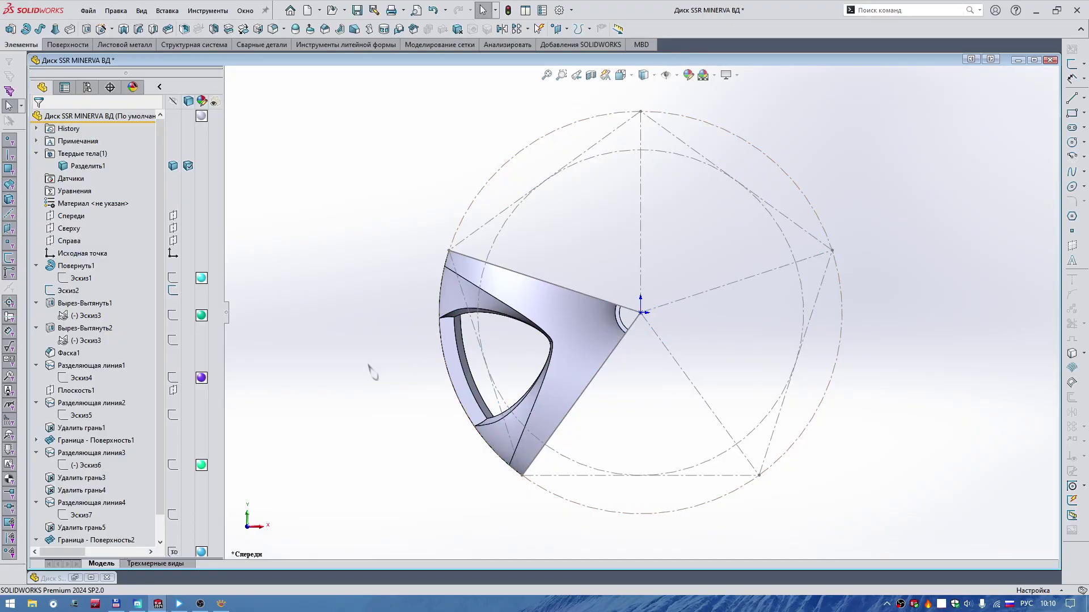
middle_click_drag(411, 310, 382, 290)
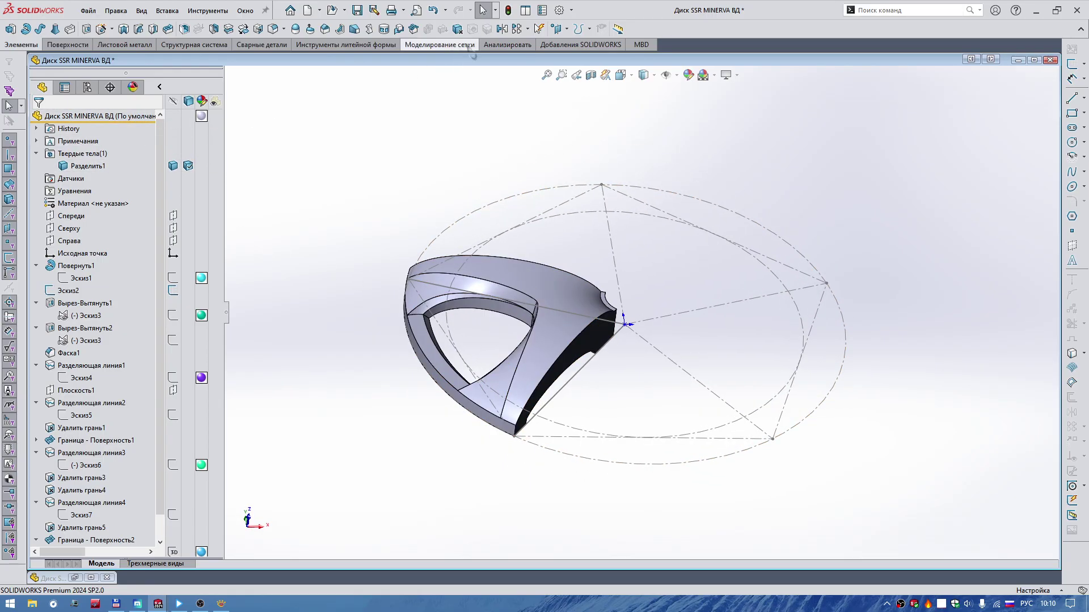
left_click(528, 29)
left_click(547, 61)
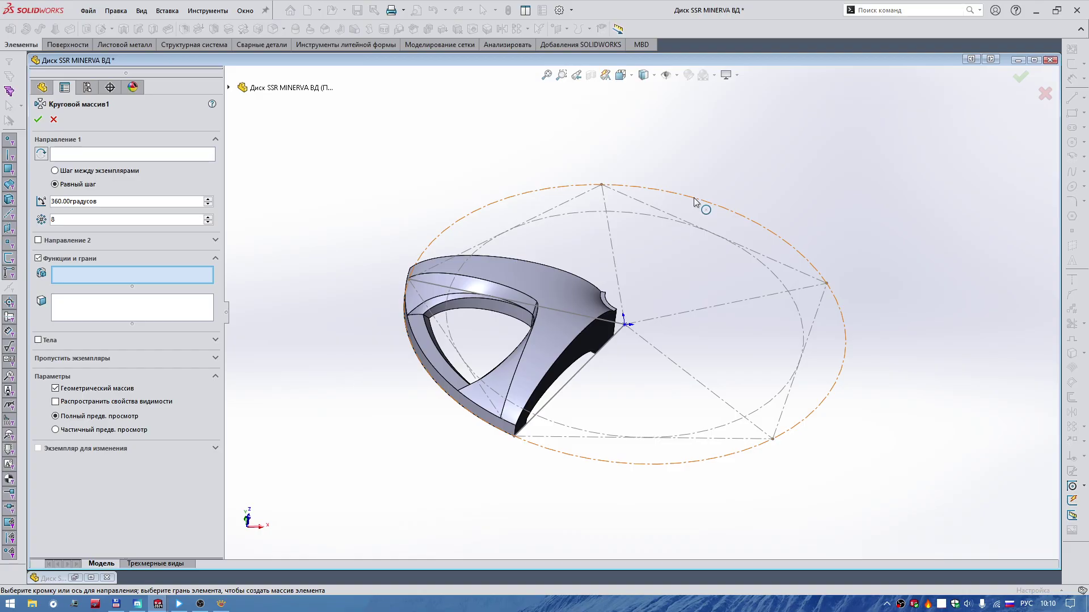
Step: Circular-pattern the Разделить1 body 5 times over 360° around axis Линия1@Эскиз1
left_click(229, 88)
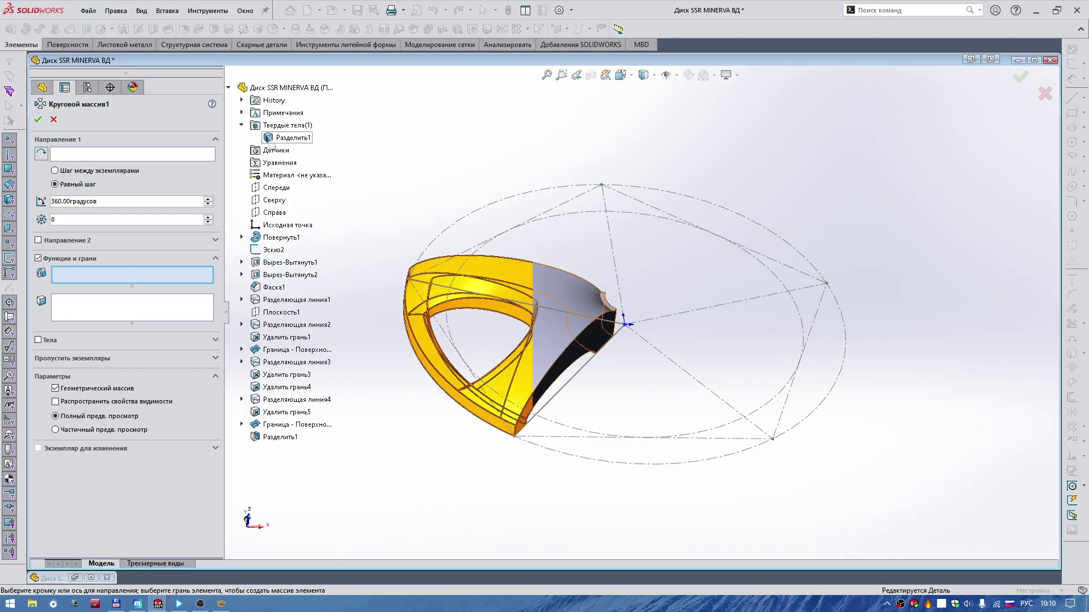
left_click(242, 238)
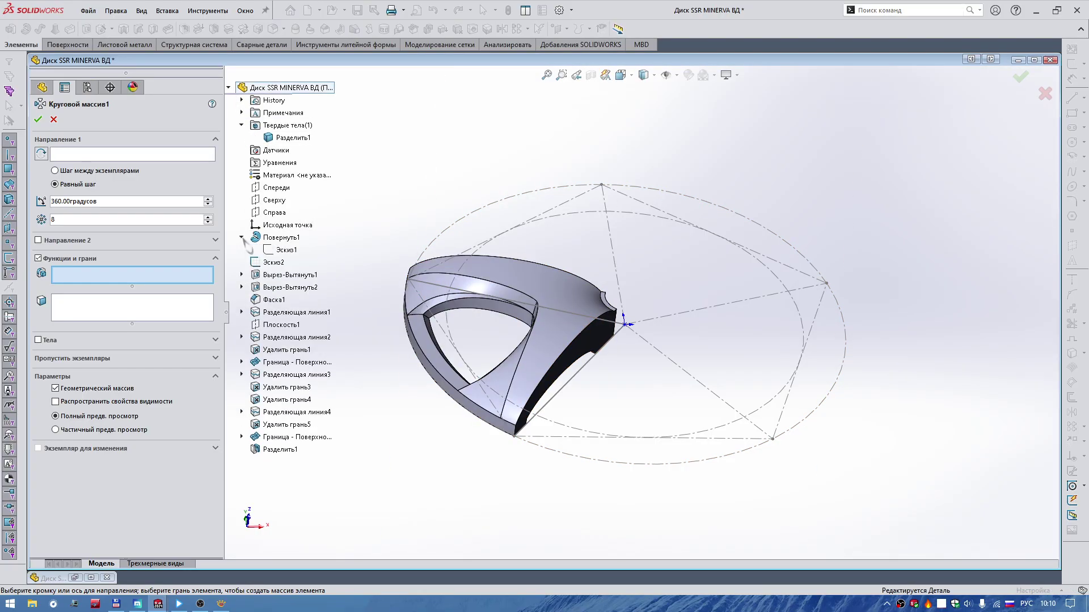
right_click(274, 251)
left_click(307, 262)
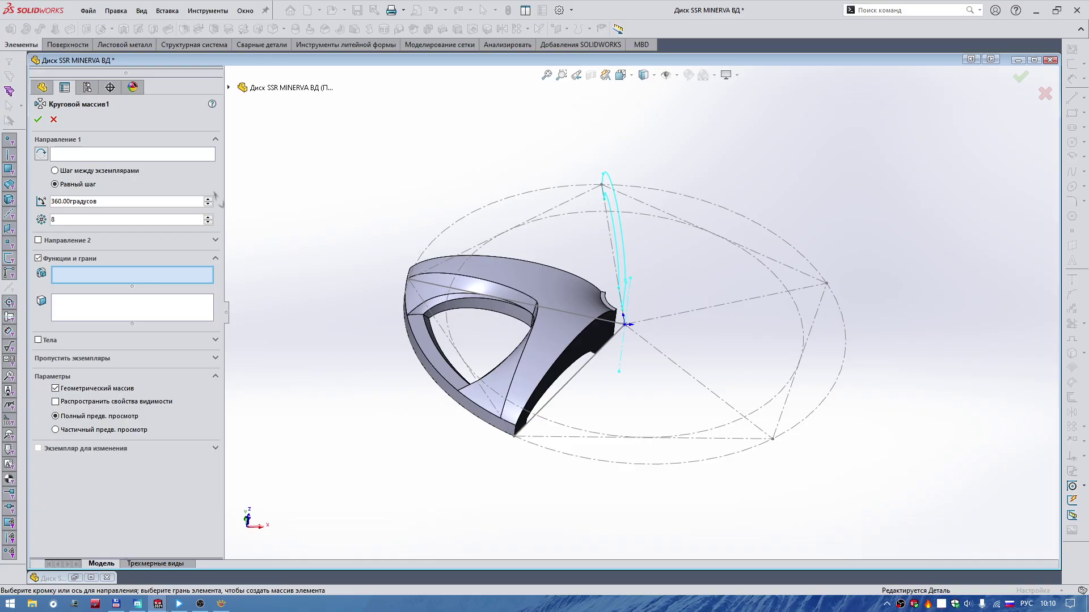
left_click(137, 155)
left_click(629, 302)
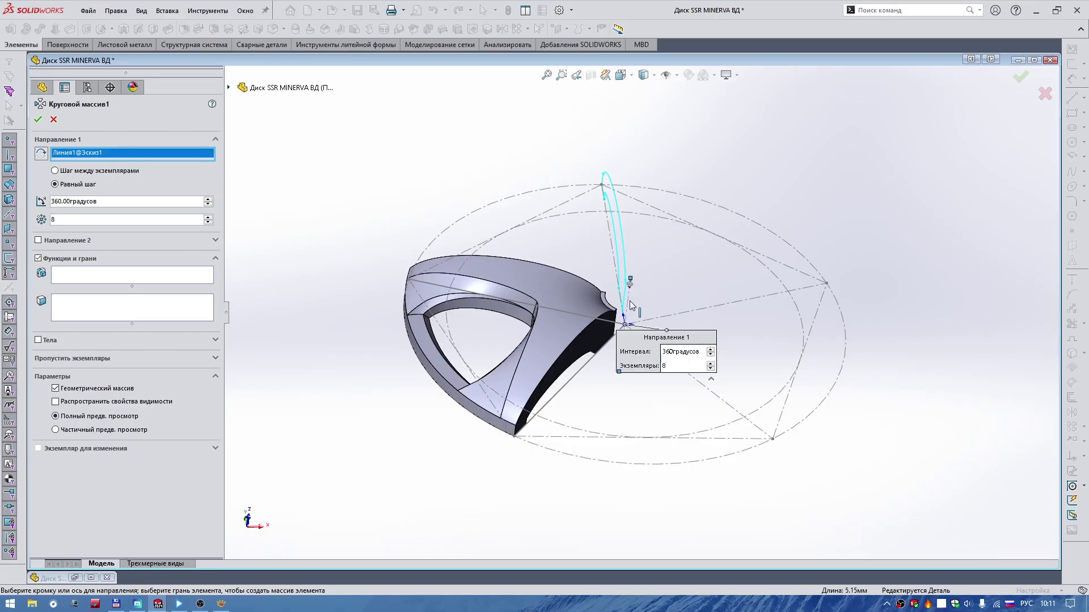
left_click(49, 340)
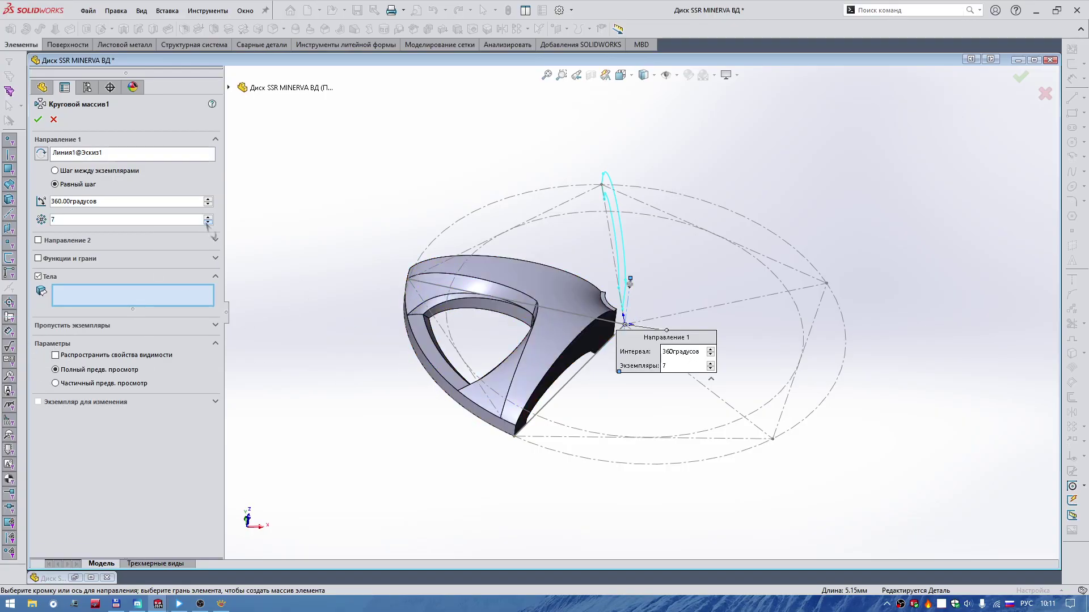
left_click(505, 271)
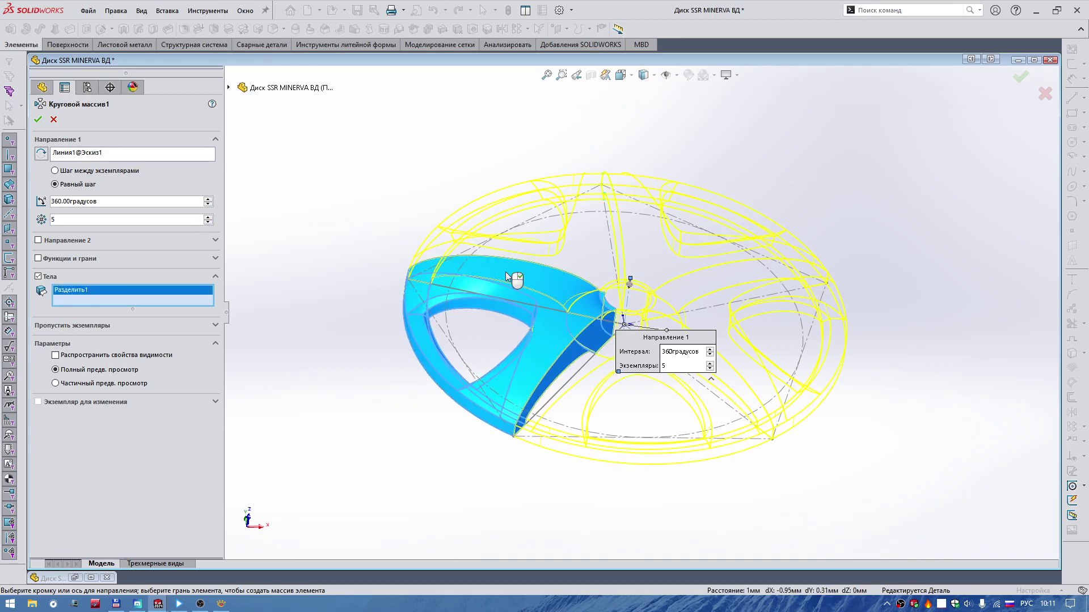
right_click(506, 271)
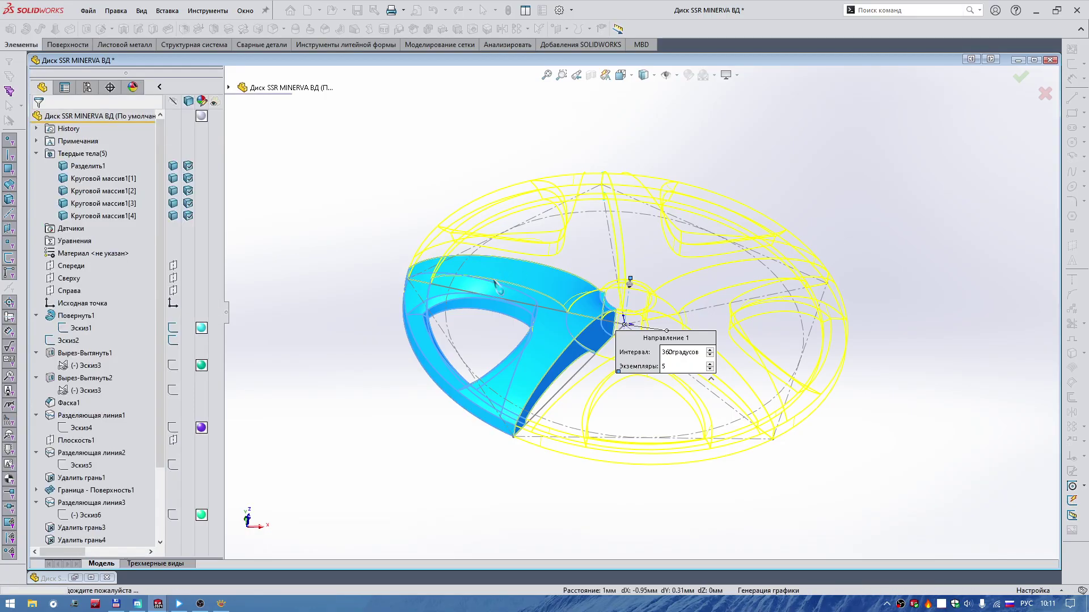
Step: Combine (Add) all five sector bodies into one solid disc and view it from the front
key("ctrl+1")
left_click(86, 166)
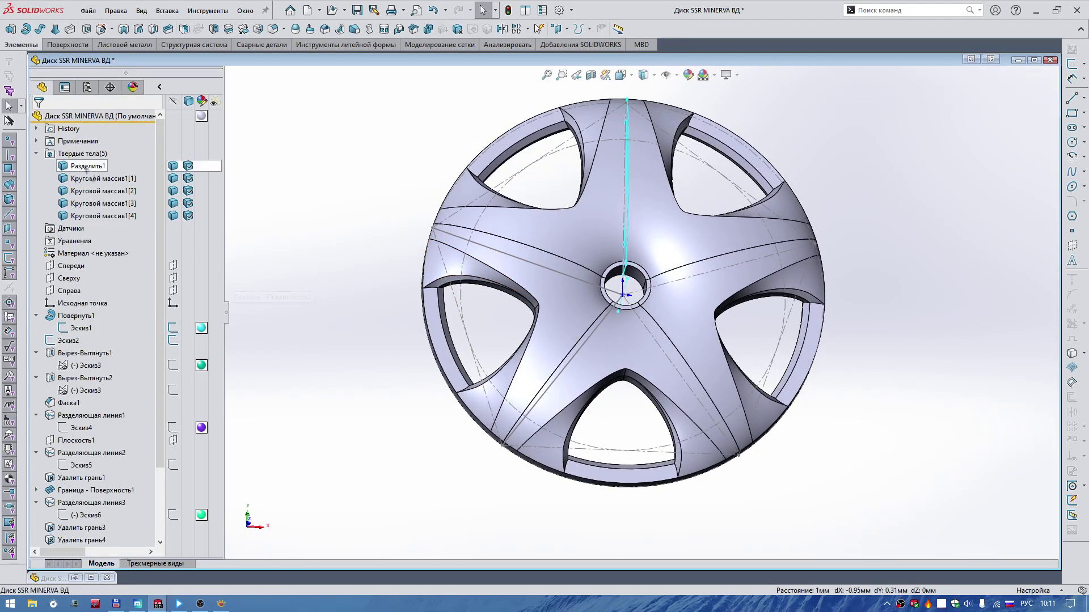
left_click(91, 219, "shift")
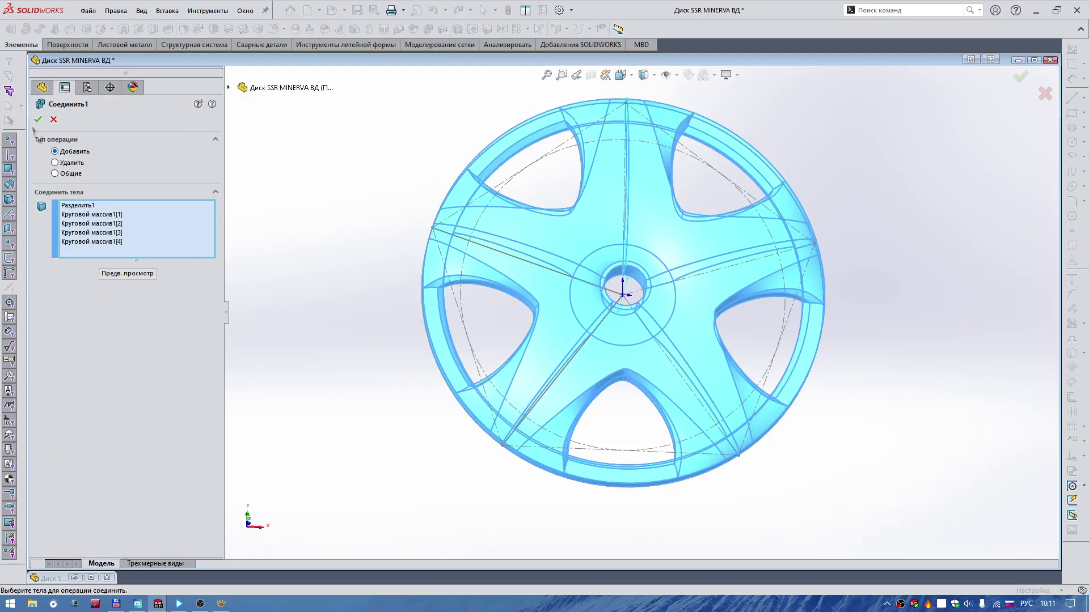
key("Return")
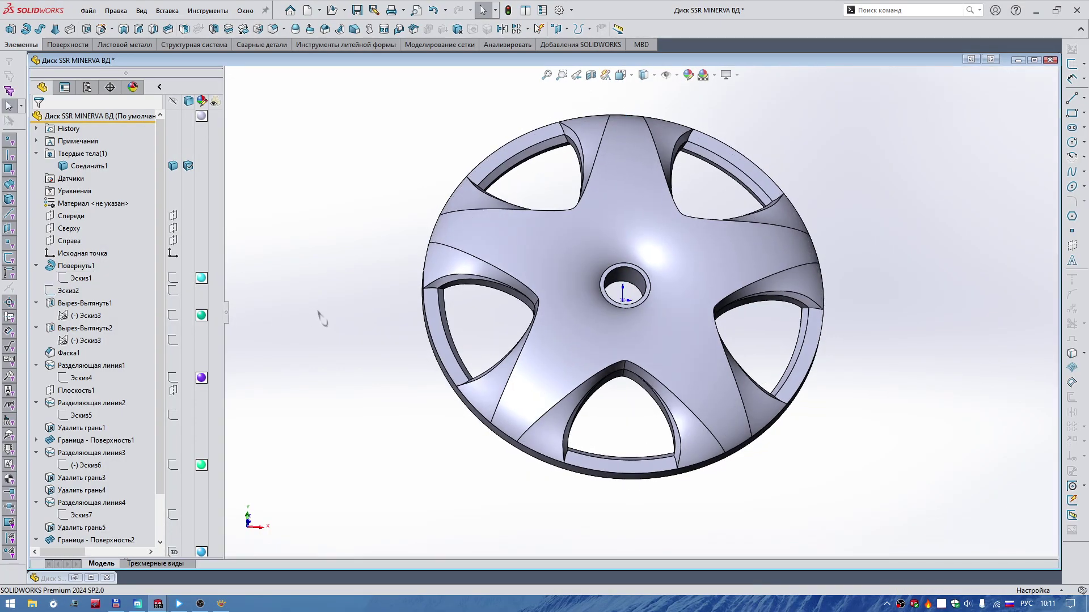
middle_click_drag(316, 291, 323, 309)
Step: Save the finished wheel part and tilt it to inspect at an angle
key("ctrl+1")
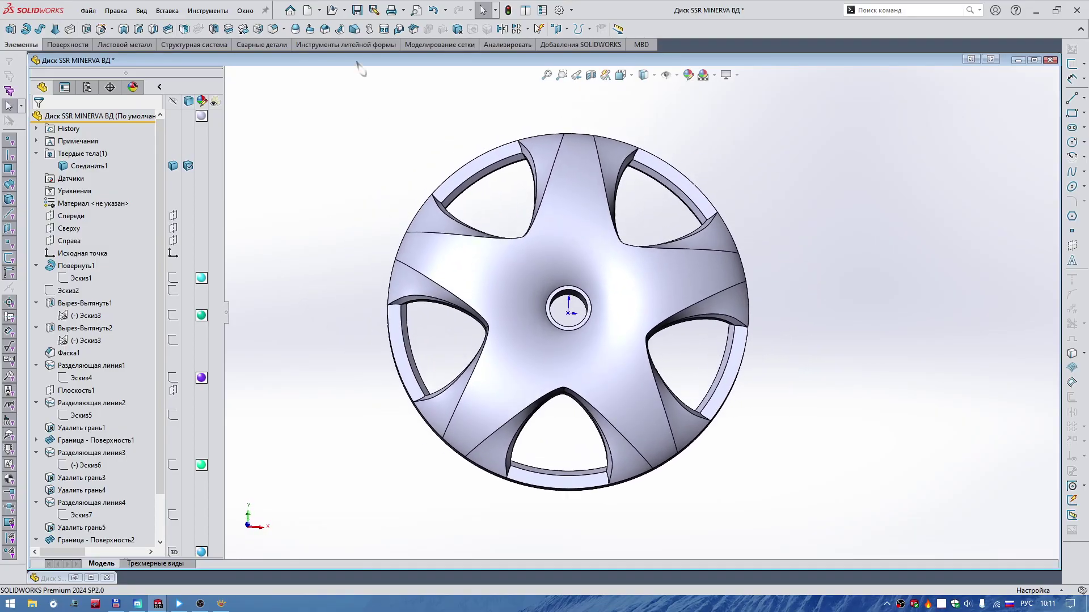
key("ctrl+s")
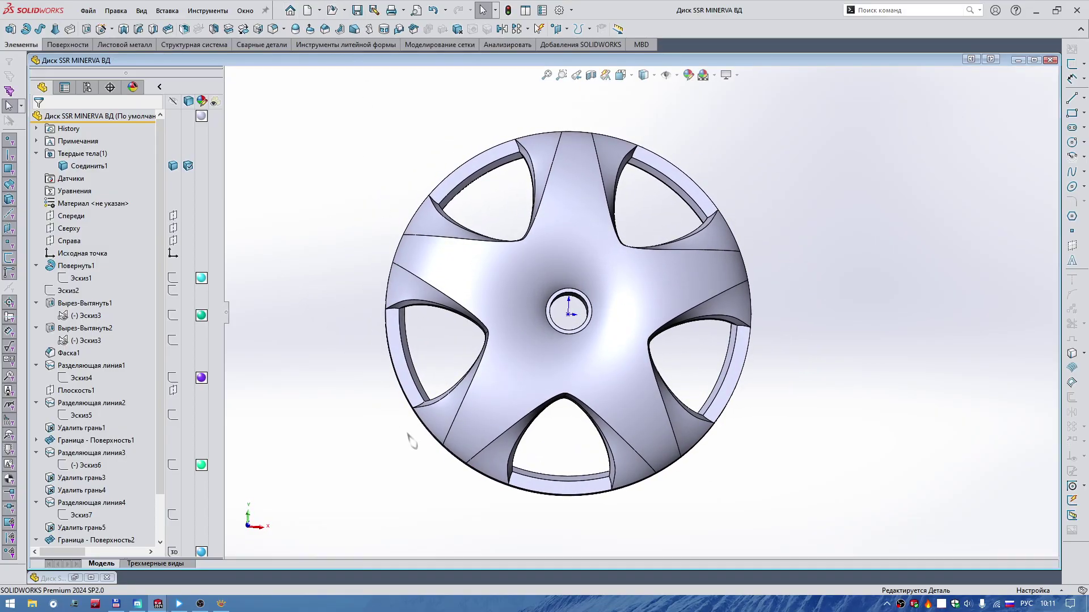
mouse_move(337, 428)
middle_mouse_down()
mouse_move(616, 365)
mouse_move(637, 332)
mouse_move(564, 308)
mouse_move(577, 267)
mouse_move(522, 339)
mouse_move(648, 366)
mouse_move(586, 364)
mouse_move(570, 295)
mouse_move(595, 274)
middle_mouse_up()
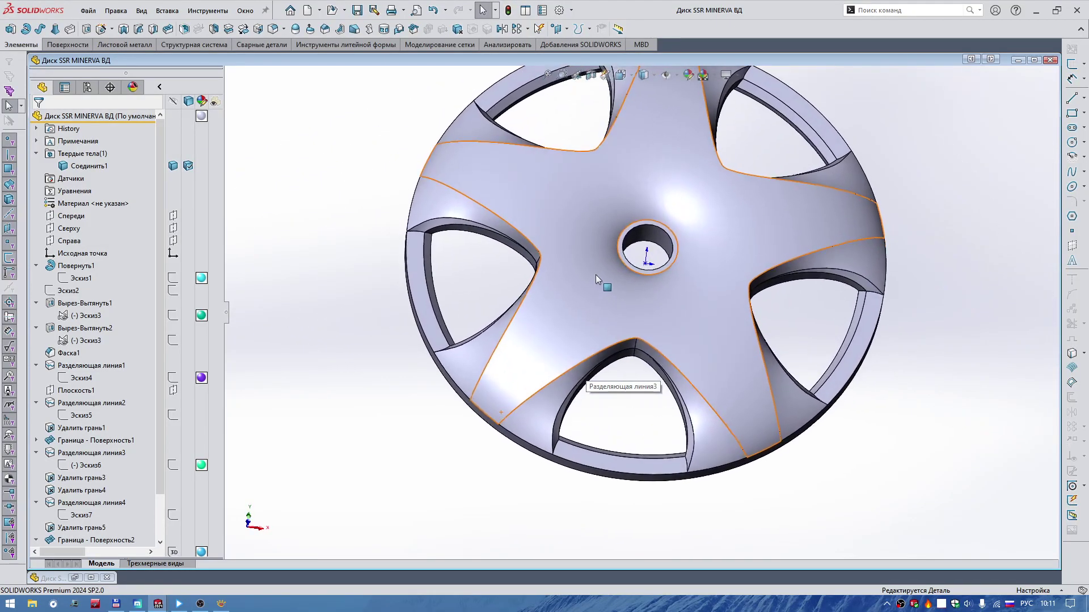
scroll(110, 385, "down", 2)
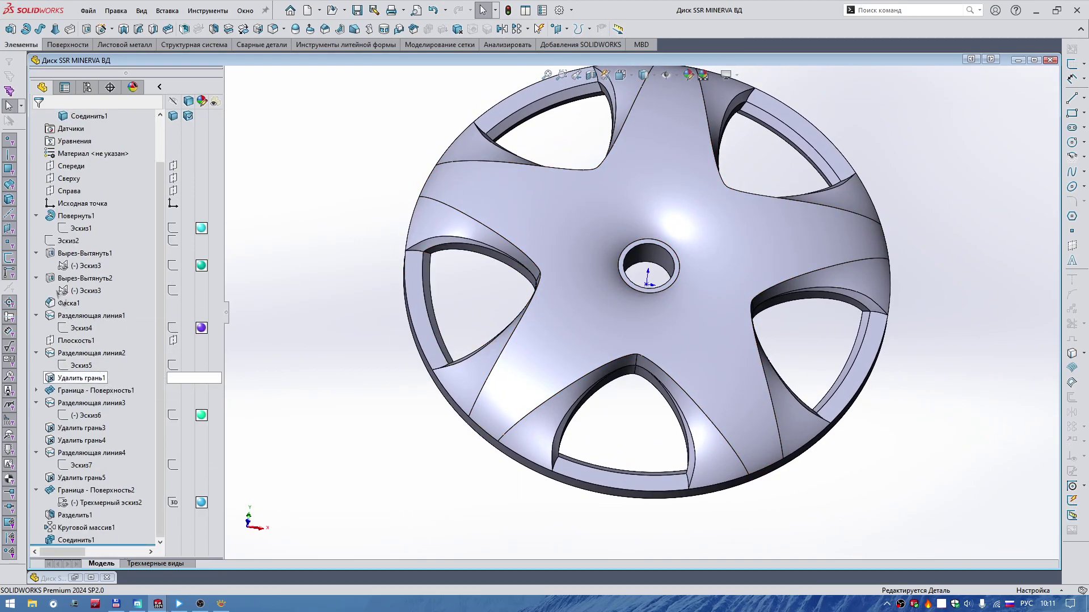
Step: Collapse the expanded feature tree entries, then switch to the Диск SSR MINERVA document
left_click(36, 216)
left_click(36, 254)
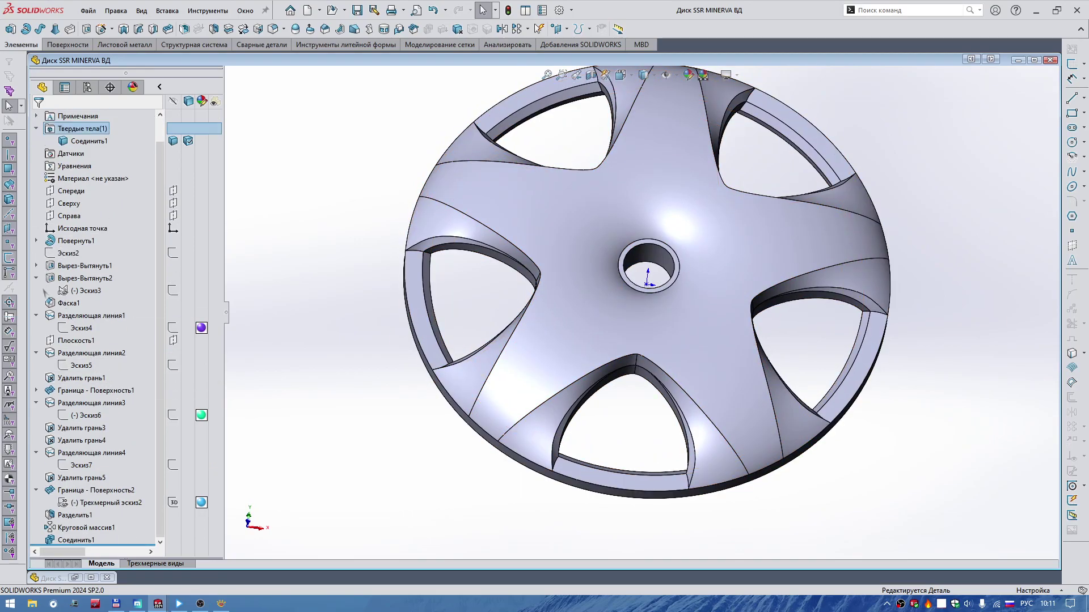
left_click(37, 315)
left_click(35, 353)
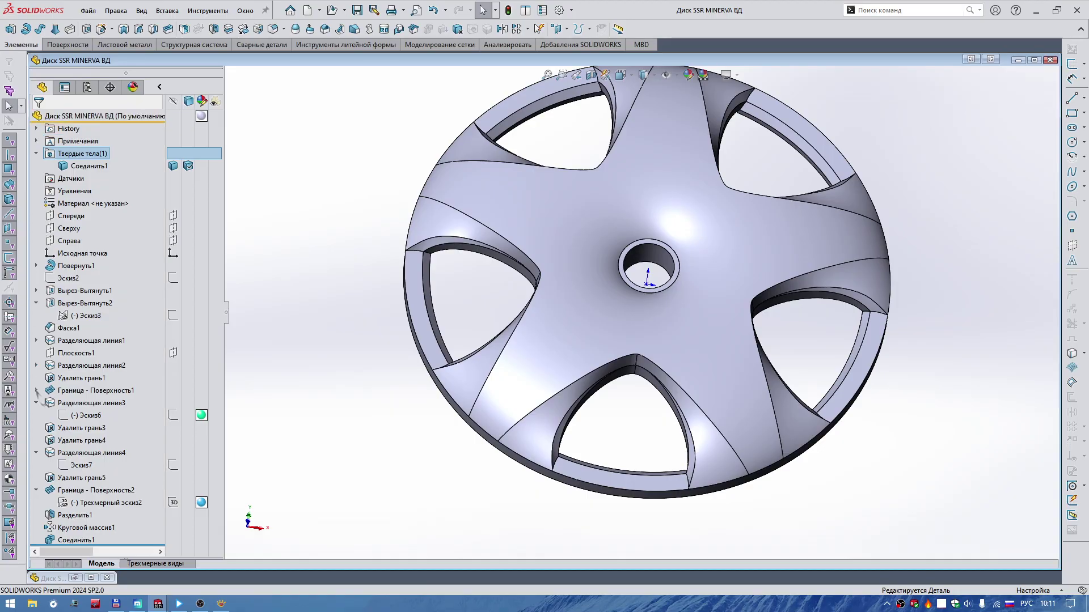
left_click(36, 402)
left_click(37, 441)
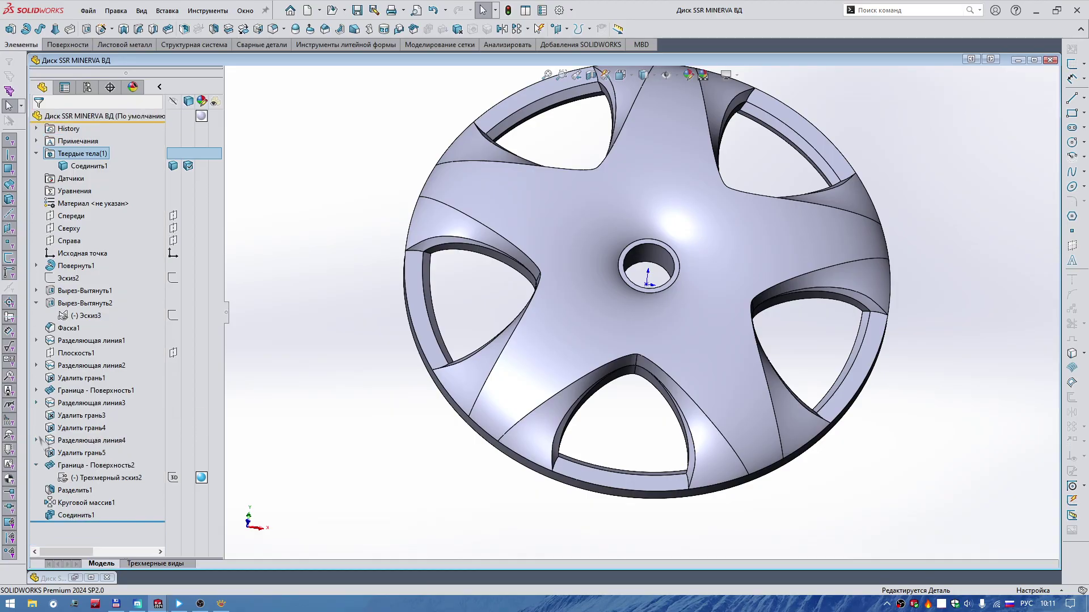
left_click(36, 465)
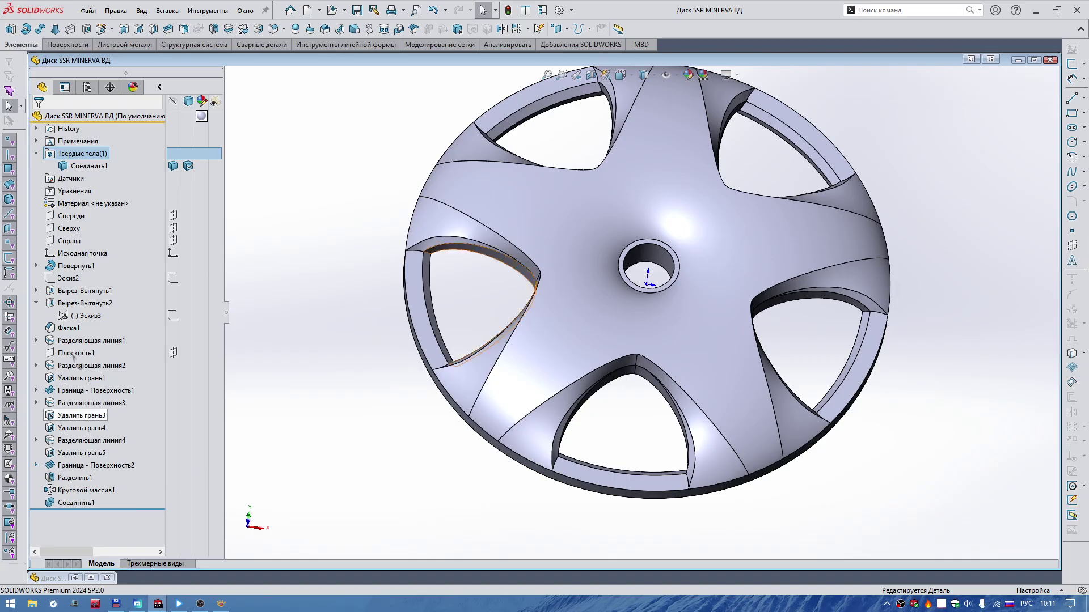
left_click(35, 303)
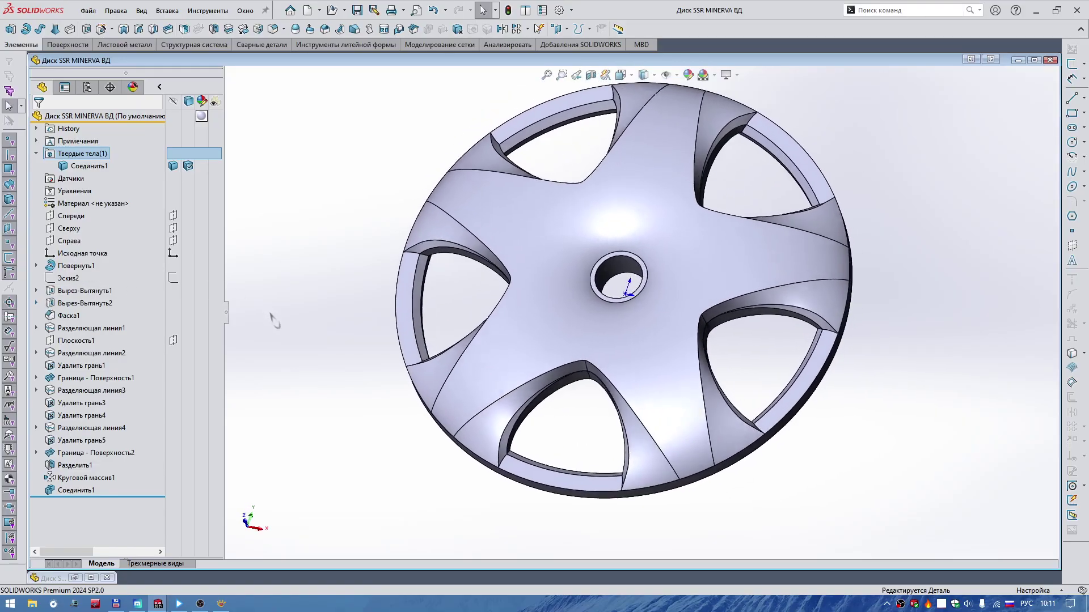
middle_click_drag(275, 321, 262, 365)
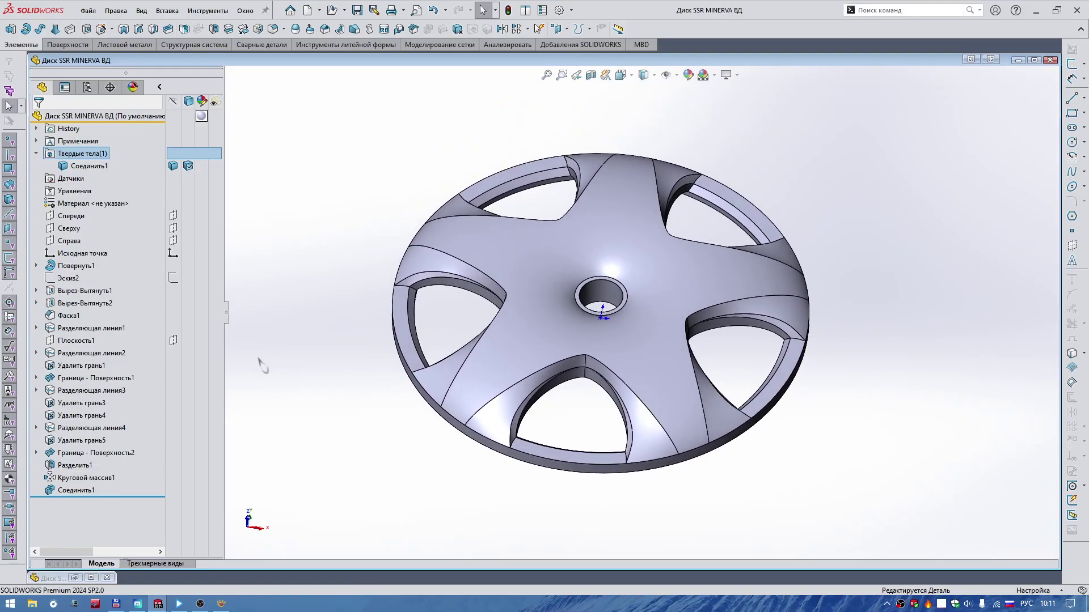
left_click(75, 578)
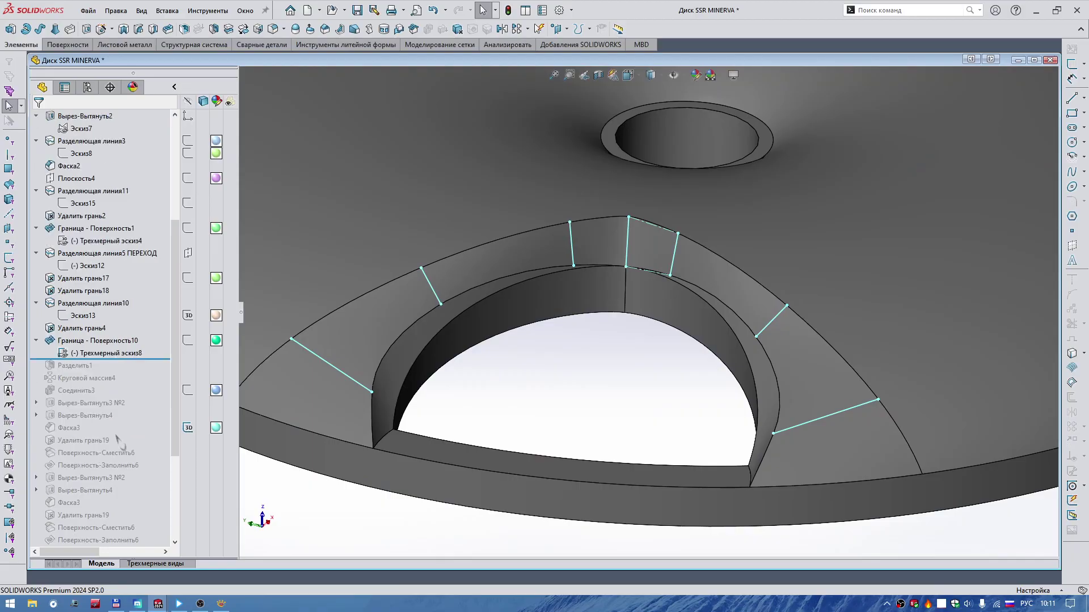
Step: Roll the Диск SSR MINERVA history through Вырез-Вытянуть3 №2 and inspect its Эскиз3 lower-left slot from the front
left_click(160, 357)
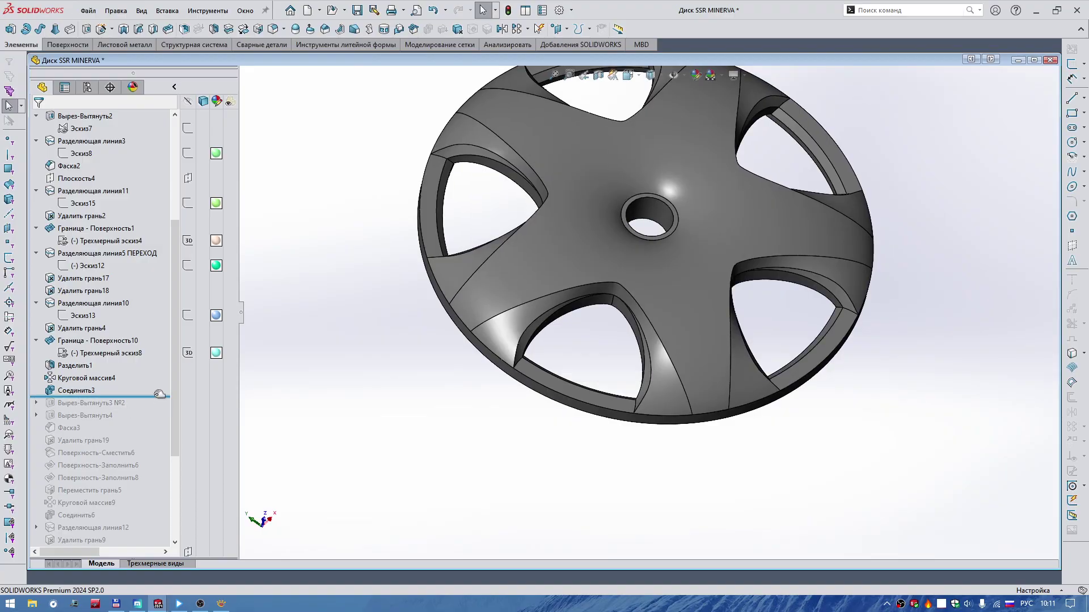
left_click_drag(160, 395, 159, 408)
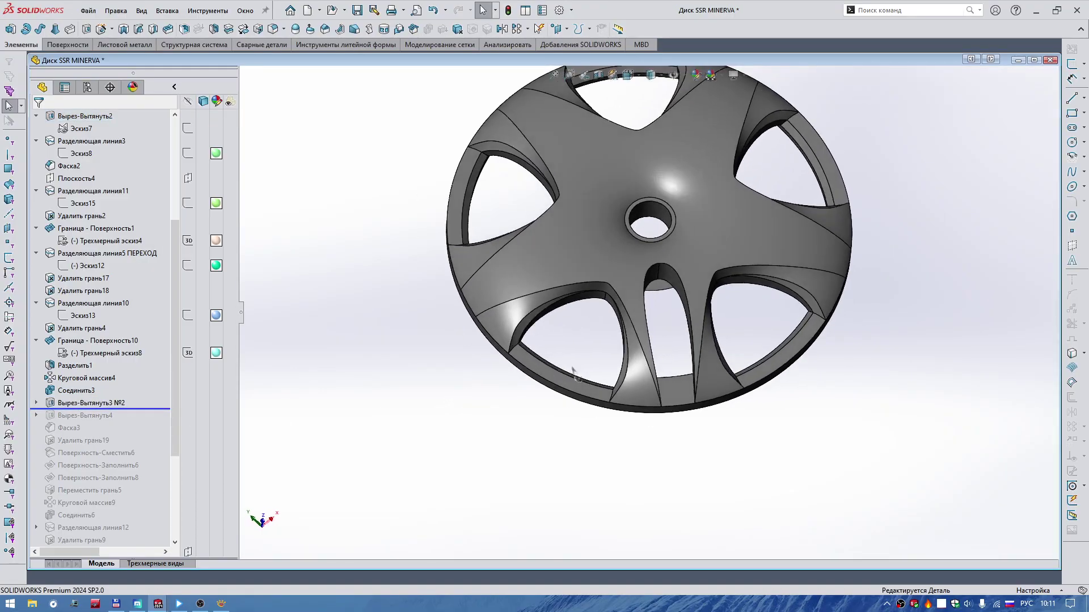
left_click(36, 402)
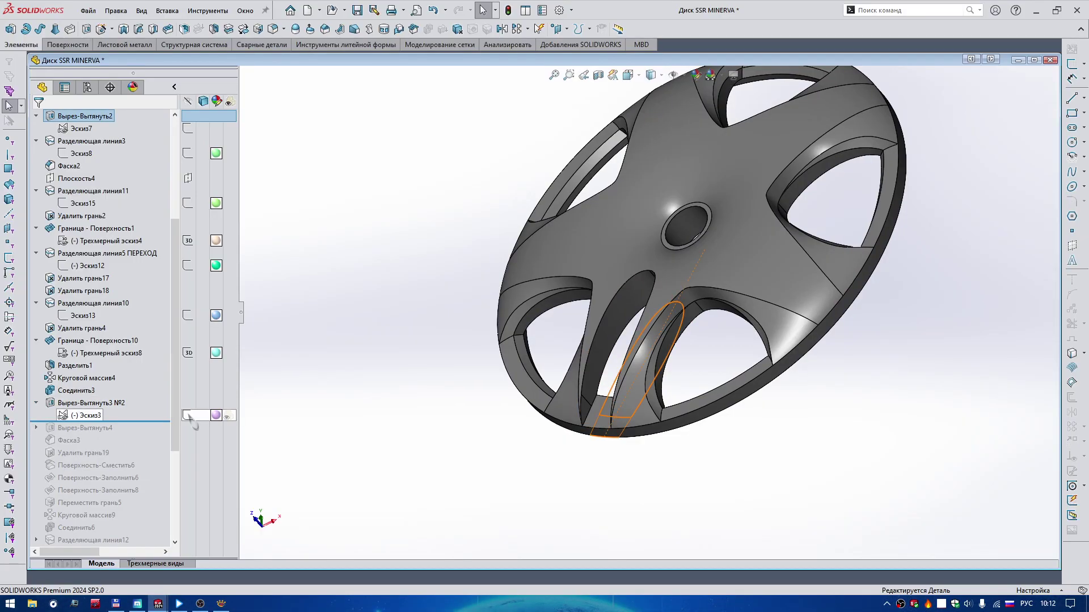
mouse_move(518, 406)
middle_mouse_down()
mouse_move(633, 269)
mouse_move(481, 341)
middle_mouse_up()
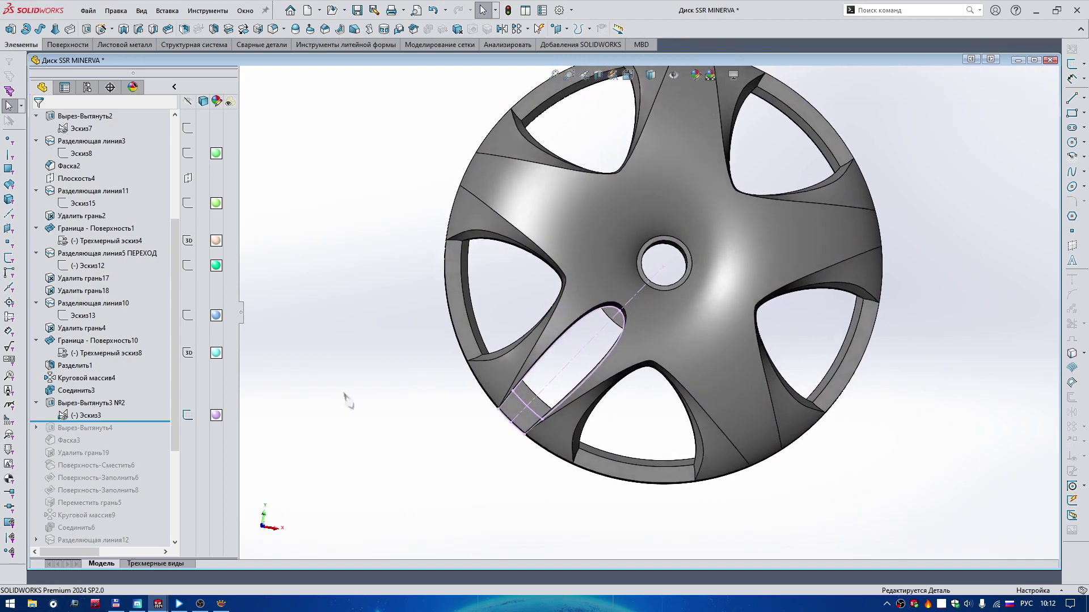
scroll(114, 362, "down", 2)
scroll(114, 361, "down", 2)
scroll(112, 359, "down", 1)
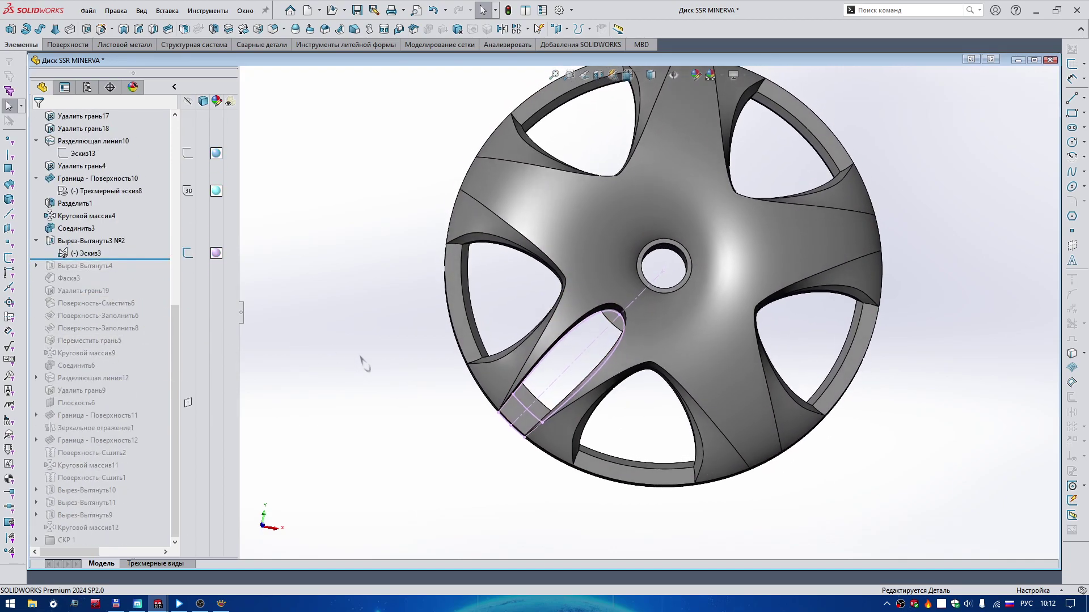
mouse_move(299, 353)
middle_mouse_down()
mouse_move(365, 363)
mouse_move(962, 162)
middle_mouse_up()
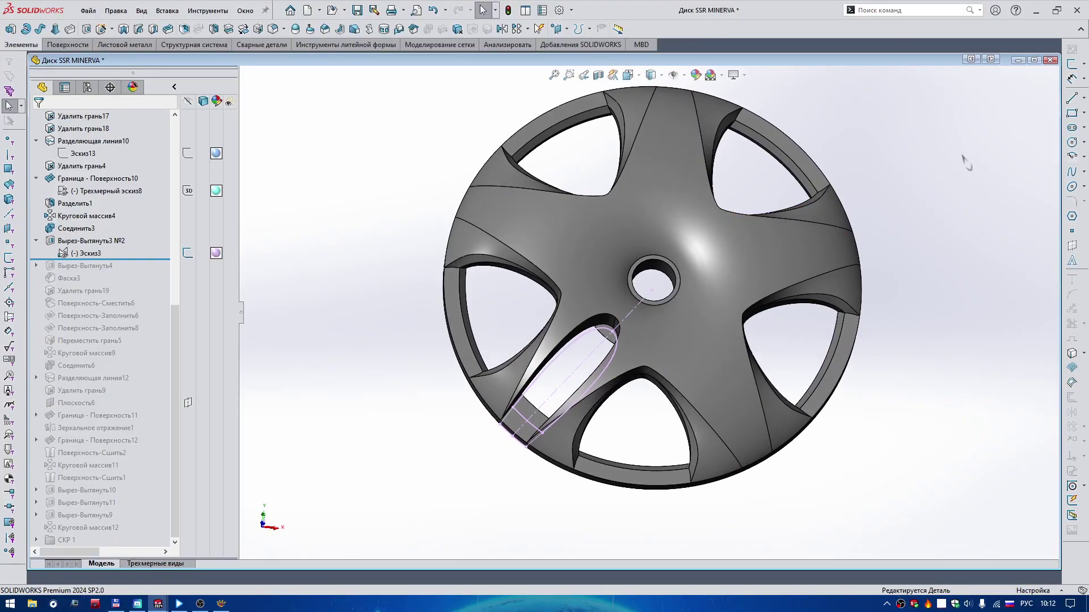